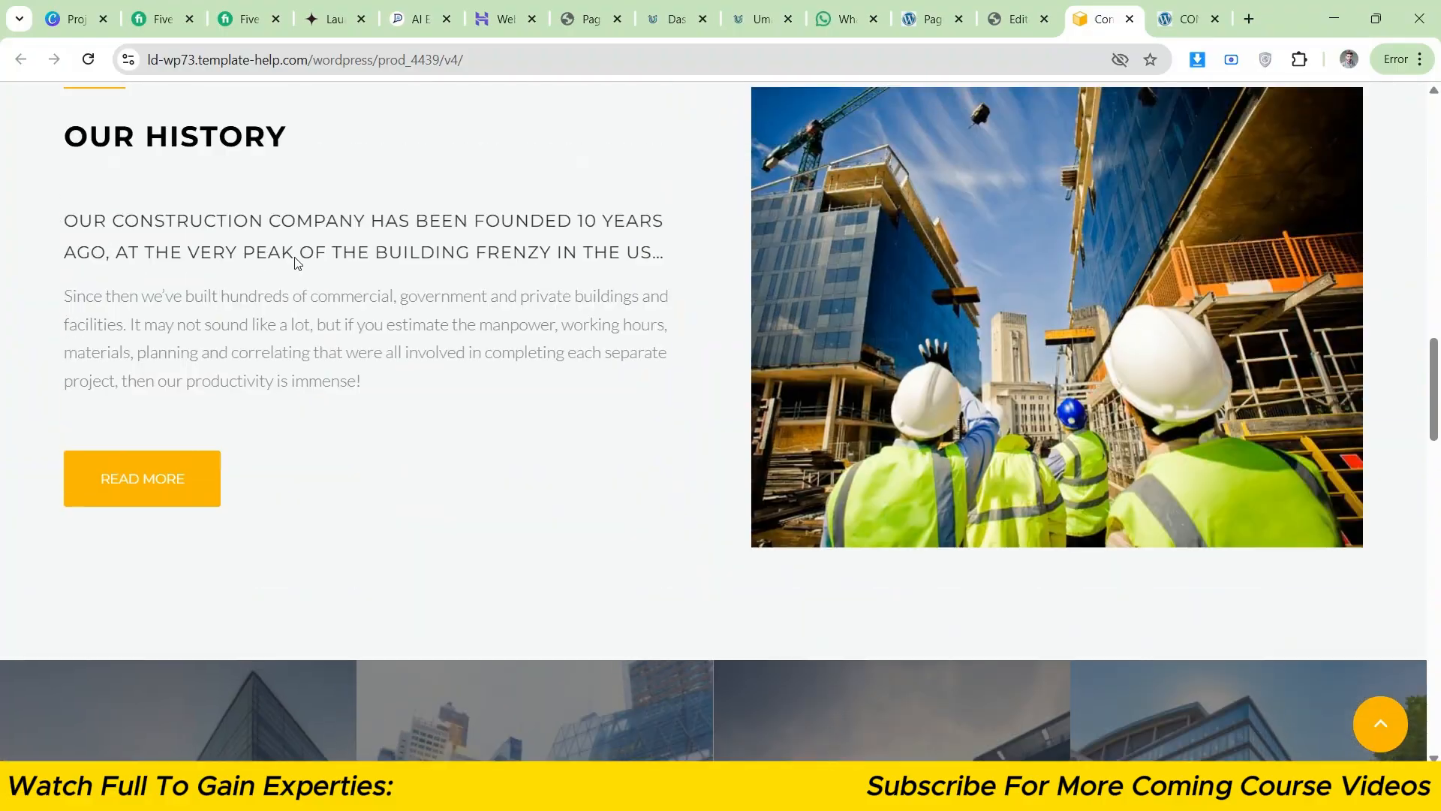
- Switch to the Elementor editor and add an empty one-column section below the services grid
scroll(295, 263, down, 1)
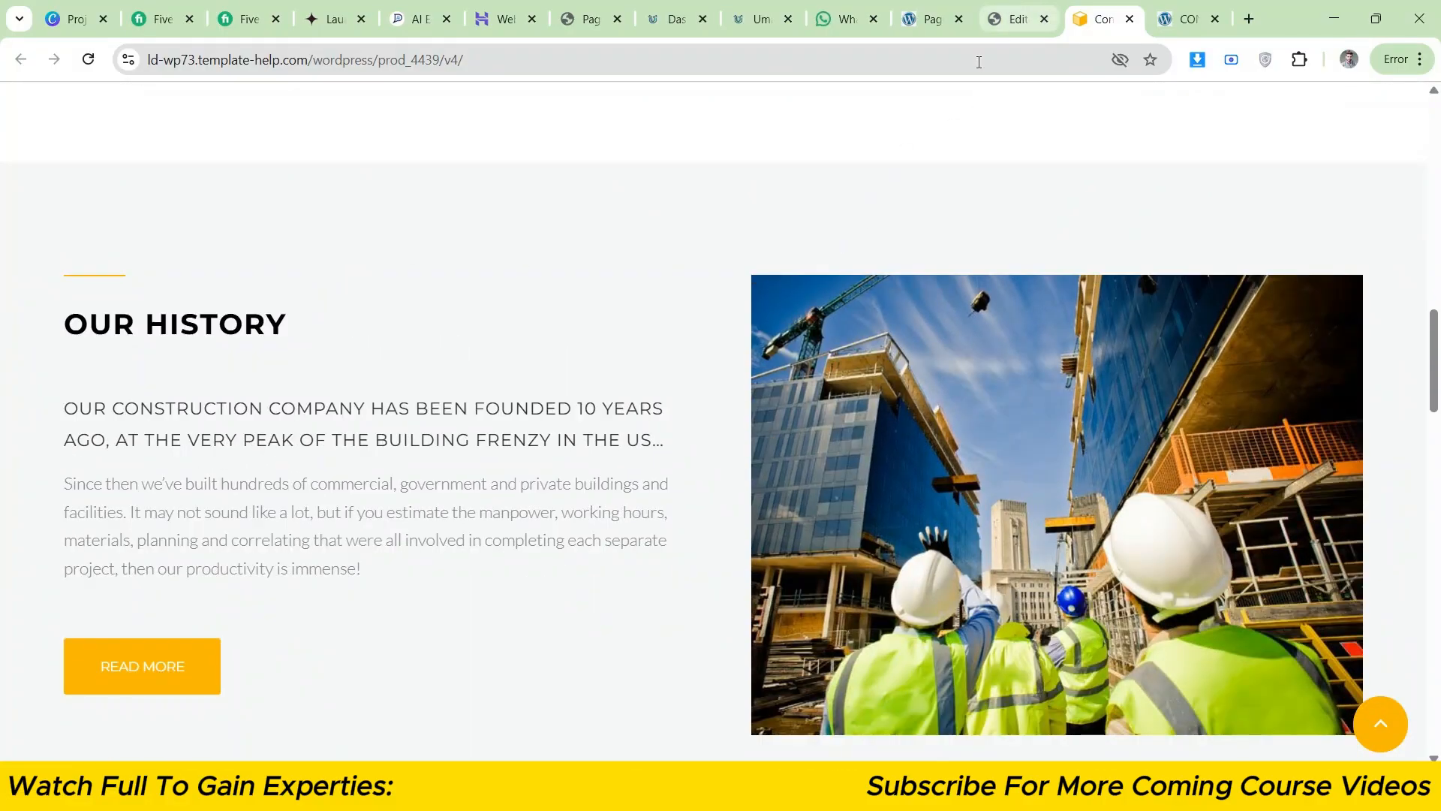
click(1019, 19)
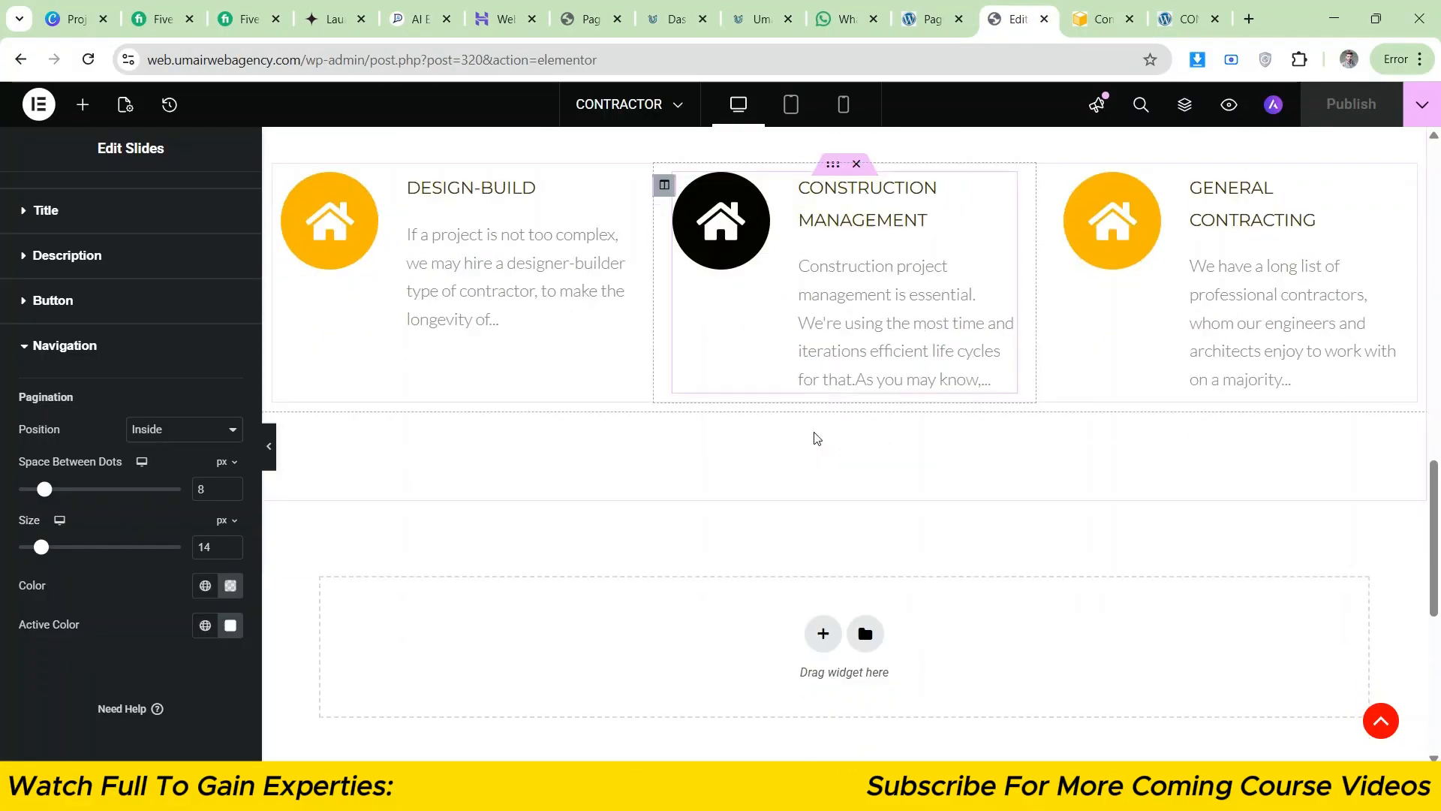
scroll(814, 438, down, 3)
click(821, 425)
click(621, 475)
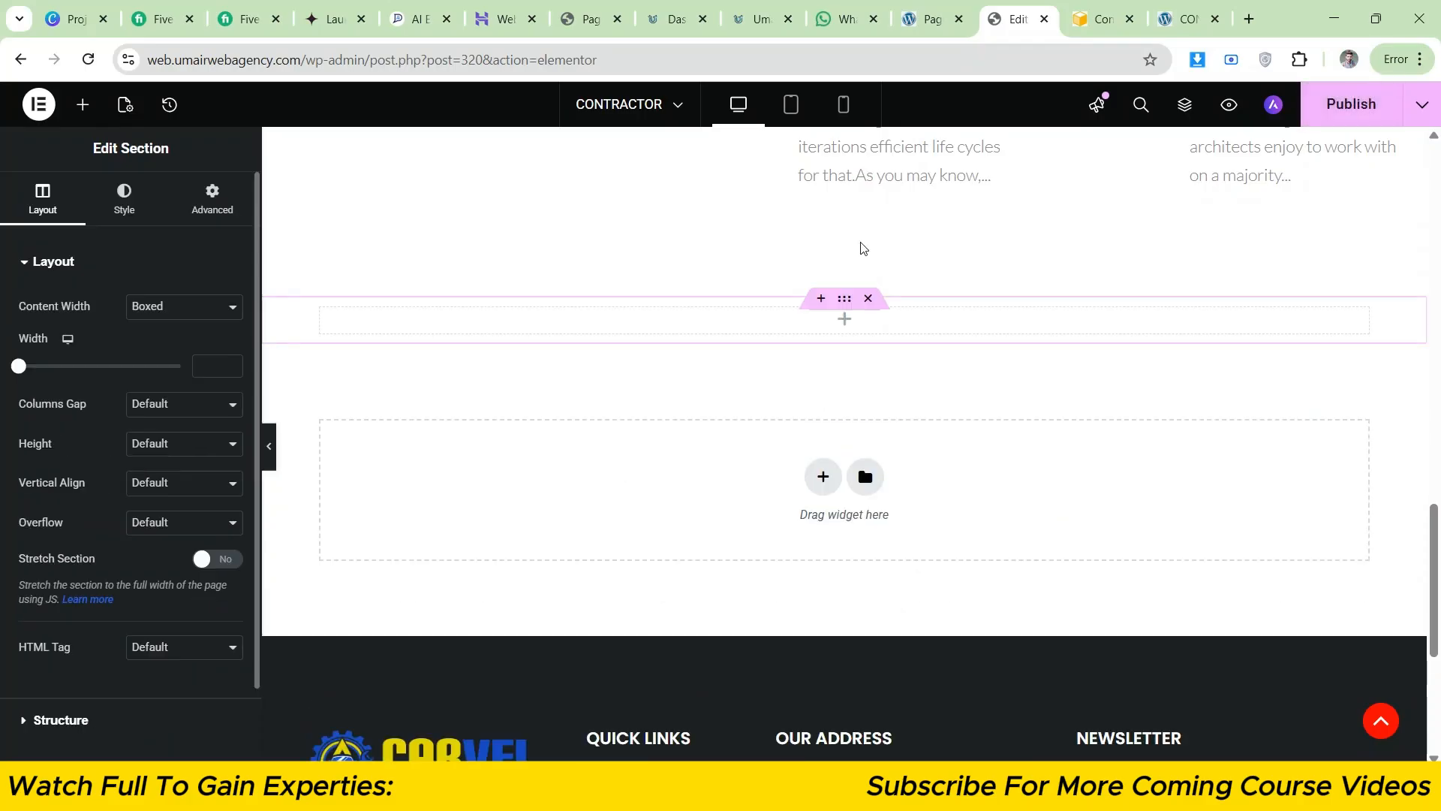
- Switch to the reference template page and sample the light grey background colour of its Our History section
click(1099, 19)
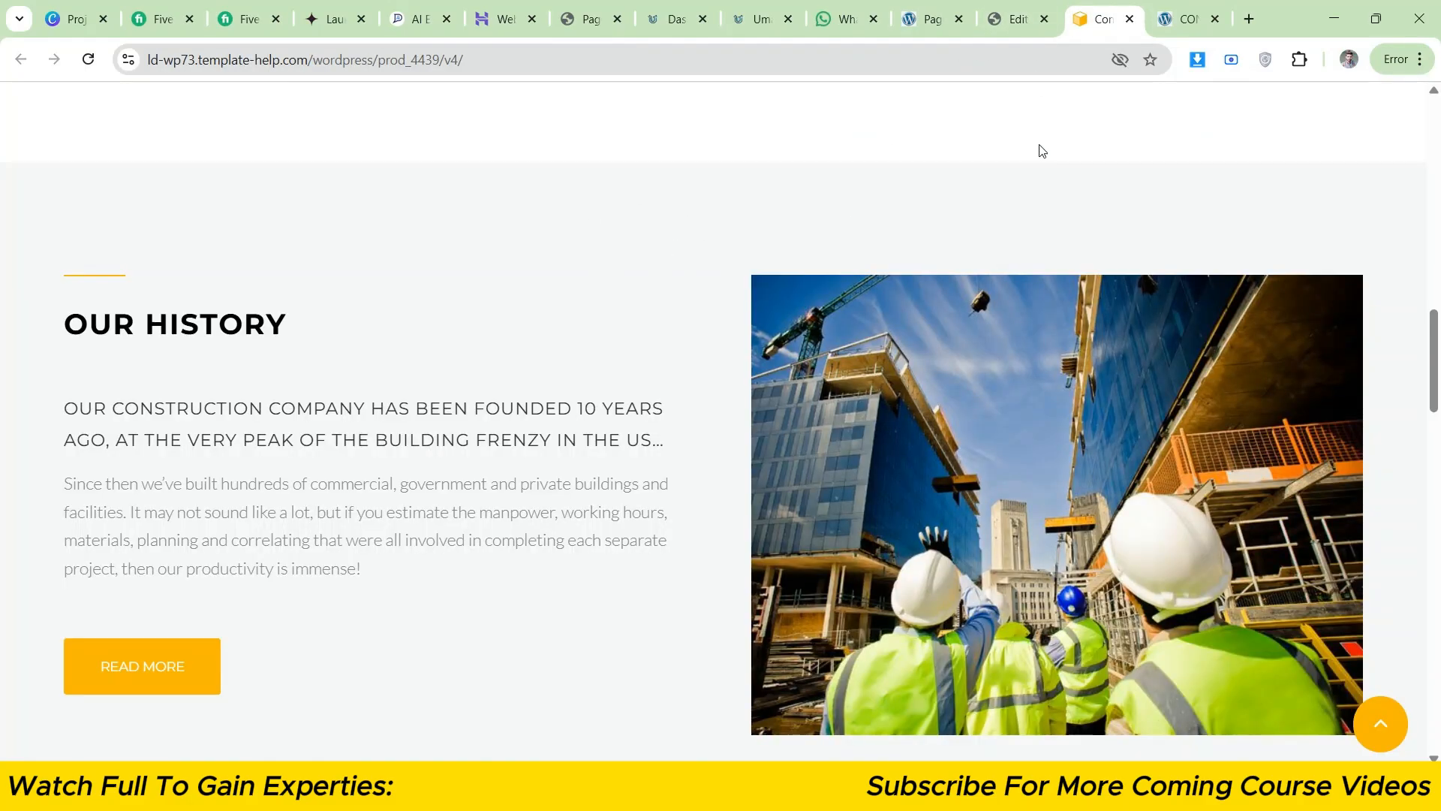
click(1299, 60)
click(1108, 194)
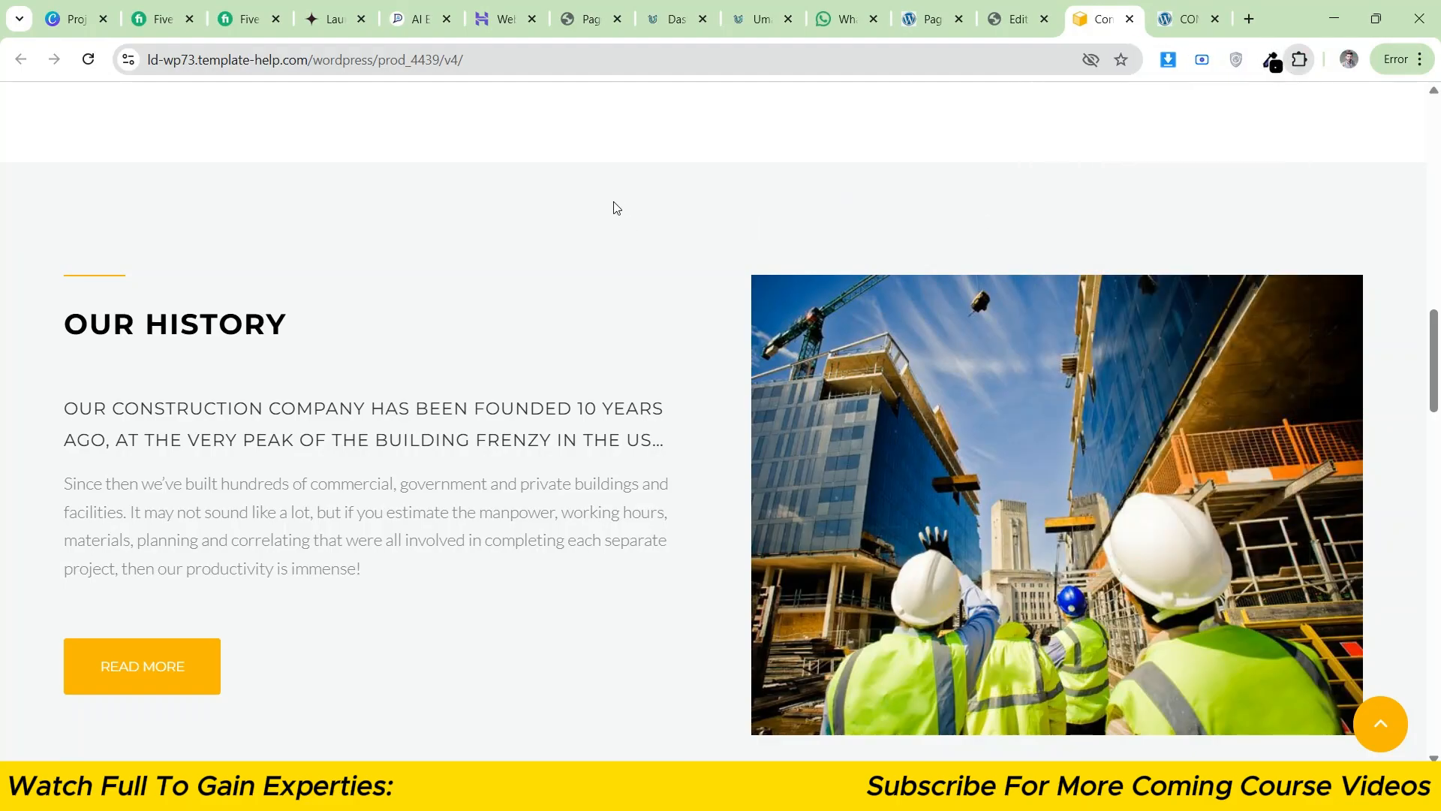
click(612, 270)
- Return to the Elementor editor and give the new section a classic background in the sampled light grey
click(1014, 19)
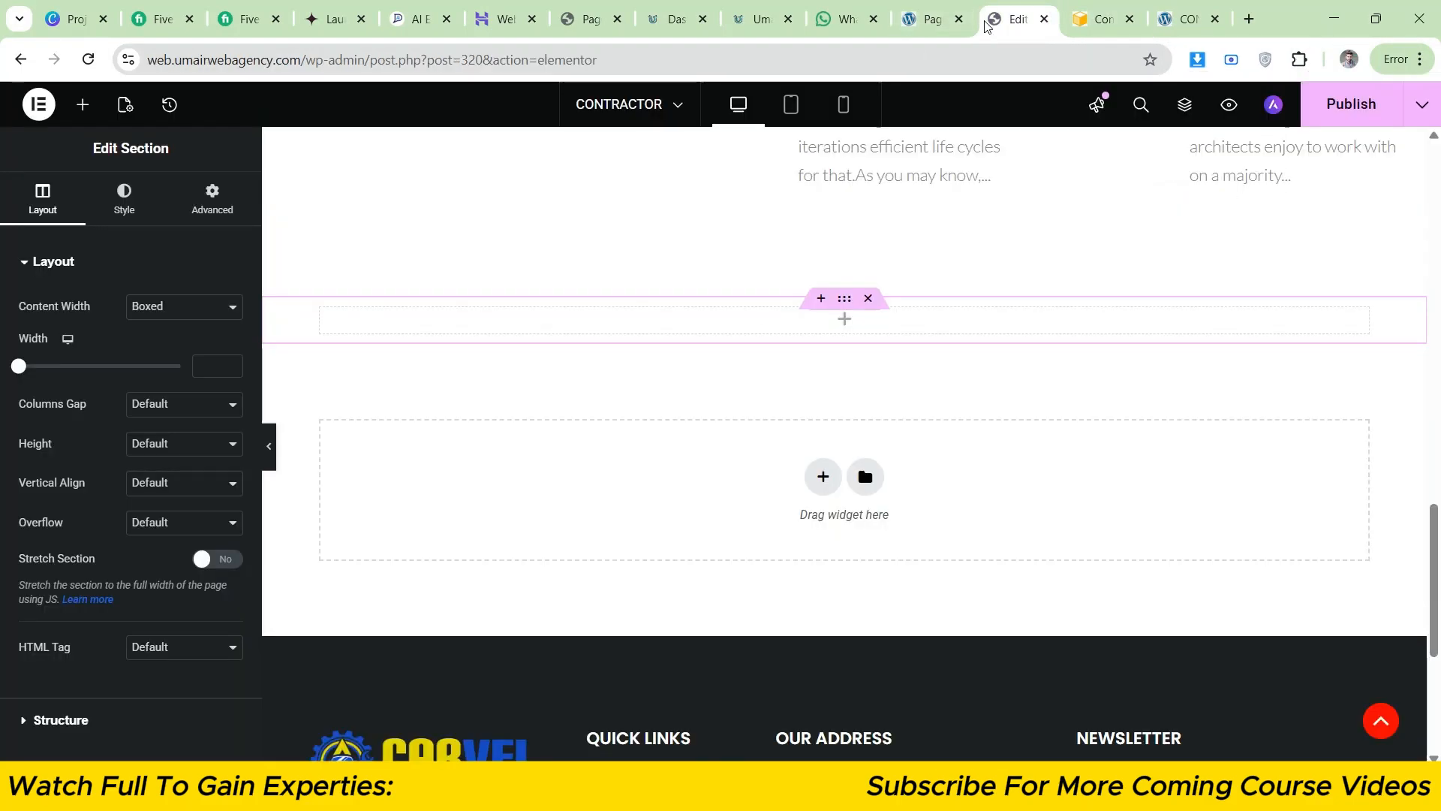
click(124, 199)
click(155, 346)
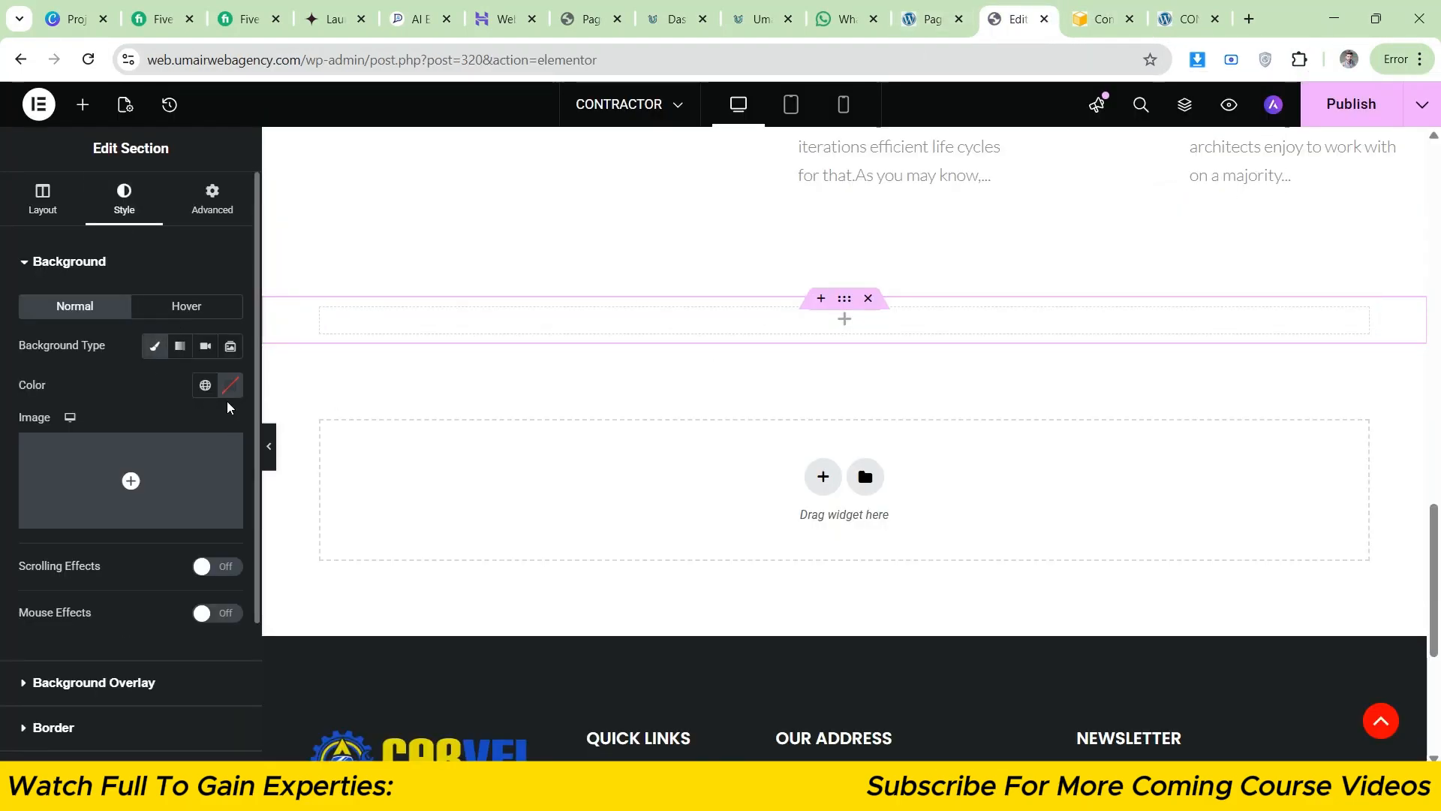
click(231, 385)
triple_click(191, 648)
right_click(191, 649)
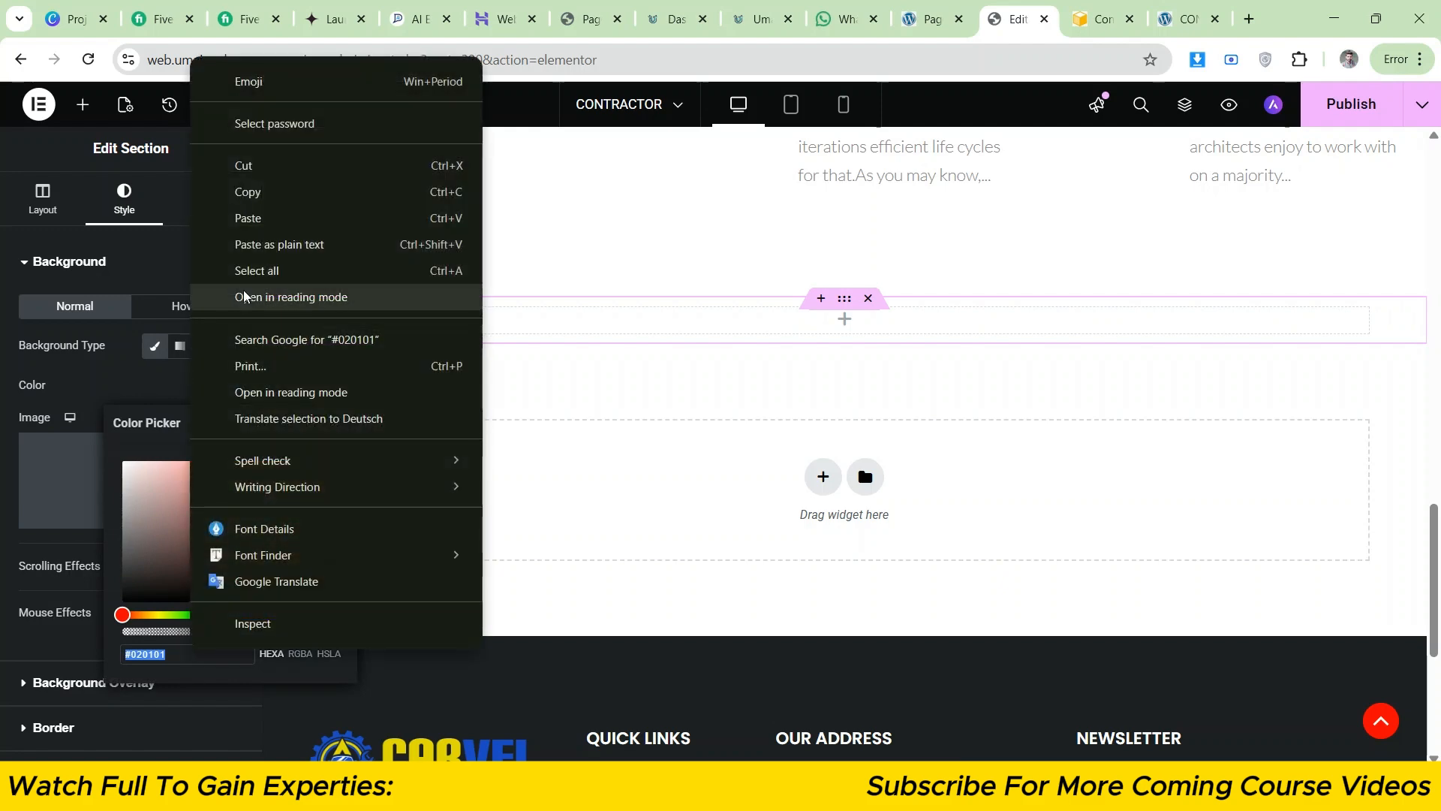
click(251, 216)
click(544, 286)
- Check the reference Our History layout and insert a two-column inner section into the new grey section
key(ctrl+Tab)
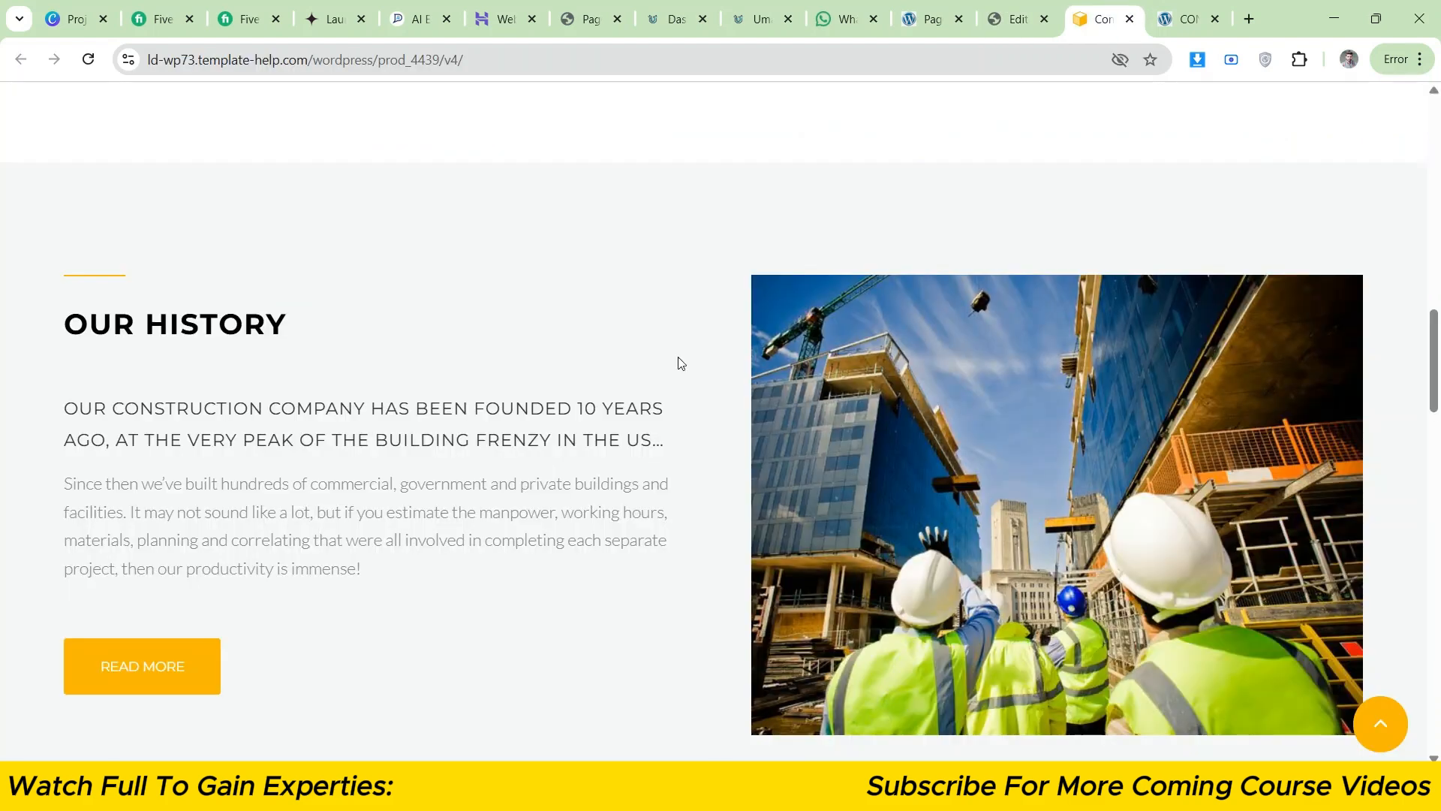
click(1008, 16)
click(82, 105)
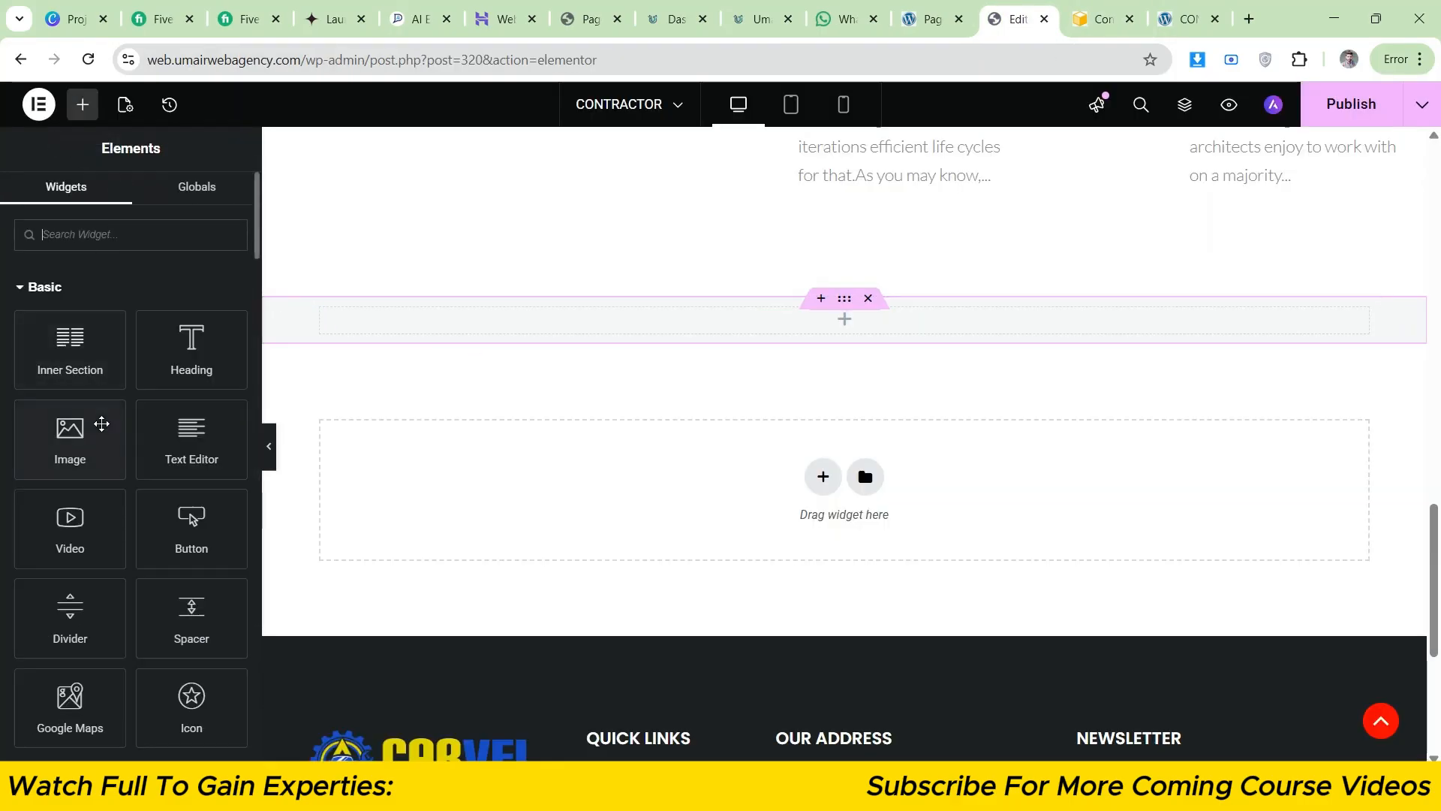
drag(90, 362, 630, 338)
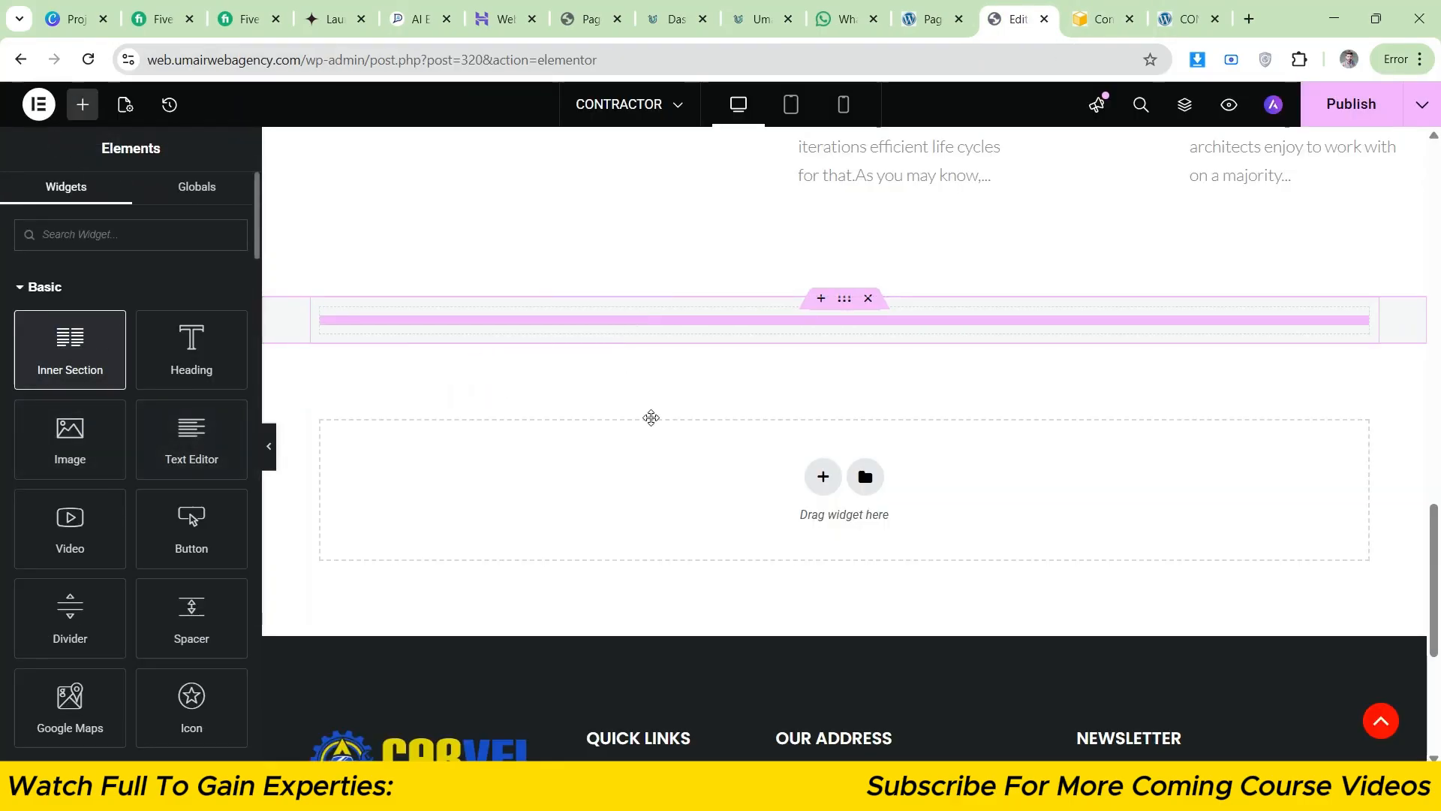
- Look up the Our Services section's content width and set the grey section's boxed width to 1426 px to match
scroll(774, 368, up, 9)
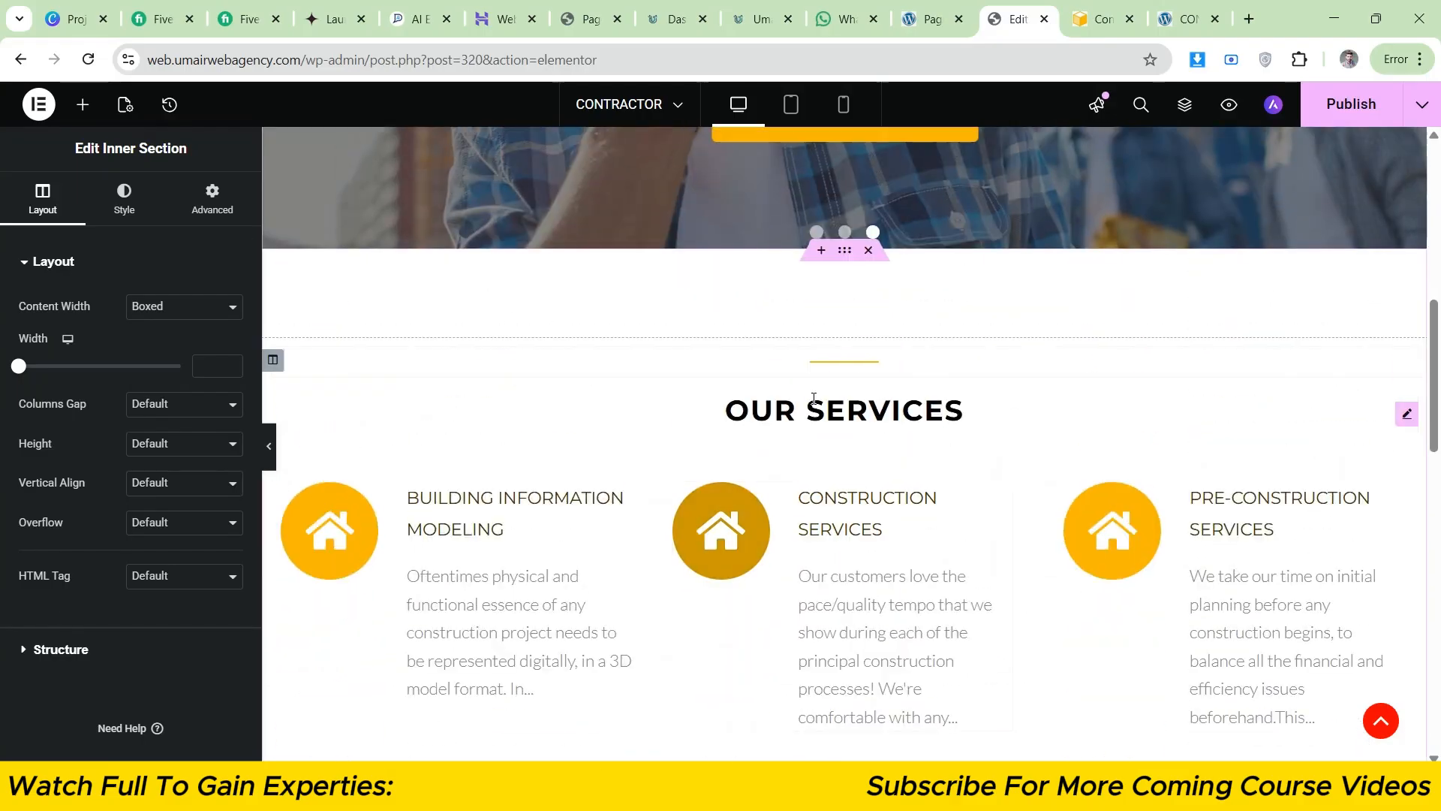
click(845, 251)
click(43, 199)
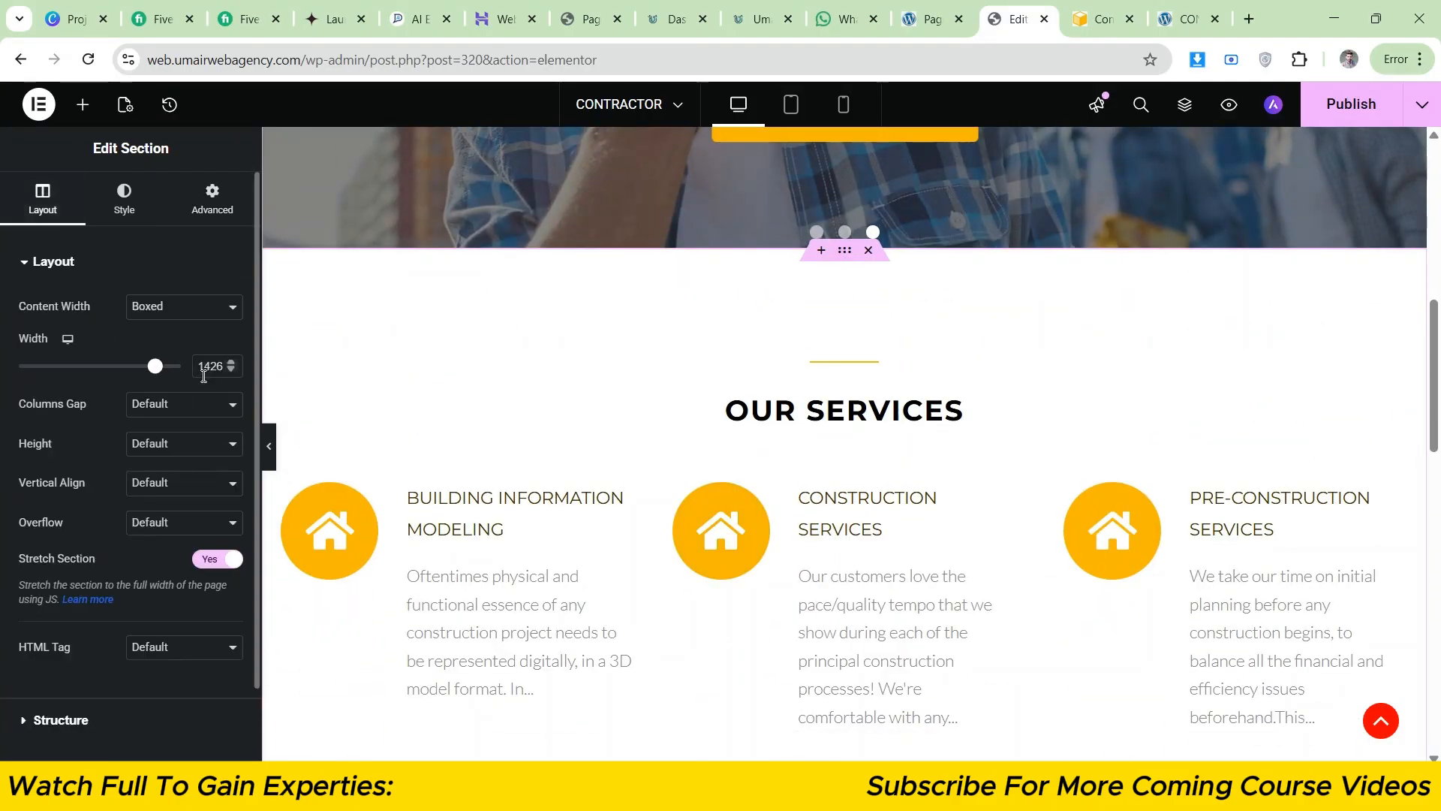
scroll(811, 389, down, 11)
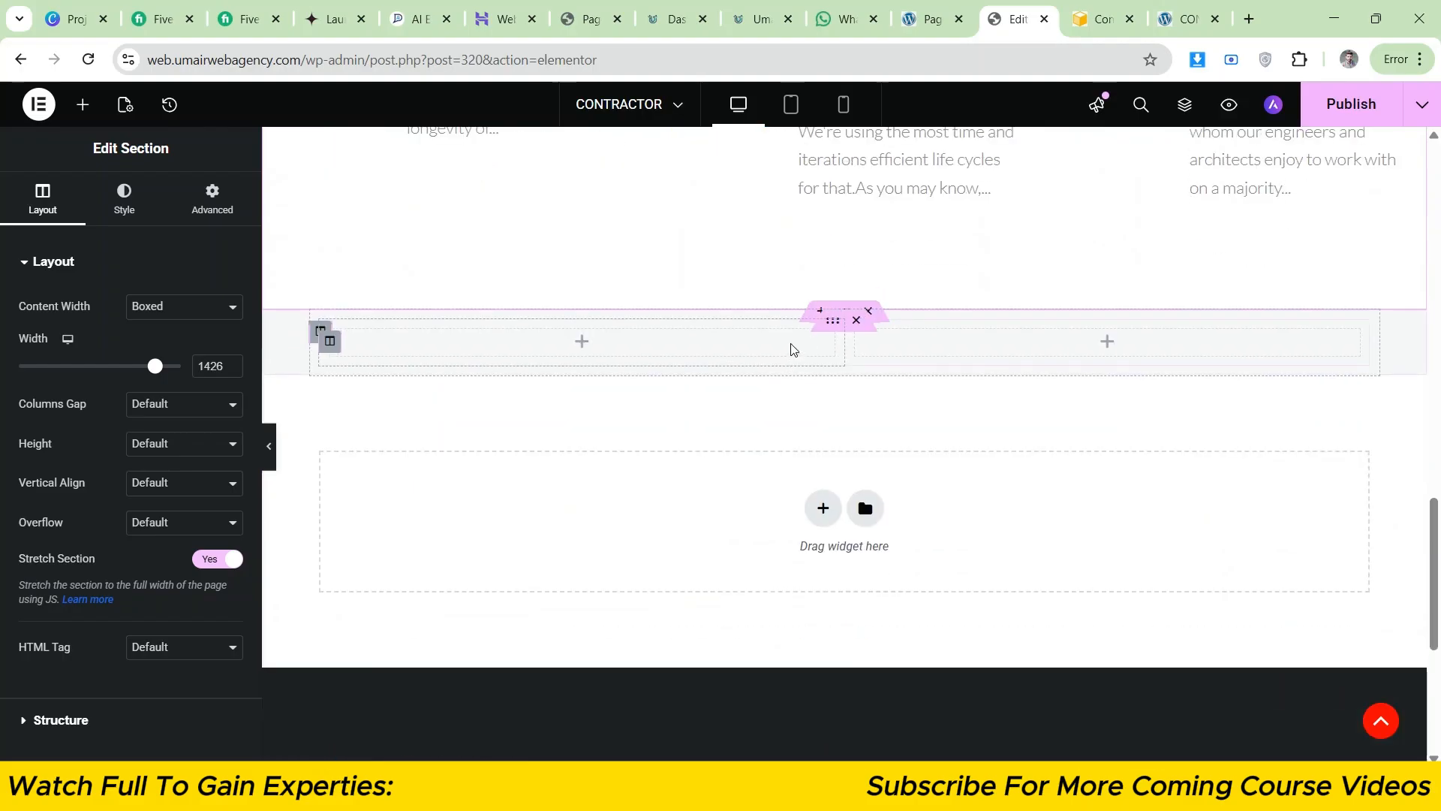
scroll(838, 499, up, 2)
click(841, 489)
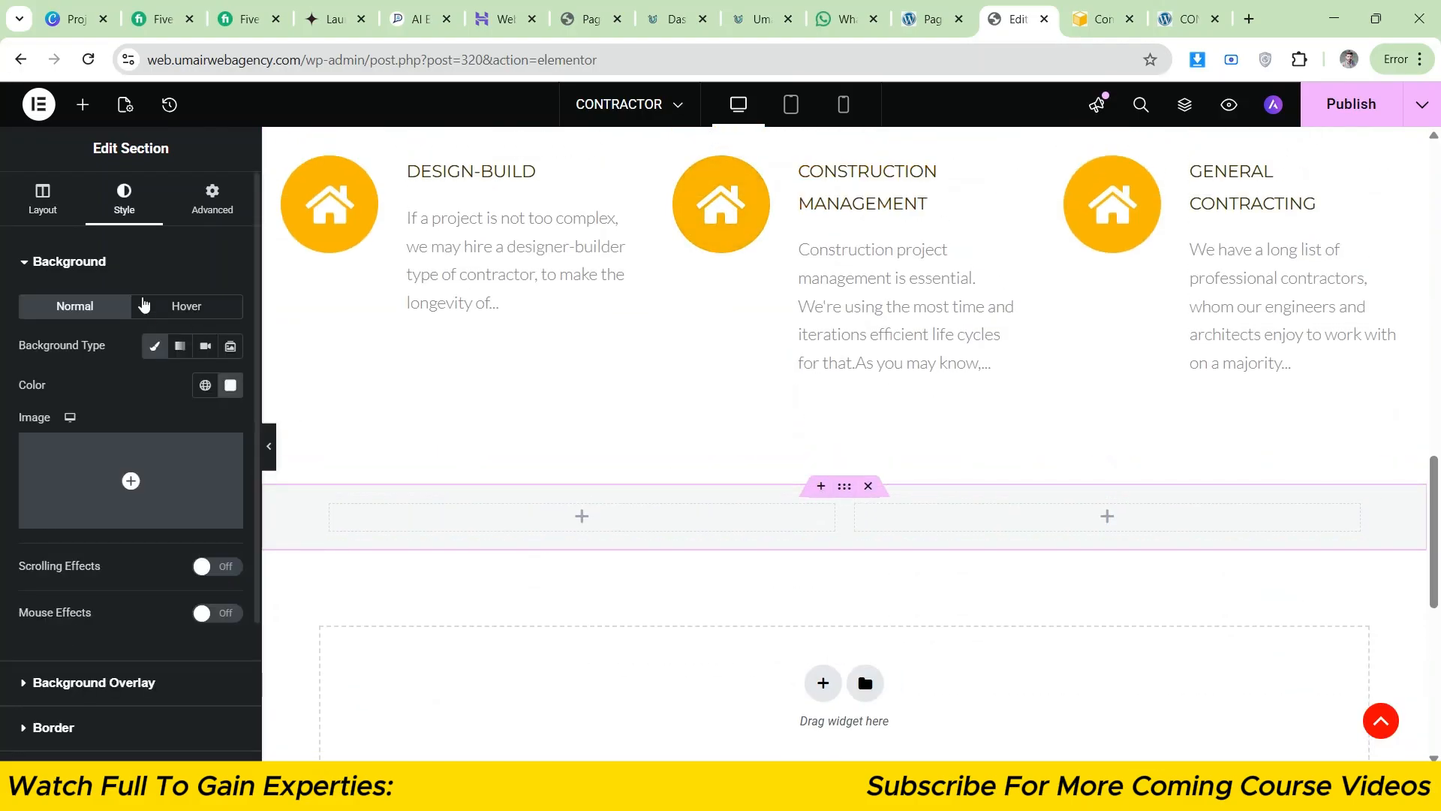
click(43, 199)
drag(21, 369, 149, 369)
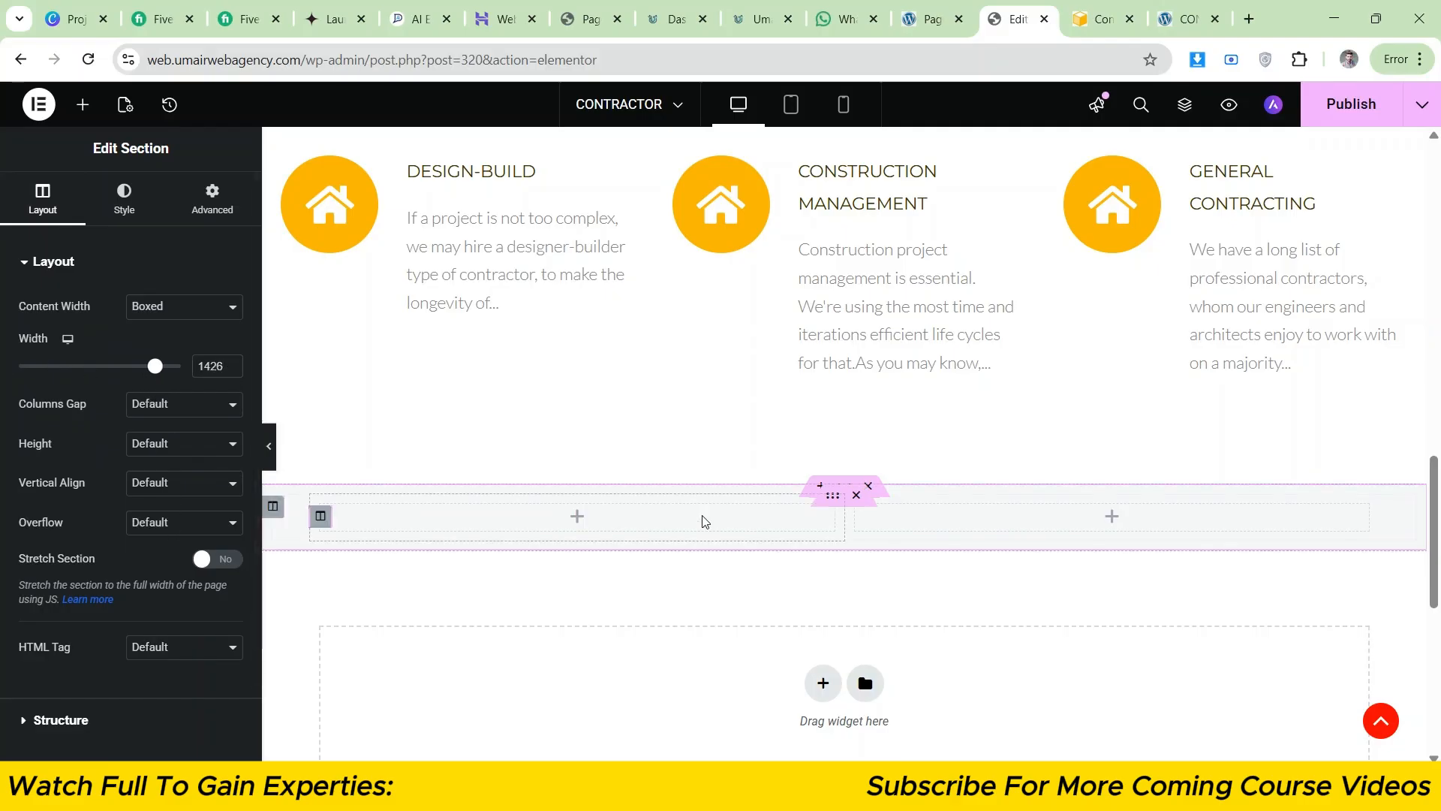
- Set the inner section's content width to Full Width
click(829, 497)
click(196, 319)
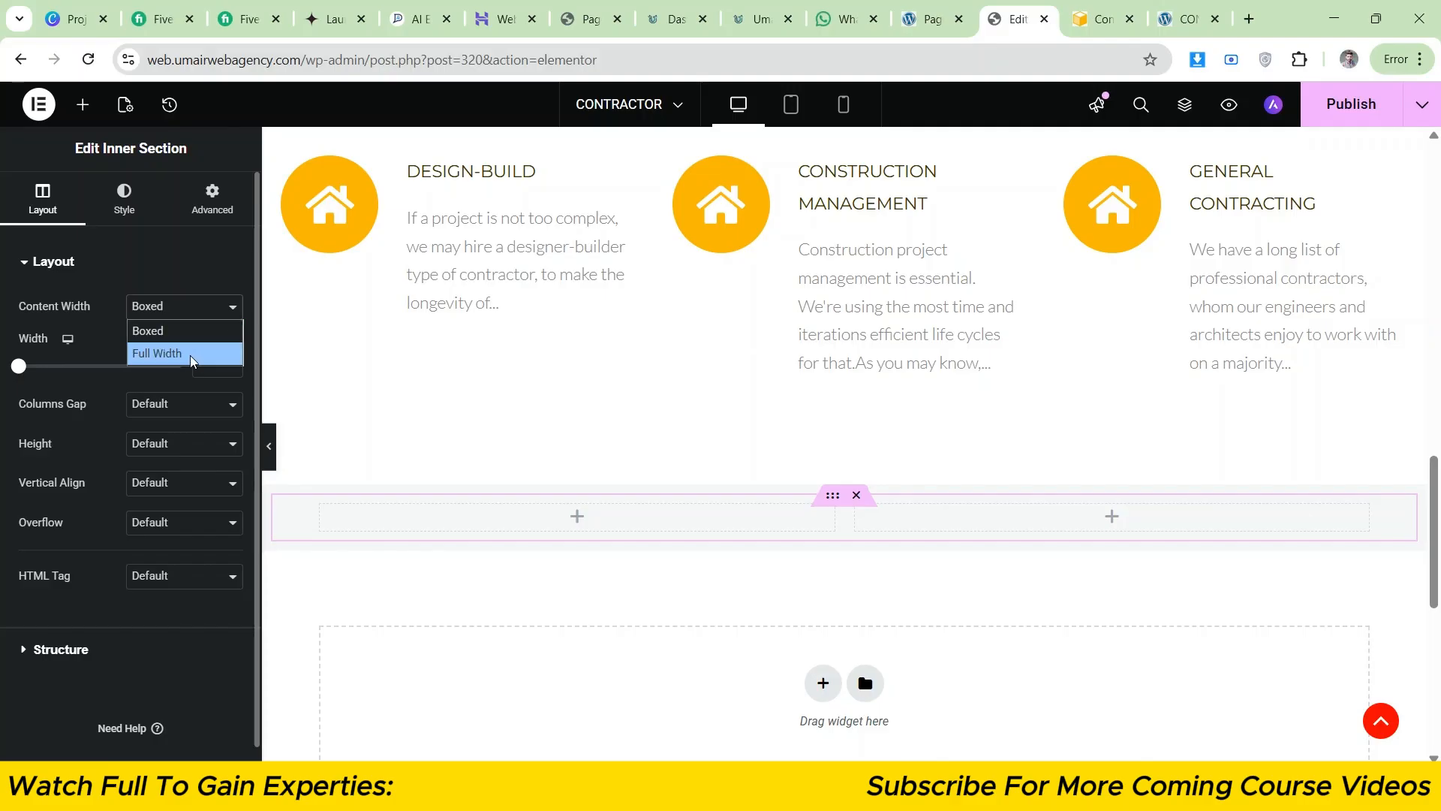
click(187, 354)
- Copy the yellow divider above the Our Services heading into the inner section's first column, left-align it, and preview the result
click(562, 515)
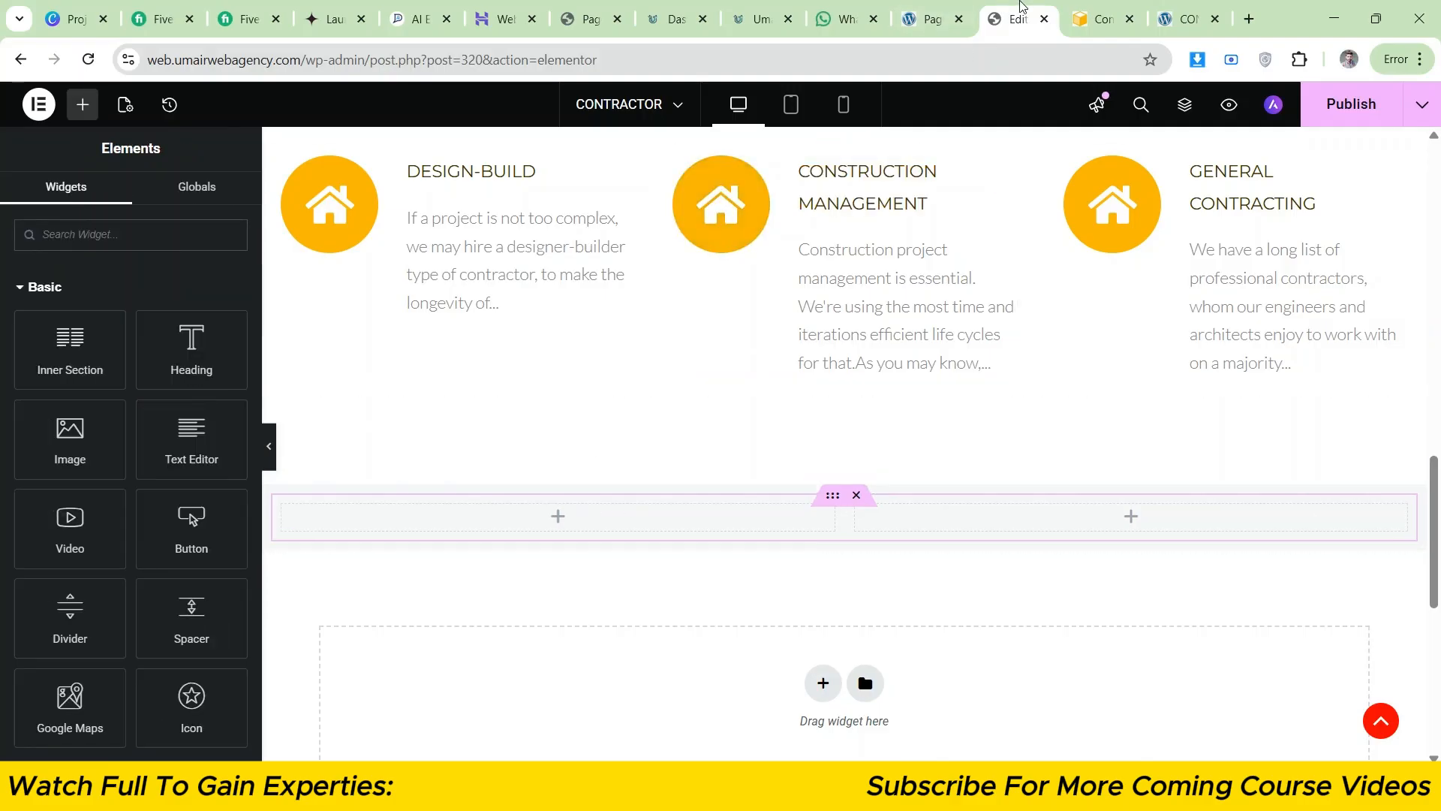
key(ctrl+Tab)
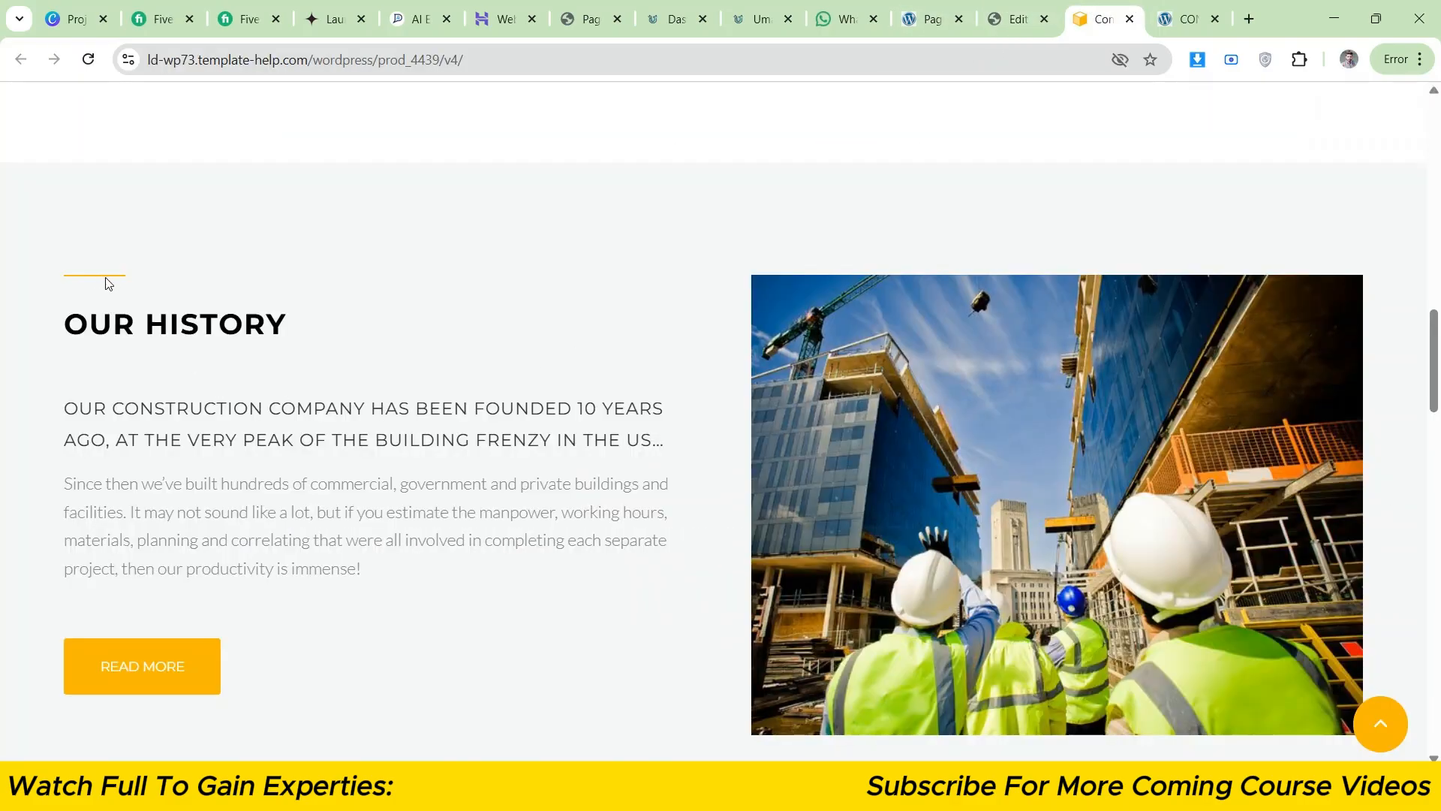
click(1012, 19)
scroll(785, 387, up, 10)
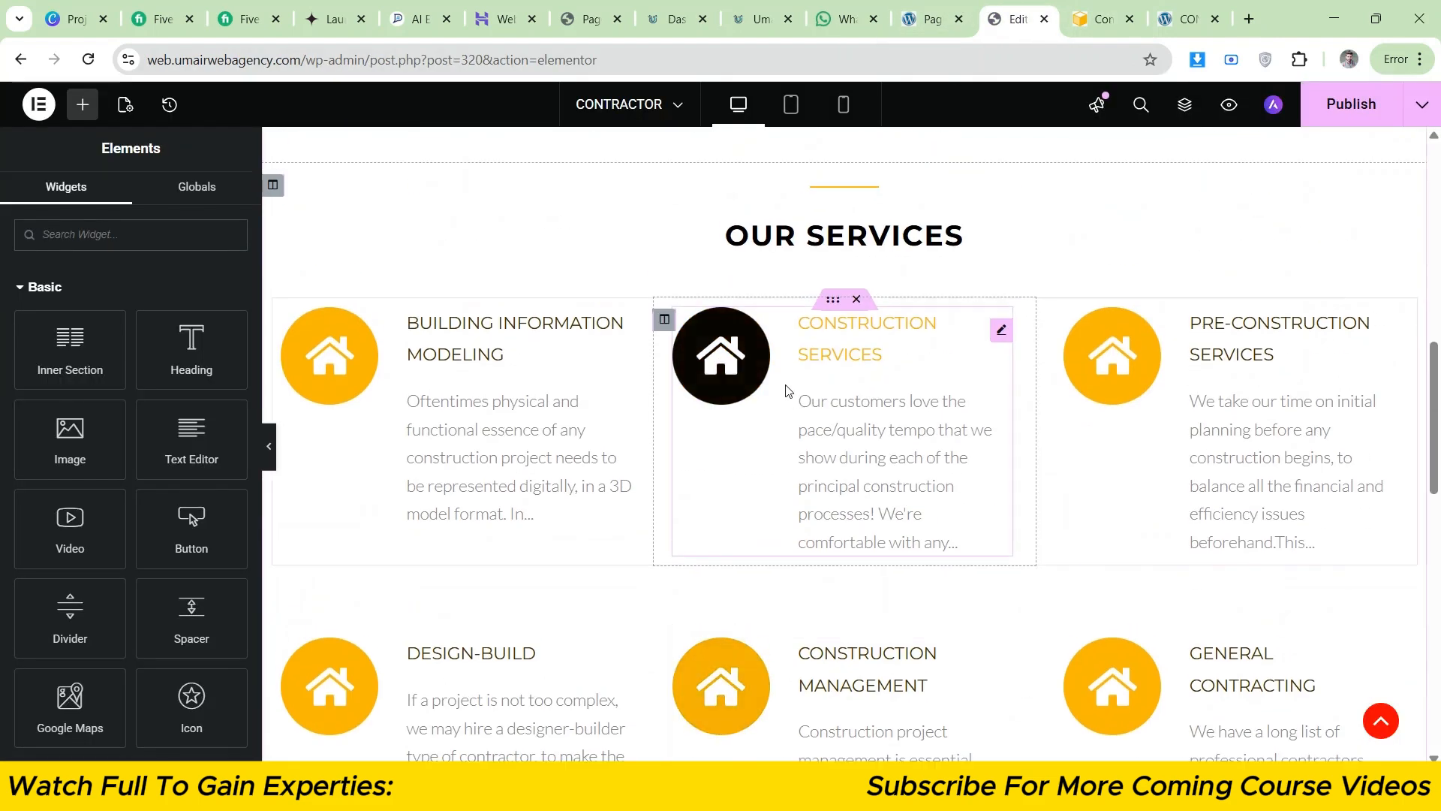
right_click(817, 450)
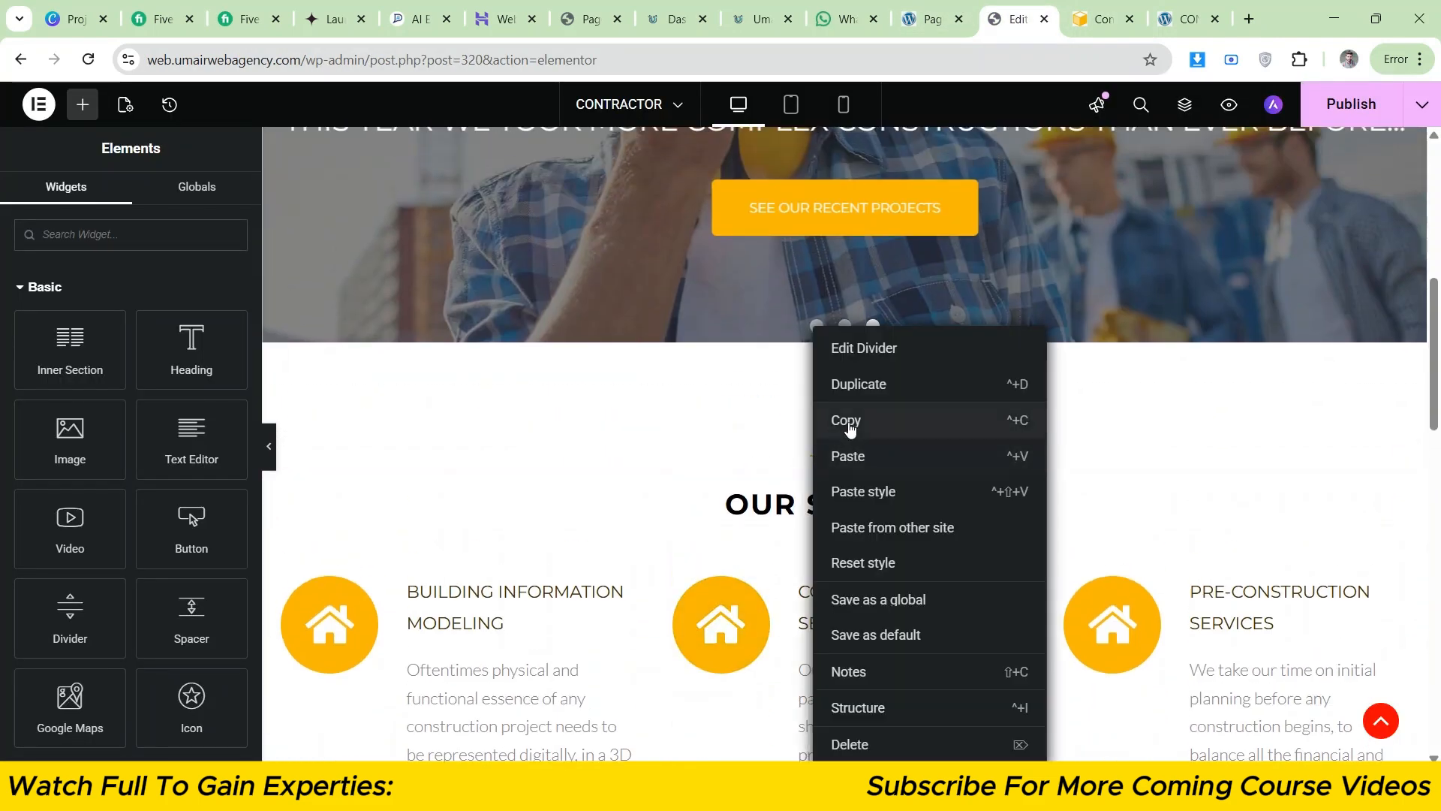
click(846, 421)
right_click(828, 455)
click(863, 421)
scroll(621, 454, down, 10)
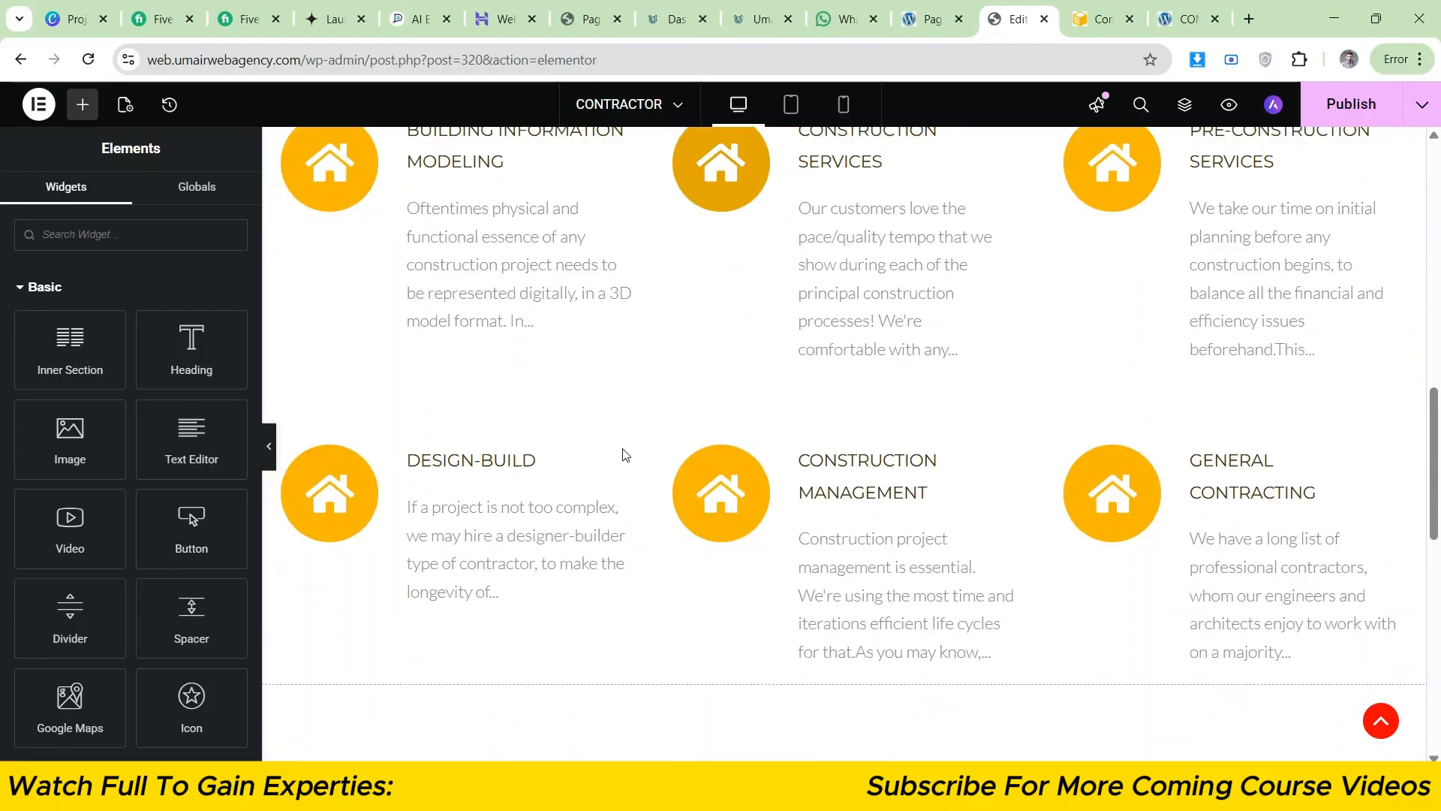
right_click(515, 519)
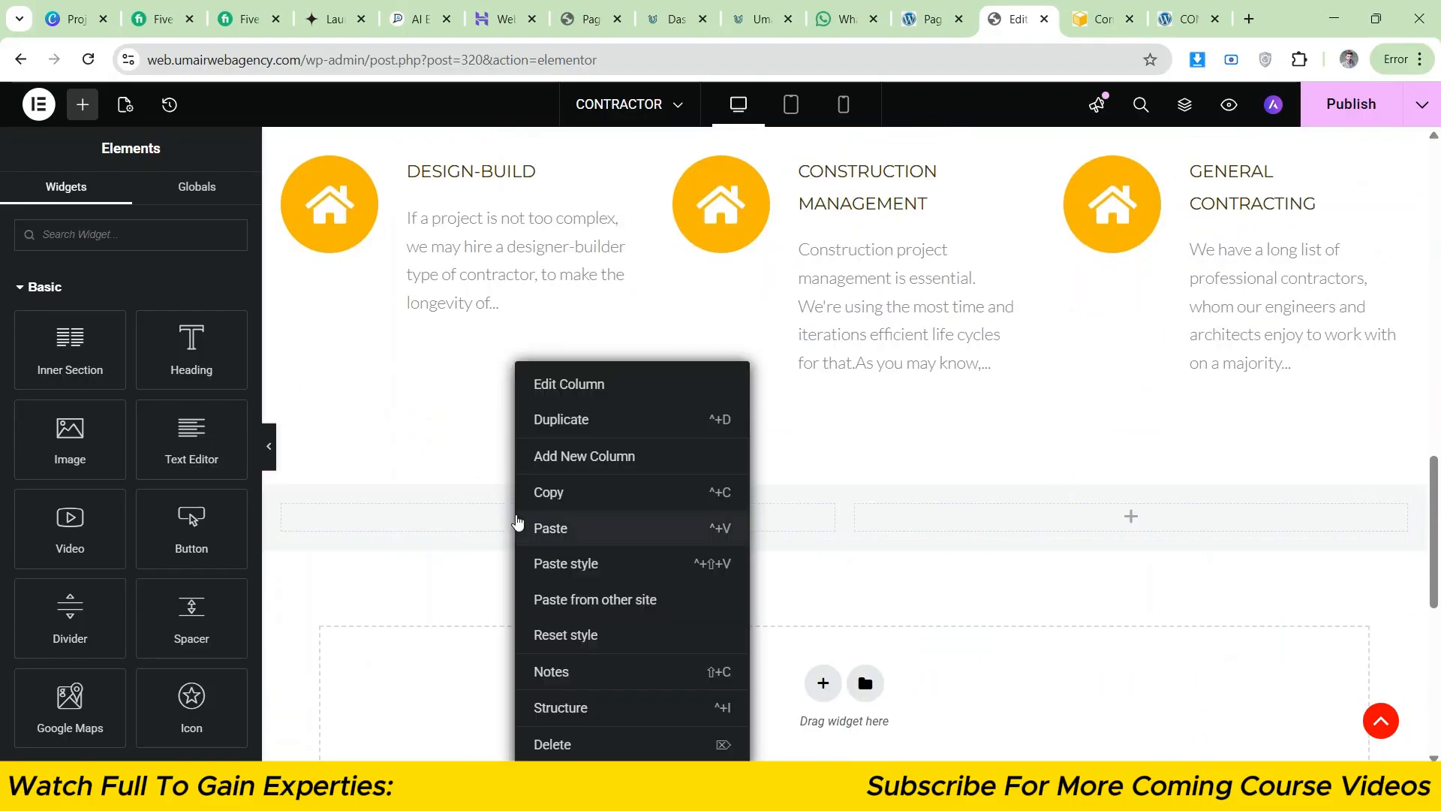
click(475, 522)
right_click(474, 518)
click(508, 530)
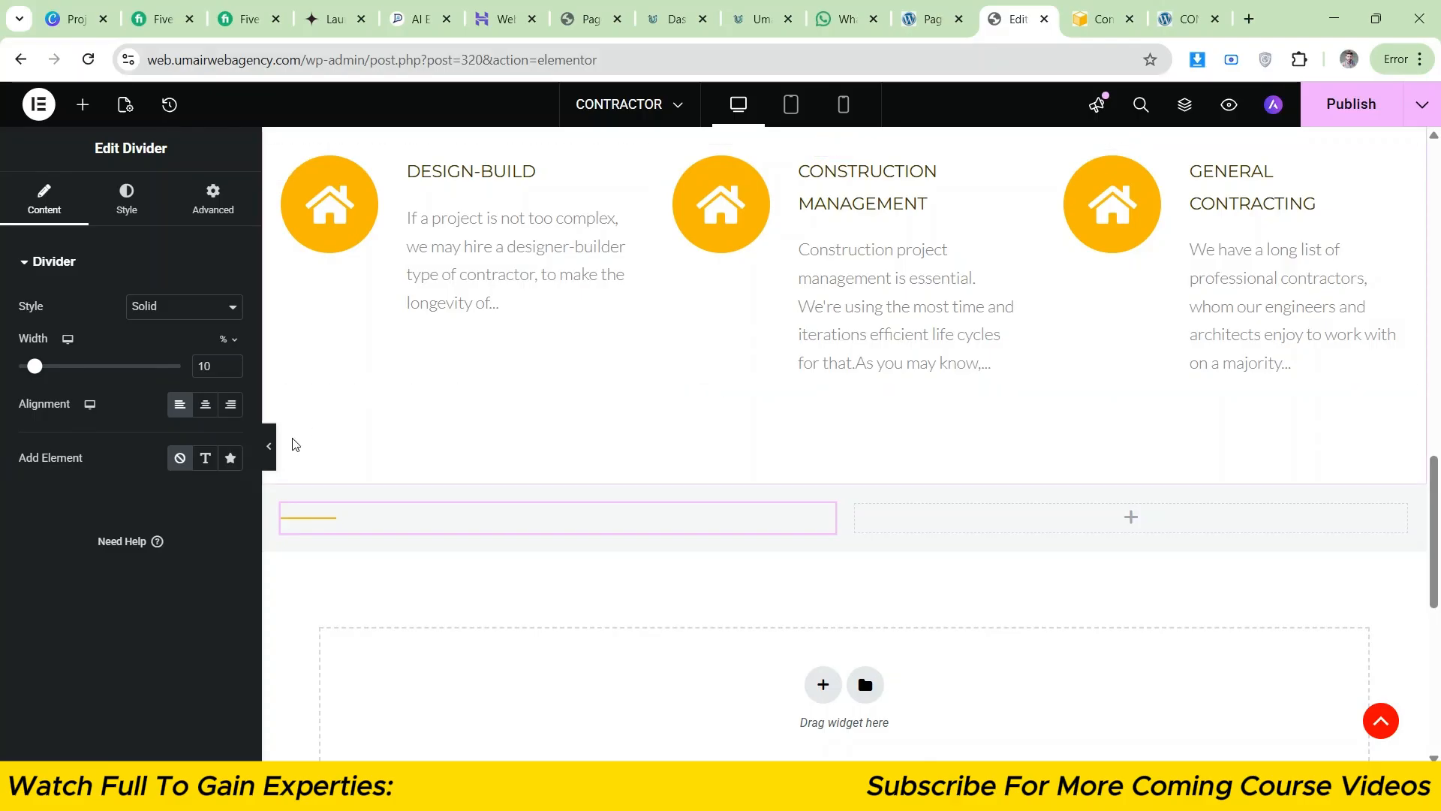
click(269, 446)
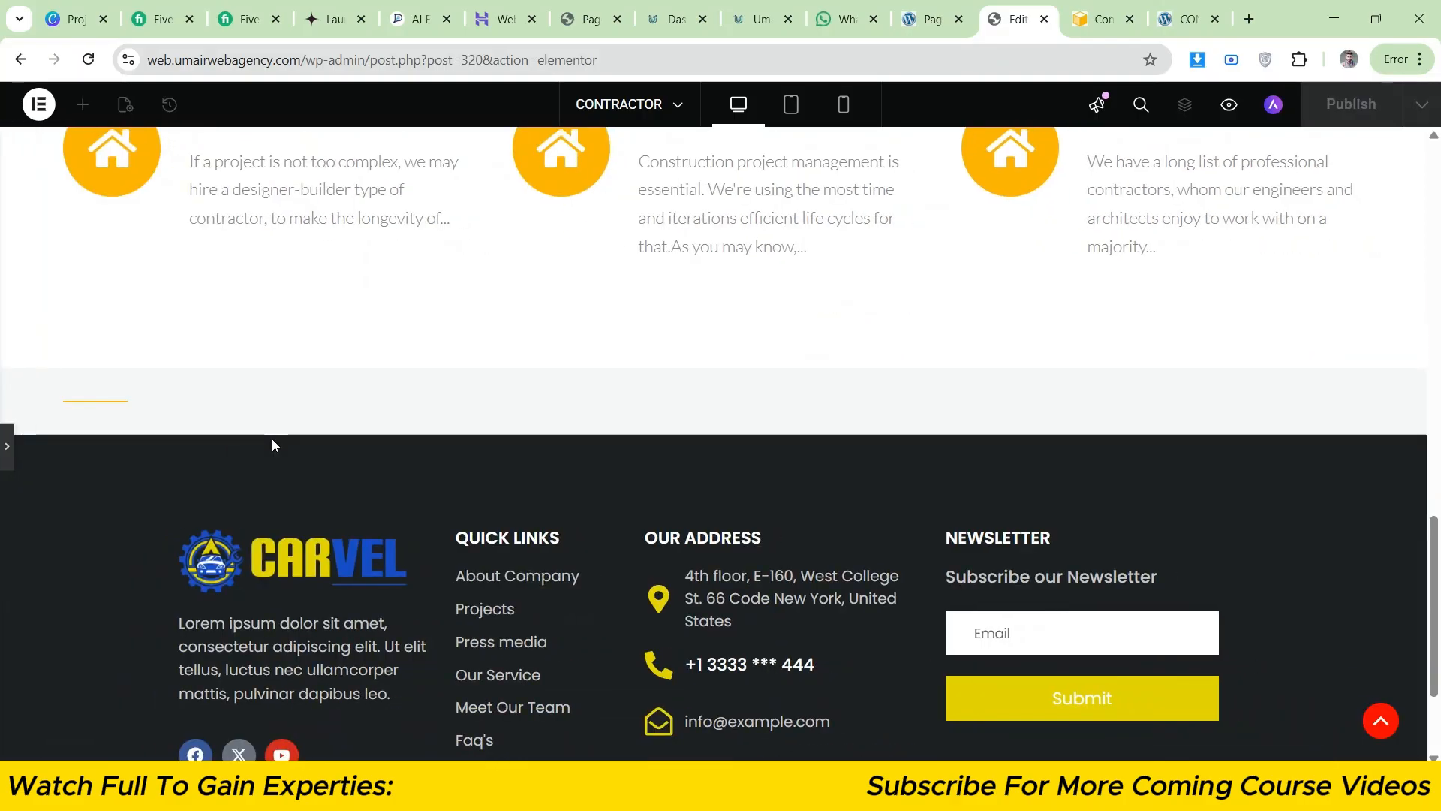
click(6, 446)
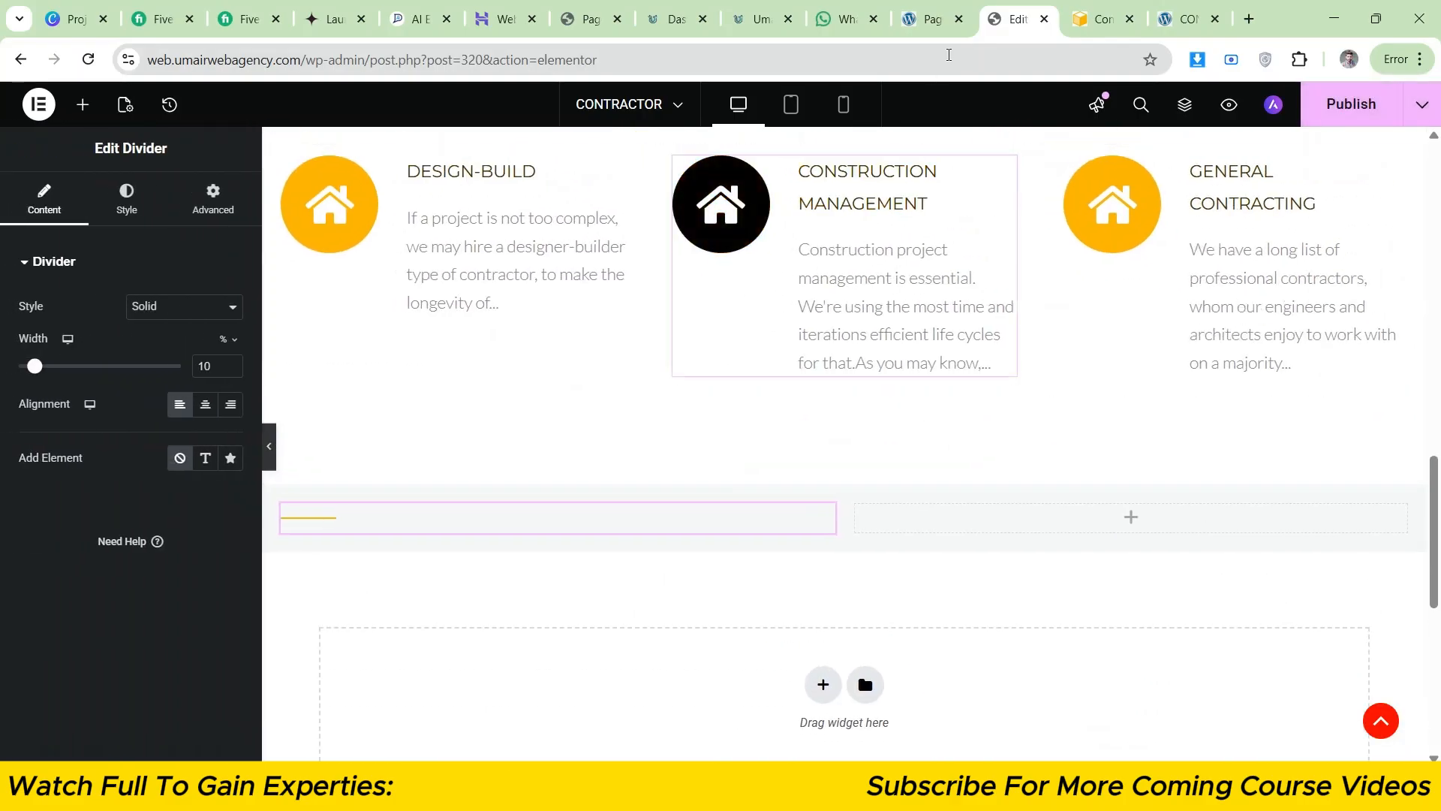
- Set the grey section's top and bottom padding to 90 px and compare its spacing with the reference Our History section
click(1090, 33)
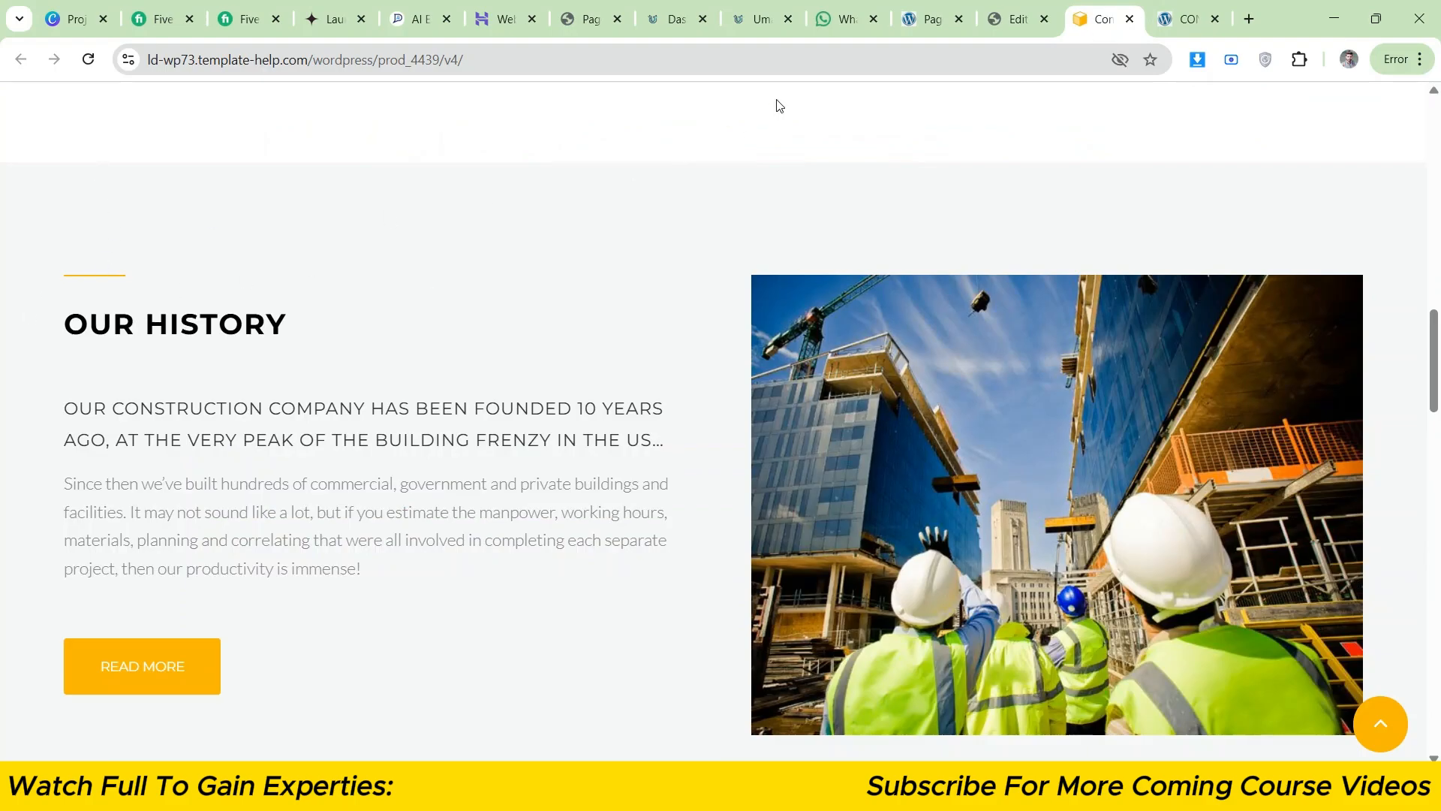
click(1017, 18)
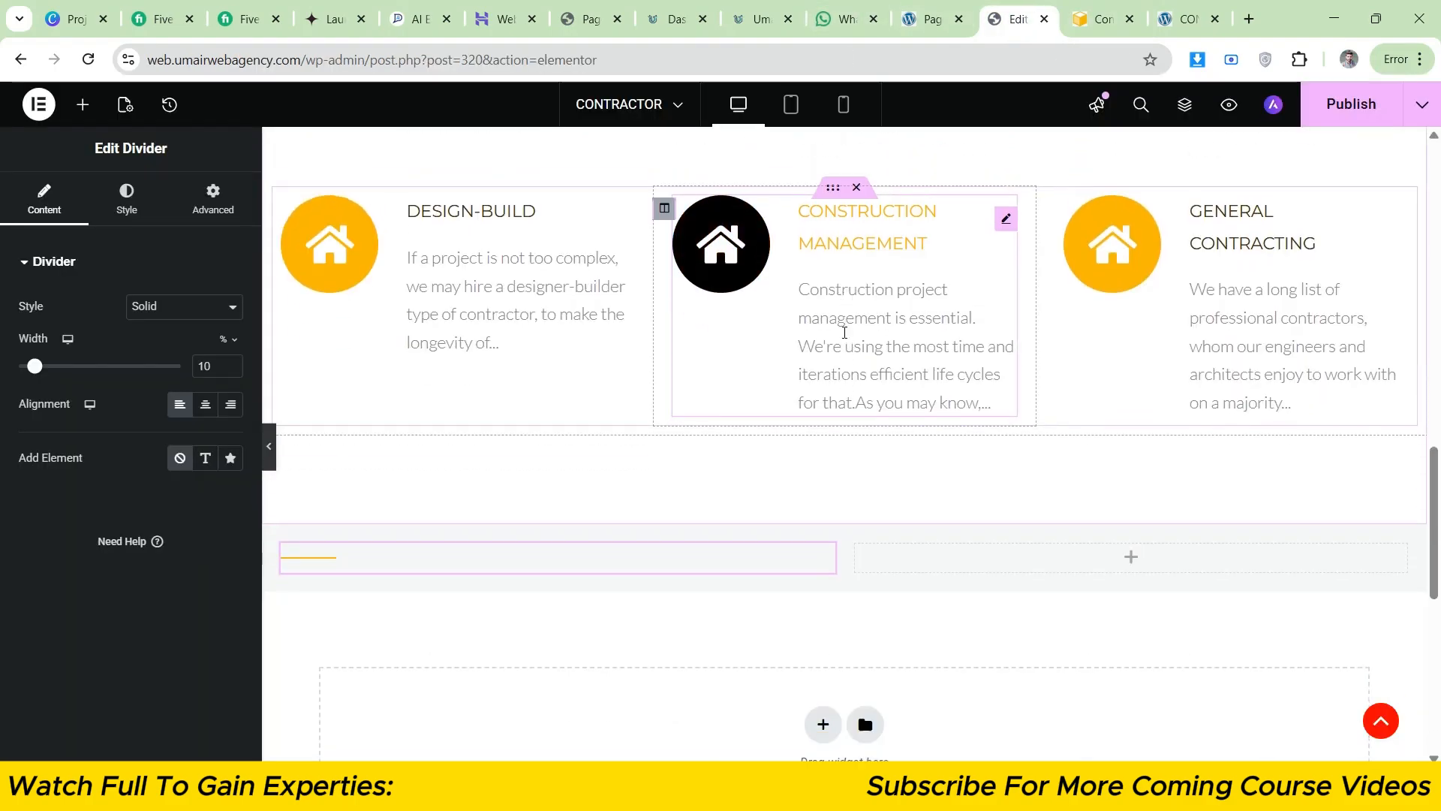
scroll(844, 333, down, 2)
click(844, 392)
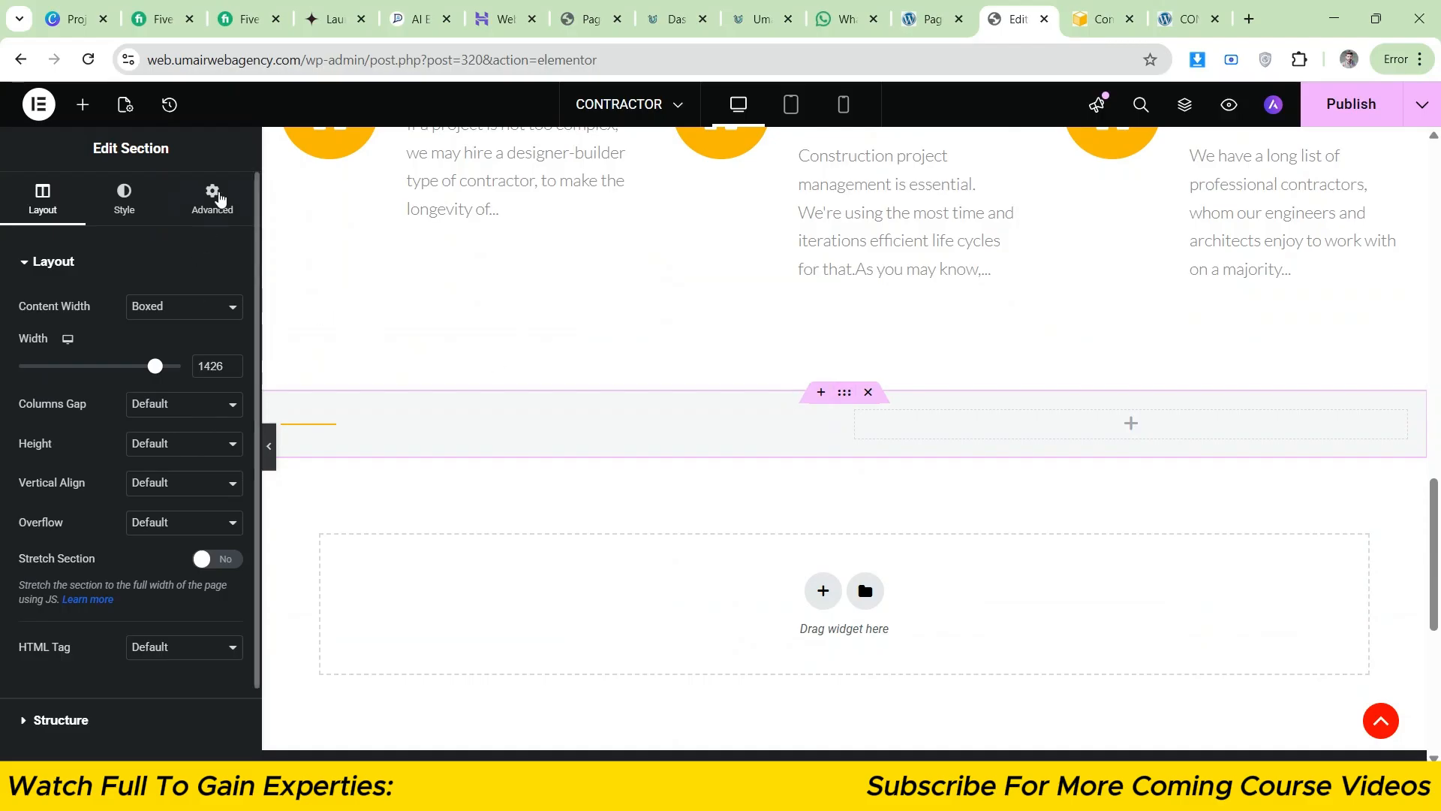
click(213, 199)
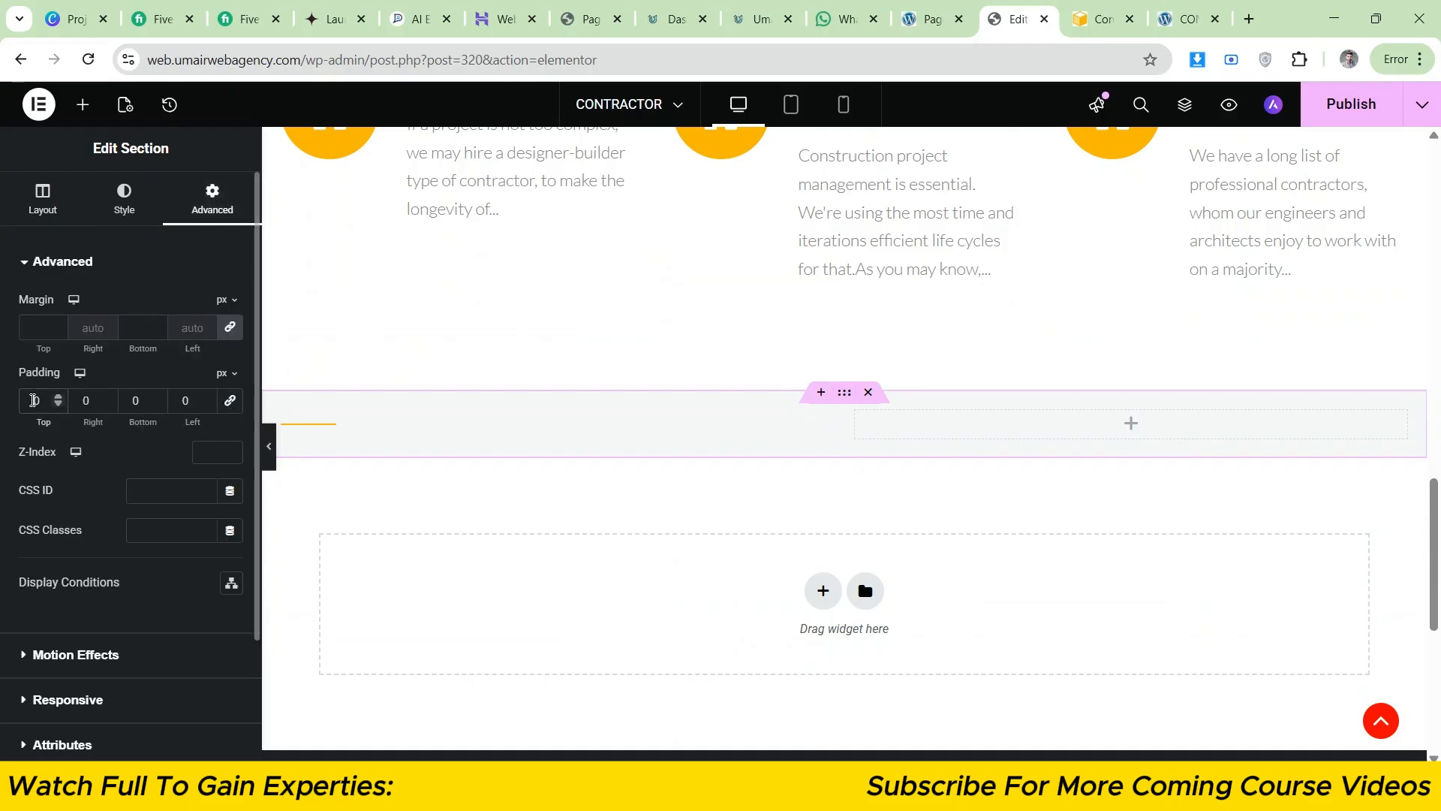
text(9)
text(9)
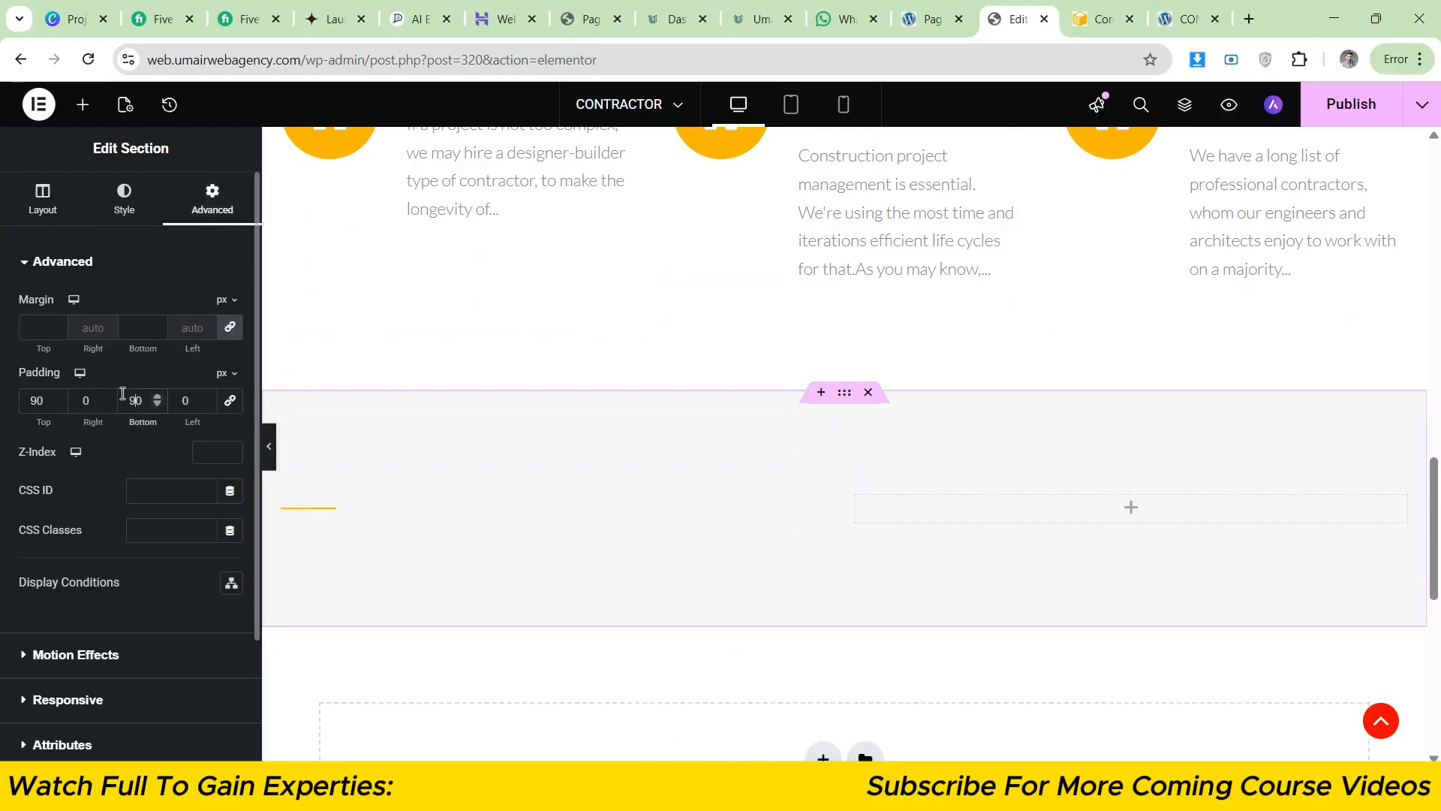
click(270, 461)
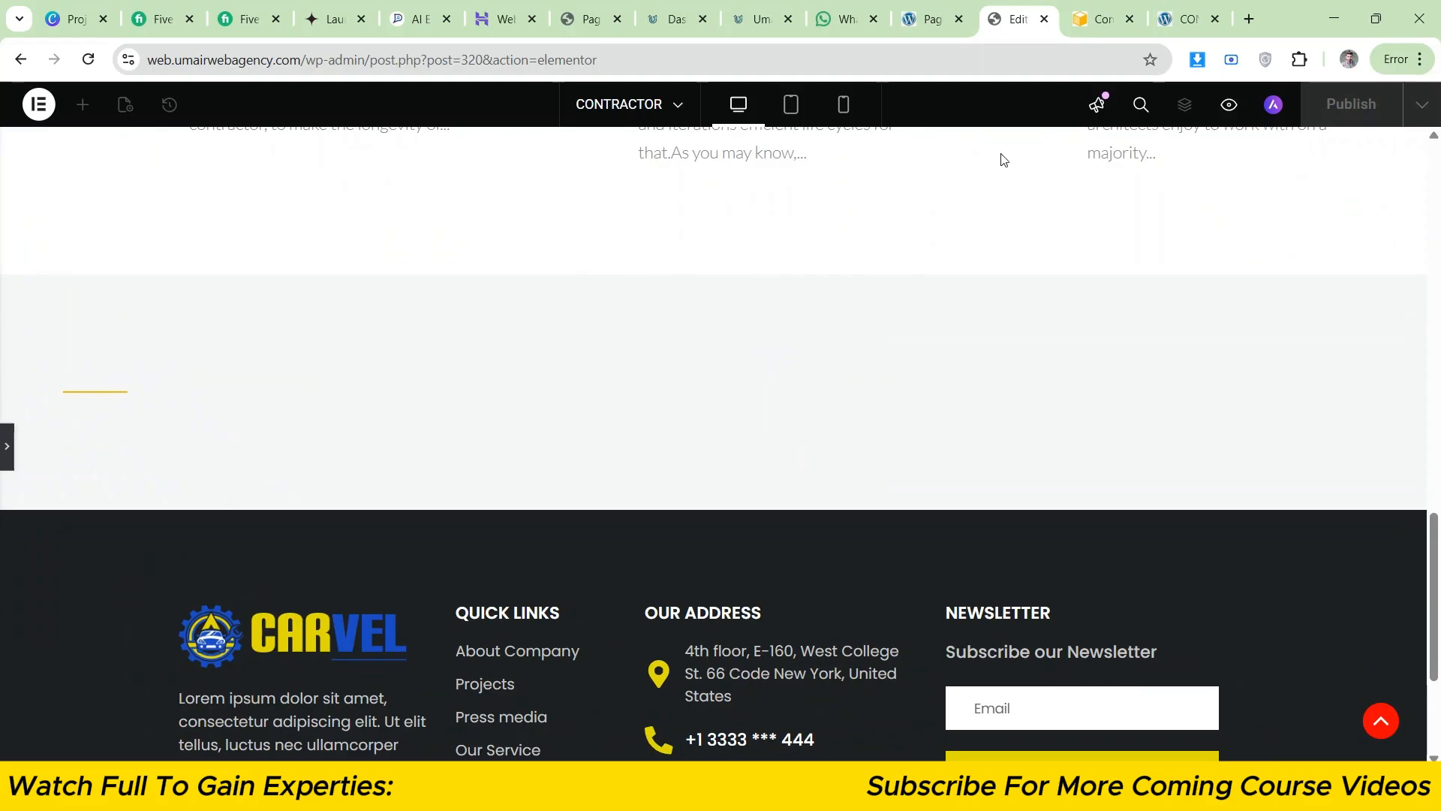
click(1081, 6)
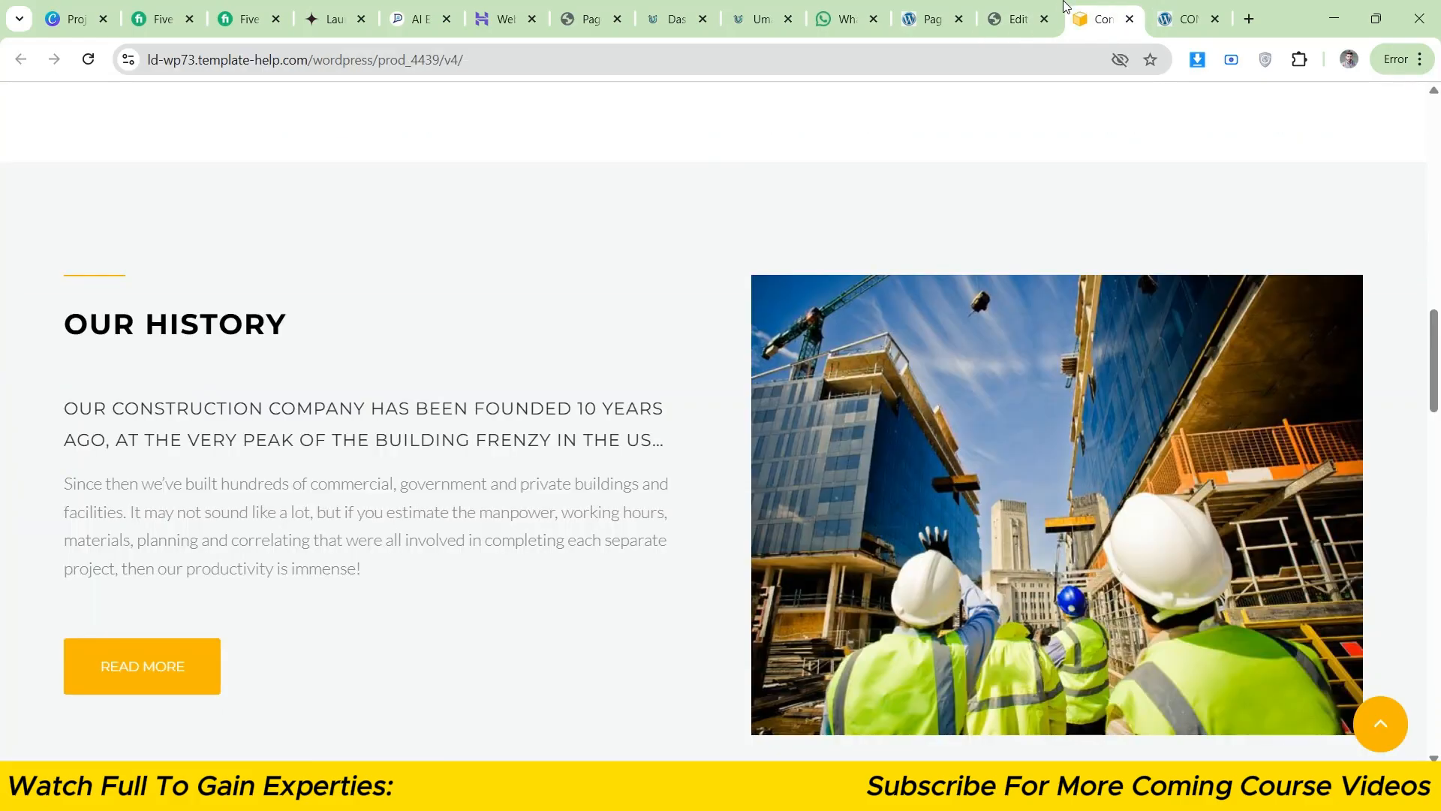
click(1018, 19)
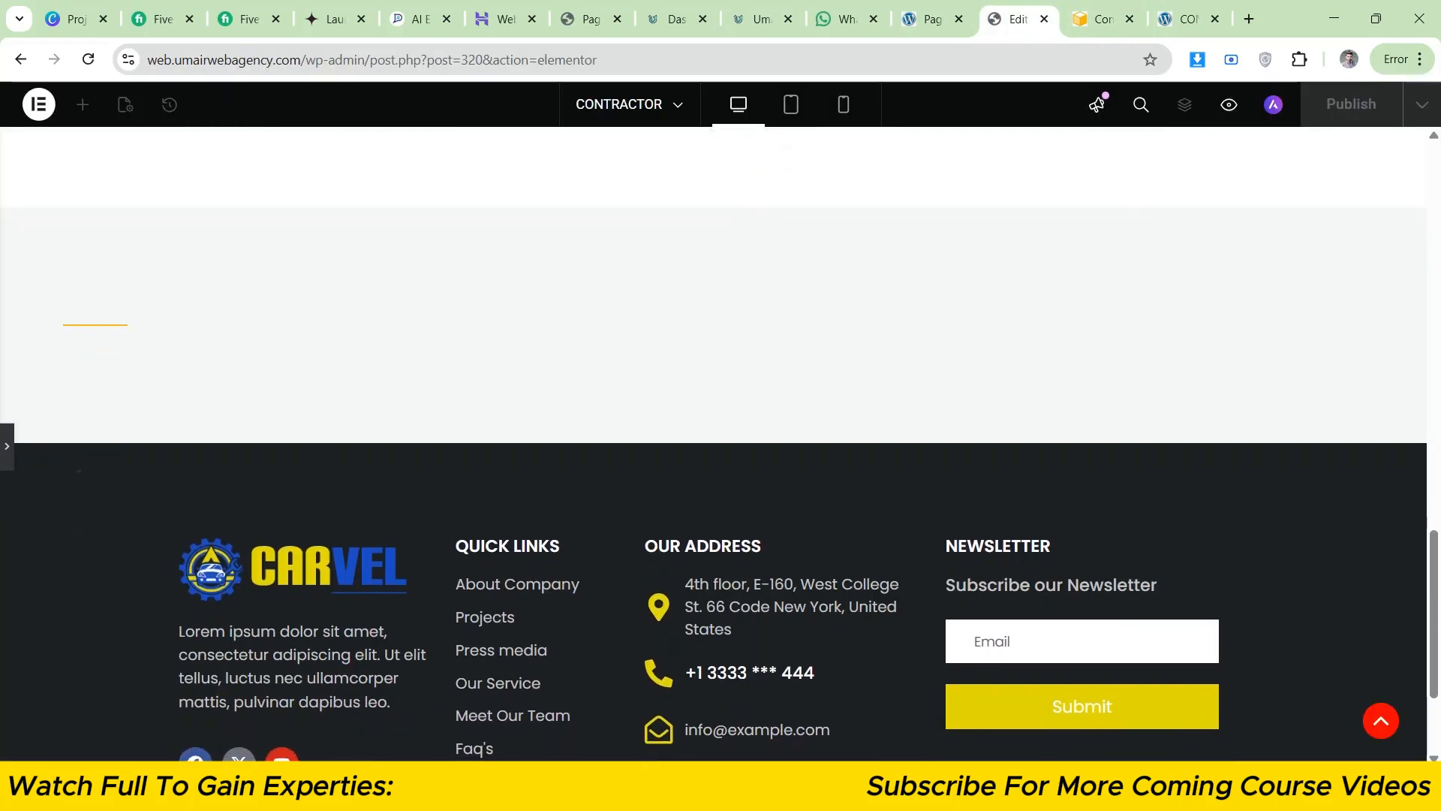
click(1104, 7)
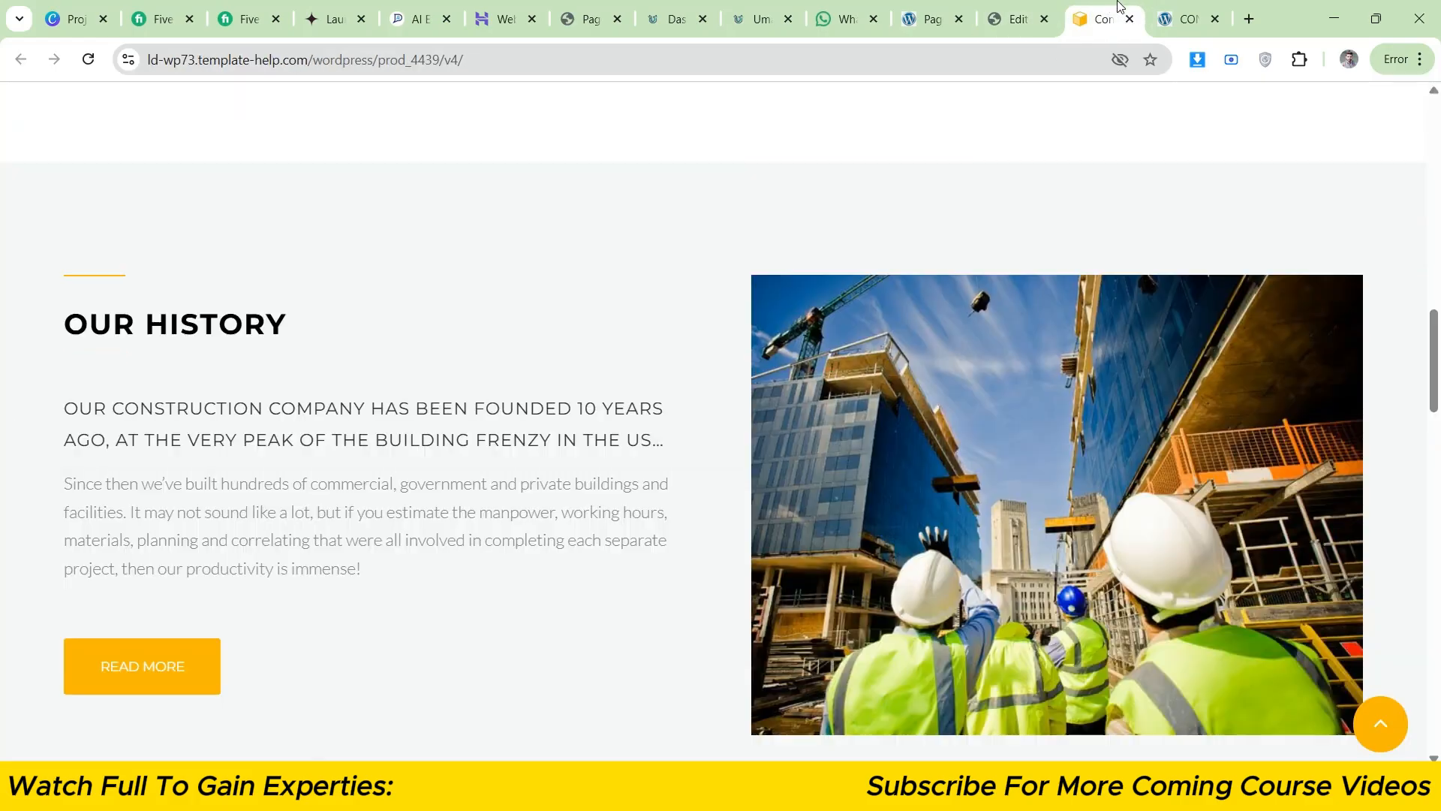
- Compare the grey section's top edge and the divider's position and length with the reference Our History section
click(1053, 6)
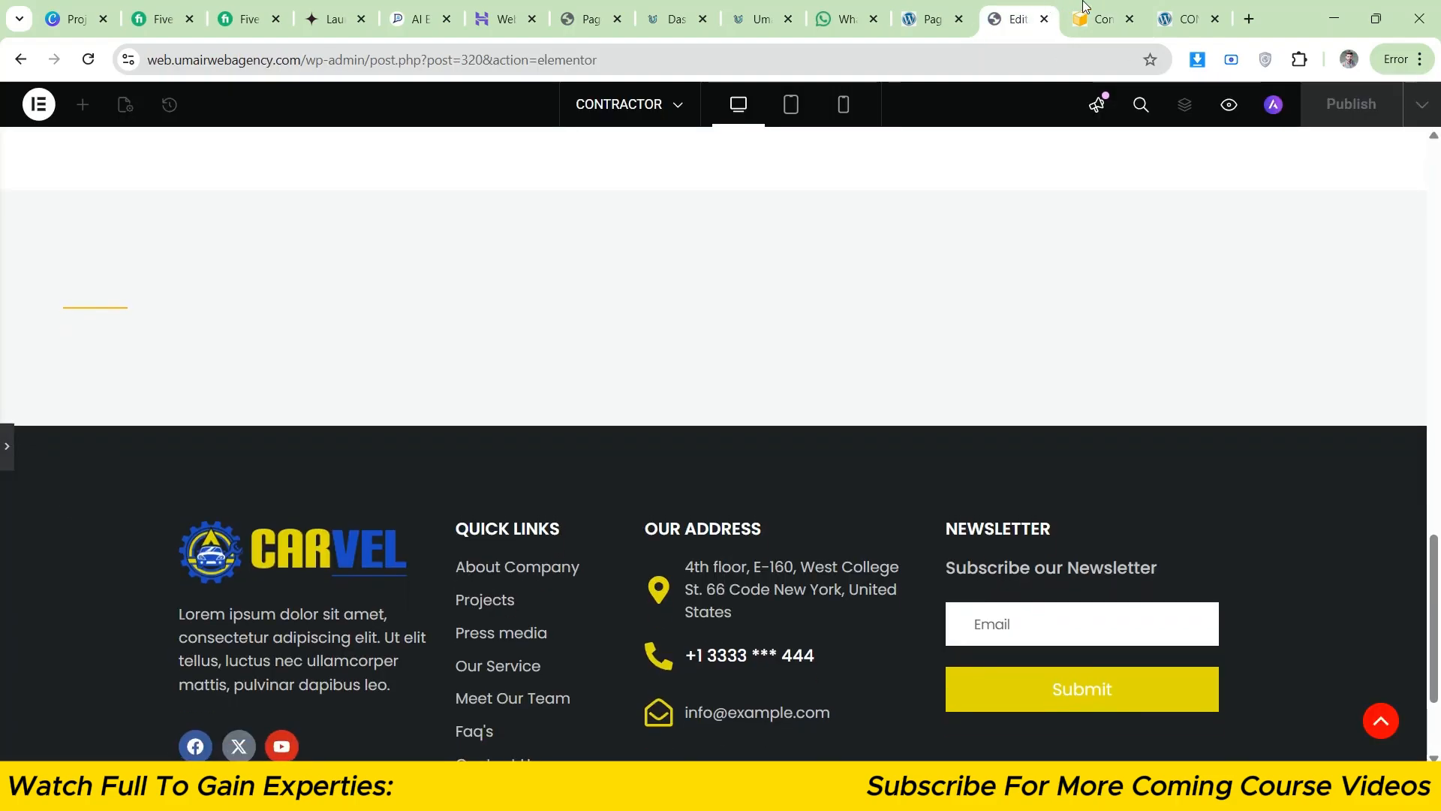
click(1084, 6)
click(1034, 7)
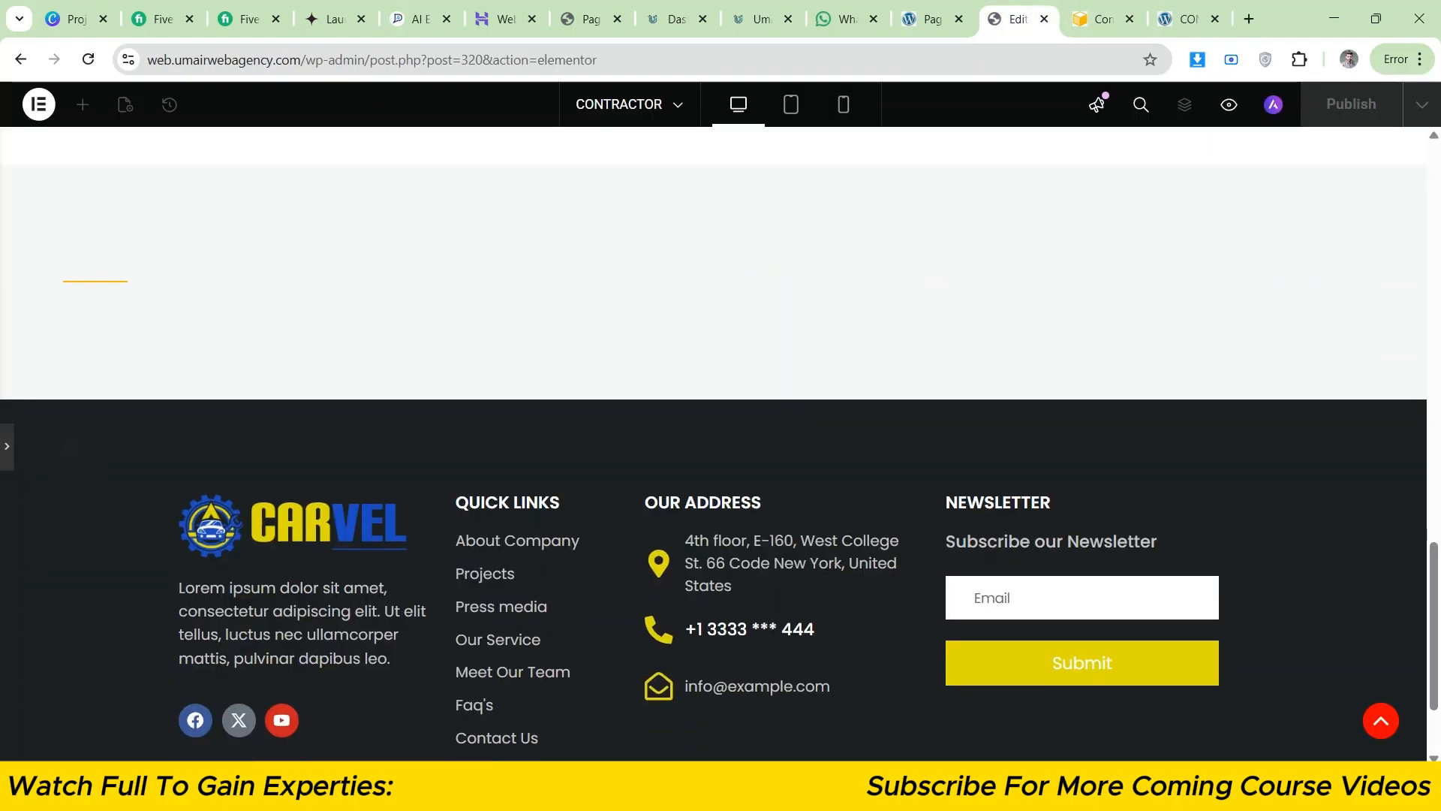
click(1083, 8)
click(1038, 8)
click(1083, 7)
click(1038, 6)
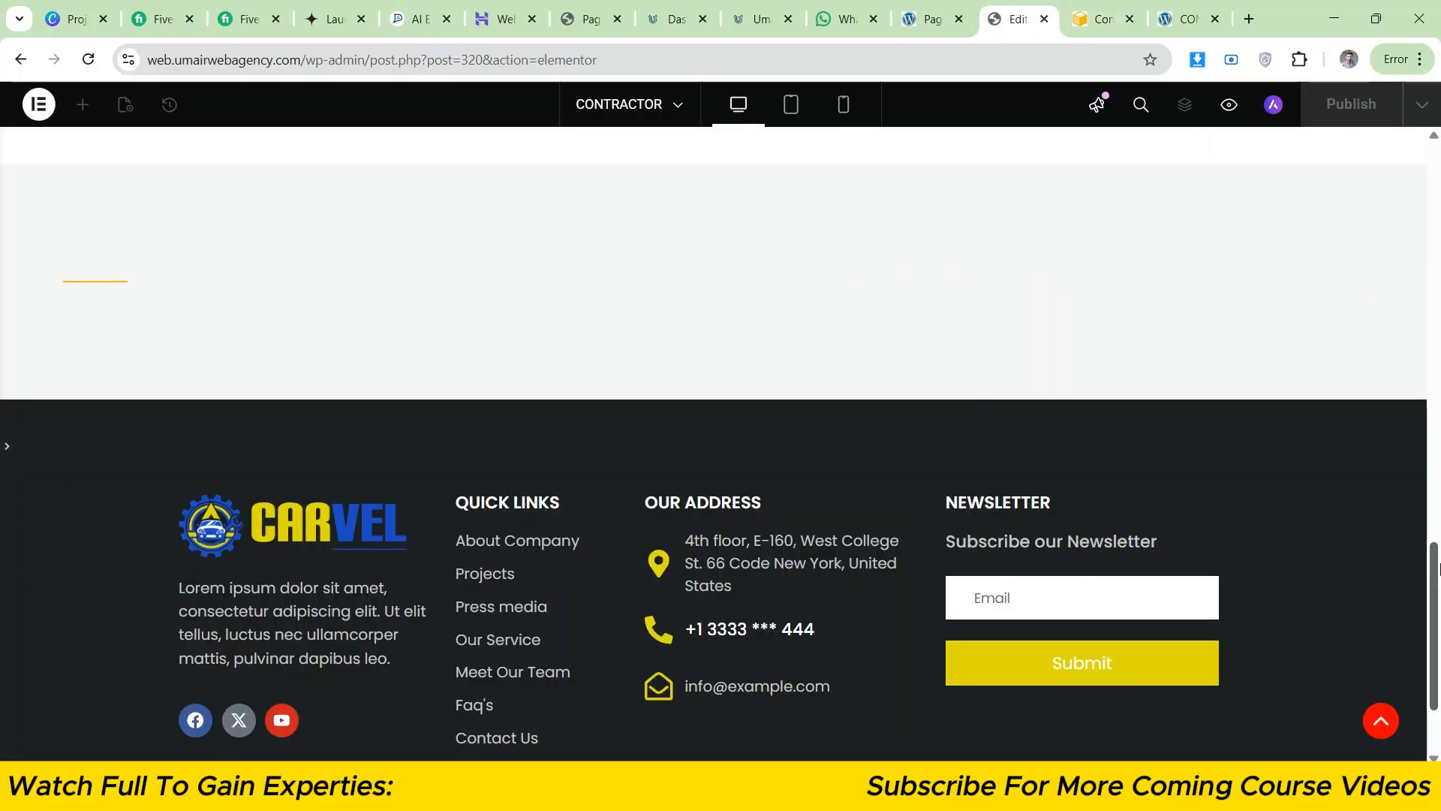
click(1089, 12)
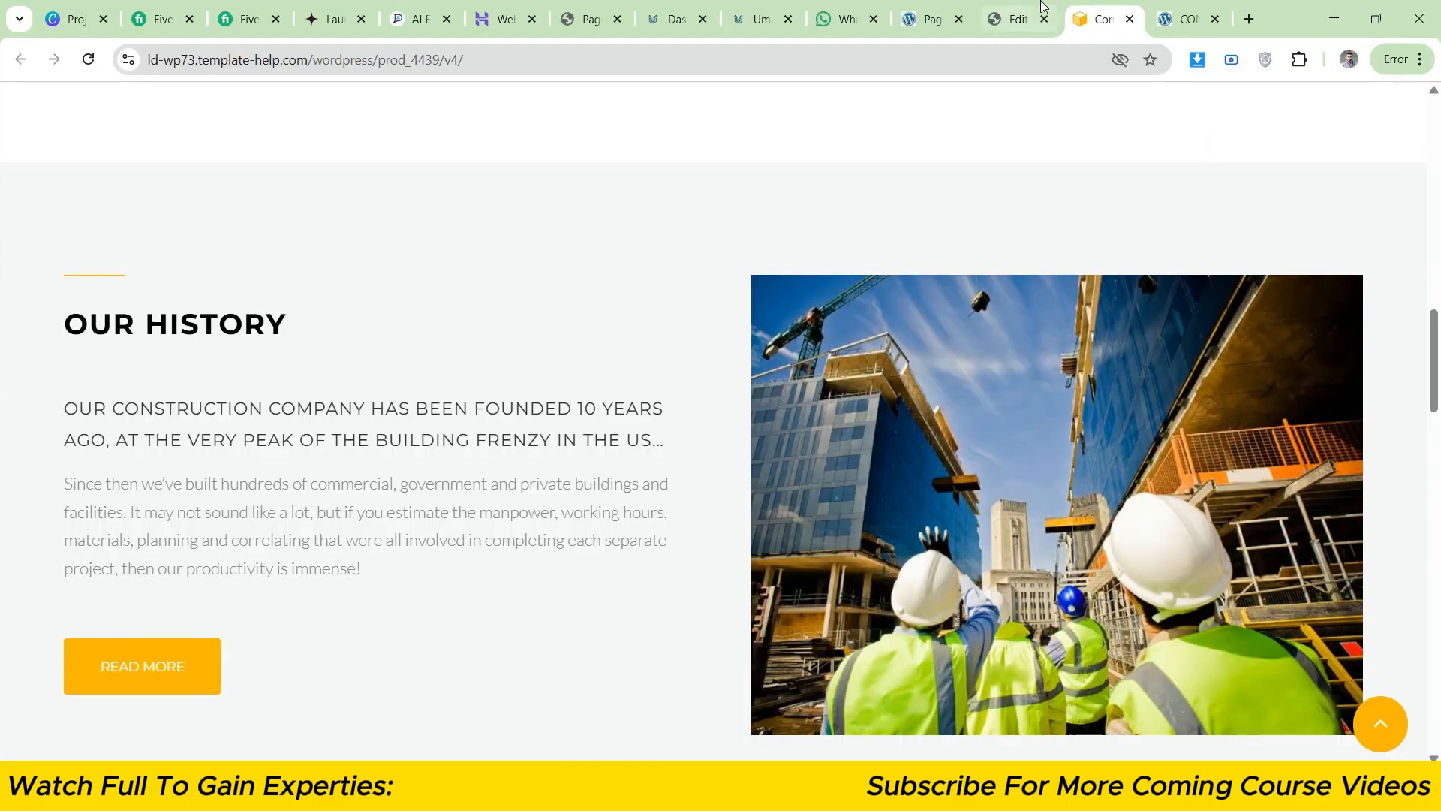
click(1025, 11)
drag(1440, 560, 1440, 561)
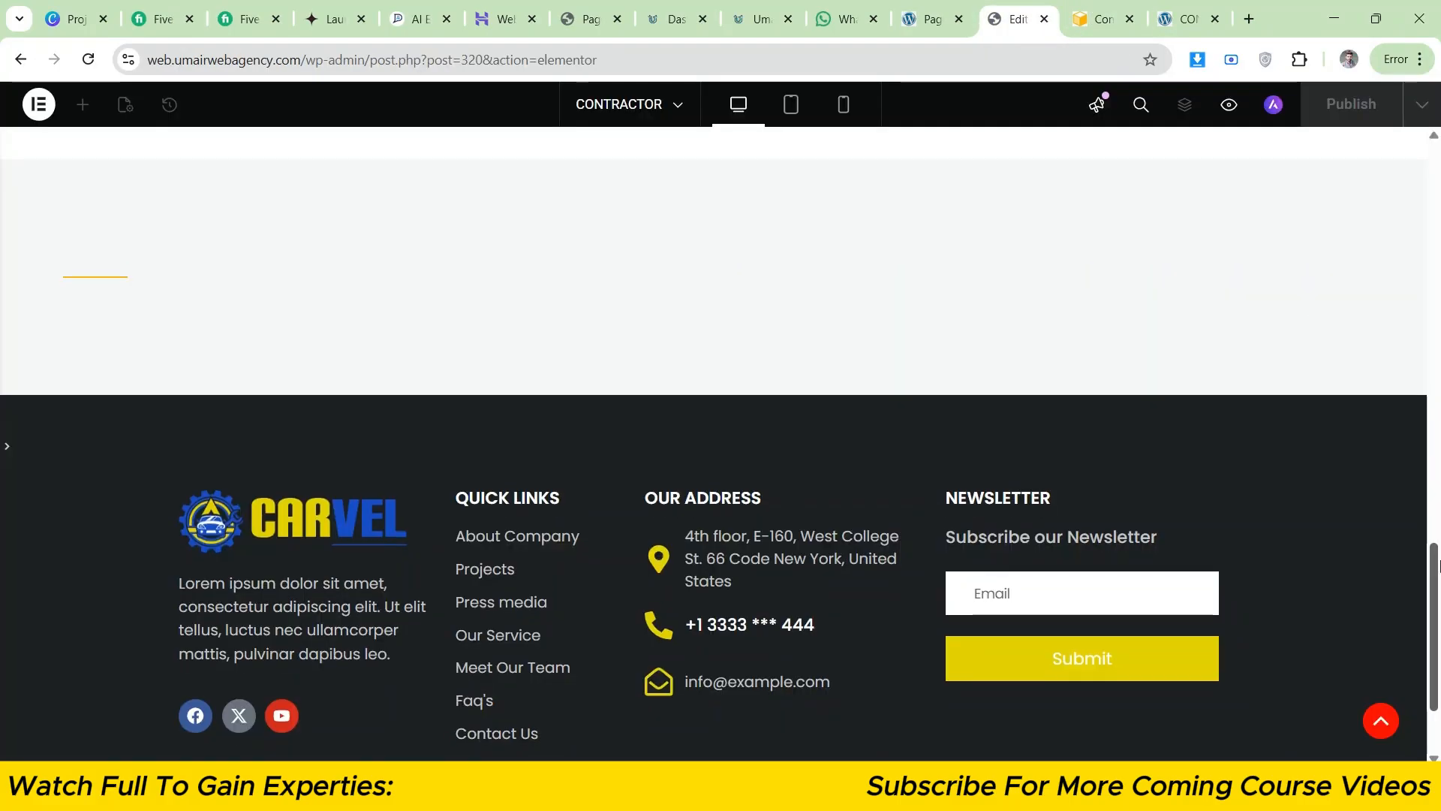
click(1102, 7)
click(1020, 9)
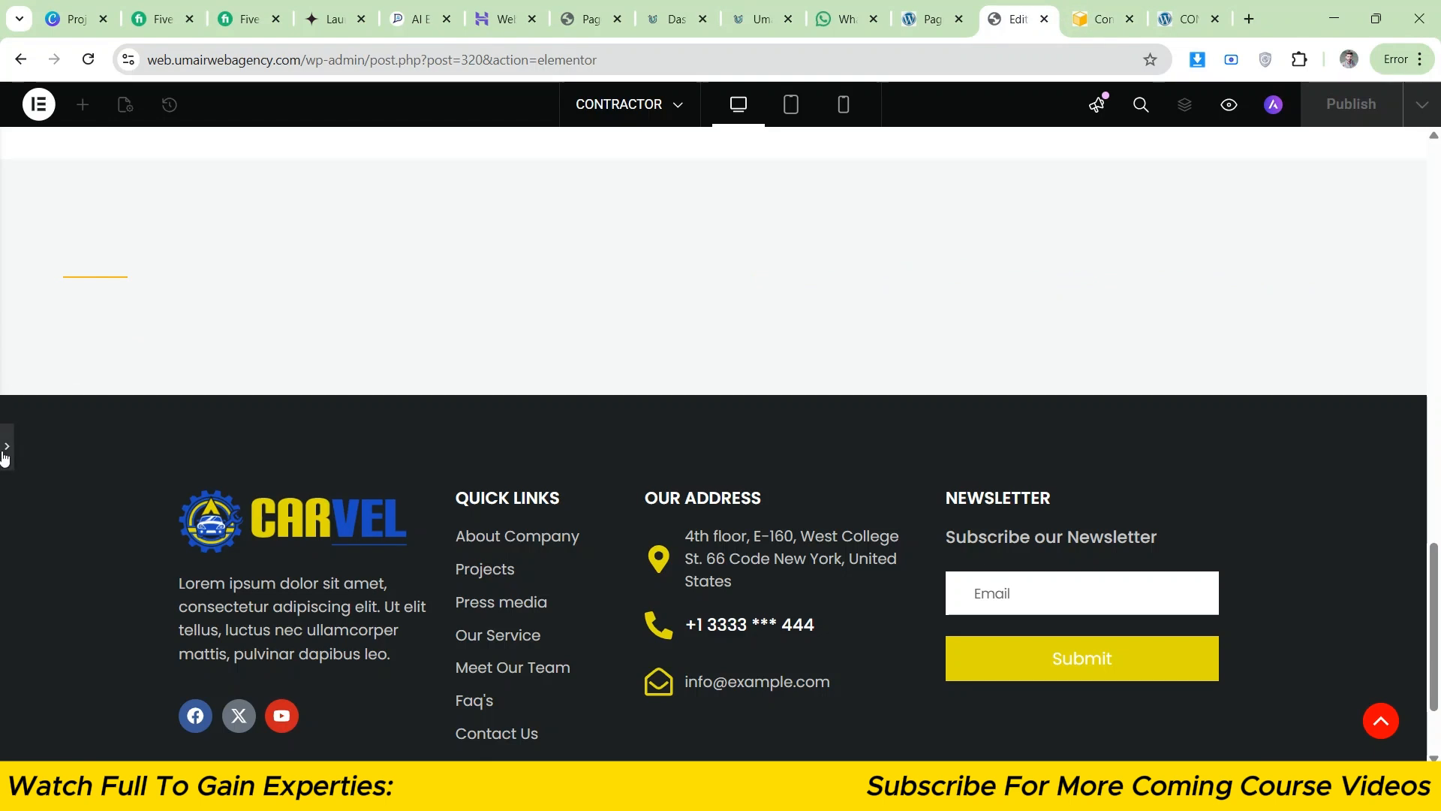
- Switch the divider's width unit to pixels and set its width to 65 px to match the reference divider
click(6, 449)
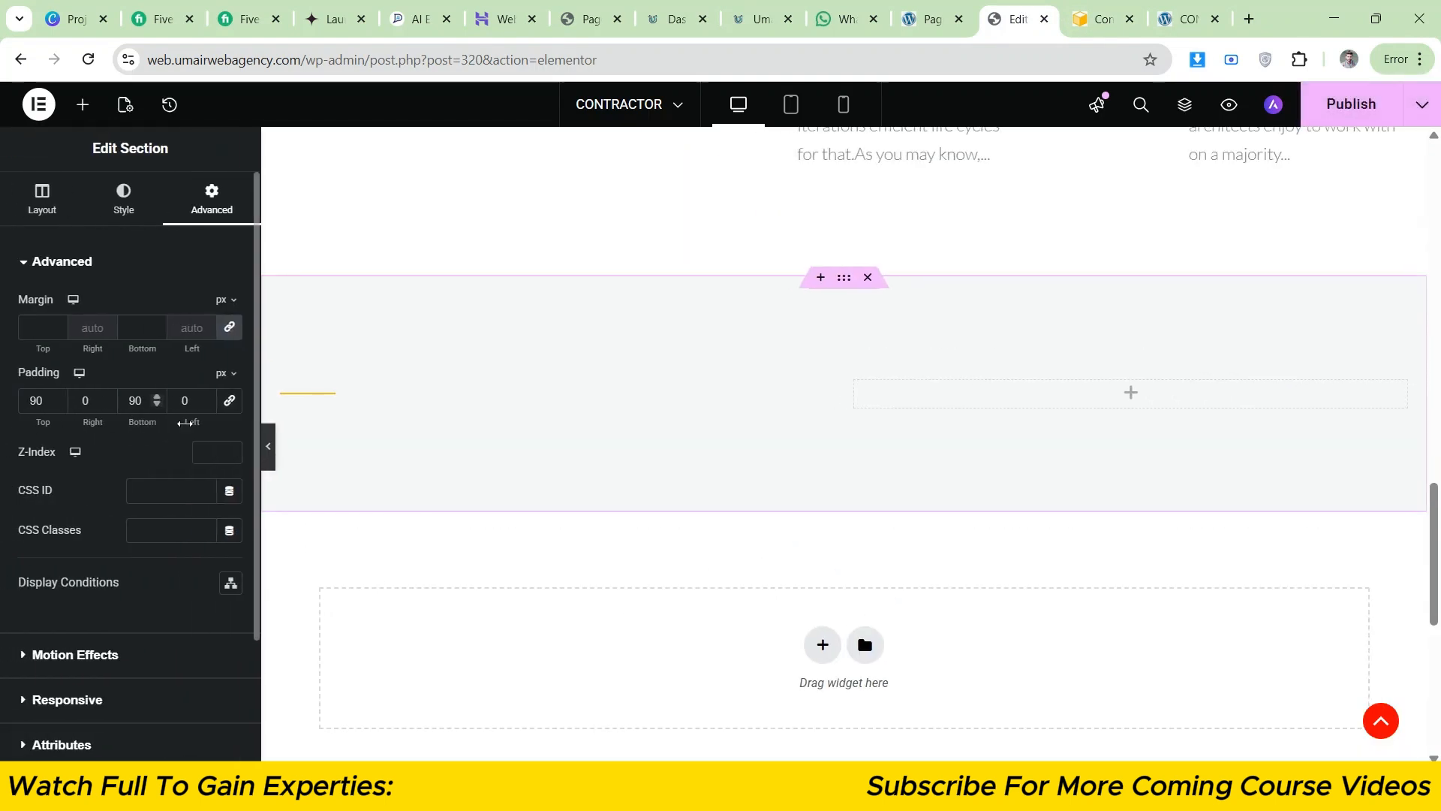
click(363, 391)
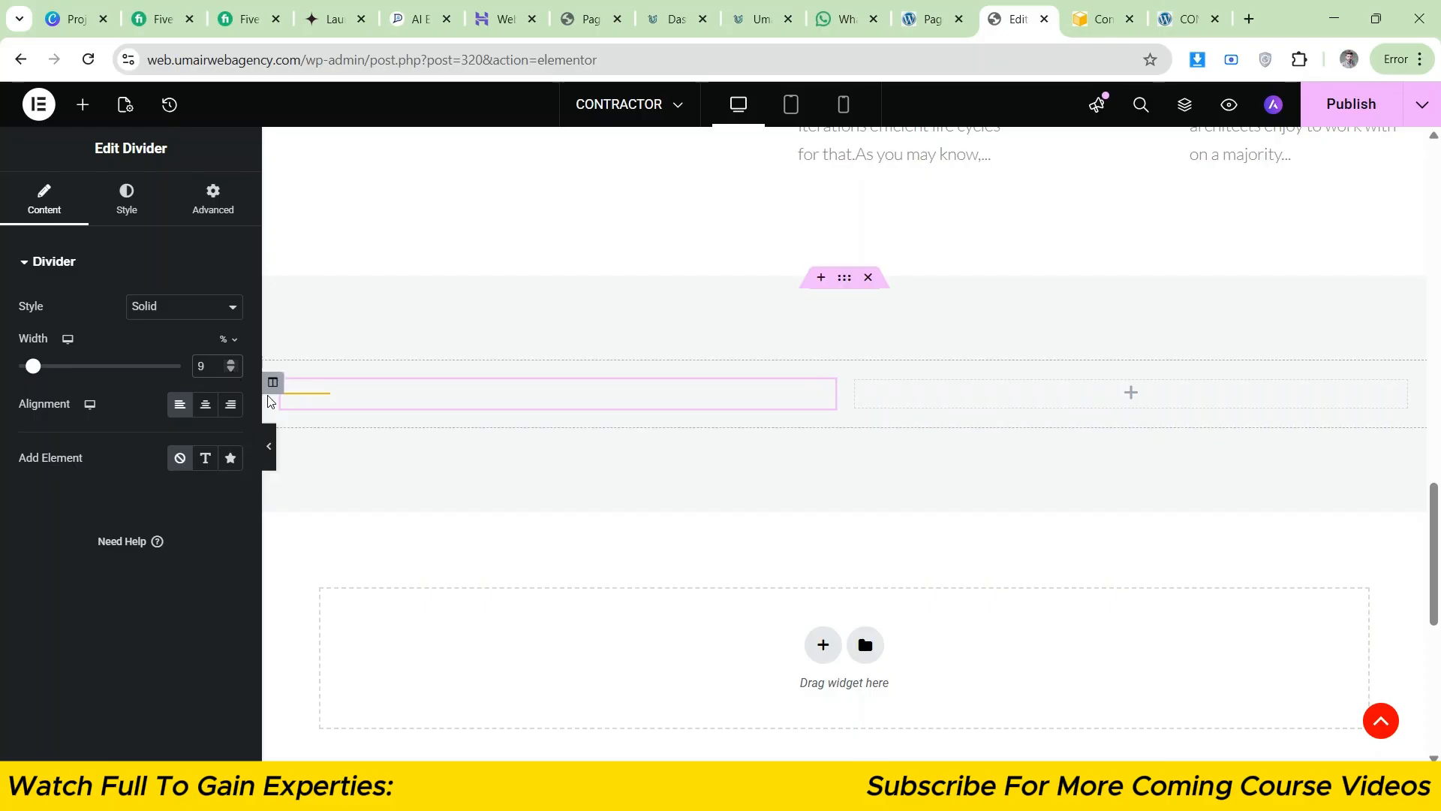
click(268, 447)
click(1085, 9)
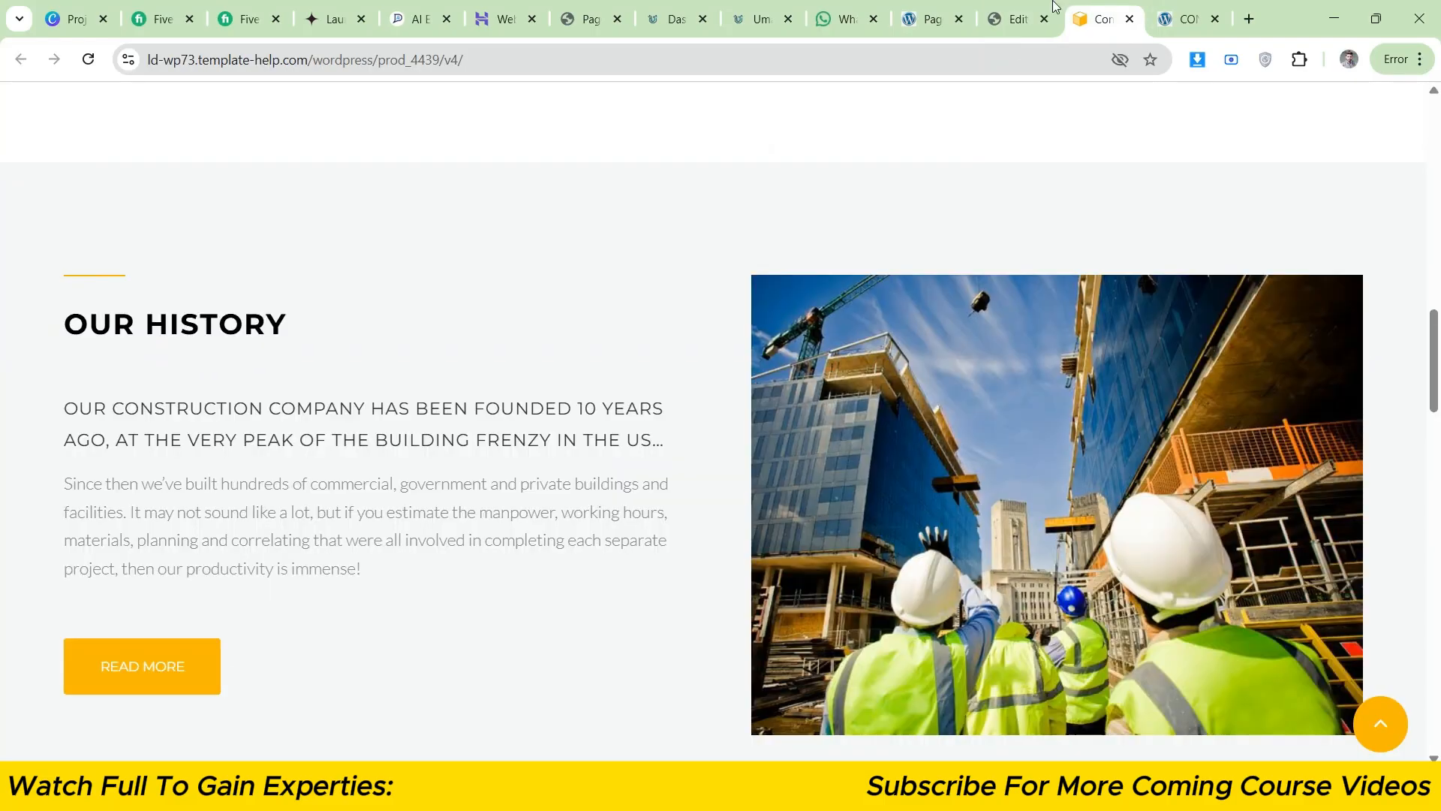
click(1055, 9)
click(4, 448)
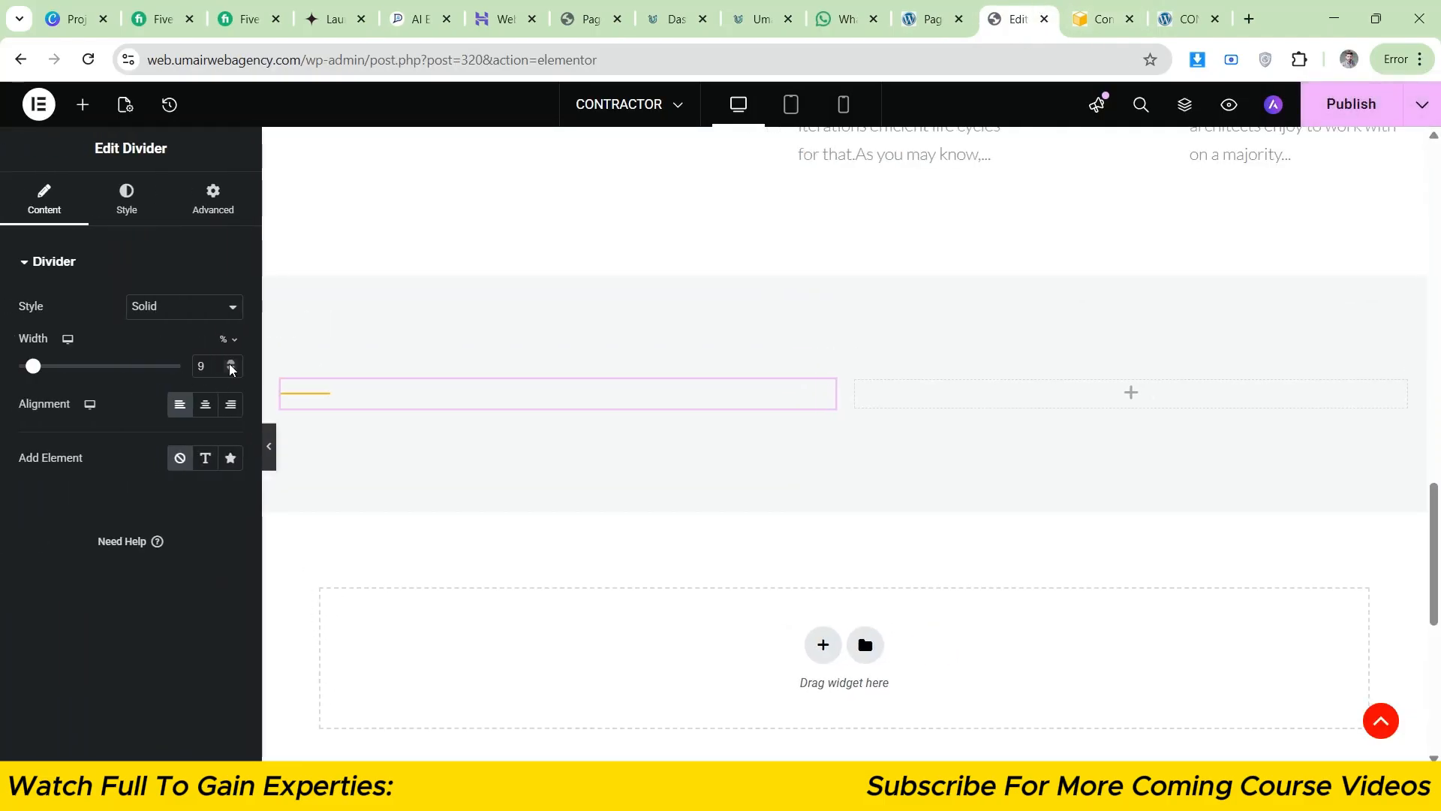
click(231, 364)
click(224, 341)
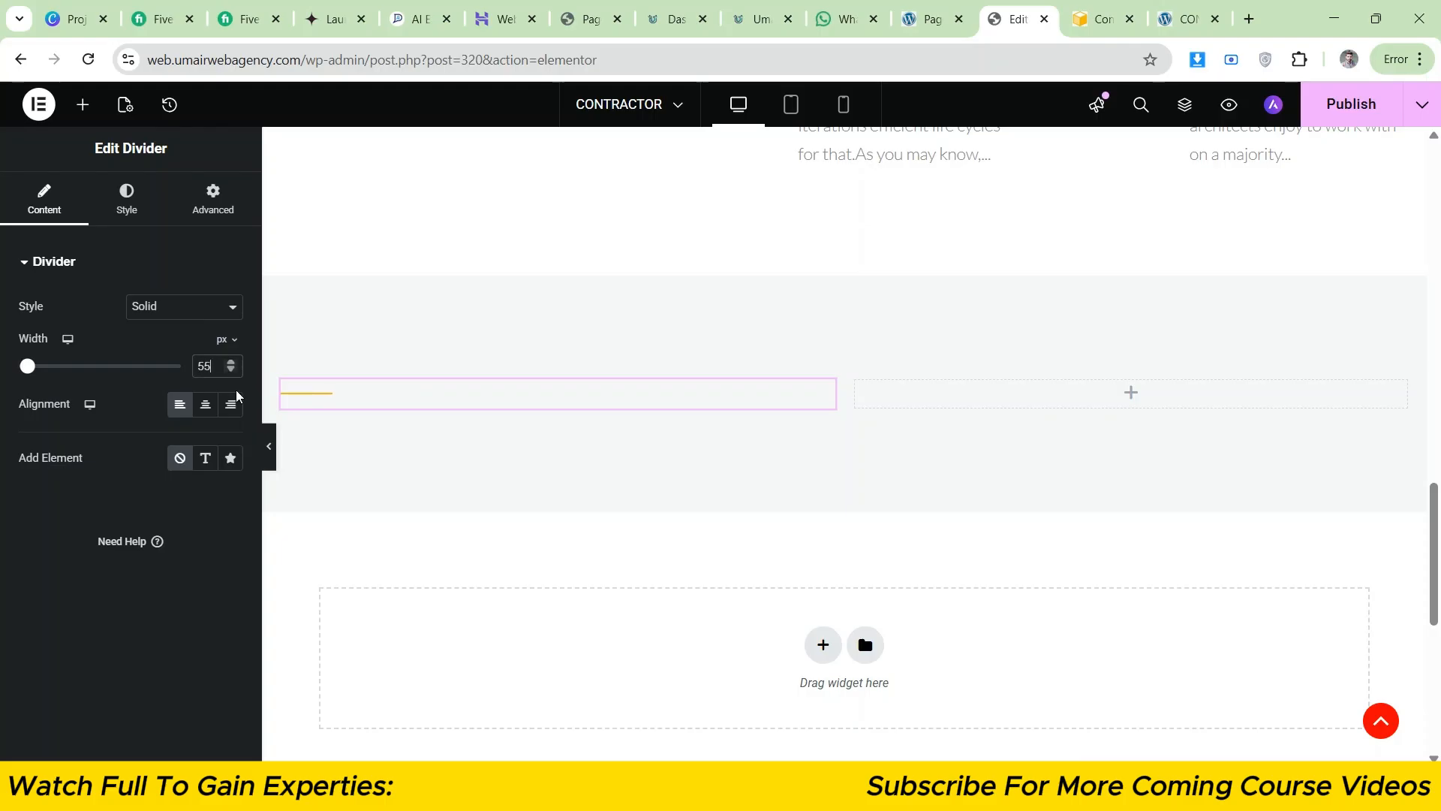
click(271, 448)
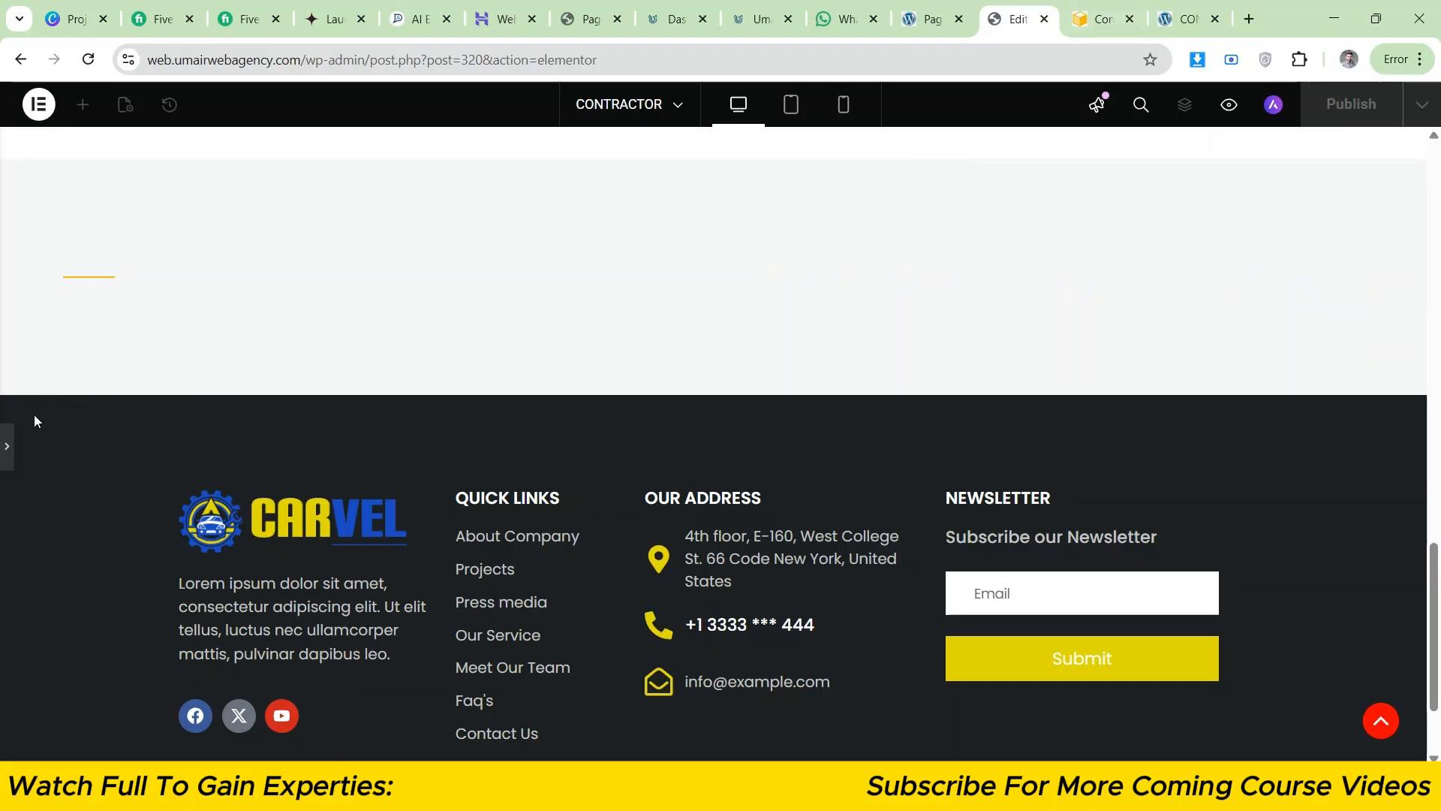
click(7, 446)
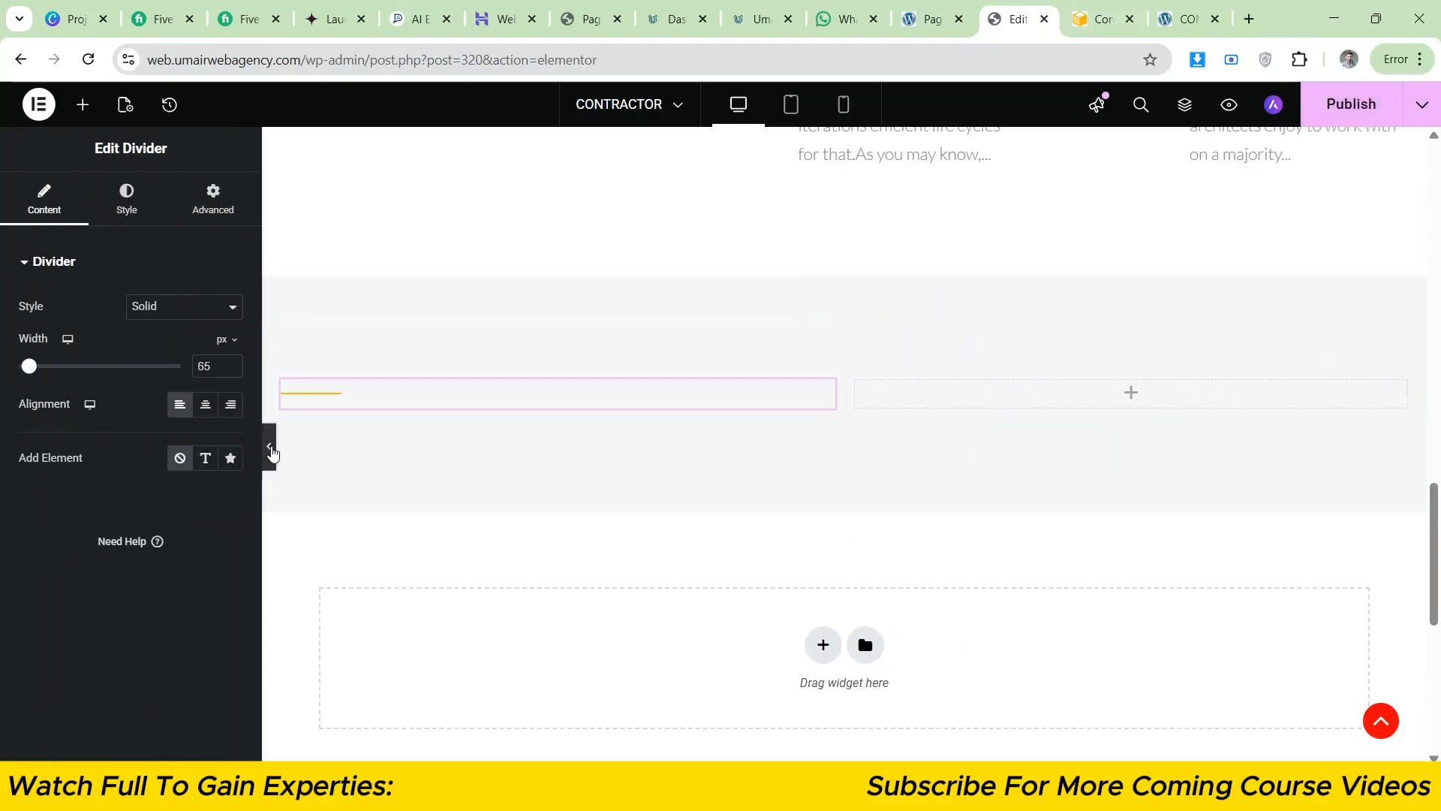
- Check the resized divider's length and placement against the divider in the reference Our History section
click(272, 448)
click(1090, 12)
click(1053, 6)
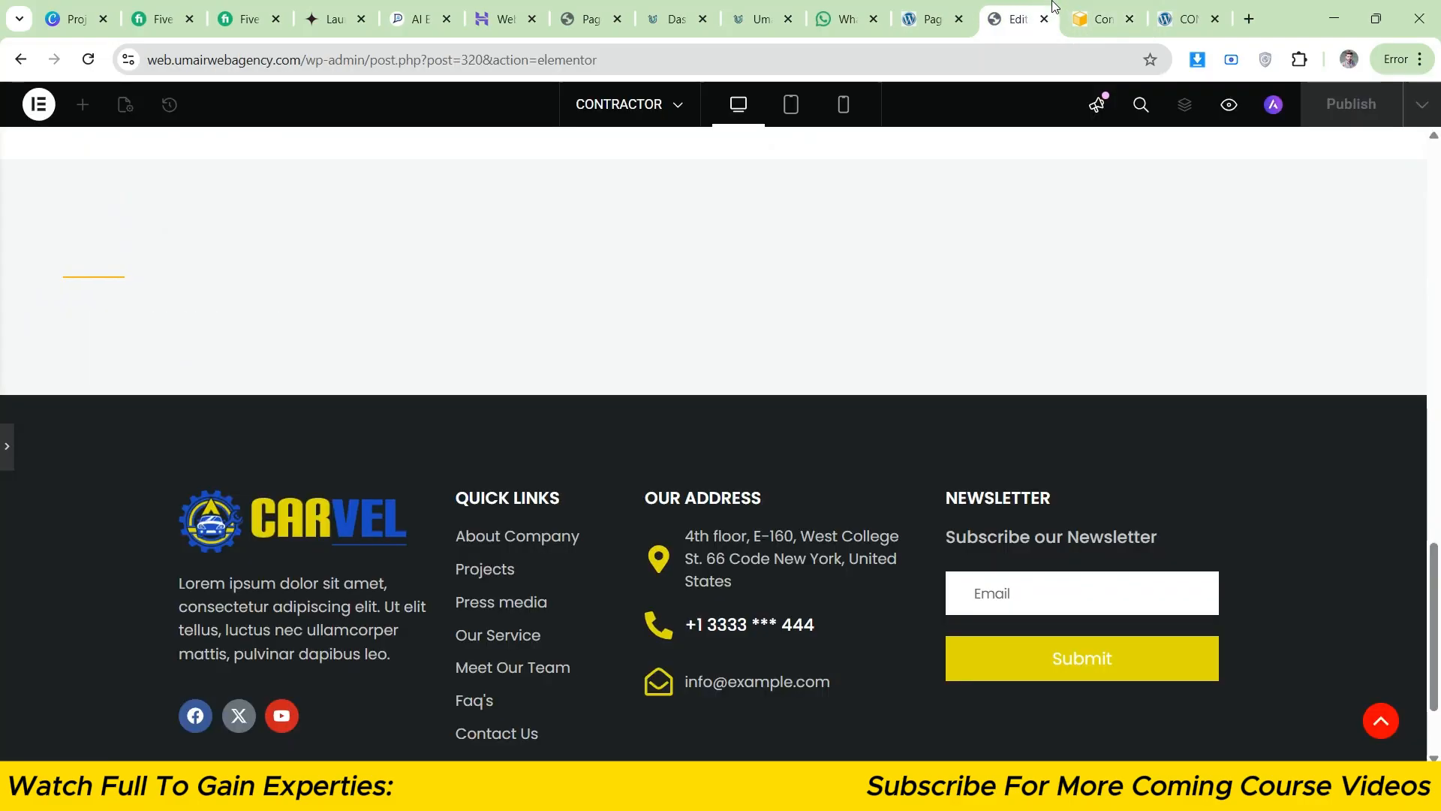
click(1093, 14)
click(1053, 7)
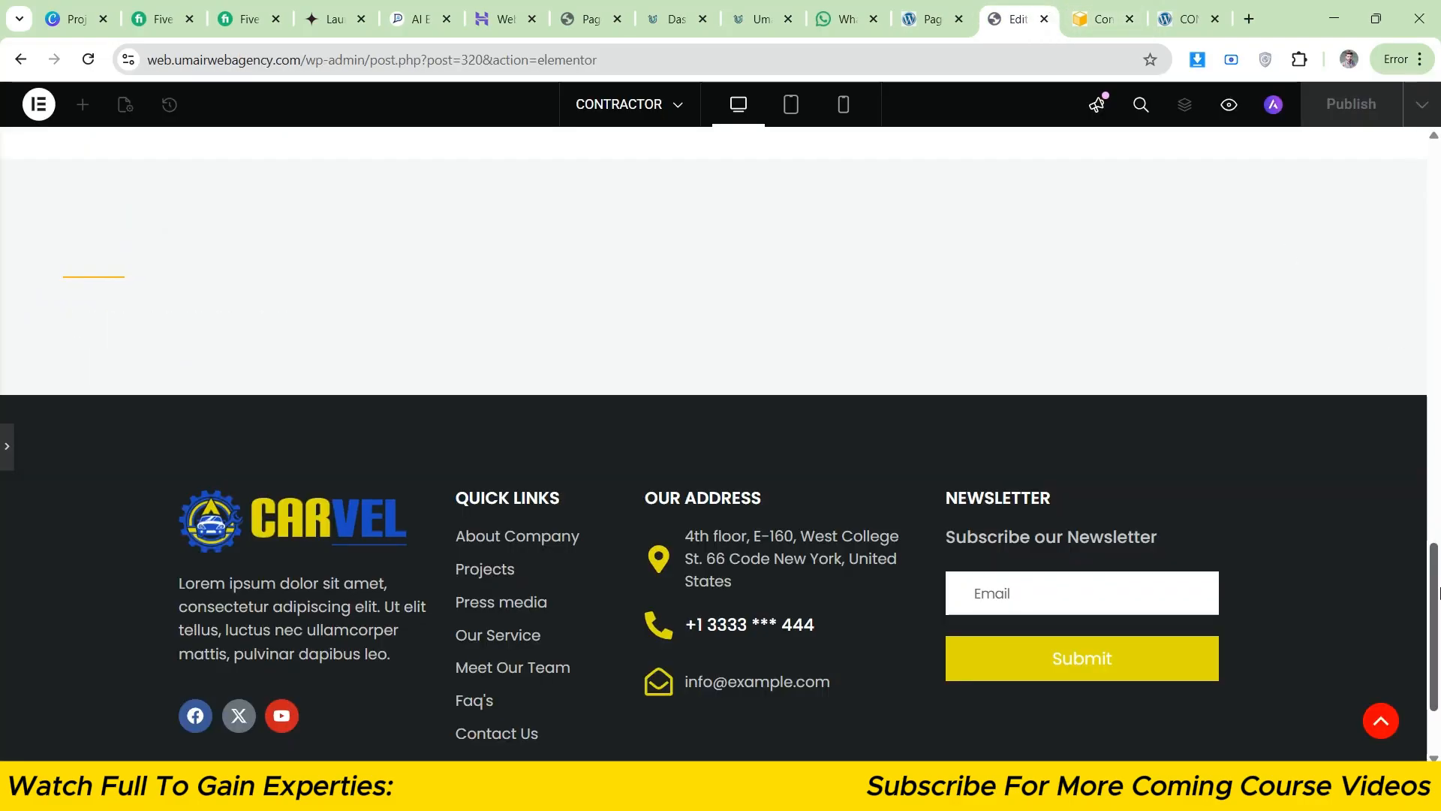
click(1093, 14)
click(1042, 6)
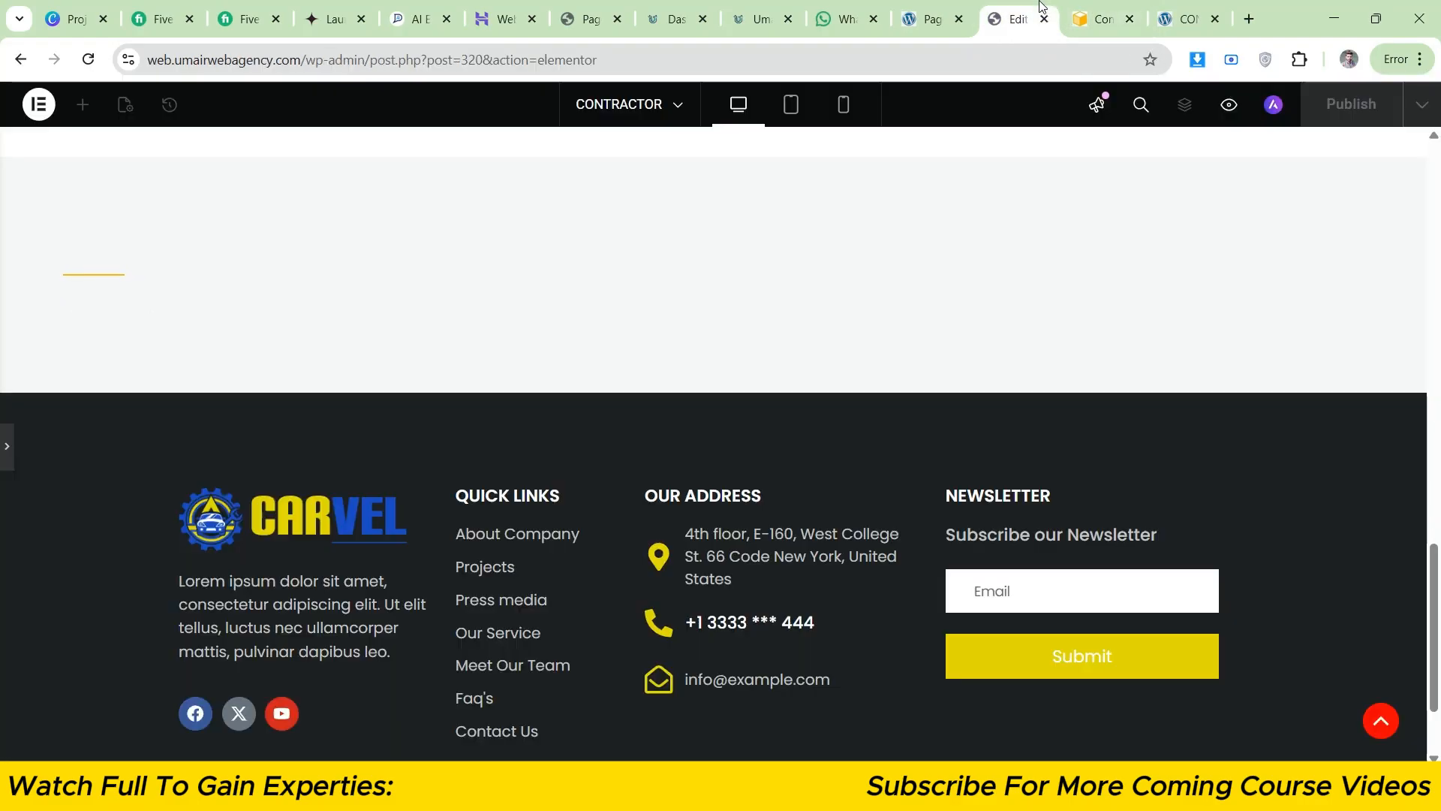
click(1066, 6)
click(1009, 9)
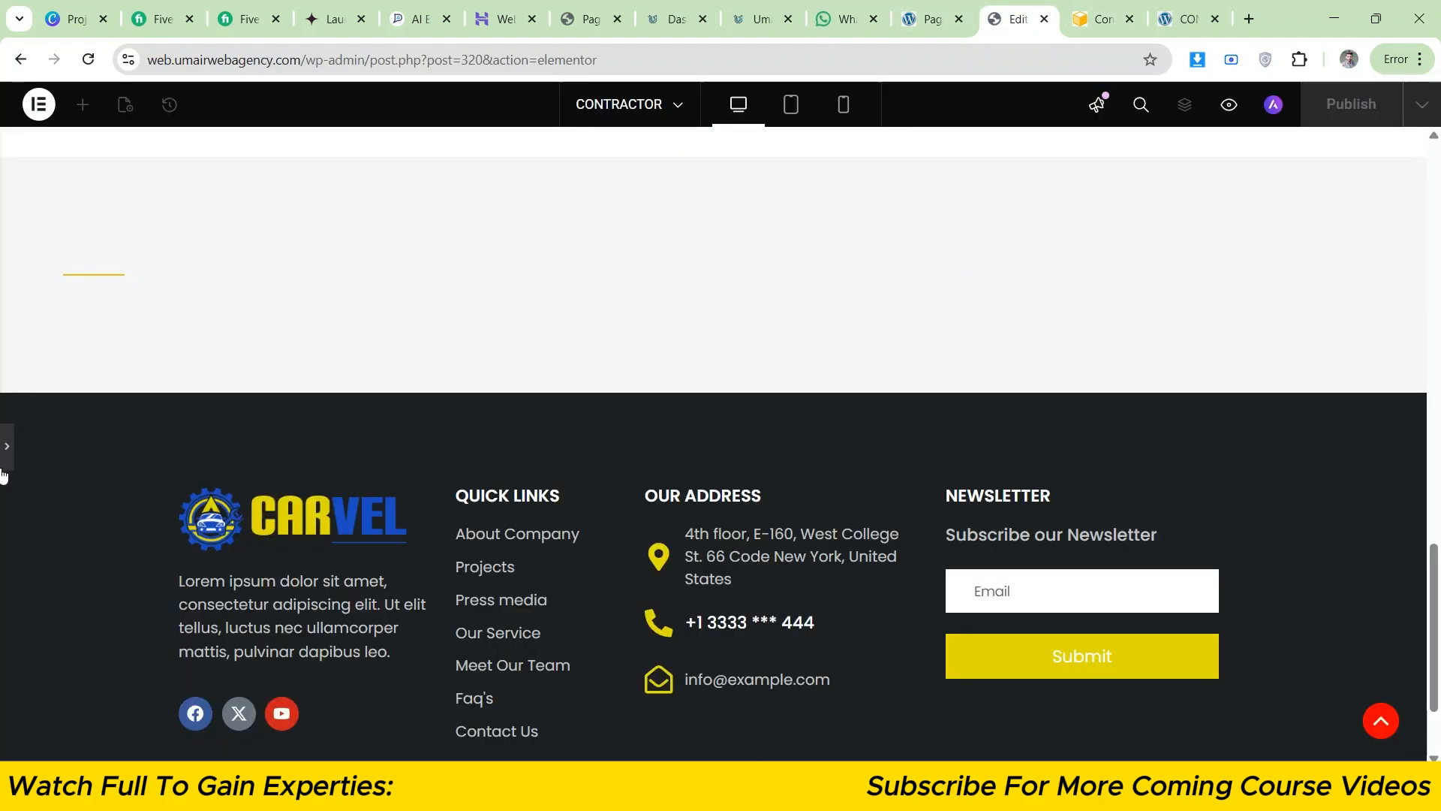
- Copy the Our Services heading, paste it below the divider in the first column, and left-align the copy
click(6, 450)
scroll(674, 300, up, 12)
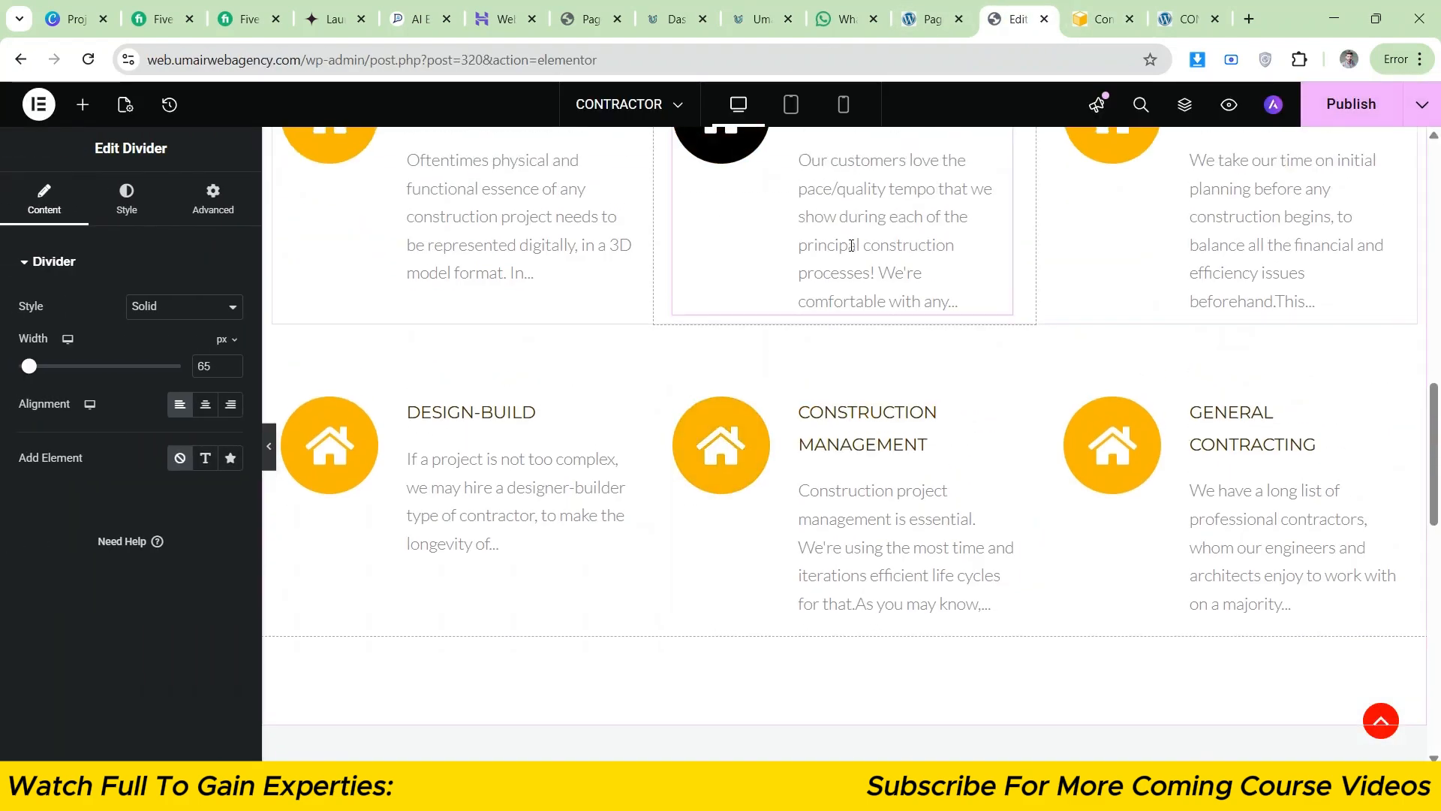
right_click(788, 364)
scroll(745, 314, down, 10)
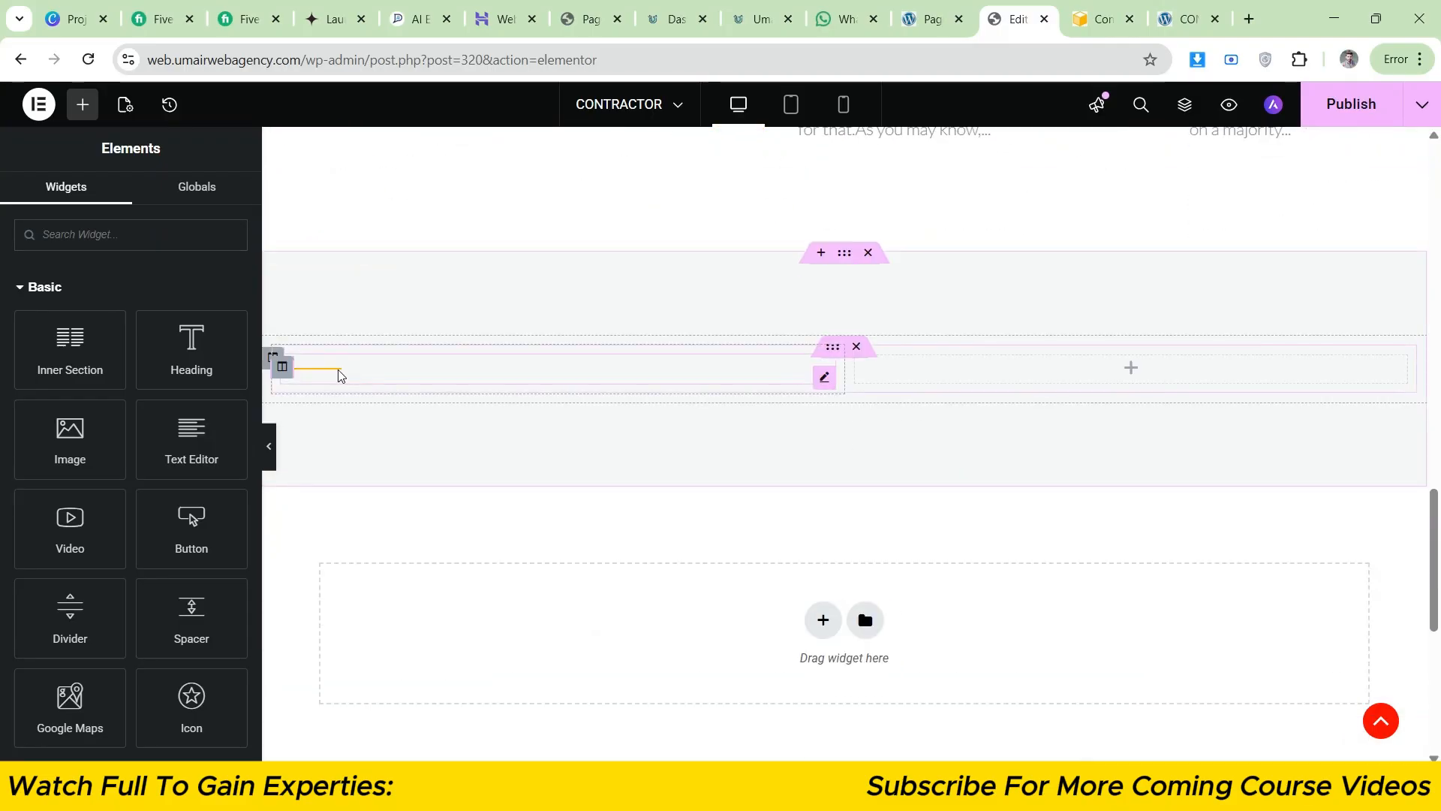
right_click(344, 371)
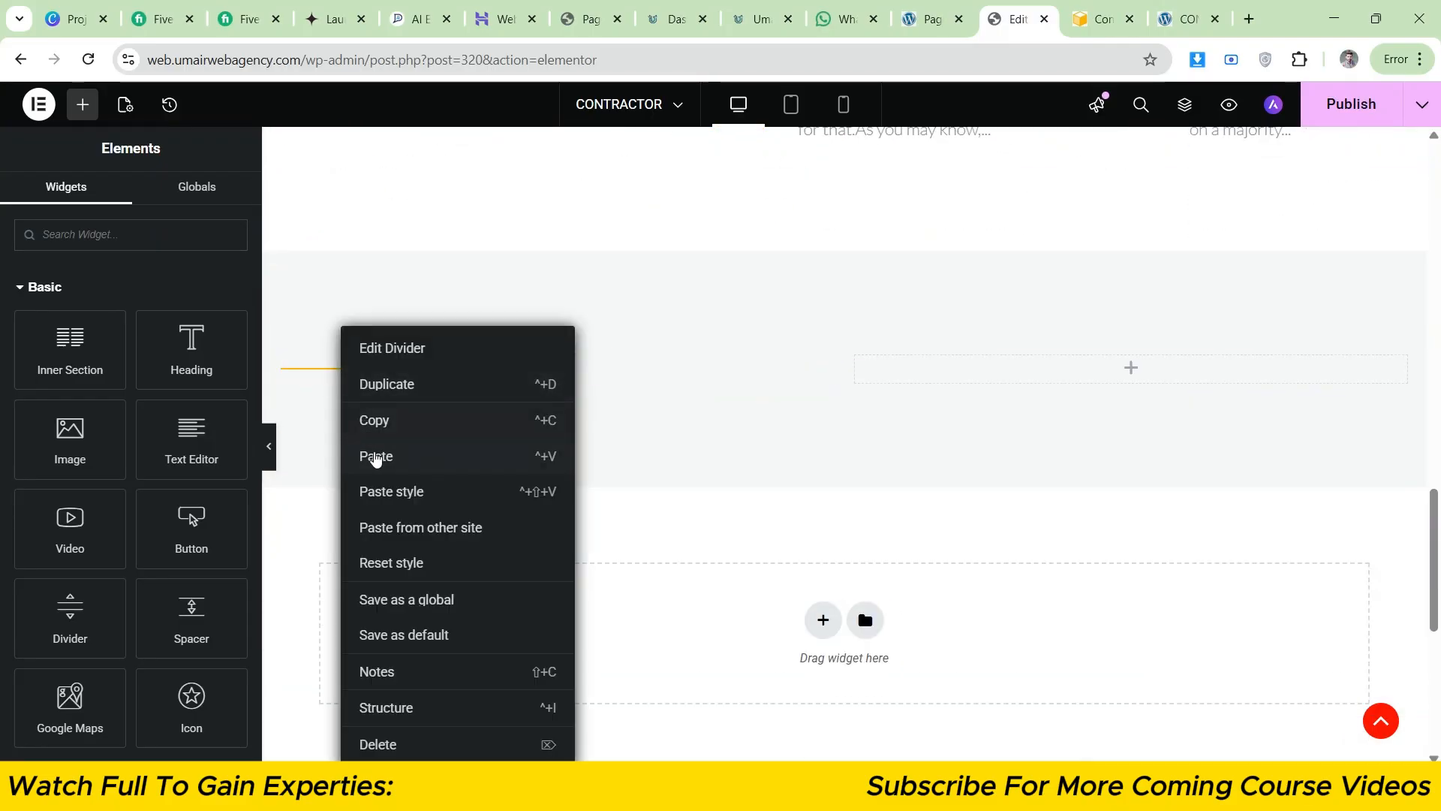
click(373, 454)
click(126, 197)
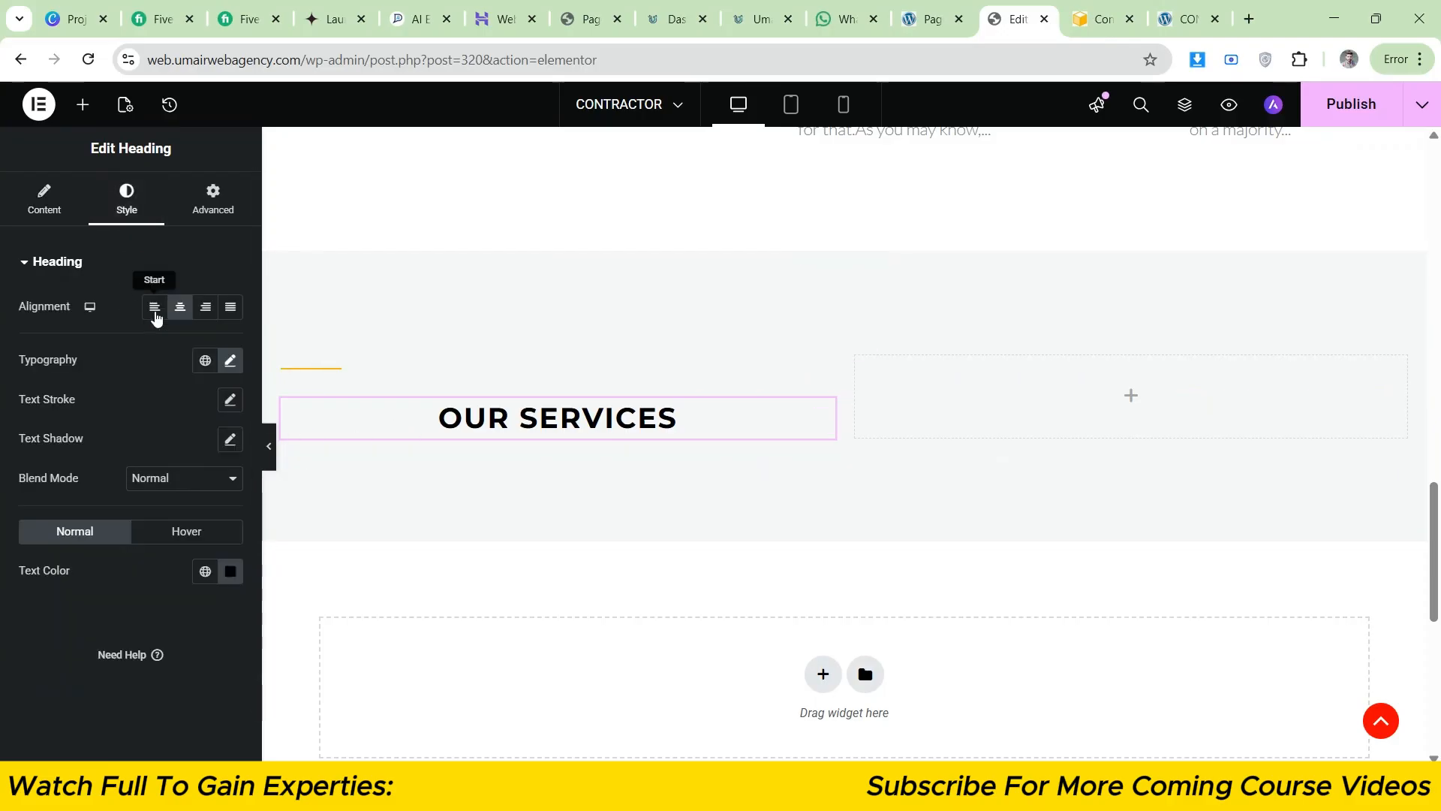
click(157, 314)
- Replace the pasted heading's title with the Our History text copied from the reference page
click(1099, 6)
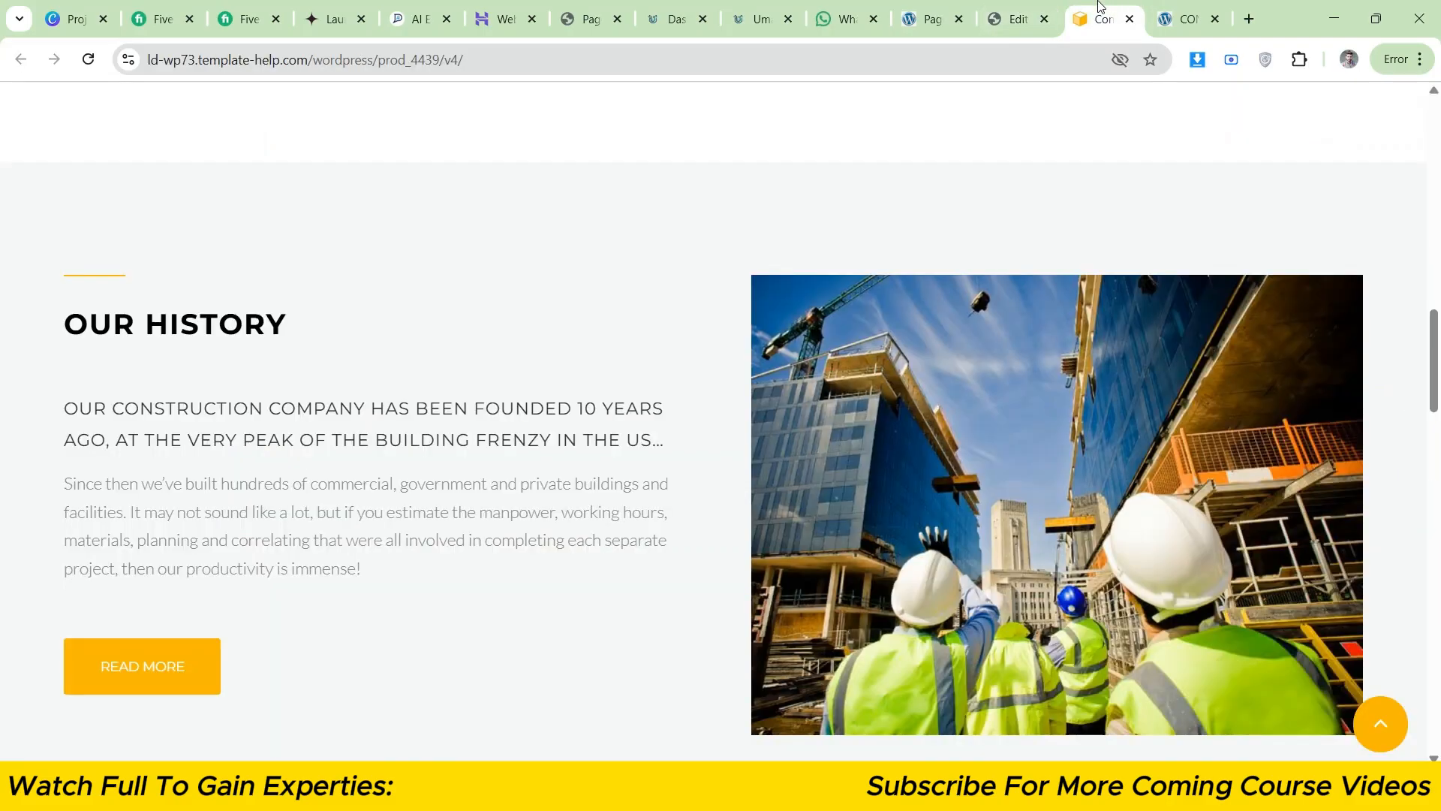
triple_click(249, 320)
right_click(226, 324)
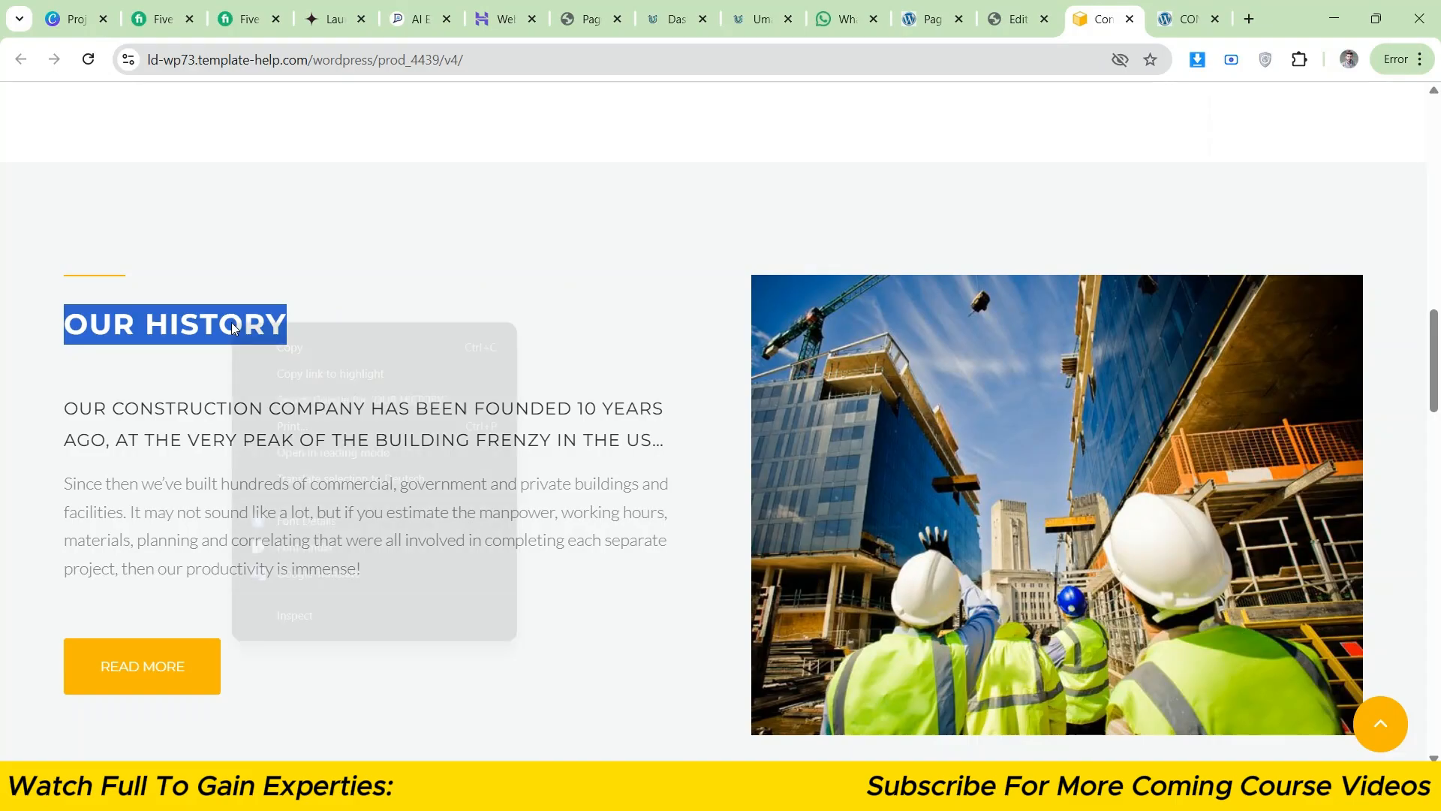
click(255, 336)
click(1019, 18)
click(44, 199)
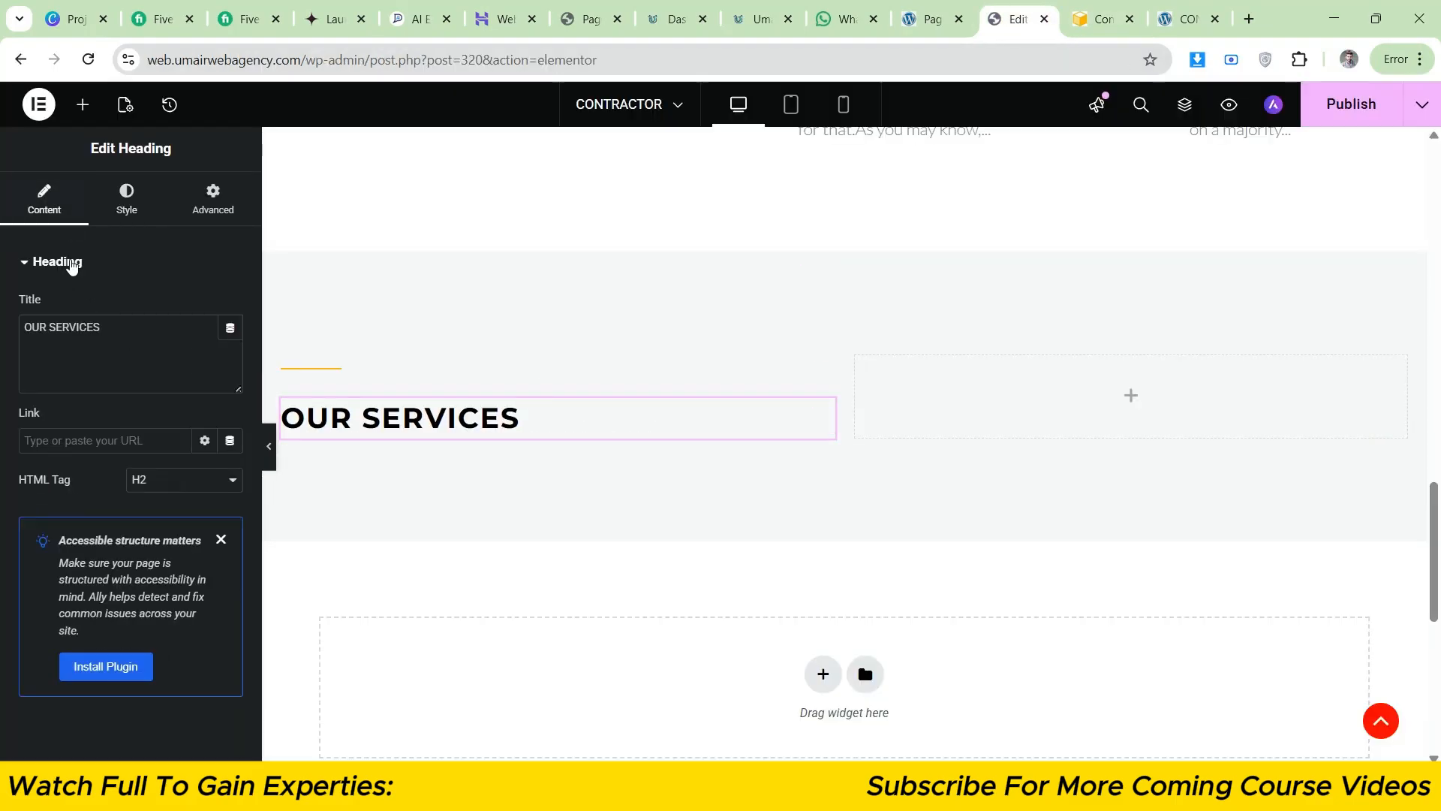
right_click(92, 336)
click(144, 365)
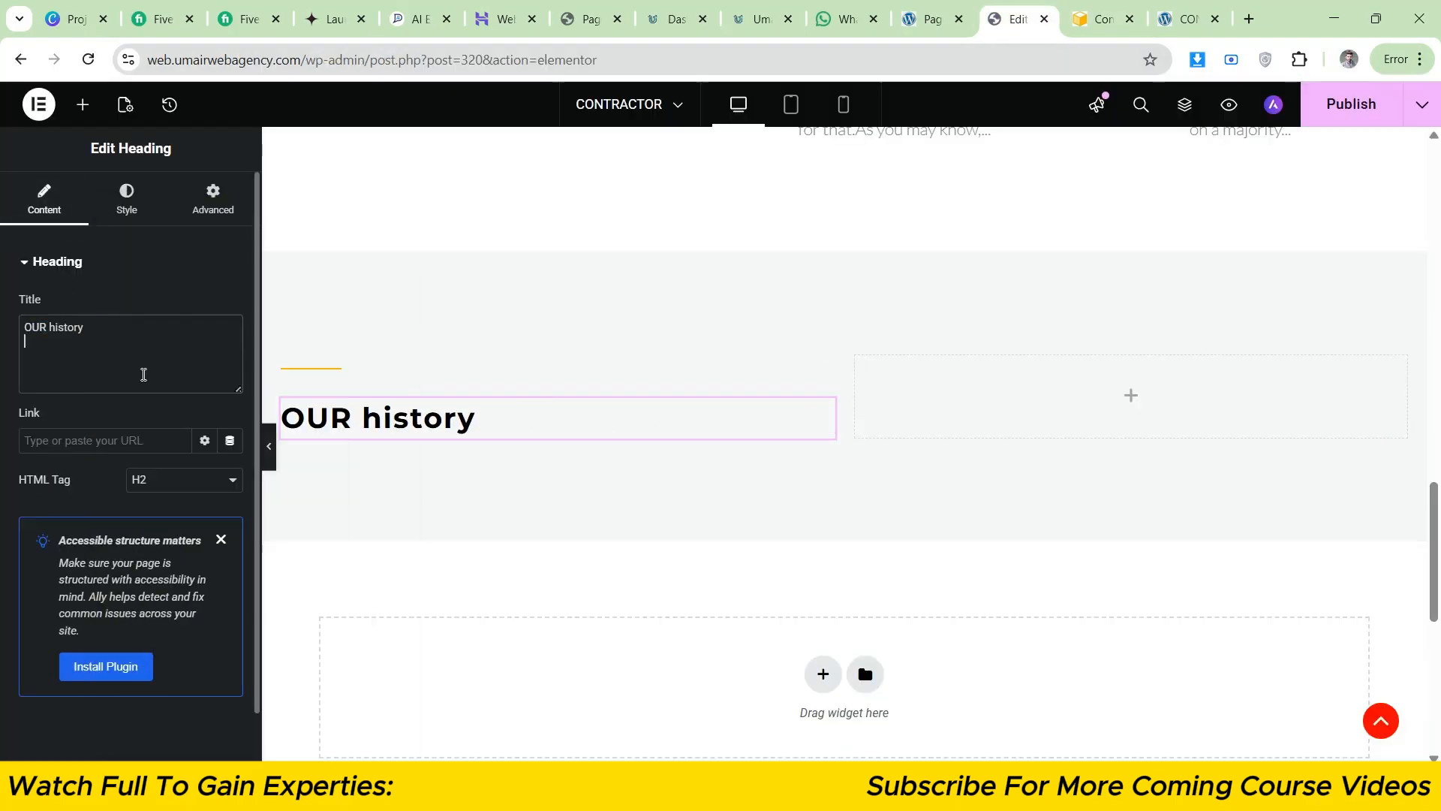
- Set the Our History heading's text transform to Uppercase
click(137, 222)
click(231, 361)
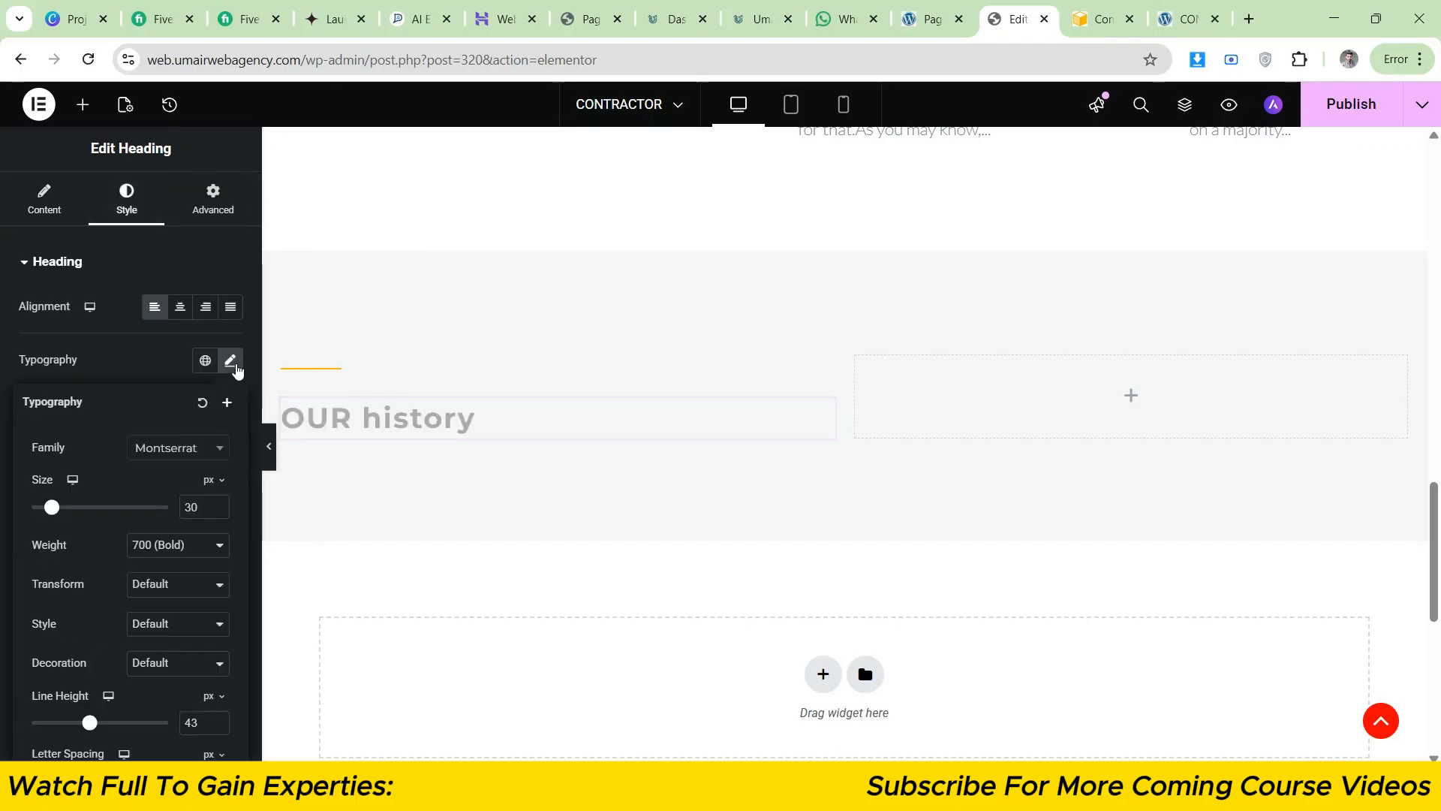
click(188, 584)
click(184, 631)
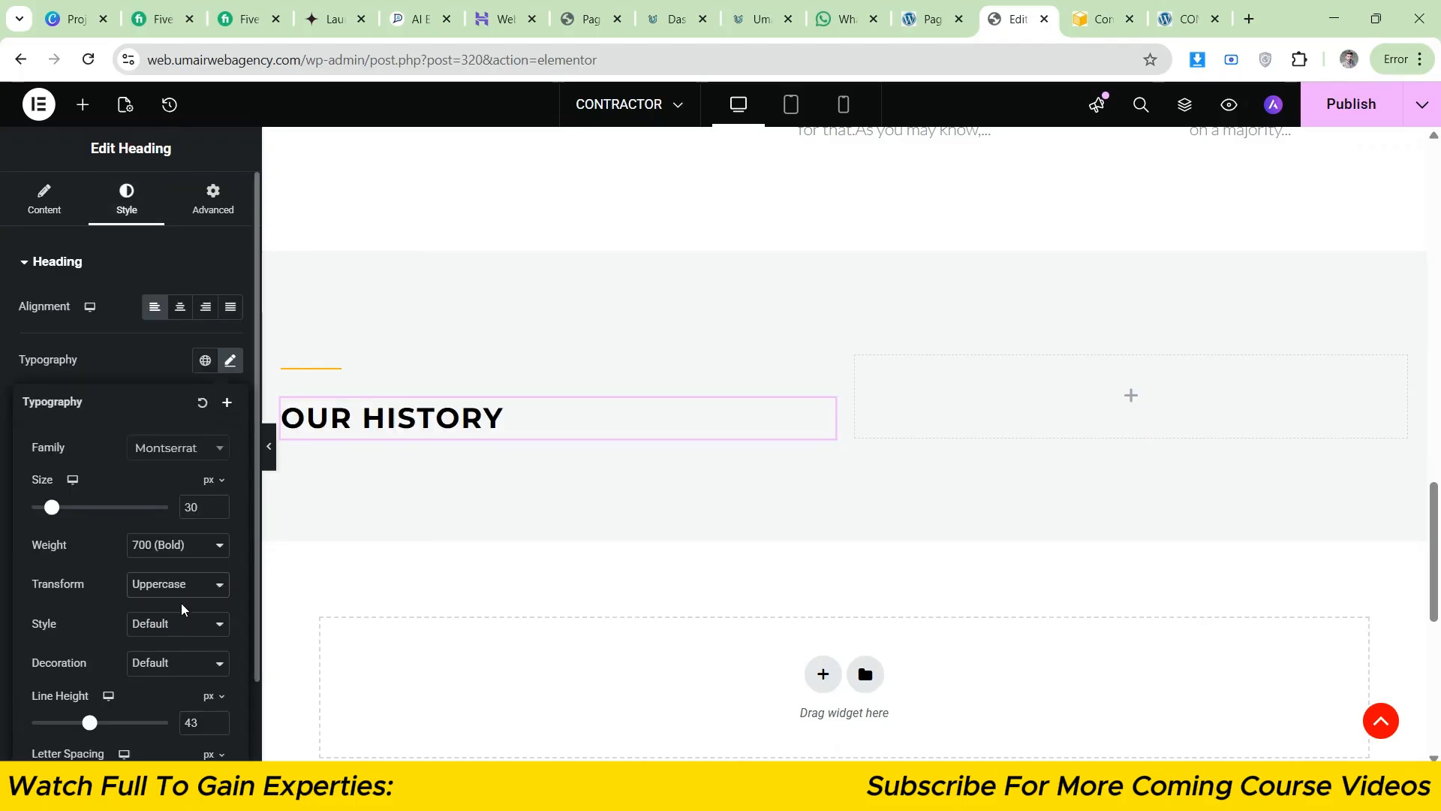
click(192, 375)
- Preview the section and compare the Our History heading's size and its spacing below the divider with the reference
click(268, 446)
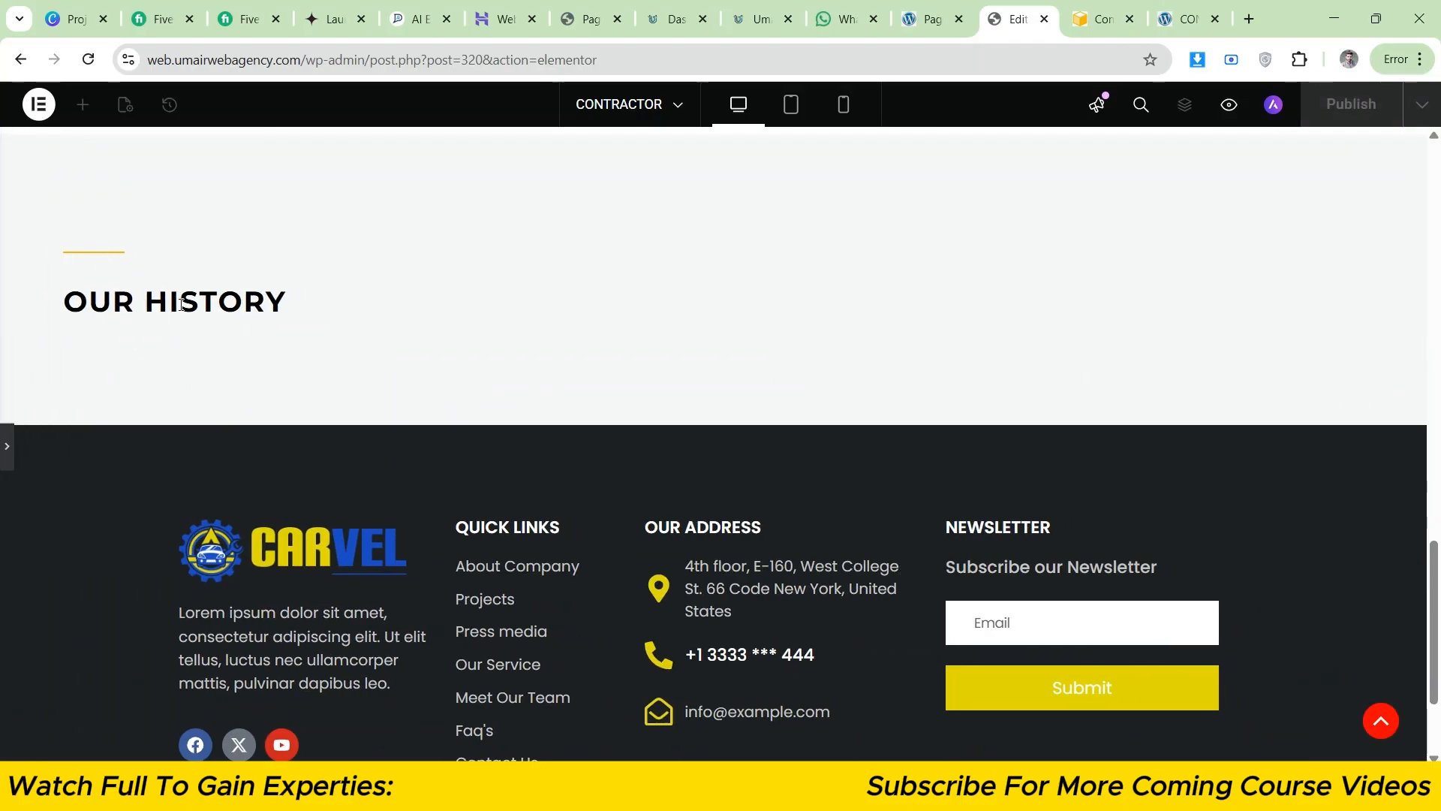
click(1088, 6)
click(531, 229)
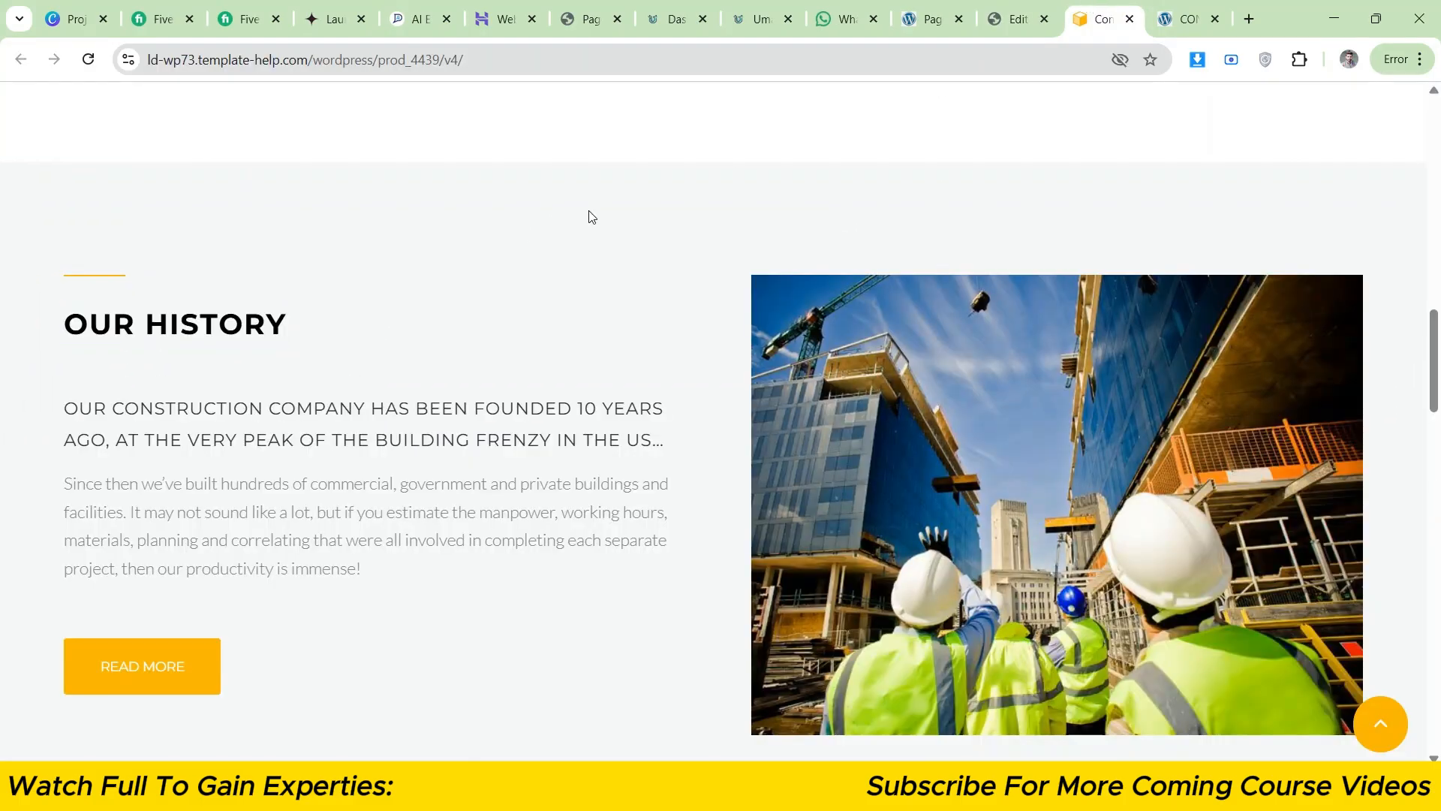
click(1033, 3)
drag(1440, 620, 1440, 619)
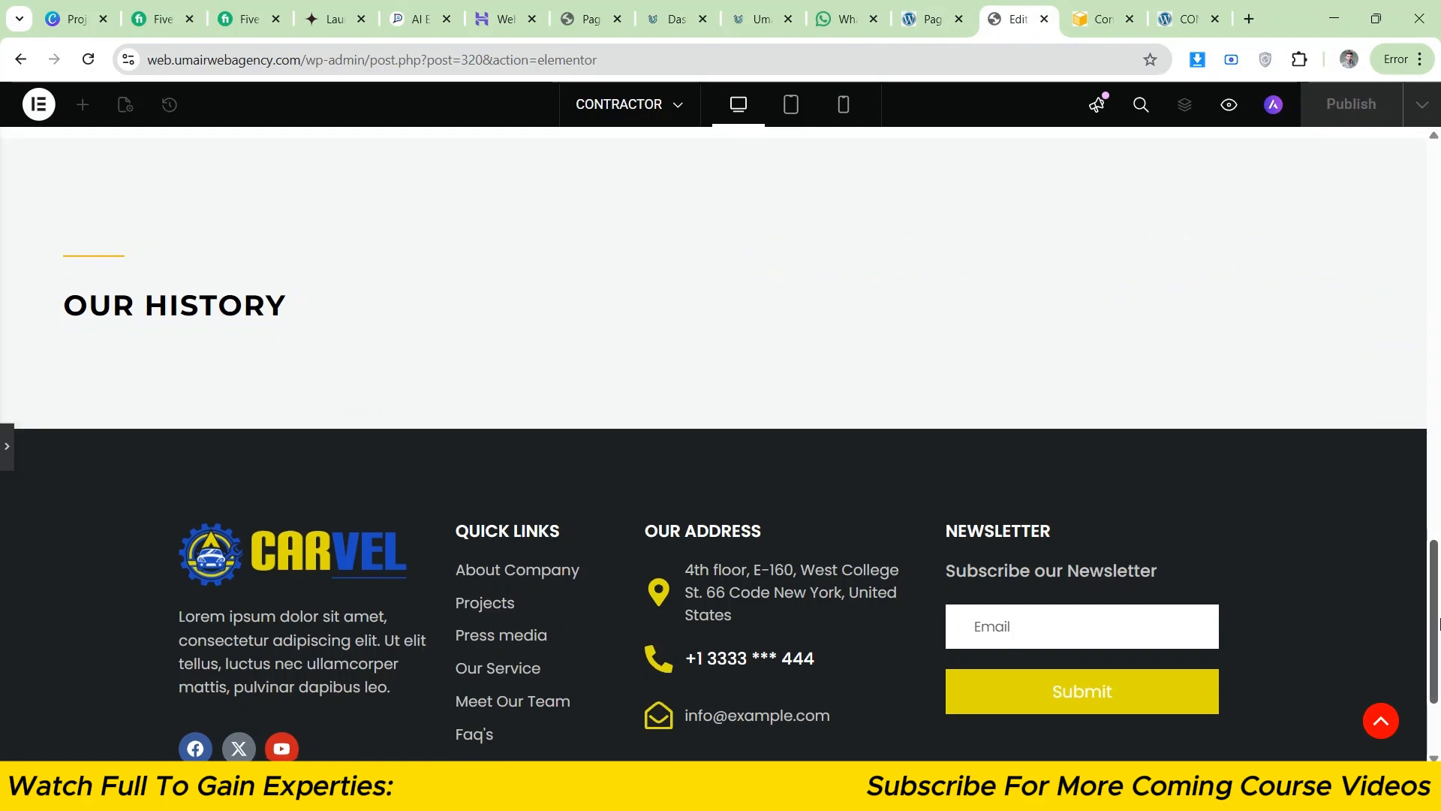
click(1092, 6)
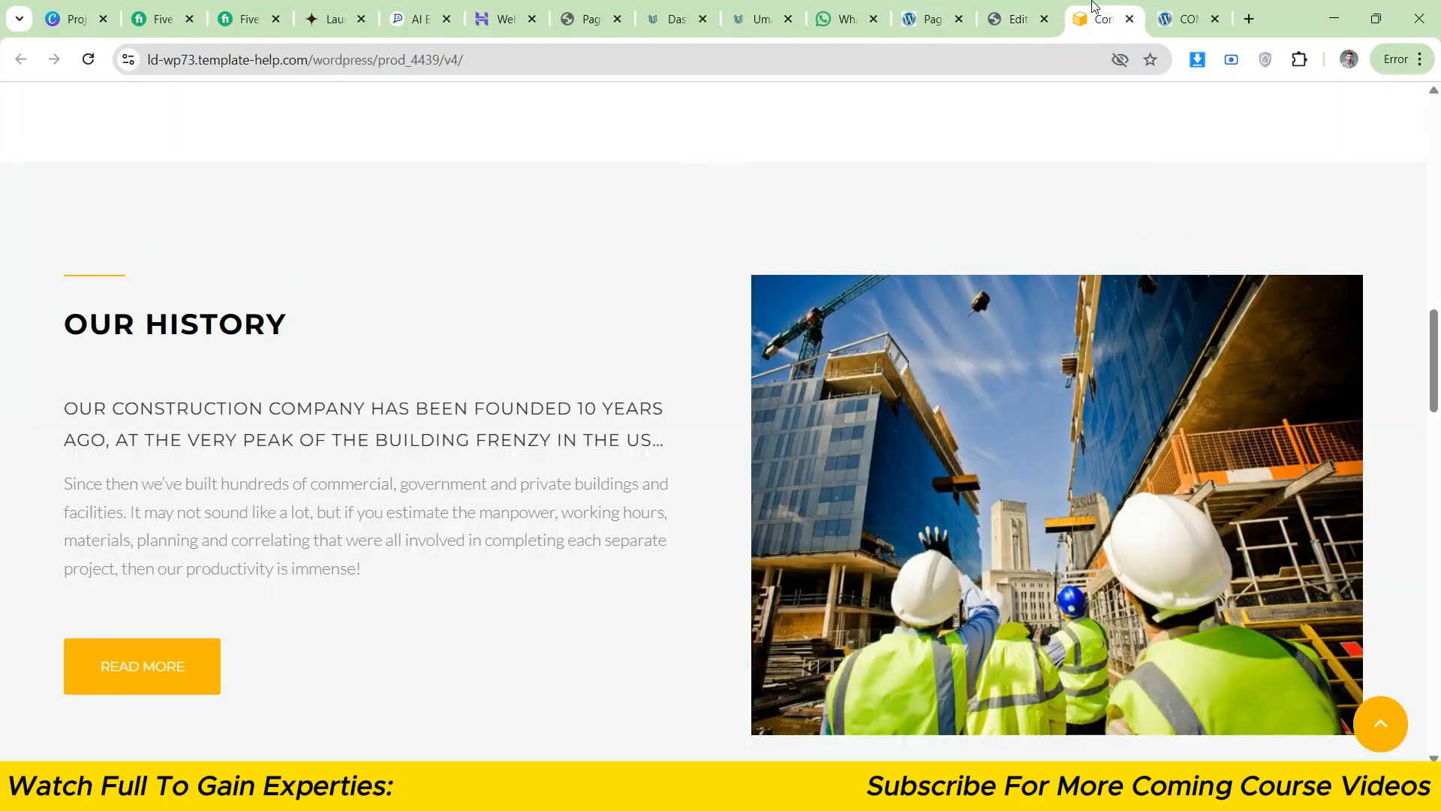
click(1037, 6)
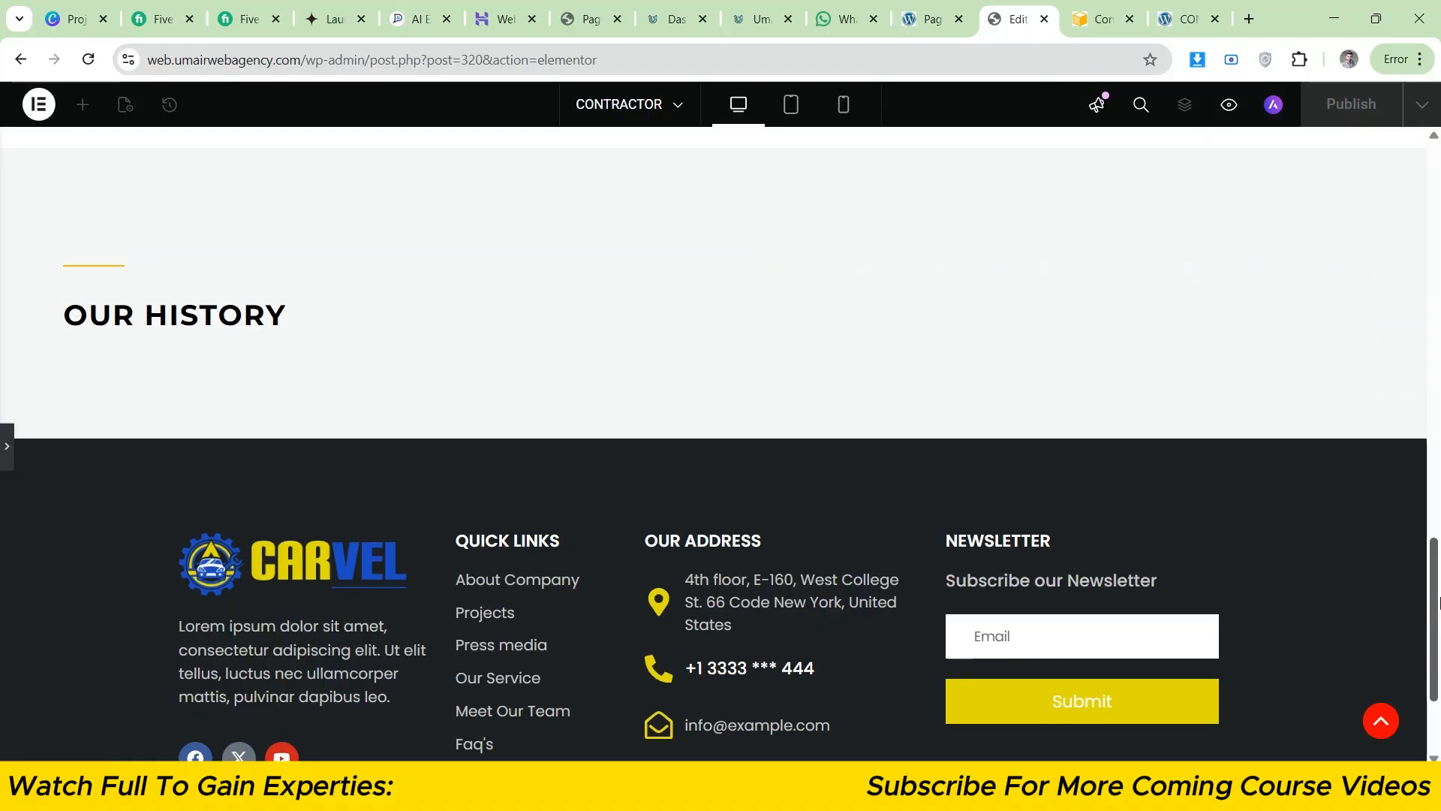
click(1081, 16)
click(1042, 9)
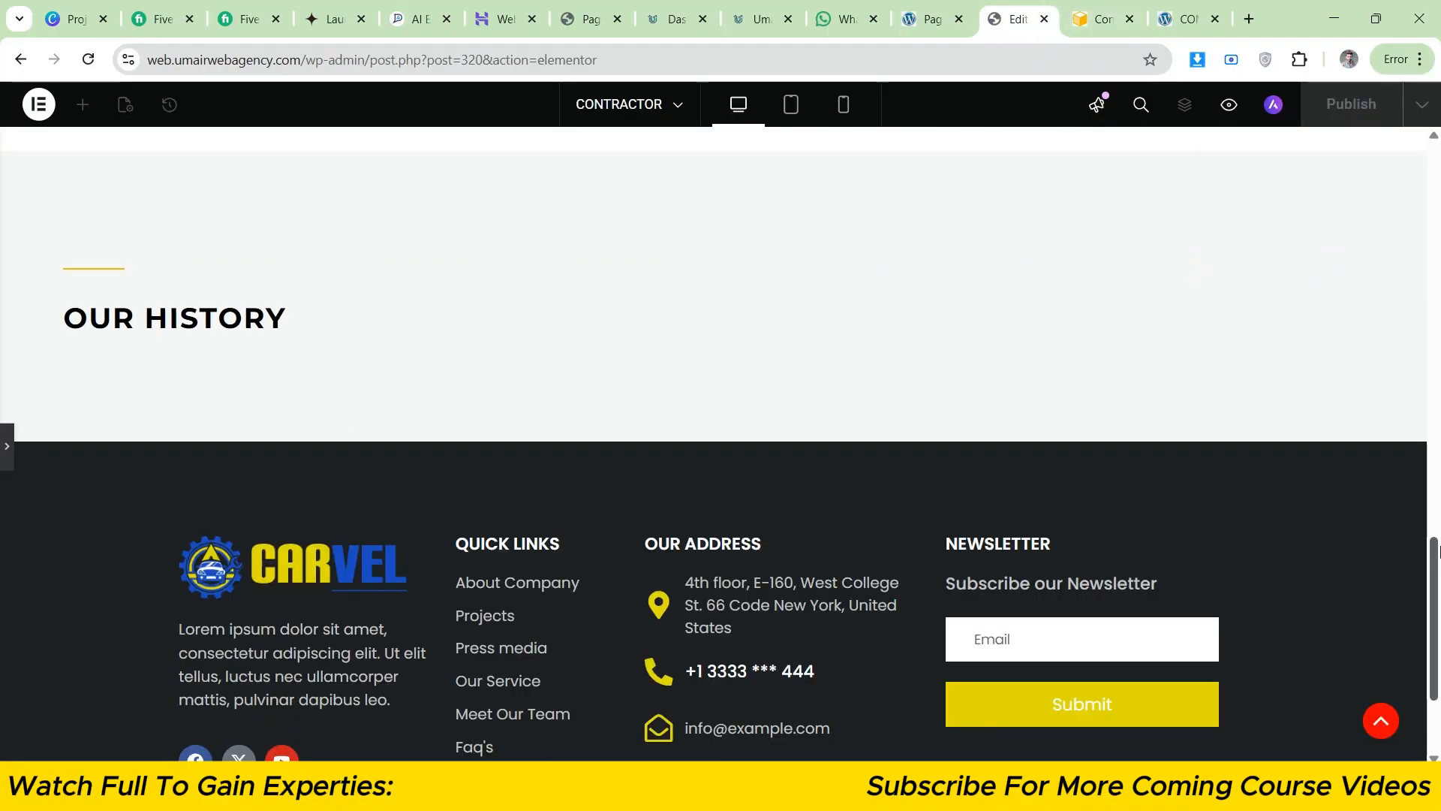
drag(1440, 572, 1439, 569)
click(1096, 16)
click(1019, 17)
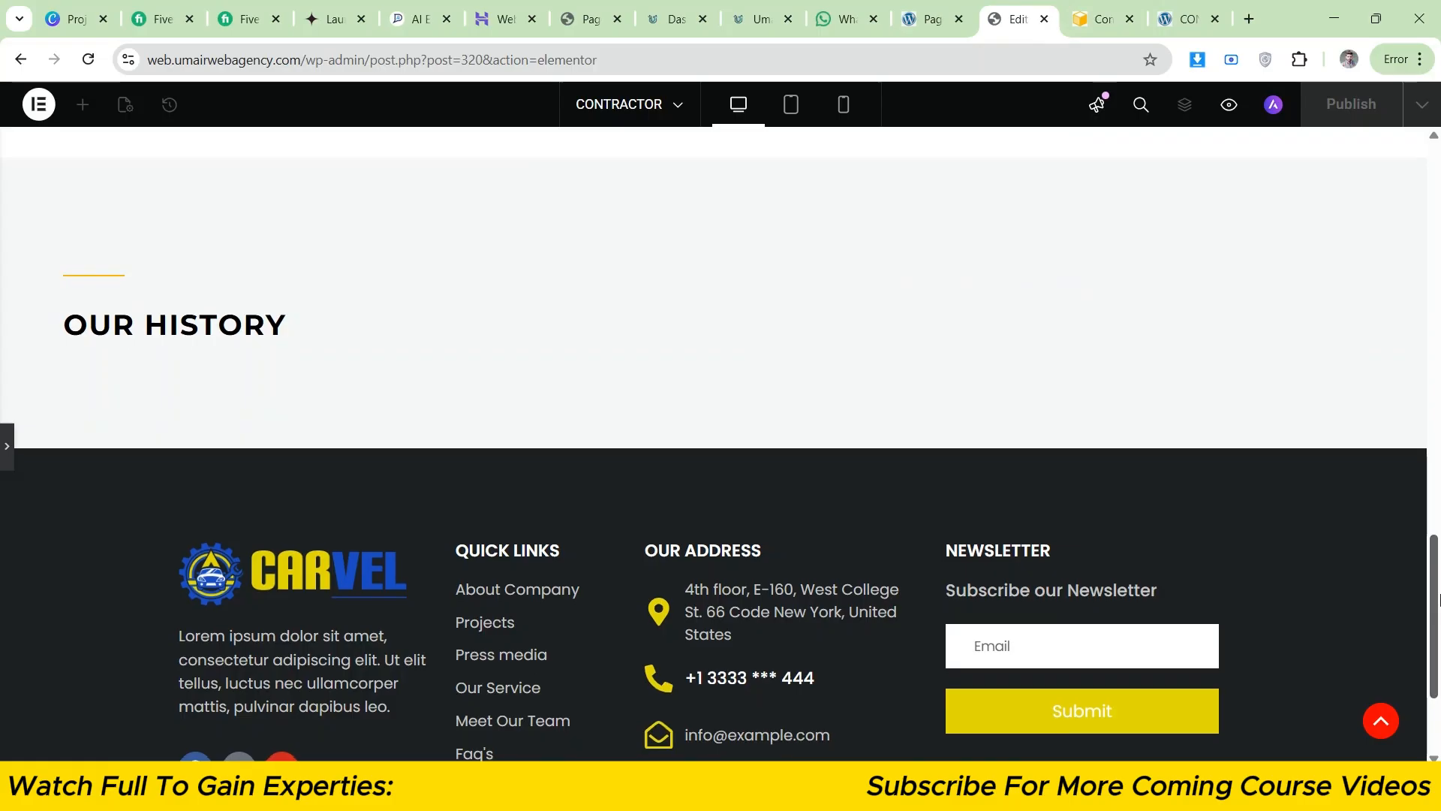
click(1085, 13)
click(1049, 6)
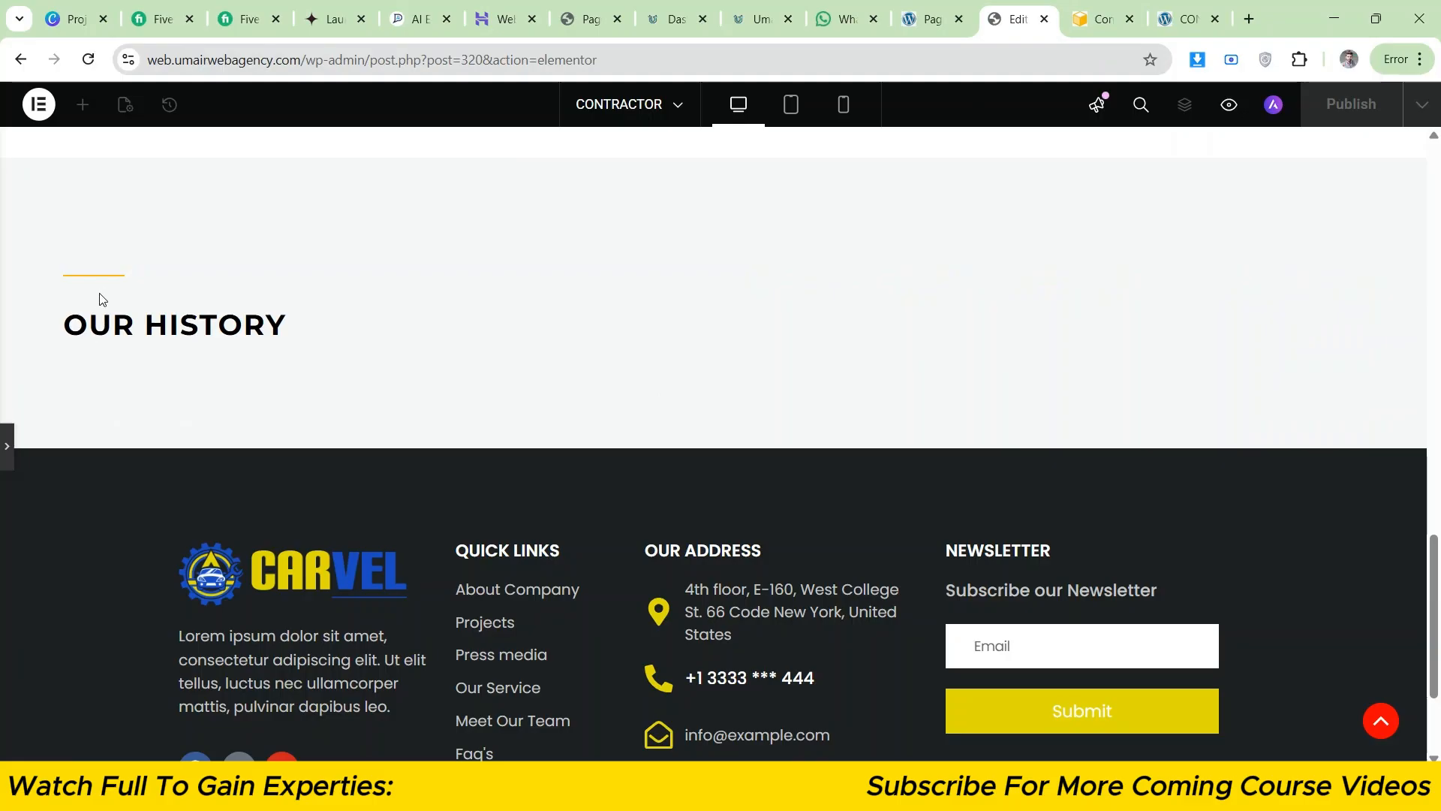
- Flip between the reference page and the Contractor page to check the divider and heading alignment
click(1104, 6)
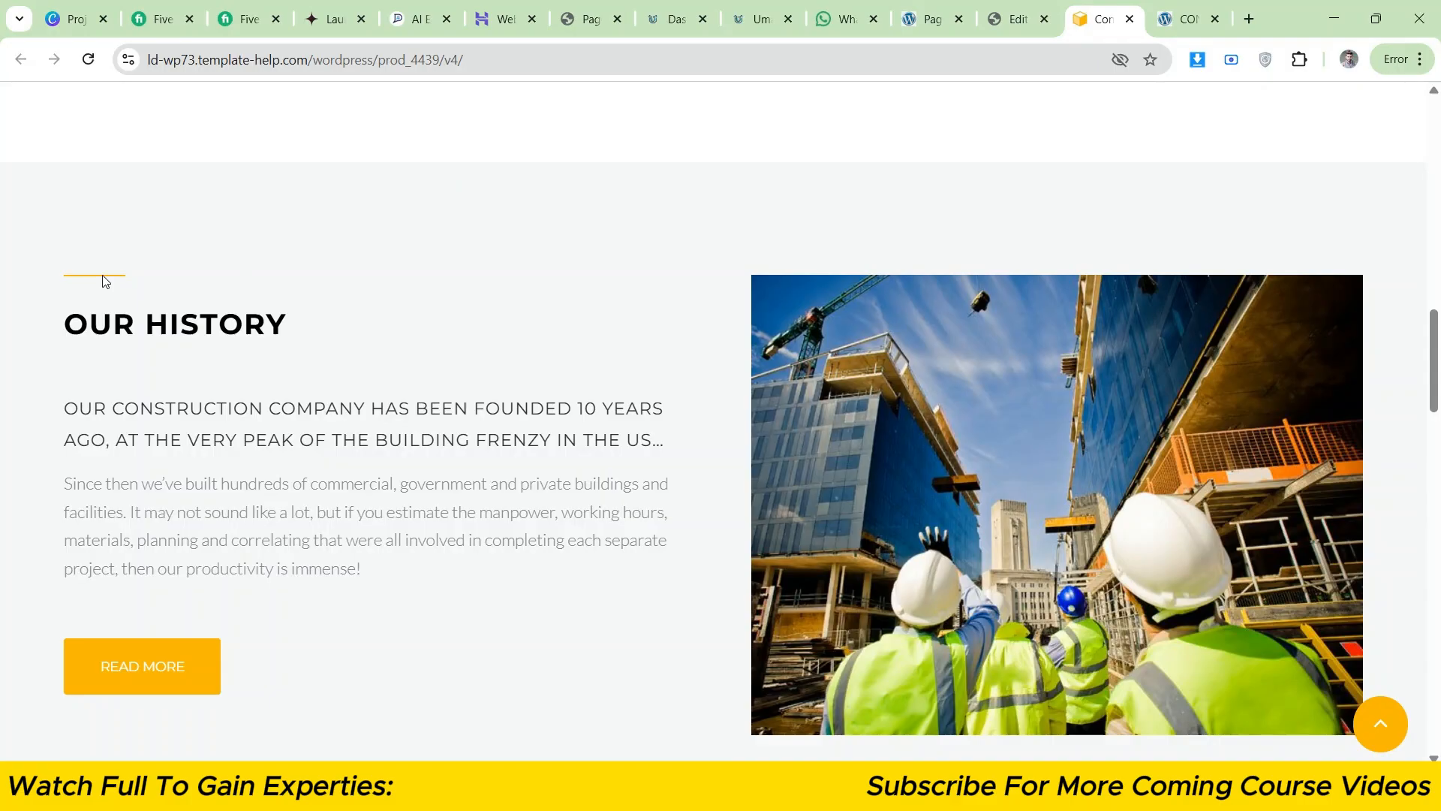
click(1018, 6)
click(1079, 6)
click(1042, 6)
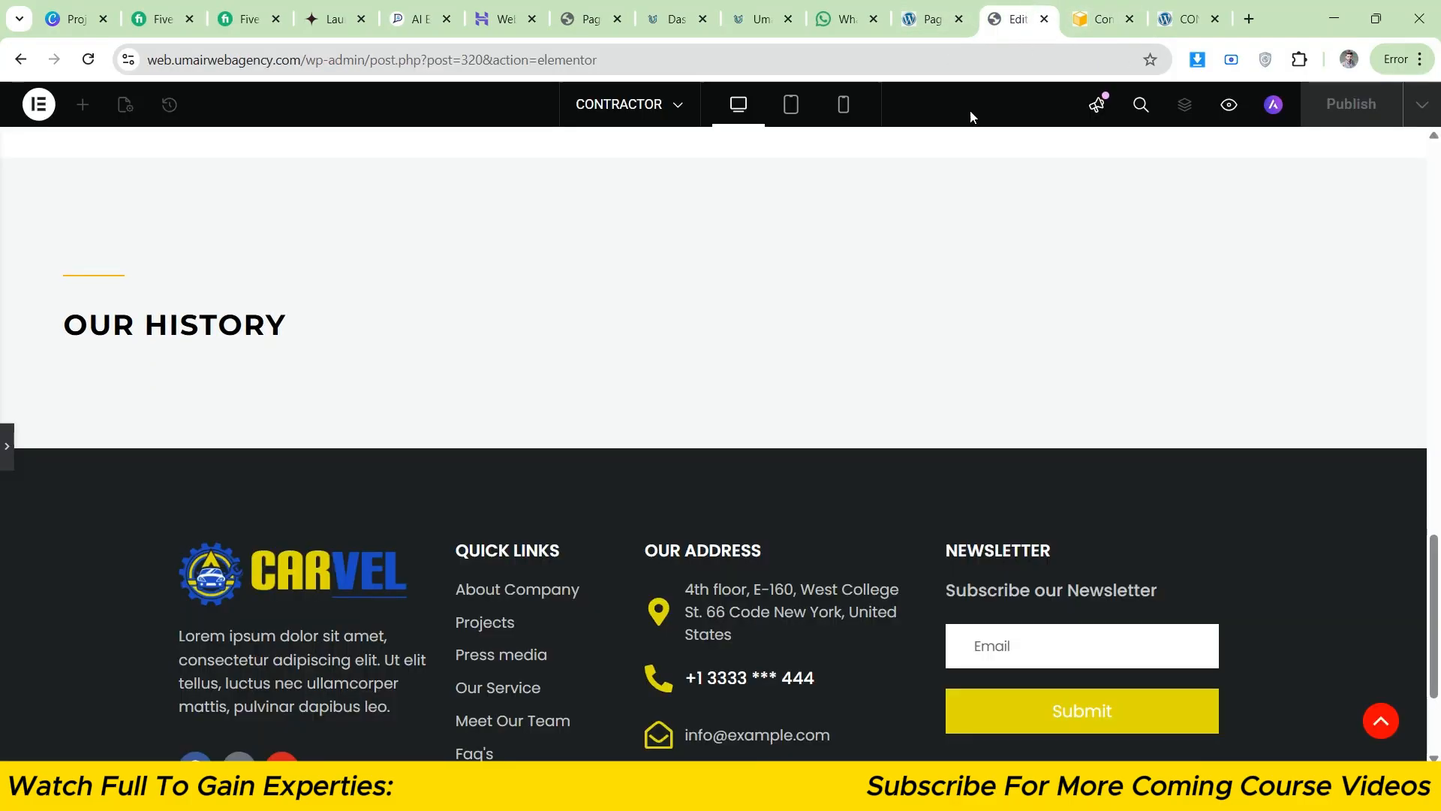
- Copy the intro paragraph starting "Our construction company has been founded 10 years ago" from the reference page's Our History section
click(4, 436)
click(1100, 18)
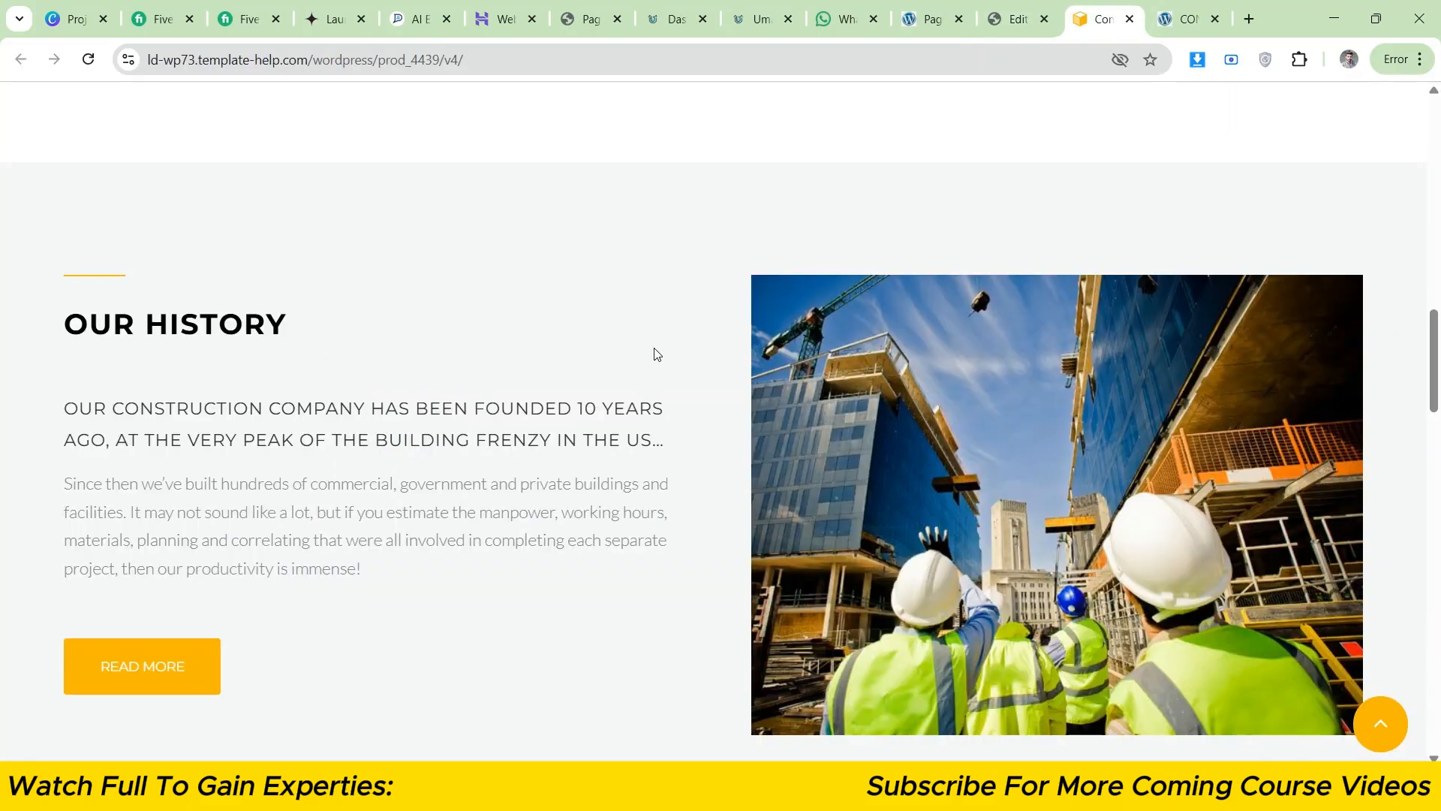
triple_click(550, 440)
right_click(488, 416)
click(526, 439)
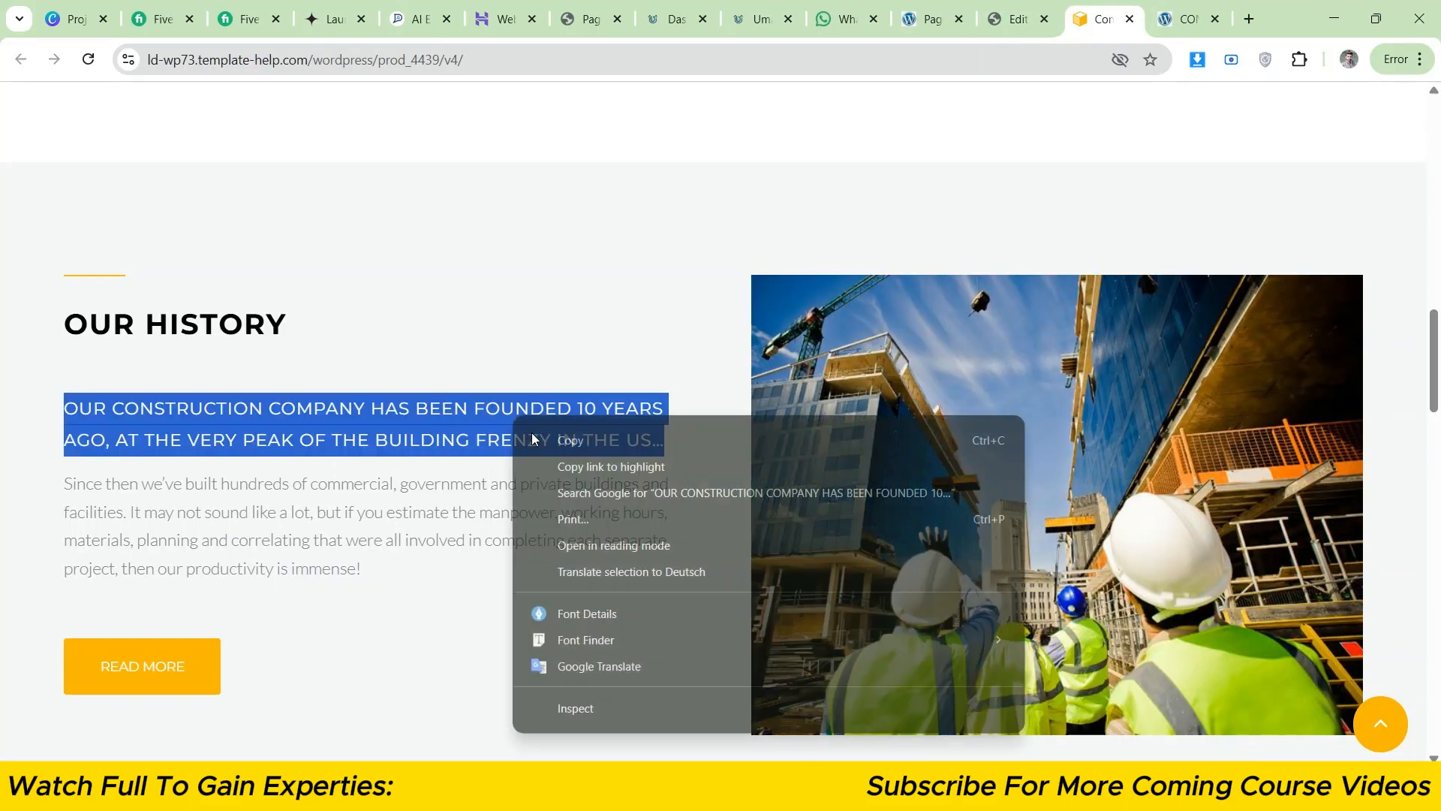
click(1012, 14)
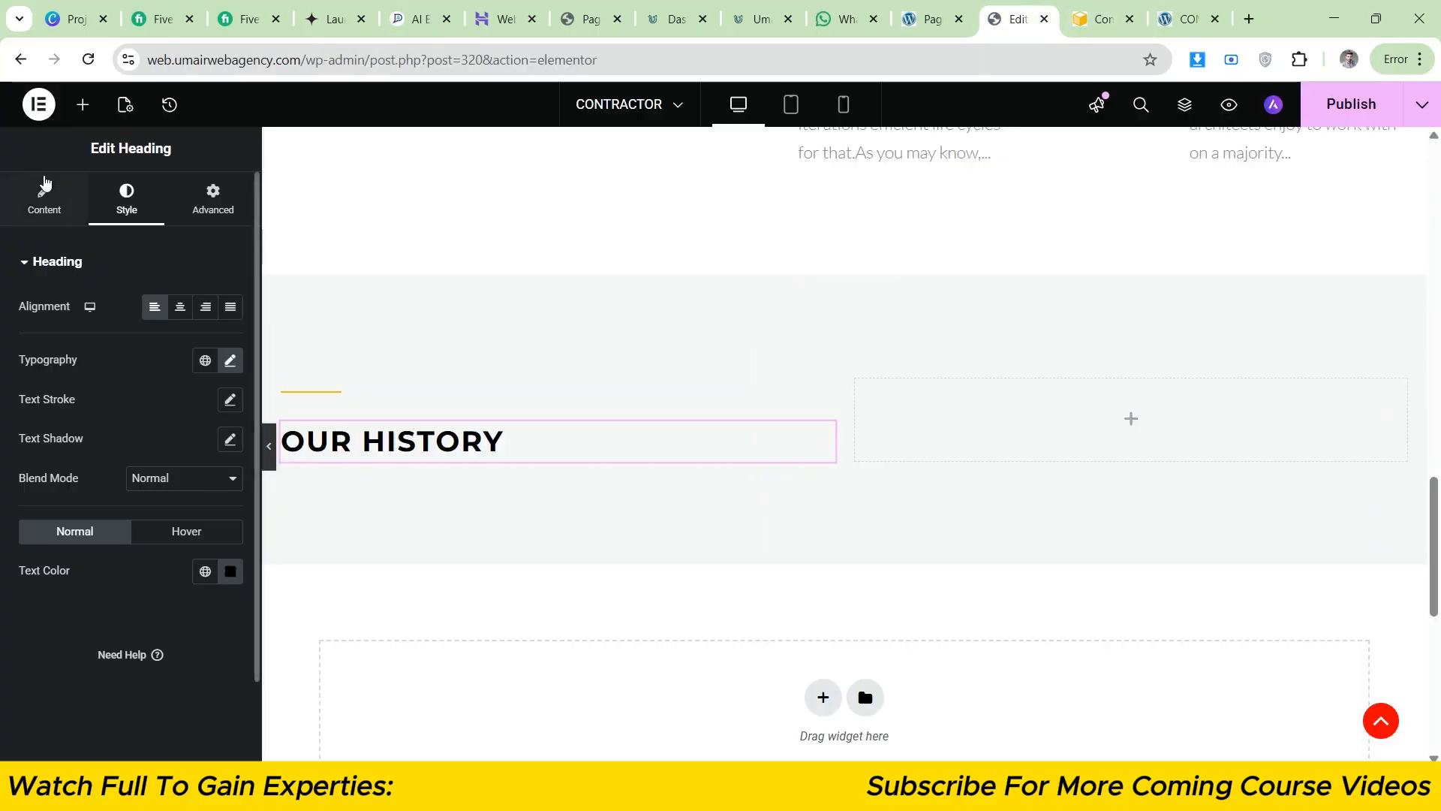
- Add a Text Editor widget below the Our History heading and replace its placeholder with the copied intro as plain text
click(83, 104)
drag(163, 448, 380, 467)
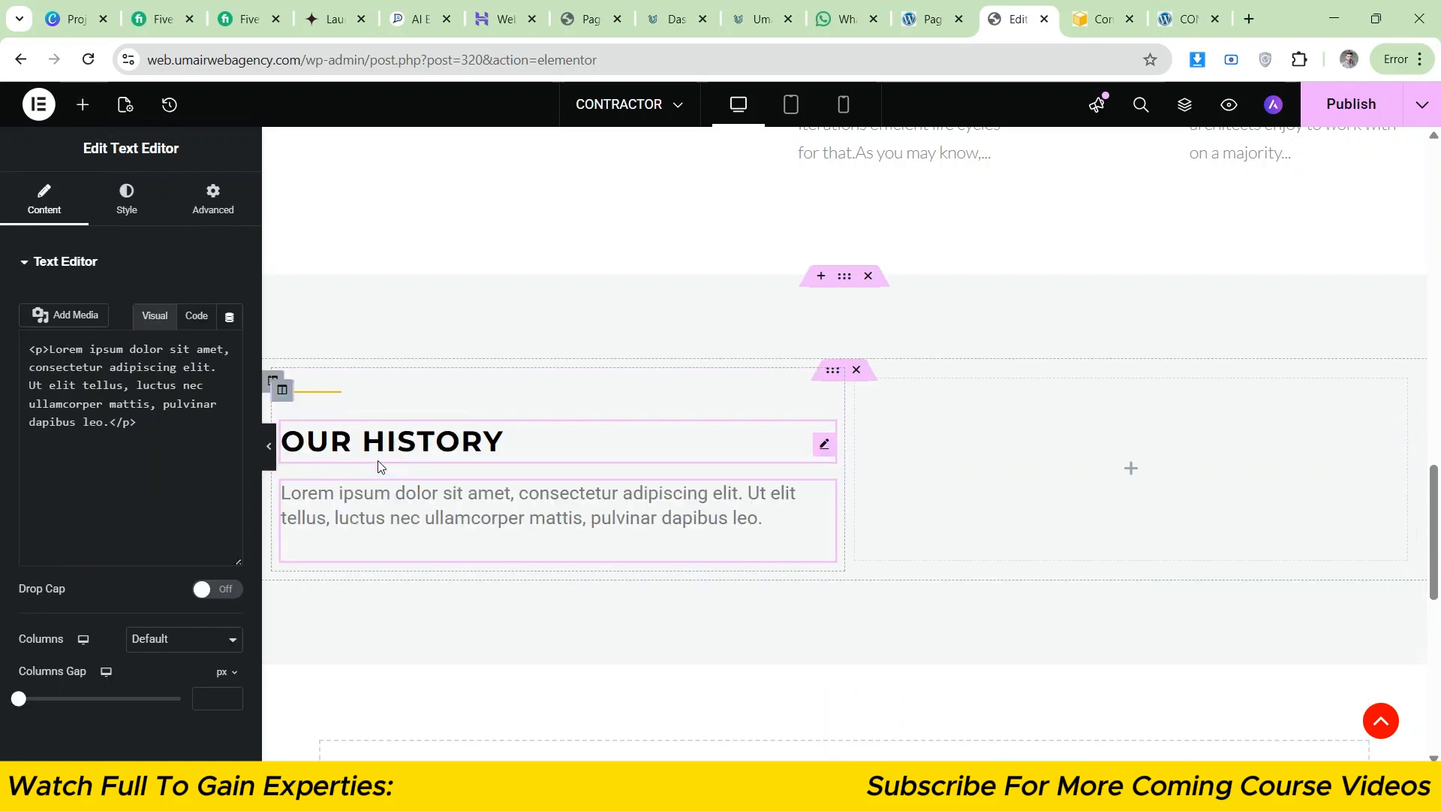
key(ctrl+a)
right_click(126, 474)
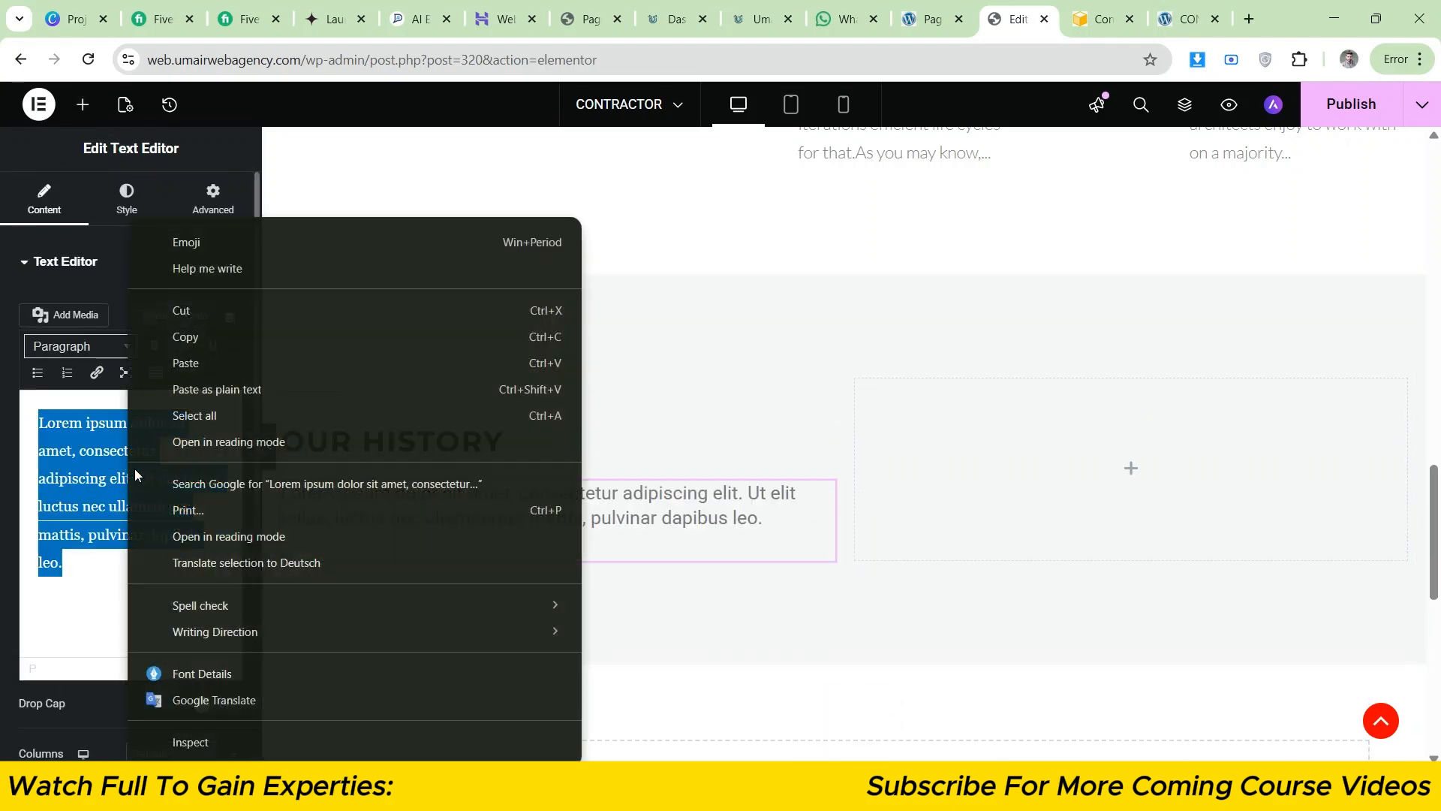
click(190, 388)
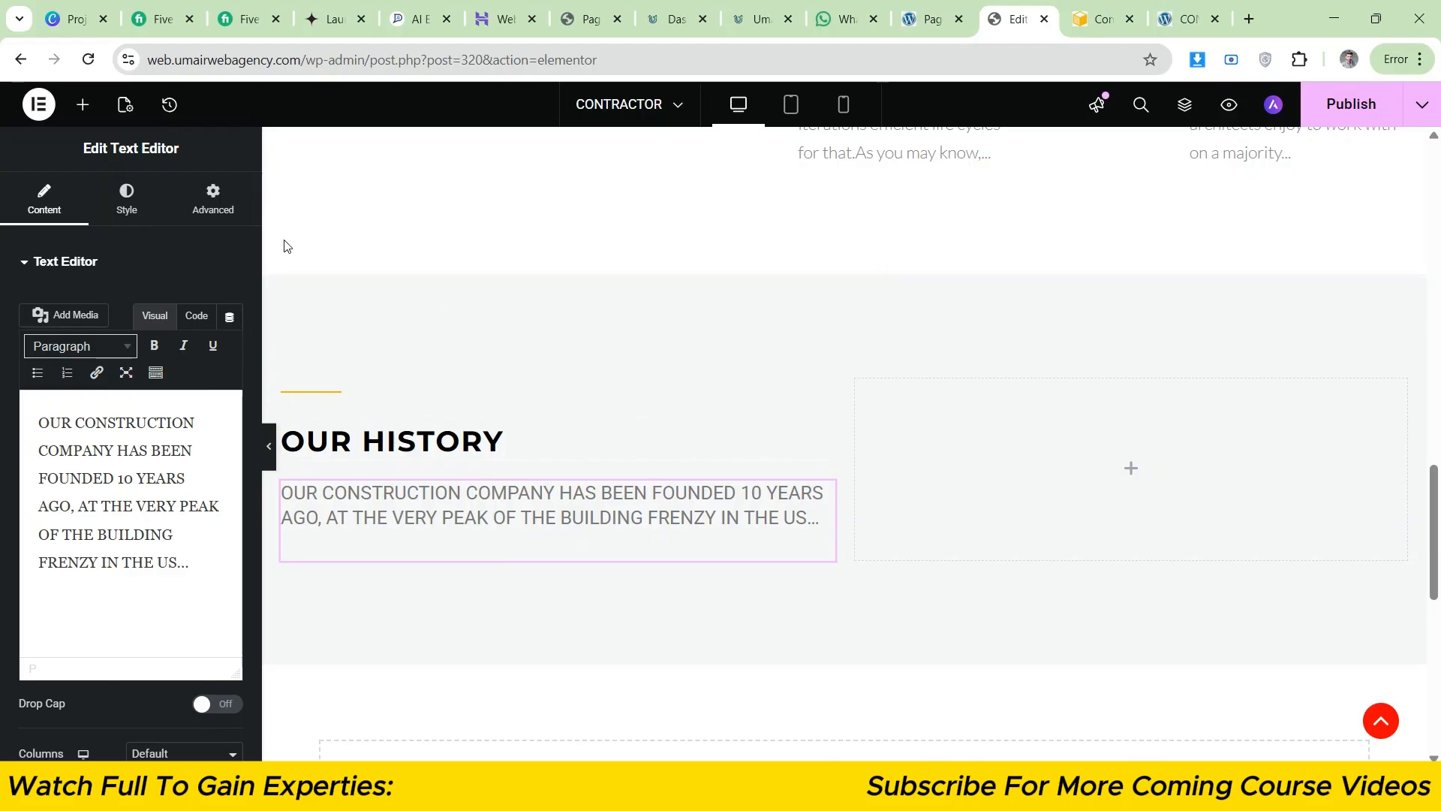
- Inspect the reference intro paragraph's font details and copy its font color, rgb(51, 51, 51)
click(124, 203)
click(1092, 9)
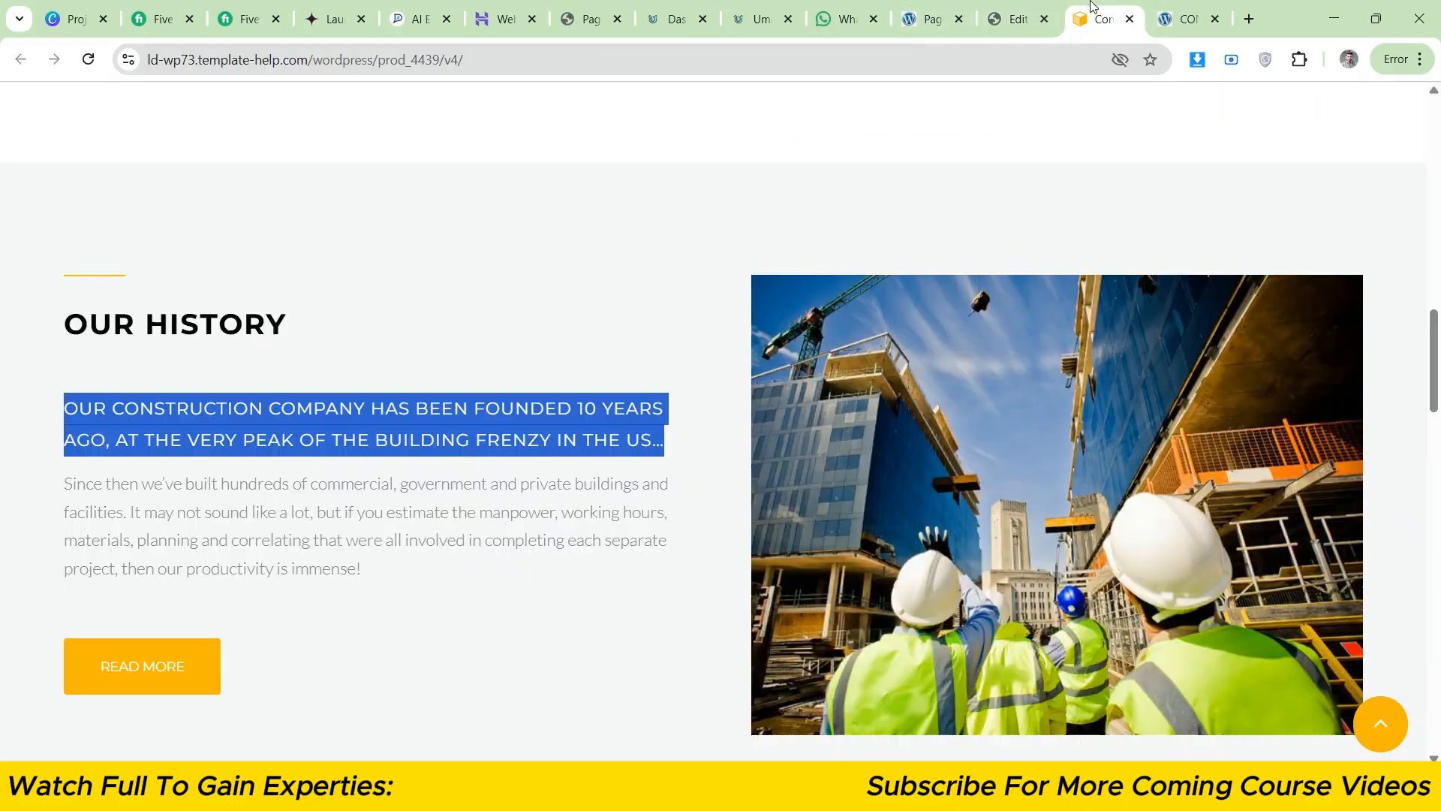
right_click(374, 411)
click(449, 608)
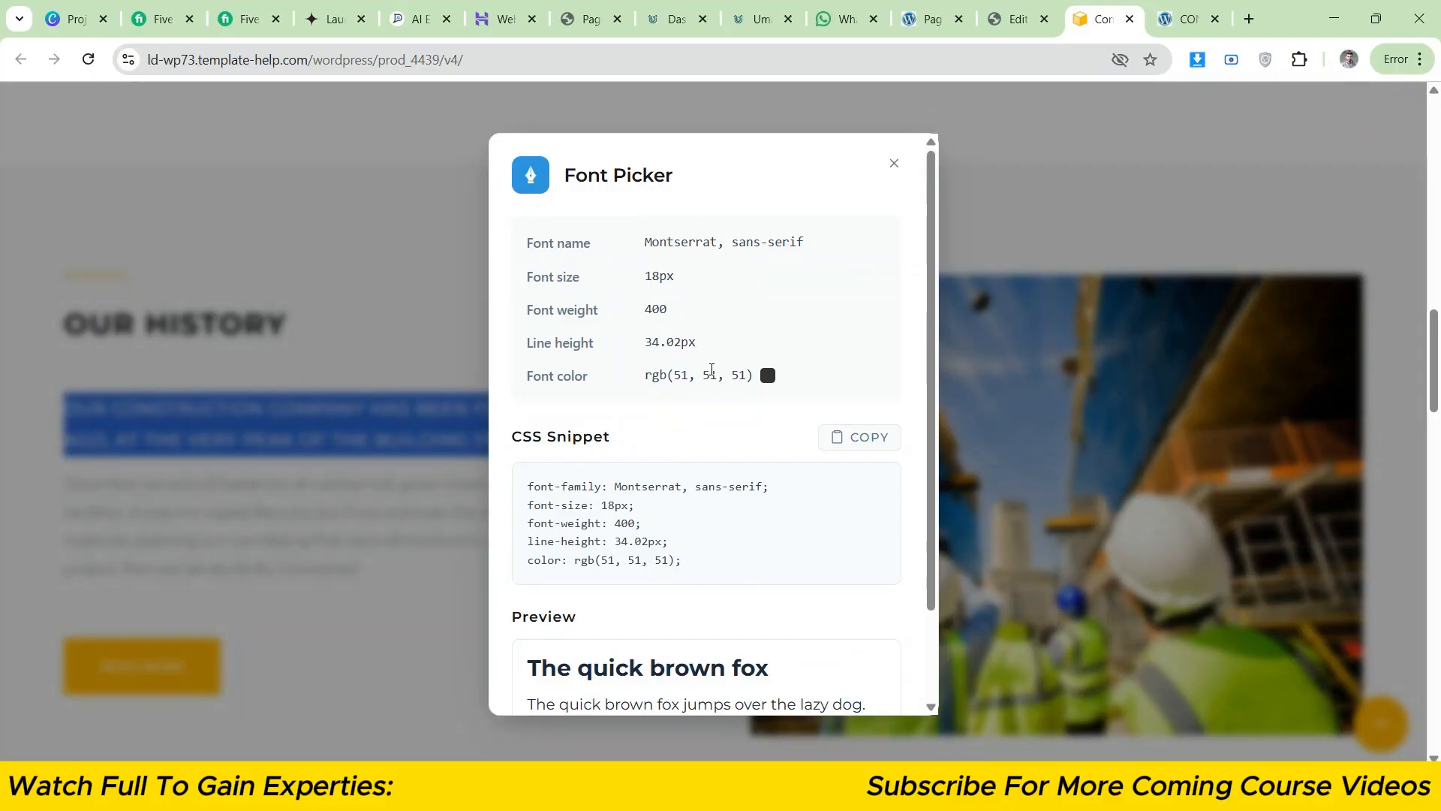
drag(756, 379, 645, 375)
right_click(647, 376)
click(683, 391)
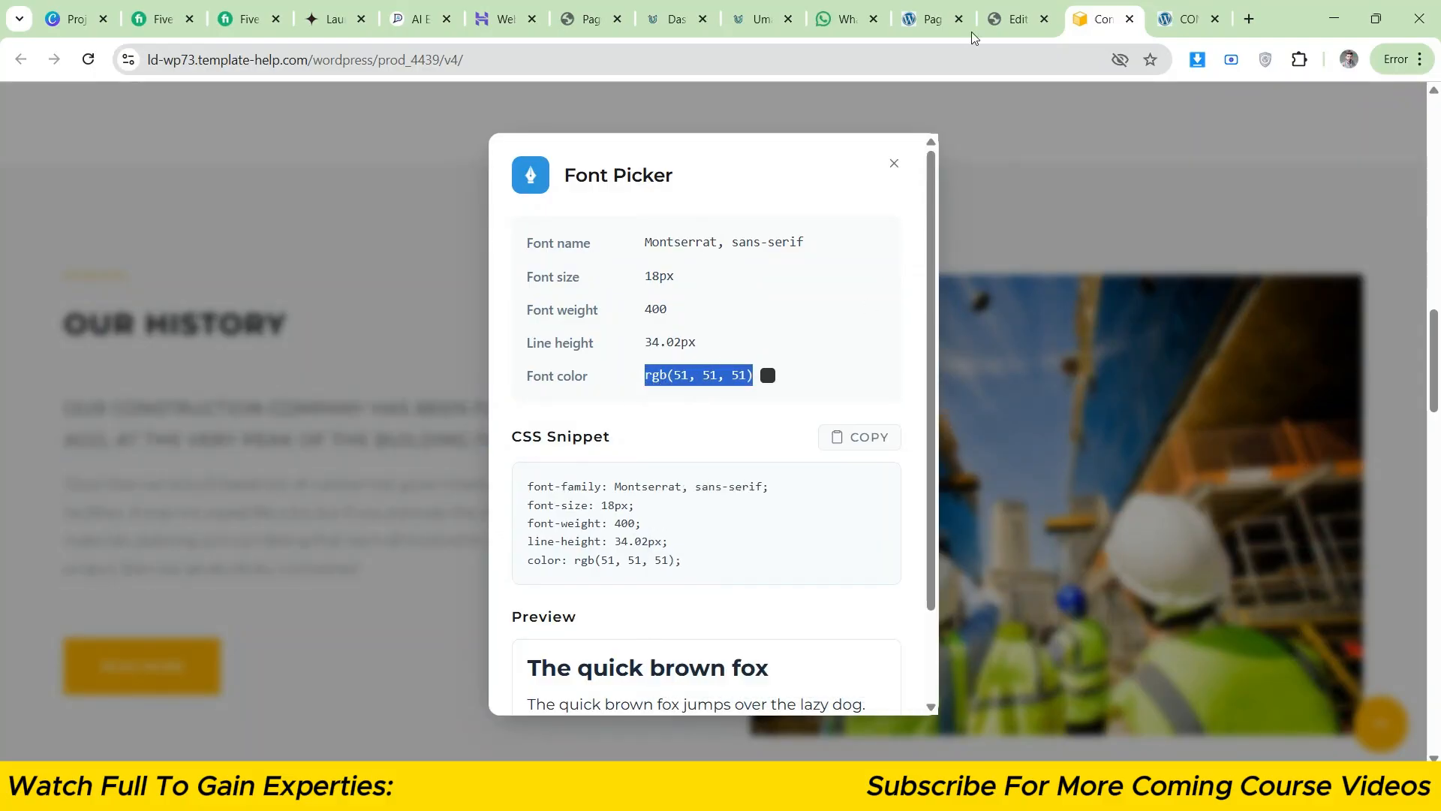
- Set the intro paragraph's text color on the Contractor page to rgb(51, 51, 51)
click(1015, 18)
click(43, 204)
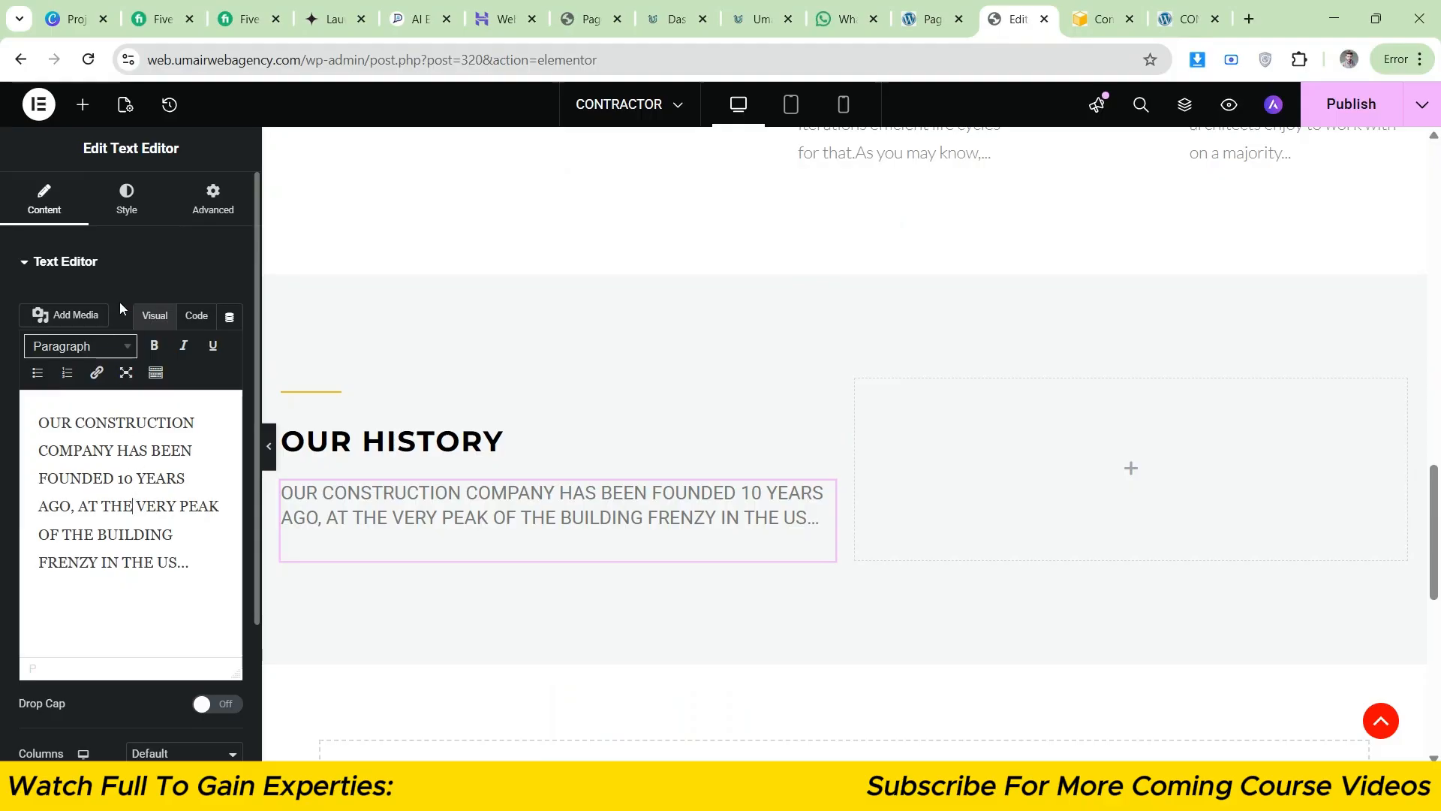
click(126, 199)
click(231, 551)
right_click(196, 502)
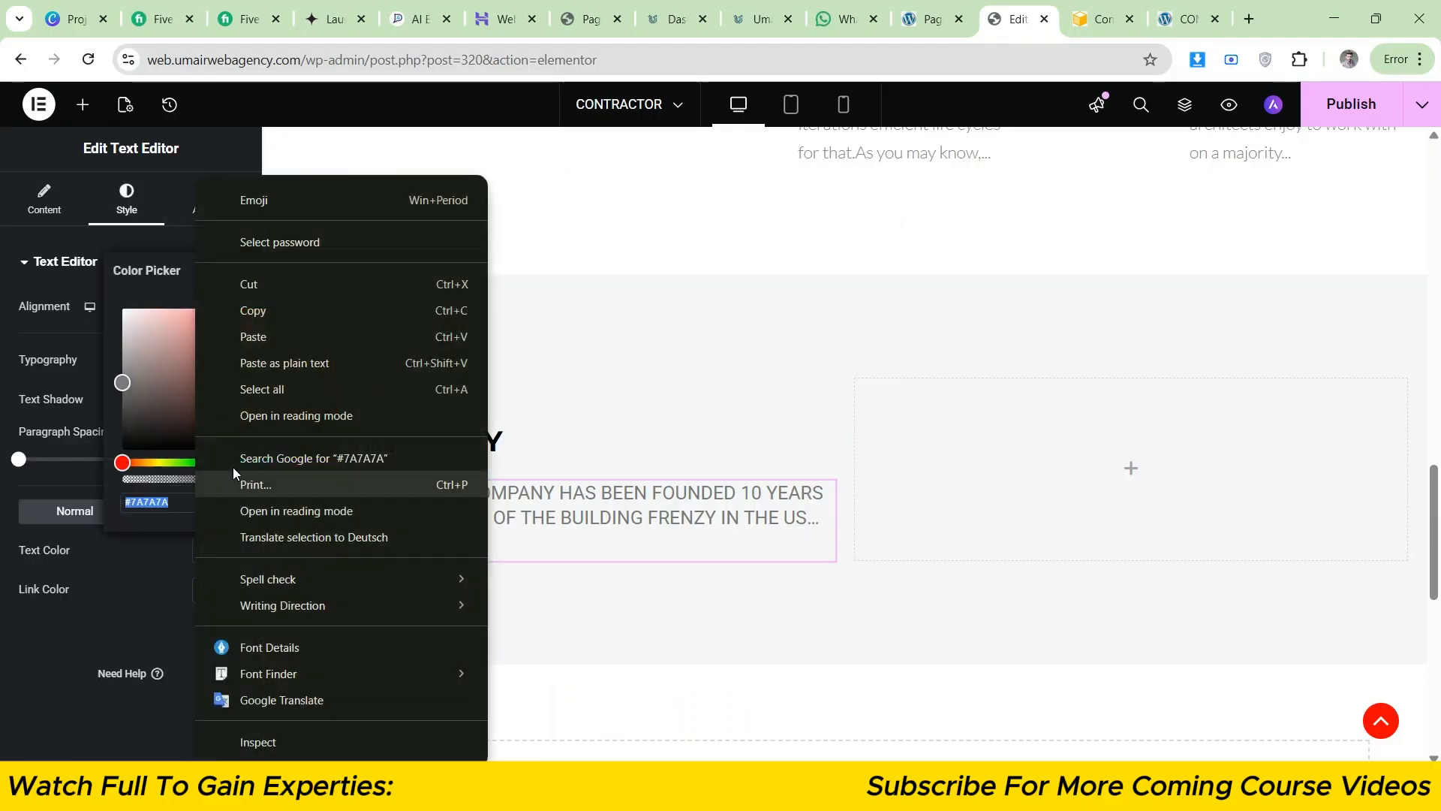
click(278, 337)
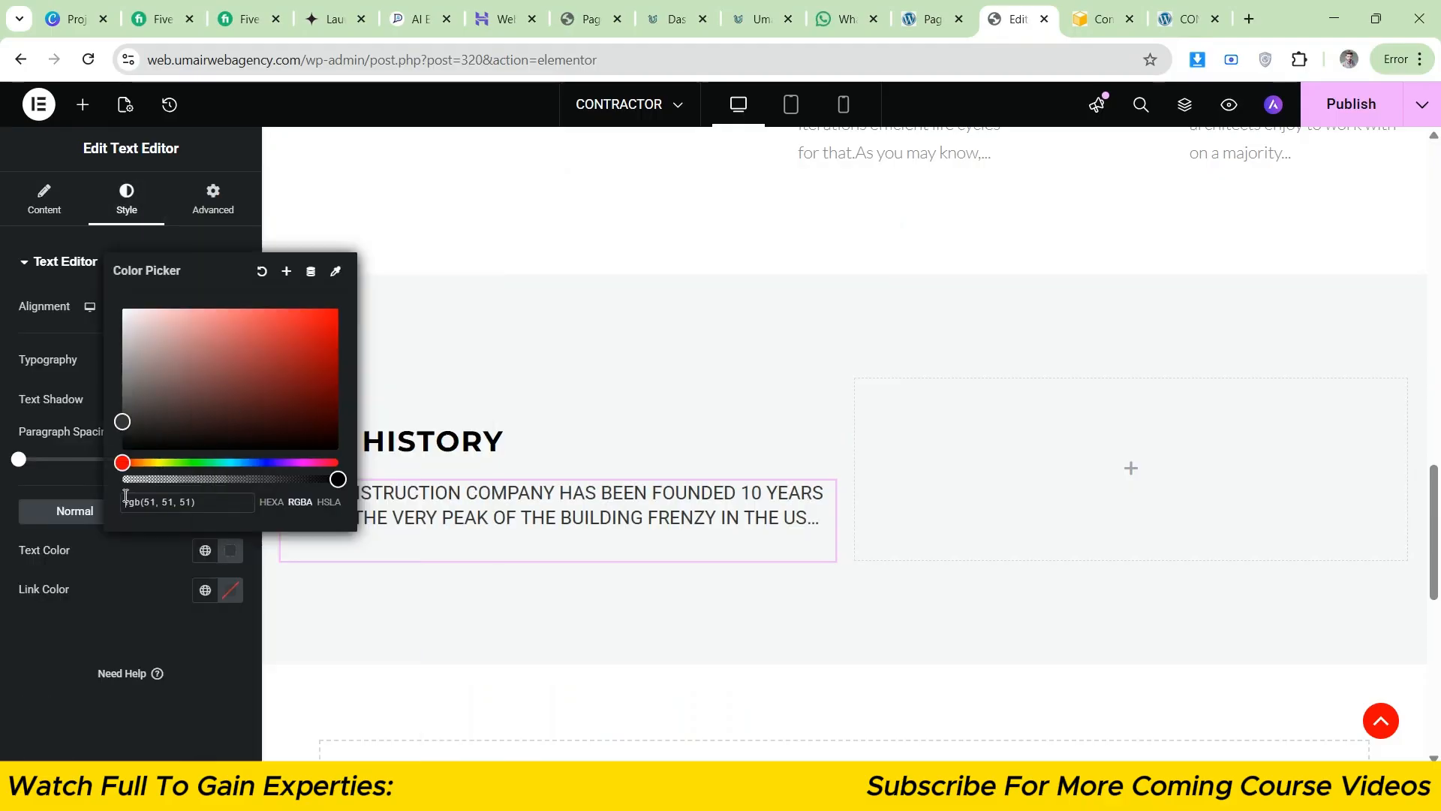
click(3, 501)
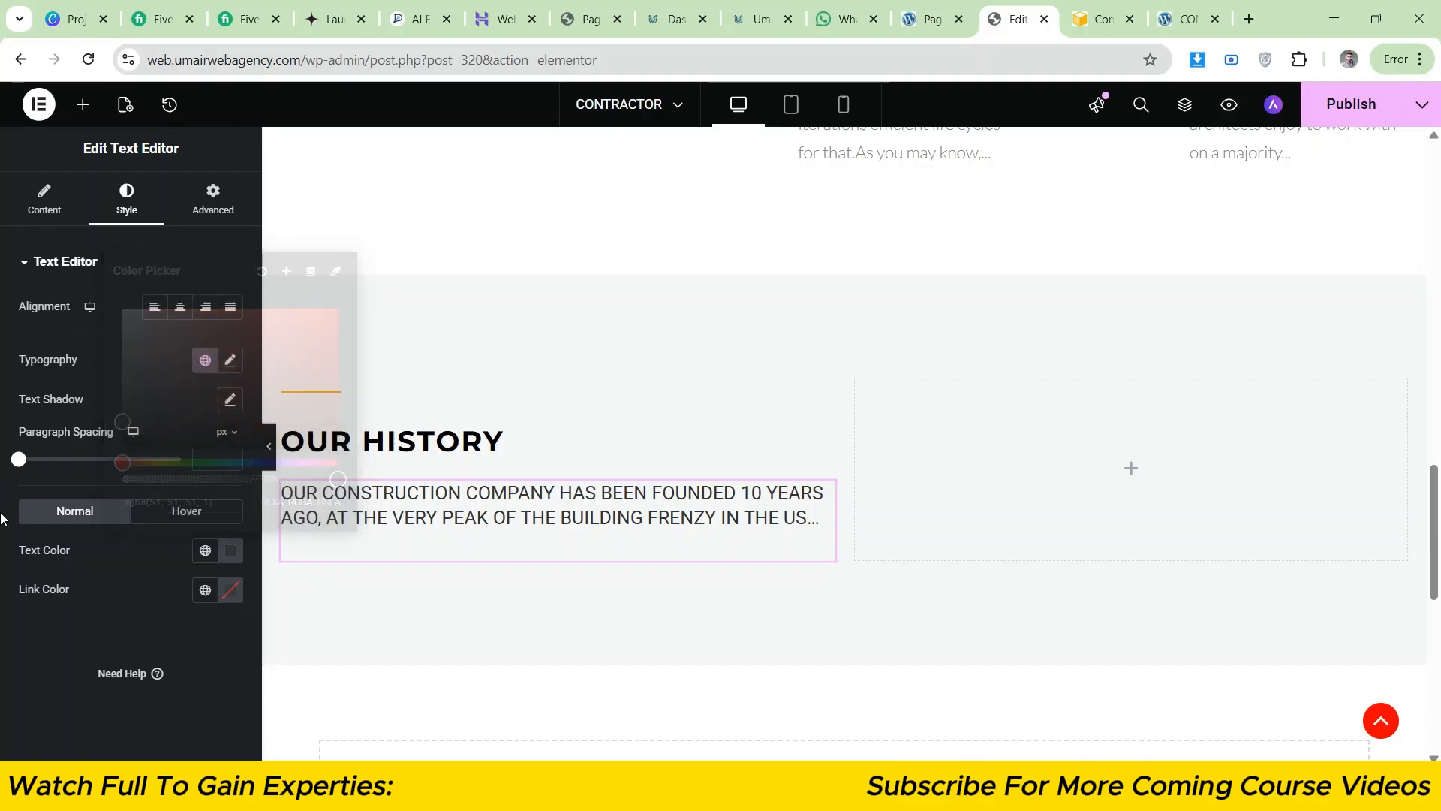
- Set the intro paragraph's typography to Montserrat with an 18 px size and a 34 px line height
click(230, 361)
click(171, 448)
text(mont)
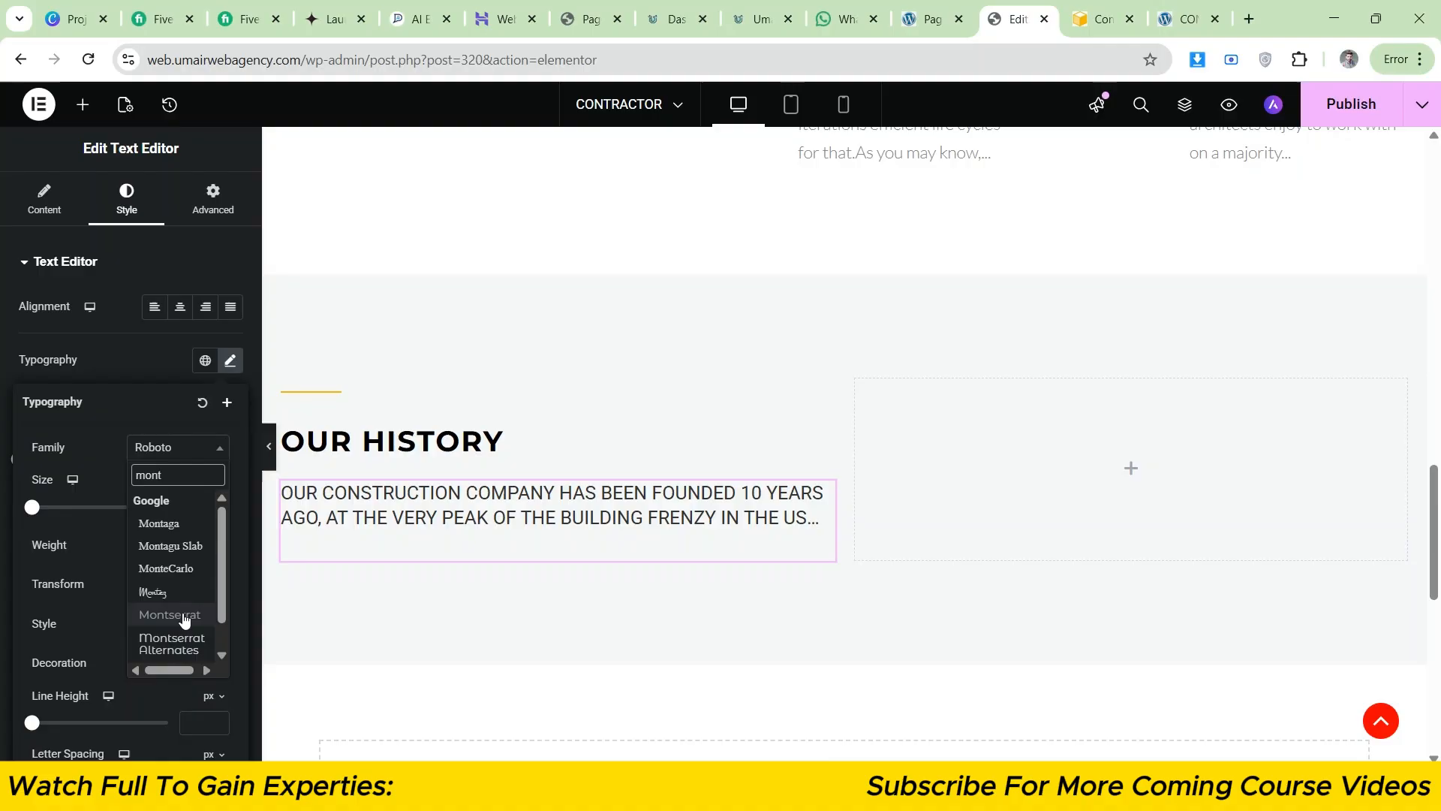
click(184, 616)
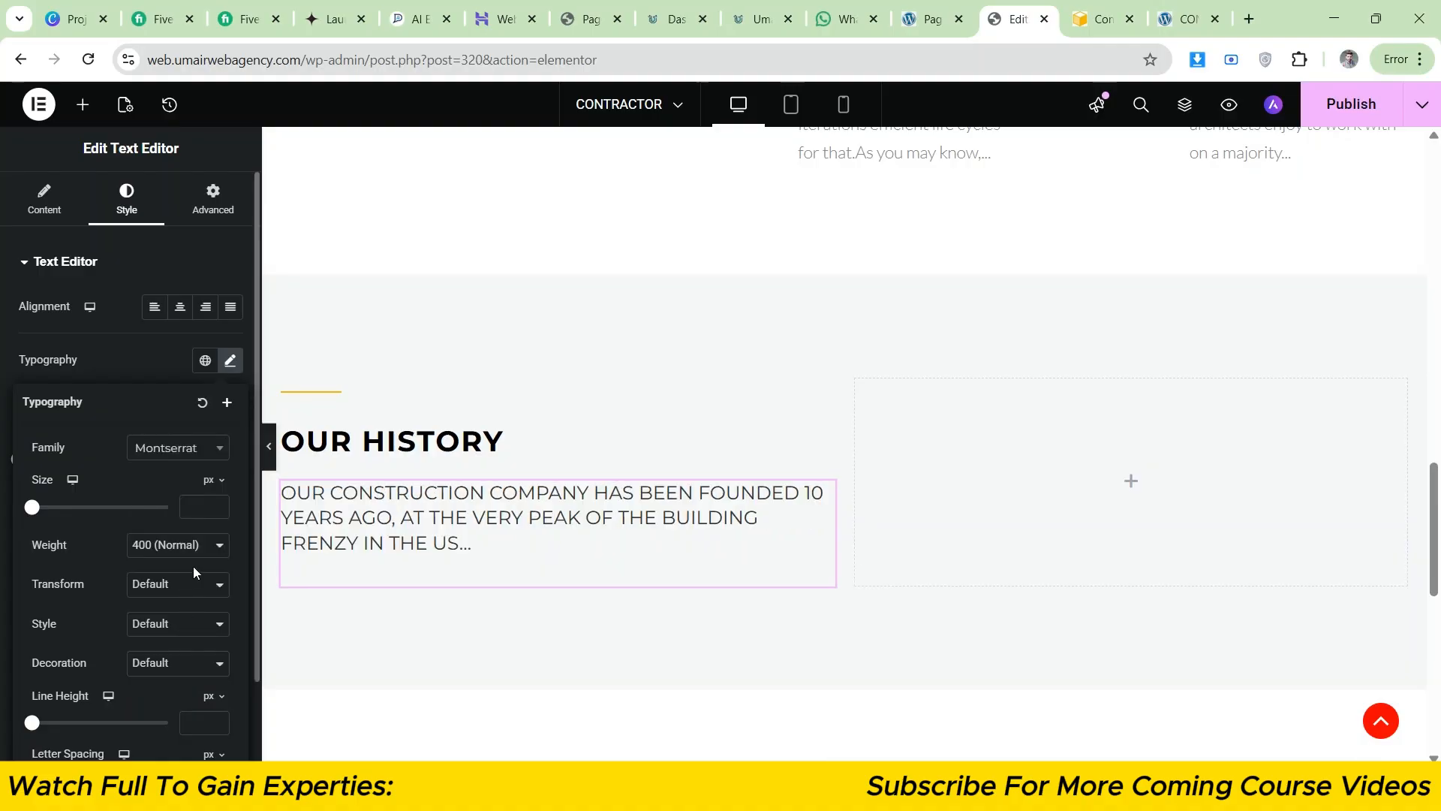
text(18)
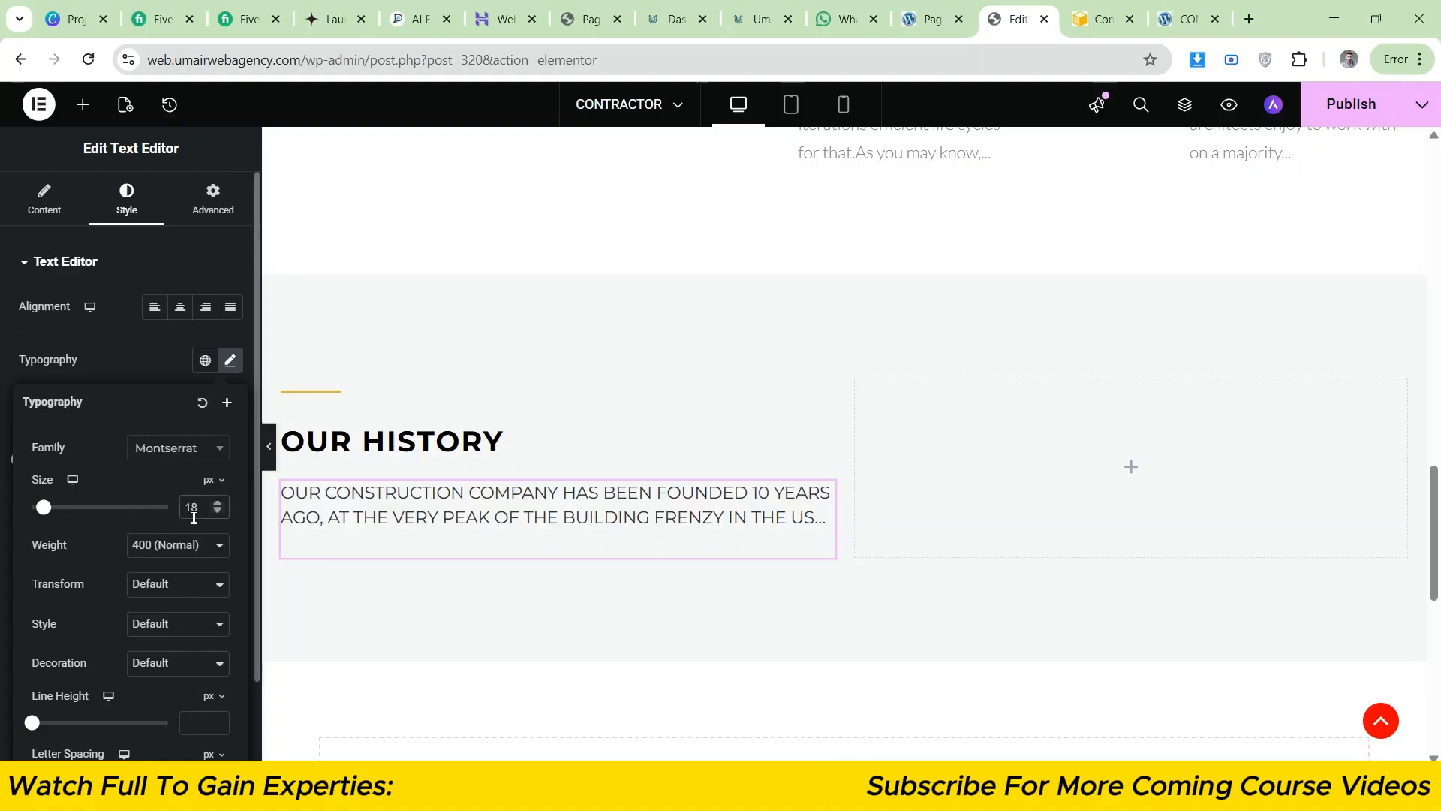
click(211, 714)
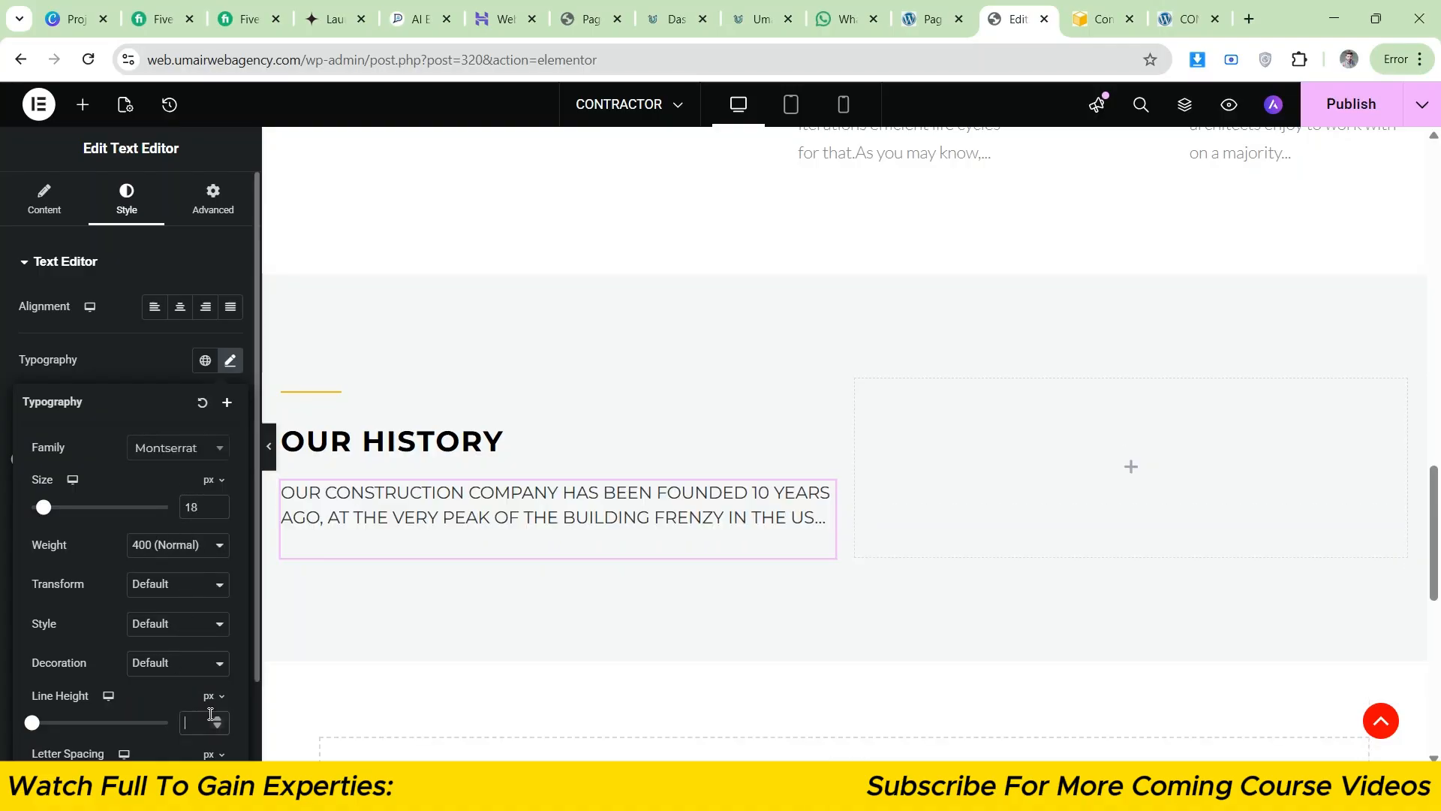
text(34)
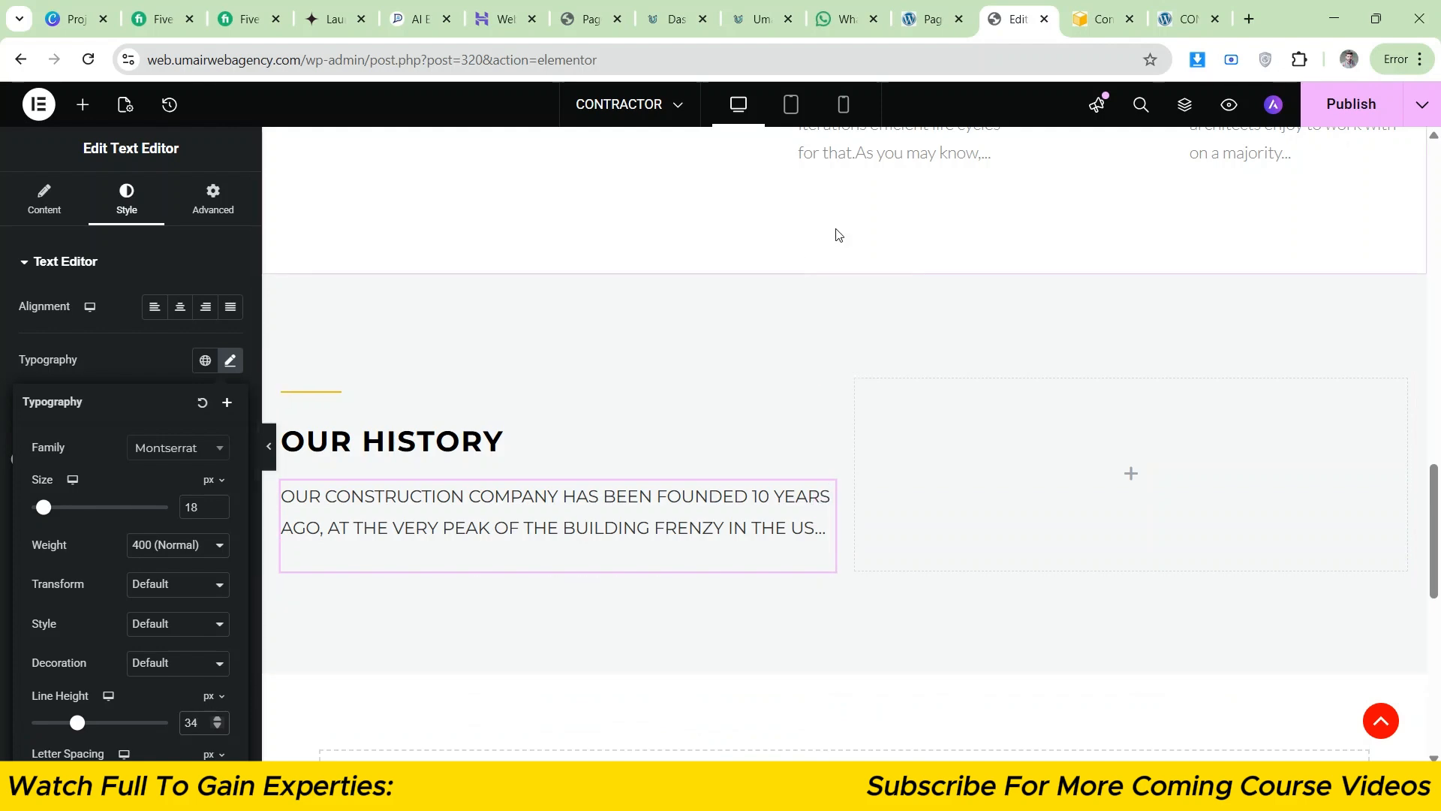
- Preview the section and compare the intro paragraph's line breaks and letter spacing with the reference
click(1101, 7)
click(1019, 19)
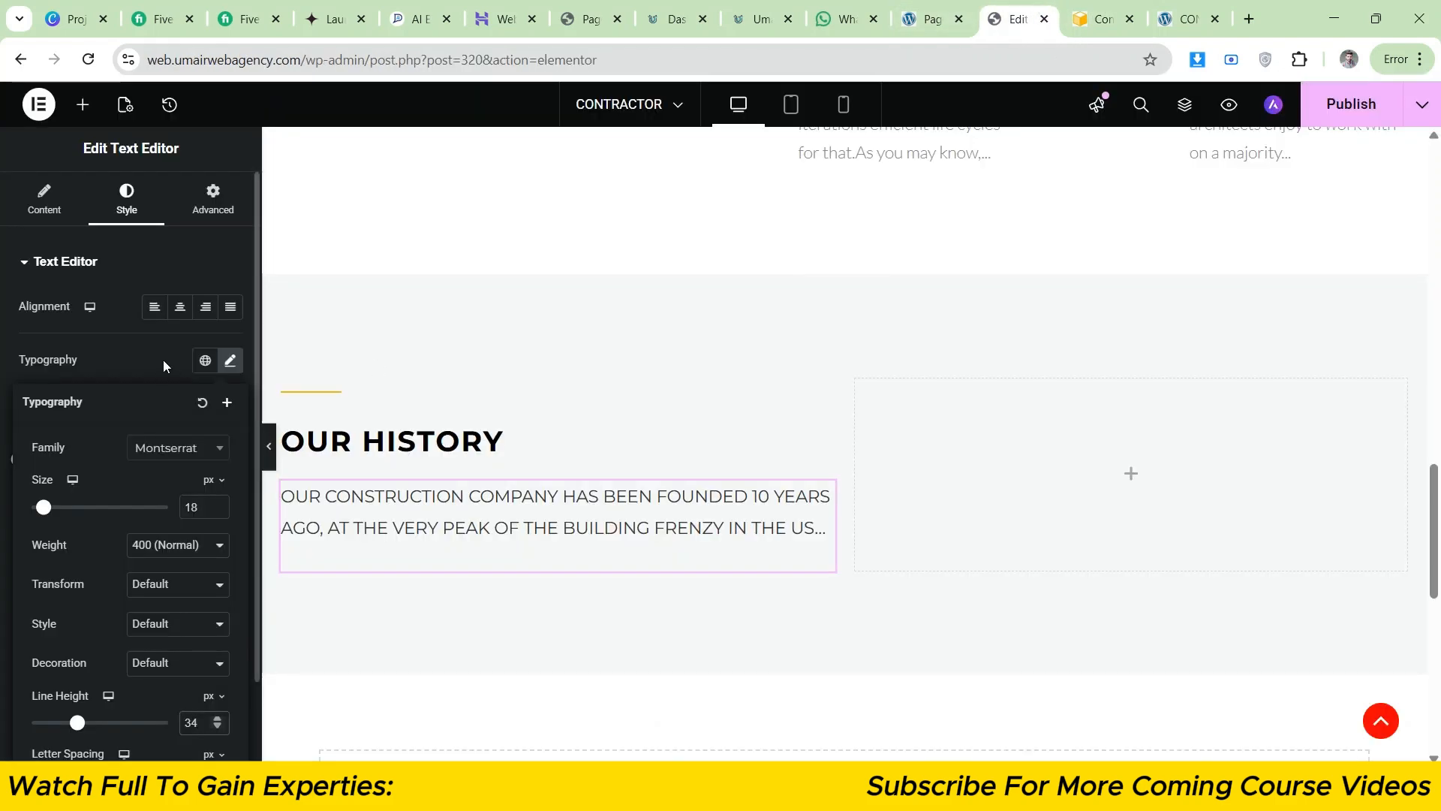
click(164, 359)
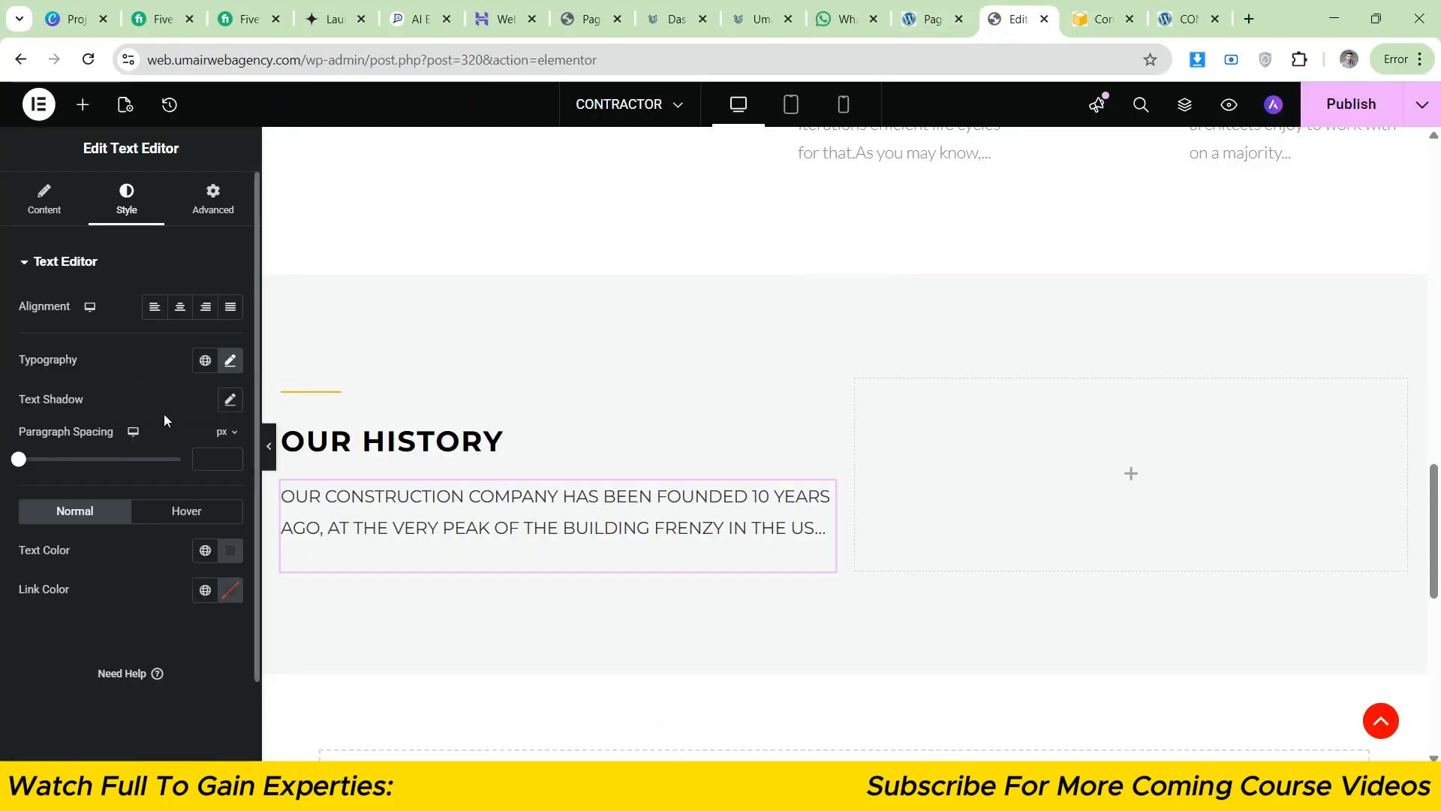
click(269, 446)
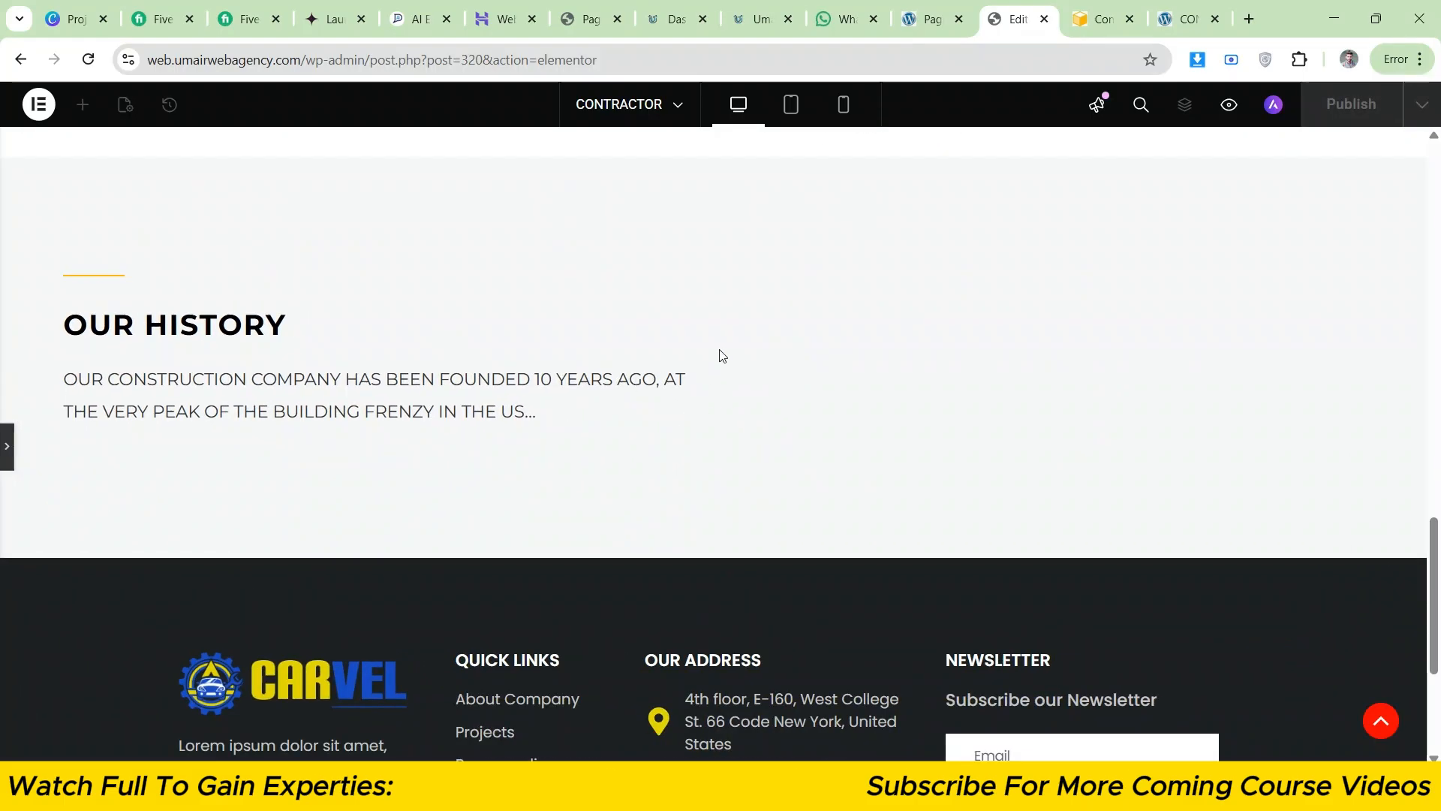
click(1081, 6)
click(895, 164)
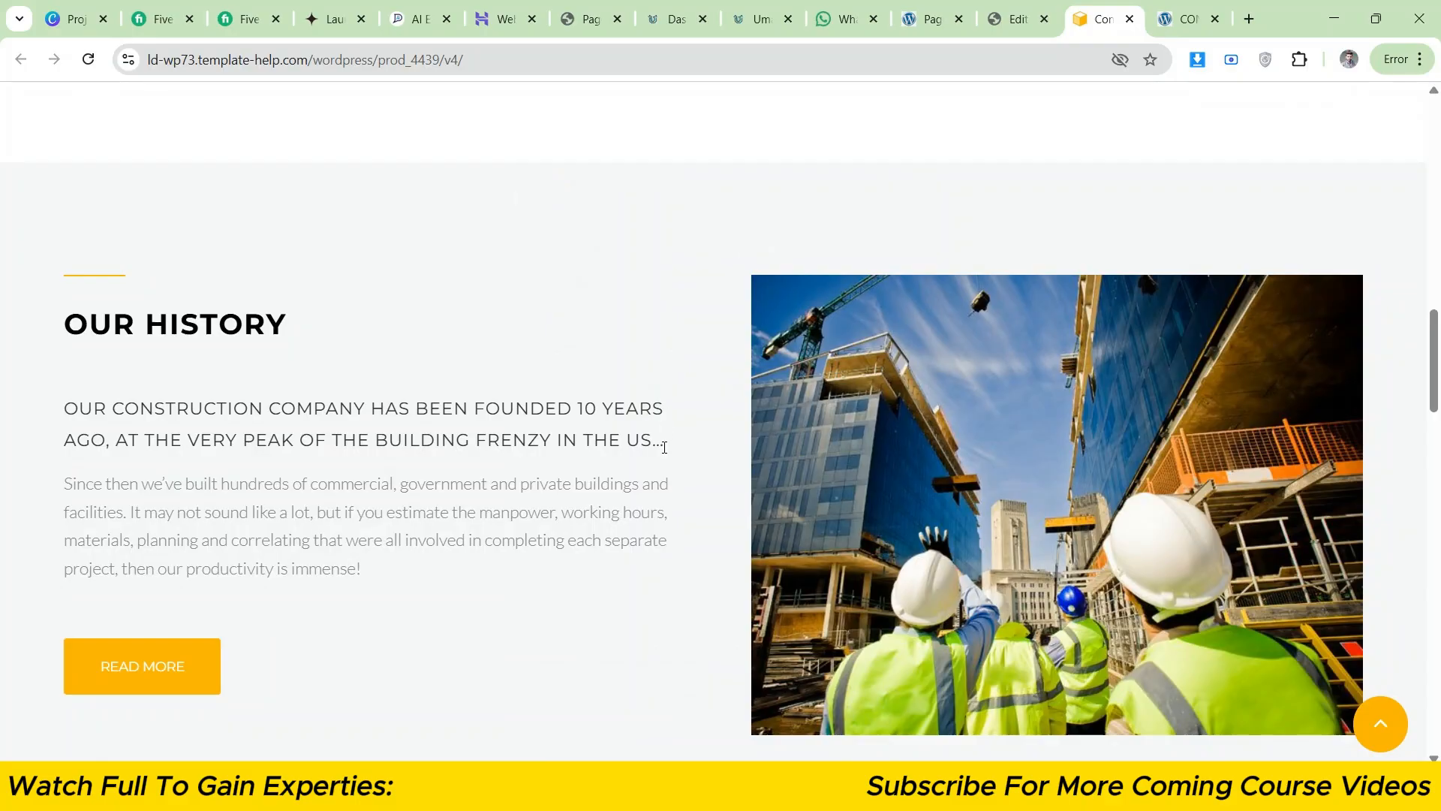
click(1018, 7)
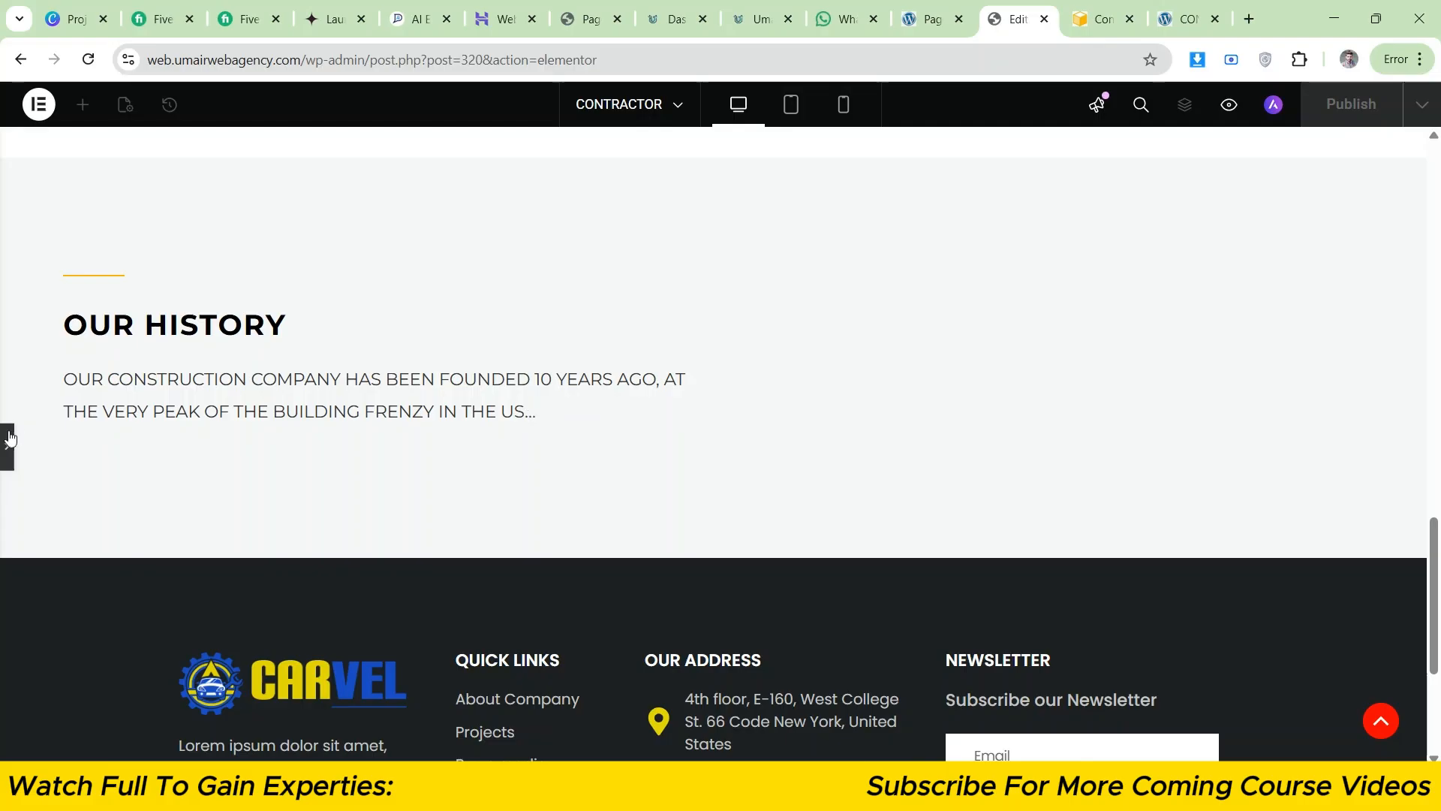
click(525, 412)
click(1100, 18)
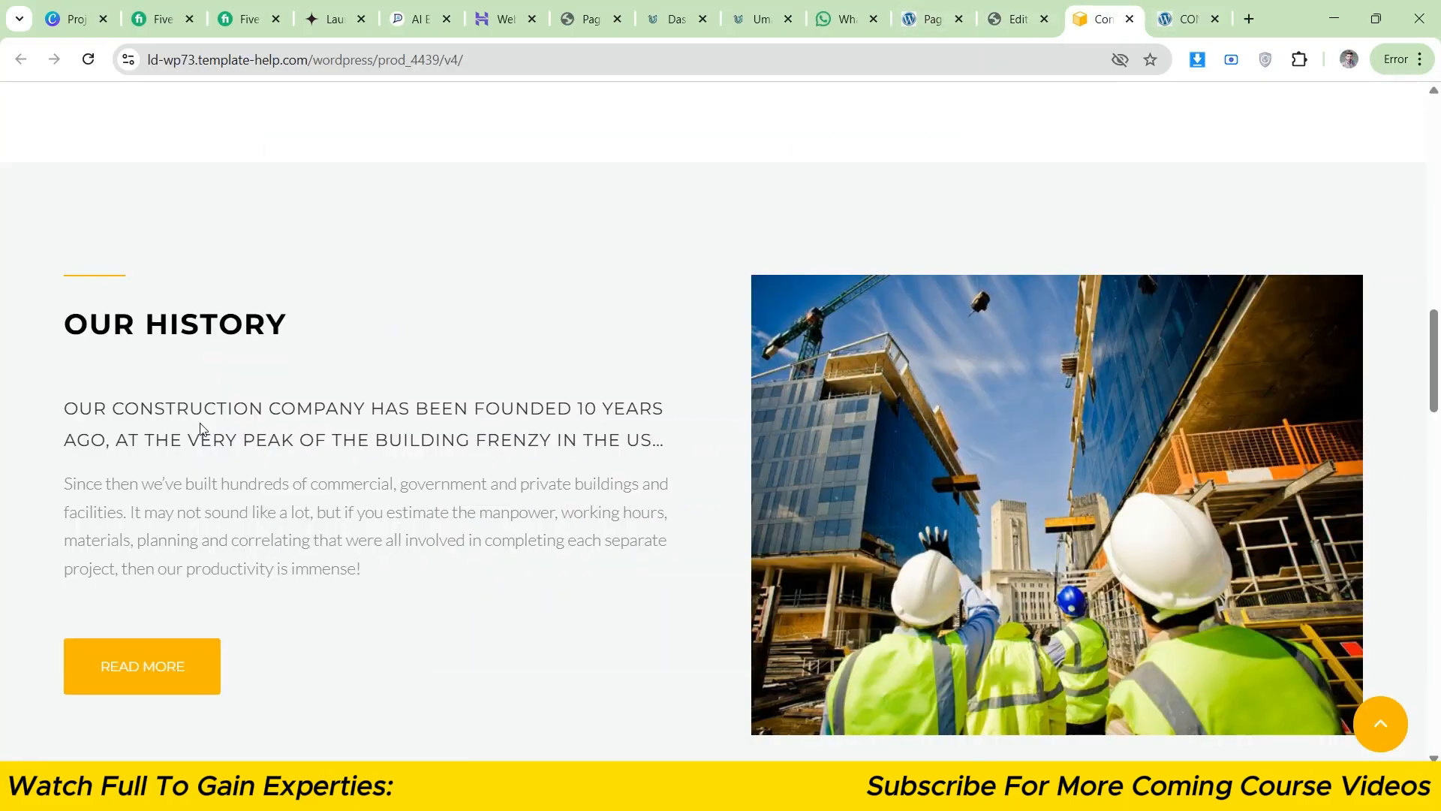
click(1017, 19)
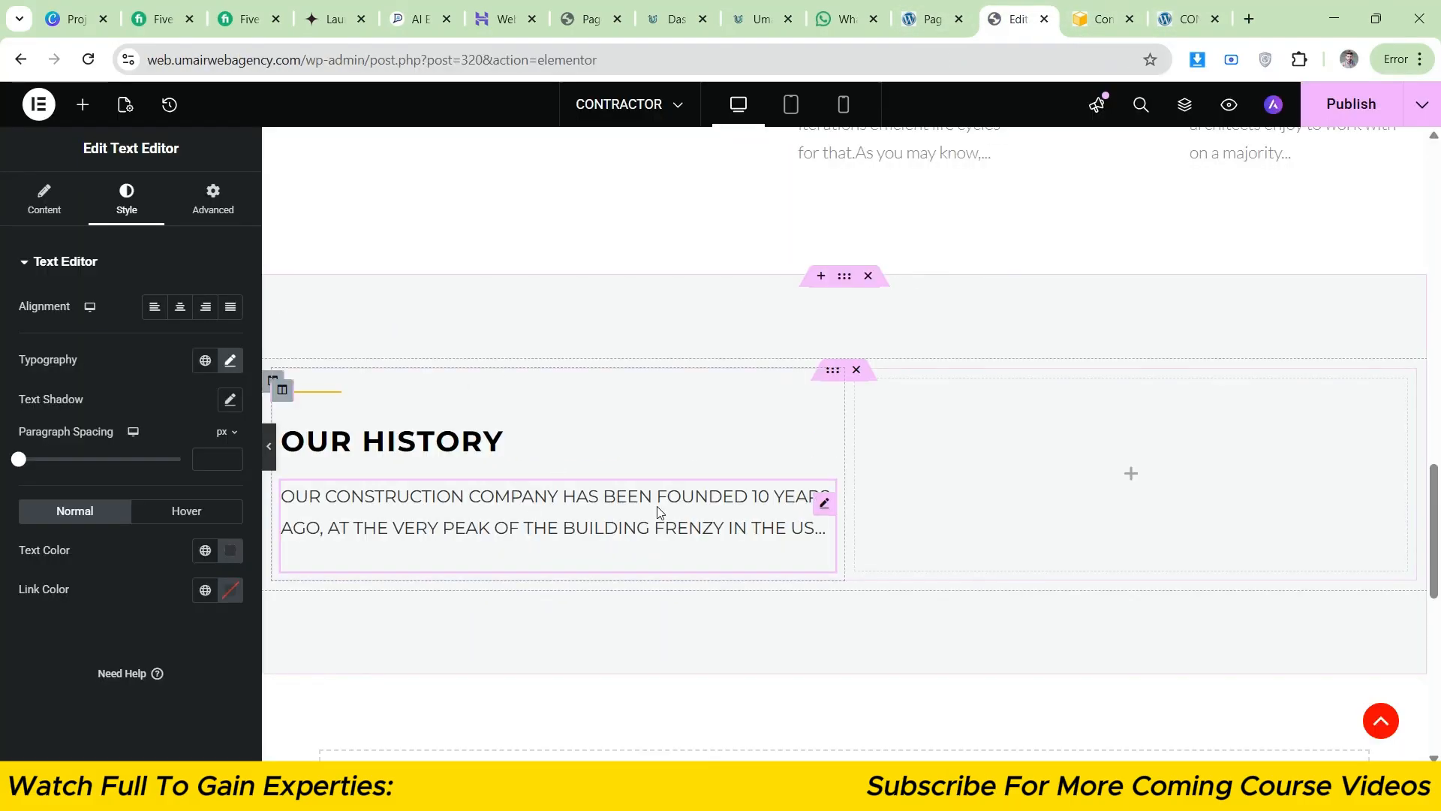
- Set the intro paragraph's letter spacing to 0.5 px and preview the section
click(230, 361)
scroll(206, 712, down, 1)
click(218, 677)
click(217, 678)
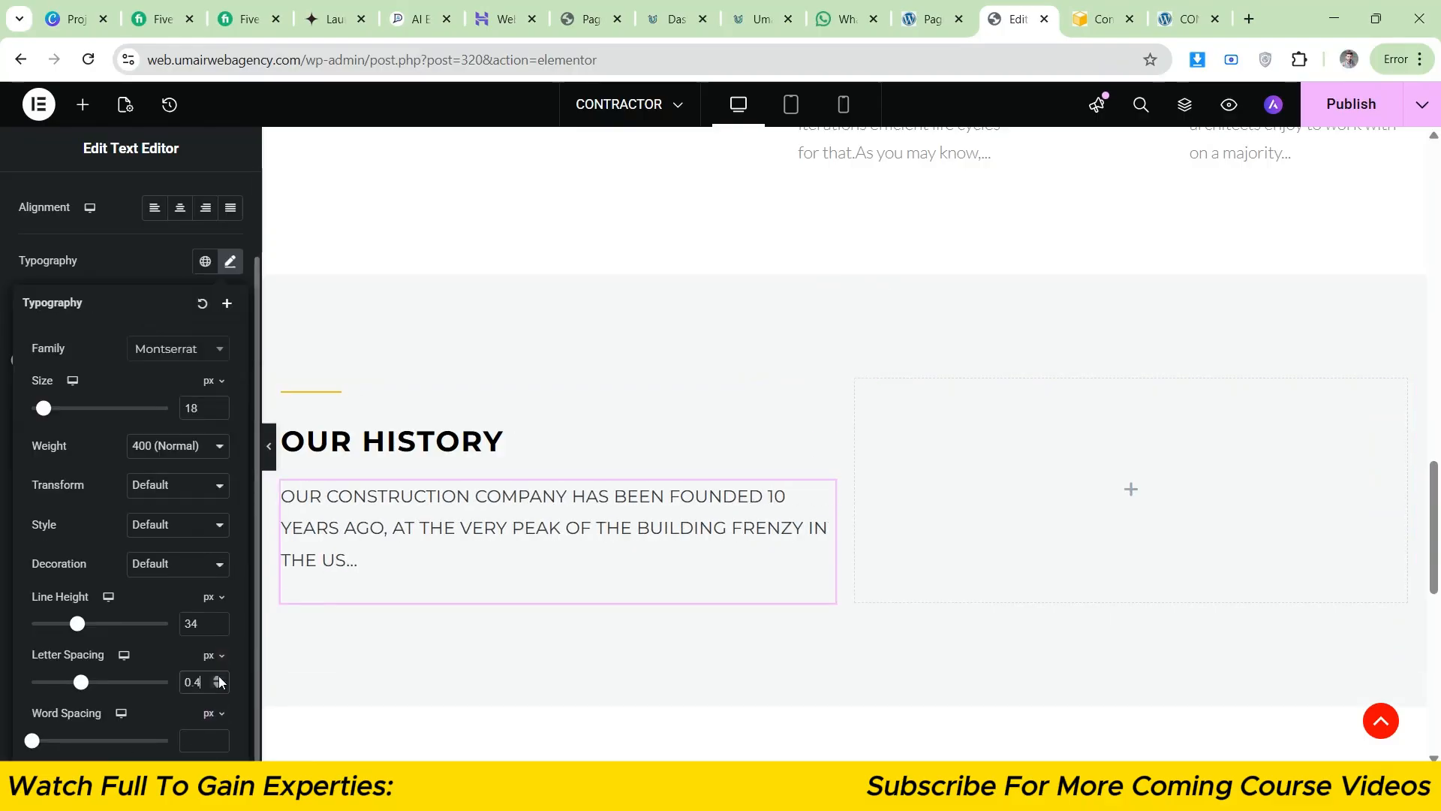
click(217, 678)
click(275, 455)
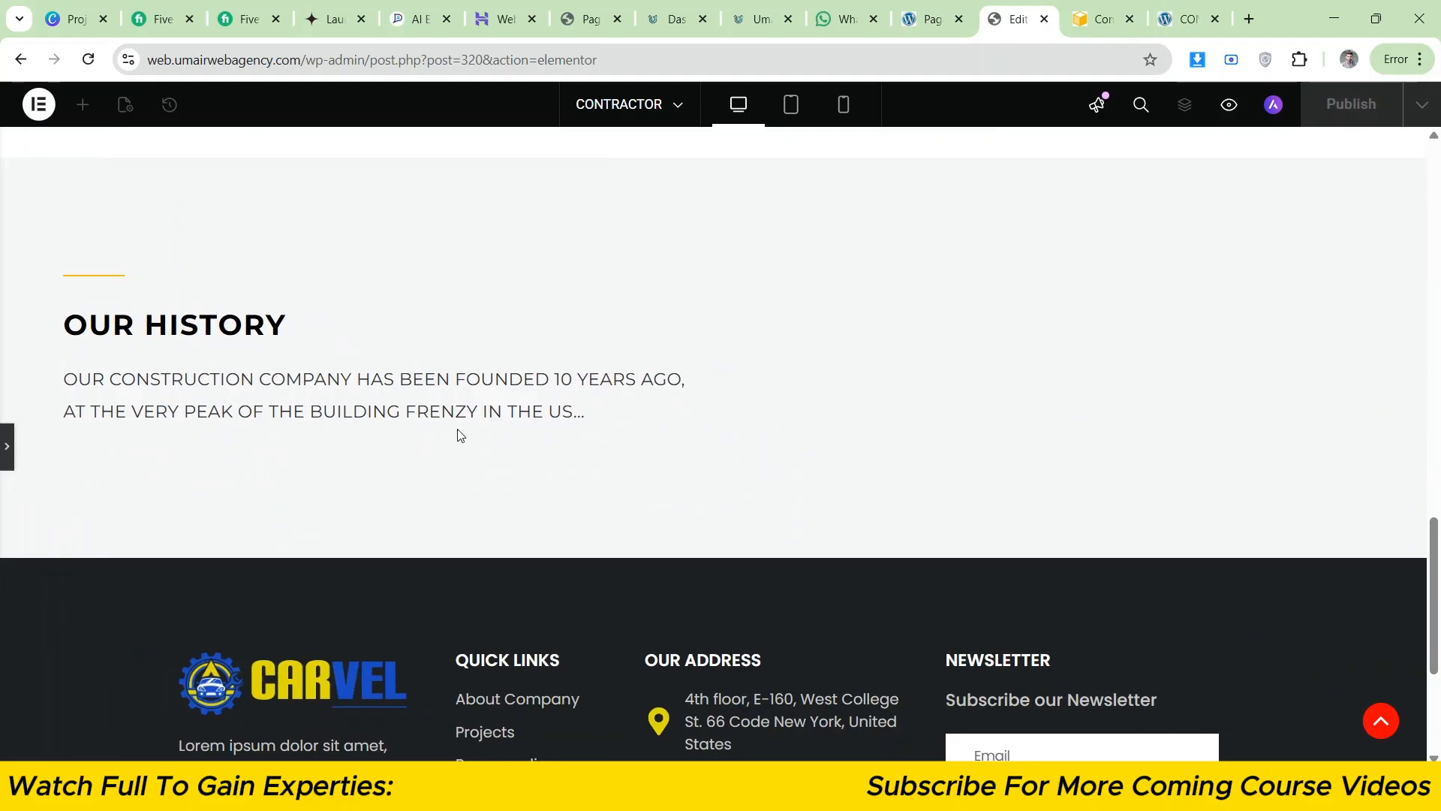
- Raise the intro paragraph's letter spacing by two more increments and compare the preview with the reference
click(4, 450)
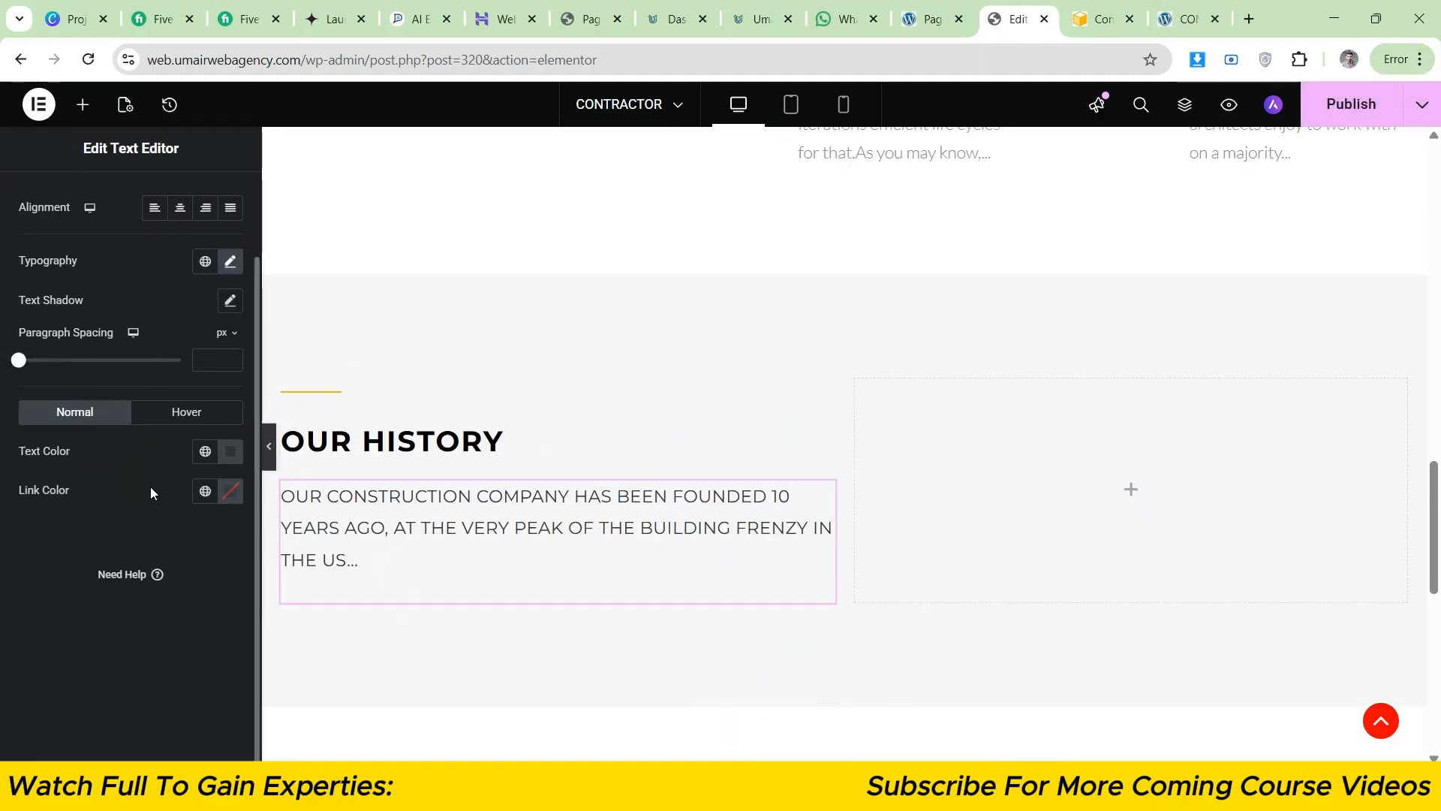
click(231, 262)
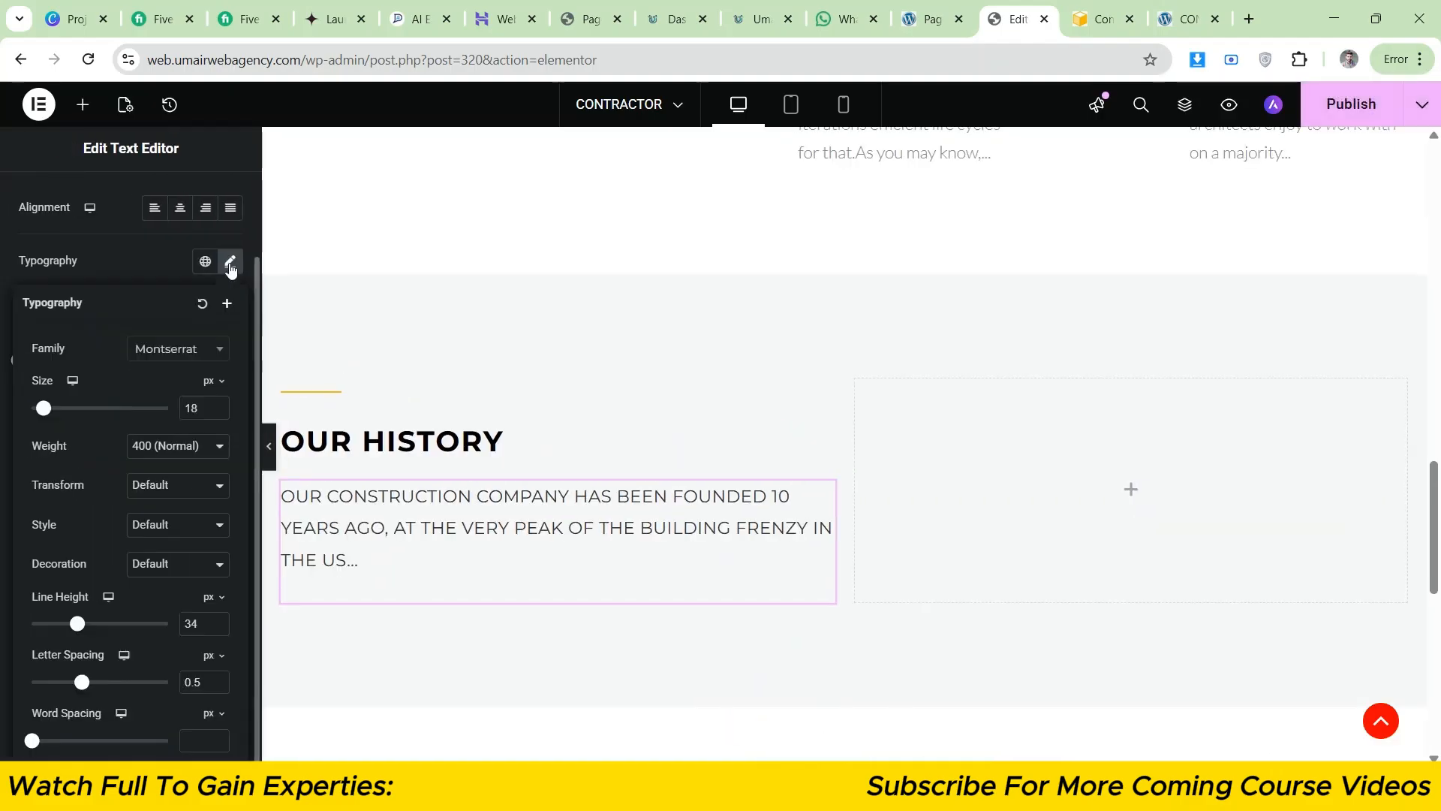
click(217, 678)
click(217, 678)
click(269, 446)
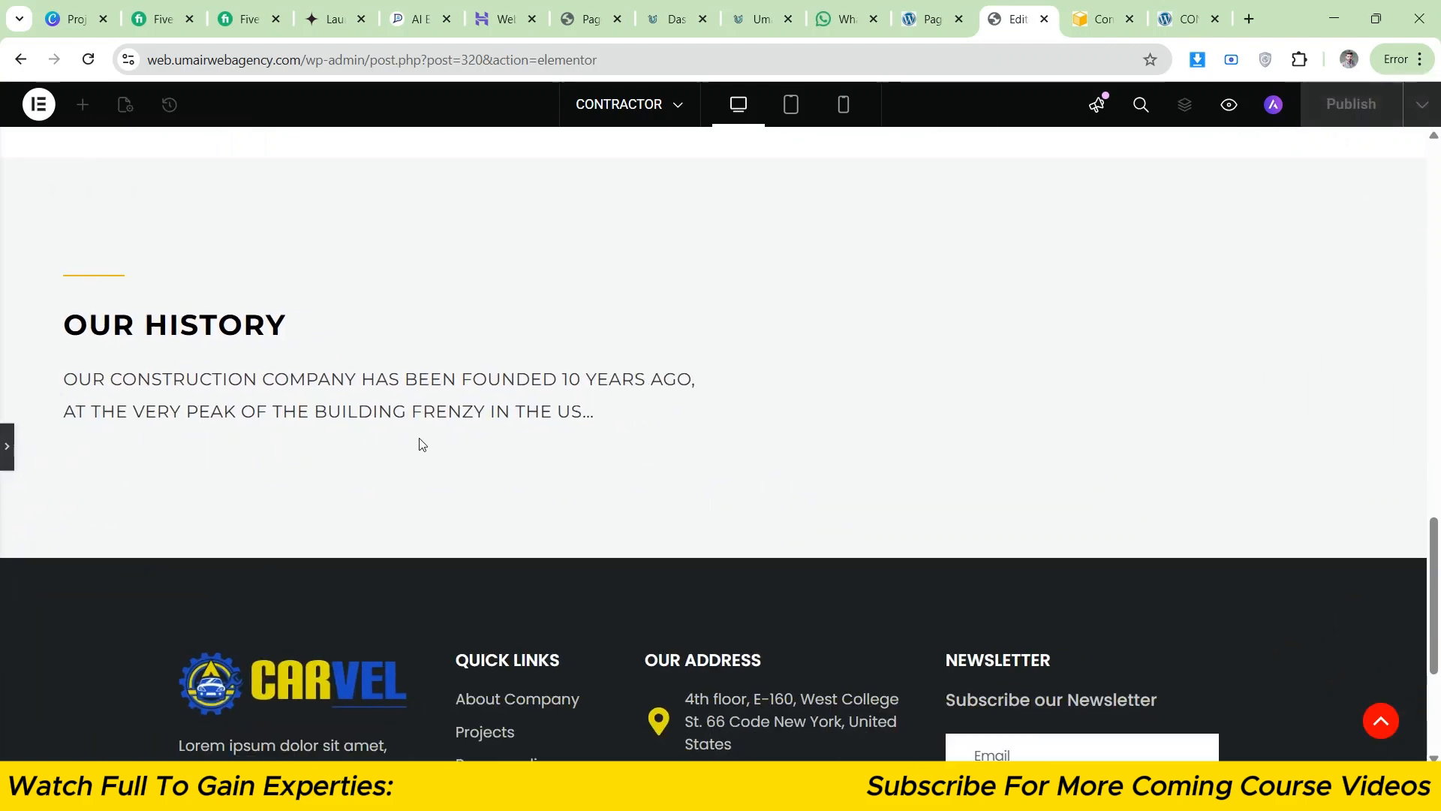
key(ctrl+Tab)
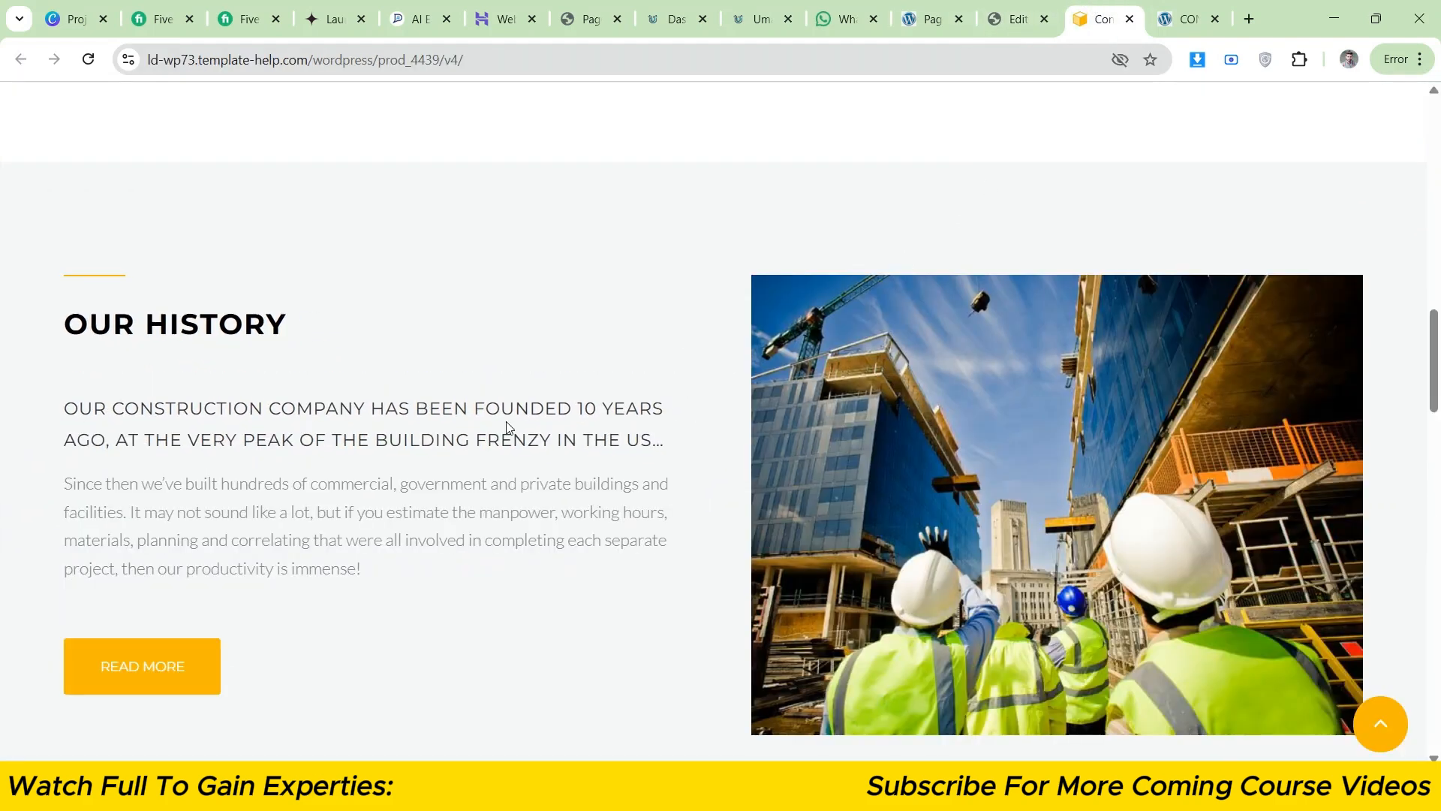
key(ctrl+shift+Tab)
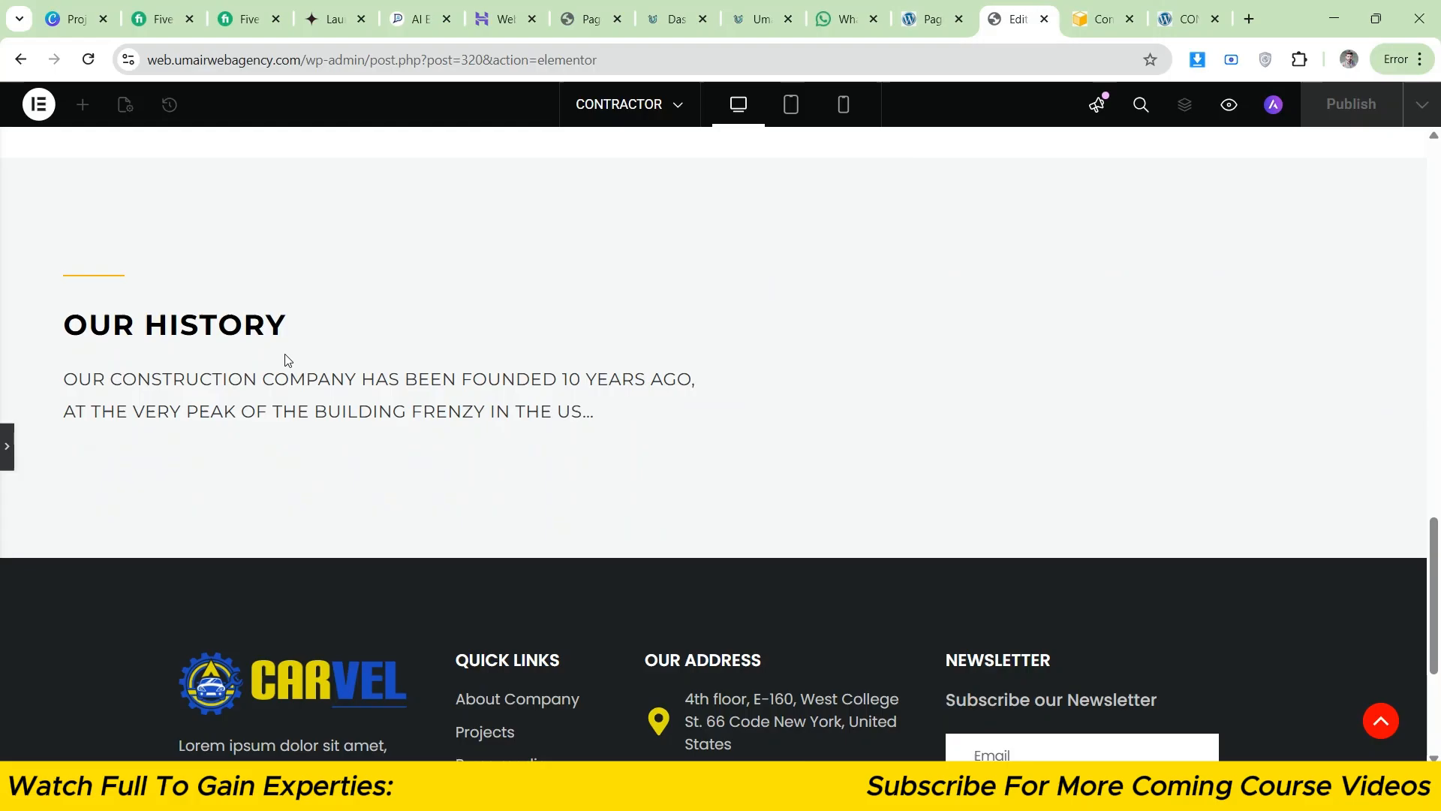
- Set the intro paragraph's right margin to 15 px and compare the preview's line breaks with the reference page
click(4, 446)
scroll(105, 423, up, 2)
click(212, 197)
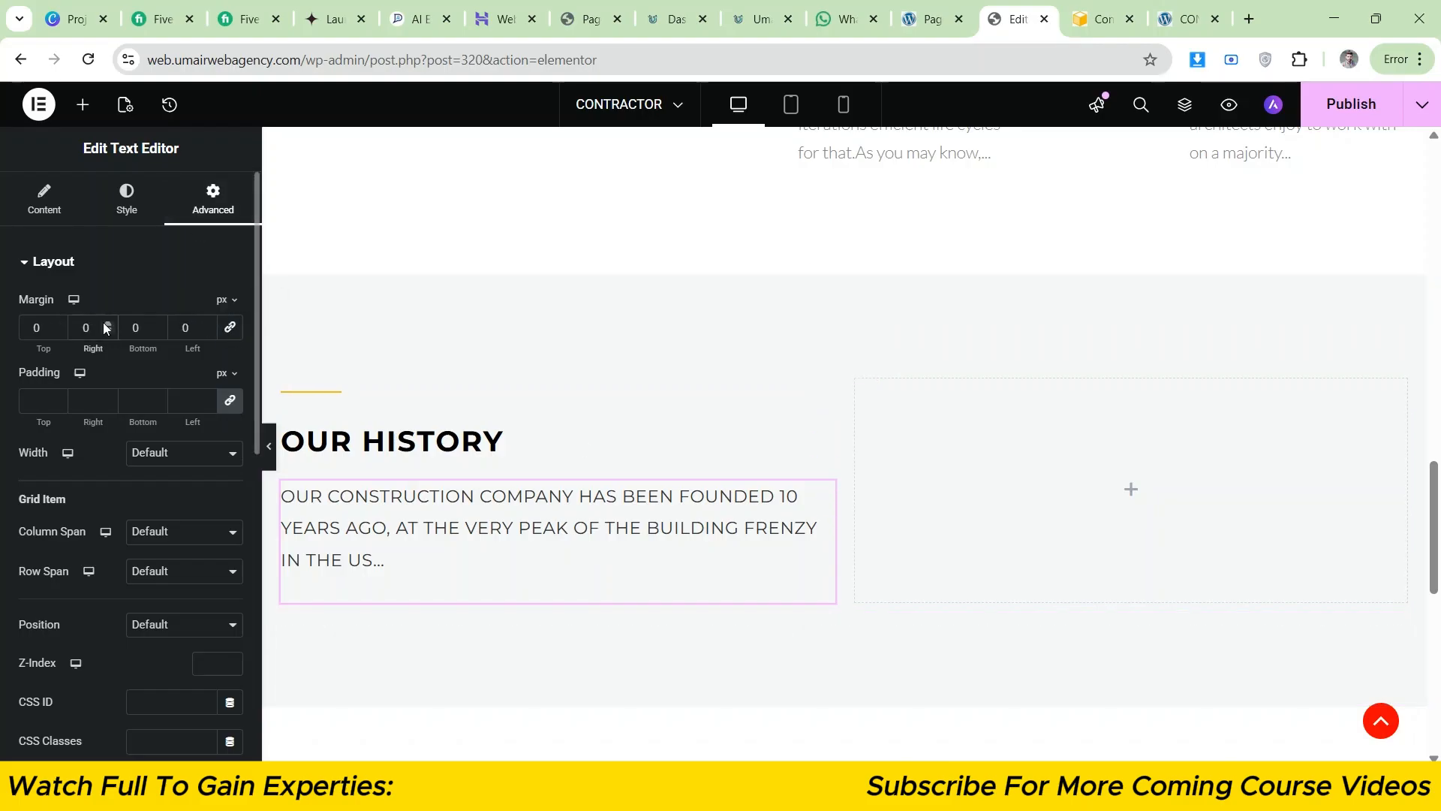
click(269, 446)
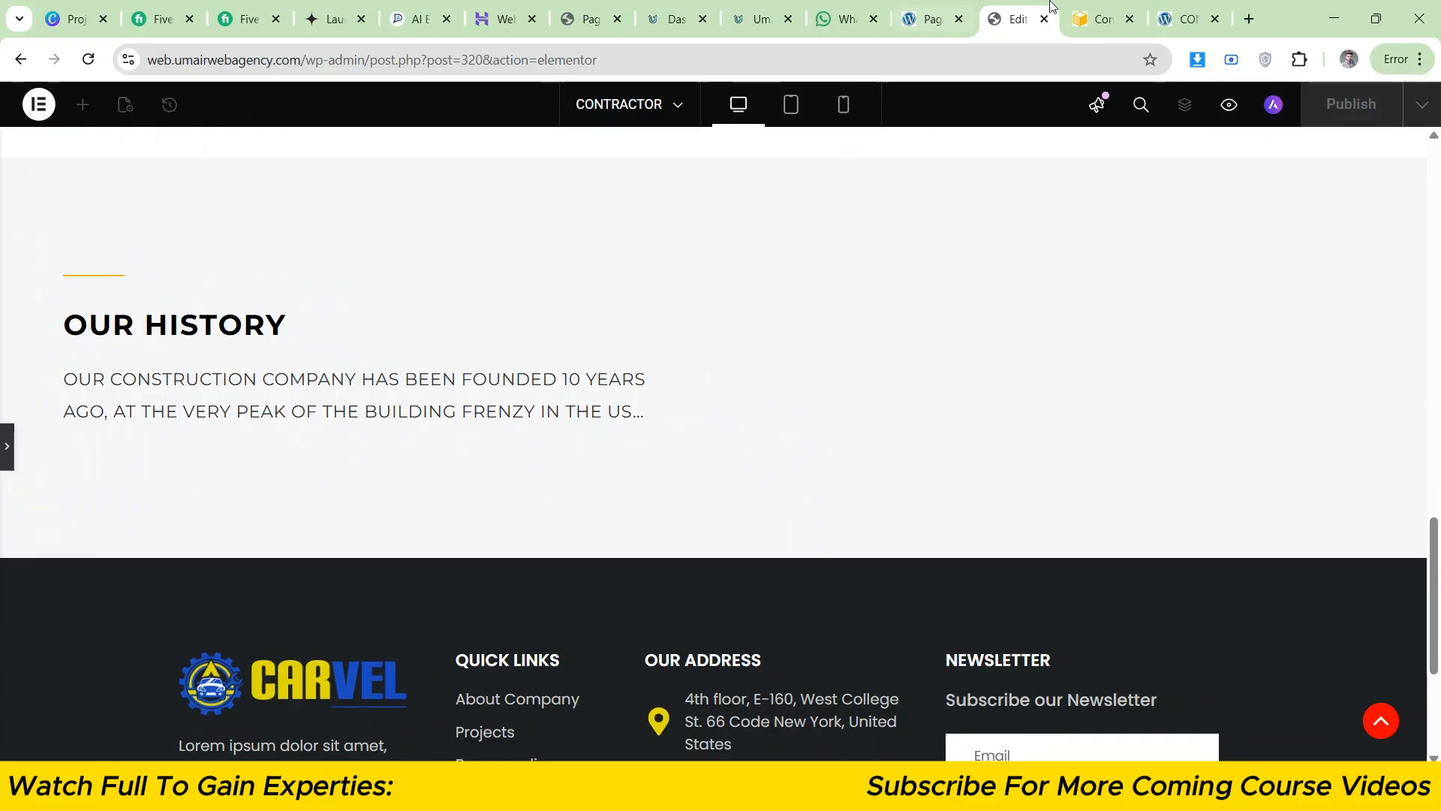
click(1101, 19)
click(1018, 19)
drag(1437, 568, 1440, 565)
click(1100, 11)
click(1037, 8)
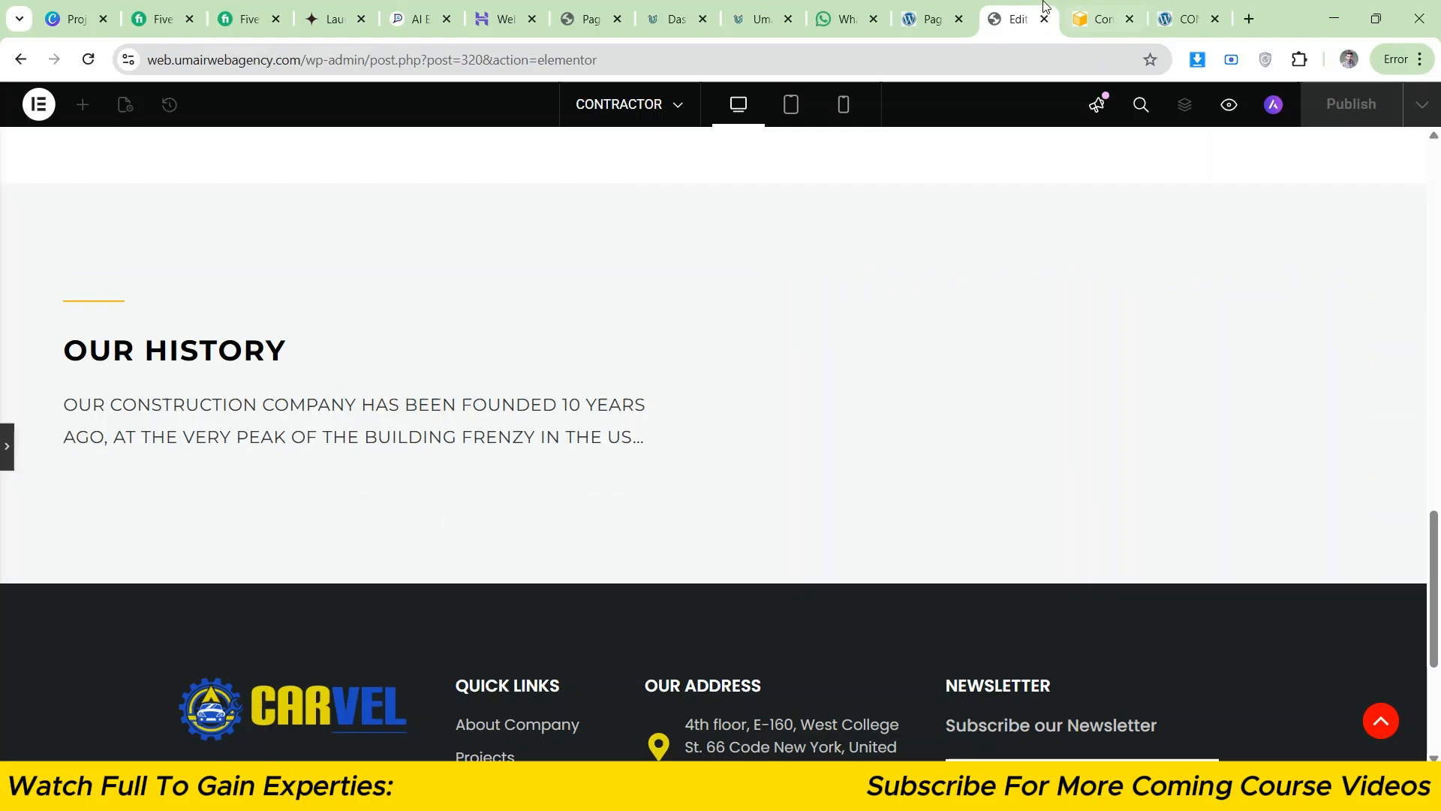
- Set the intro paragraph's top margin to 30 px and compare the preview with the reference
click(7, 446)
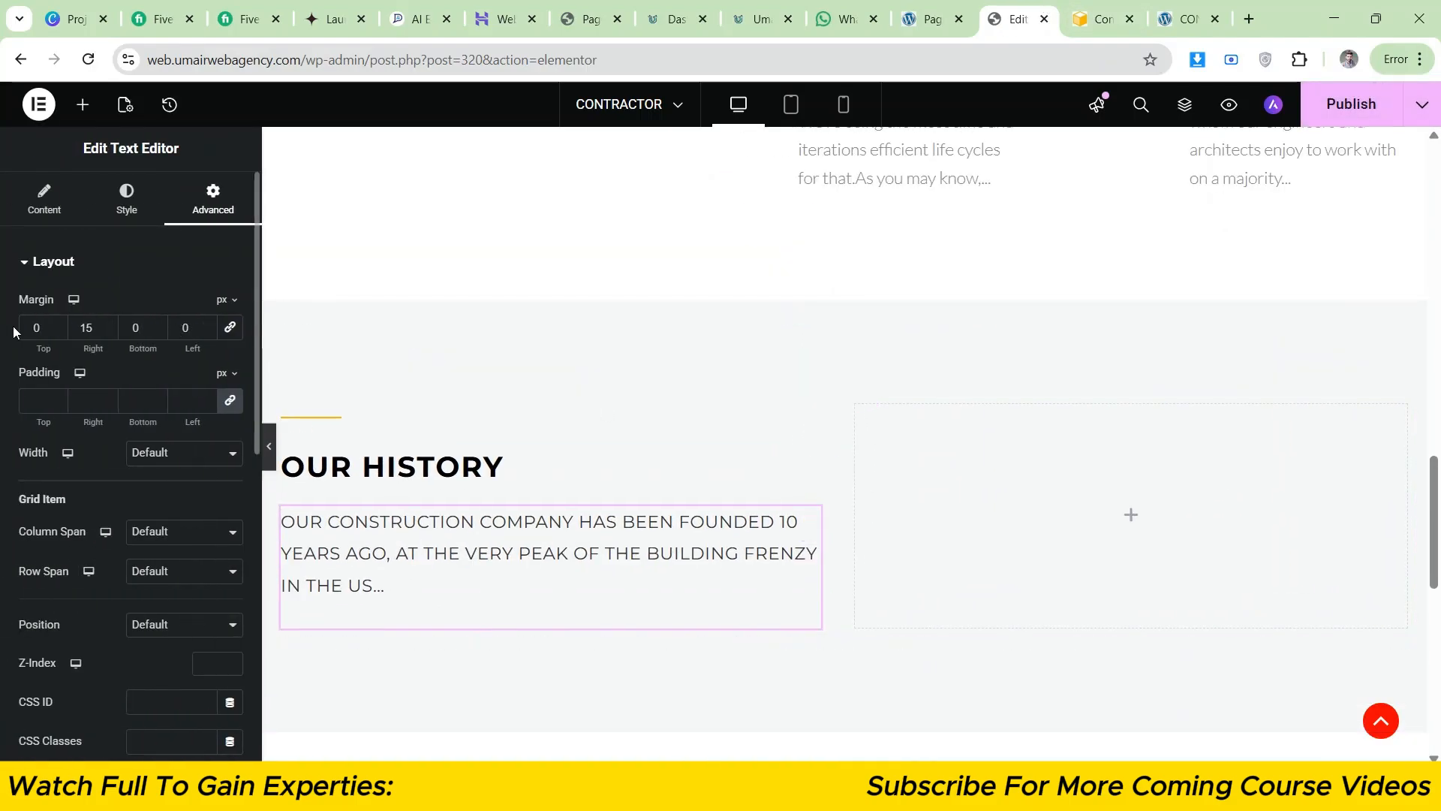
click(27, 328)
text(3)
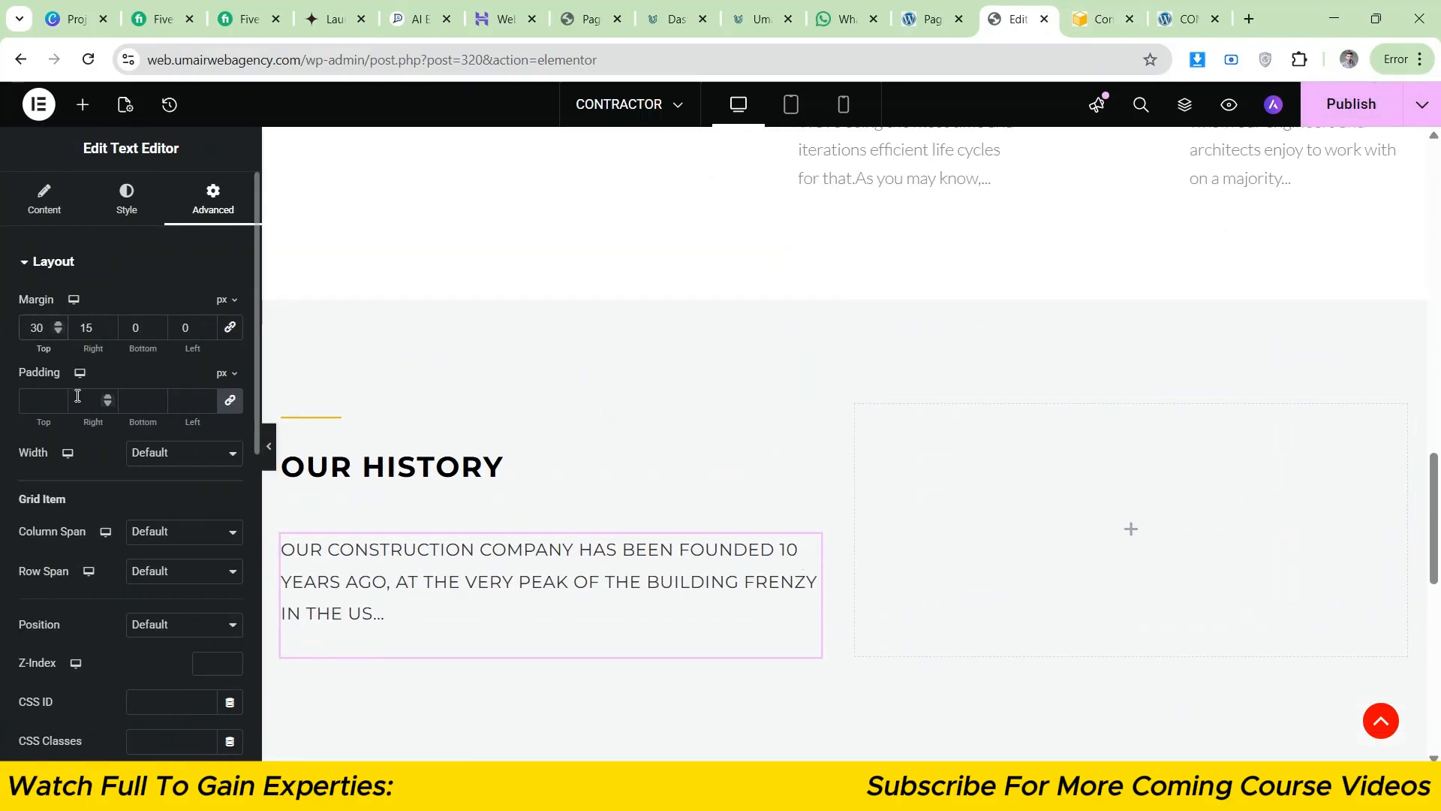
click(268, 446)
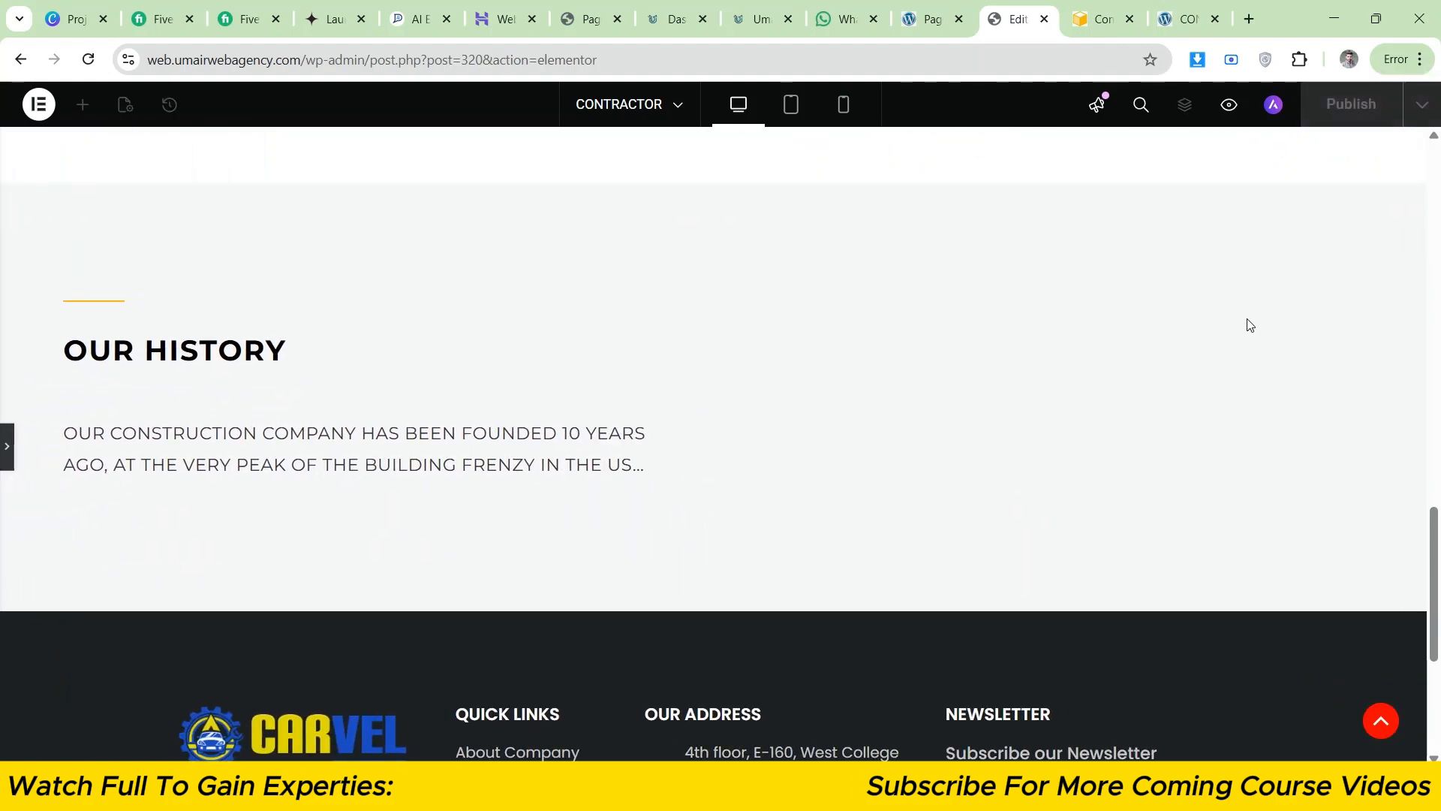
click(1122, 7)
click(1020, 6)
- Line up the preview with the reference and compare the heading gap and the width of the intro text
drag(1438, 552, 1440, 558)
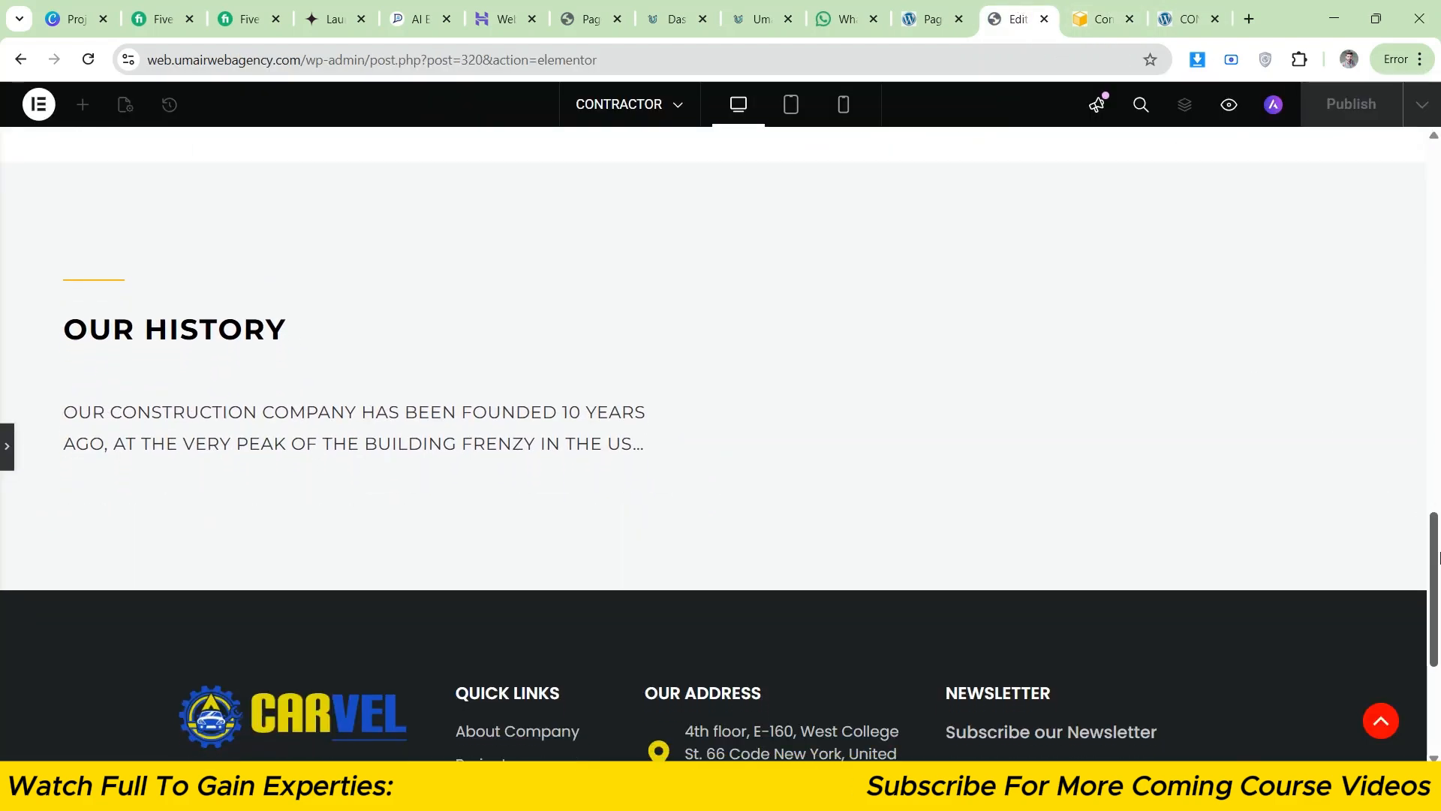
click(1084, 11)
click(1020, 11)
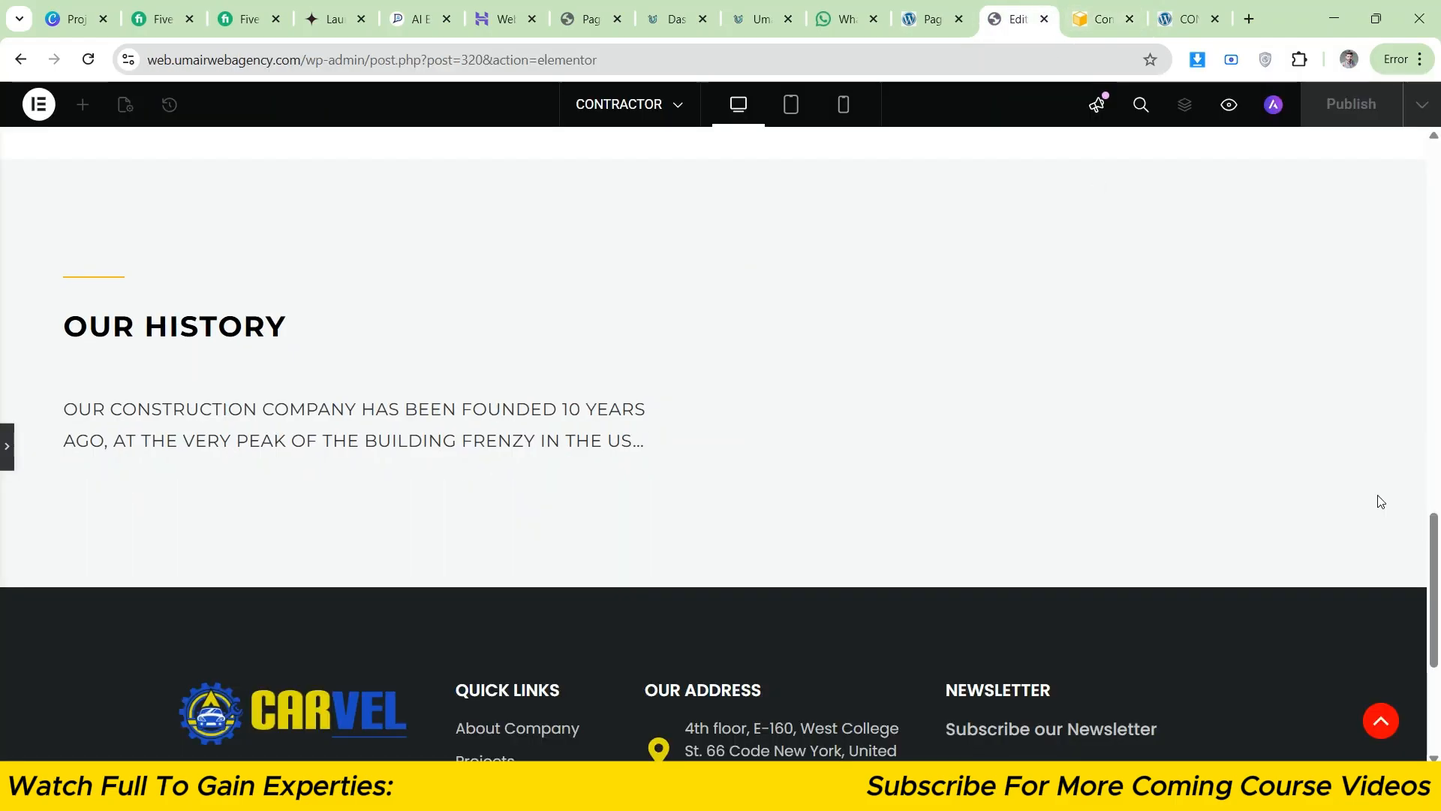
drag(1438, 591, 1440, 621)
click(1117, 15)
click(995, 10)
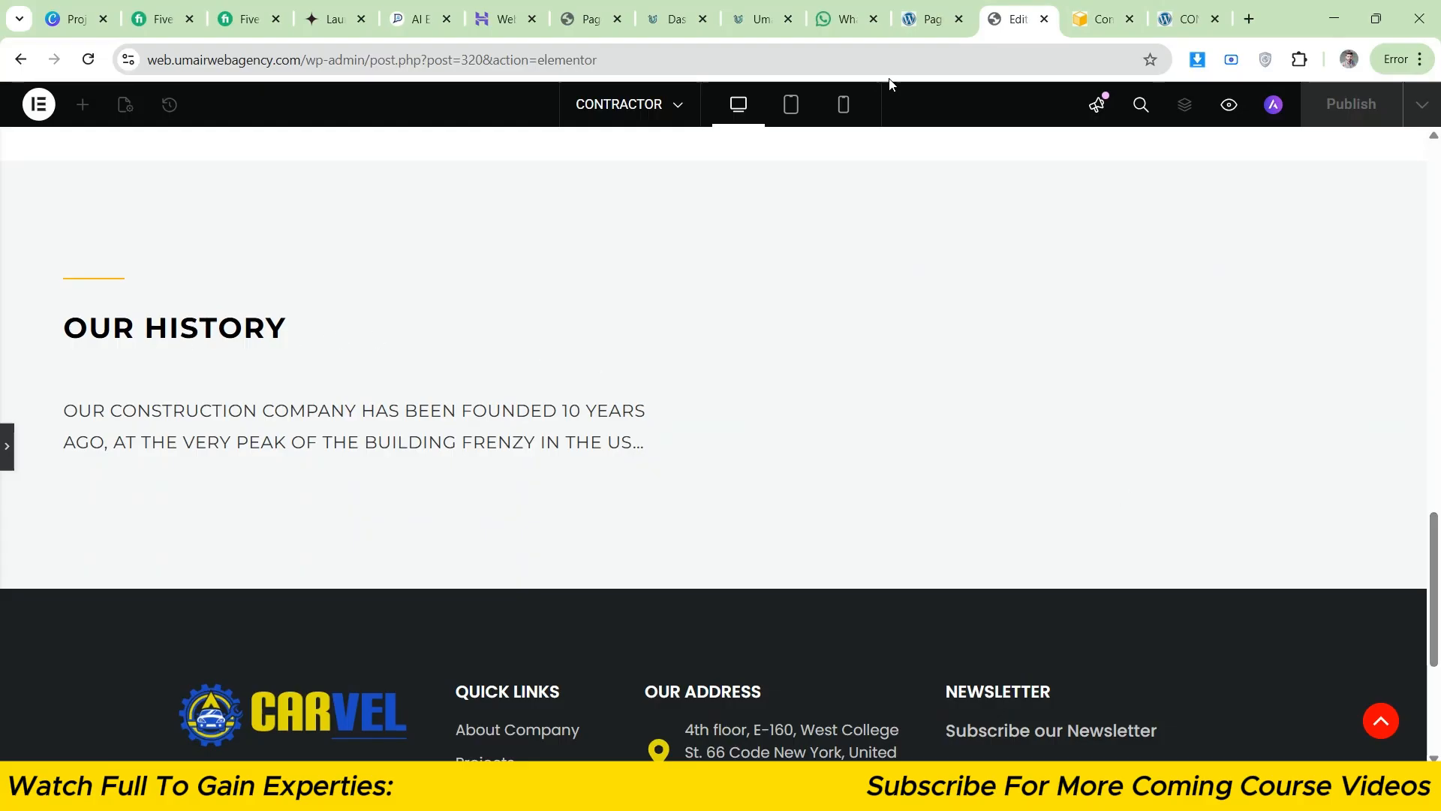
click(1103, 19)
click(1017, 19)
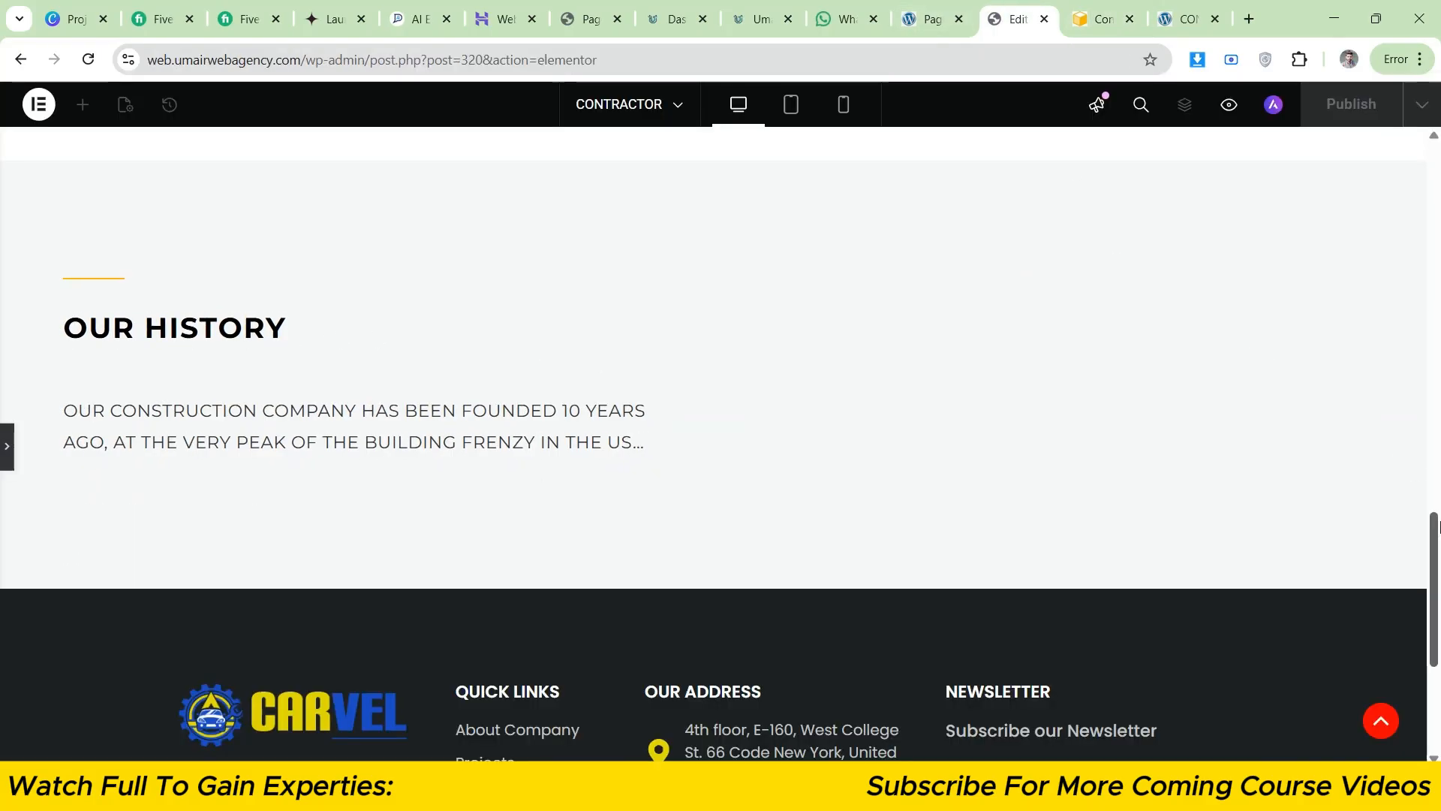
drag(1439, 526, 1440, 527)
click(1104, 19)
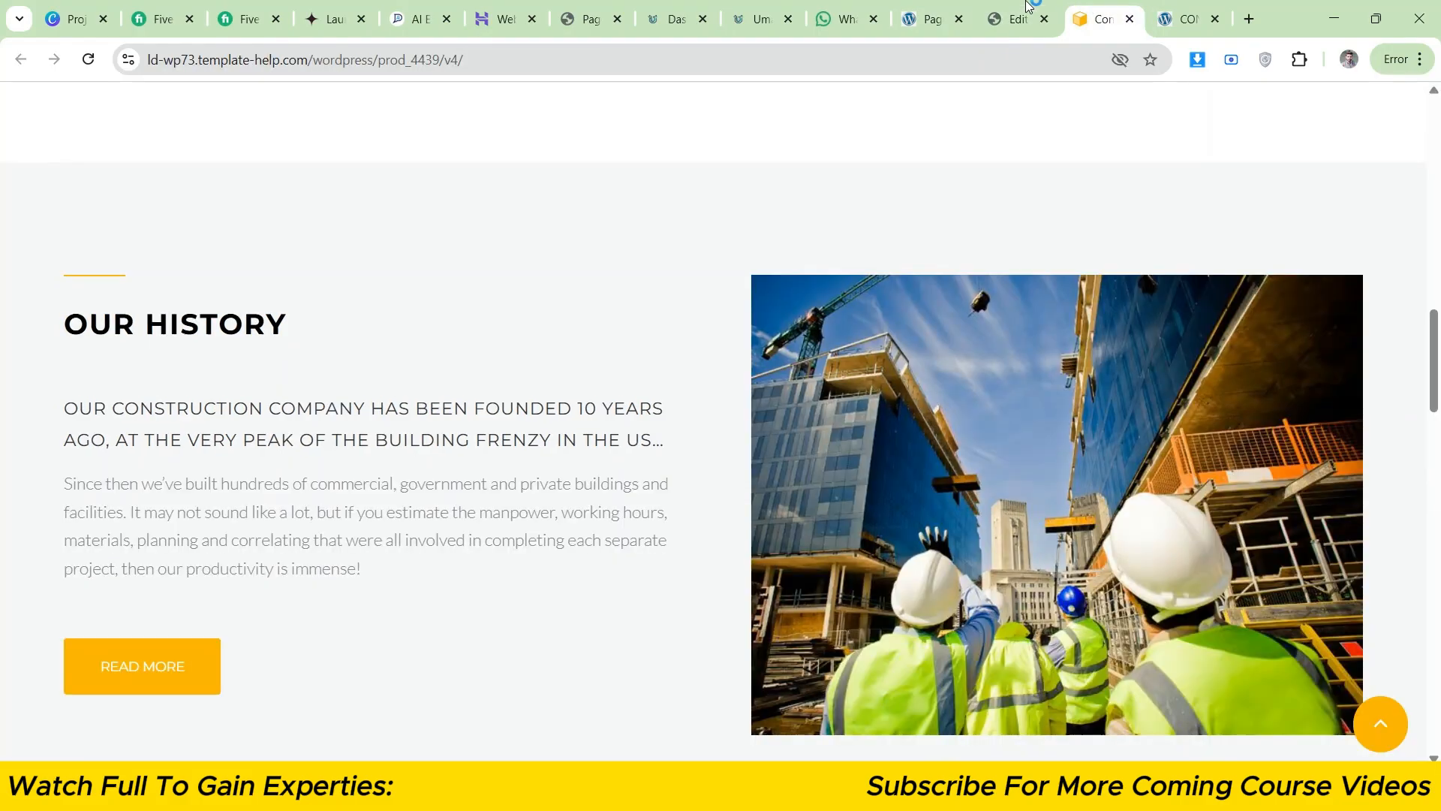
click(1022, 11)
click(1097, 15)
click(994, 18)
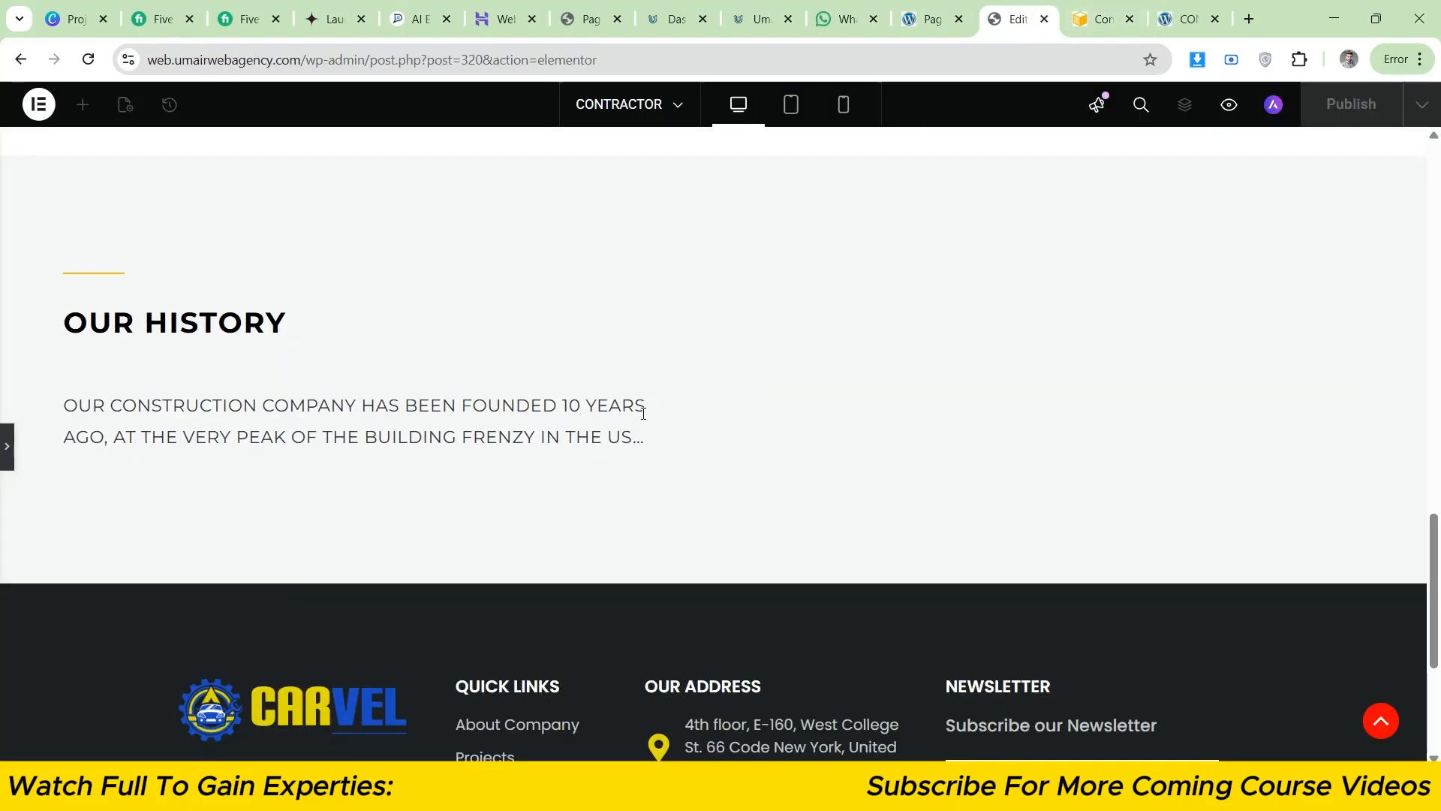
click(1092, 6)
click(999, 18)
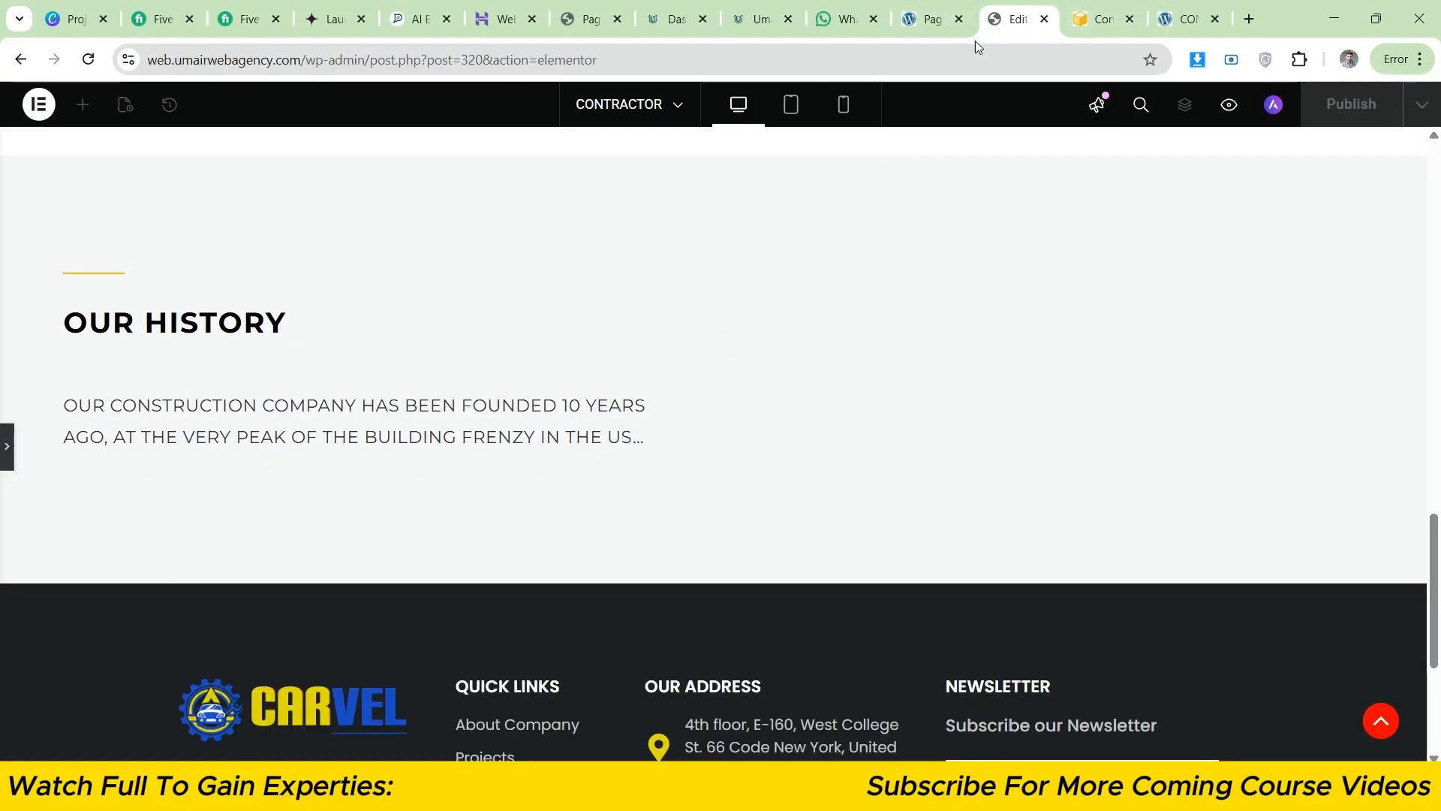
- Set the intro paragraph's right margin back to 0 px
click(7, 451)
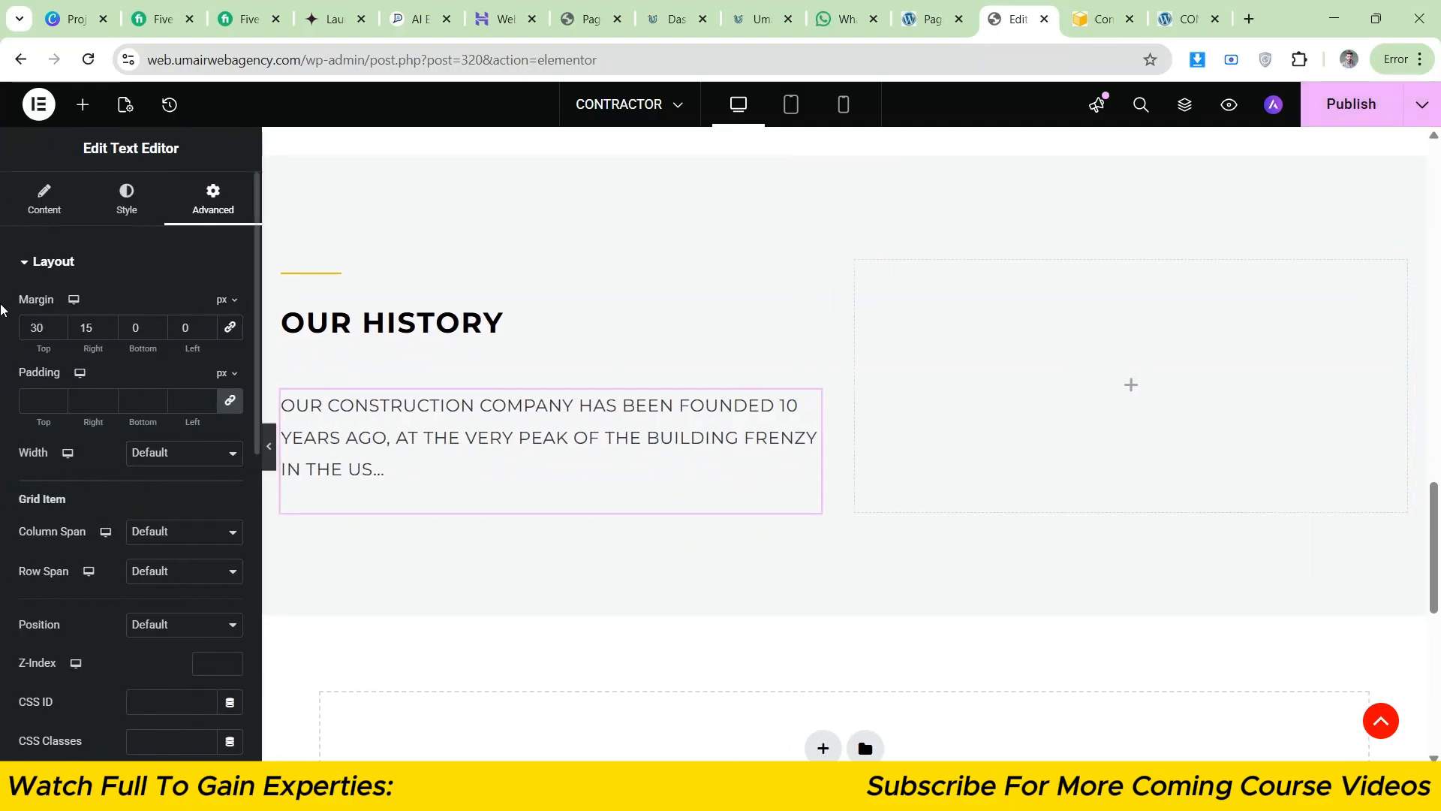
click(108, 331)
click(108, 331)
click(108, 331)
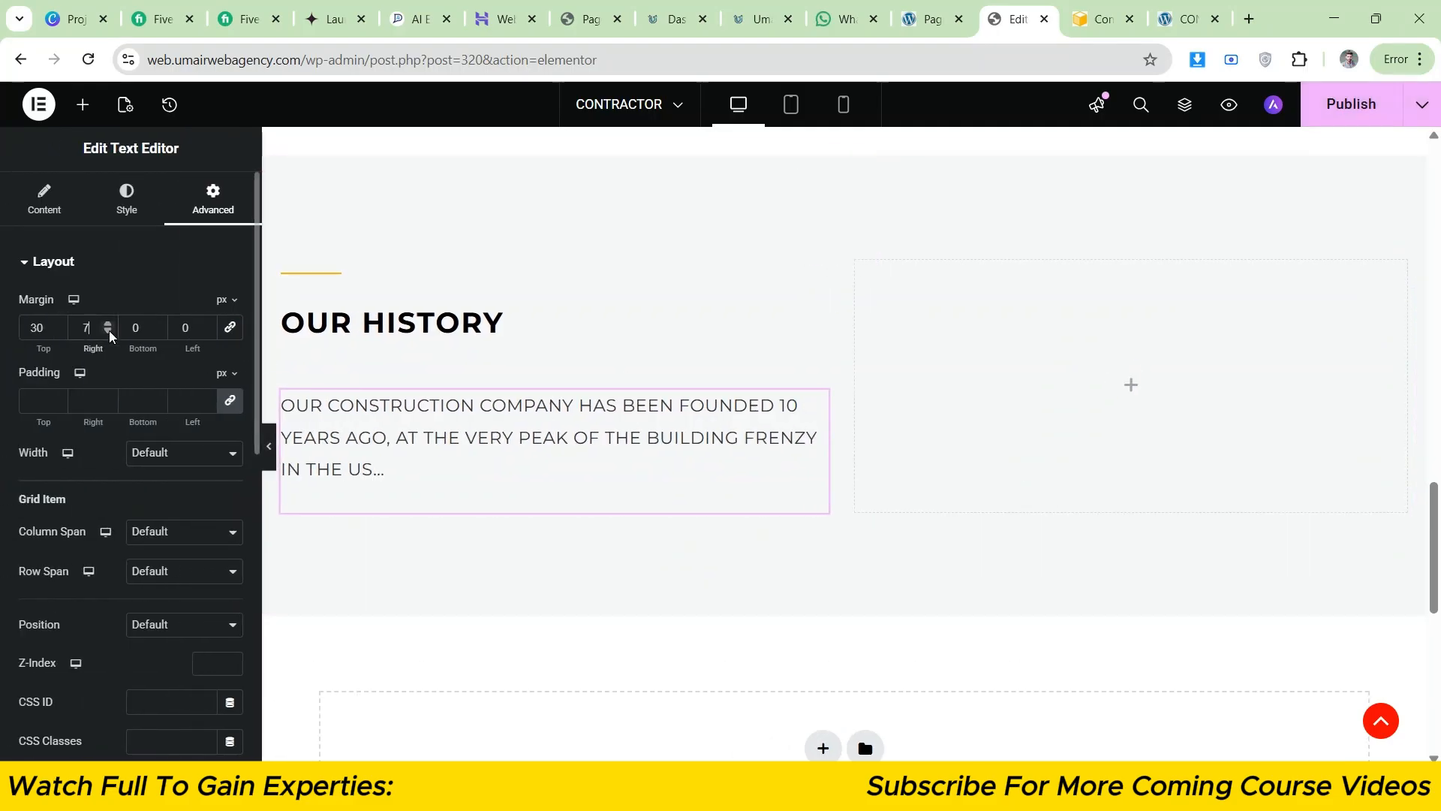
- Set the intro paragraph's letter spacing to 1 px and compare its line widths with the reference
click(126, 199)
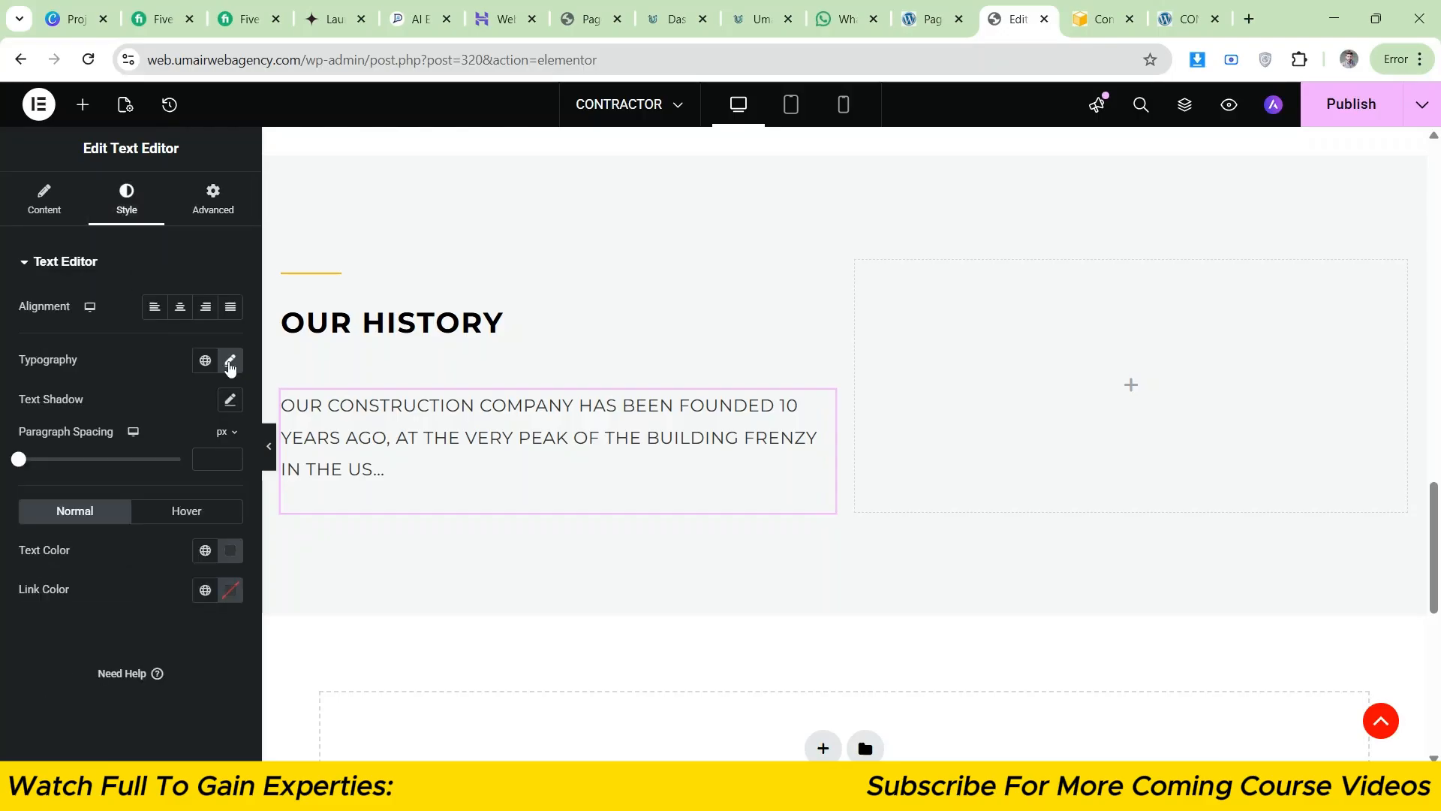
click(228, 360)
scroll(195, 616, down, 1)
click(218, 677)
click(218, 677)
click(218, 676)
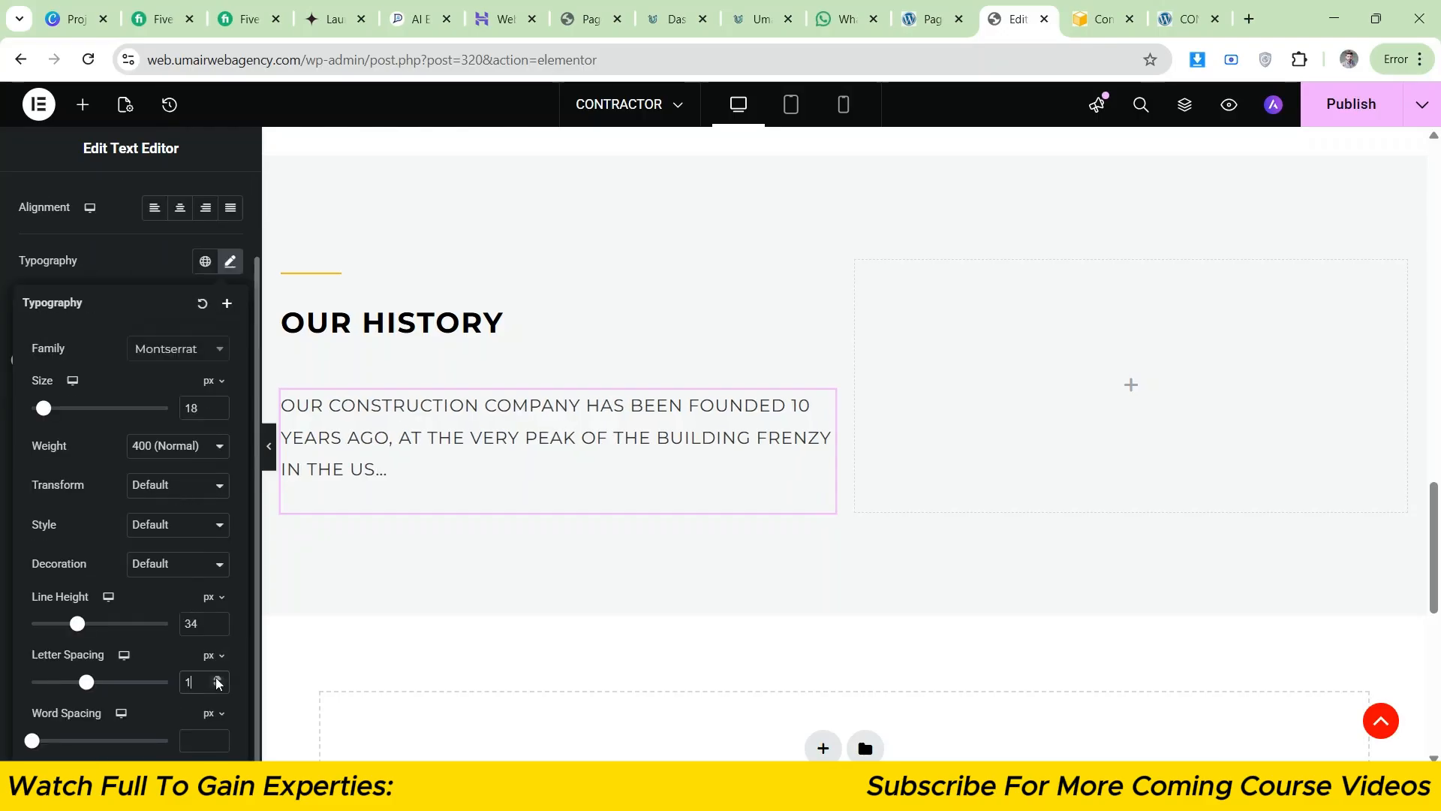
click(269, 446)
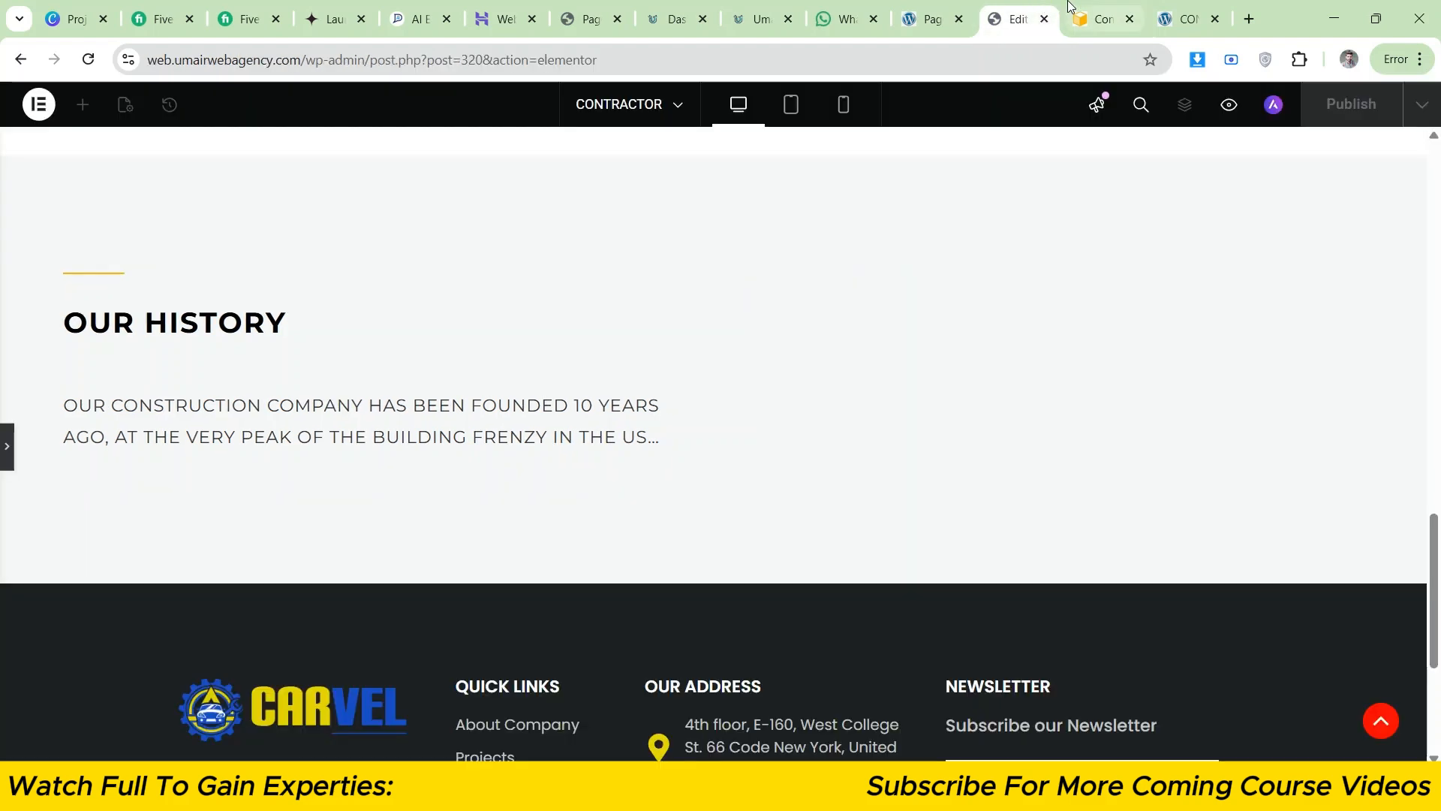
click(1073, 11)
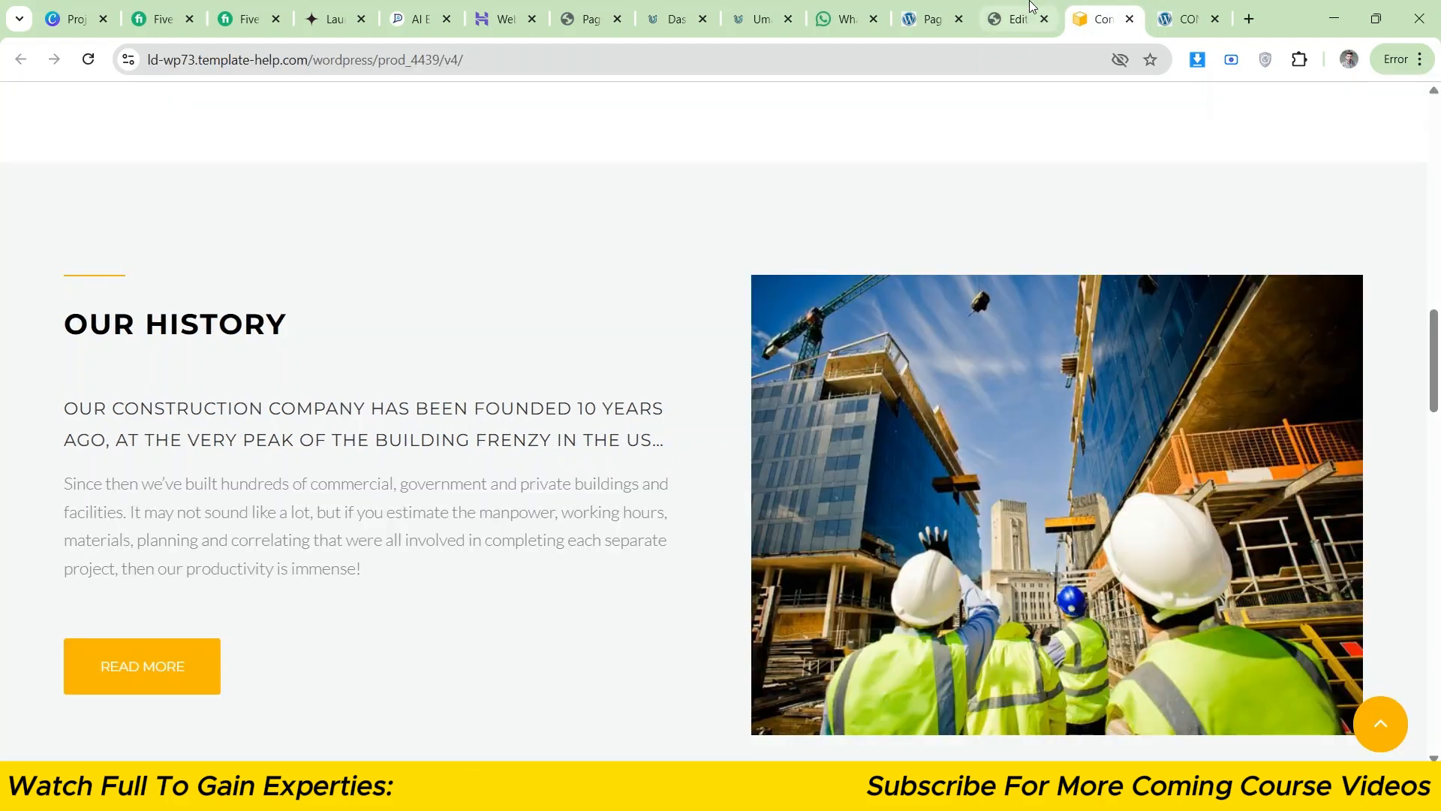
click(1015, 19)
- Raise the intro paragraph's top margin by 5 px and preview the section
click(4, 465)
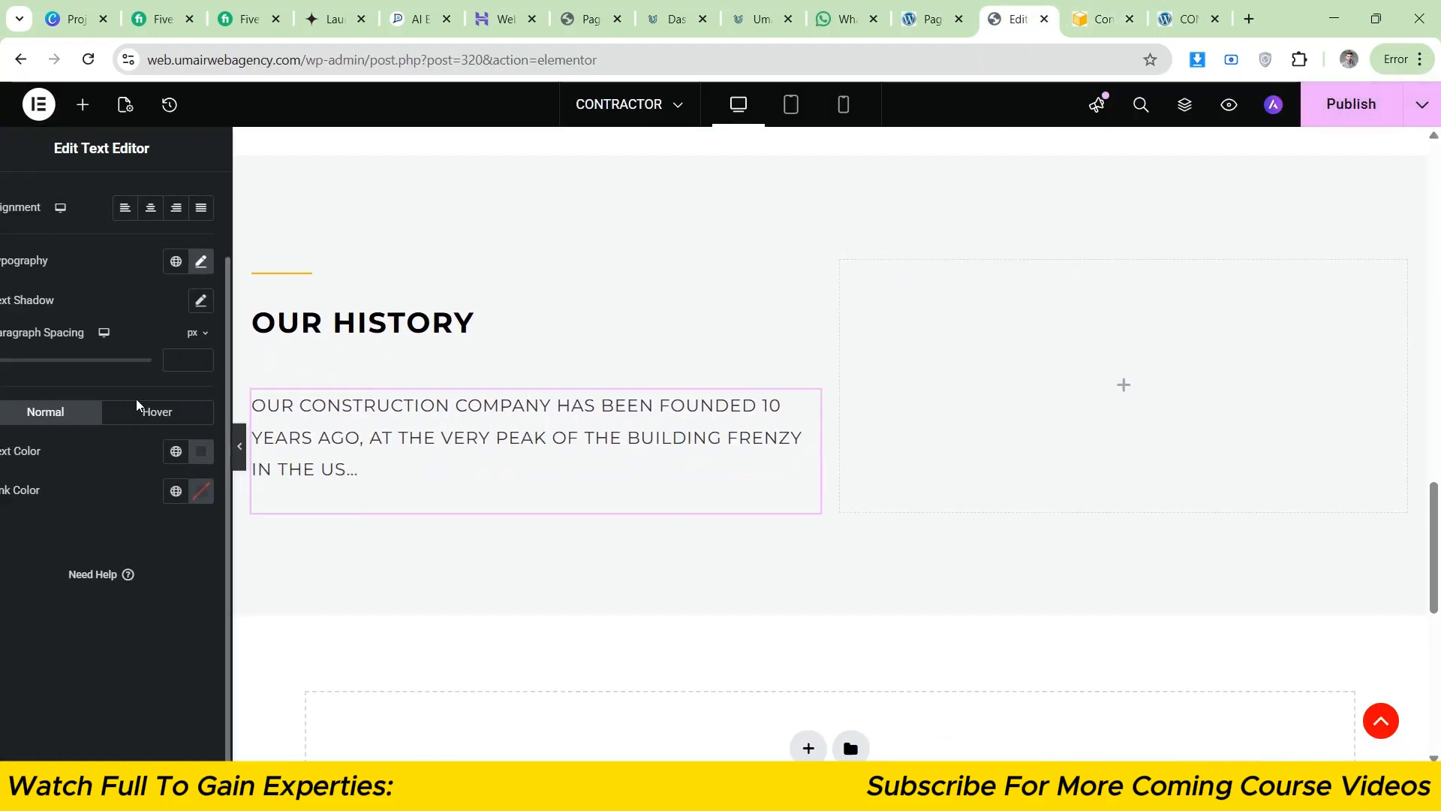
scroll(210, 255, up, 3)
click(213, 199)
click(58, 324)
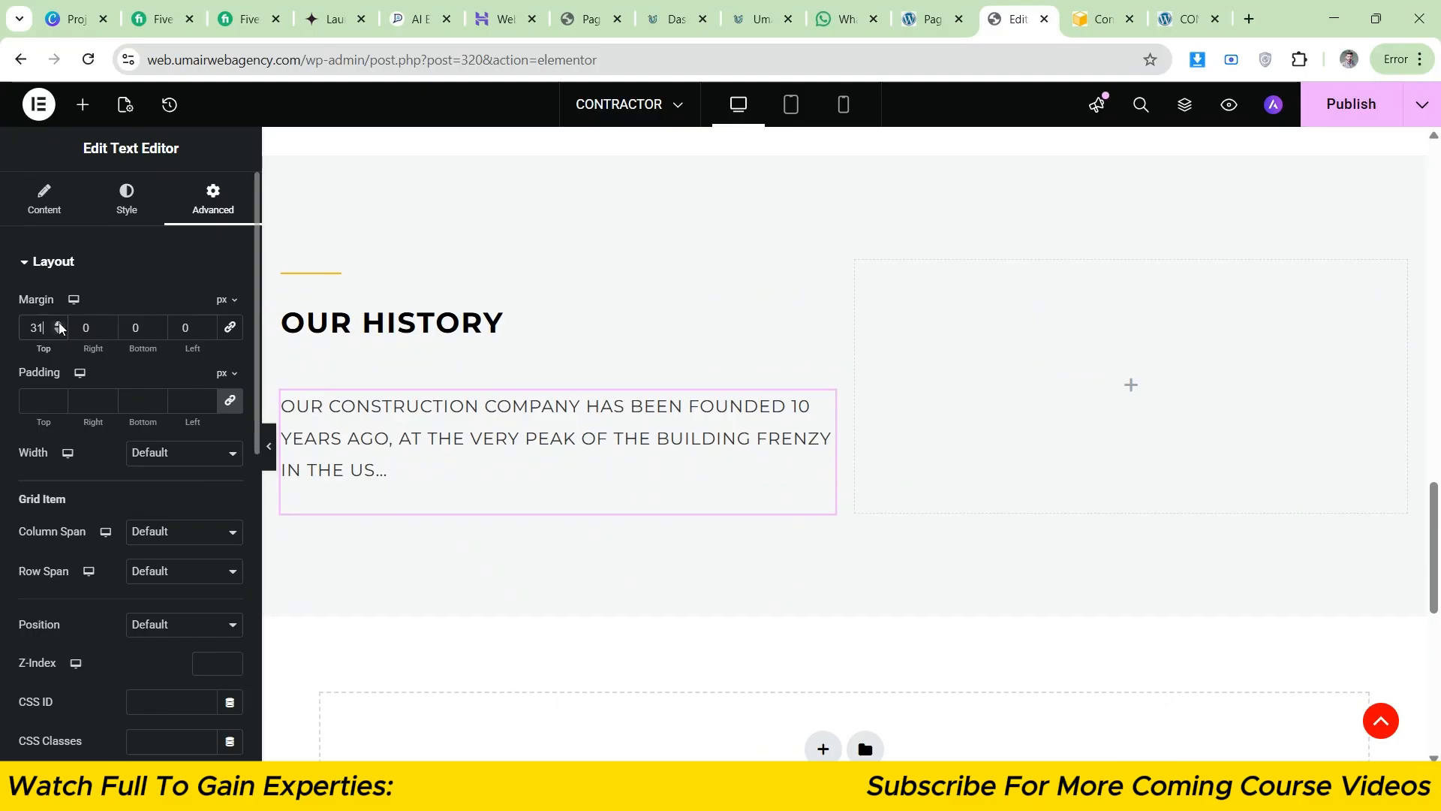
click(58, 324)
click(58, 324)
click(58, 325)
click(58, 324)
click(269, 448)
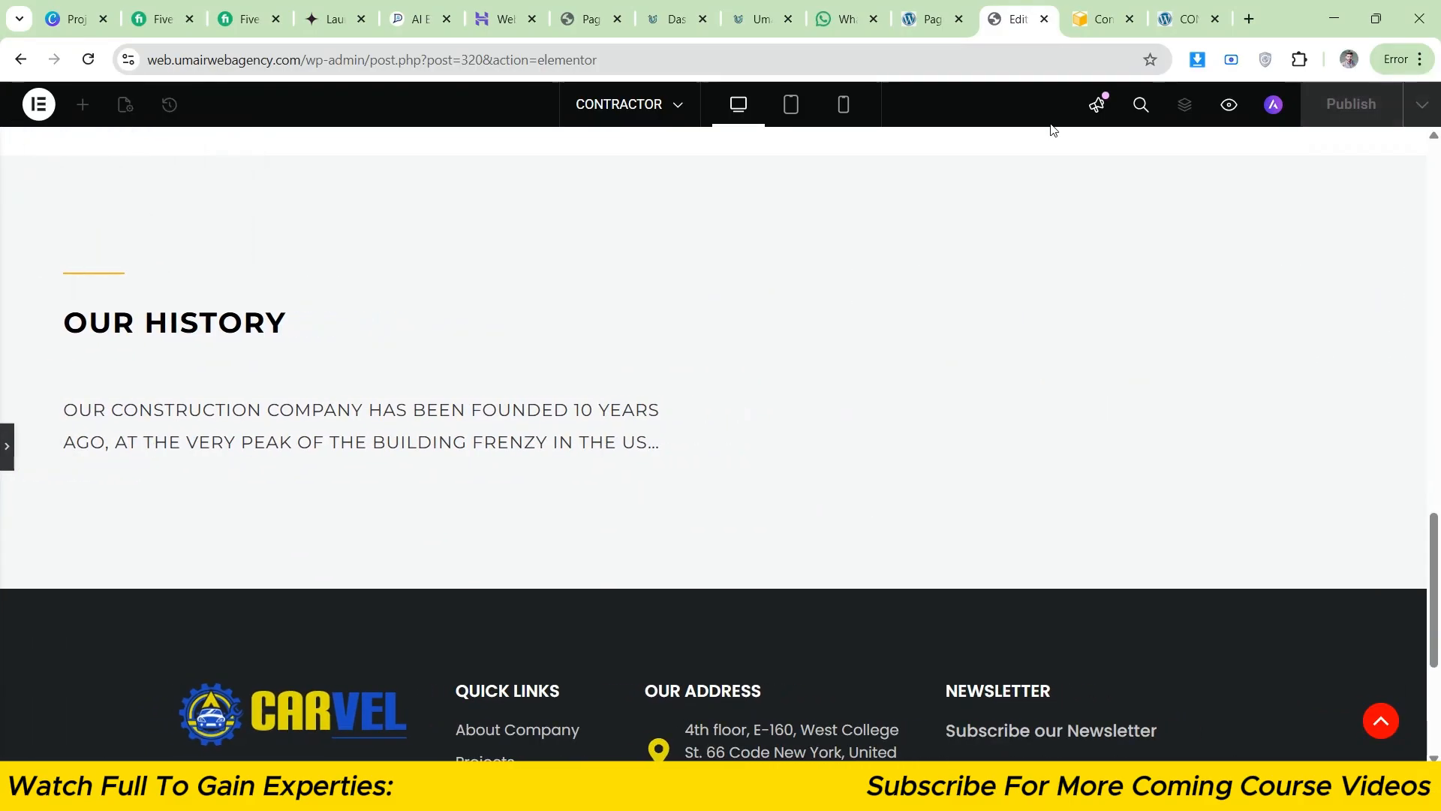
- Compare the previewed divider, heading and intro paragraph positions with the reference's Our History section
click(1086, 9)
click(1045, 6)
click(1081, 9)
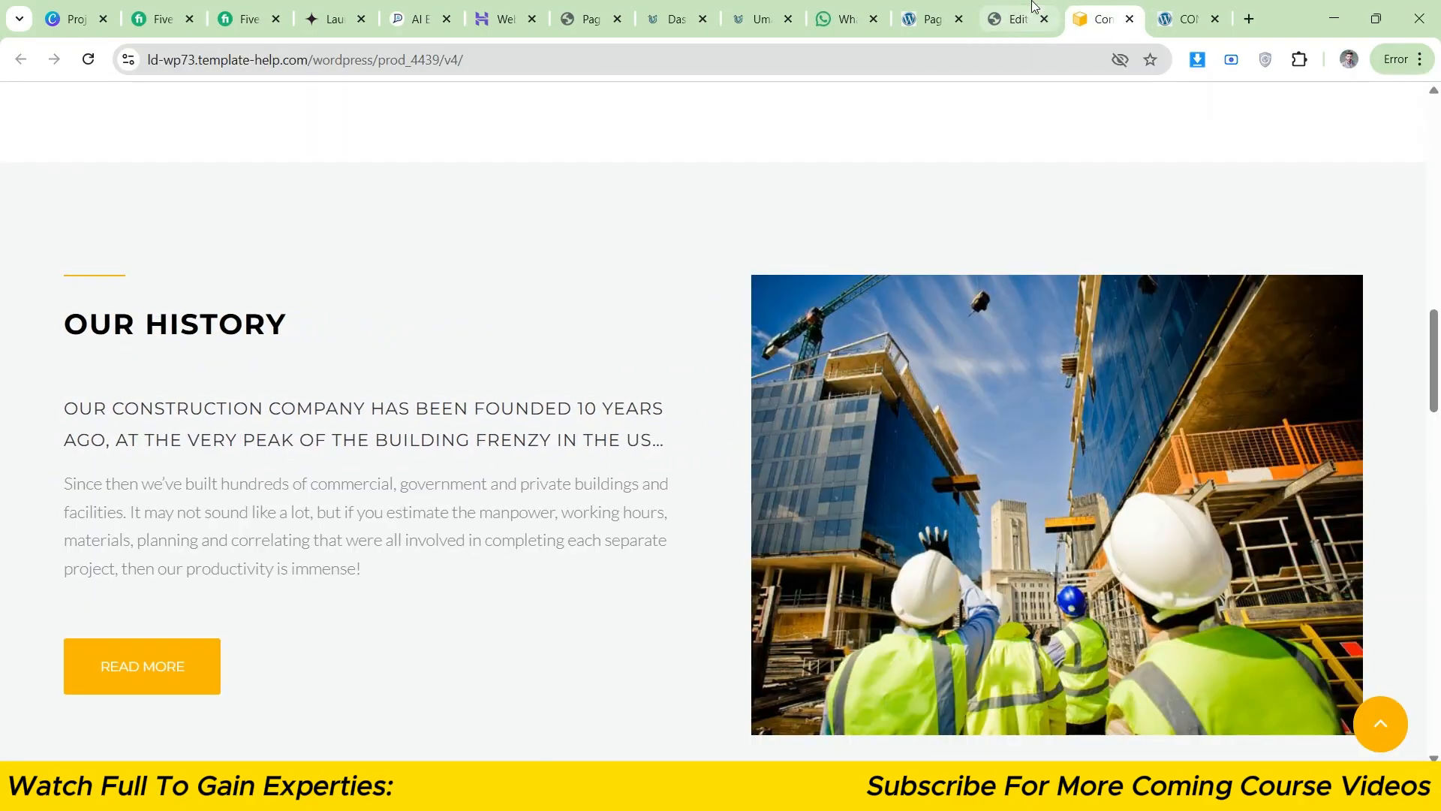
click(1035, 9)
click(1081, 9)
click(1043, 12)
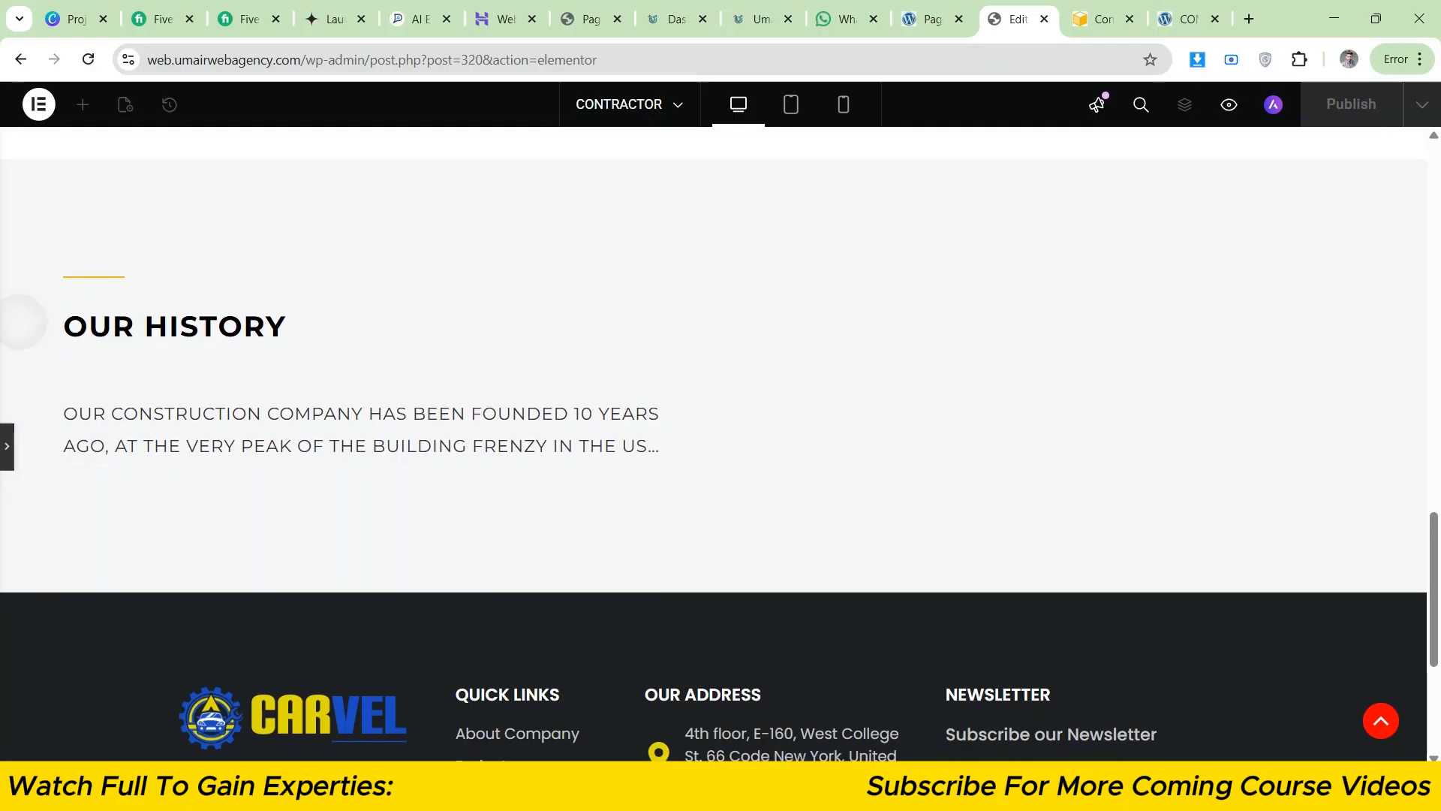
click(1088, 11)
click(1033, 6)
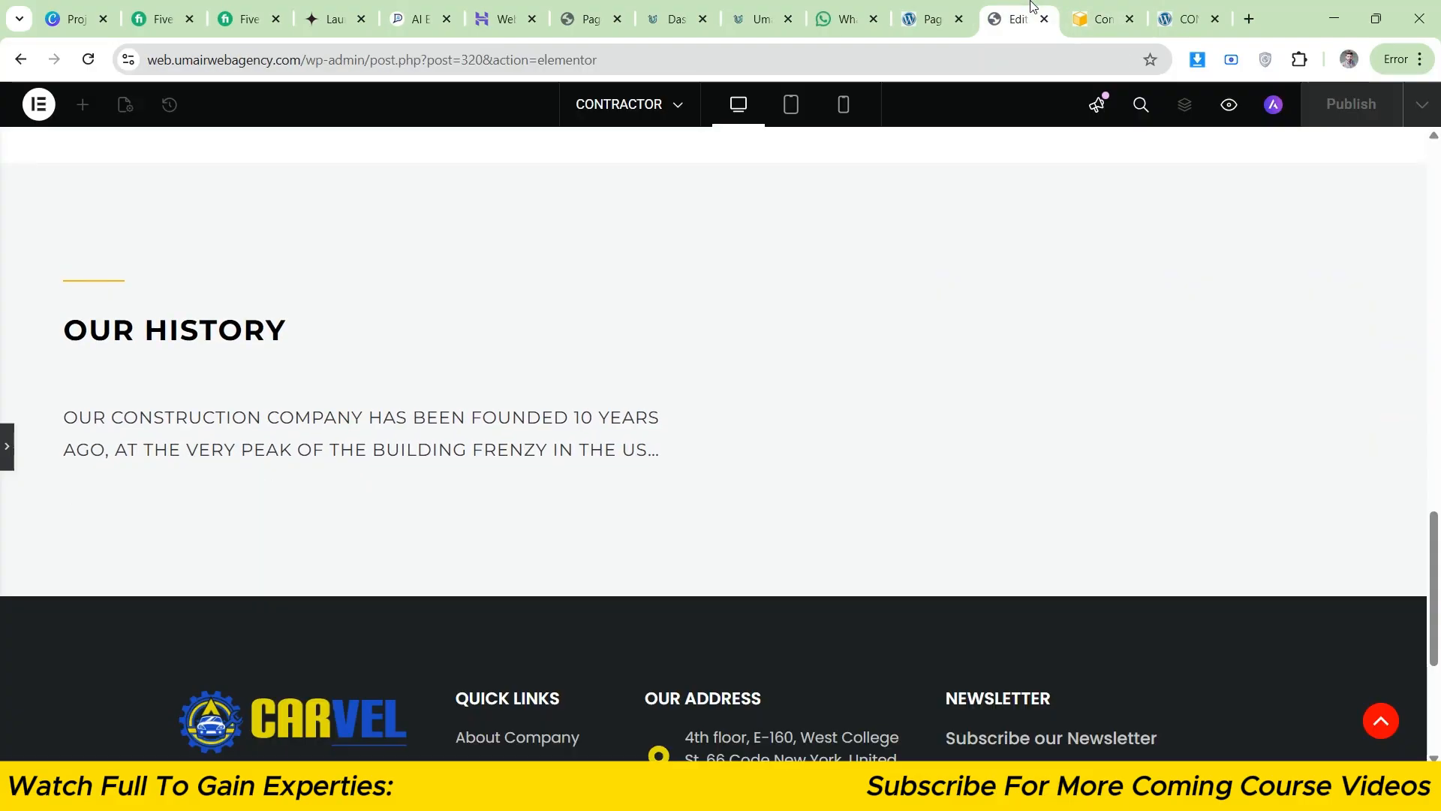
double_click(86, 417)
right_click(86, 417)
click(441, 360)
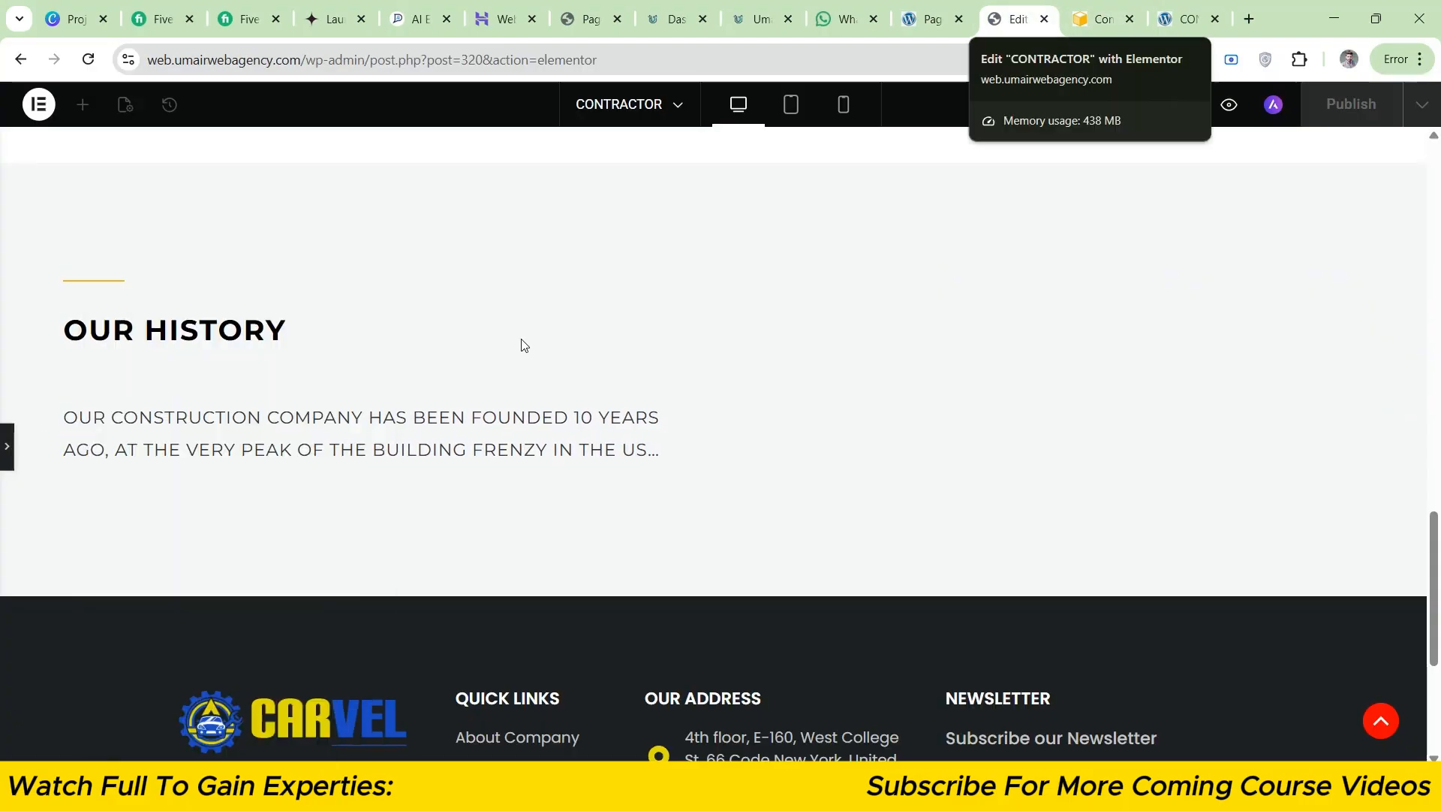
double_click(186, 418)
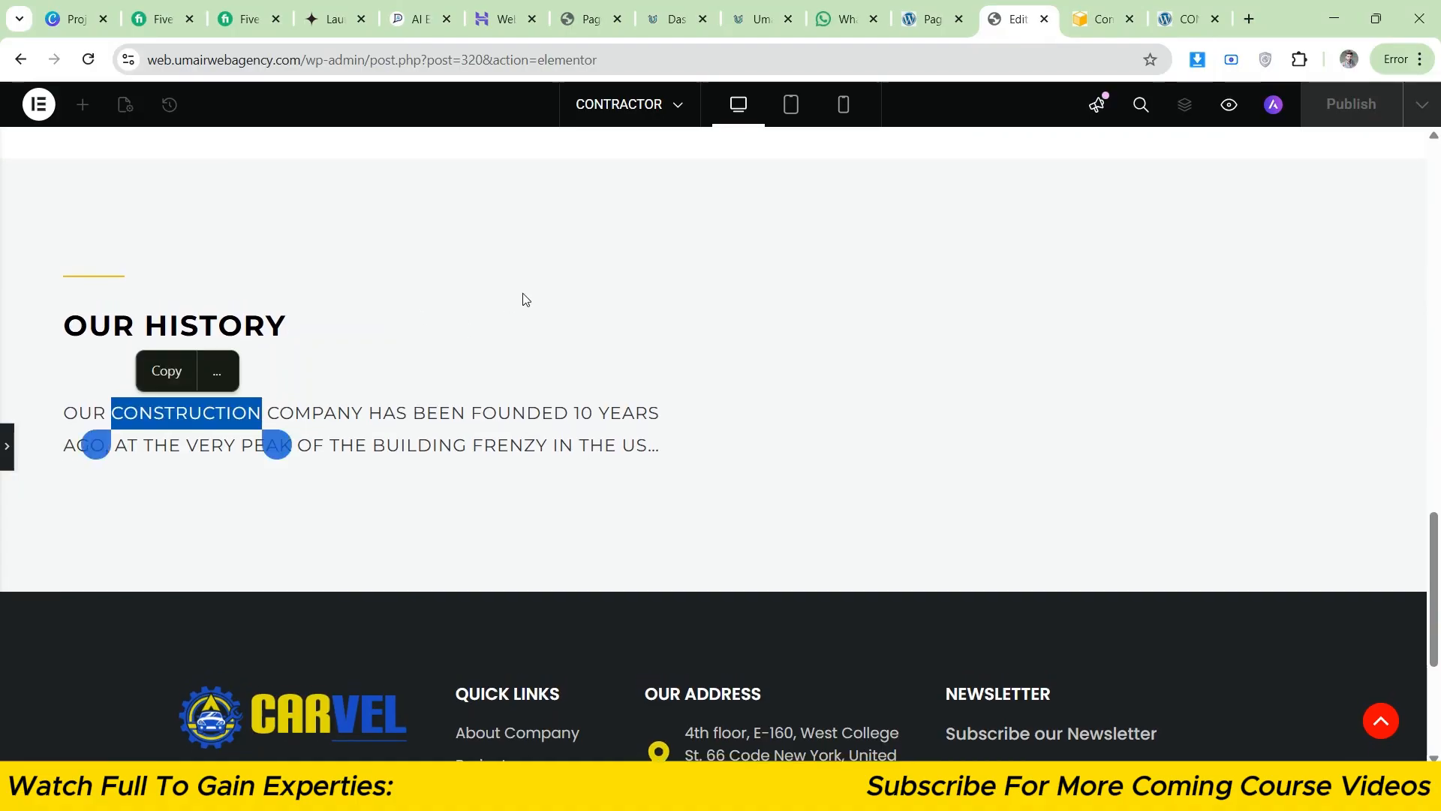
click(569, 281)
click(1089, 11)
click(1031, 5)
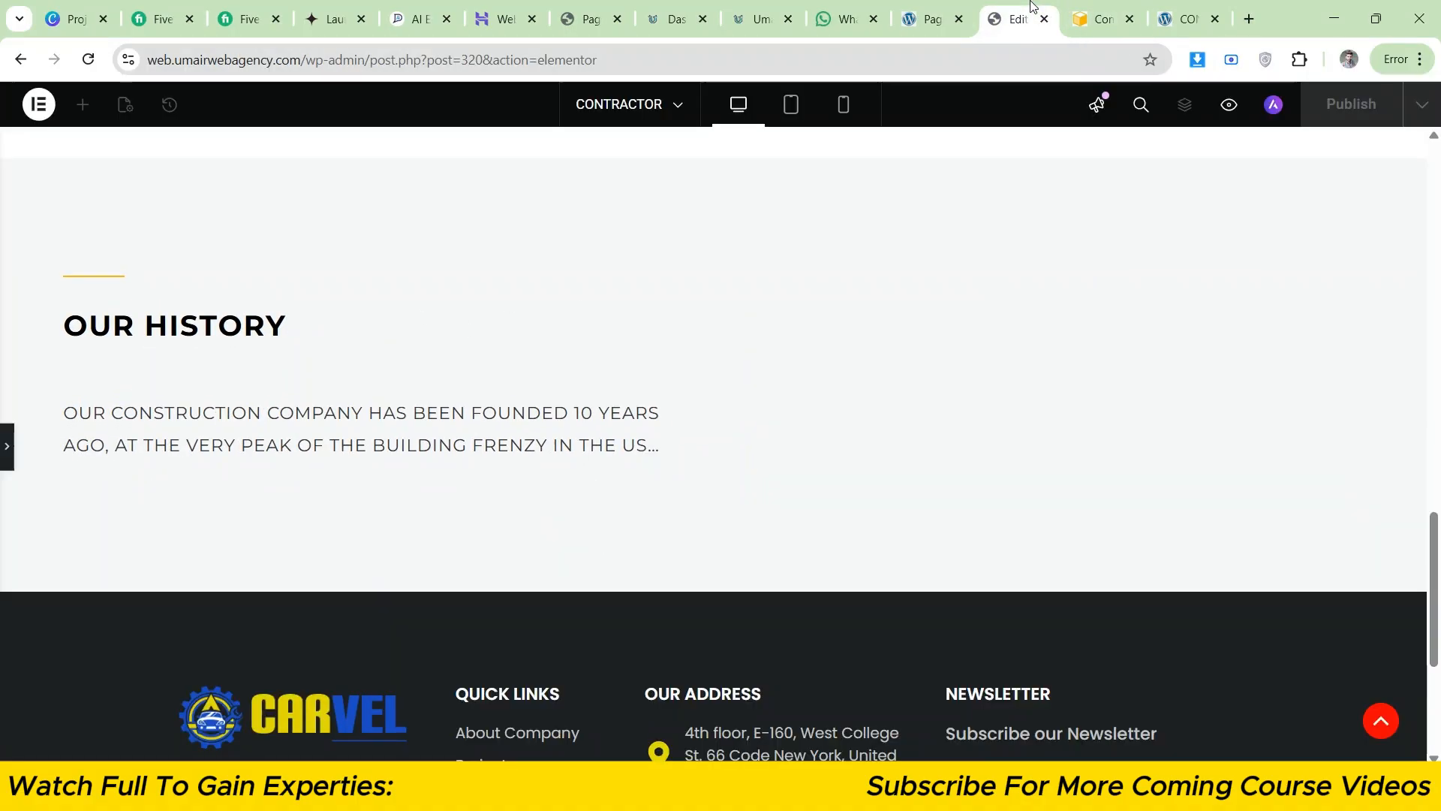
key(ctrl+Tab)
key(ctrl+shift+Tab)
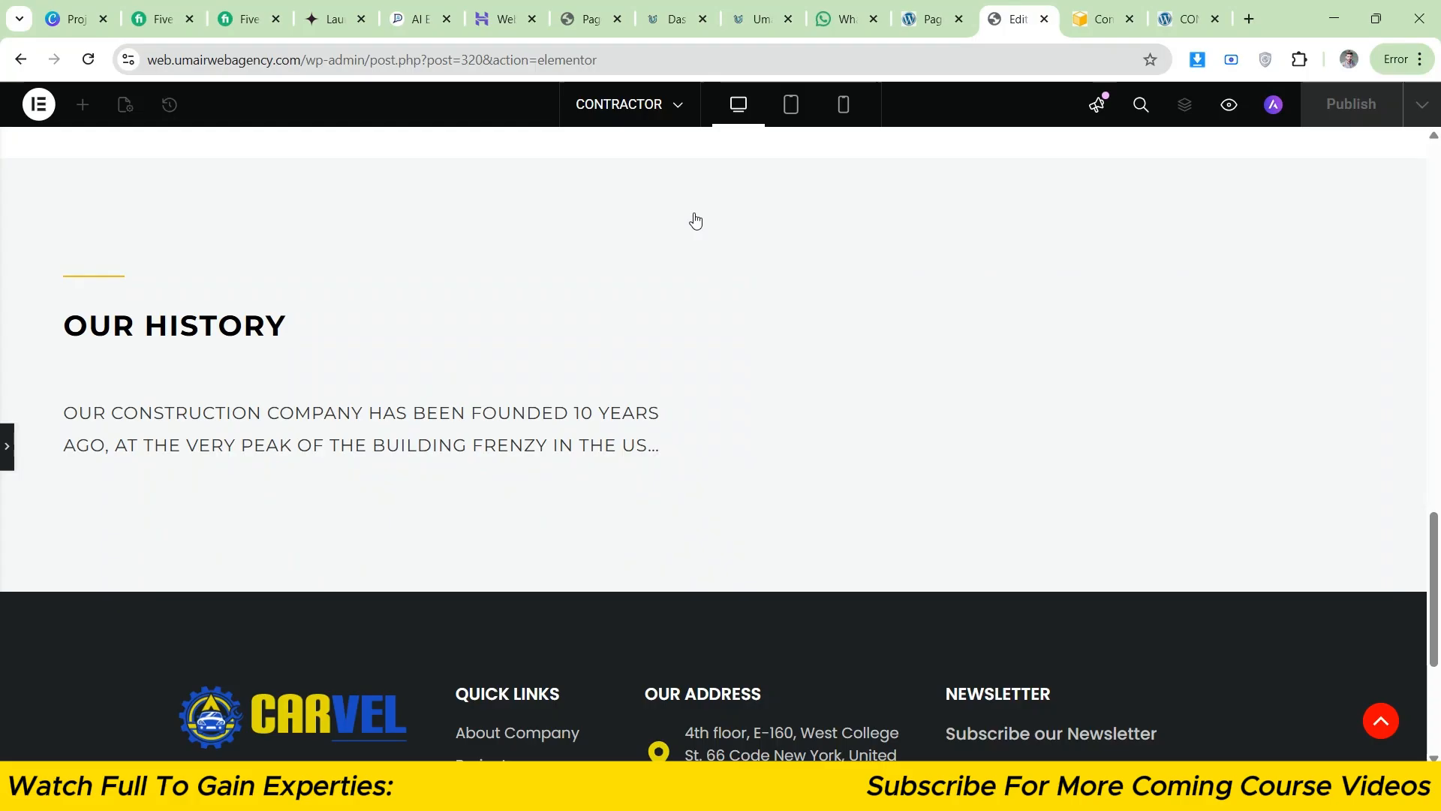
- Set the intro paragraph's top margin to 32 px and compare its vertical position with the reference
click(4, 448)
click(57, 332)
click(57, 332)
click(57, 332)
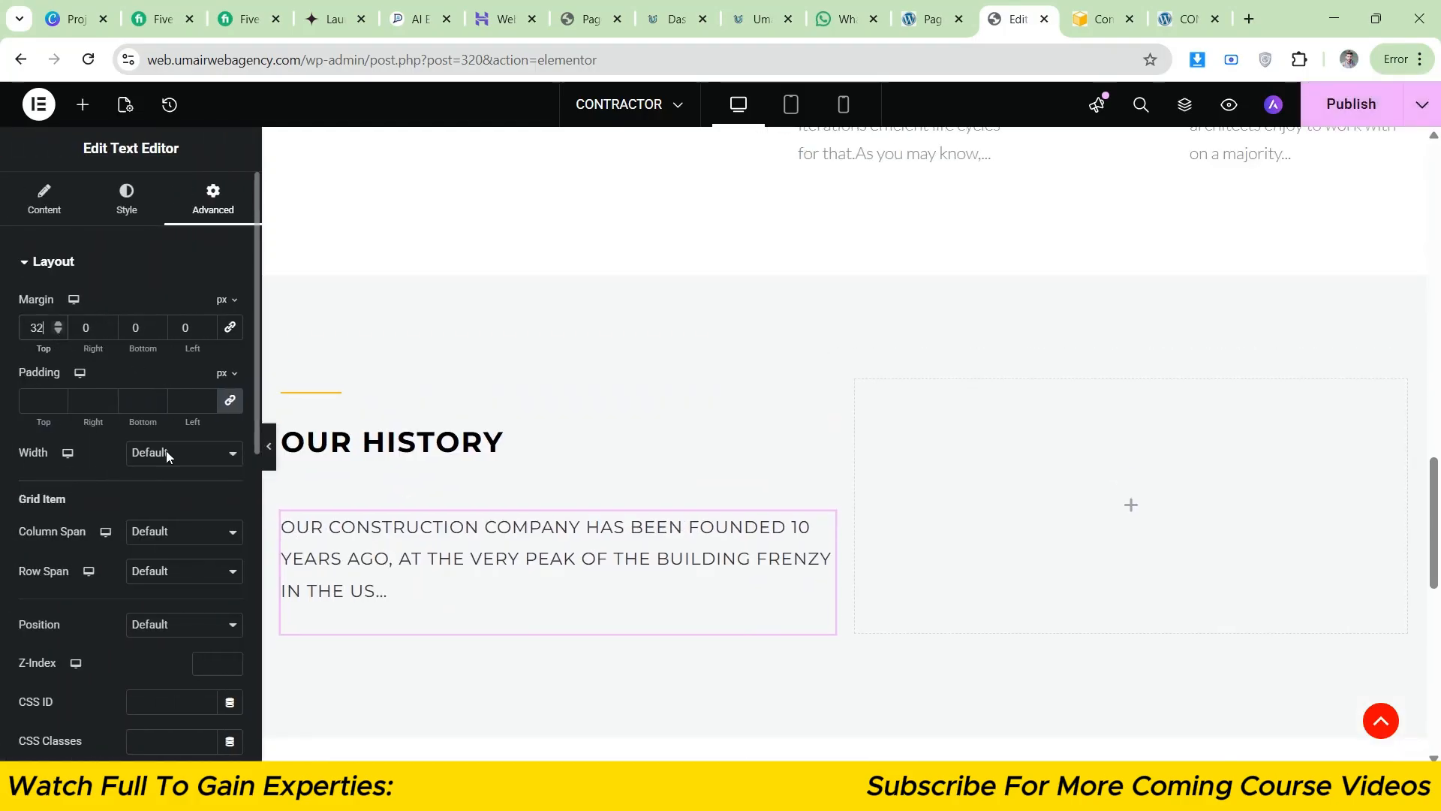
click(269, 446)
click(1078, 6)
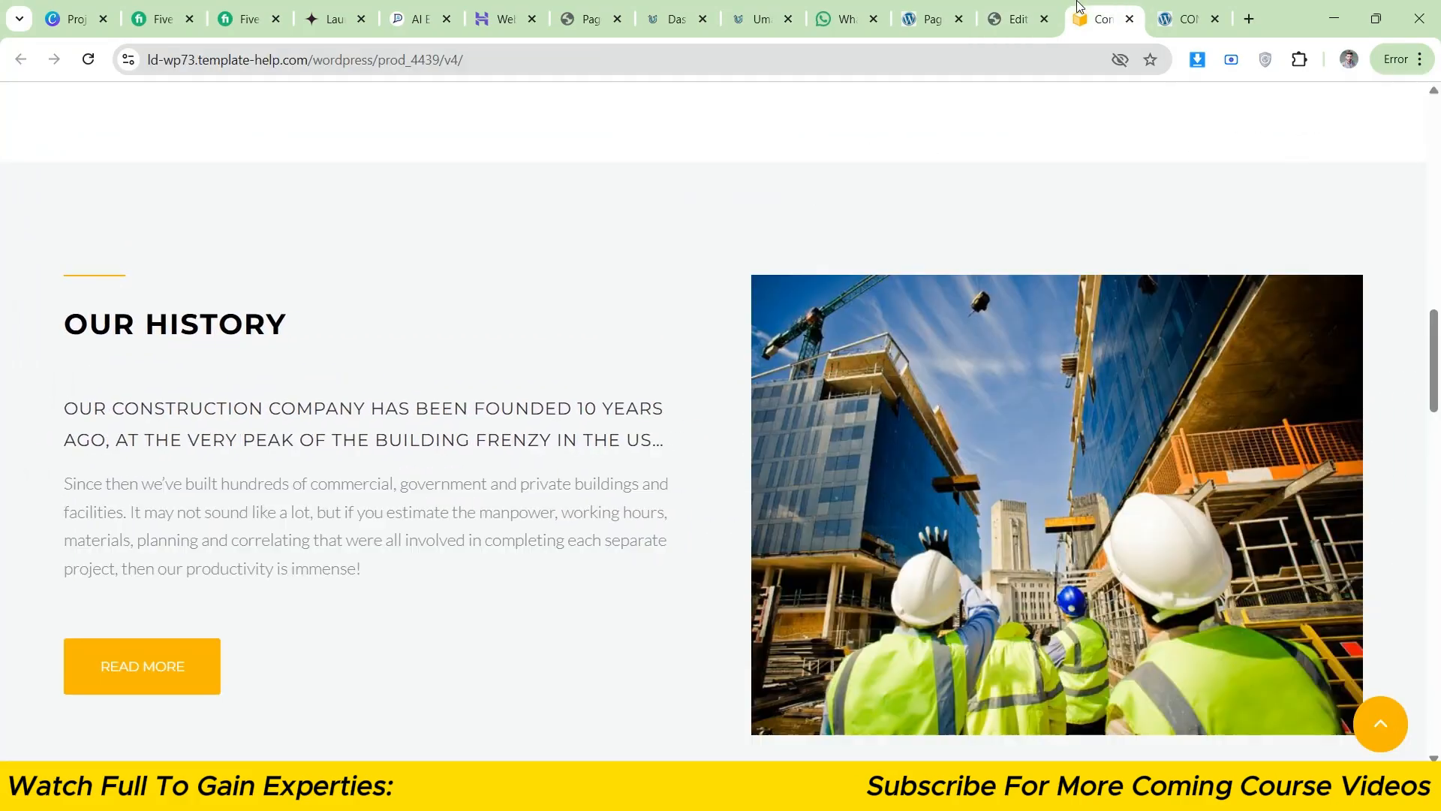
click(1034, 9)
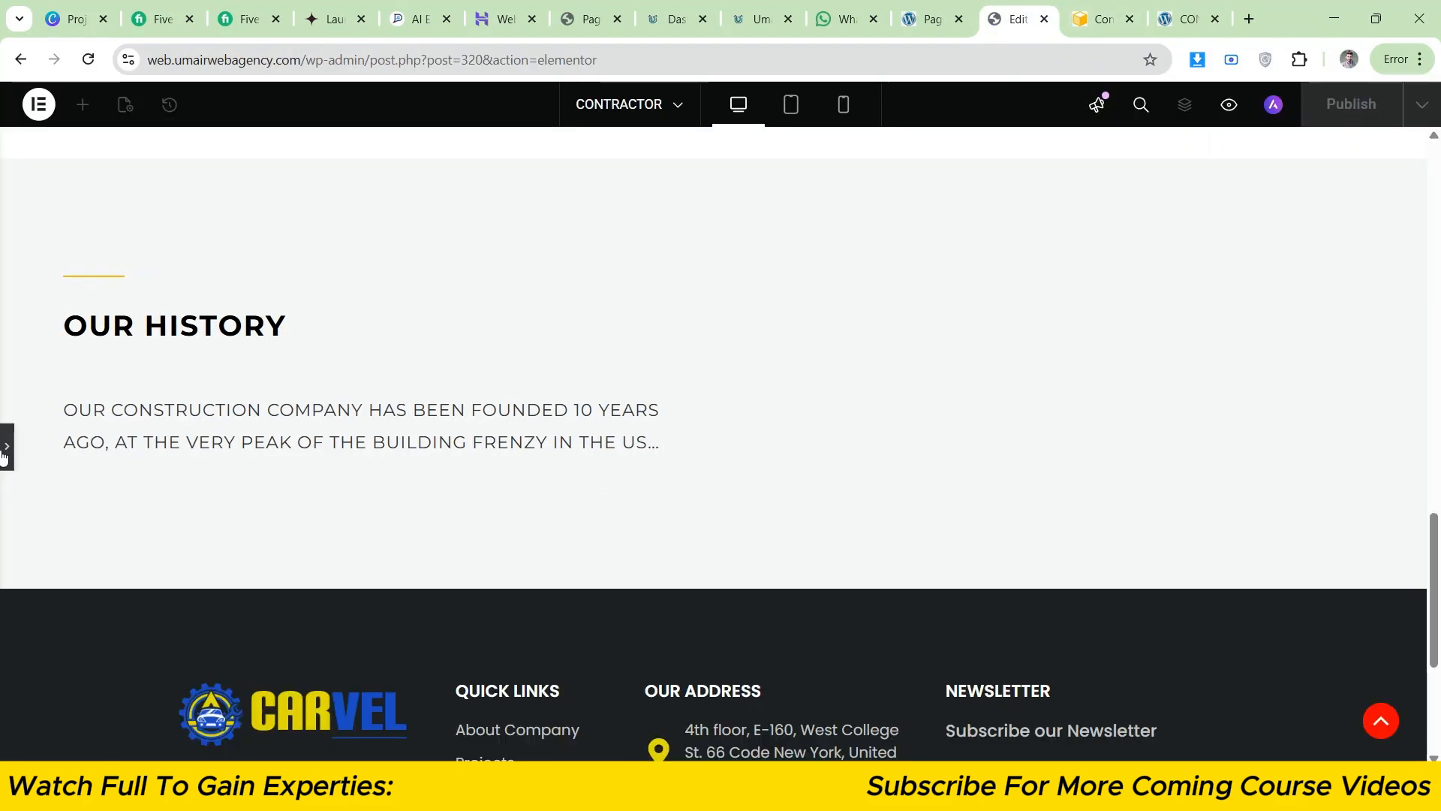
- Set the intro paragraph's letter spacing to 1.2 px and check the section against the reference
click(4, 448)
click(126, 199)
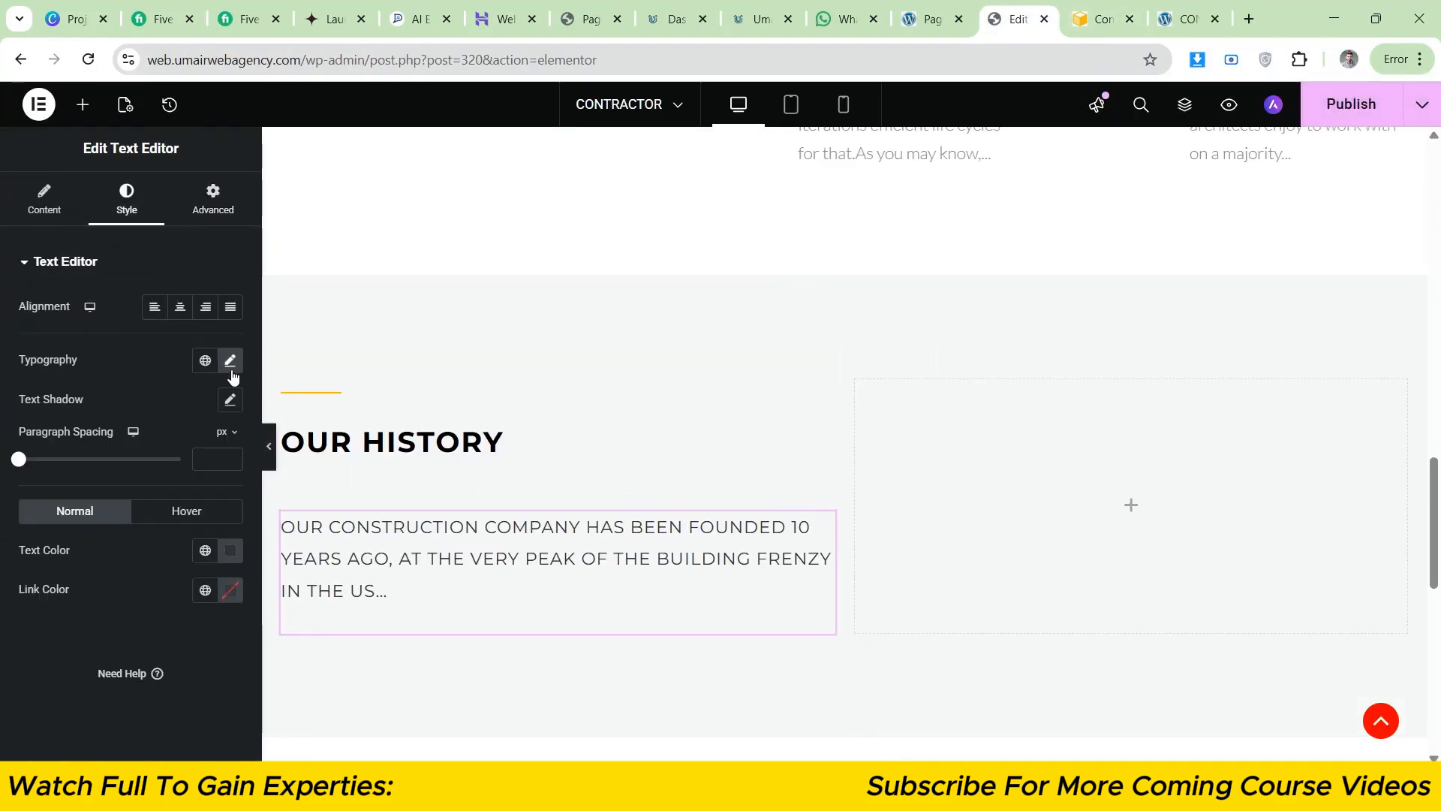
click(231, 361)
click(217, 681)
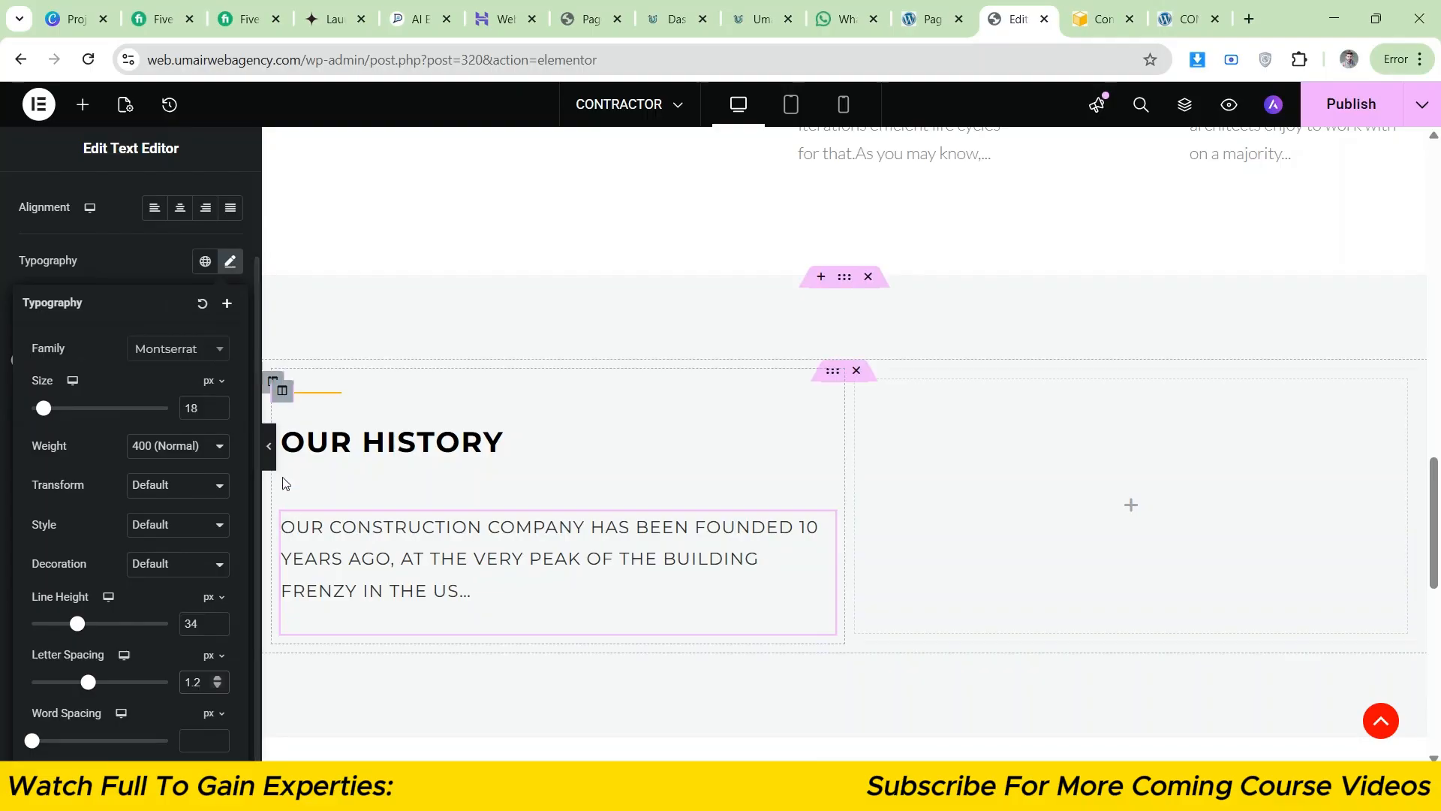
click(268, 447)
click(1081, 16)
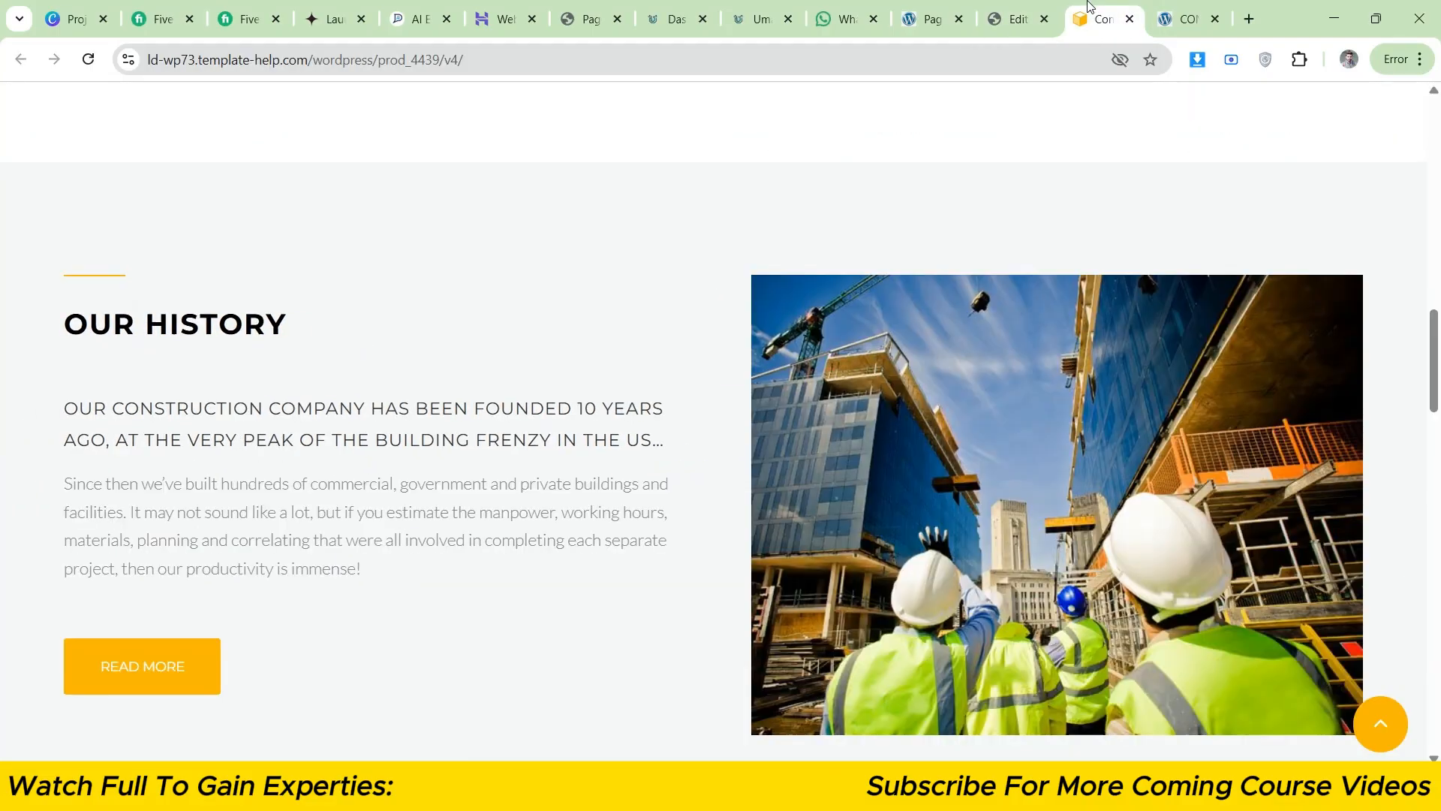
- Set the intro paragraph's letter spacing to 1.1 px and preview the section at full width
click(1018, 18)
click(7, 451)
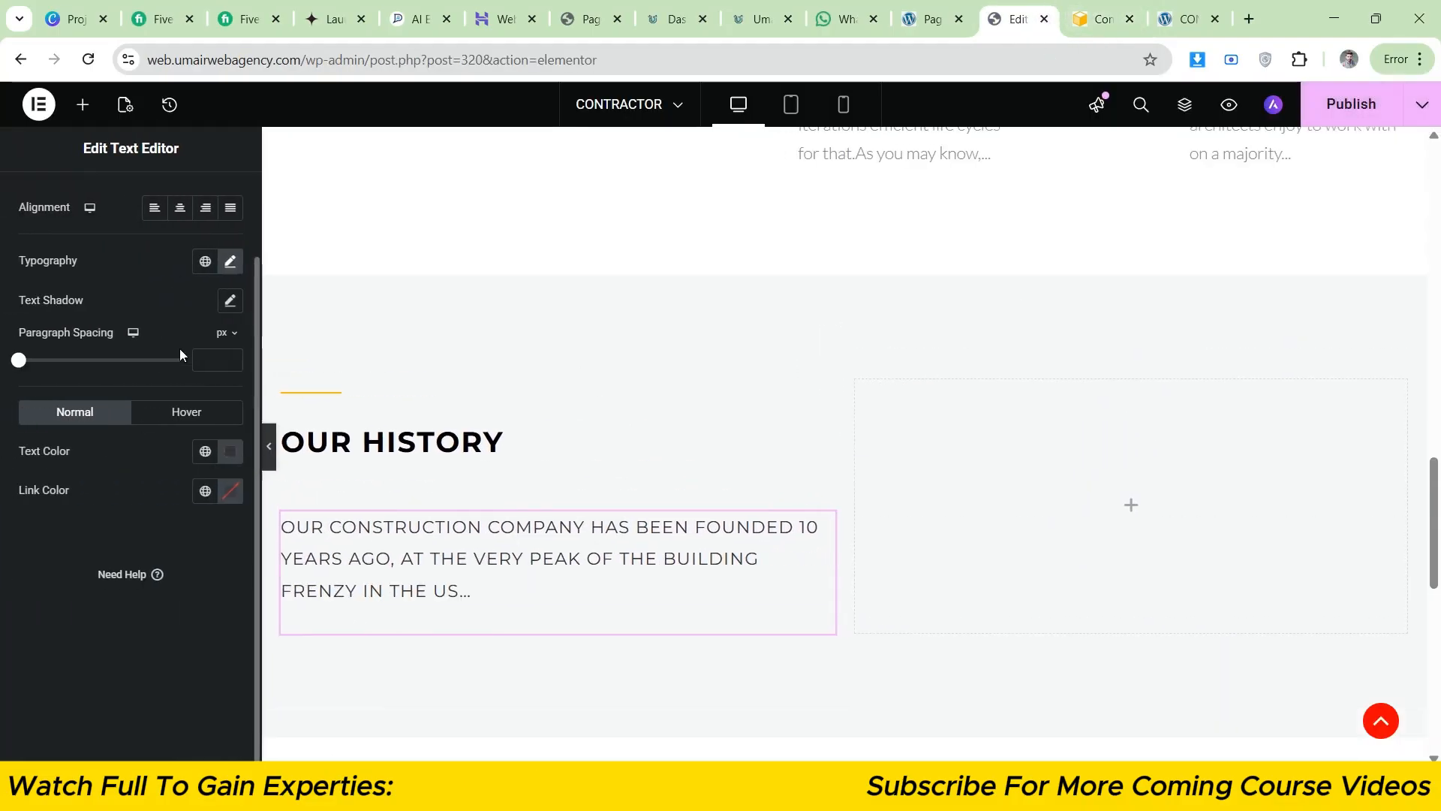
click(231, 263)
click(219, 679)
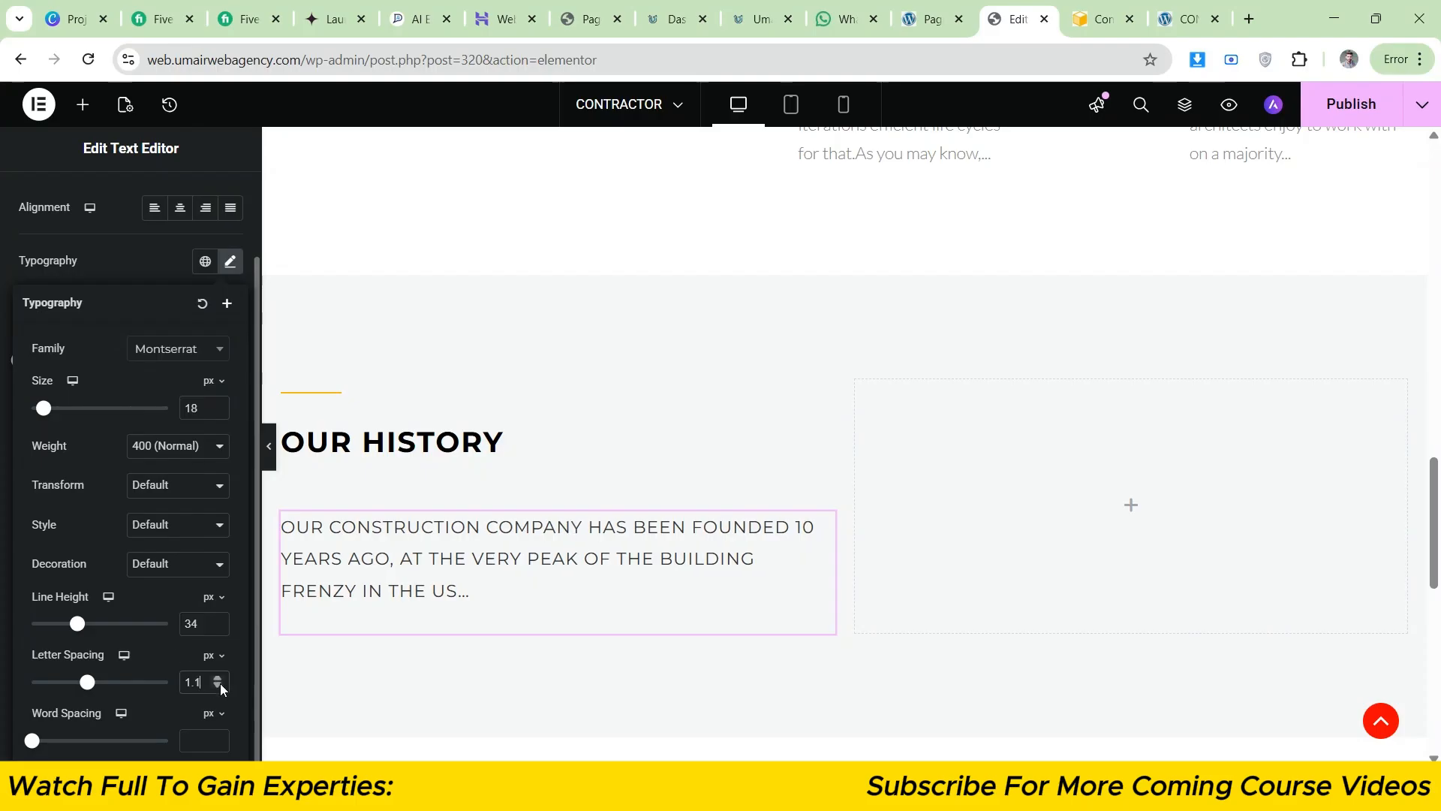
click(268, 446)
- Compare the previewed intro paragraph's line widths and vertical position with the reference's Our History section
click(1071, 7)
click(1049, 8)
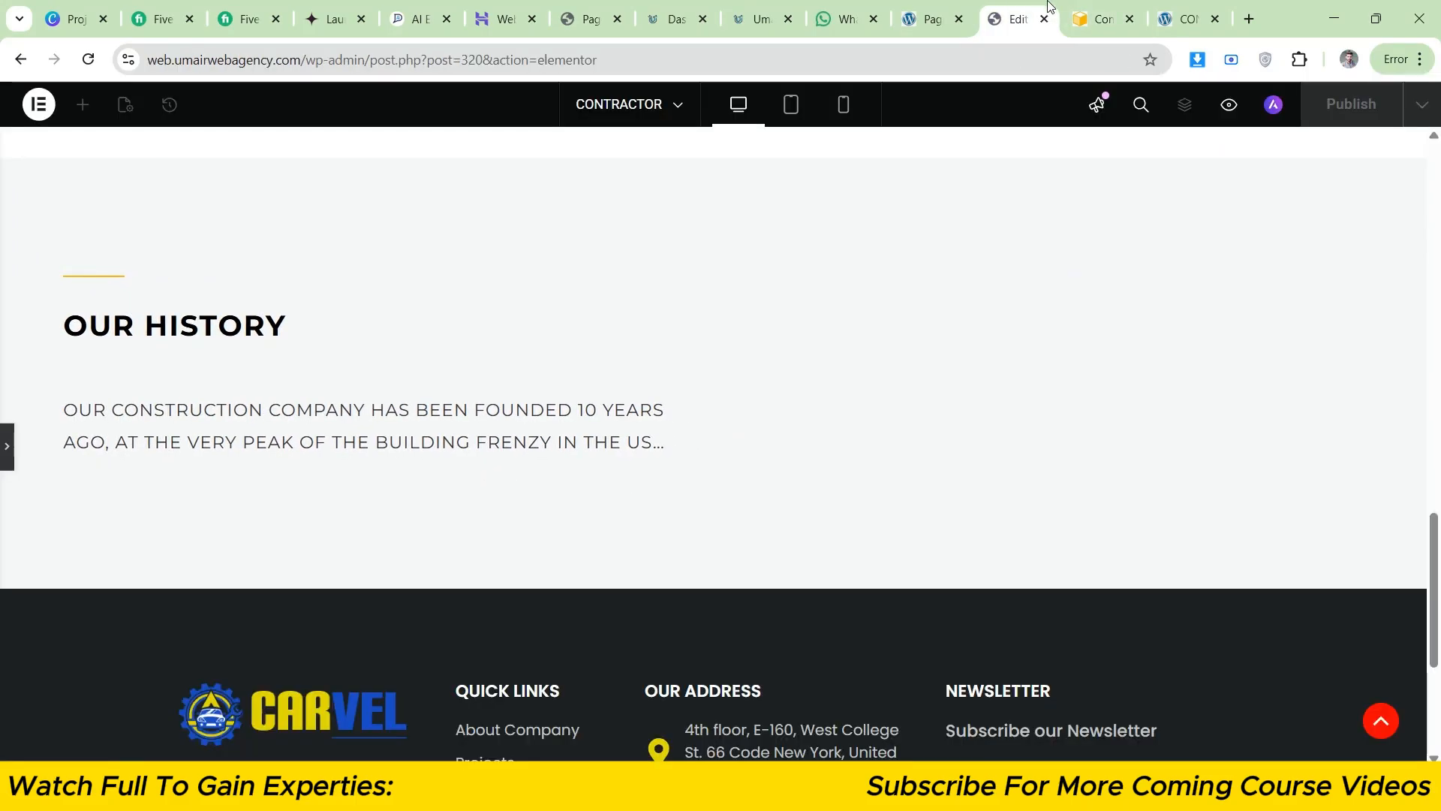
click(1071, 8)
click(1049, 7)
click(1071, 7)
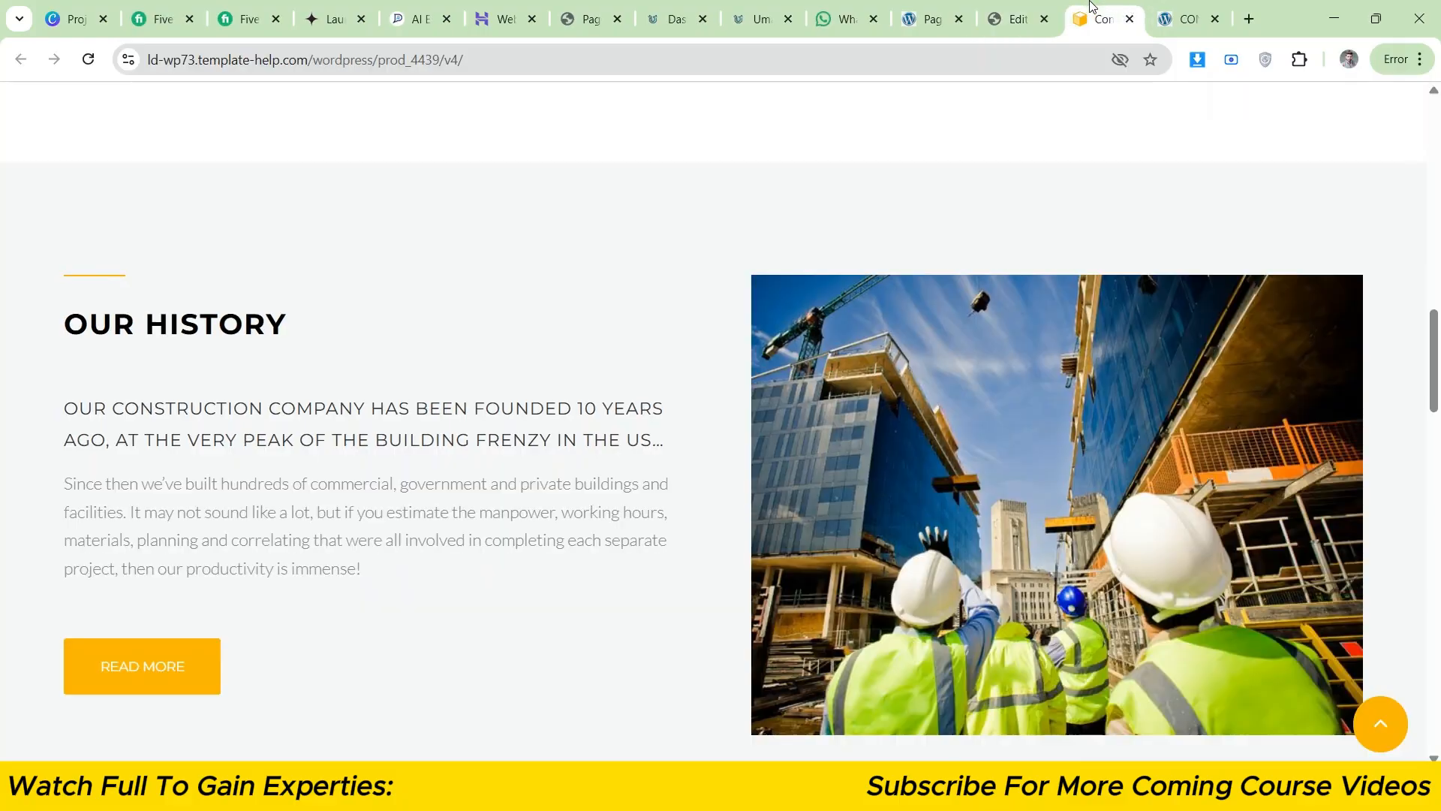
click(1049, 7)
click(1073, 9)
click(1050, 8)
- Set the intro paragraph's top margin to 31 px and check its position against the reference
click(7, 445)
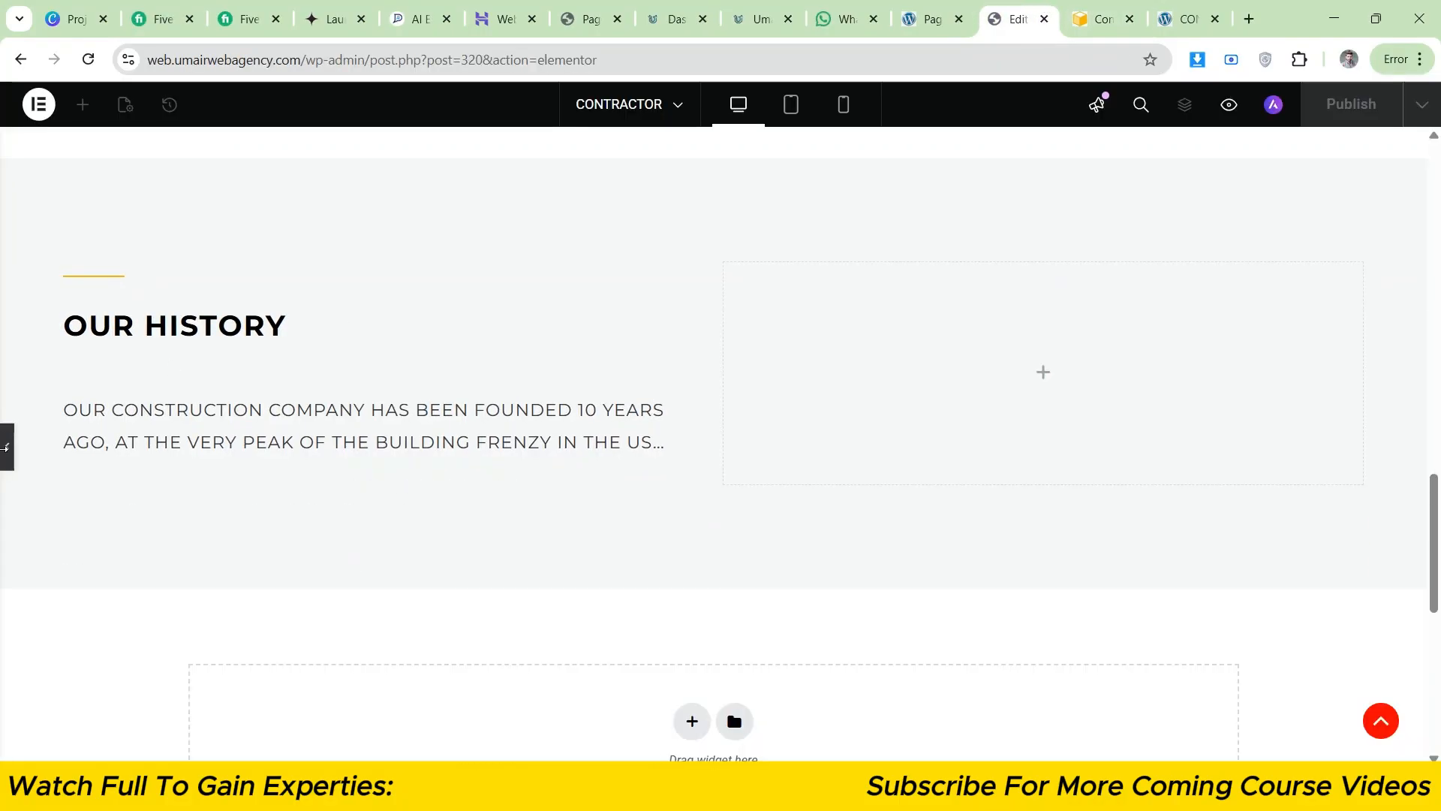
scroll(196, 217, up, 2)
click(210, 200)
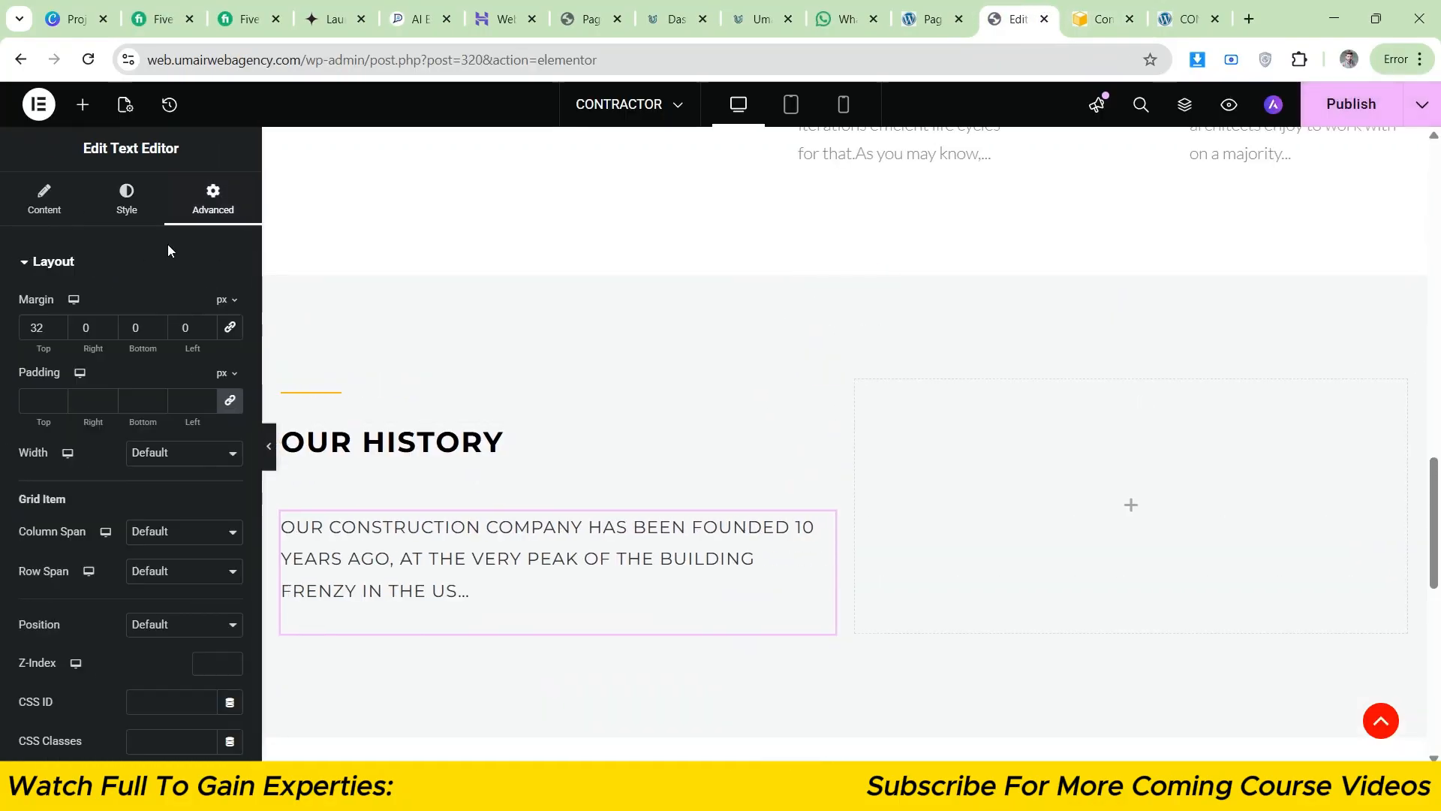
click(59, 331)
click(268, 446)
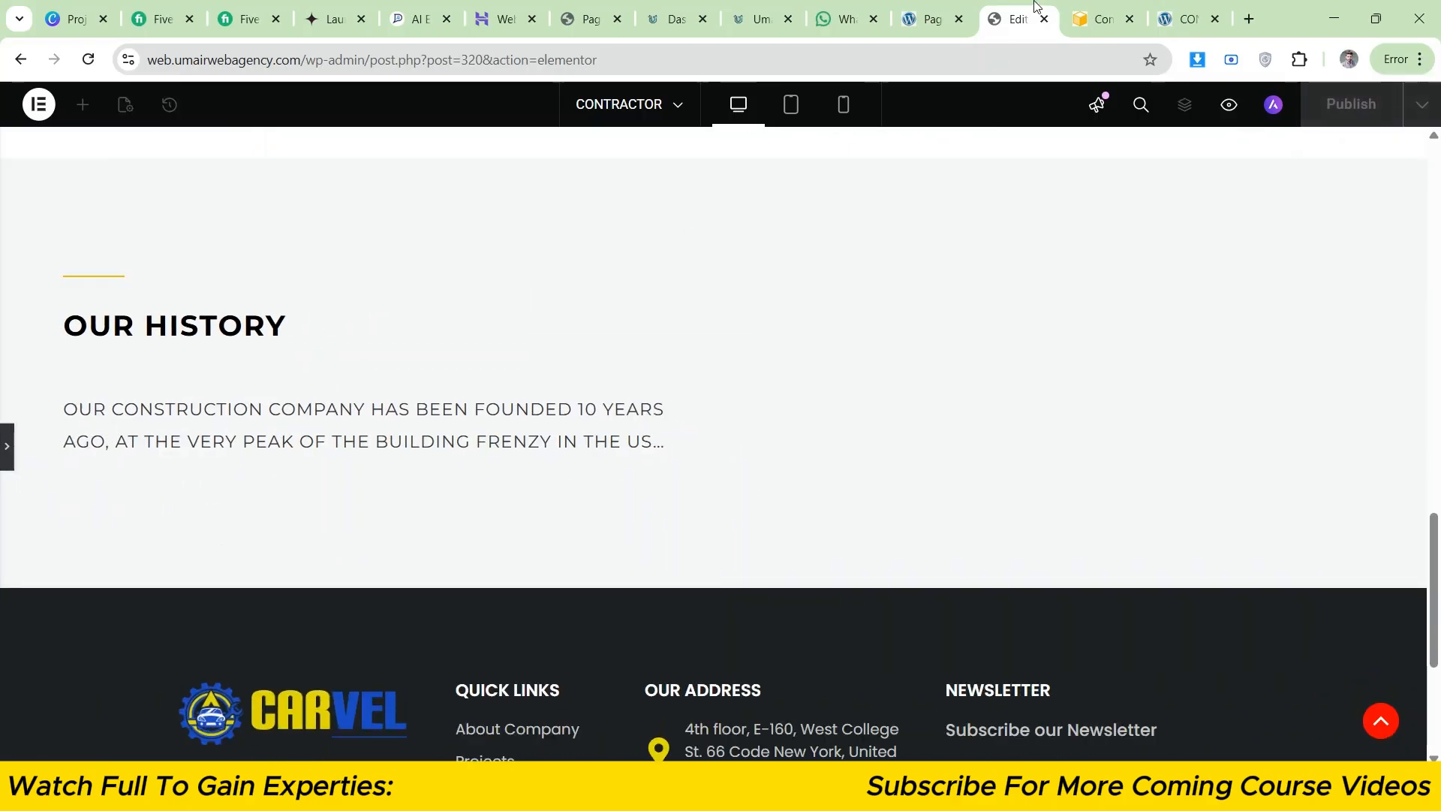
click(1085, 8)
click(1020, 7)
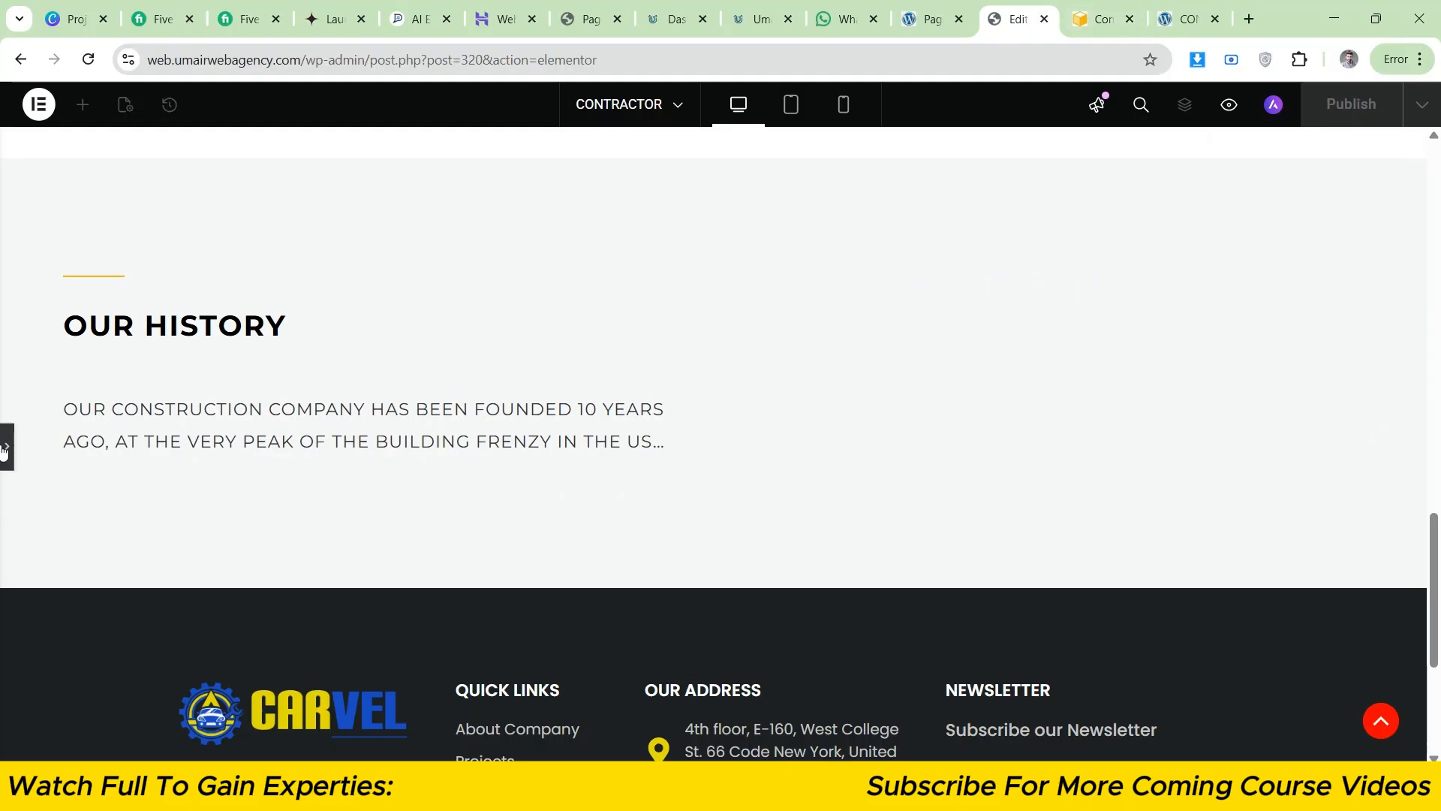
click(4, 449)
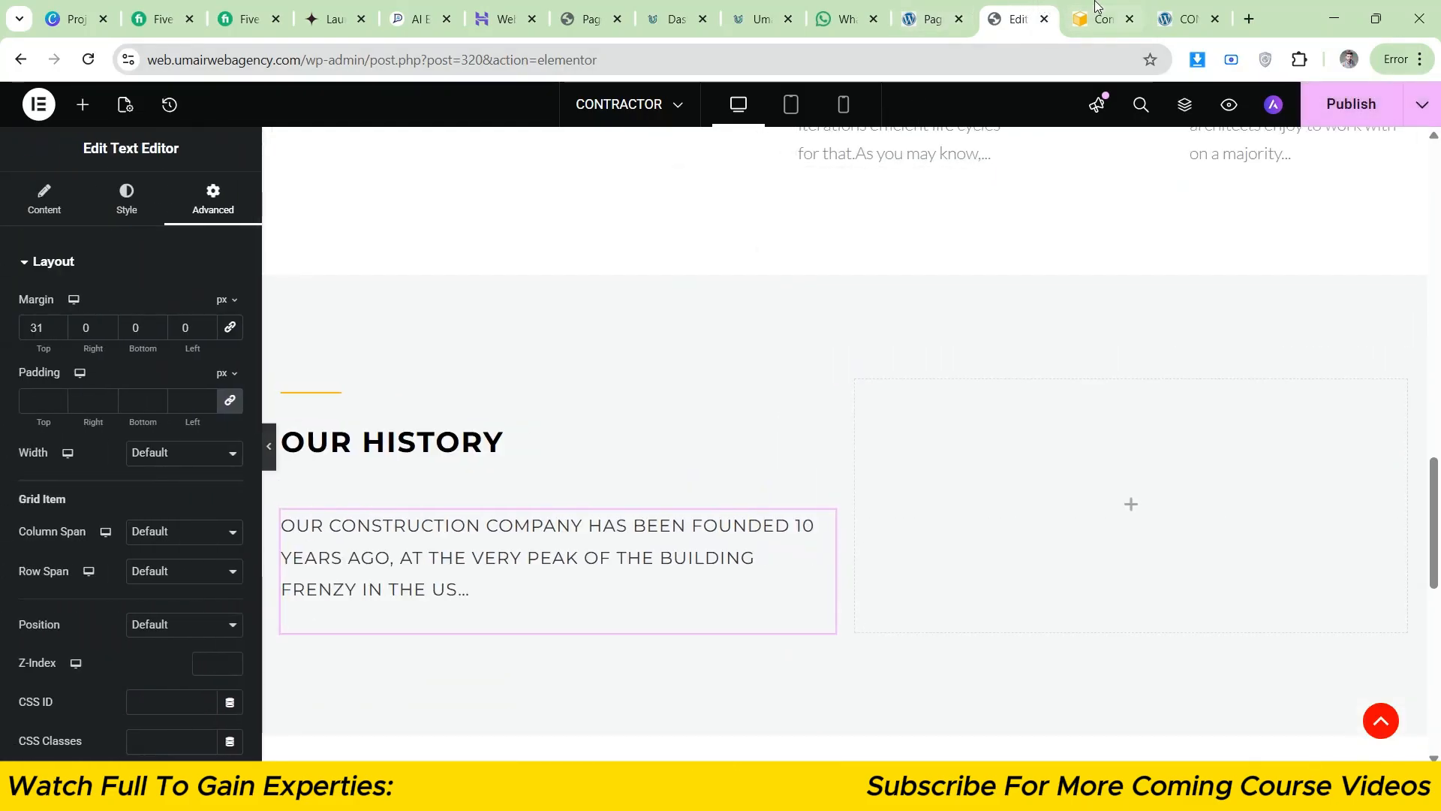
- Copy the reference's body paragraph starting "Since then we've built hundreds" and inspect its font properties with Font Picker
click(1096, 6)
scroll(124, 353, down, 1)
triple_click(124, 353)
key(ctrl+c)
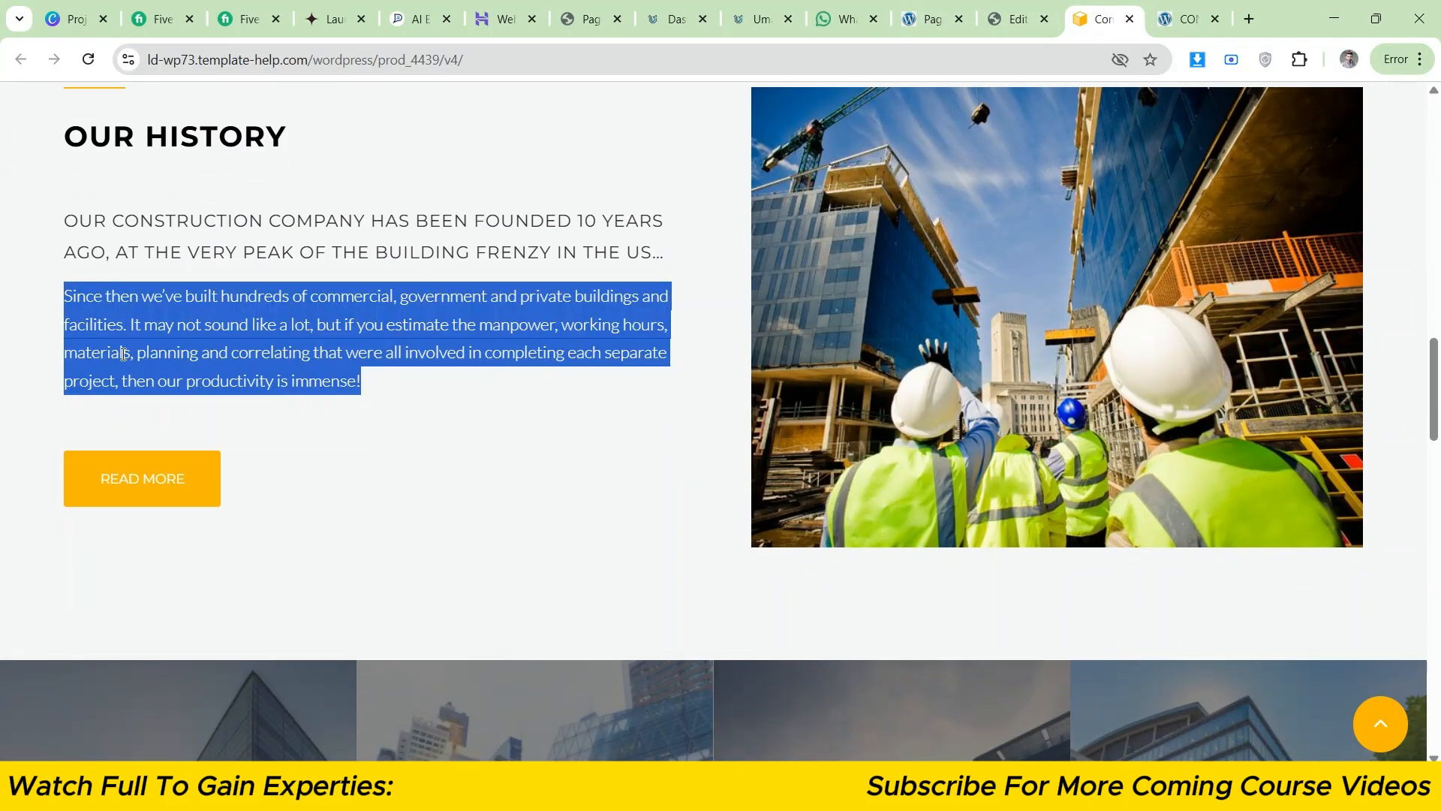
right_click(124, 353)
right_click(144, 354)
click(218, 537)
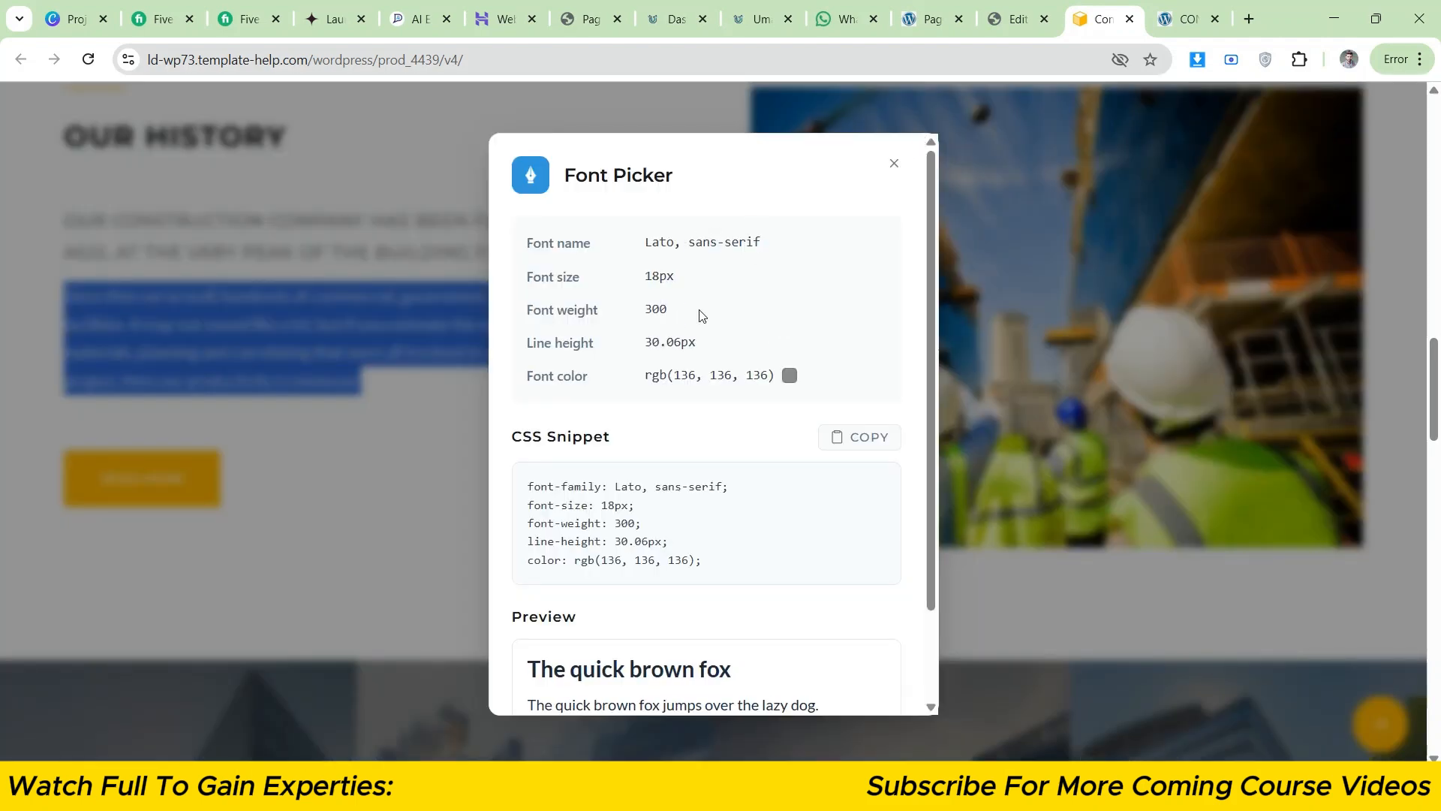
- Add a Text Editor widget directly below the intro paragraph in the Our History column
click(995, 6)
scroll(711, 436, up, 4)
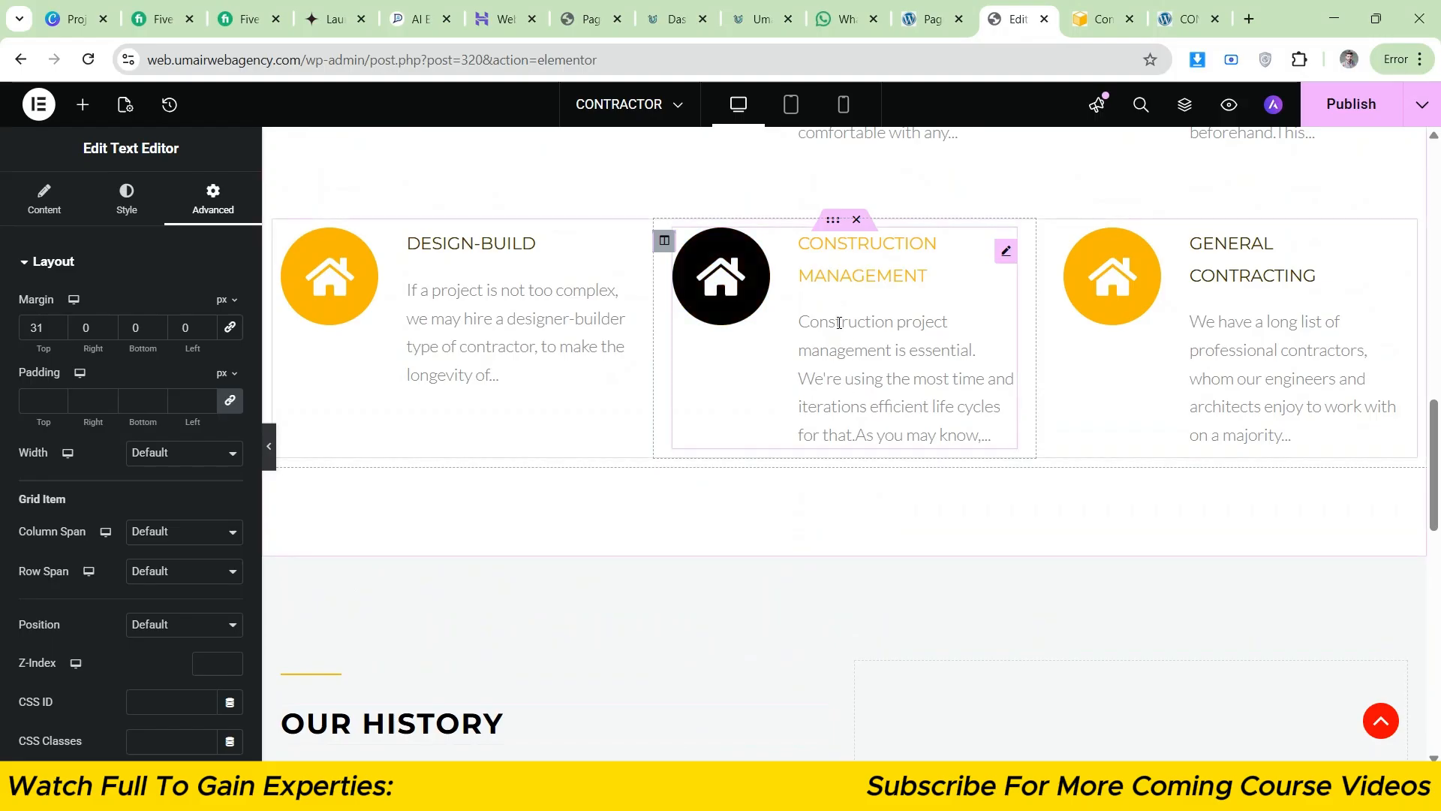
scroll(830, 330, down, 5)
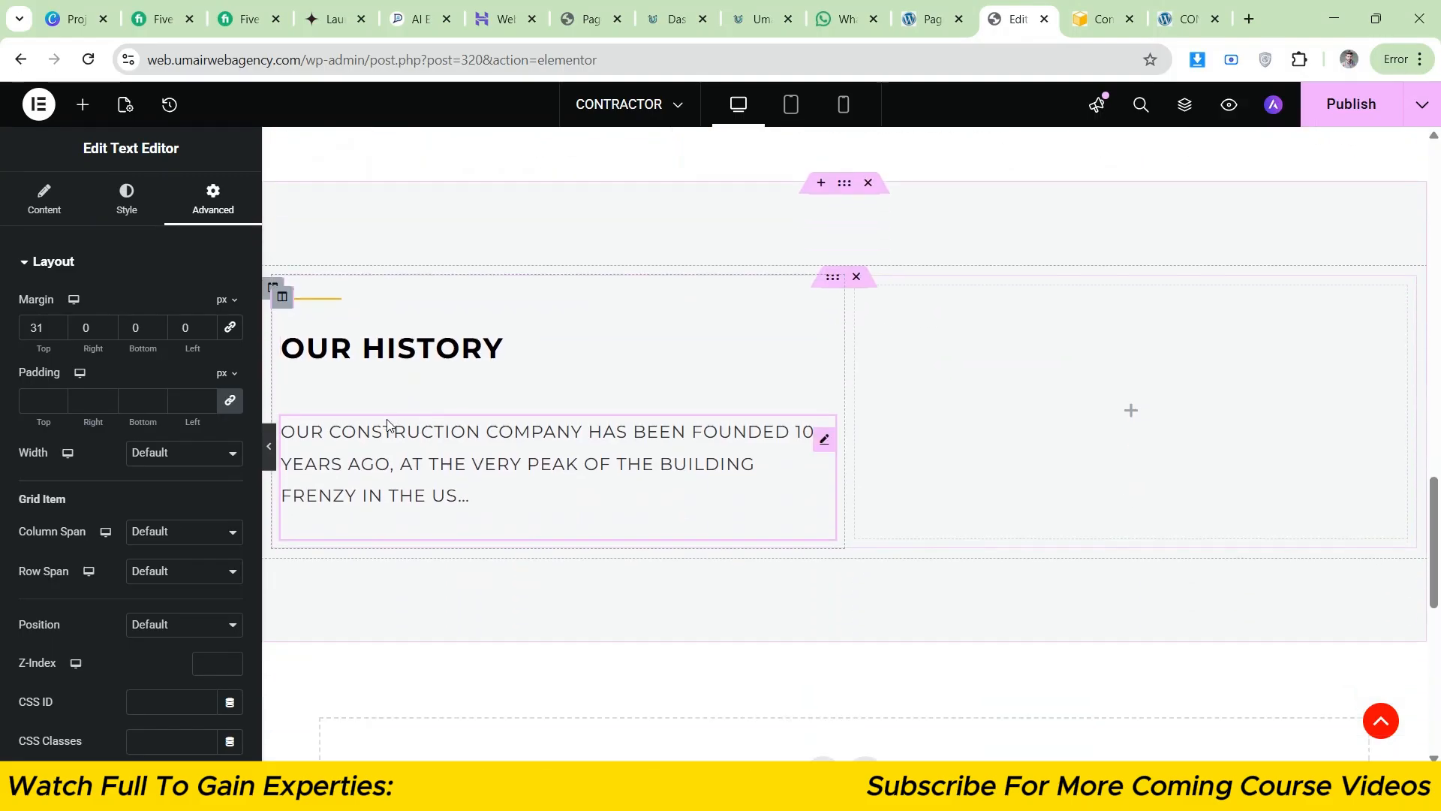
click(82, 104)
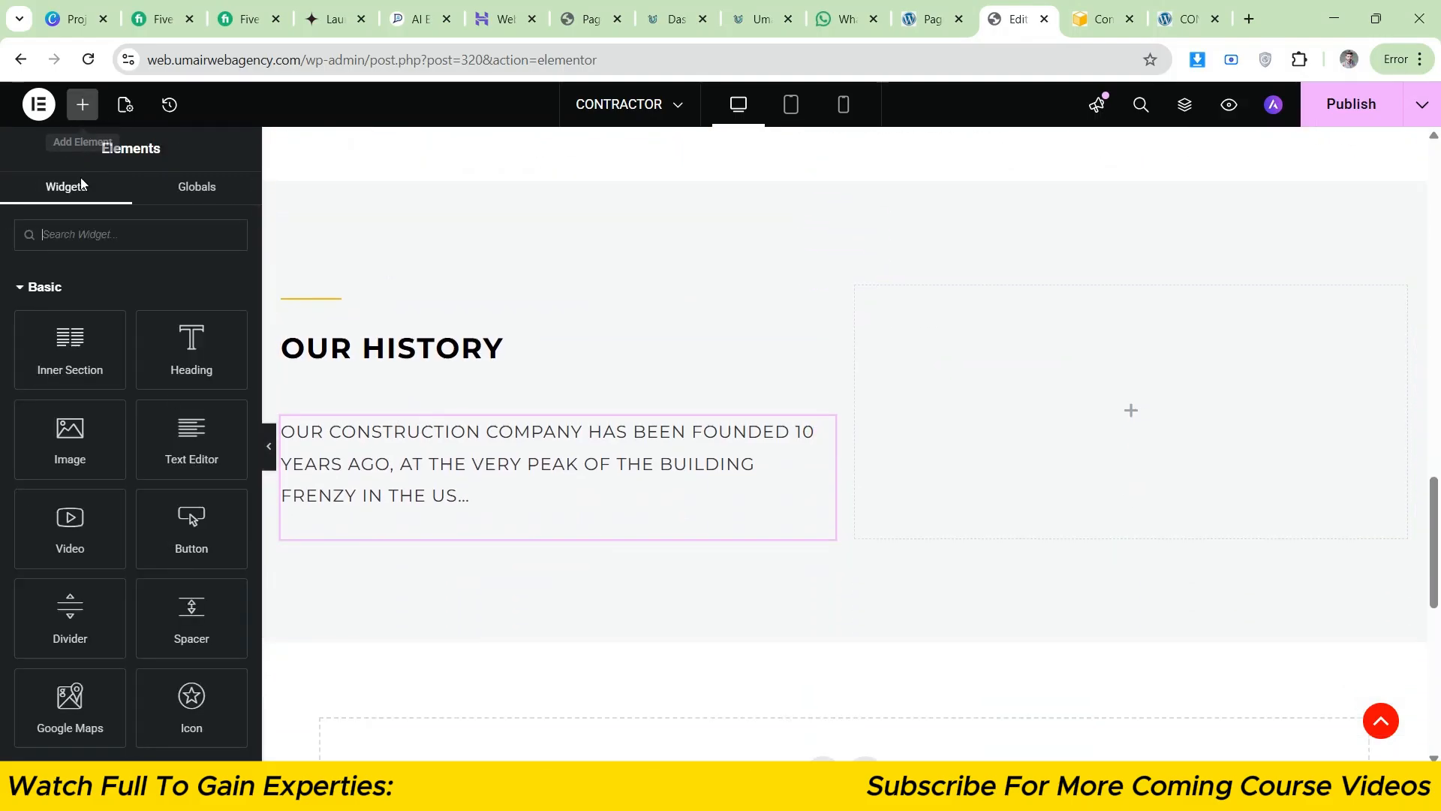
drag(191, 439, 442, 545)
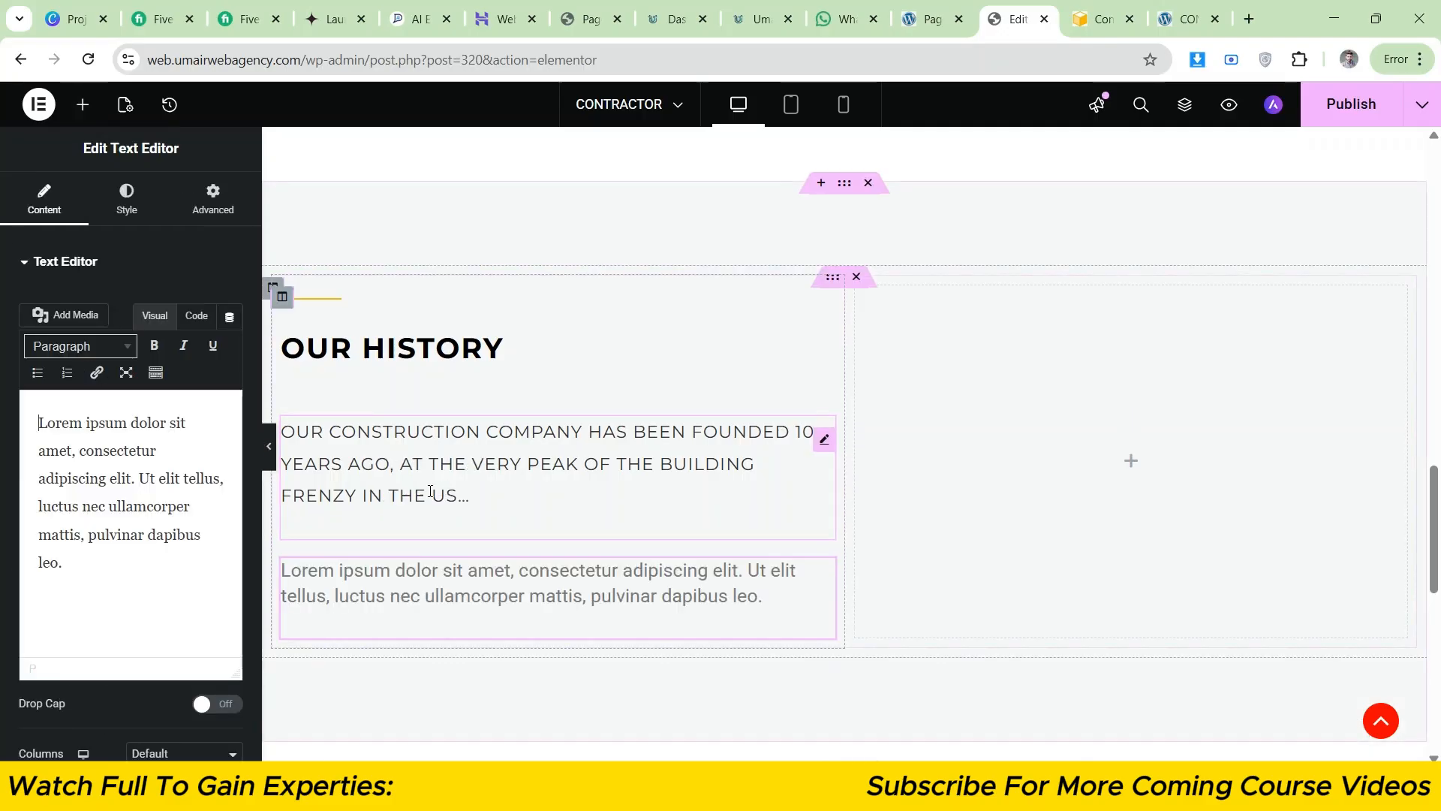
- Replace the new widget's placeholder text with the copied body paragraph and remove the extra blank line after it
triple_click(147, 448)
right_click(147, 447)
click(188, 389)
scroll(110, 525, down, 1)
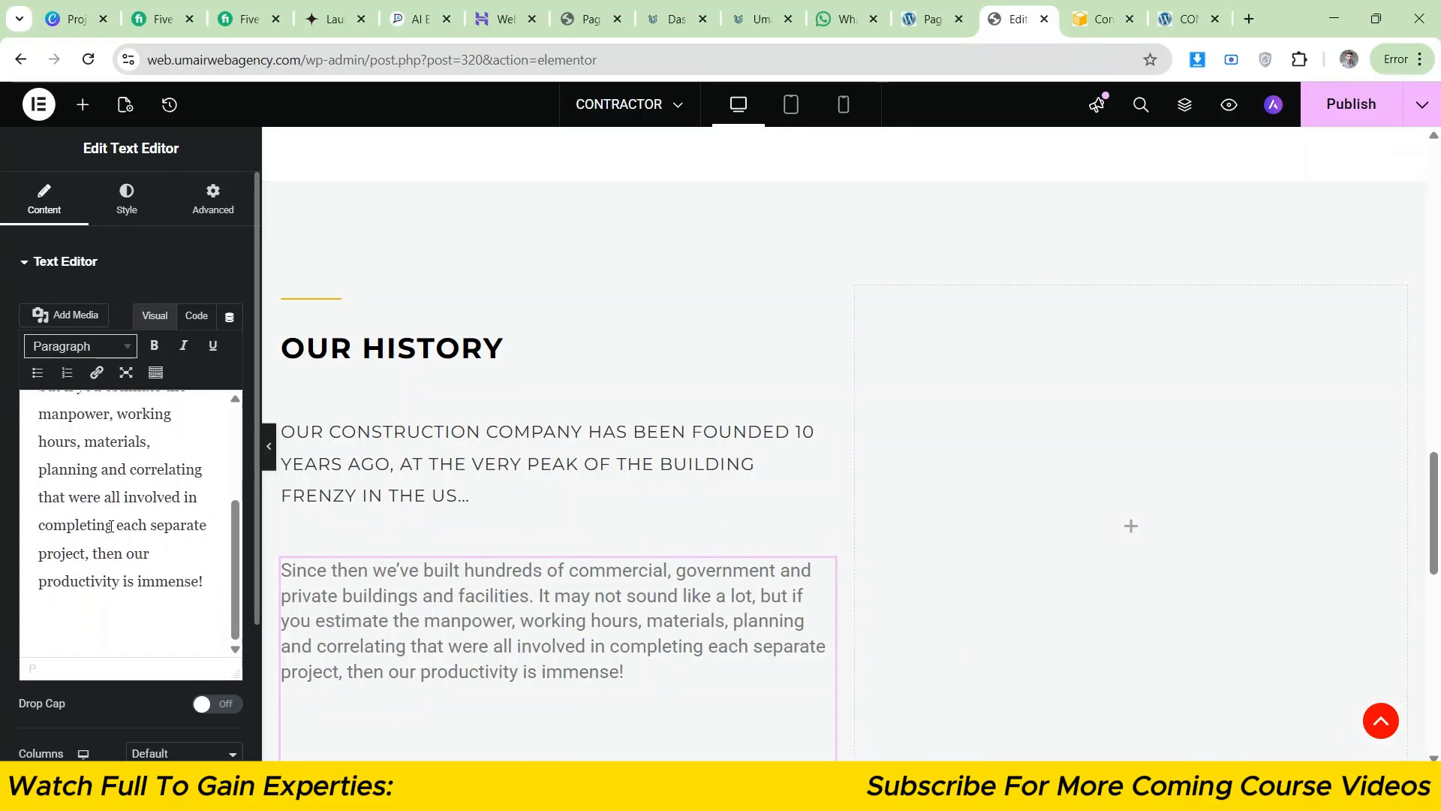
key(BackSpace)
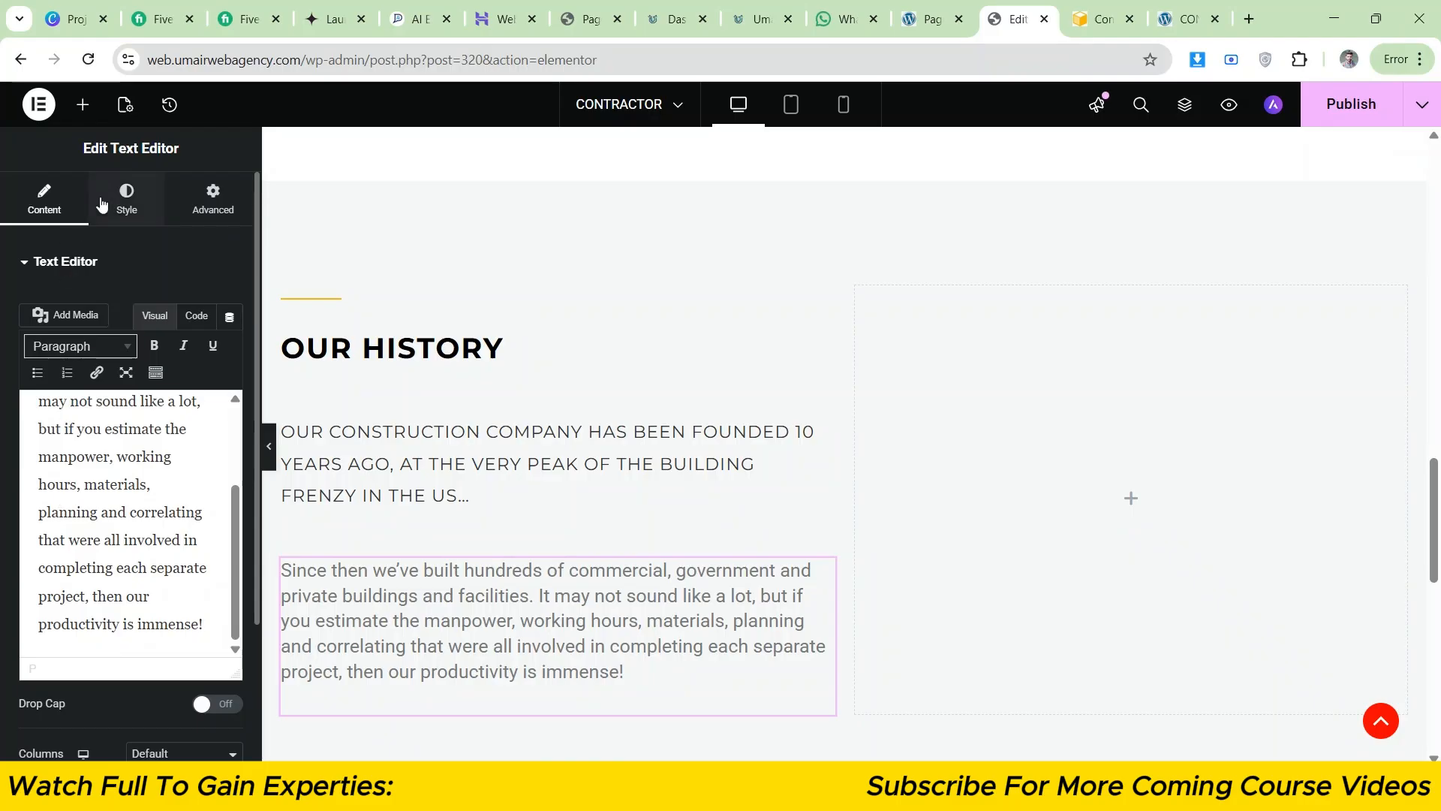
- Set the body paragraph's typography to Lato, size 18 px, weight 300 (Light) and line height 30 px
click(126, 200)
click(229, 361)
click(188, 448)
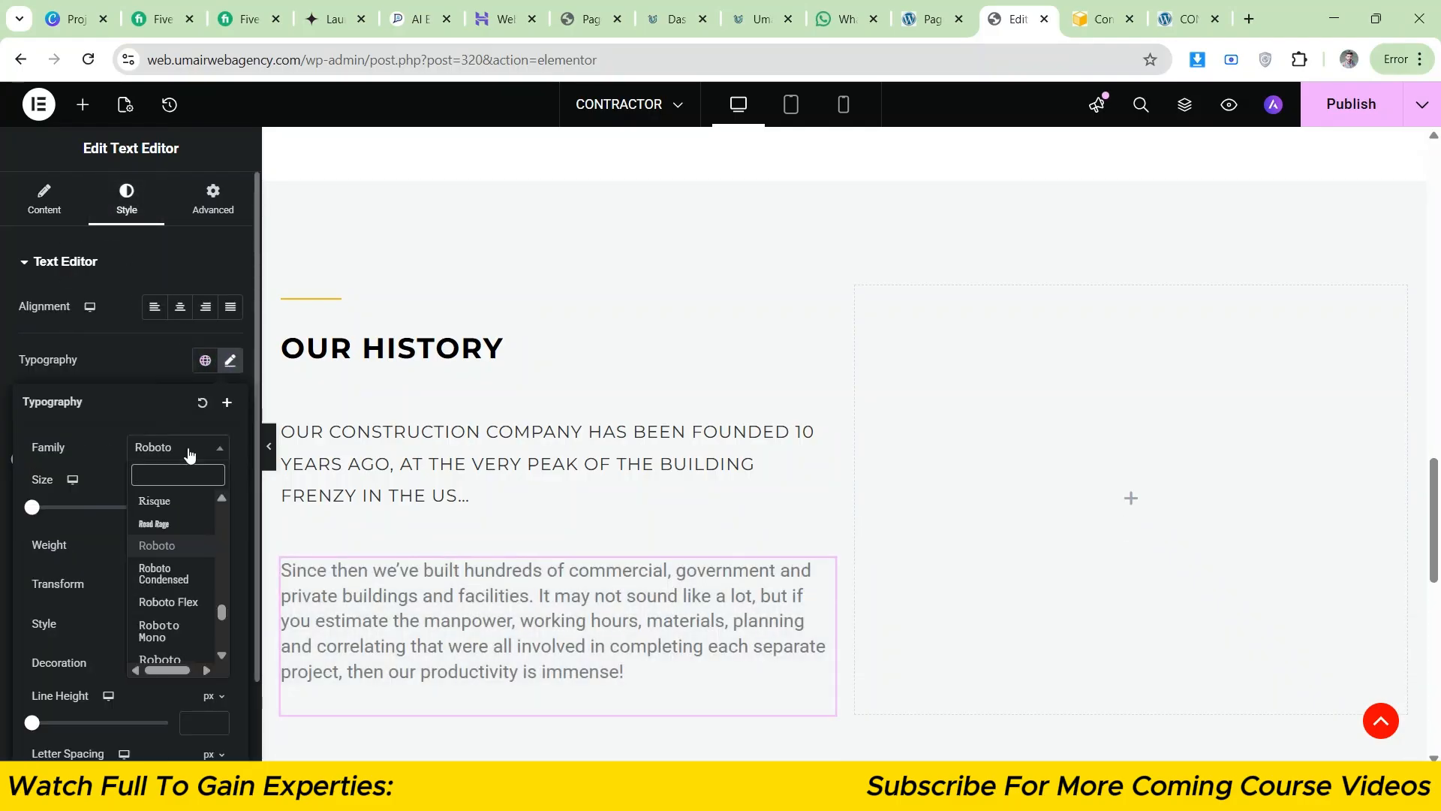
text(lat)
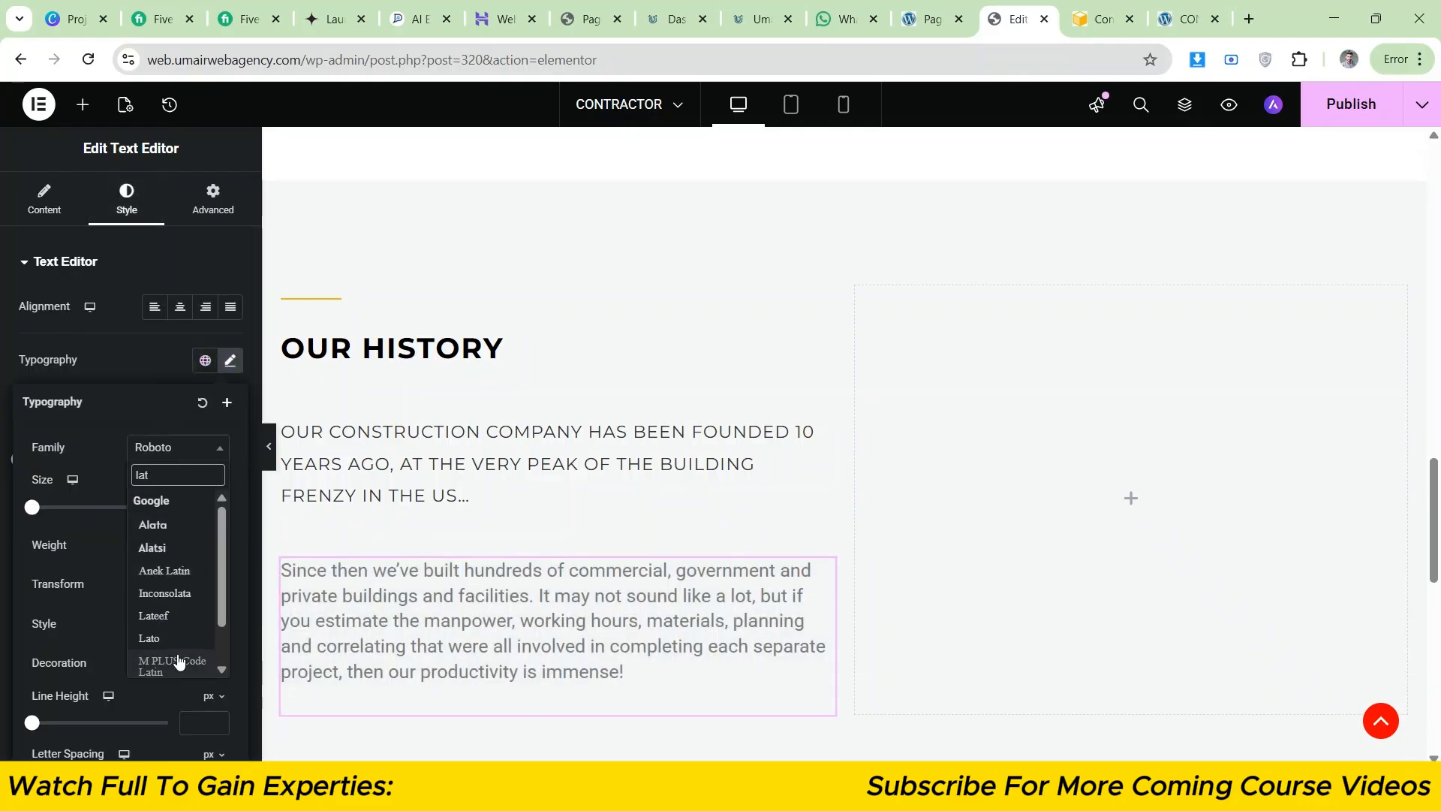
click(148, 638)
text(18)
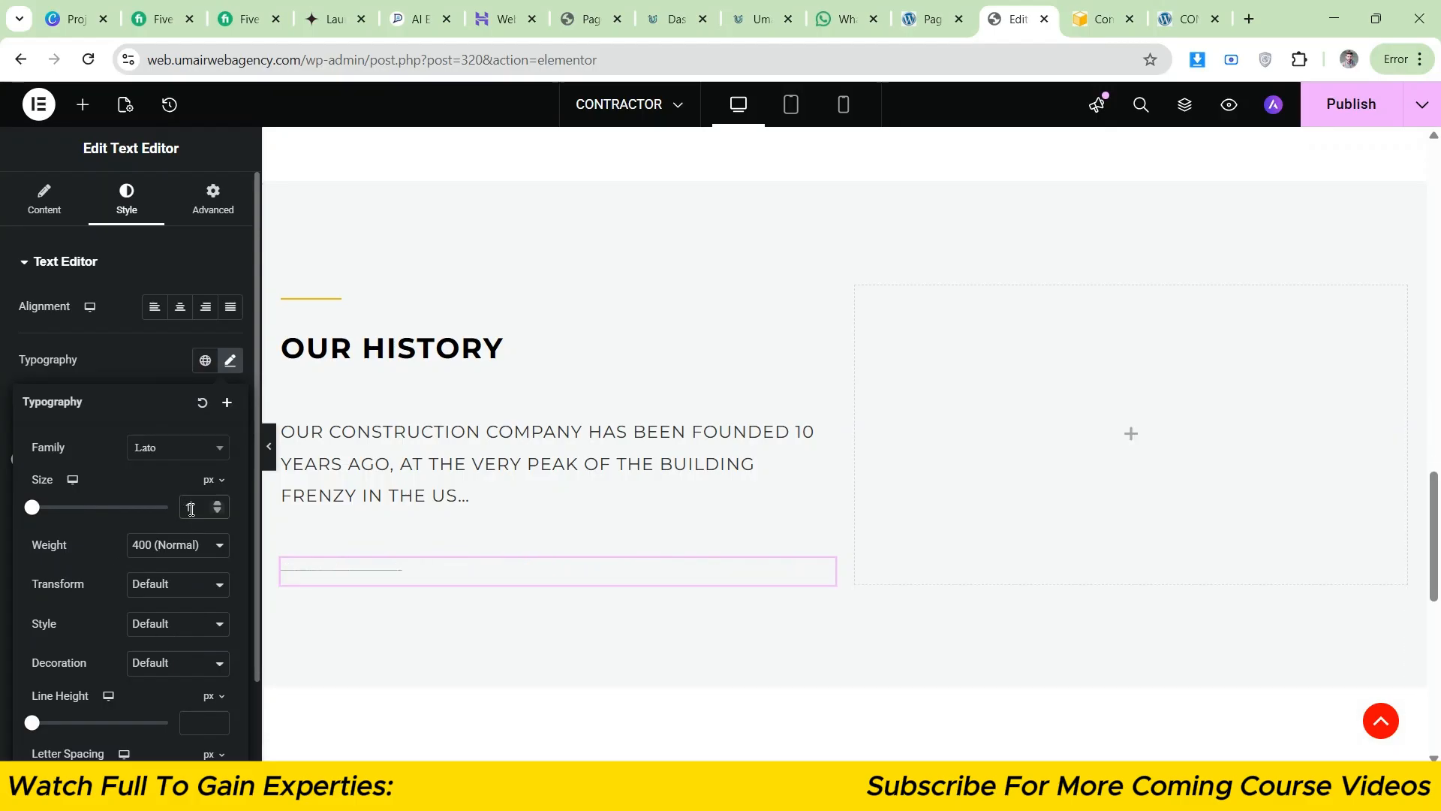
click(181, 545)
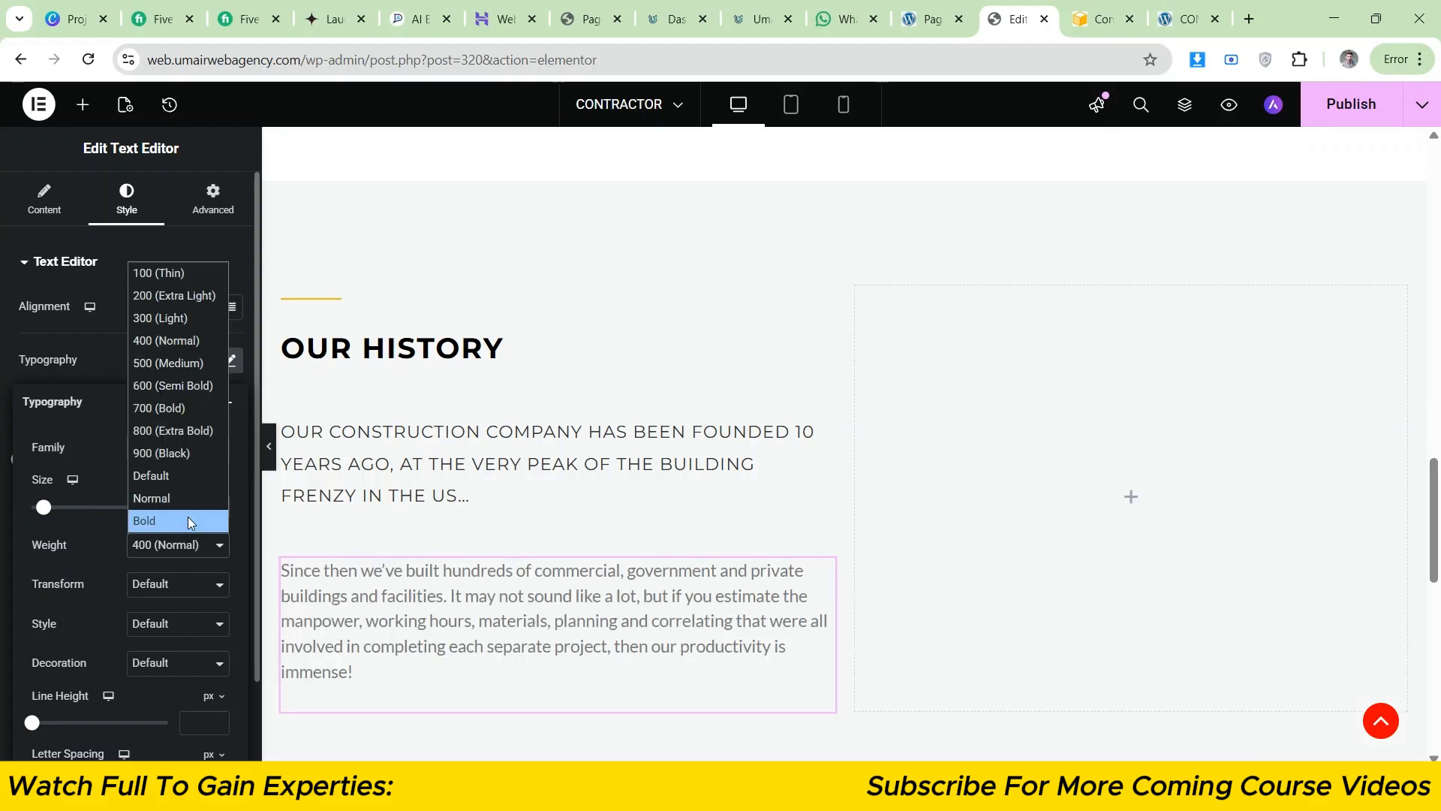
click(174, 326)
scroll(117, 555, down, 2)
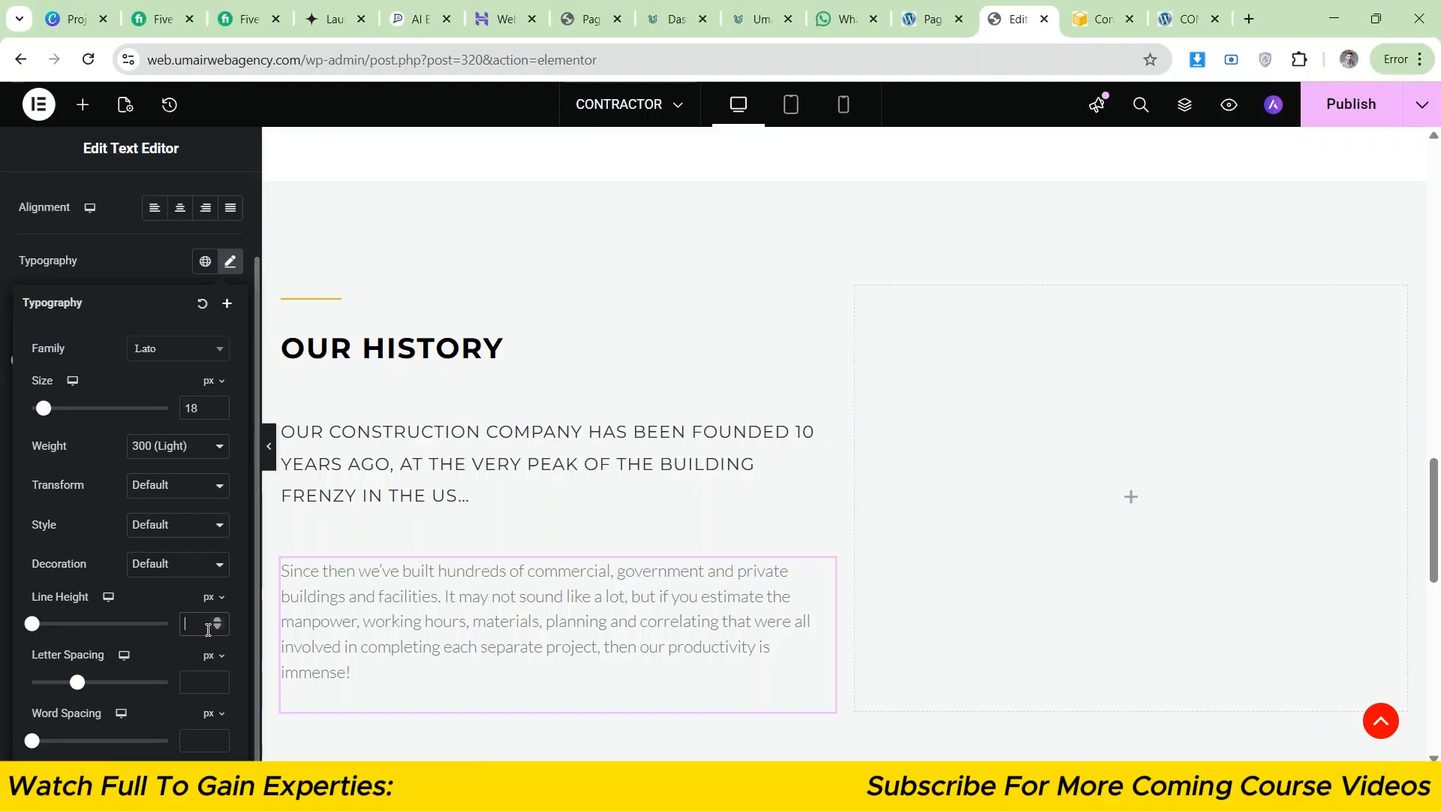
text(30)
click(2, 522)
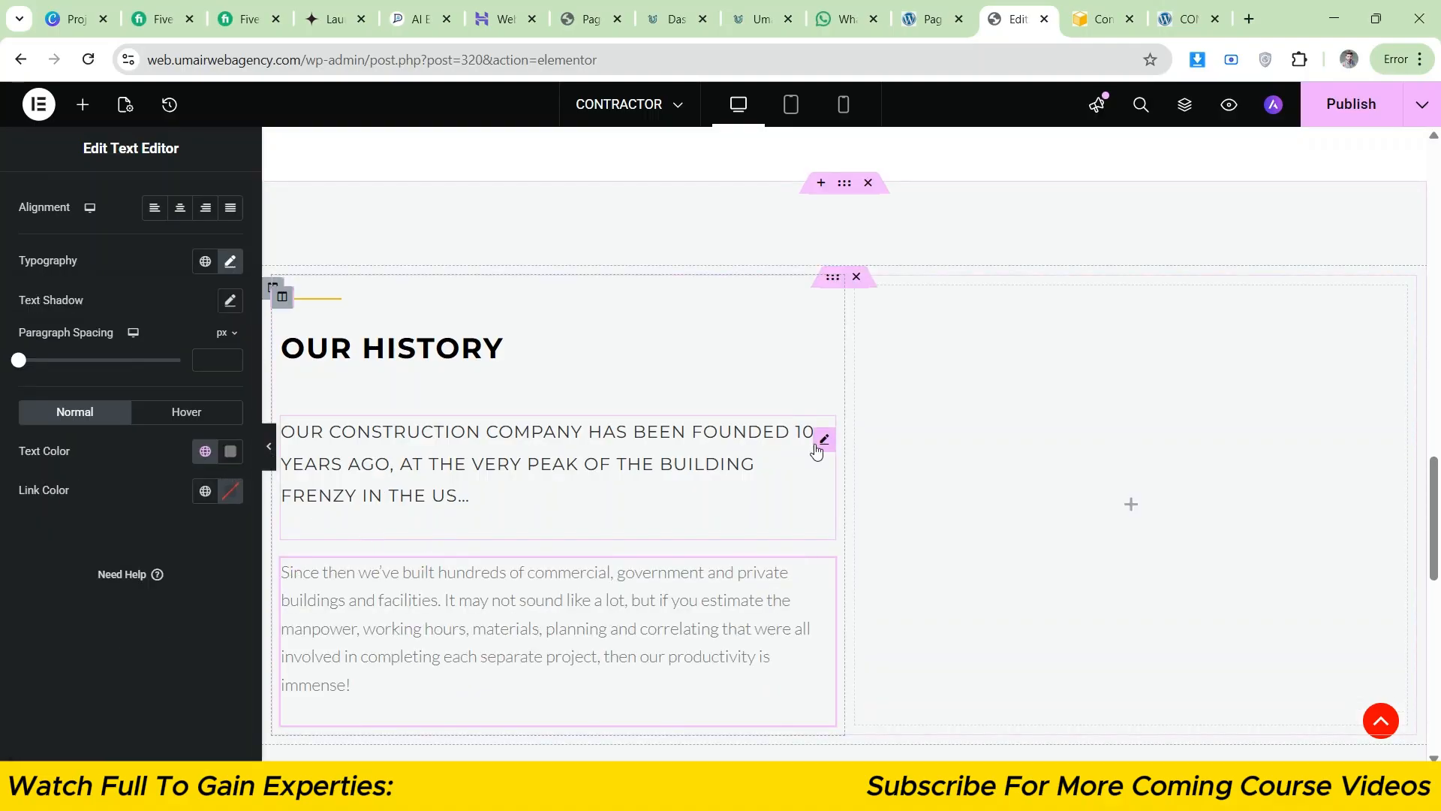
- Set the intro paragraph's paragraph spacing to 5 px and preview the section at full width
click(823, 440)
click(126, 199)
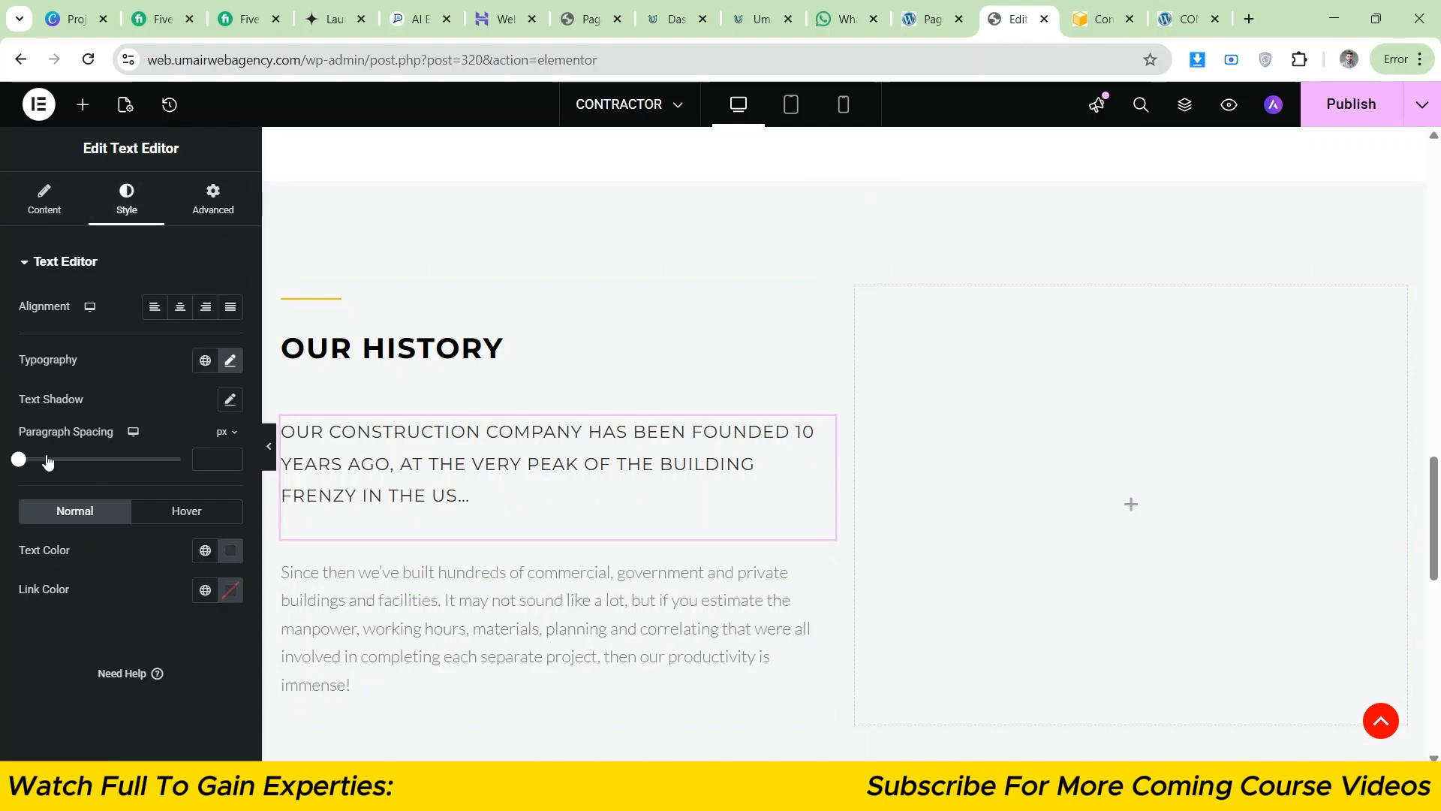
click(239, 463)
text(5)
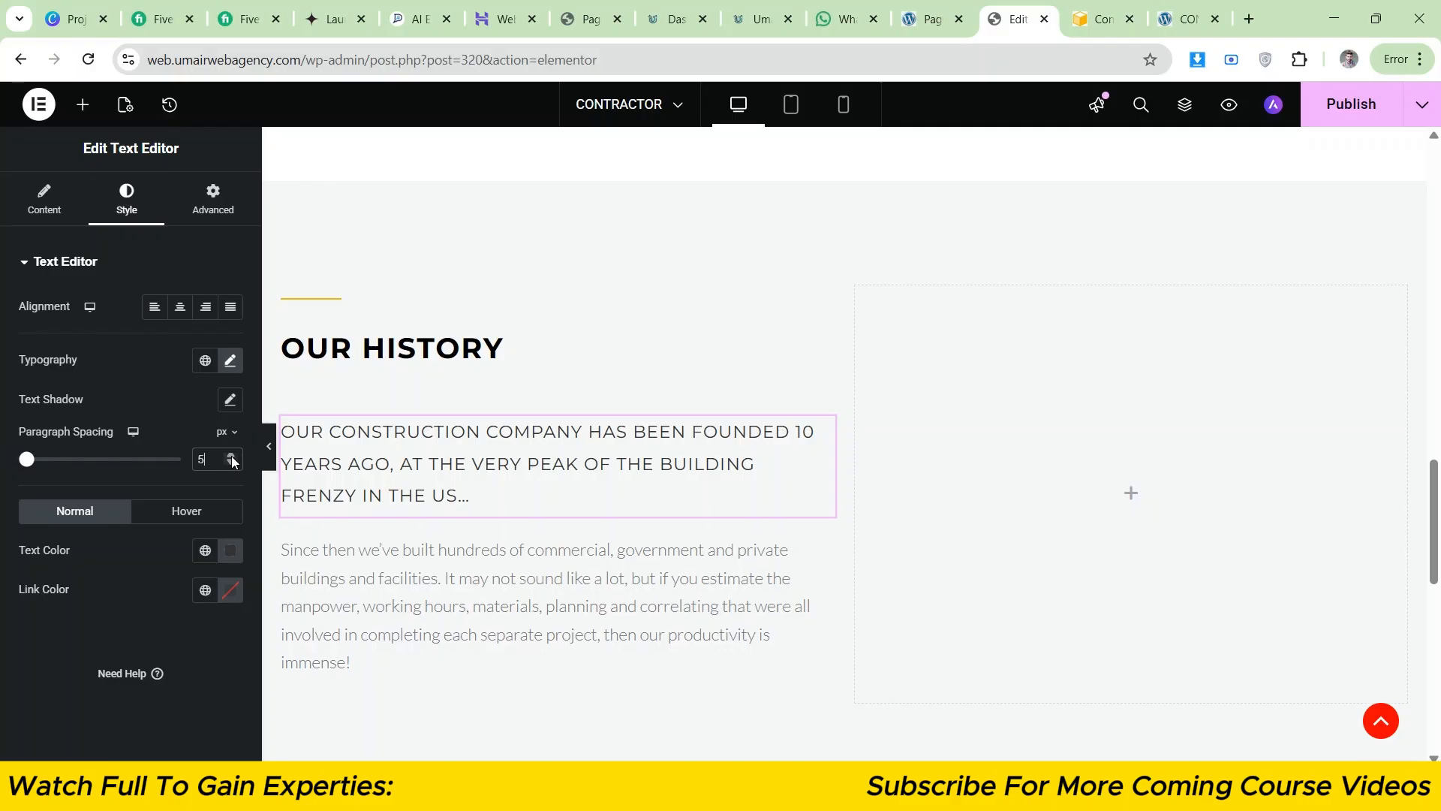
click(269, 463)
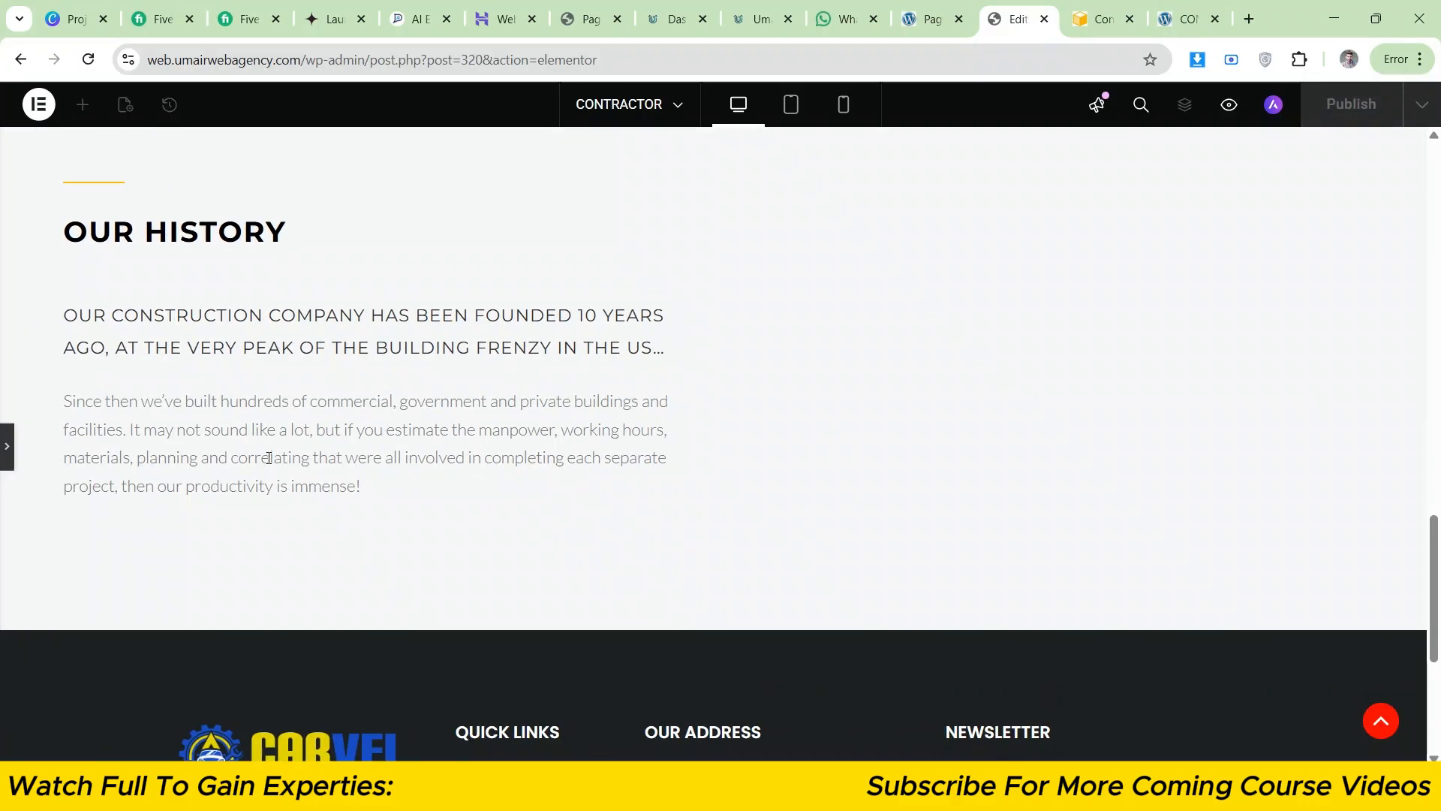
- Align the reference's Our History section with the preview and compare the gap between the intro and body paragraphs
click(1083, 5)
click(893, 163)
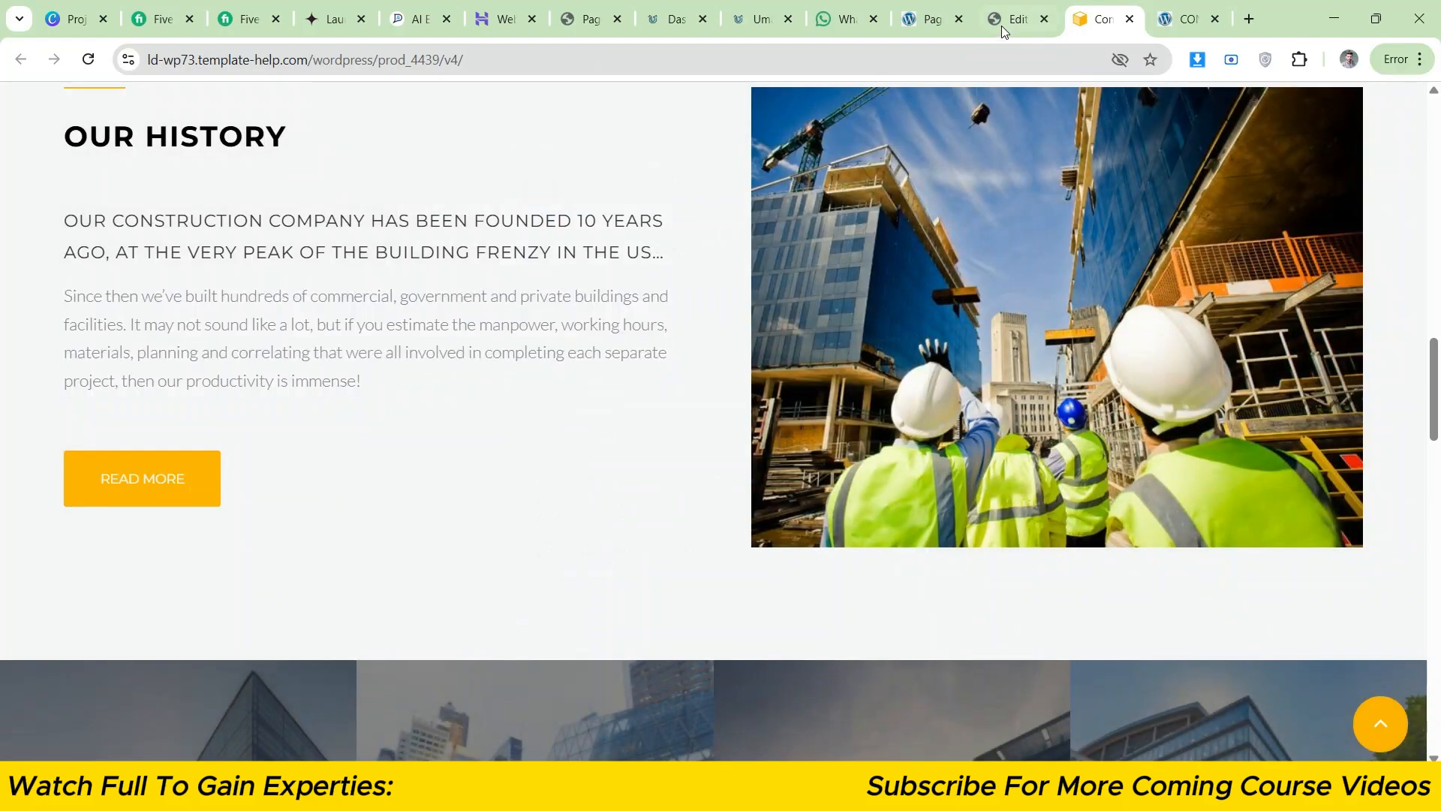
click(1002, 18)
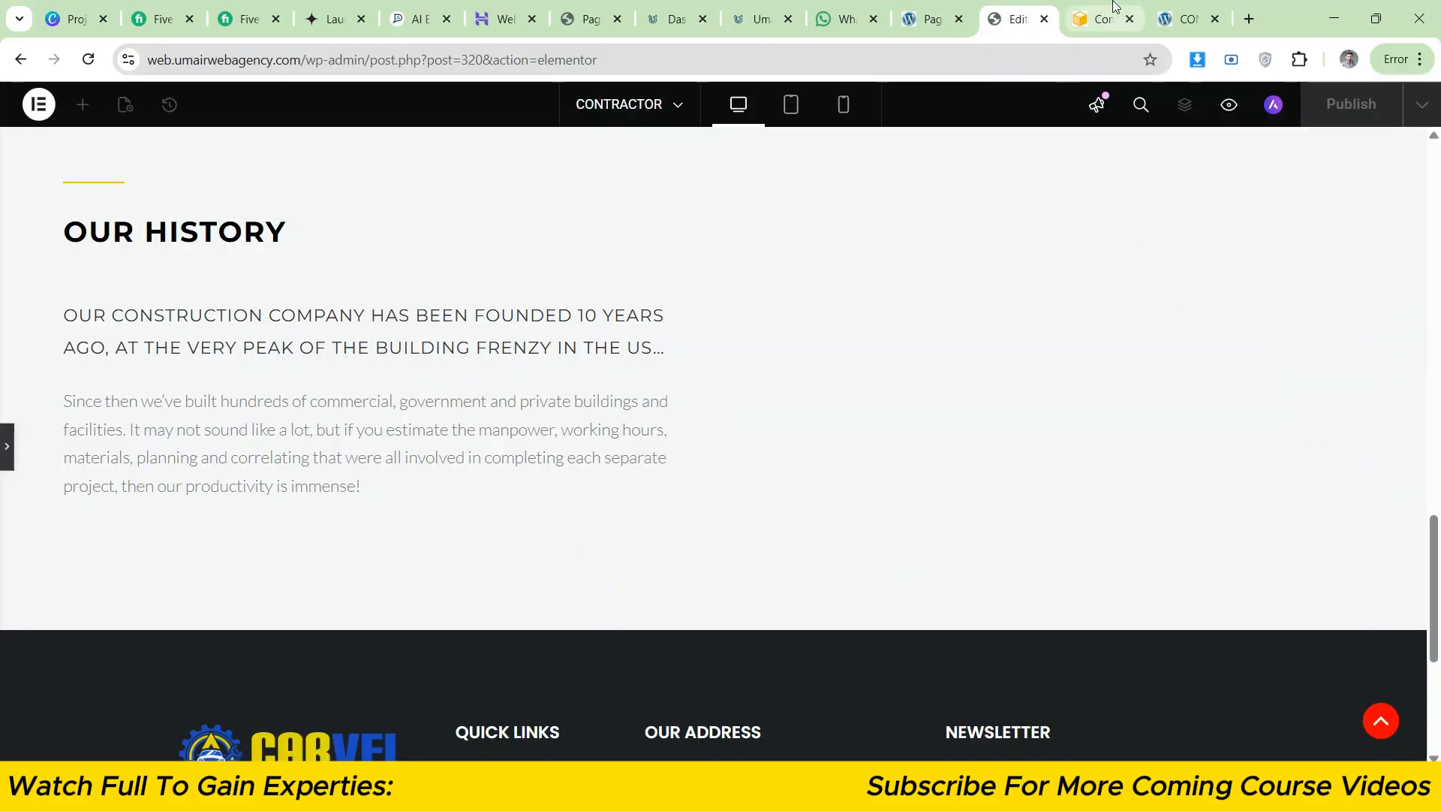
click(1081, 16)
drag(1438, 402, 1437, 390)
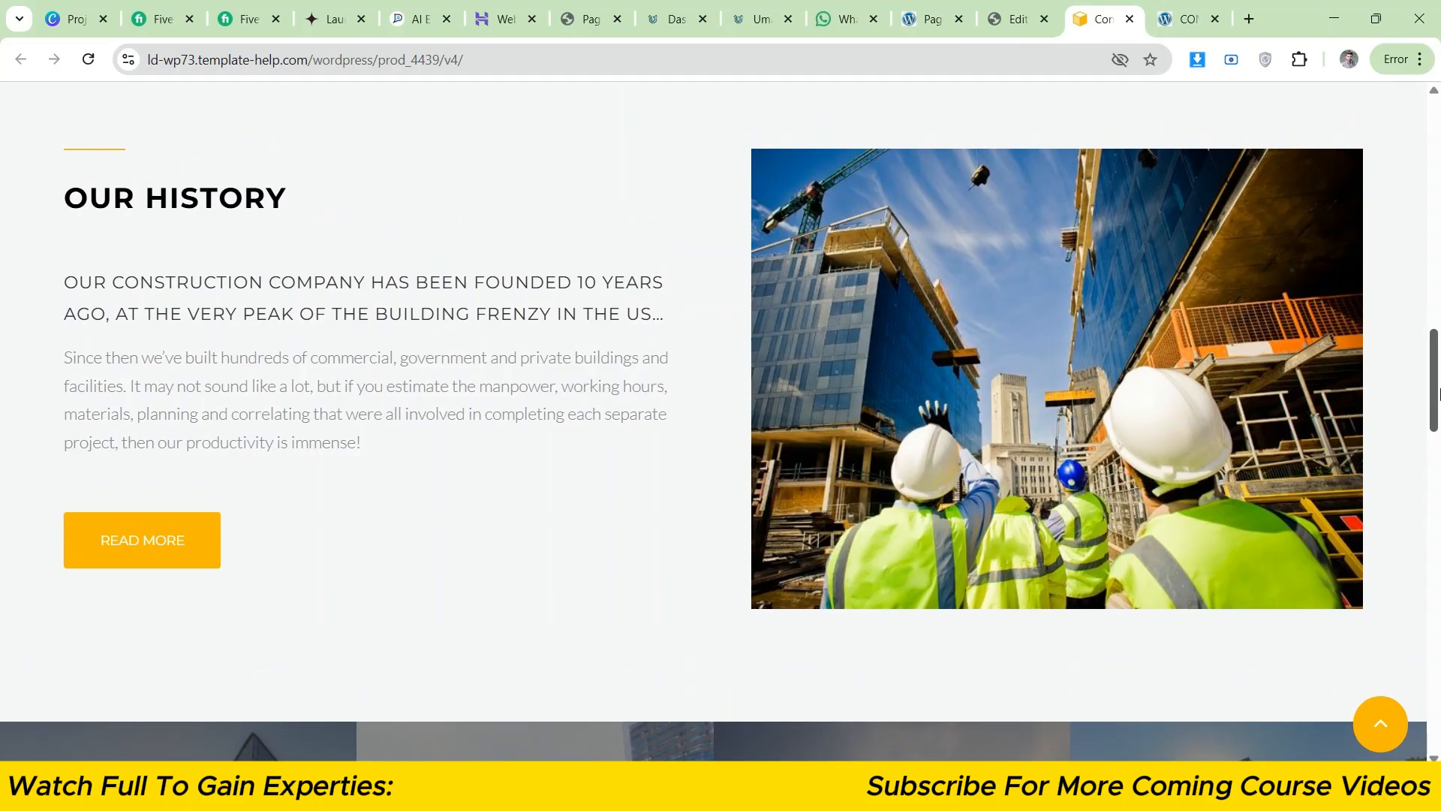
click(1042, 29)
click(1097, 19)
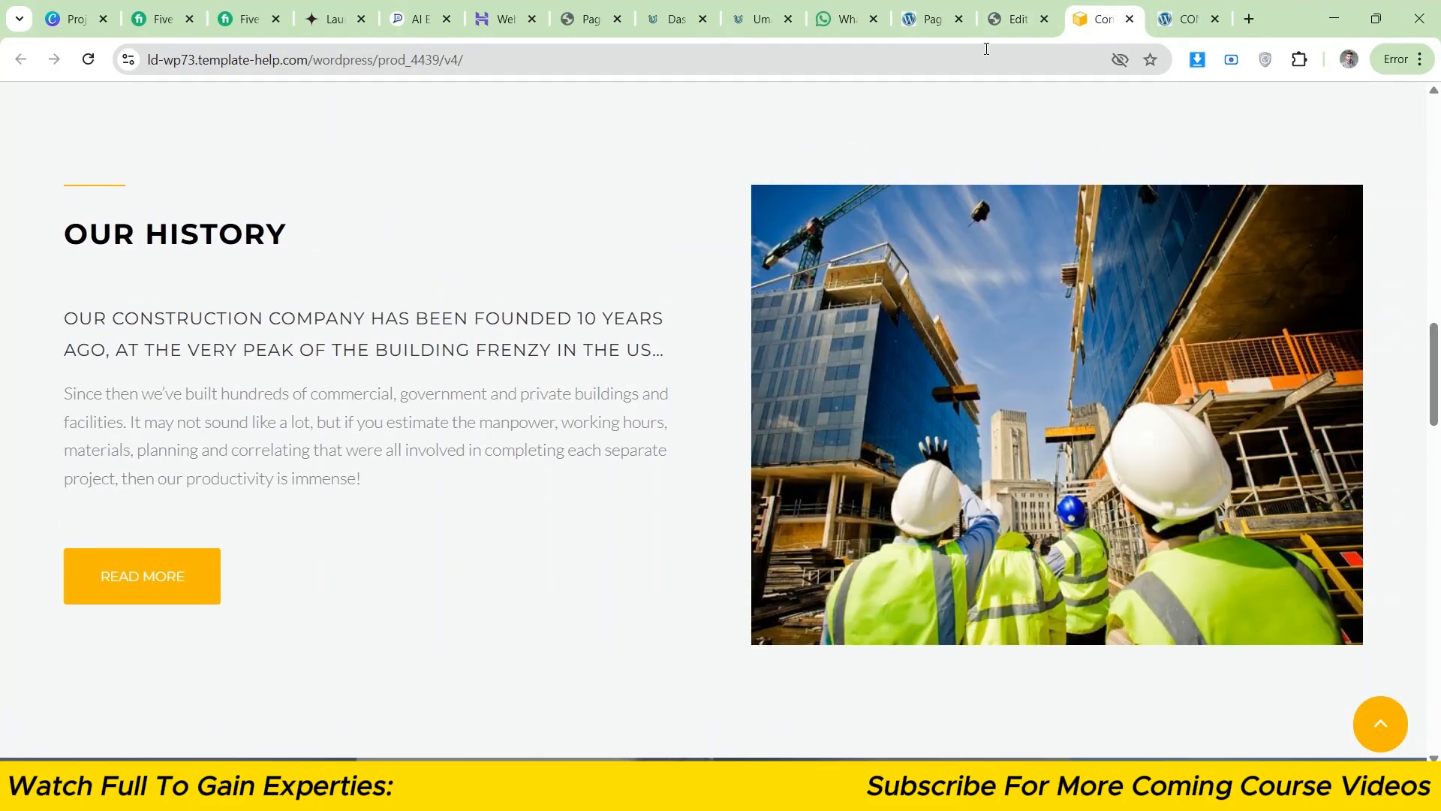
click(1009, 19)
click(1072, 8)
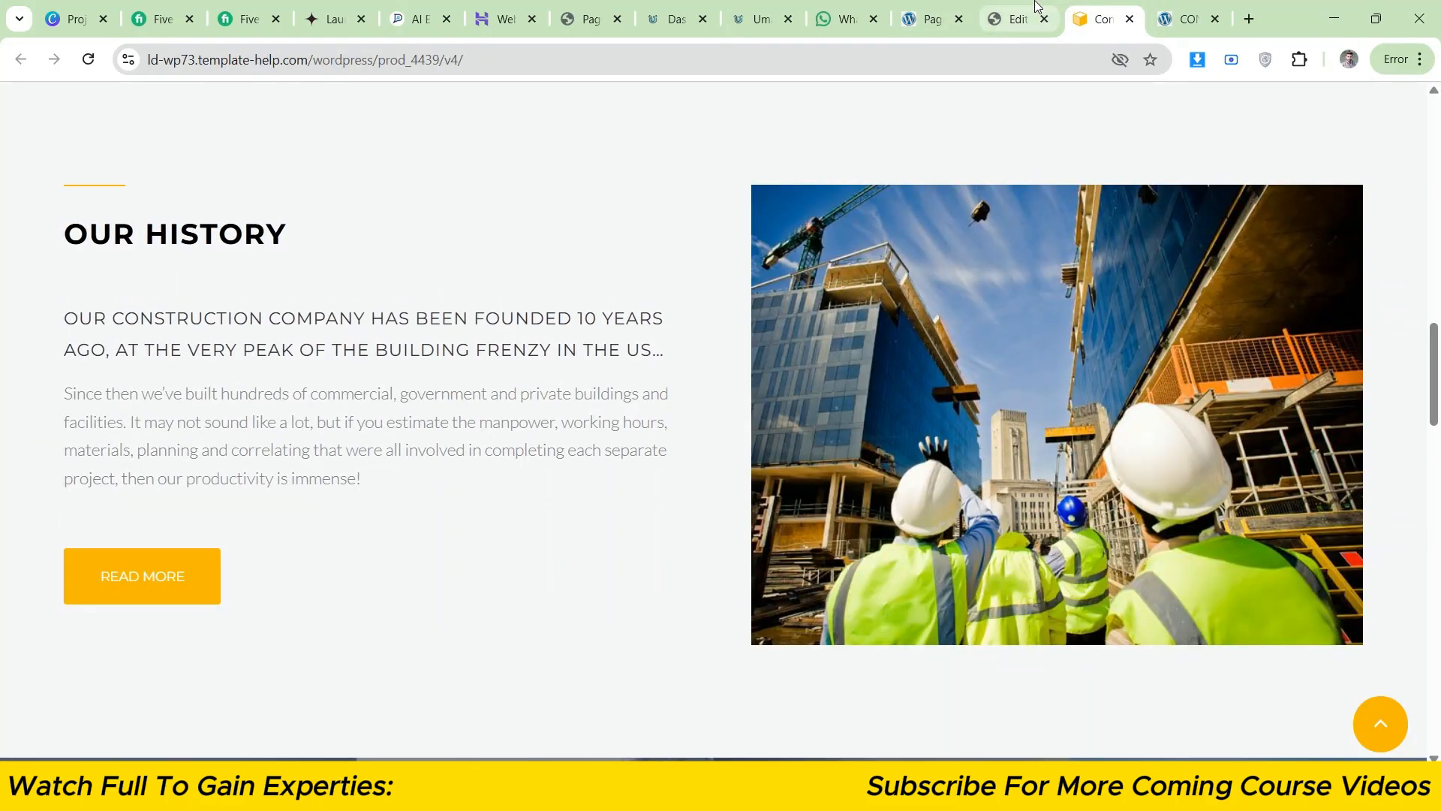
click(1013, 19)
click(1084, 9)
click(1013, 19)
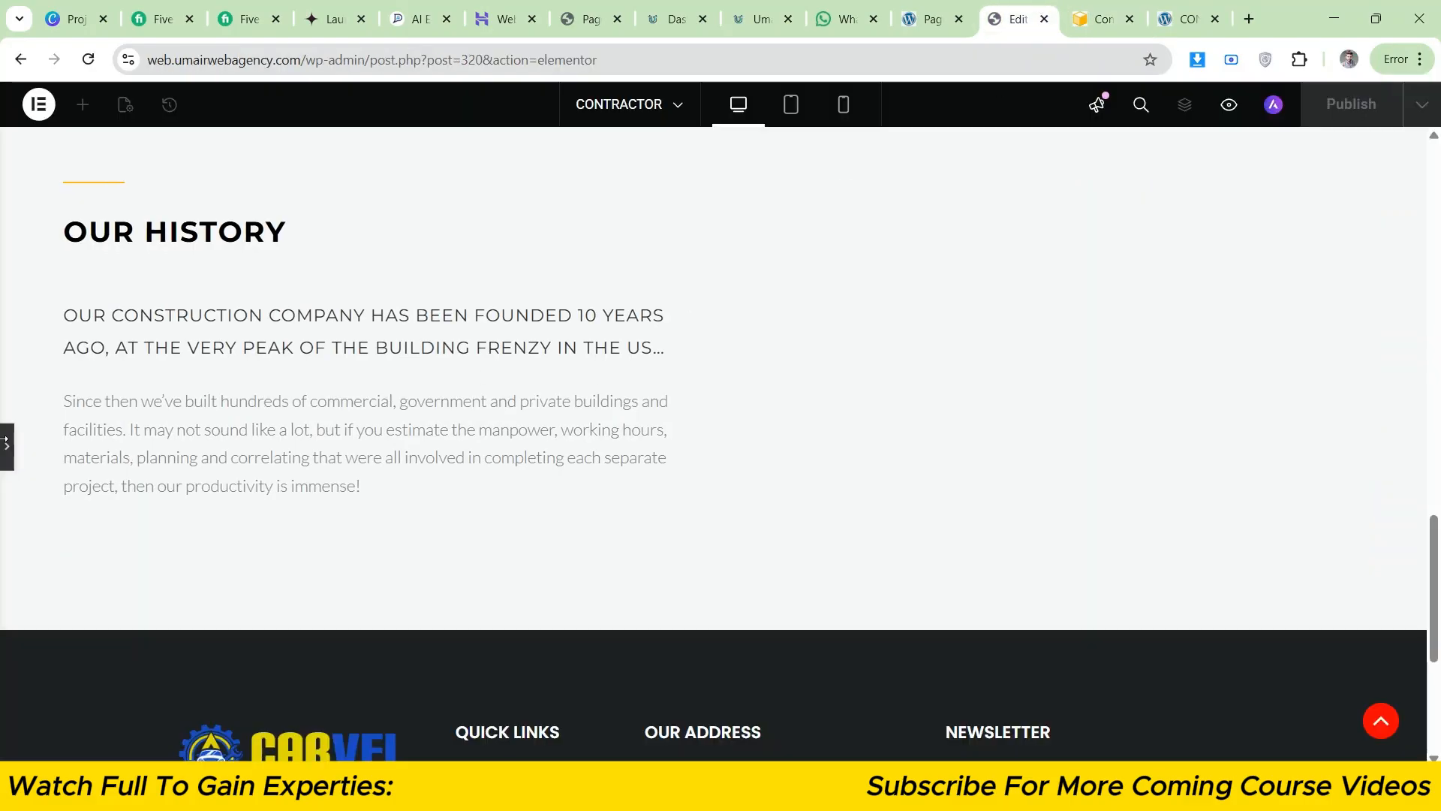
- Set the intro paragraph's paragraph spacing to 0 px and check the gap above the body text against the reference
click(6, 445)
click(229, 463)
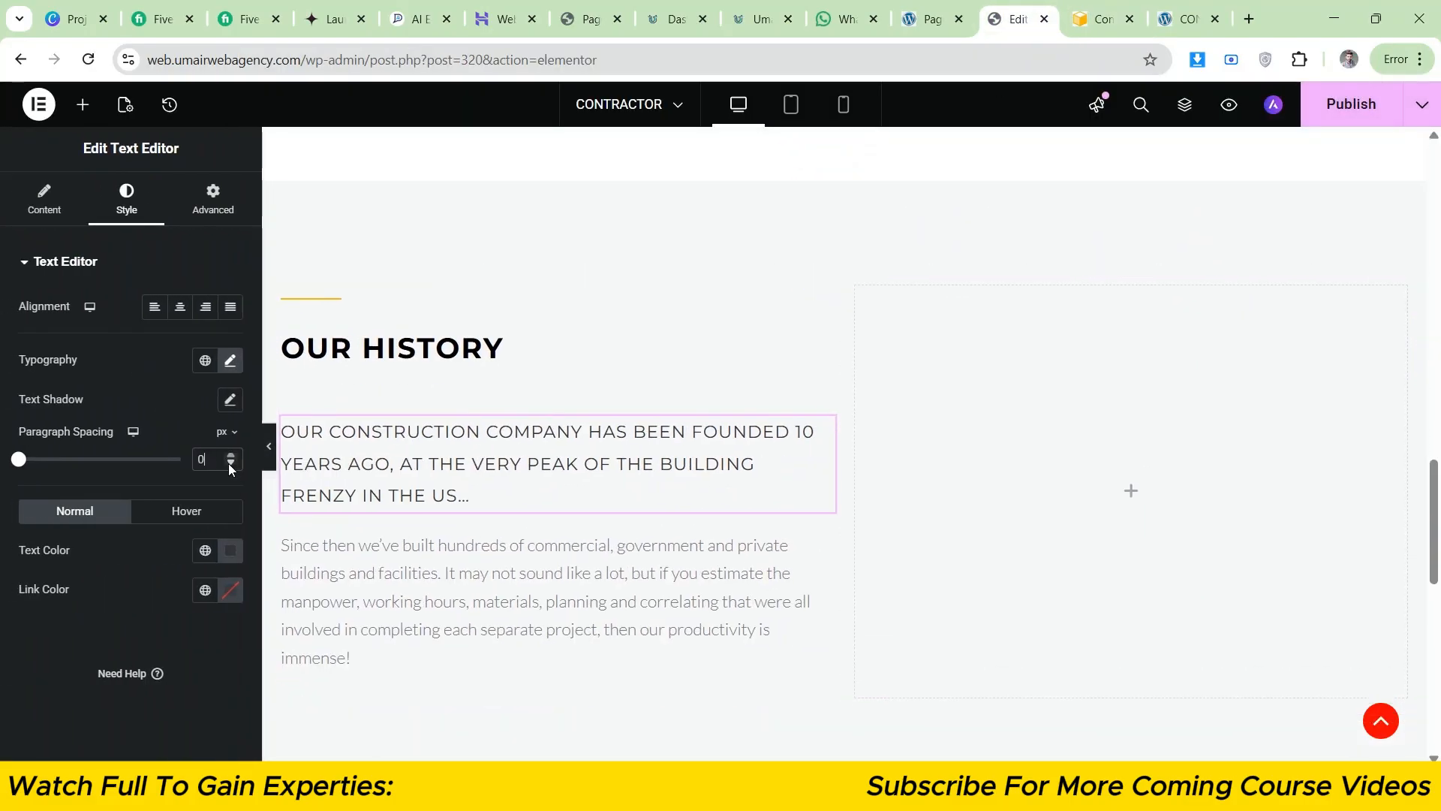
click(269, 446)
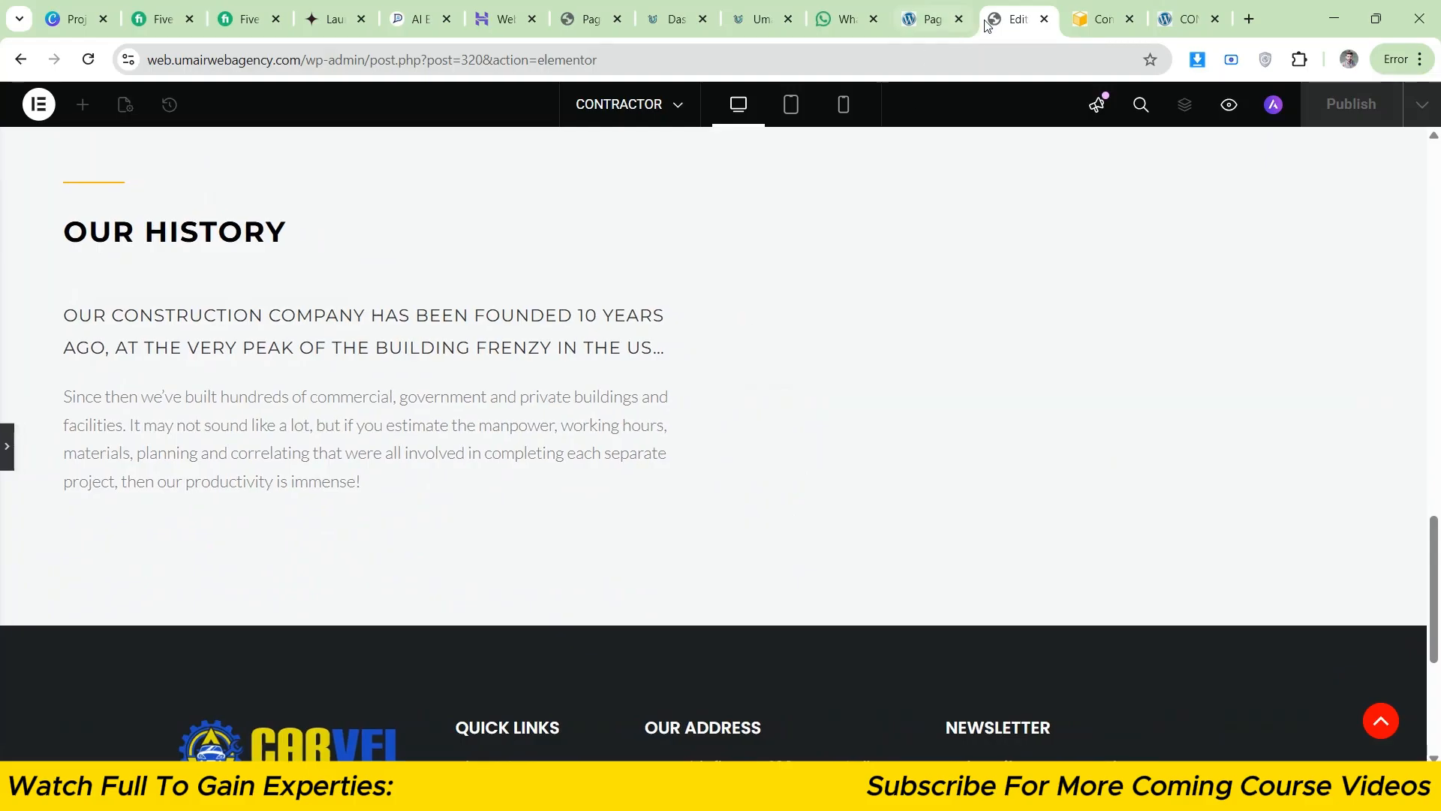
click(1096, 19)
click(1043, 9)
click(6, 446)
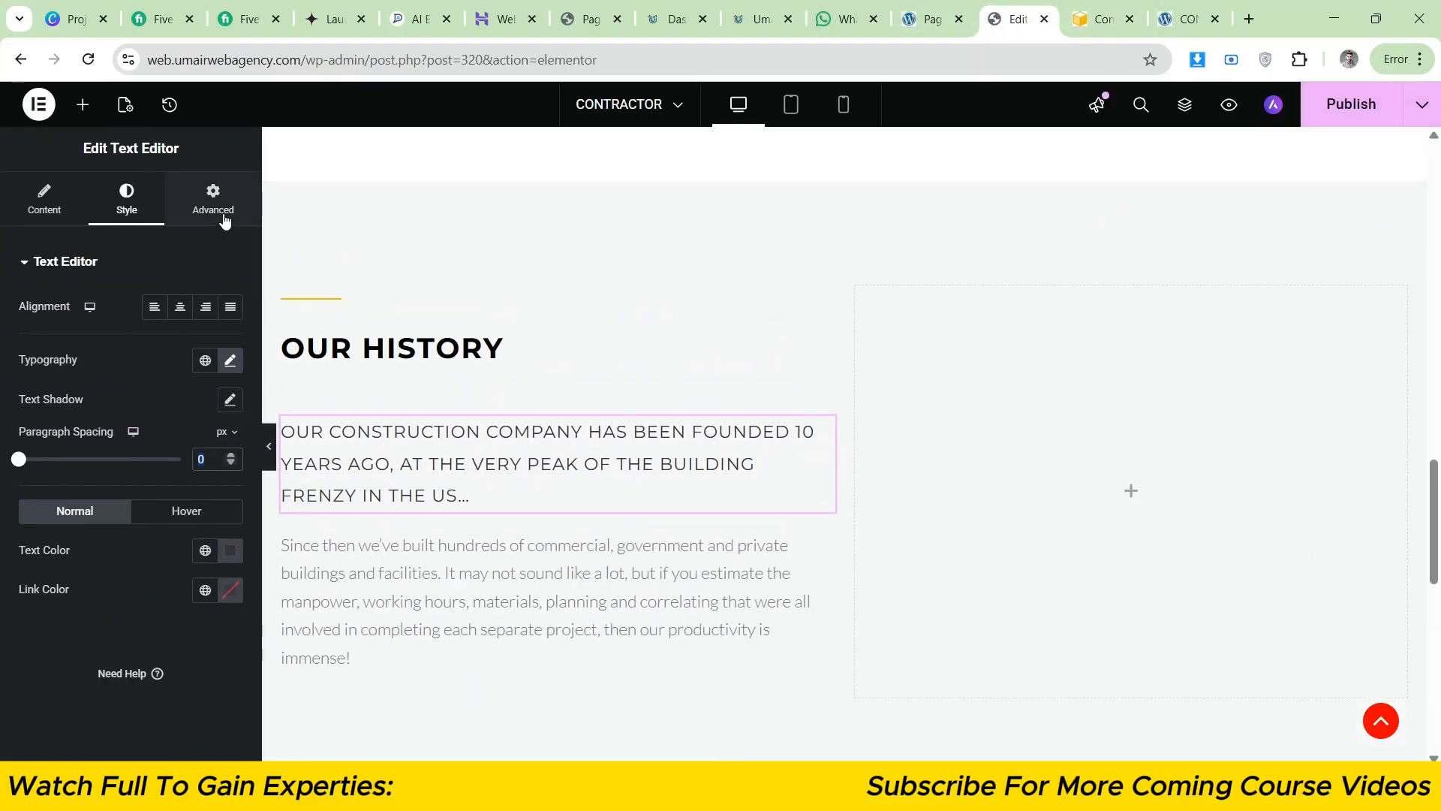
- Set the intro paragraph's bottom margin to -5 px and preview the section at full width
click(222, 213)
click(157, 331)
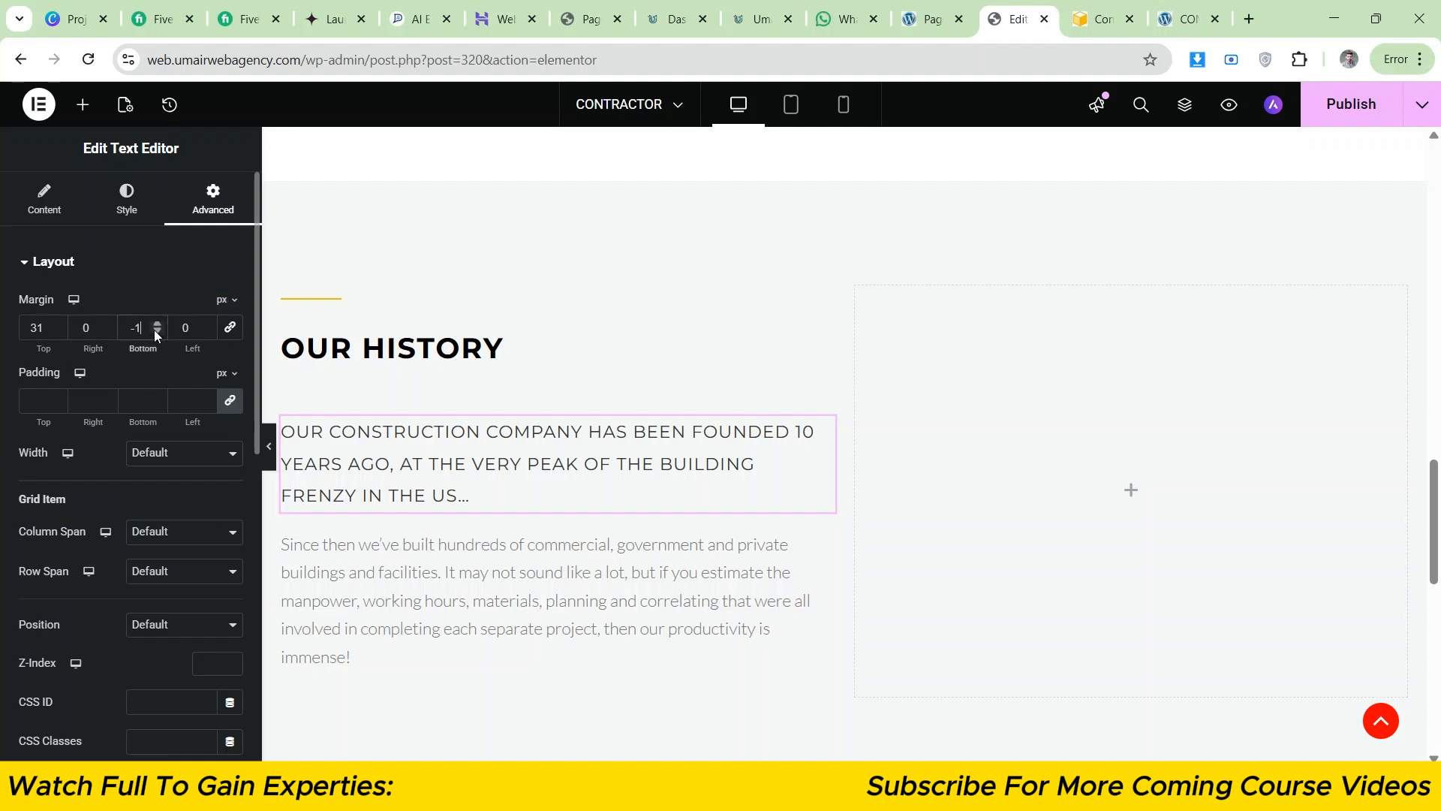
click(157, 332)
click(157, 331)
click(157, 331)
click(157, 331)
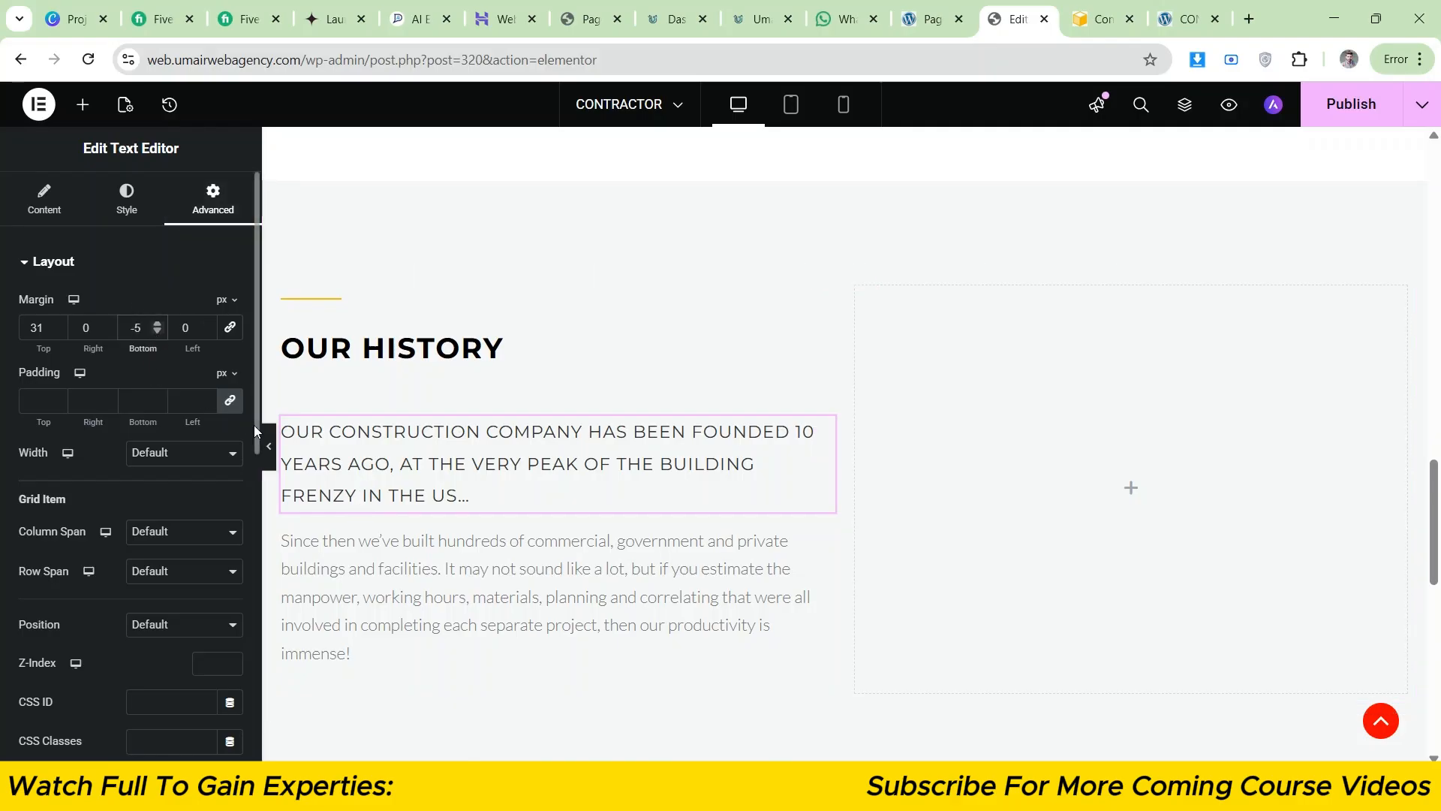
click(272, 441)
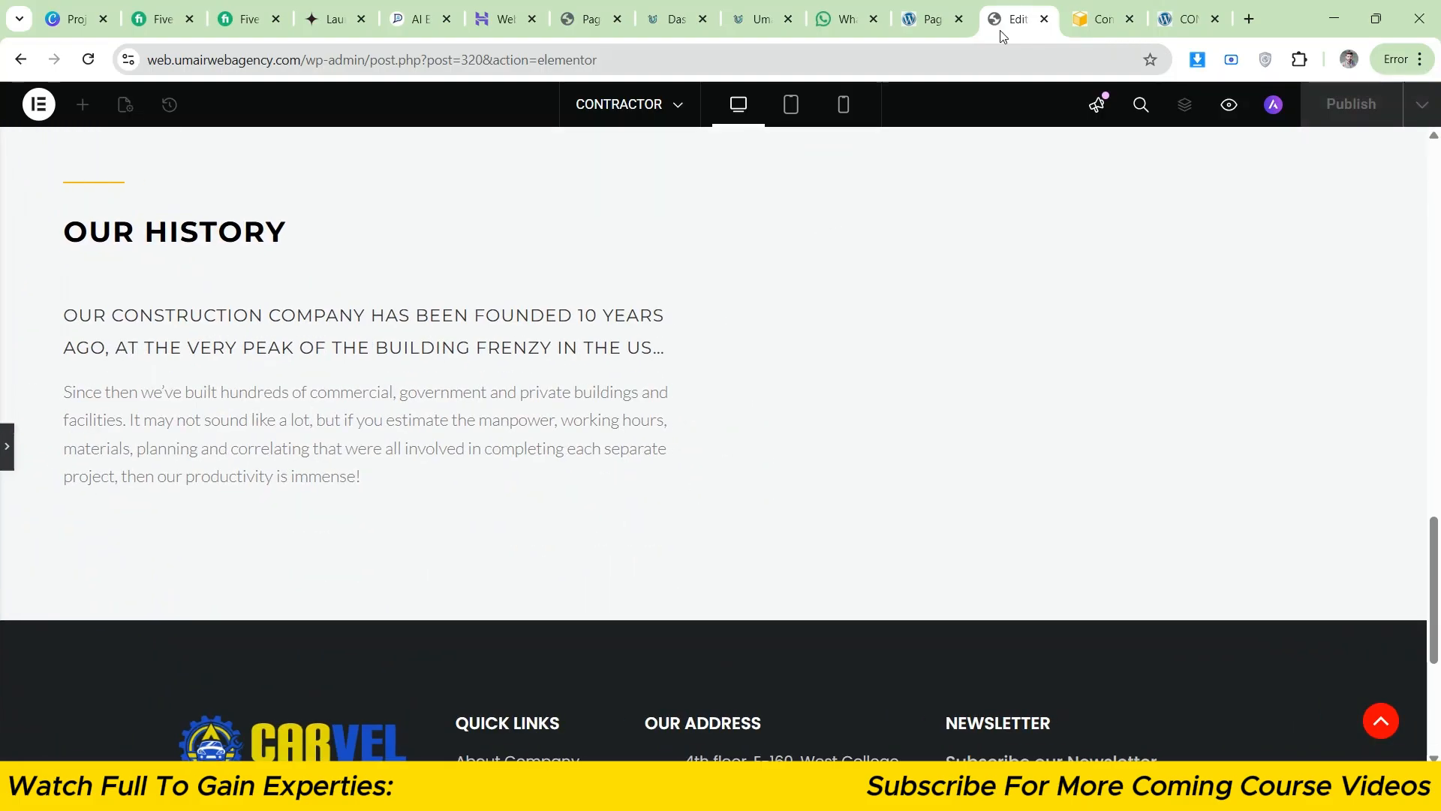
- Align the reference's Our History section with the full-width preview and compare the spacing of the text blocks
click(1095, 9)
click(1049, 6)
click(1073, 8)
click(1043, 8)
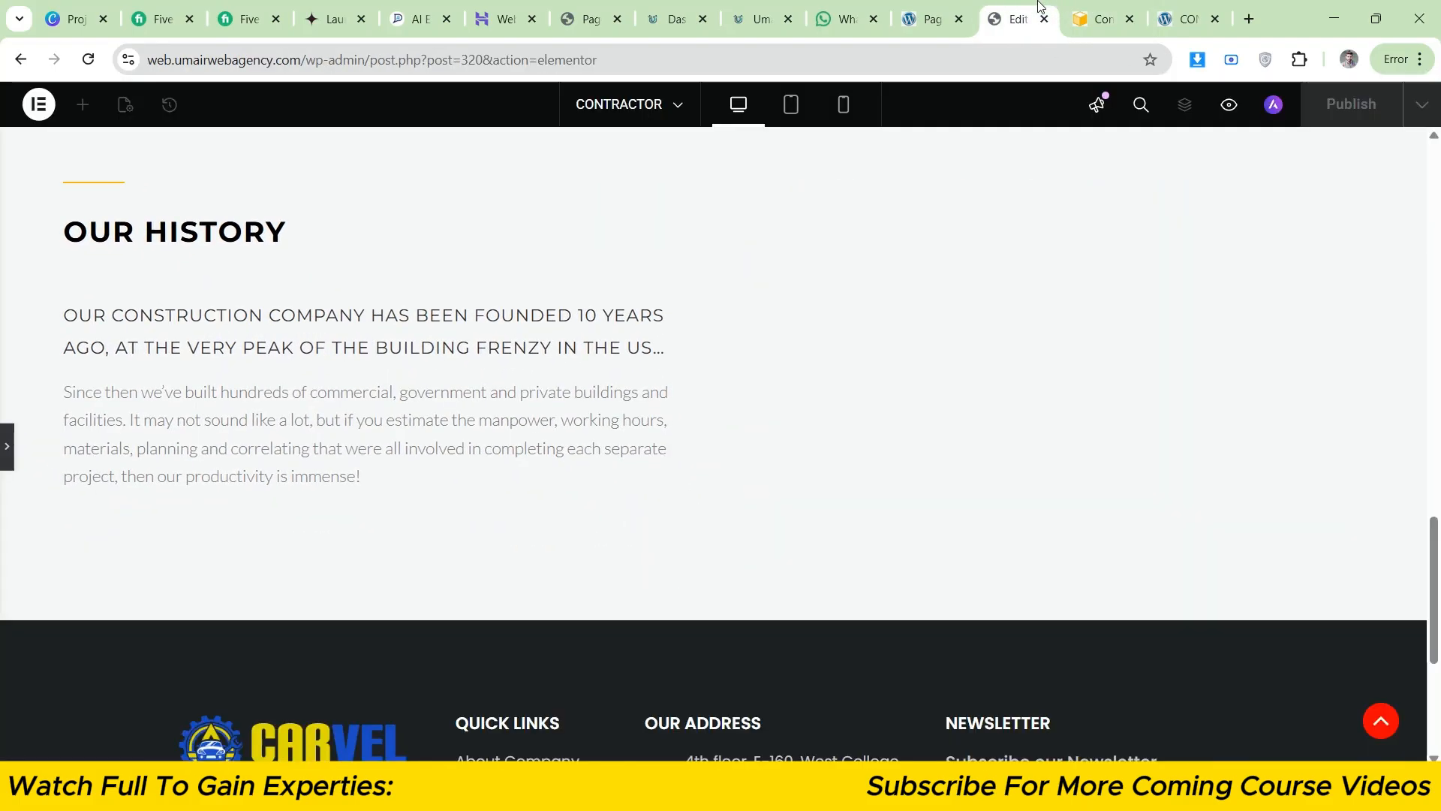
click(1074, 7)
click(1037, 8)
click(1089, 8)
click(1037, 8)
click(1090, 8)
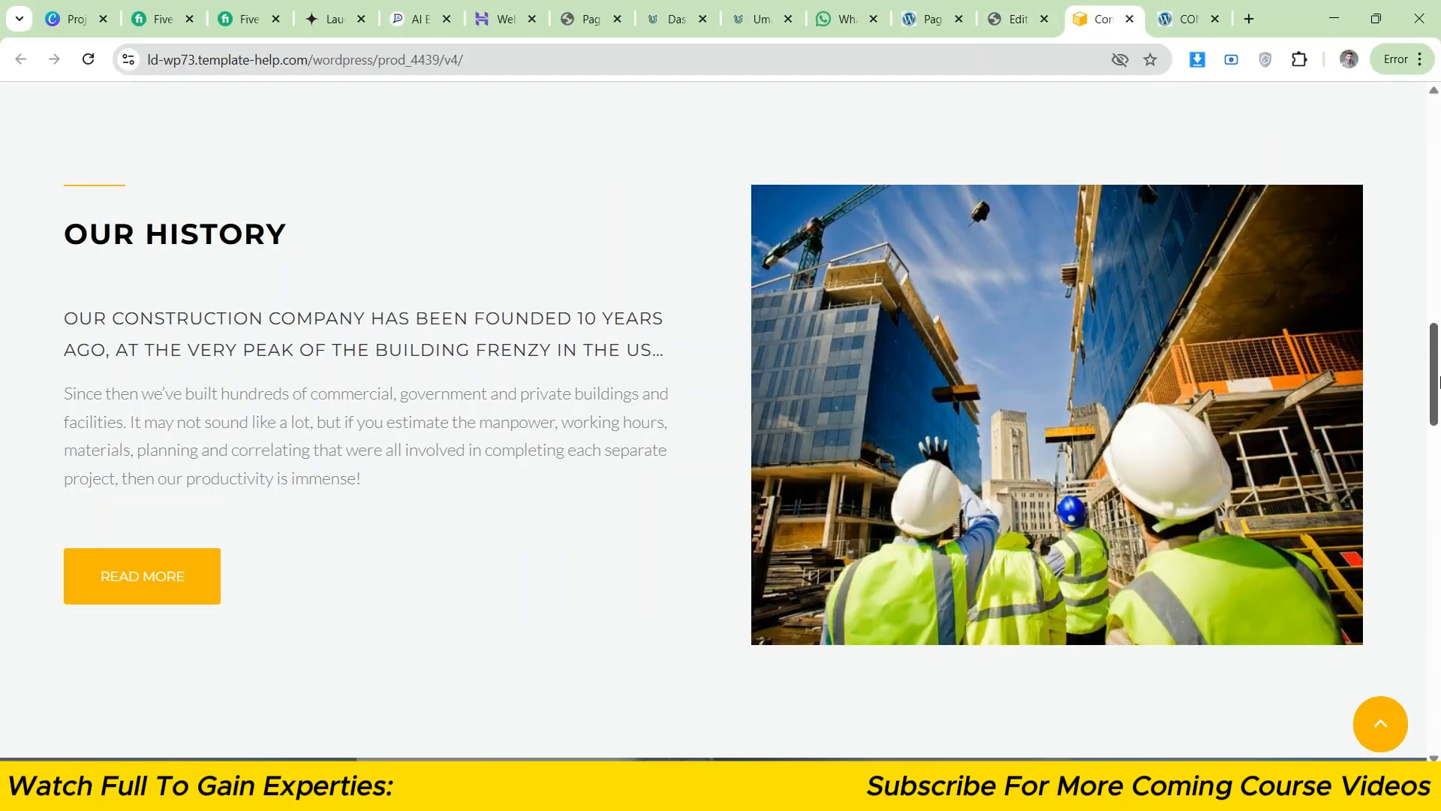
click(1049, 8)
click(1105, 7)
drag(1440, 380, 1439, 381)
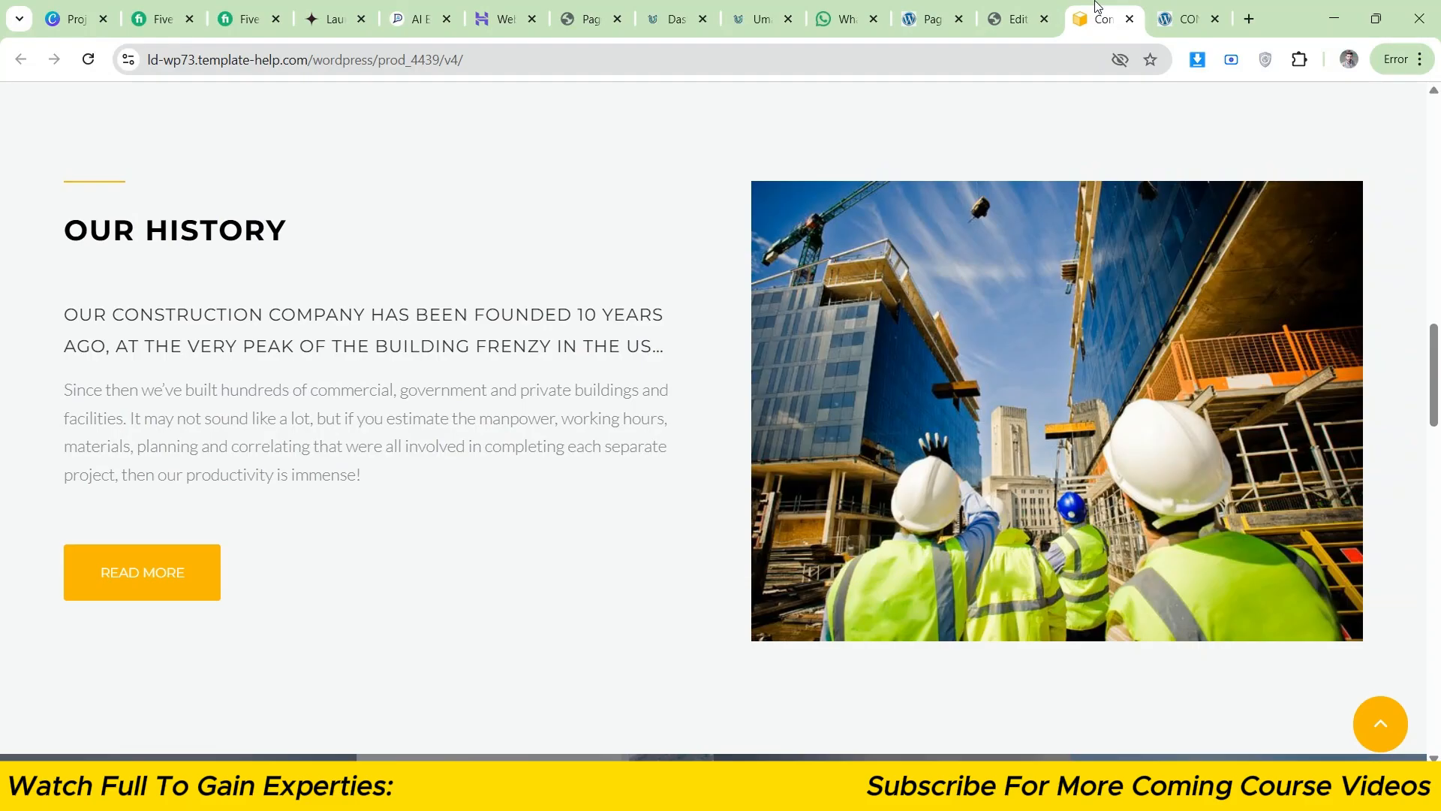
click(1048, 8)
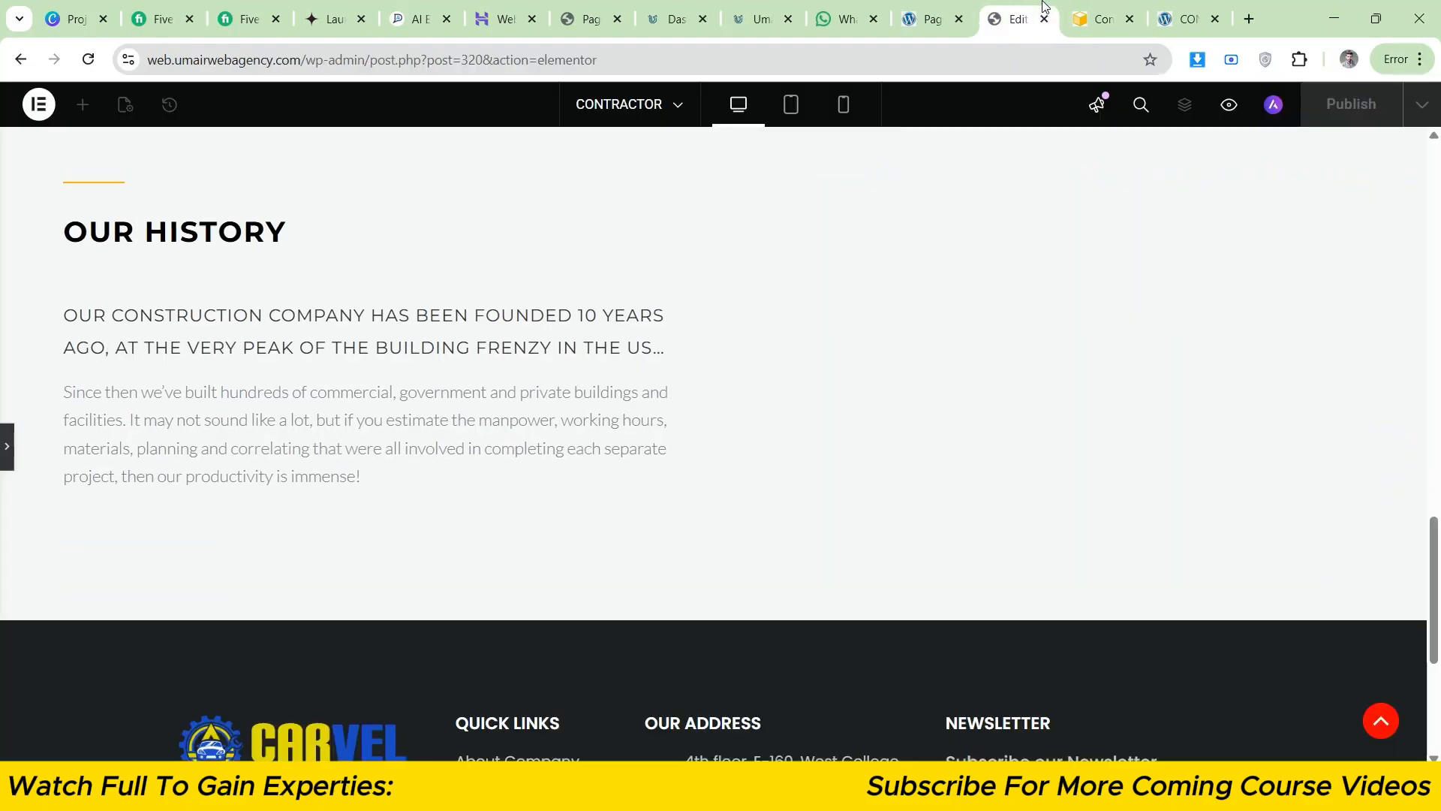
click(1109, 10)
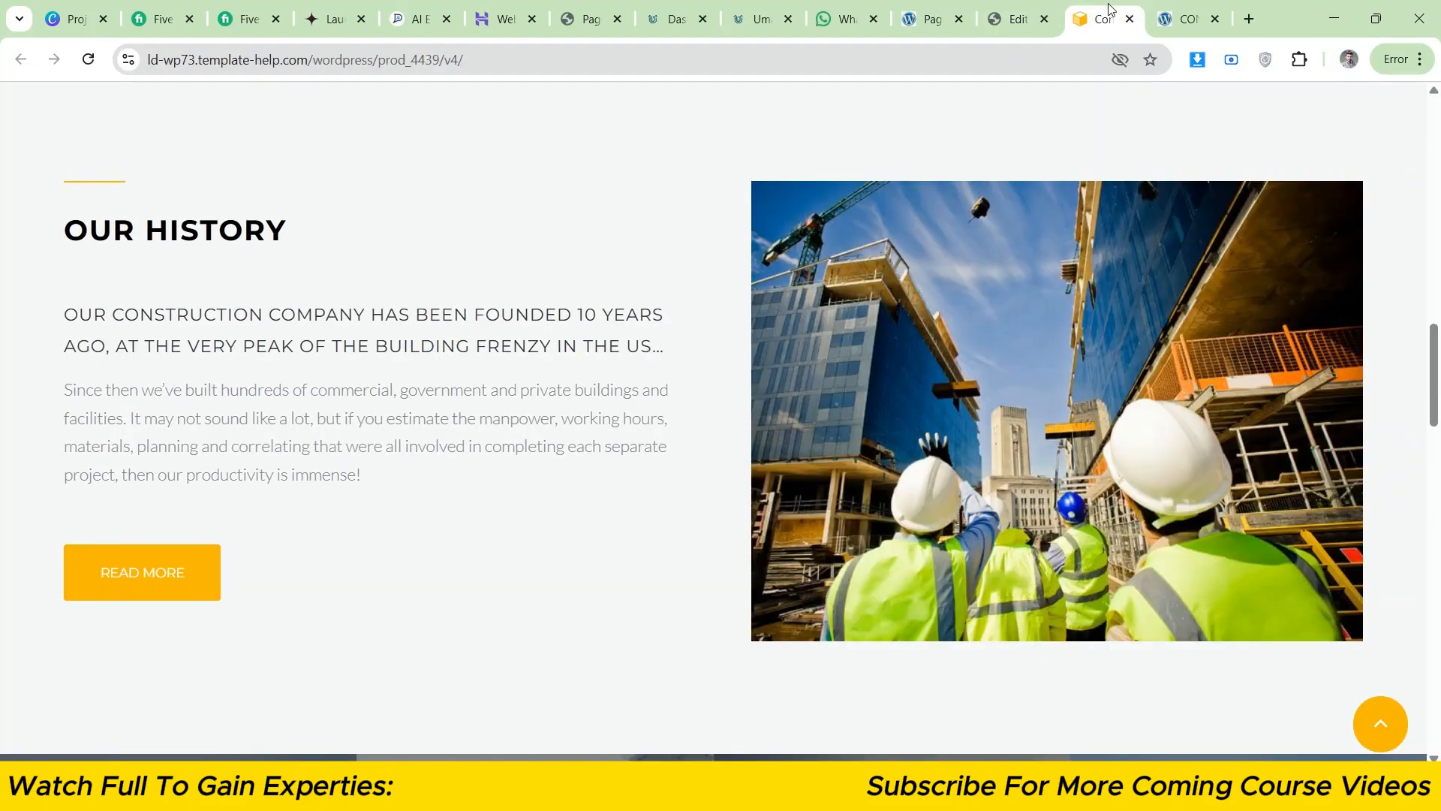
click(991, 25)
- Tighten the intro paragraph's bottom margin slightly and compare the full-width preview with the reference again
click(6, 446)
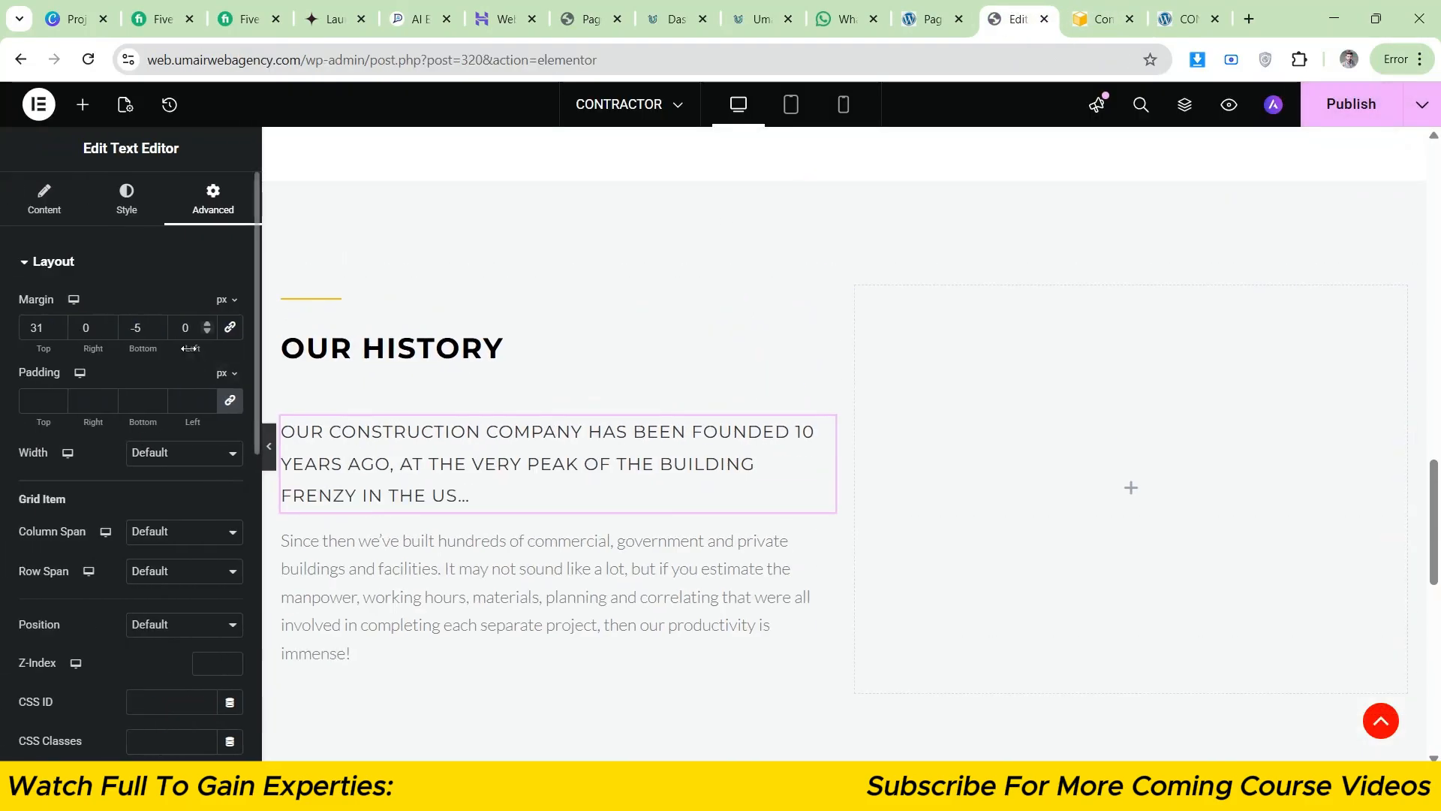
click(269, 447)
click(1099, 4)
click(1045, 4)
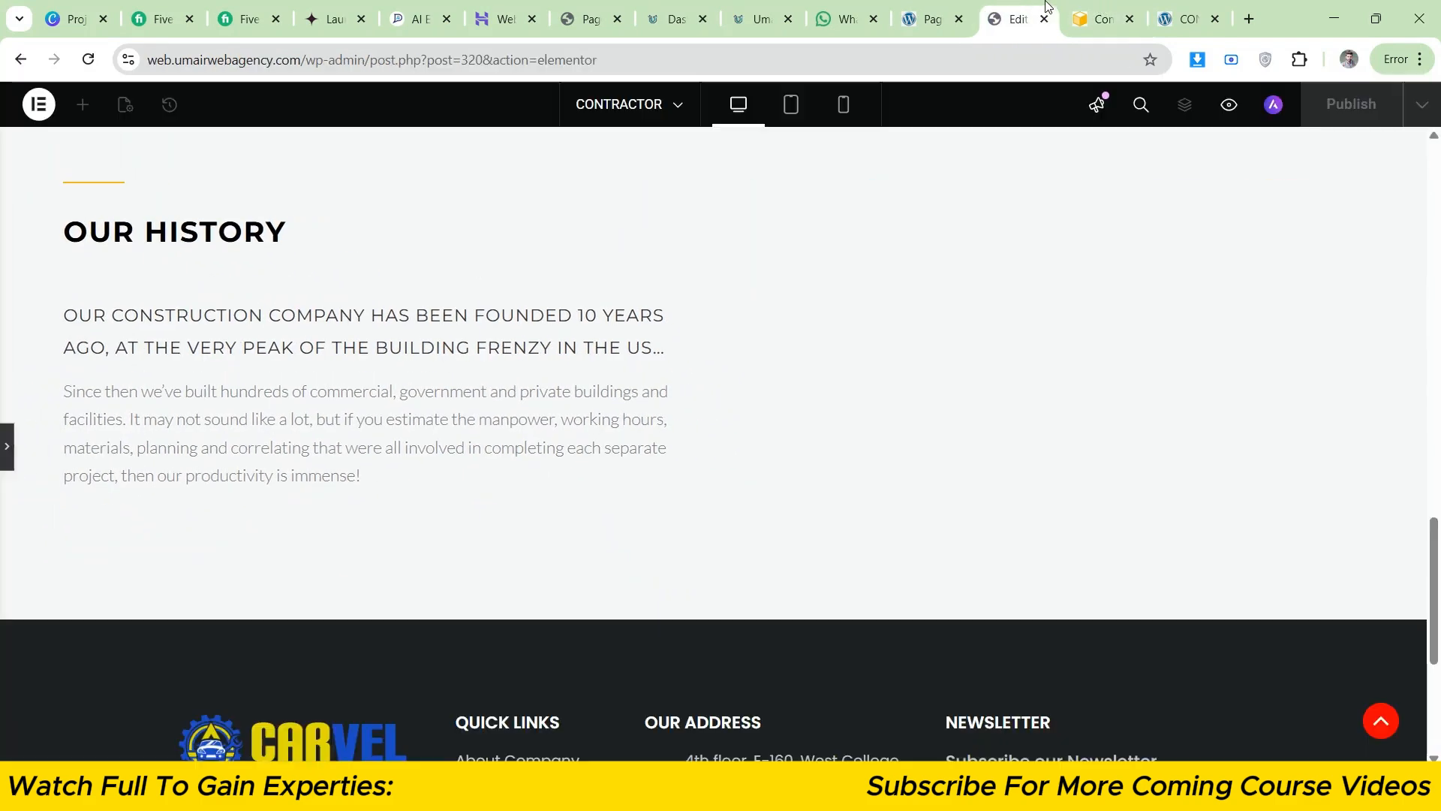
click(1090, 3)
click(1039, 3)
click(1078, 4)
click(1030, 3)
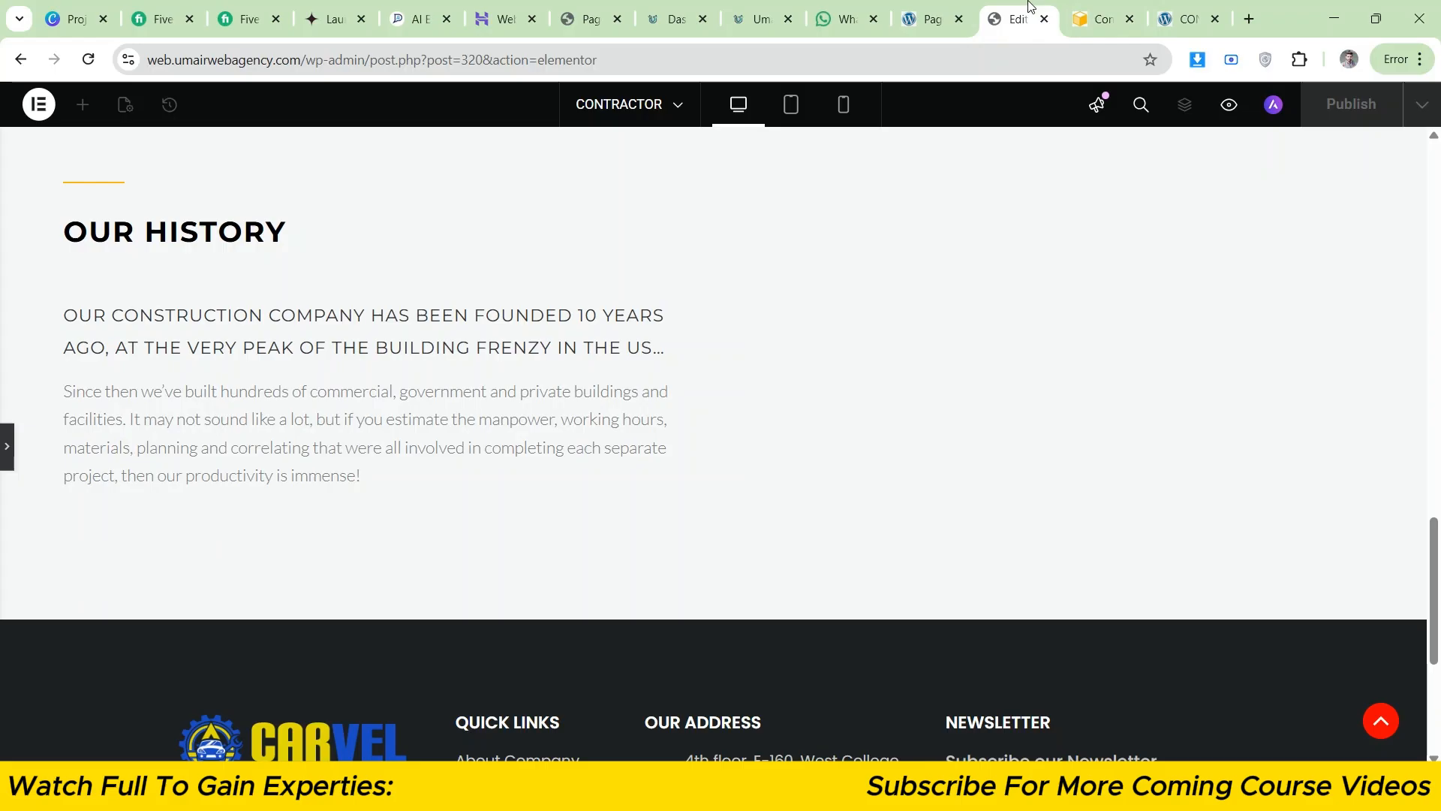
click(1075, 4)
click(1032, 4)
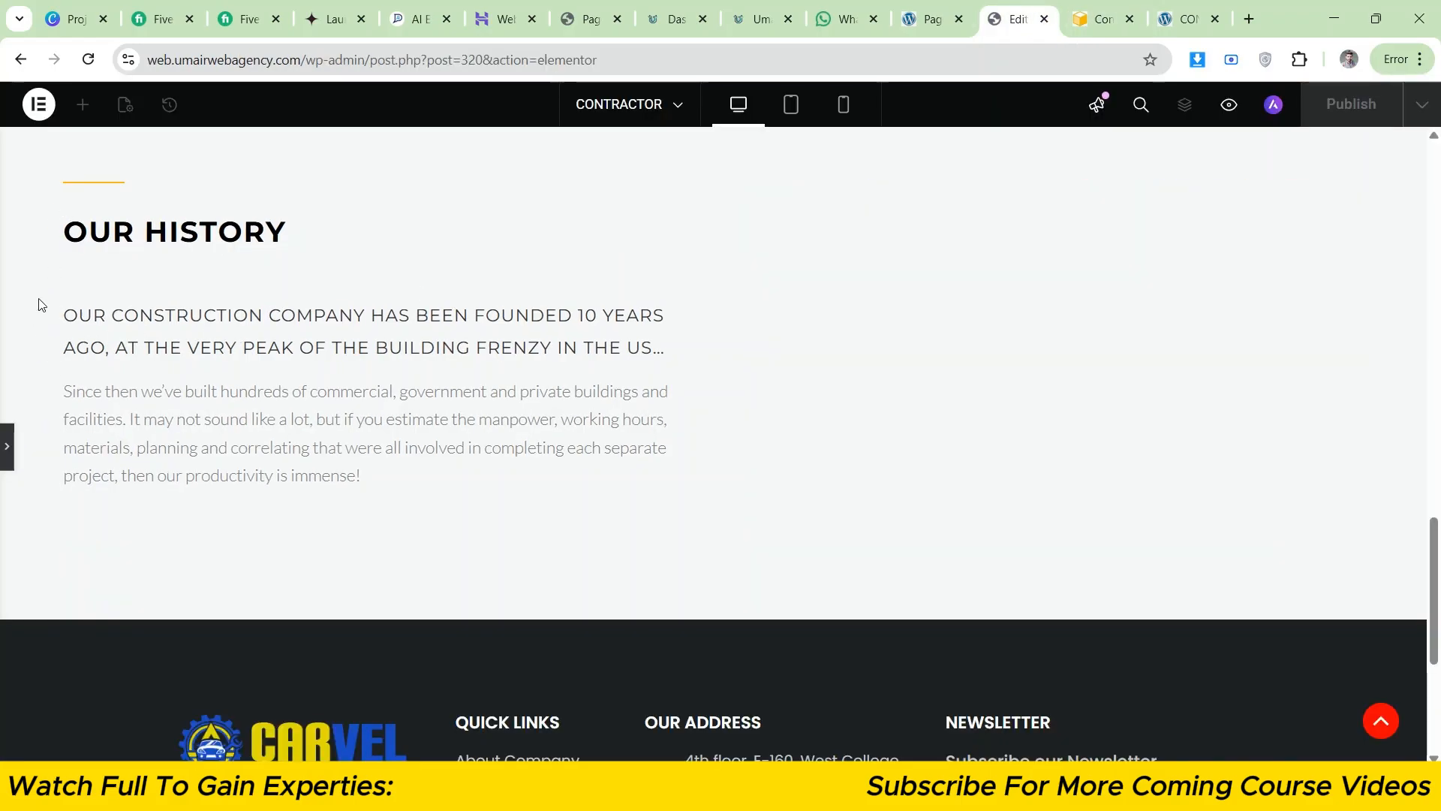
- Copy the READ MORE button's label from the reference's Our History section
click(7, 447)
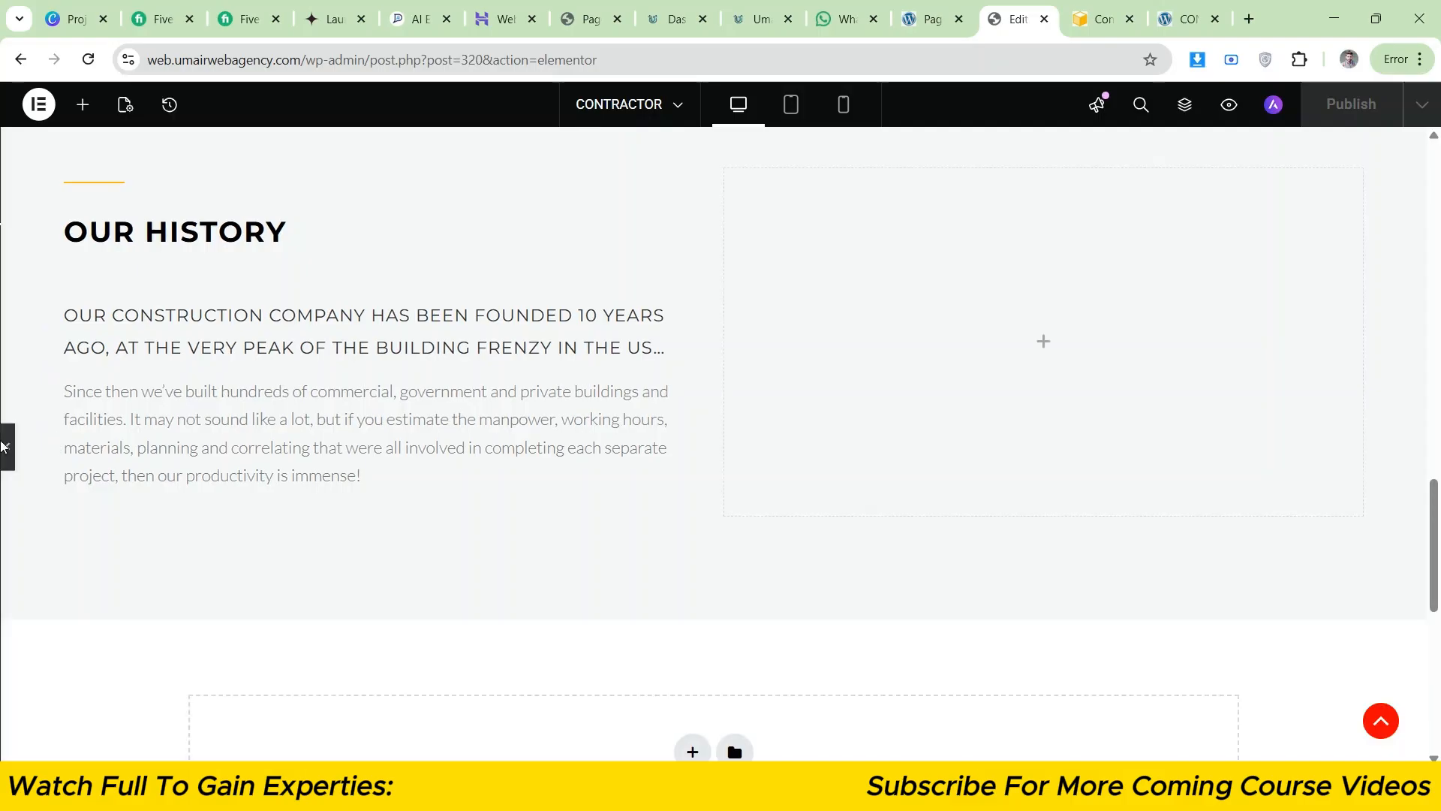
click(1102, 7)
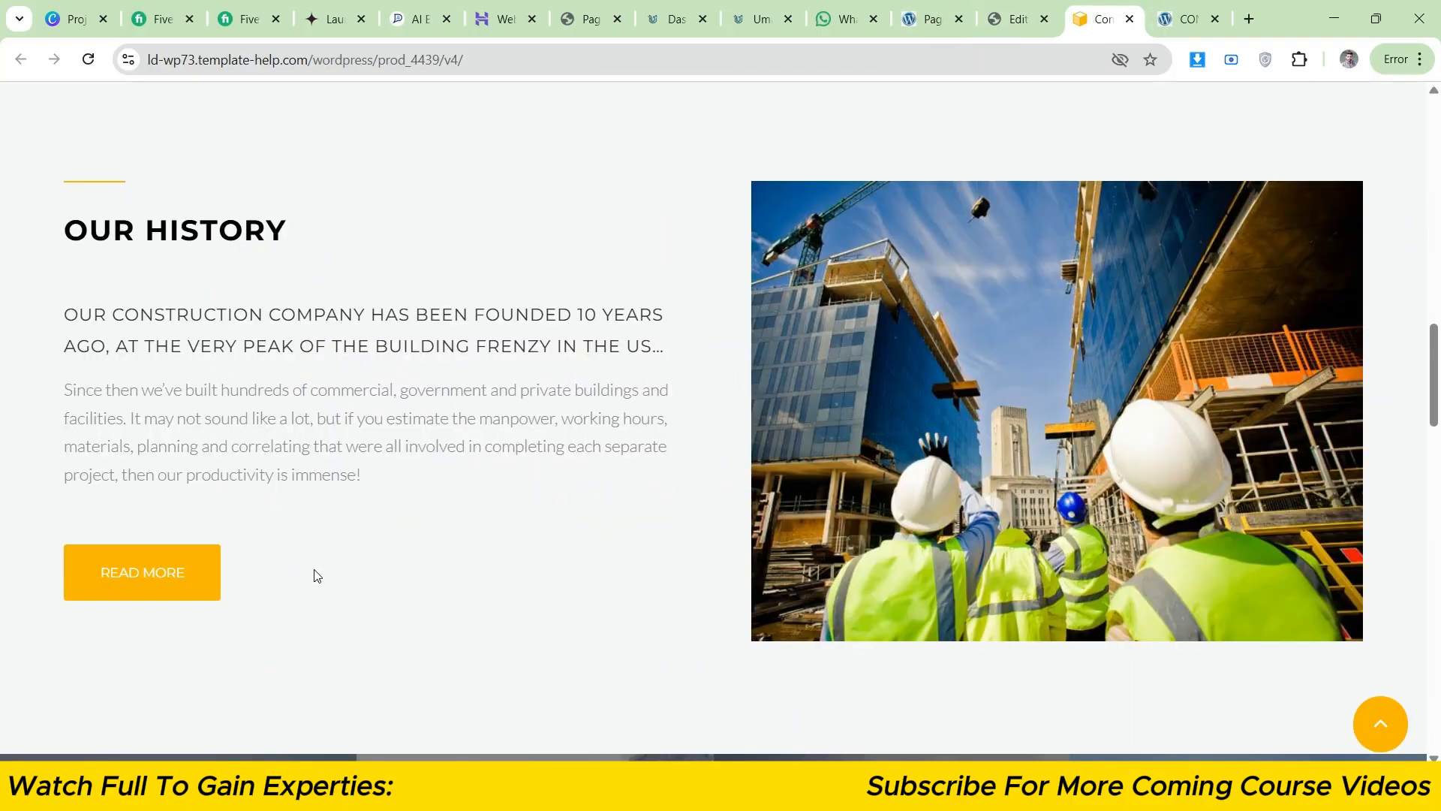
double_click(262, 587)
right_click(171, 576)
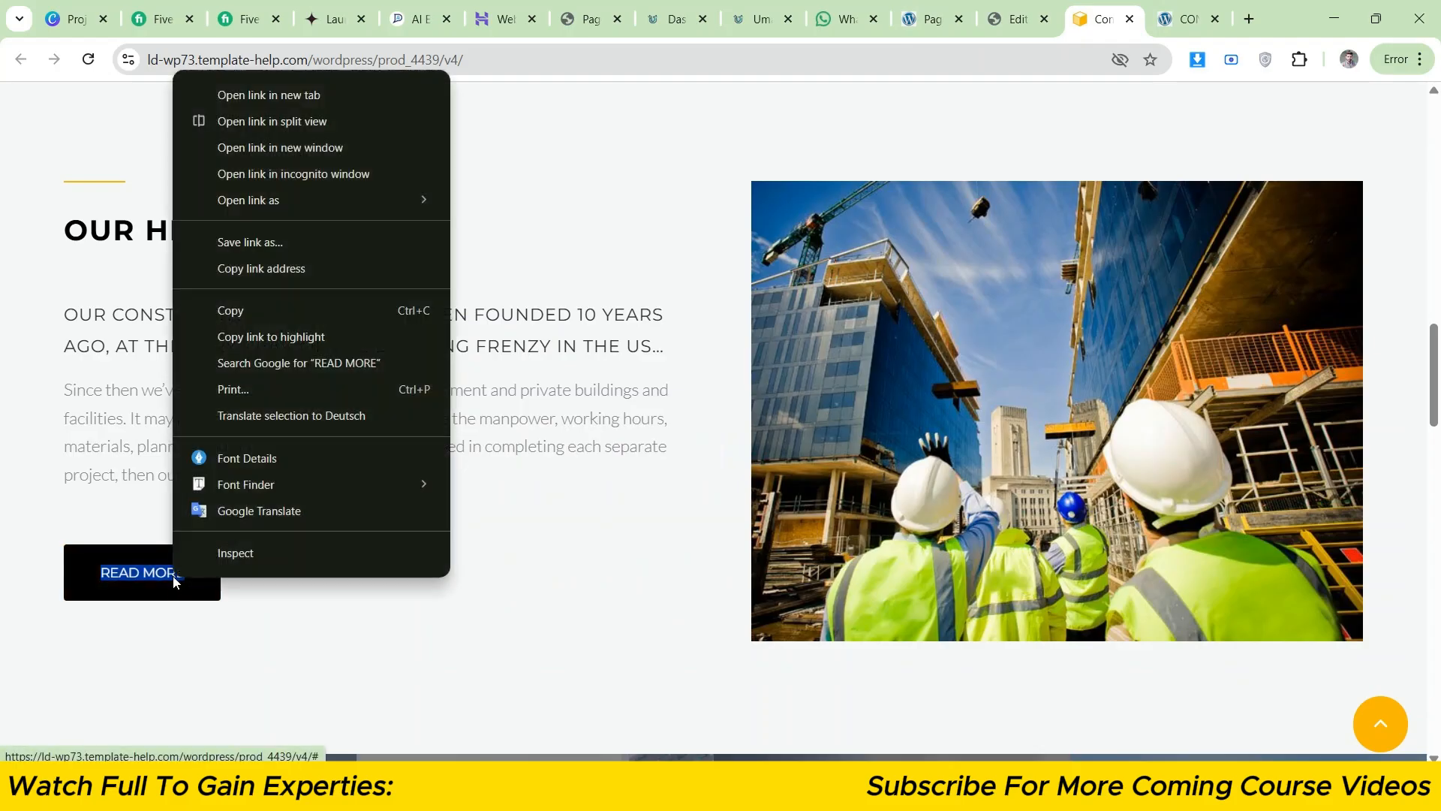
click(251, 310)
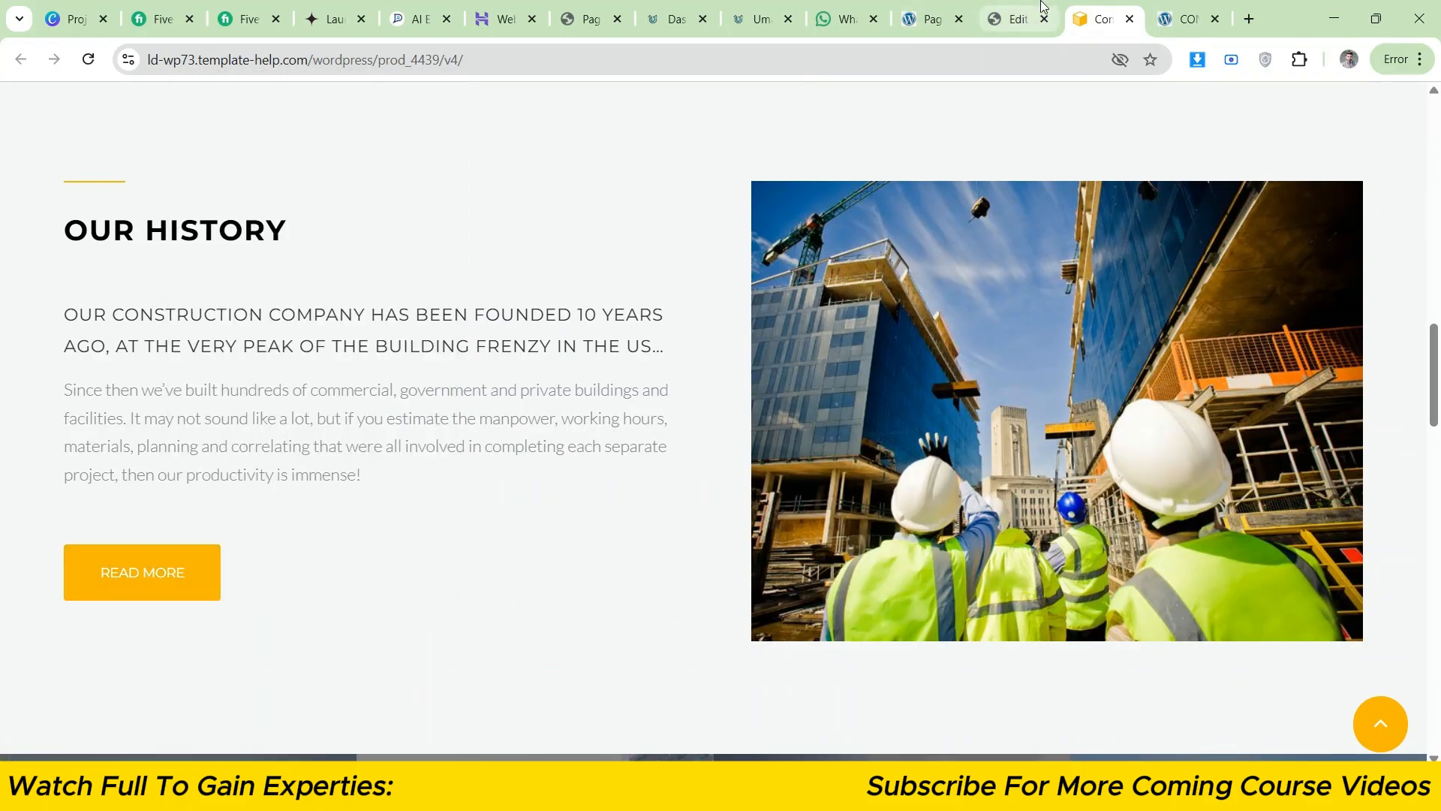
- Add a Button widget under the Our History body paragraph and delete the stray duplicate button beneath the columns
click(1013, 19)
click(81, 102)
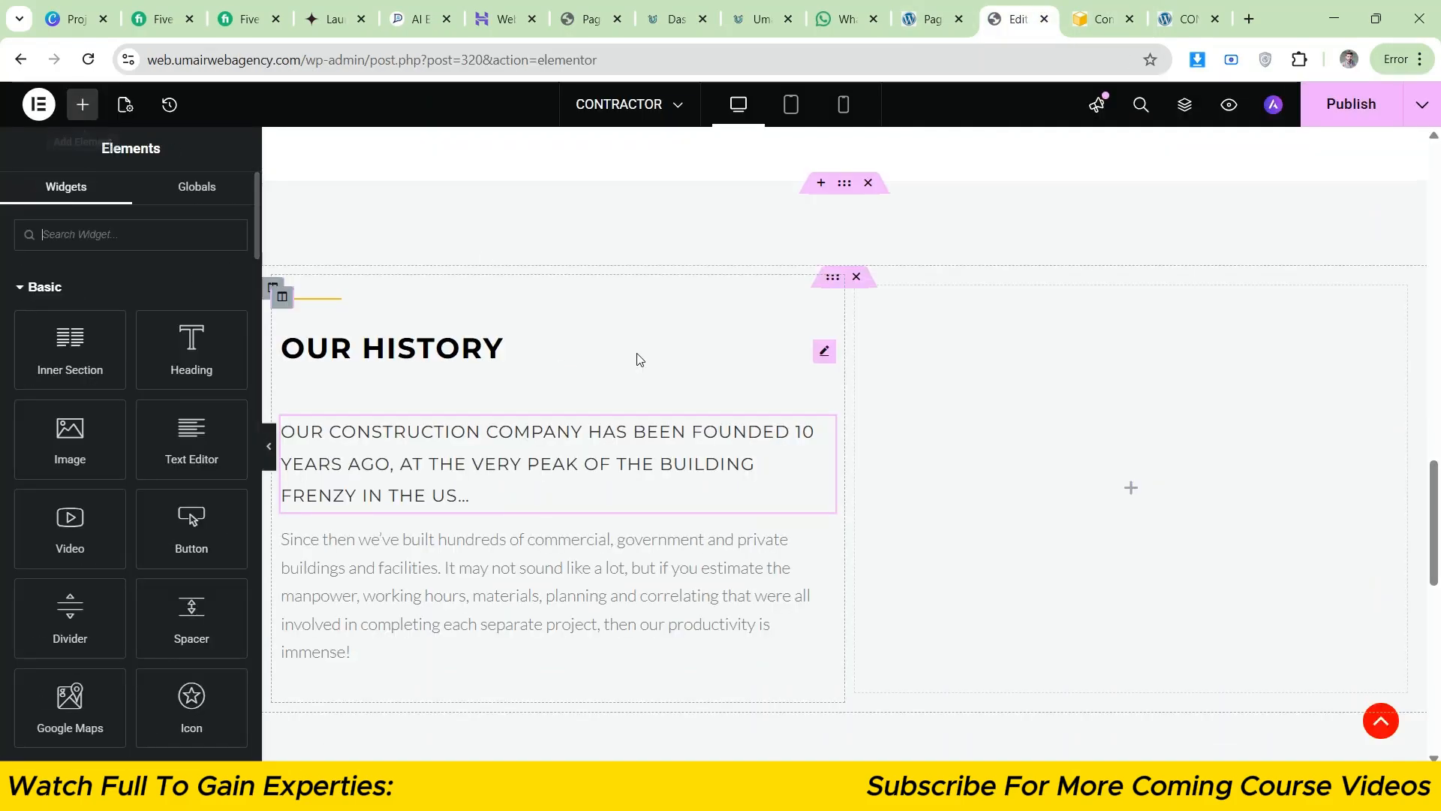
scroll(819, 408, up, 15)
scroll(819, 408, down, 12)
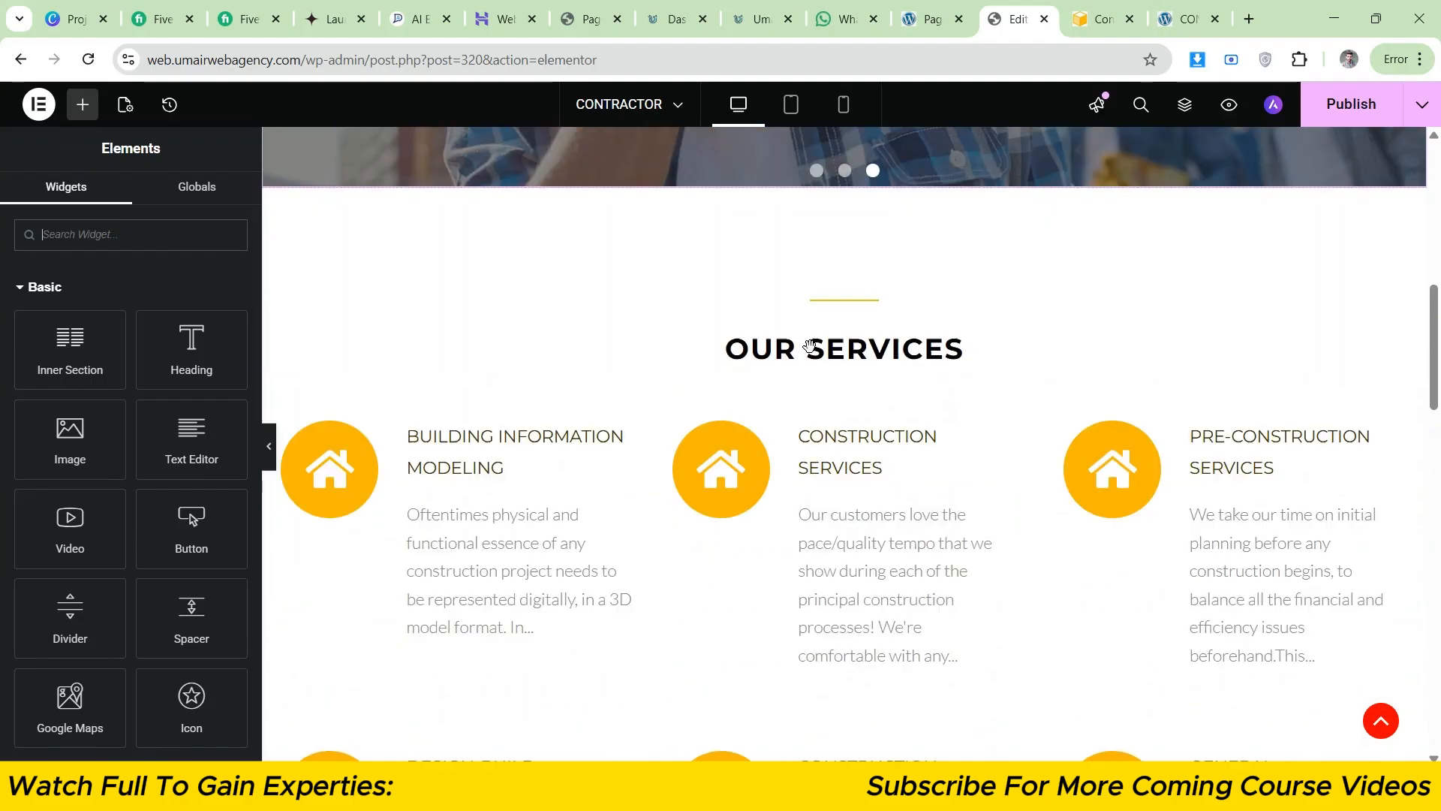
drag(213, 549, 449, 476)
right_click(389, 591)
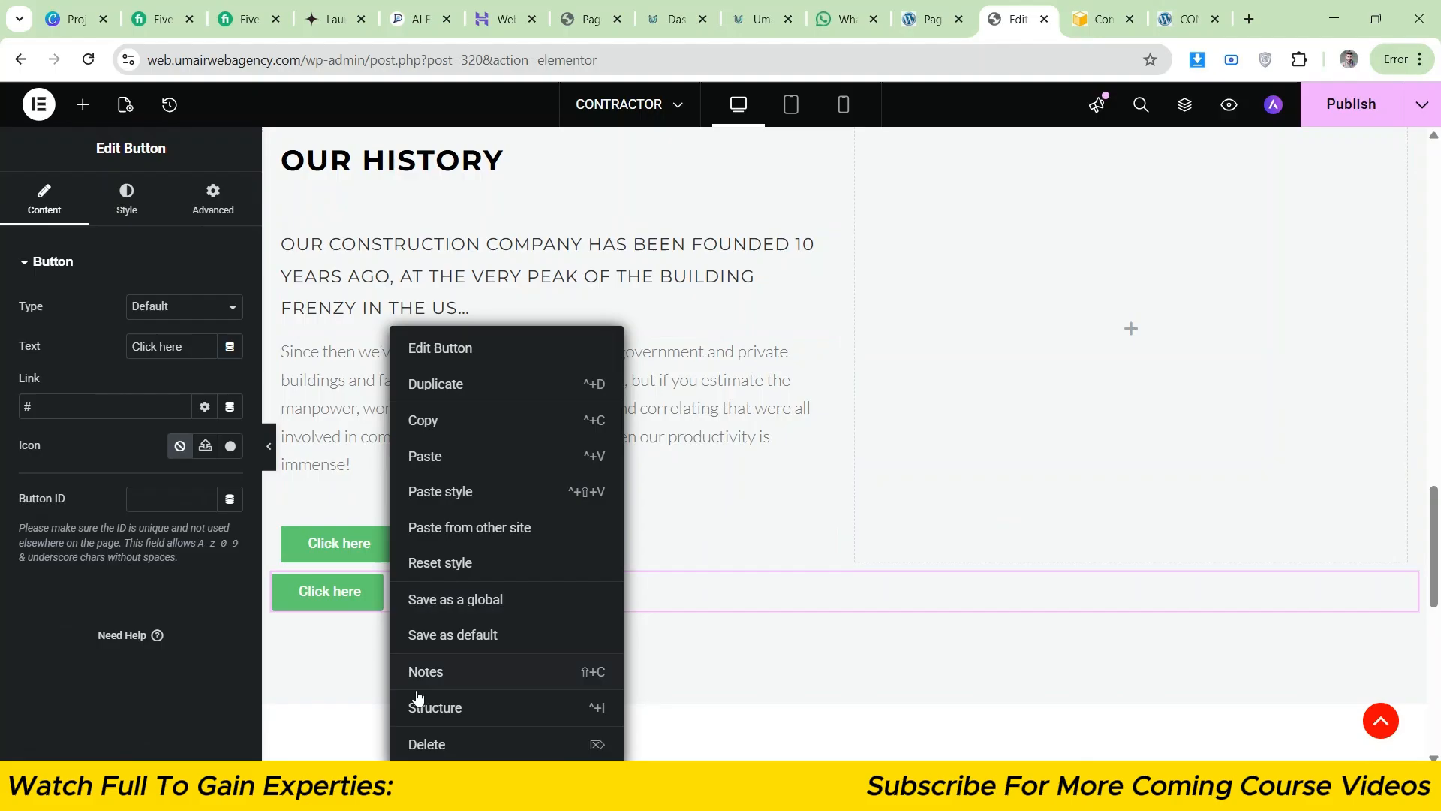
click(426, 744)
- Replace the new button's text with the copied label "read more"
click(408, 552)
drag(131, 344, 184, 347)
right_click(165, 346)
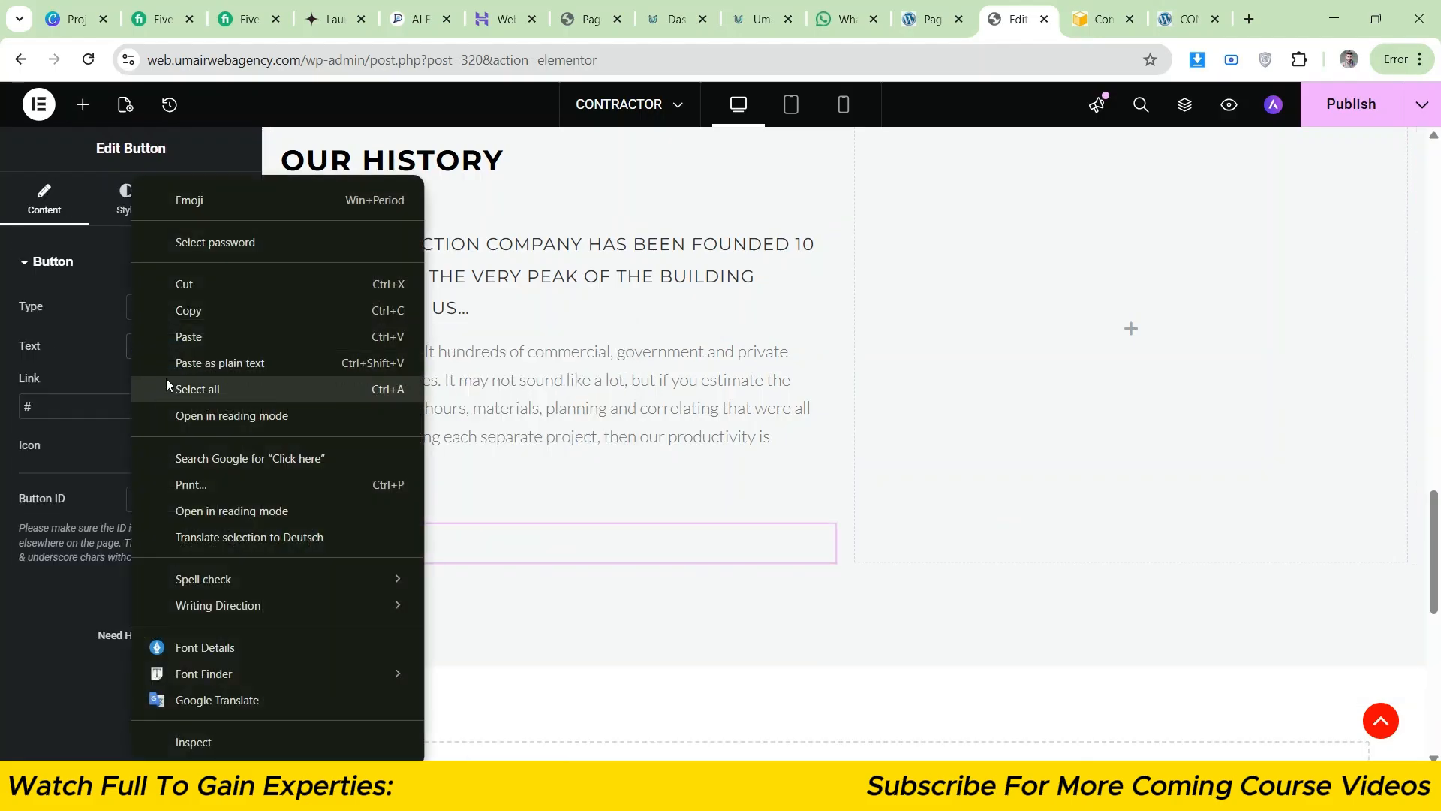
click(179, 336)
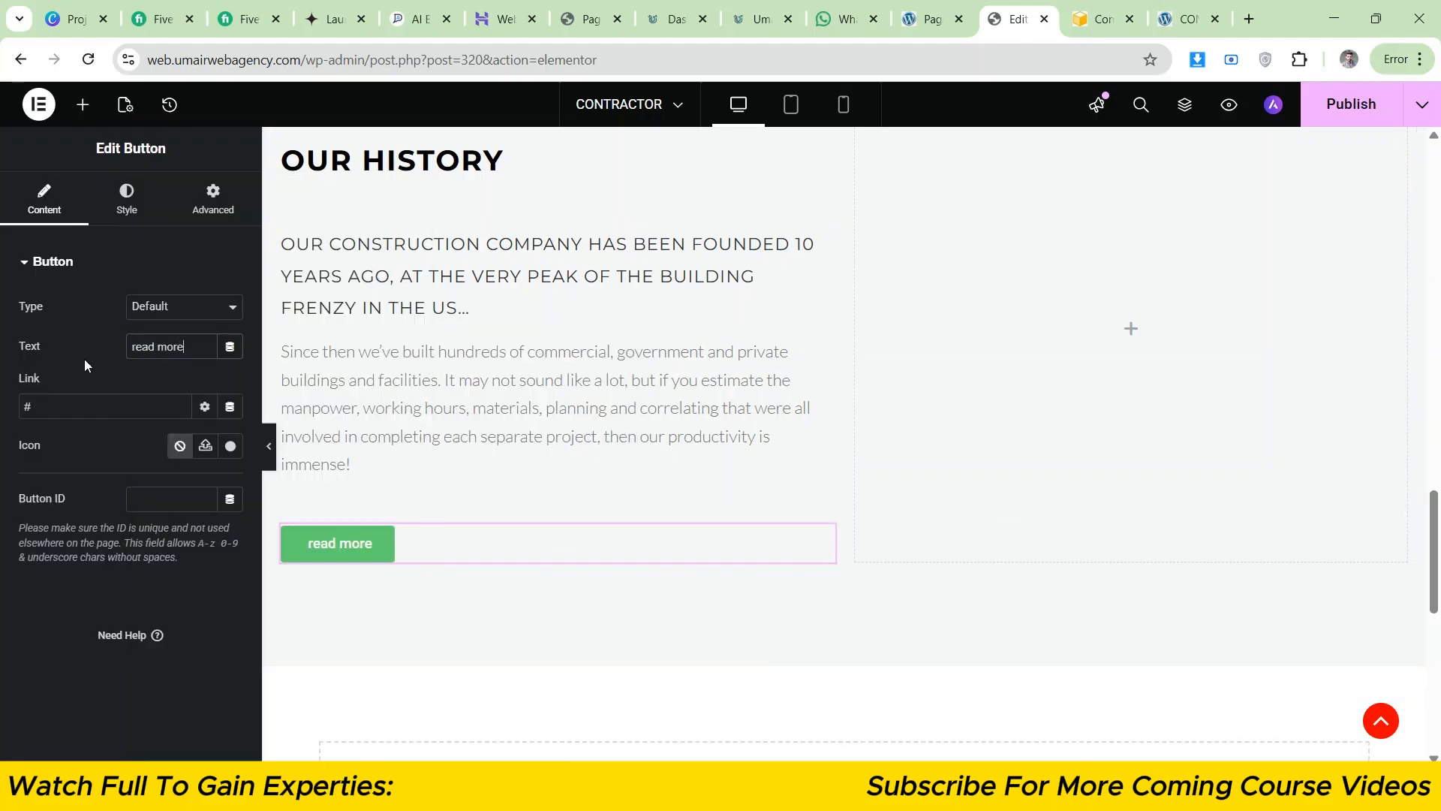
- Open the button's typography settings and inspect the font details of the reference's READ MORE button
click(118, 199)
click(230, 346)
click(1102, 19)
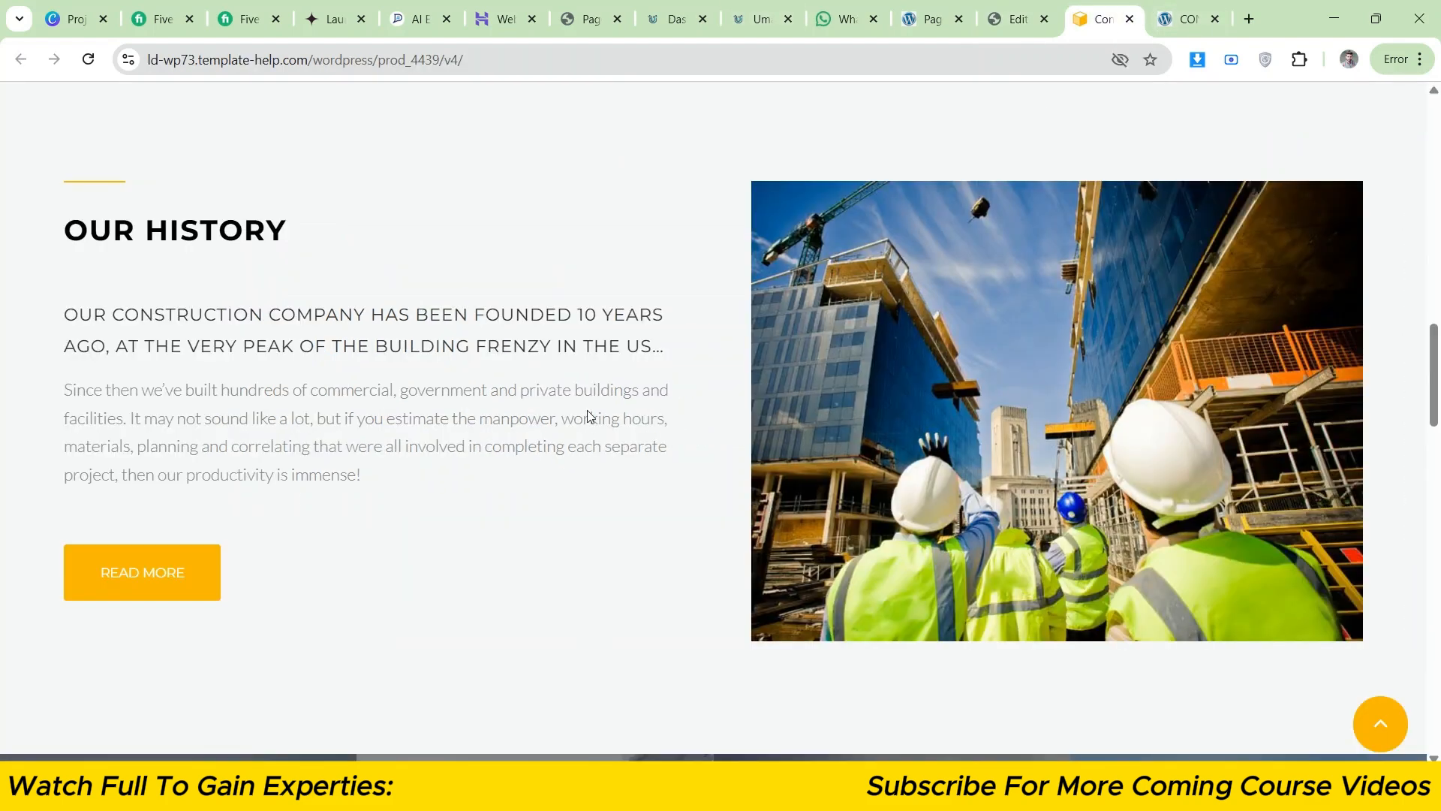
right_click(128, 589)
click(161, 505)
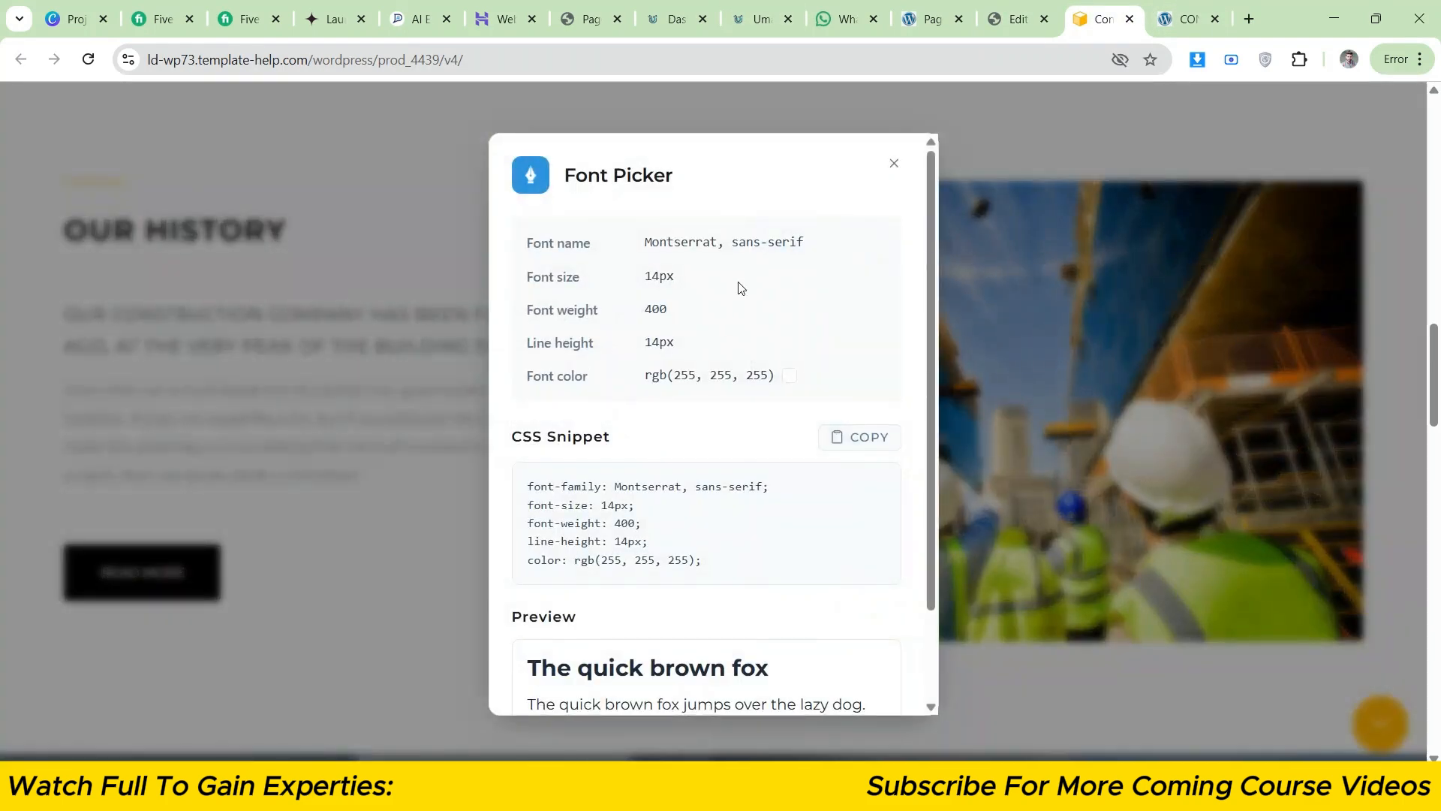
- Set the button's typography to Montserrat, size 14 px, weight 400 (Normal) and Uppercase transform
click(1015, 19)
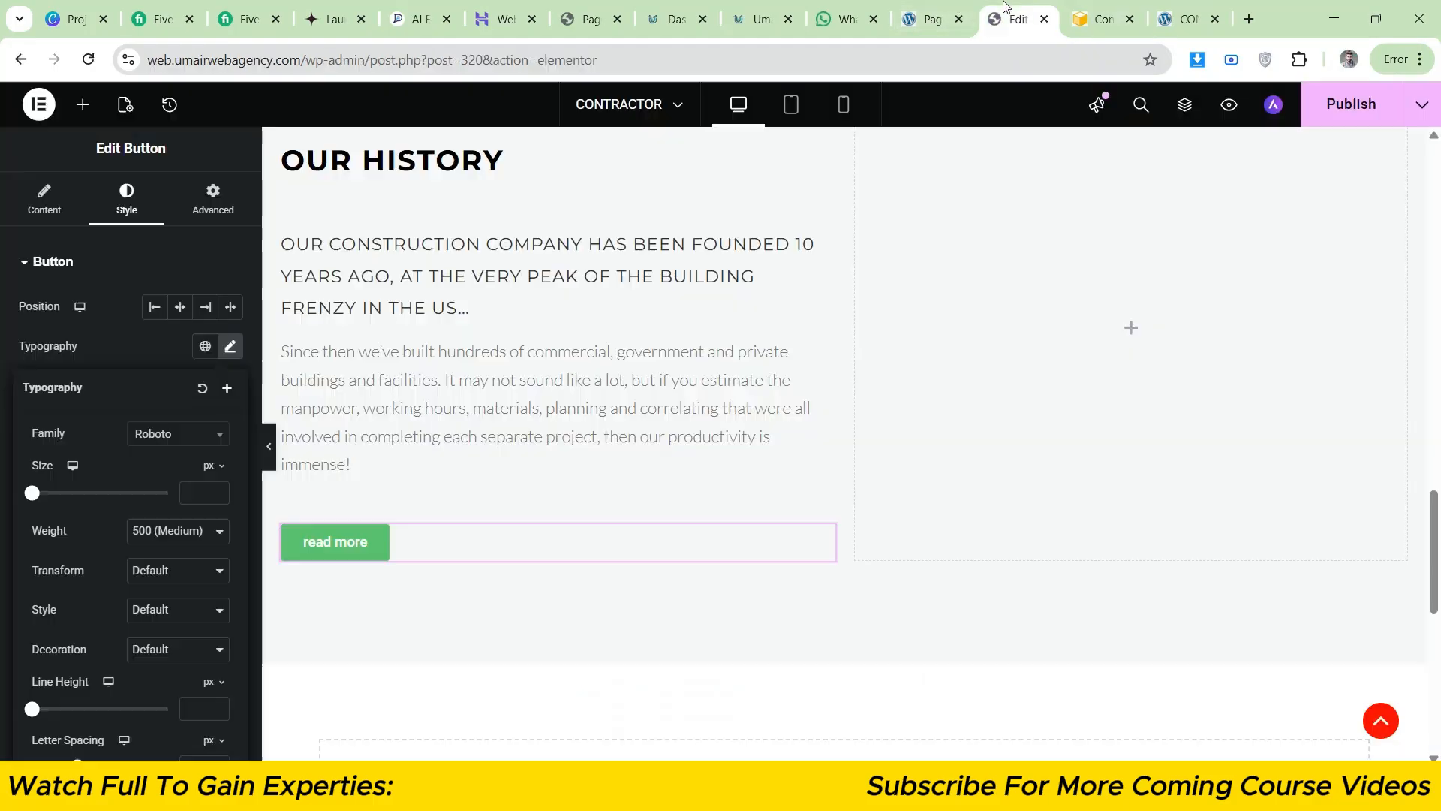
click(179, 434)
text(mont)
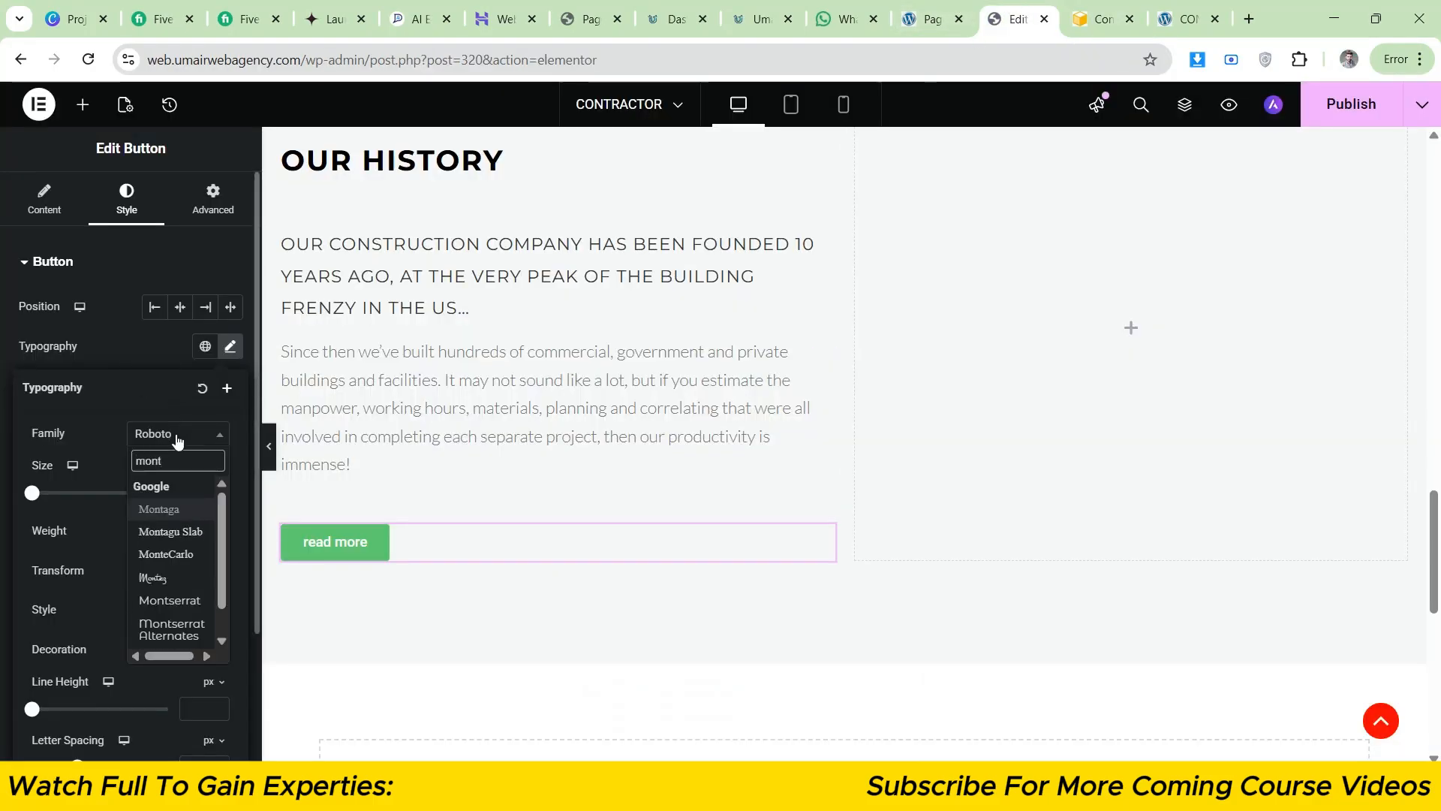
click(170, 600)
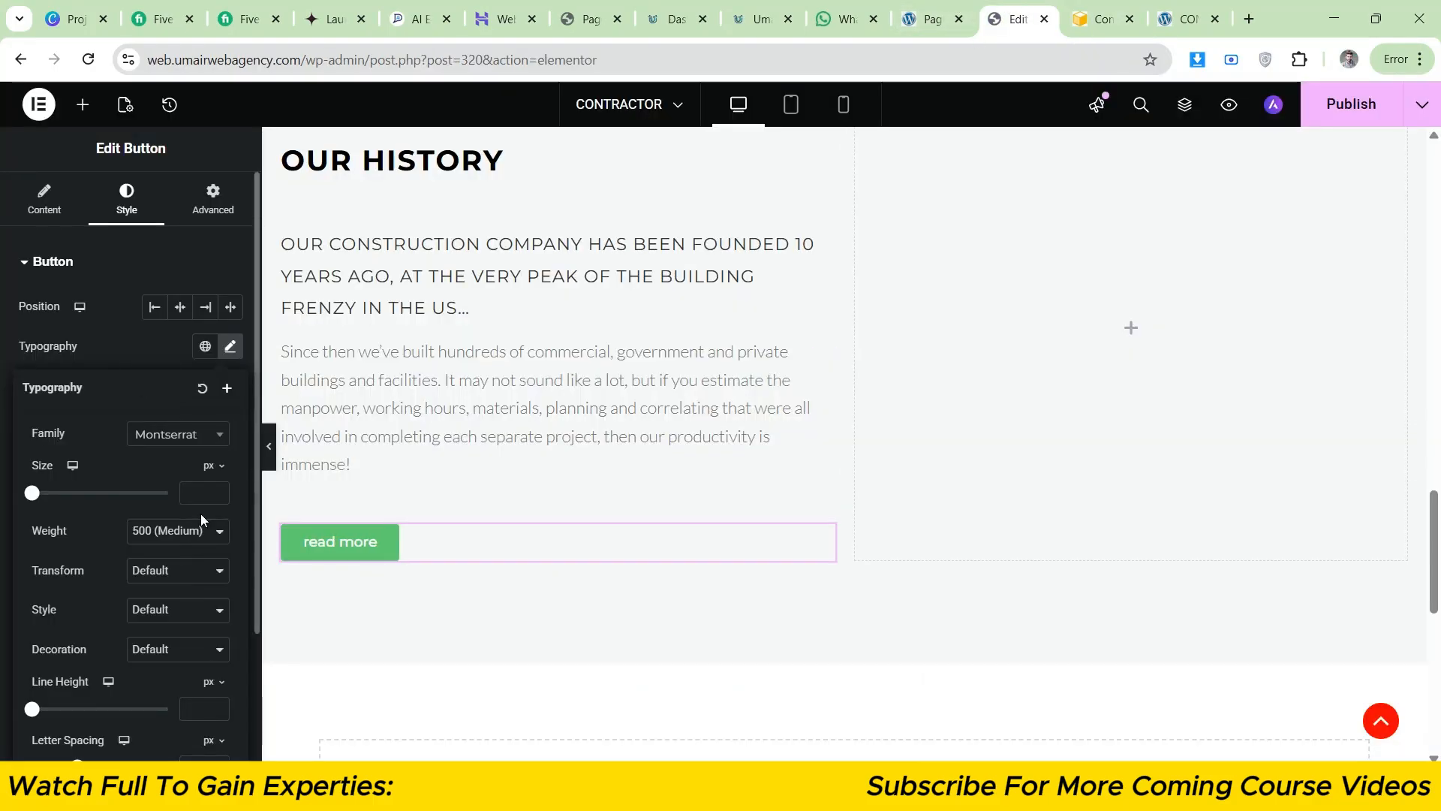
click(201, 495)
text(14)
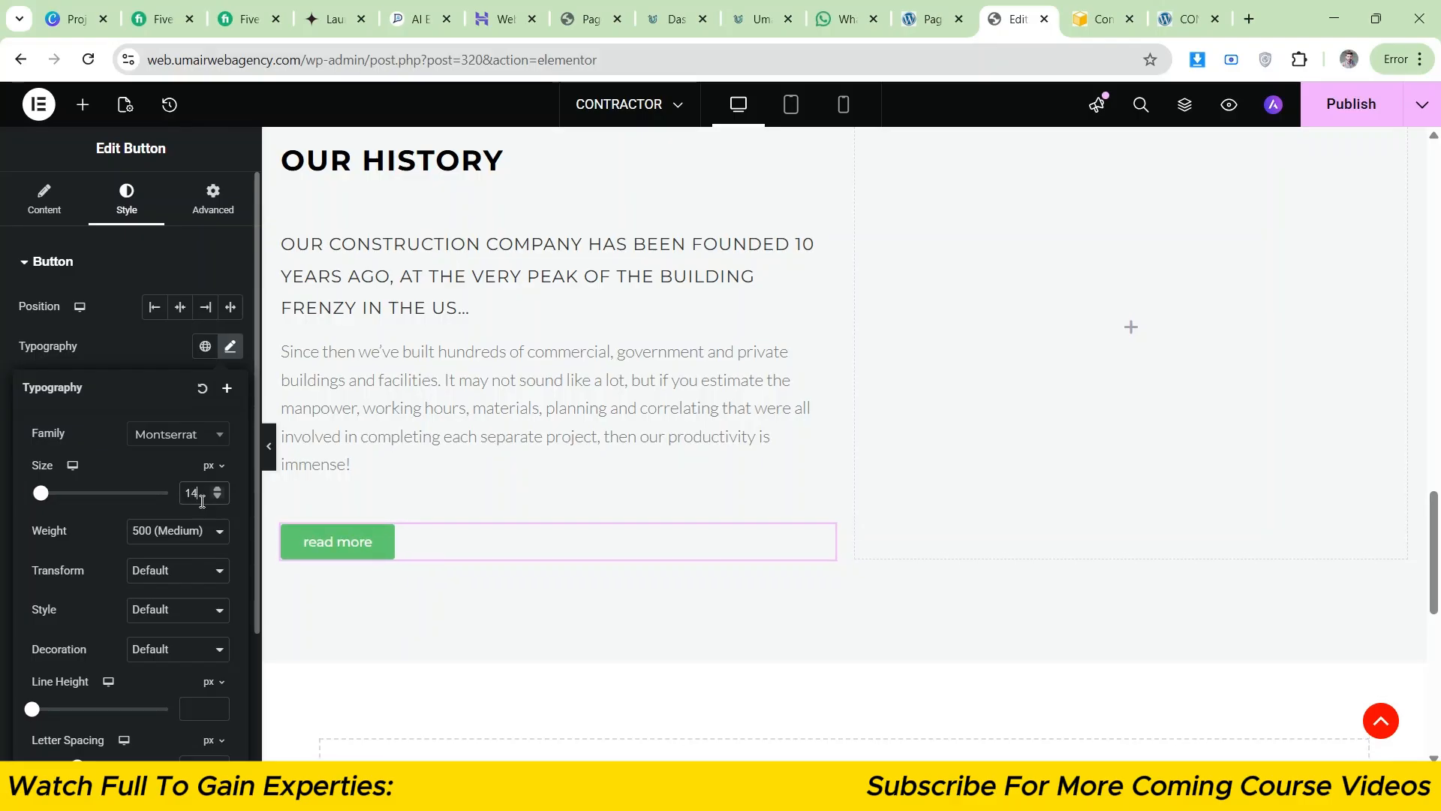
click(170, 533)
click(182, 389)
click(192, 574)
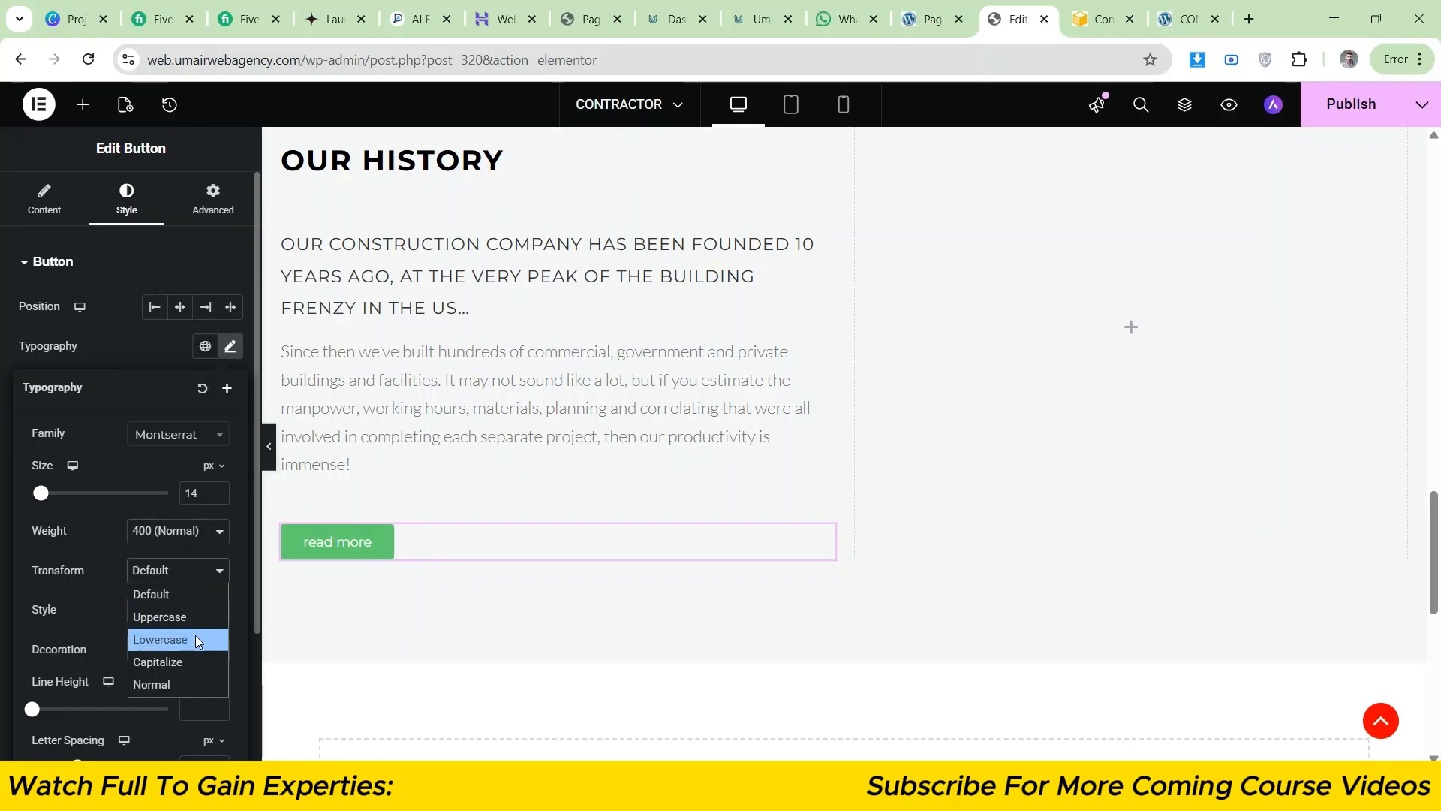
click(169, 615)
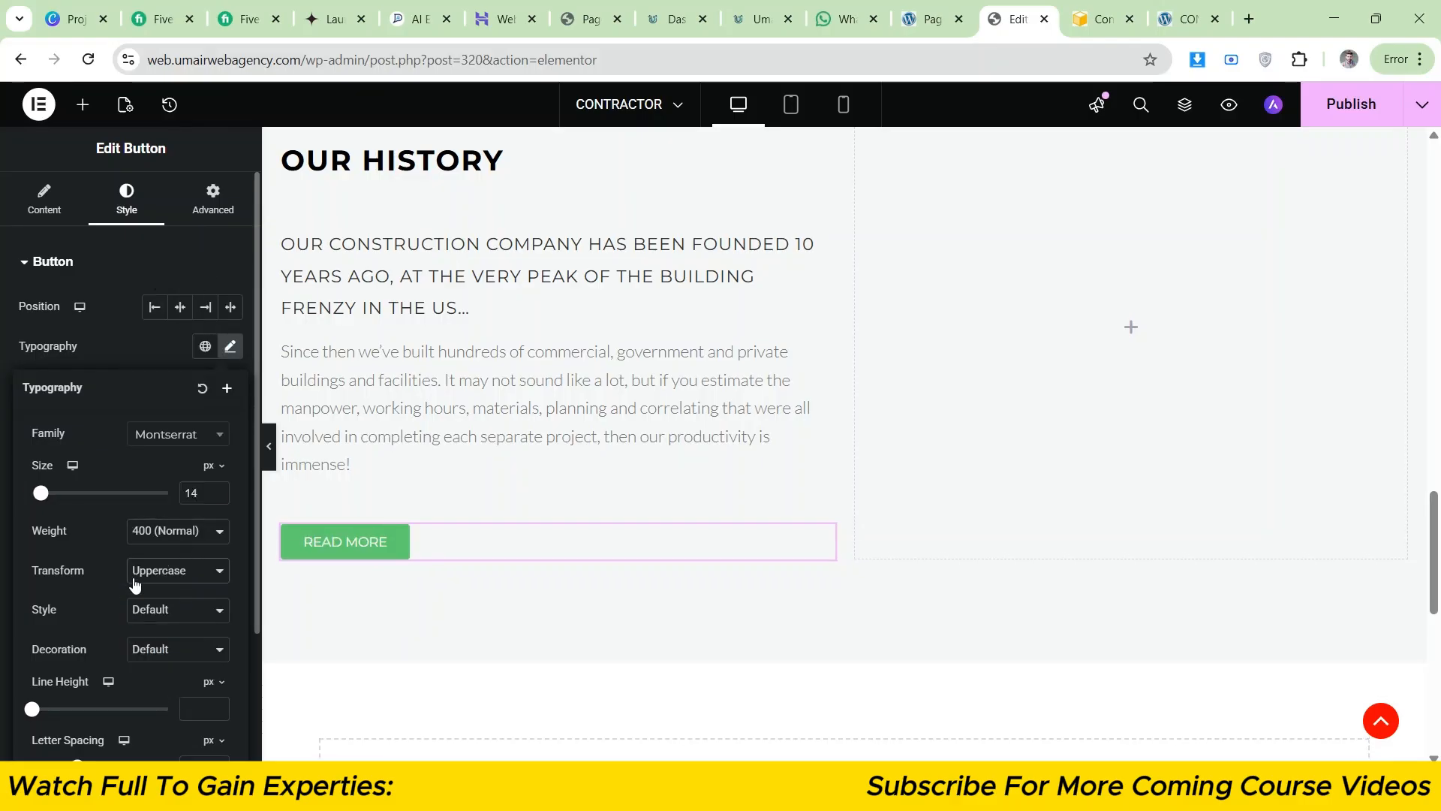
- Close the reference's font details and set the button's padding to 20 px on all sides
click(1104, 19)
click(895, 160)
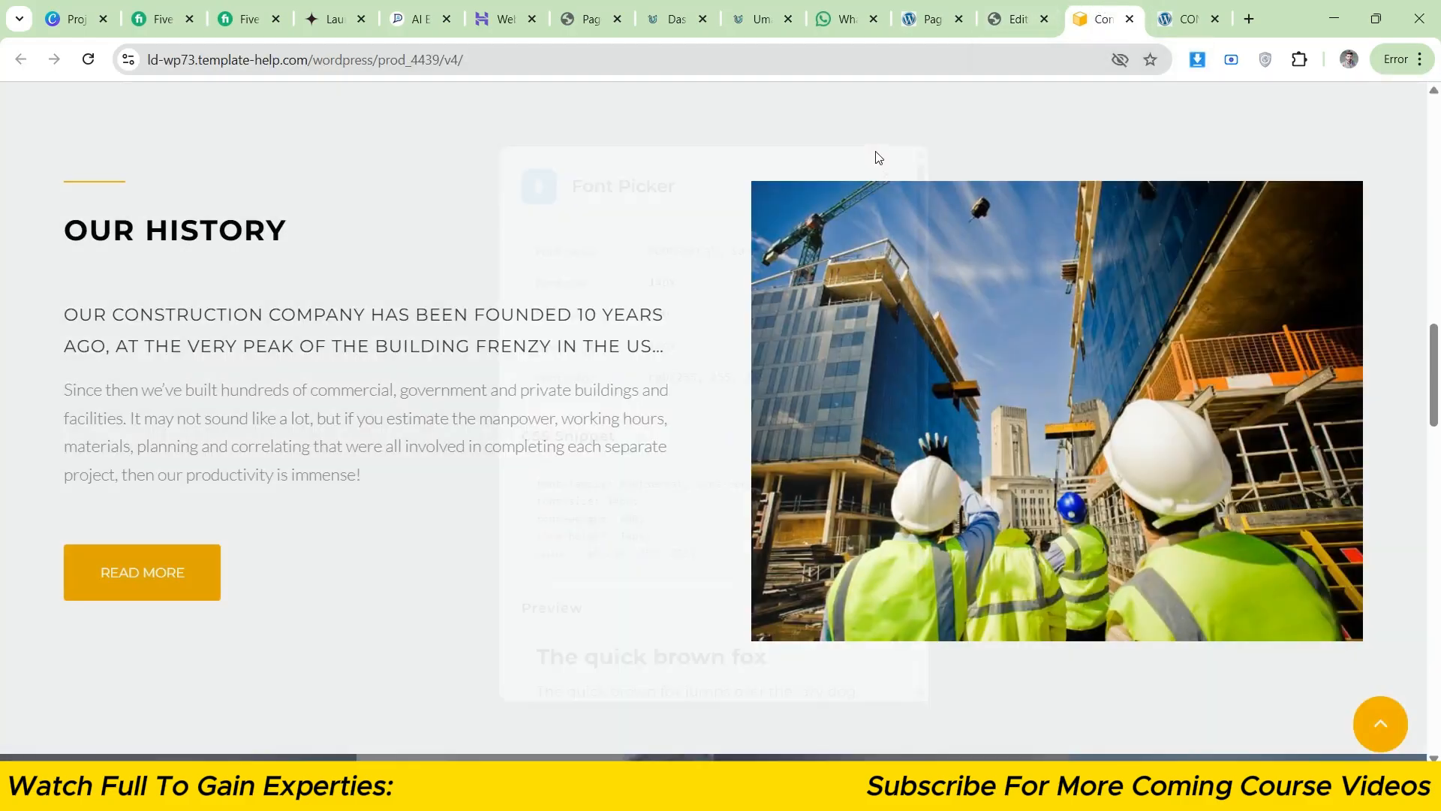
click(1015, 19)
click(100, 345)
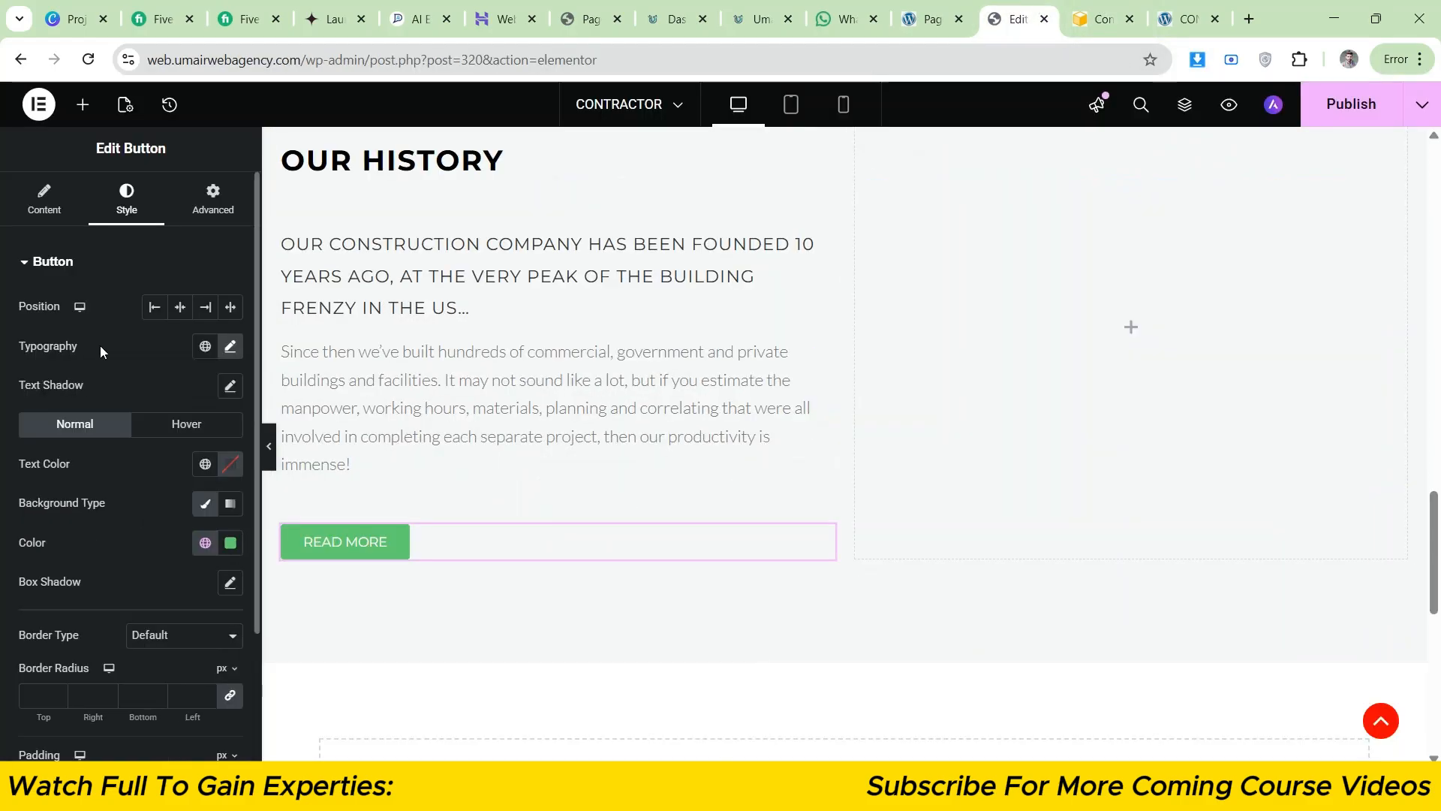
scroll(101, 345, down, 3)
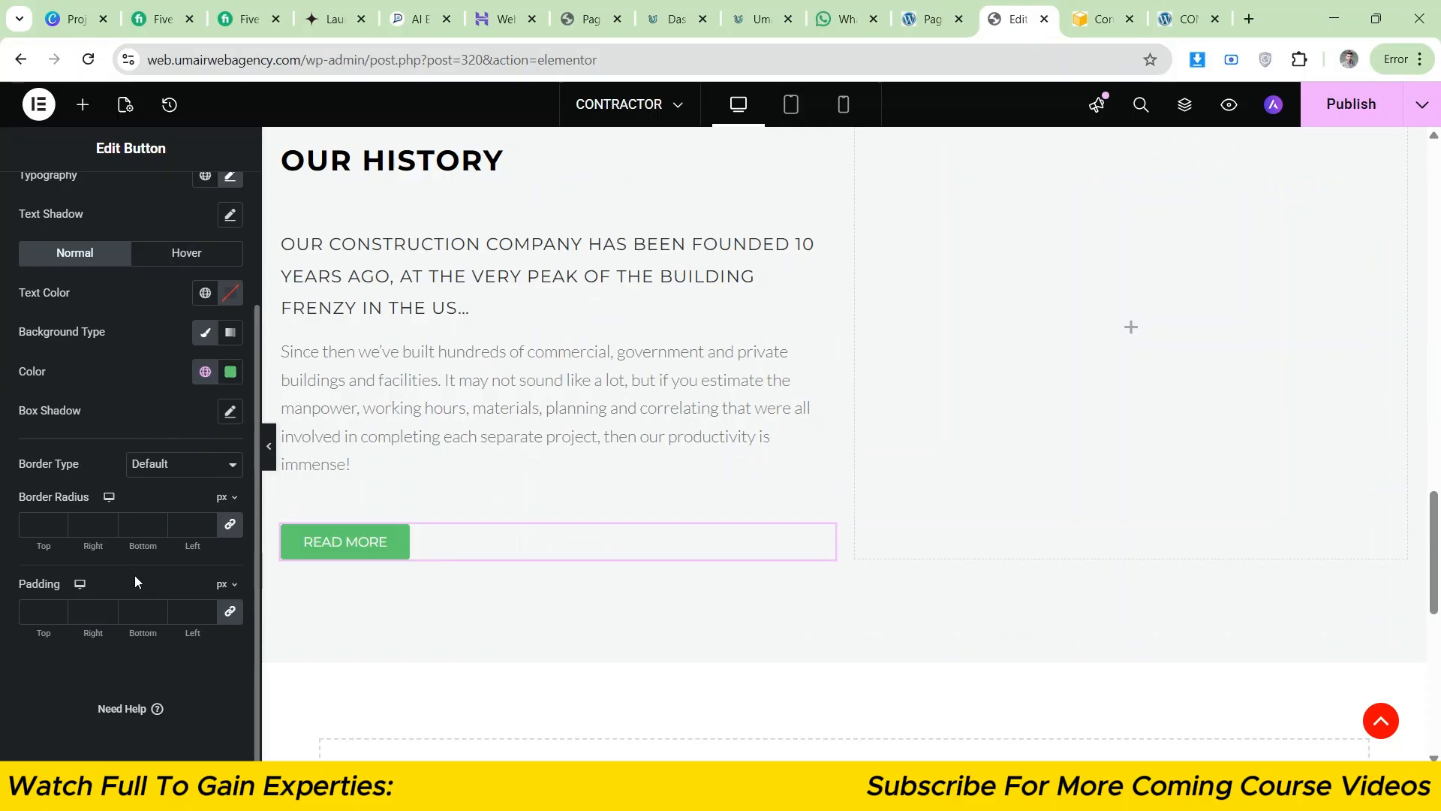
click(207, 607)
click(207, 608)
text(0)
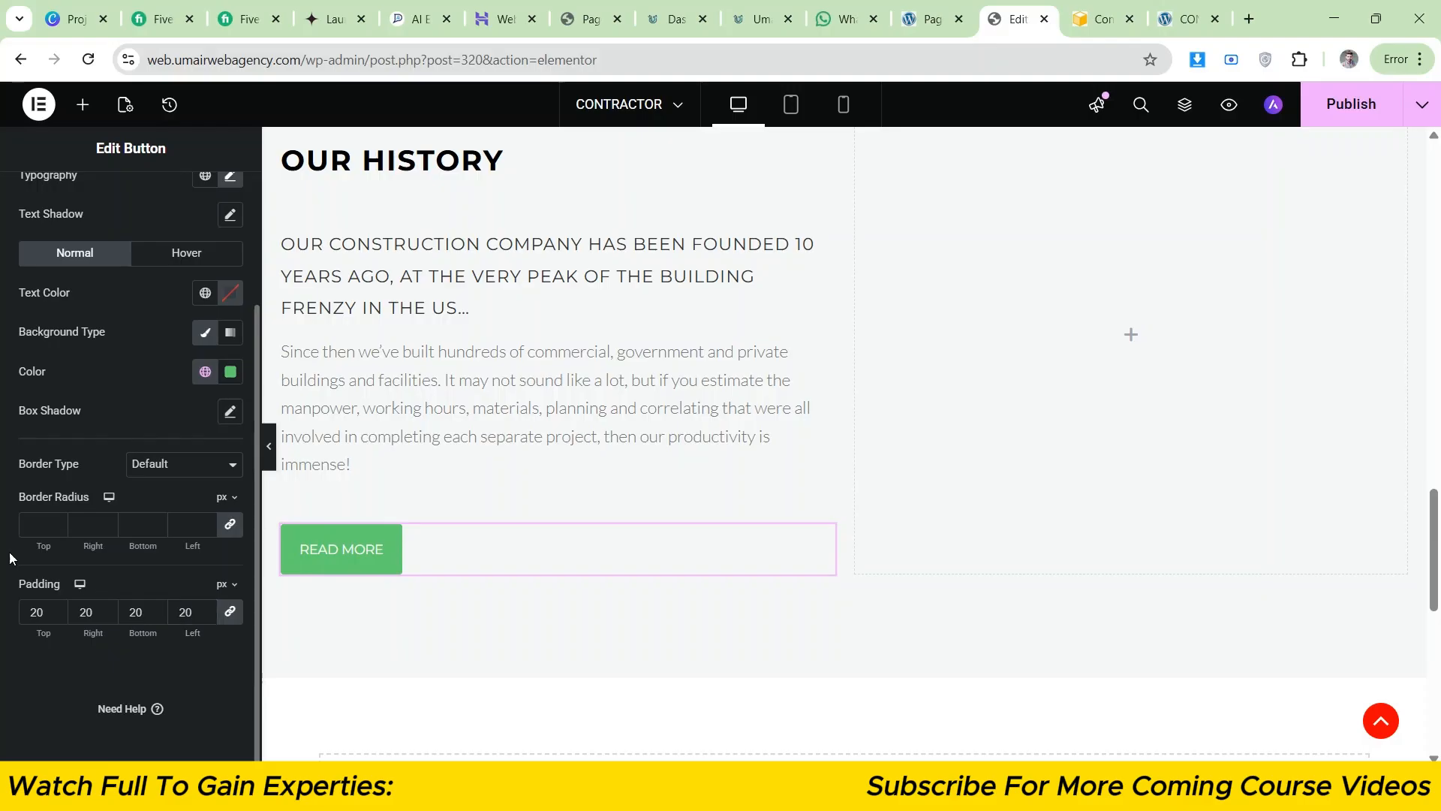
- Unlink the button's padding values and set the left and right padding to 25 px
click(209, 610)
click(208, 609)
click(208, 610)
click(209, 610)
click(208, 610)
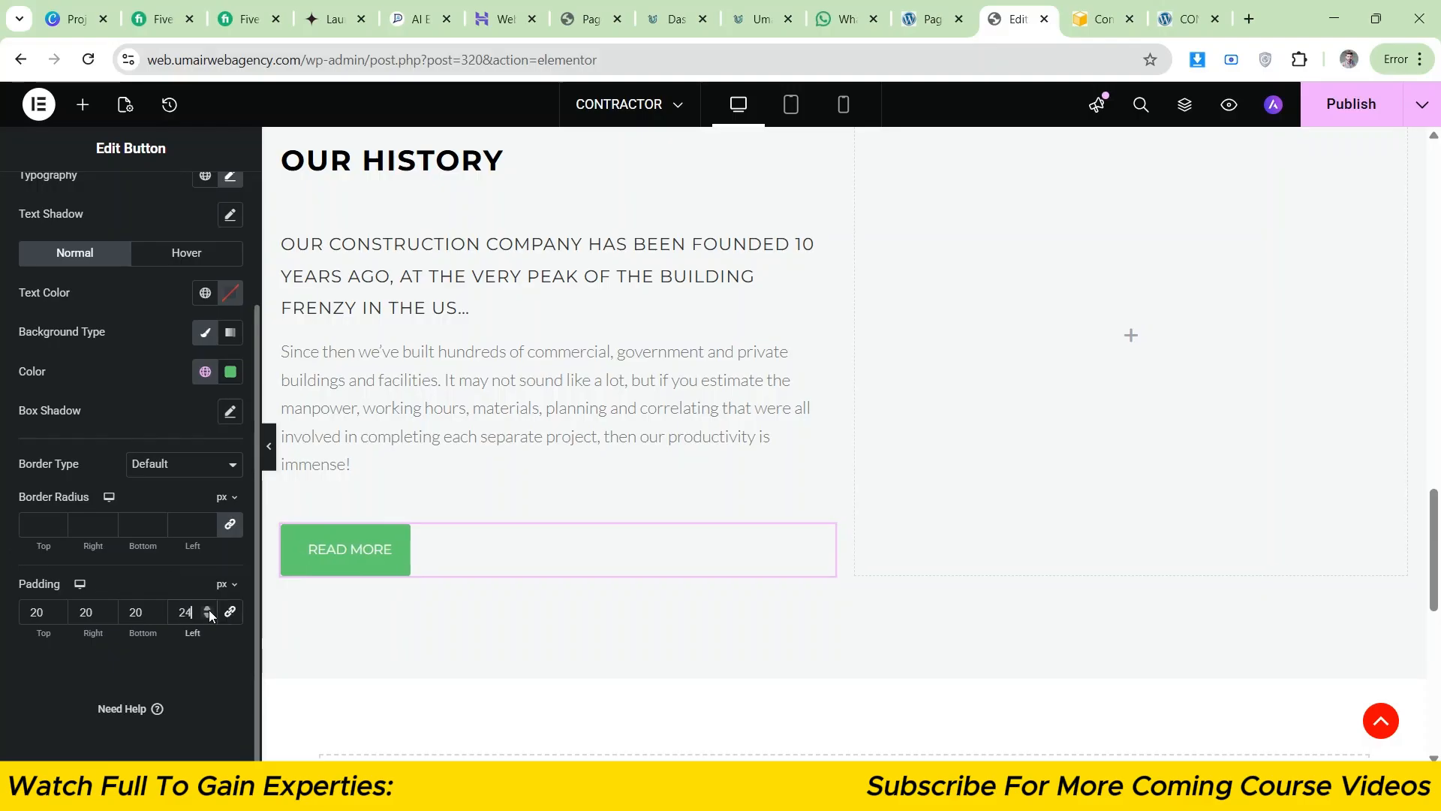
click(108, 609)
click(108, 609)
click(108, 608)
click(108, 609)
click(108, 609)
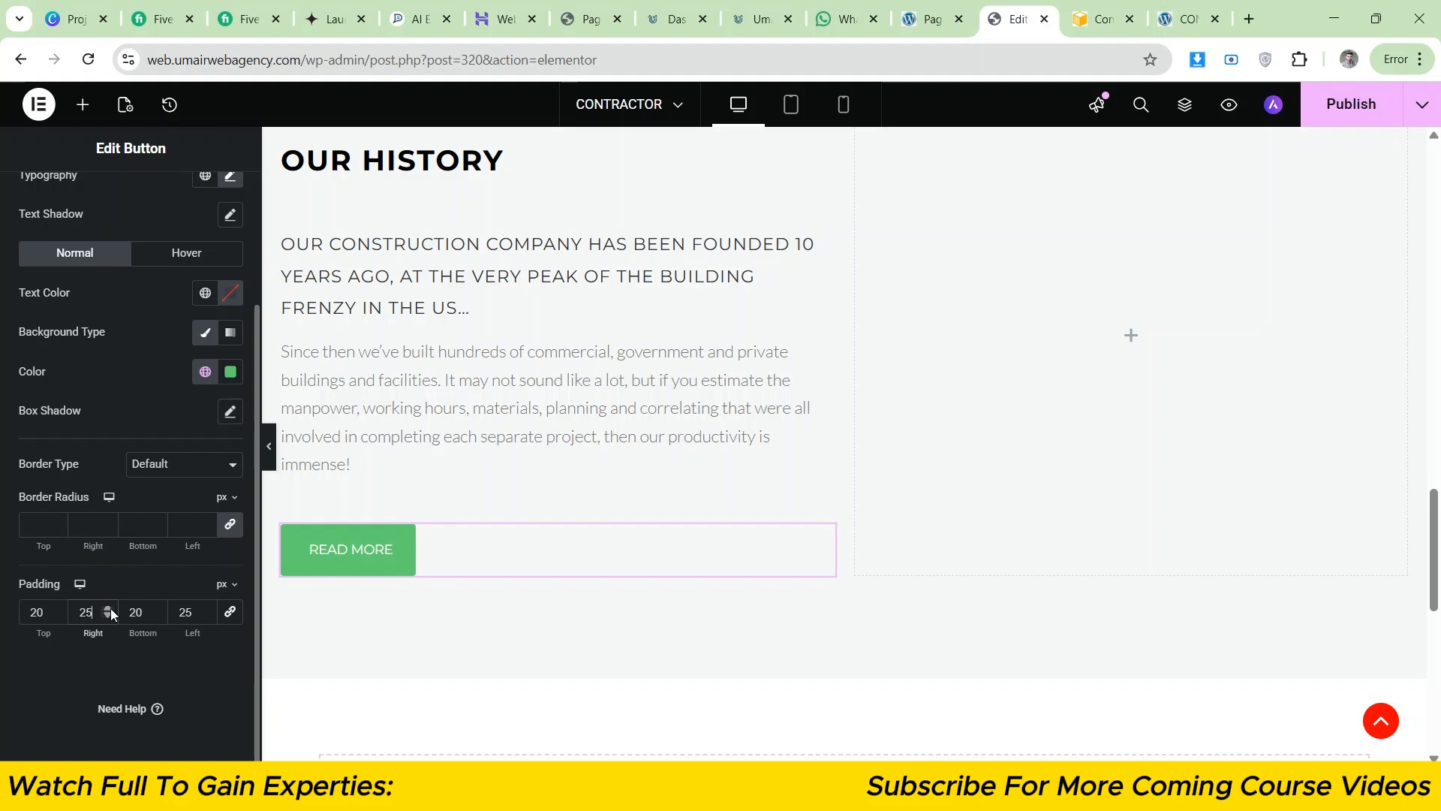
- Compare the Our History section with the reference template, checking text position and the READ MORE button's size and spacing
click(268, 446)
click(1077, 7)
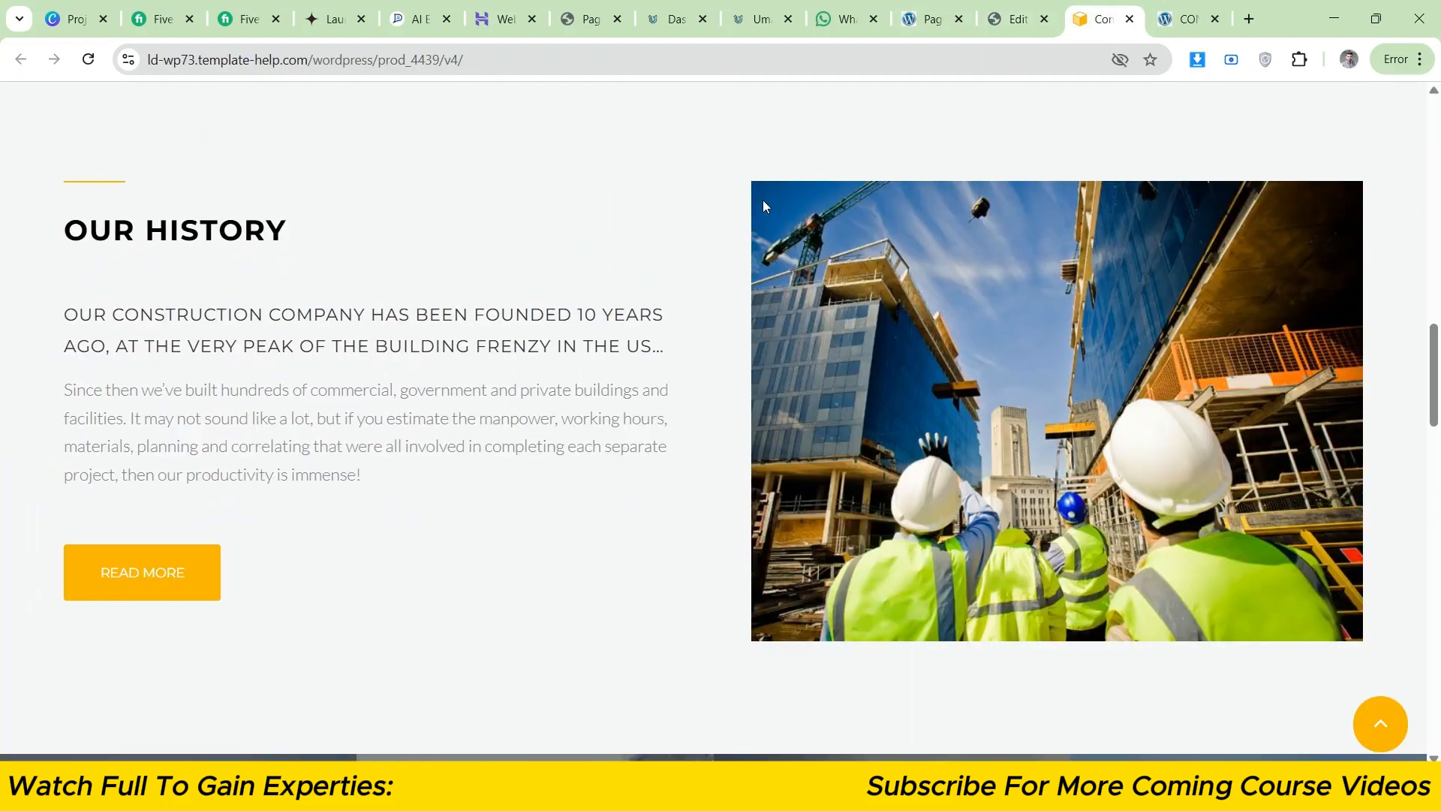
click(1015, 19)
click(1083, 11)
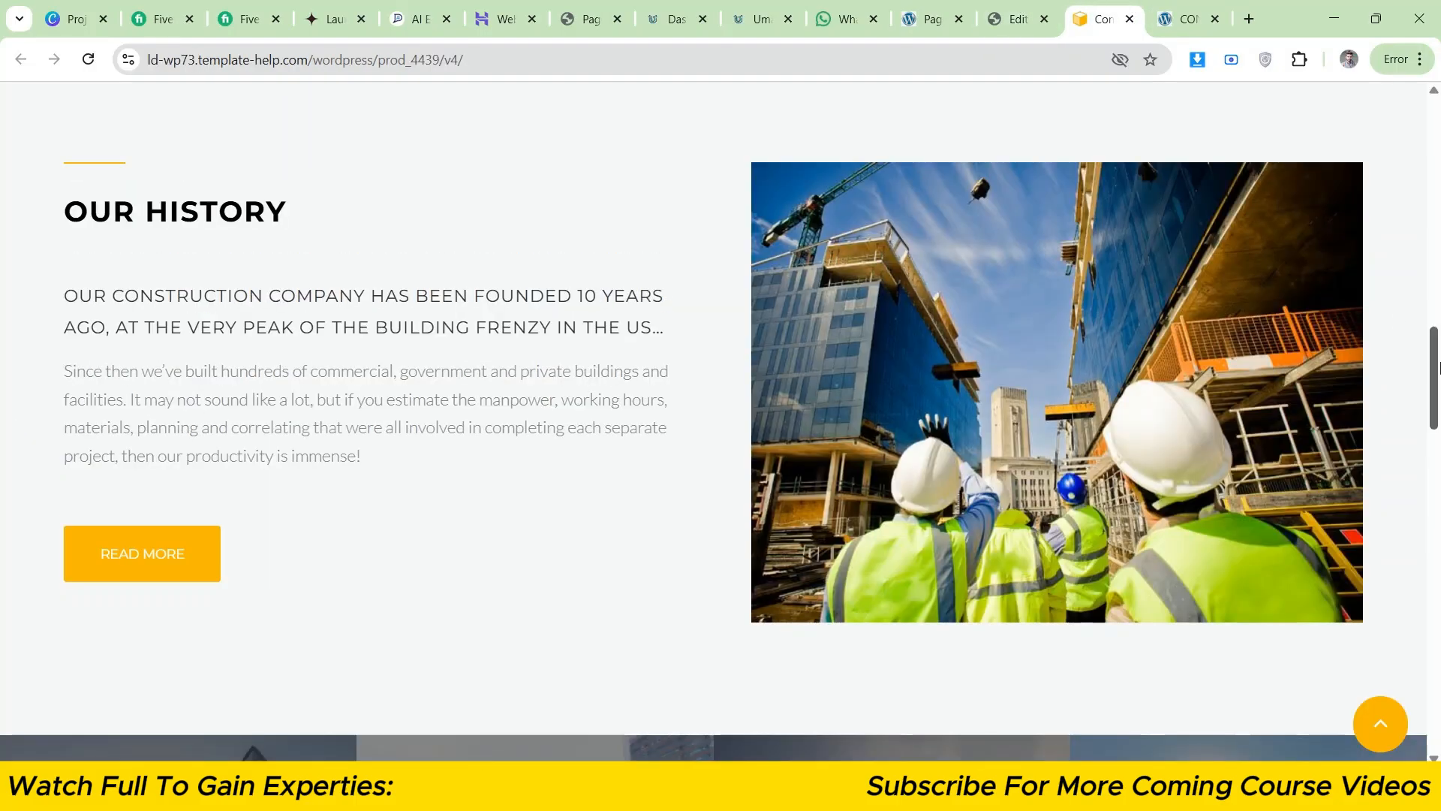
scroll(1438, 368, down, 1)
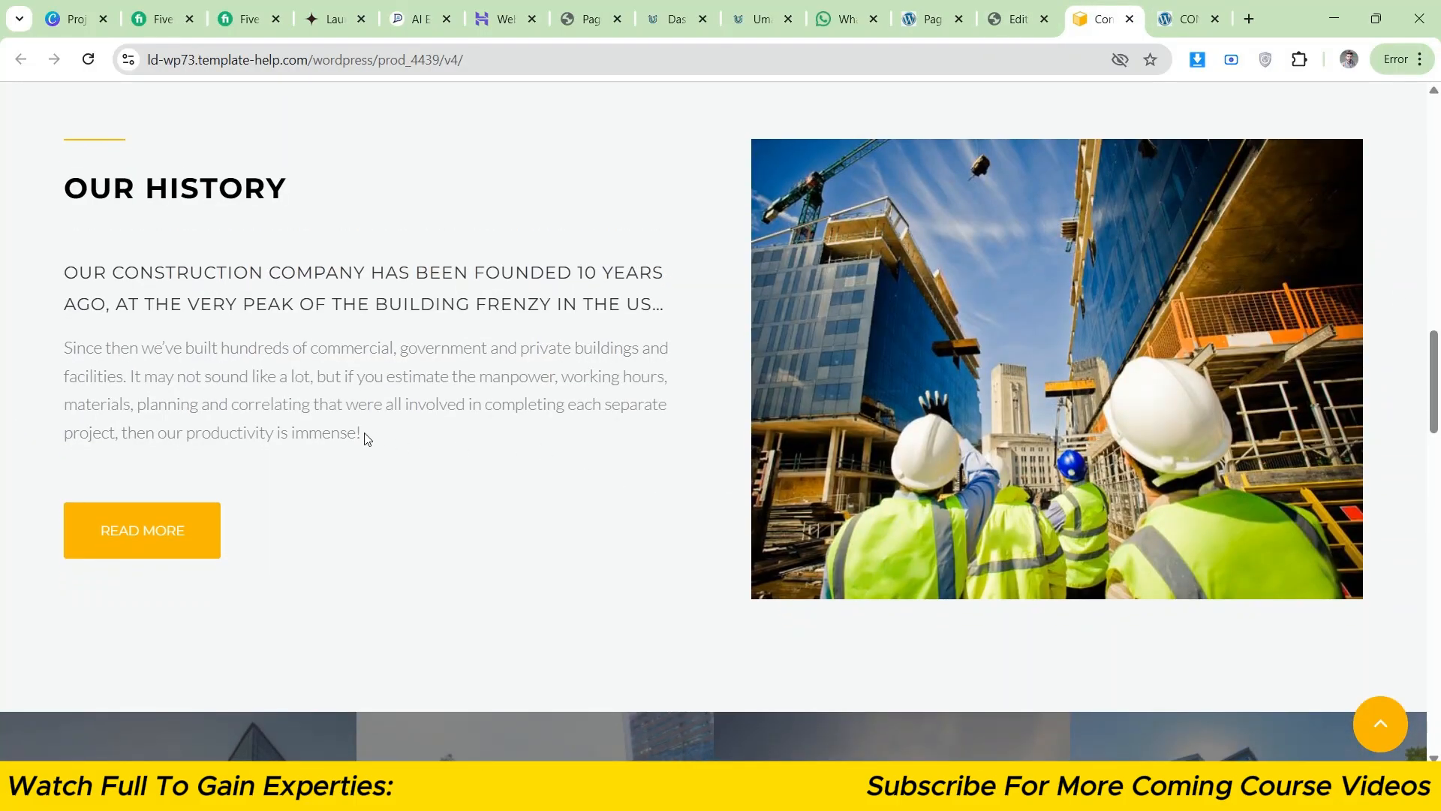
click(1017, 18)
click(1075, 7)
scroll(1438, 373, down, 1)
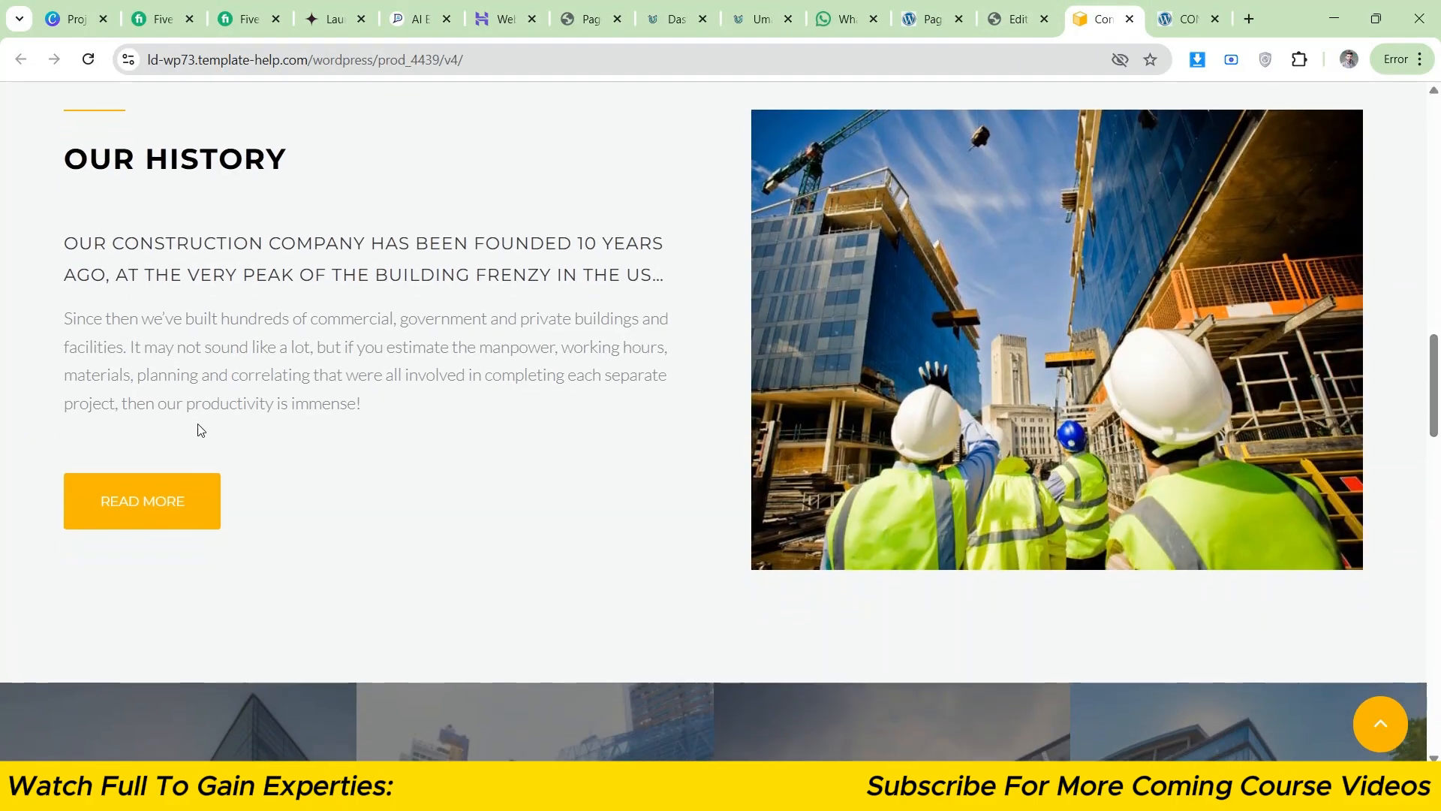
click(1008, 9)
click(1104, 22)
click(1016, 9)
click(1081, 9)
click(1026, 6)
click(1081, 9)
click(1027, 7)
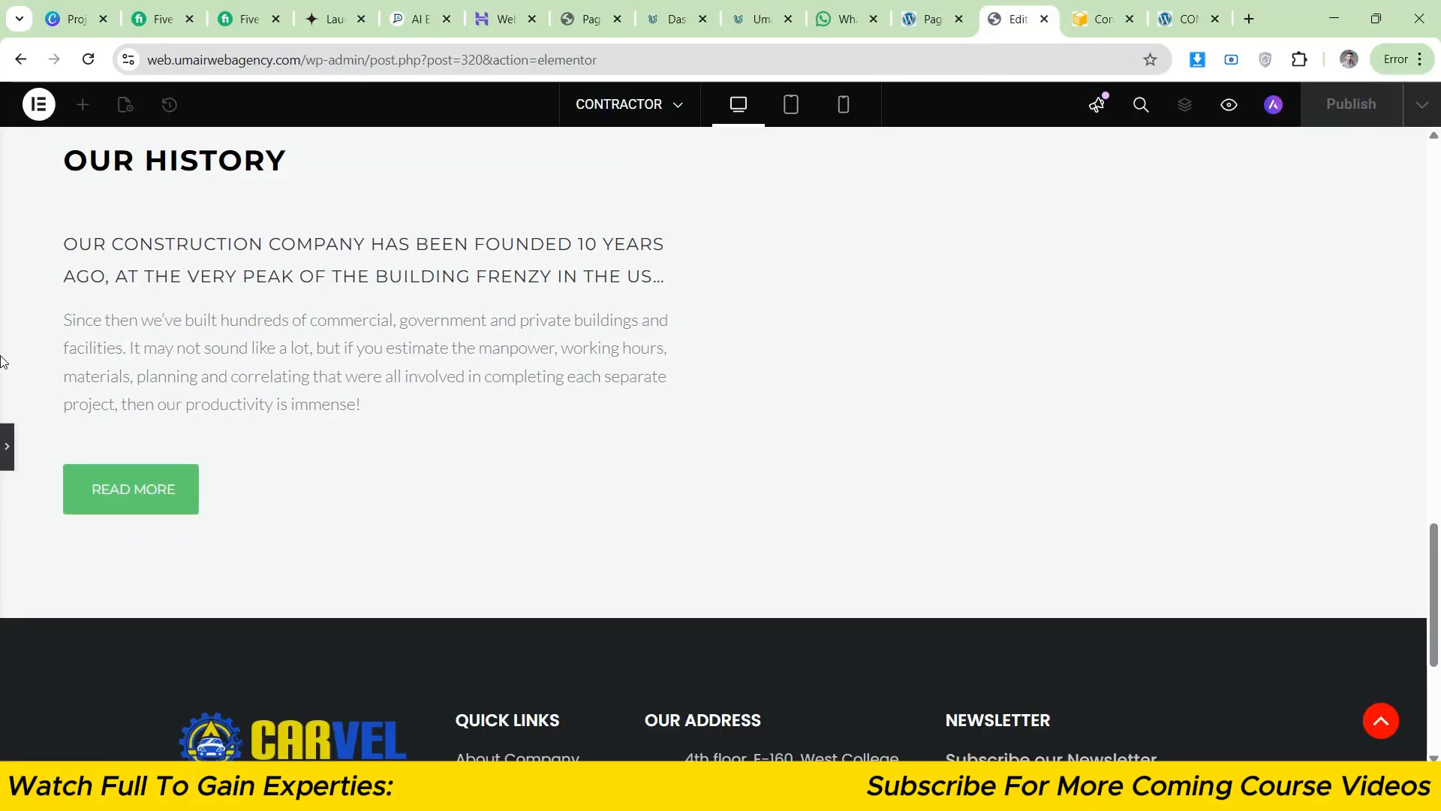
- Unlink the READ MORE button's margin values and set its top margin to 5 px
click(7, 446)
scroll(161, 287, up, 3)
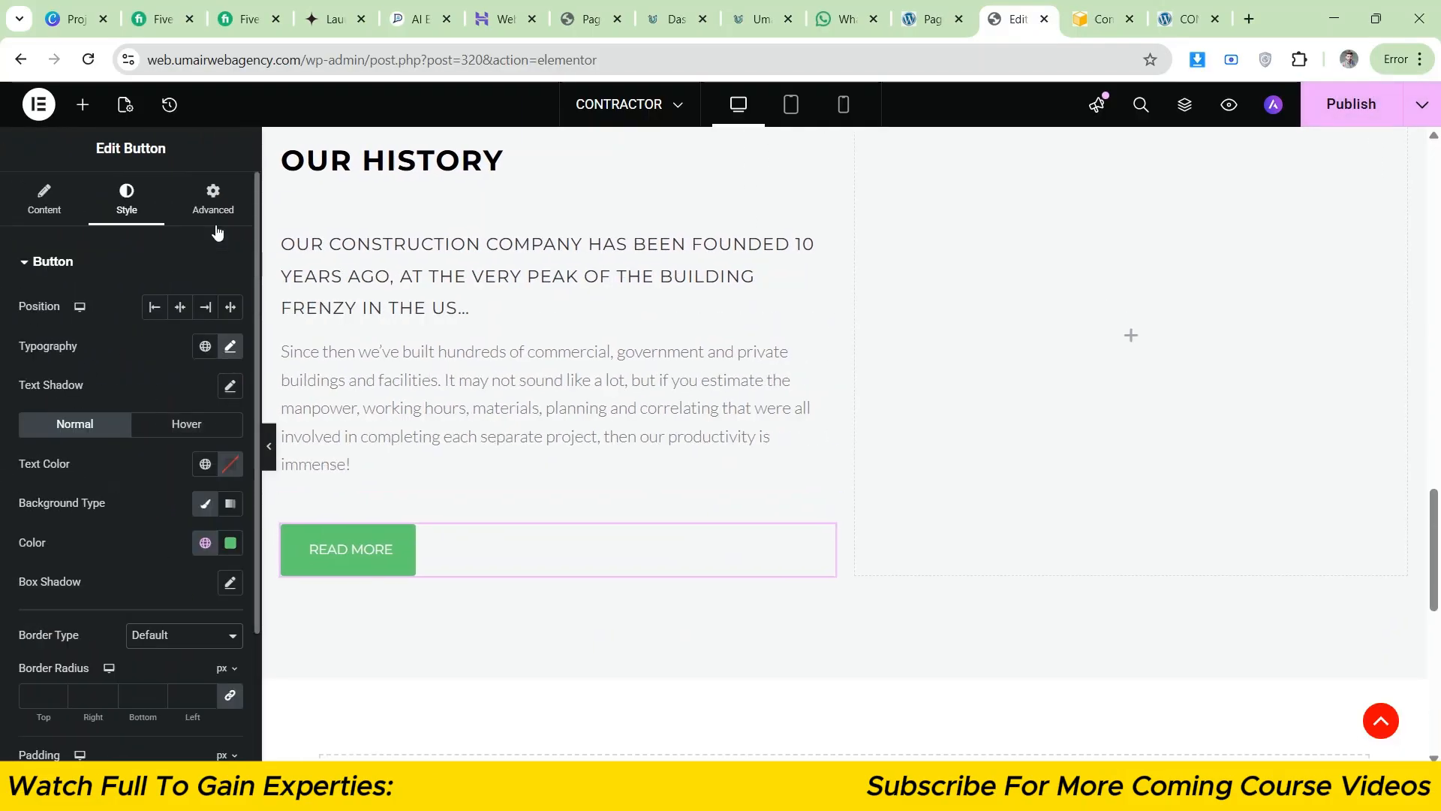
click(213, 199)
click(230, 328)
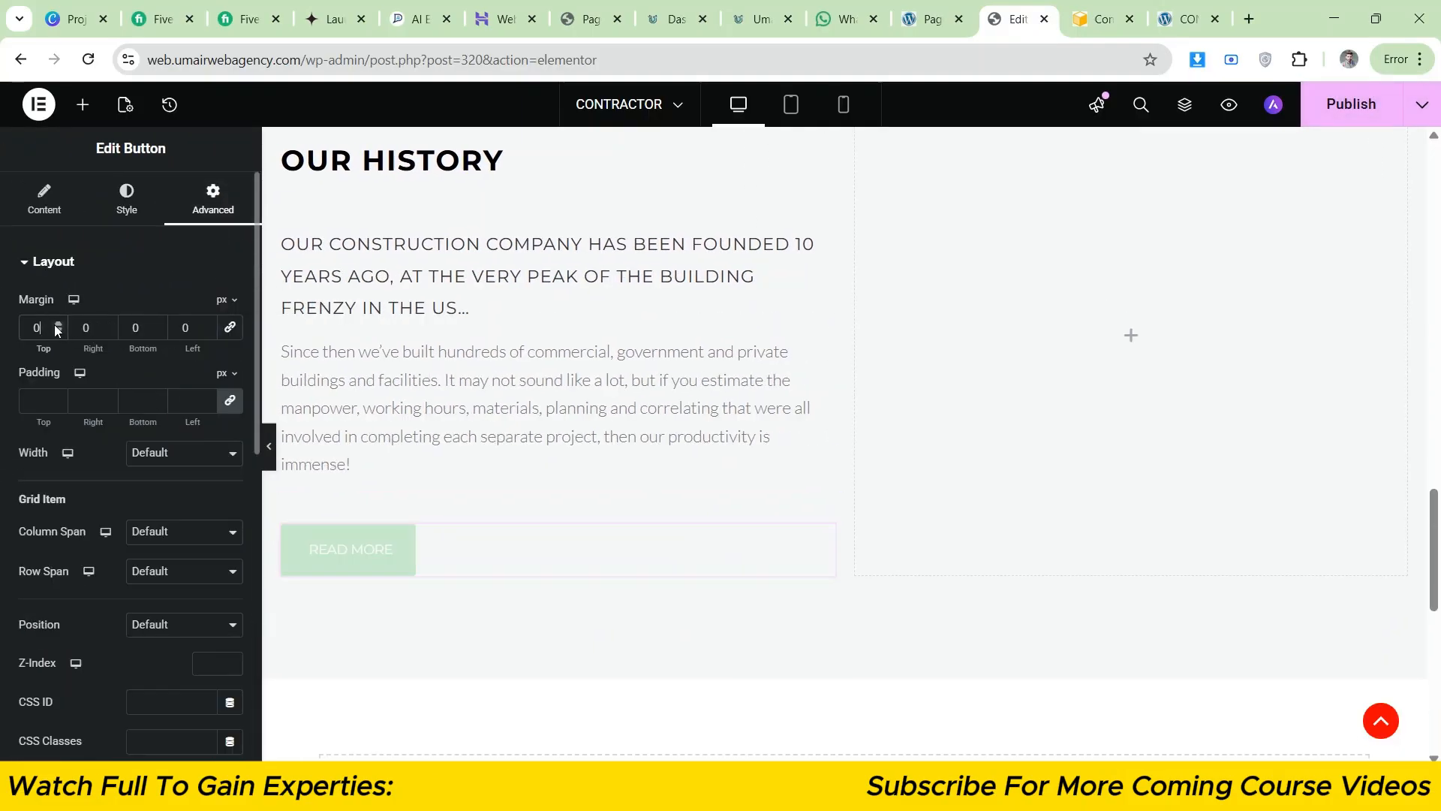
click(57, 324)
click(57, 324)
click(57, 325)
click(57, 325)
click(57, 325)
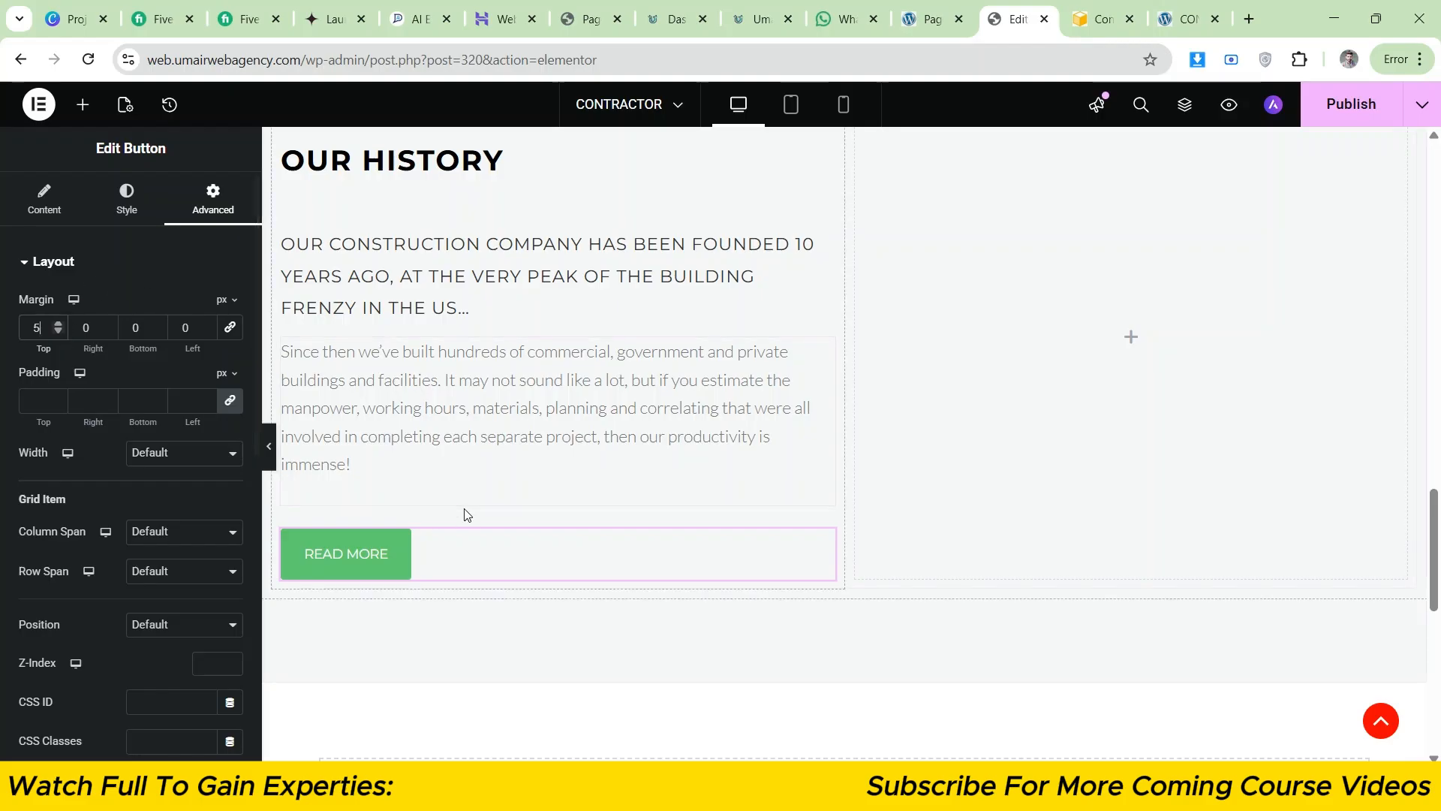
- Set the READ MORE button's left and right padding to 35 px and compare it with the reference
click(127, 199)
scroll(194, 526, down, 2)
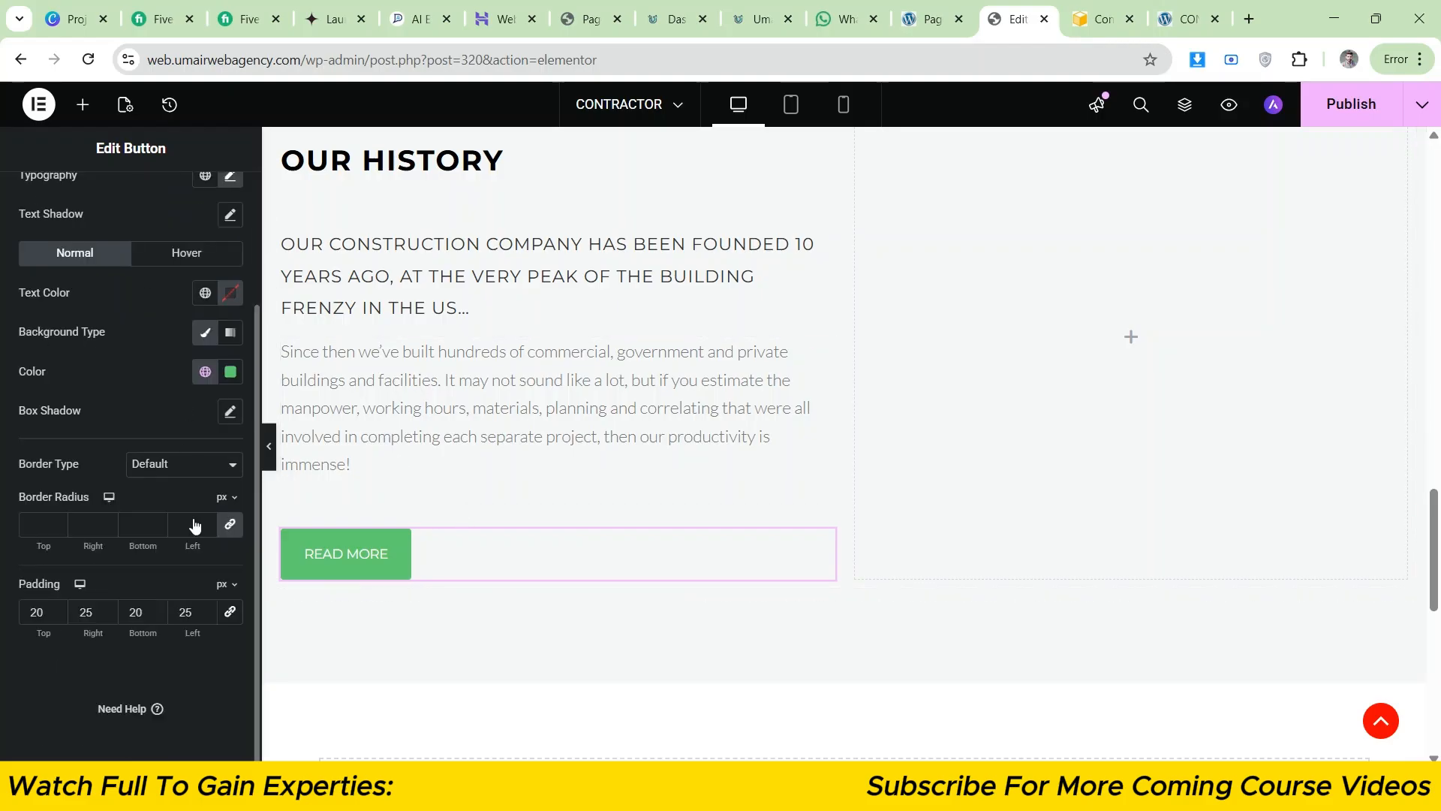
click(205, 608)
click(205, 607)
click(205, 607)
click(205, 607)
click(205, 607)
click(205, 607)
click(205, 608)
click(205, 607)
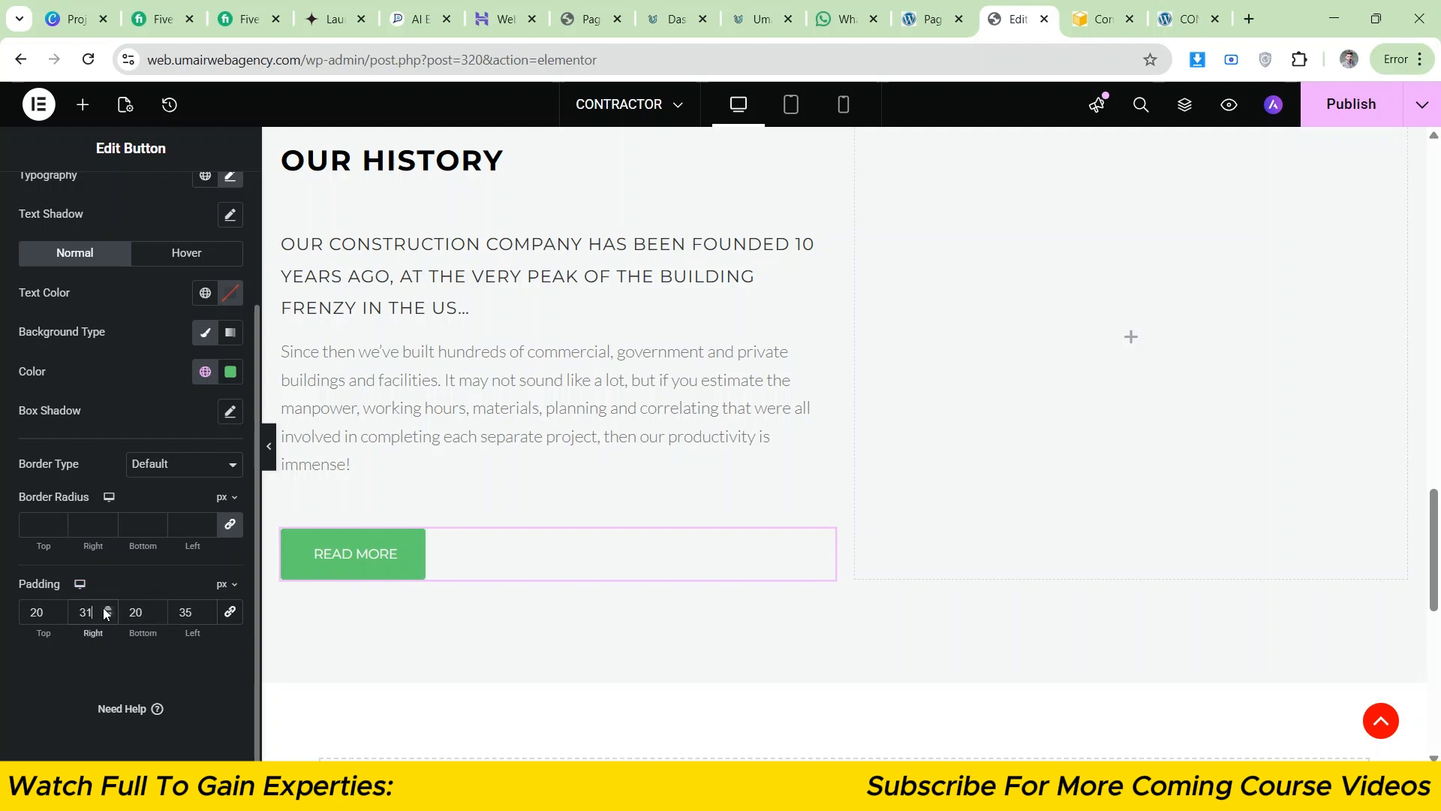
click(268, 445)
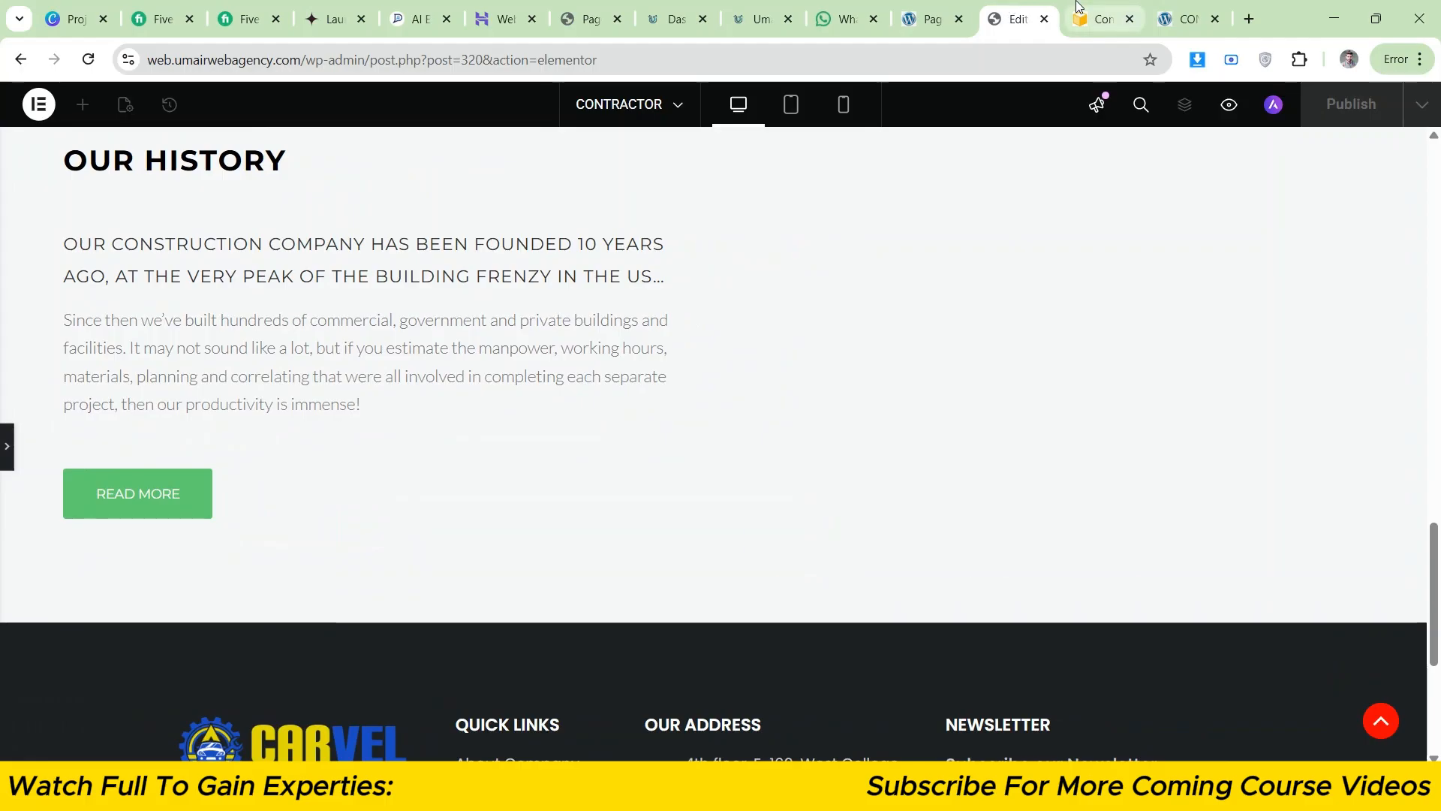
click(1102, 19)
click(1015, 19)
- Set the READ MORE button's top margin to 8 px and compare its position with the reference
click(6, 448)
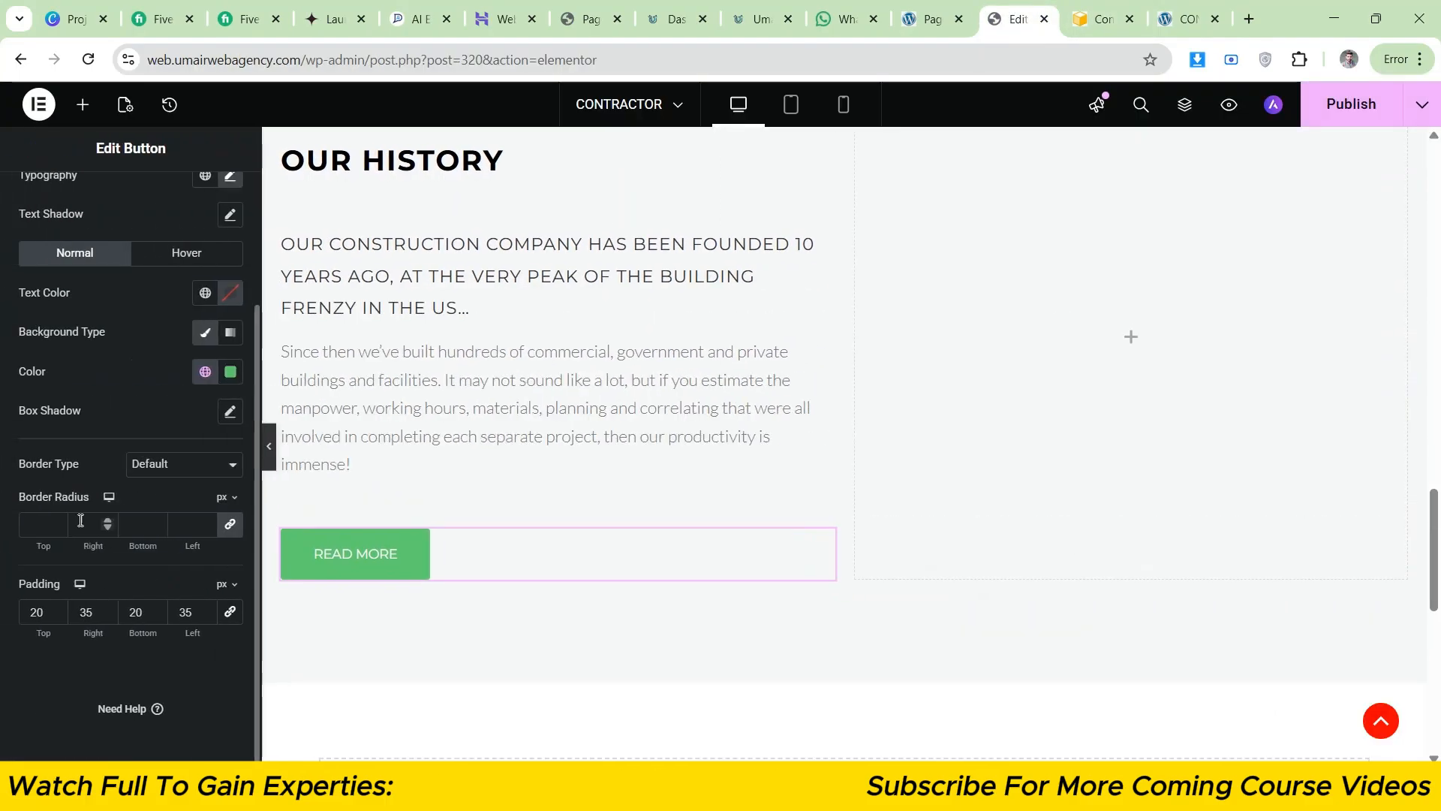
scroll(188, 240, up, 5)
click(213, 199)
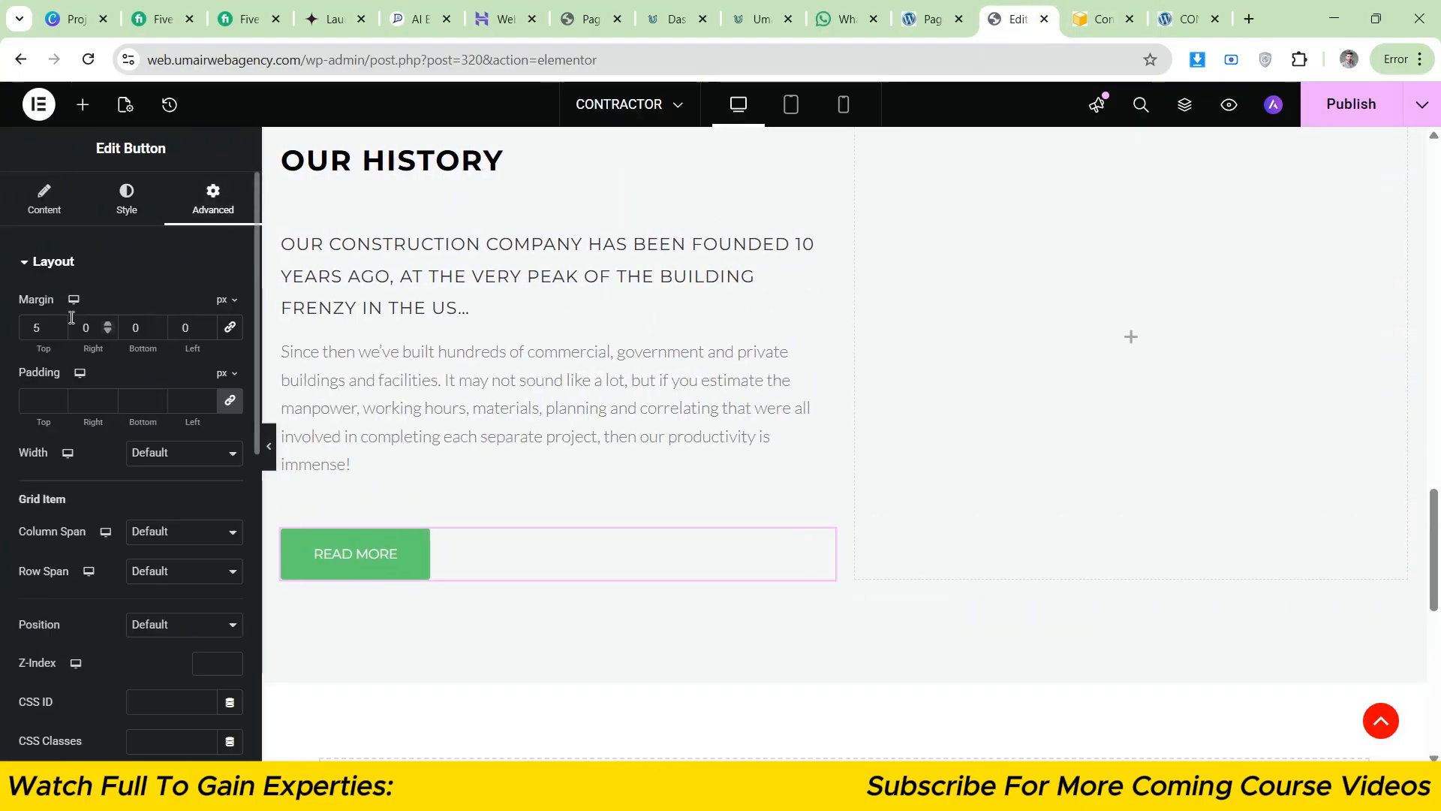
click(57, 325)
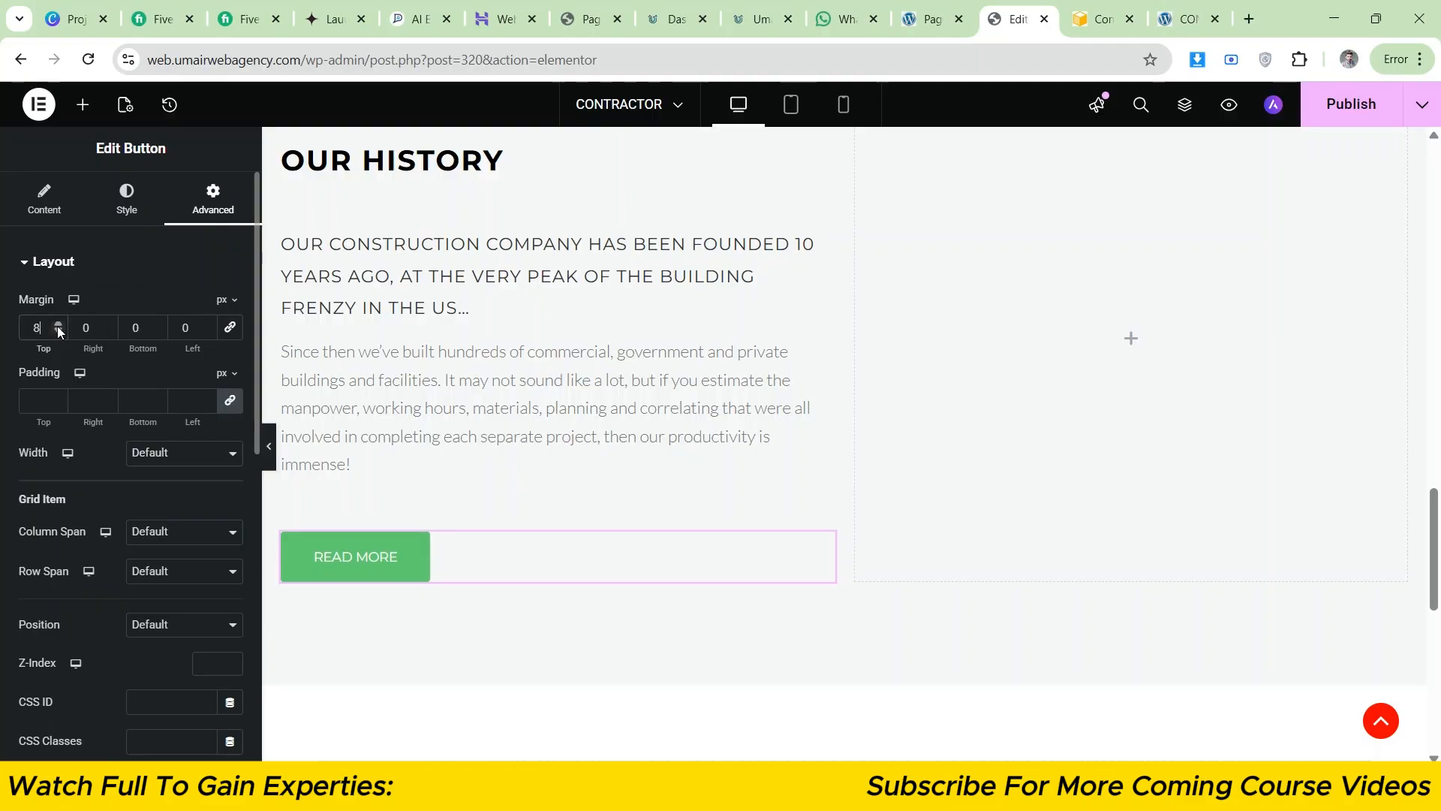
click(269, 446)
click(1094, 7)
click(1039, 4)
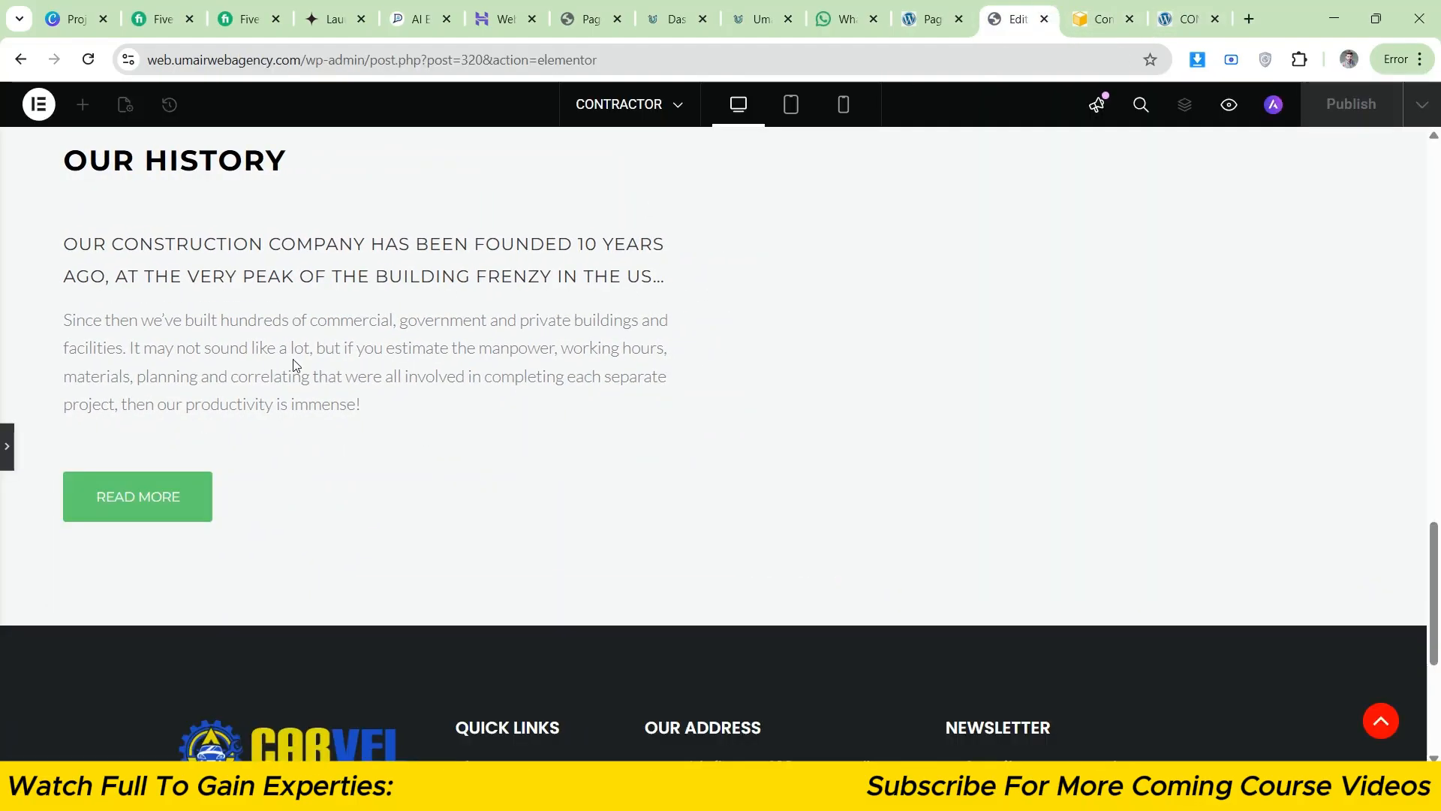
- Set the READ MORE button's left and right padding to 40 px and compare its width with the reference
click(5, 452)
click(130, 199)
scroll(180, 465, down, 5)
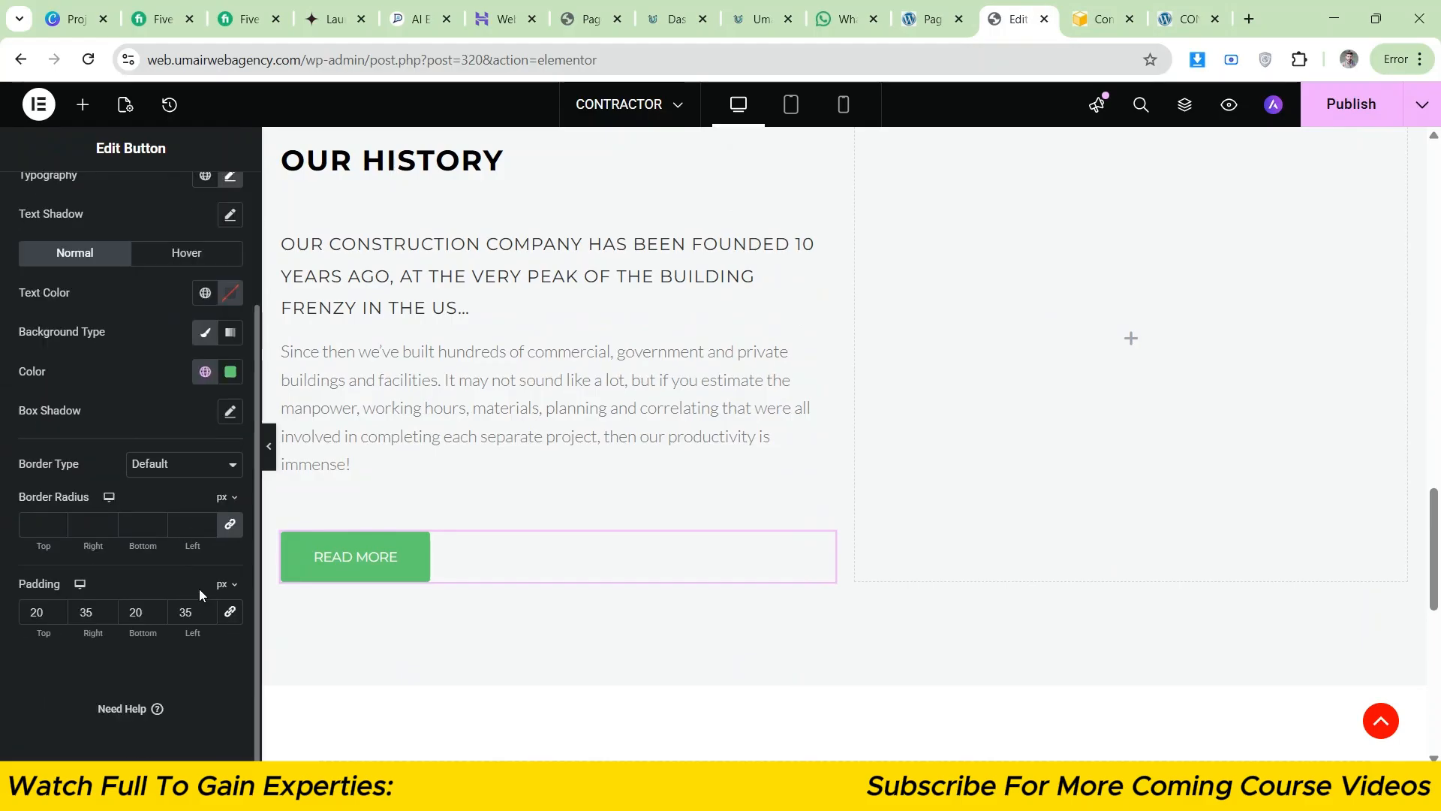
click(206, 608)
click(206, 607)
click(207, 608)
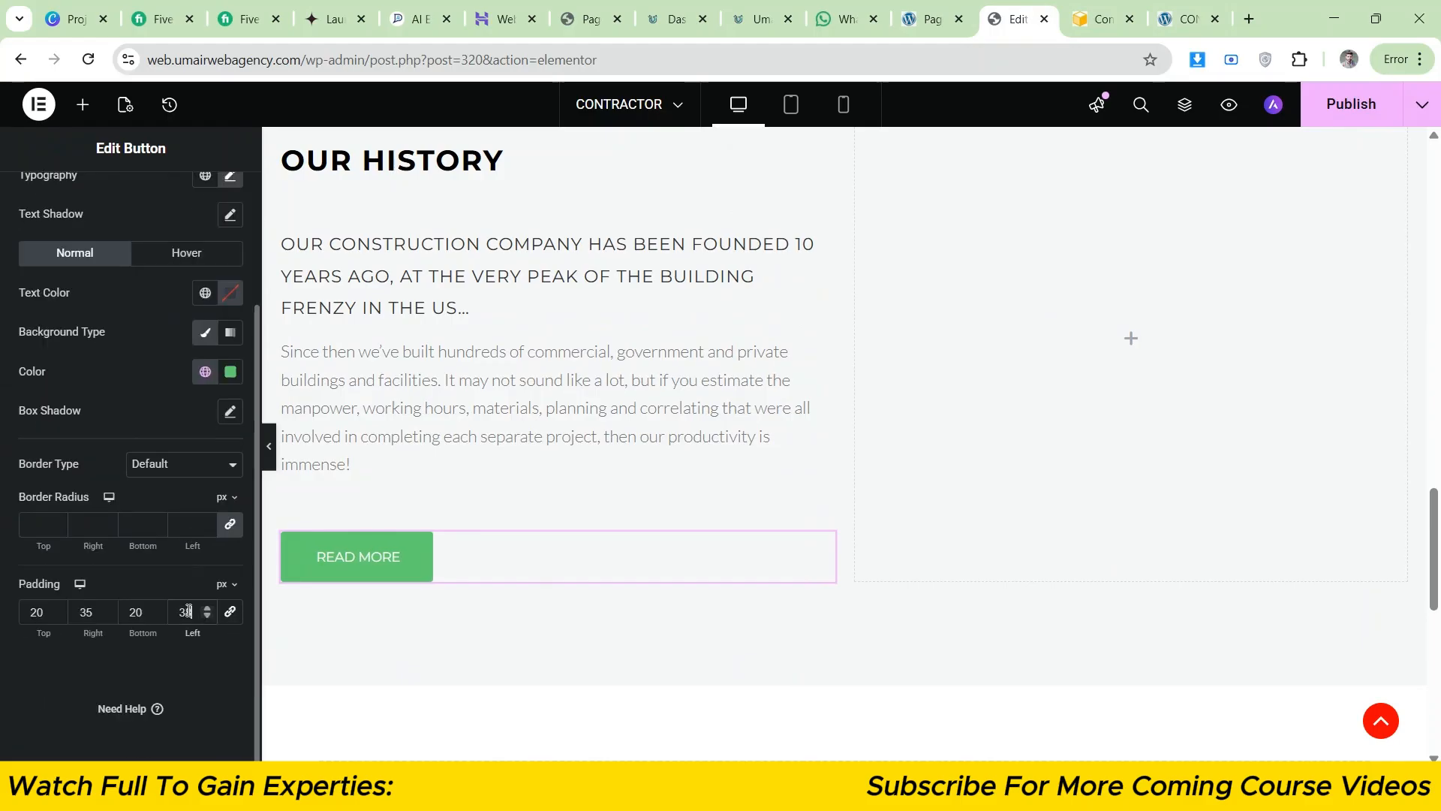
click(104, 606)
click(207, 606)
click(208, 607)
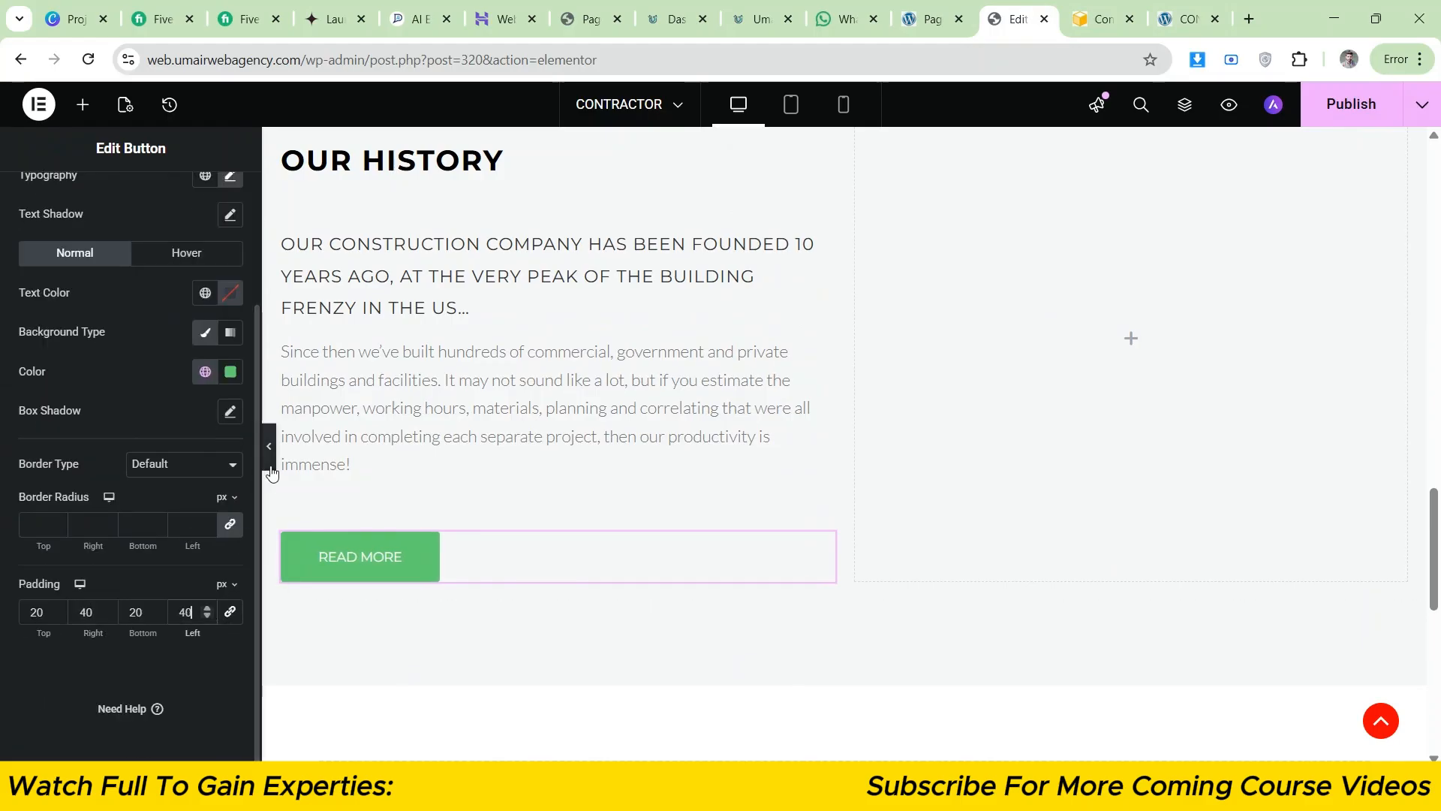
click(271, 459)
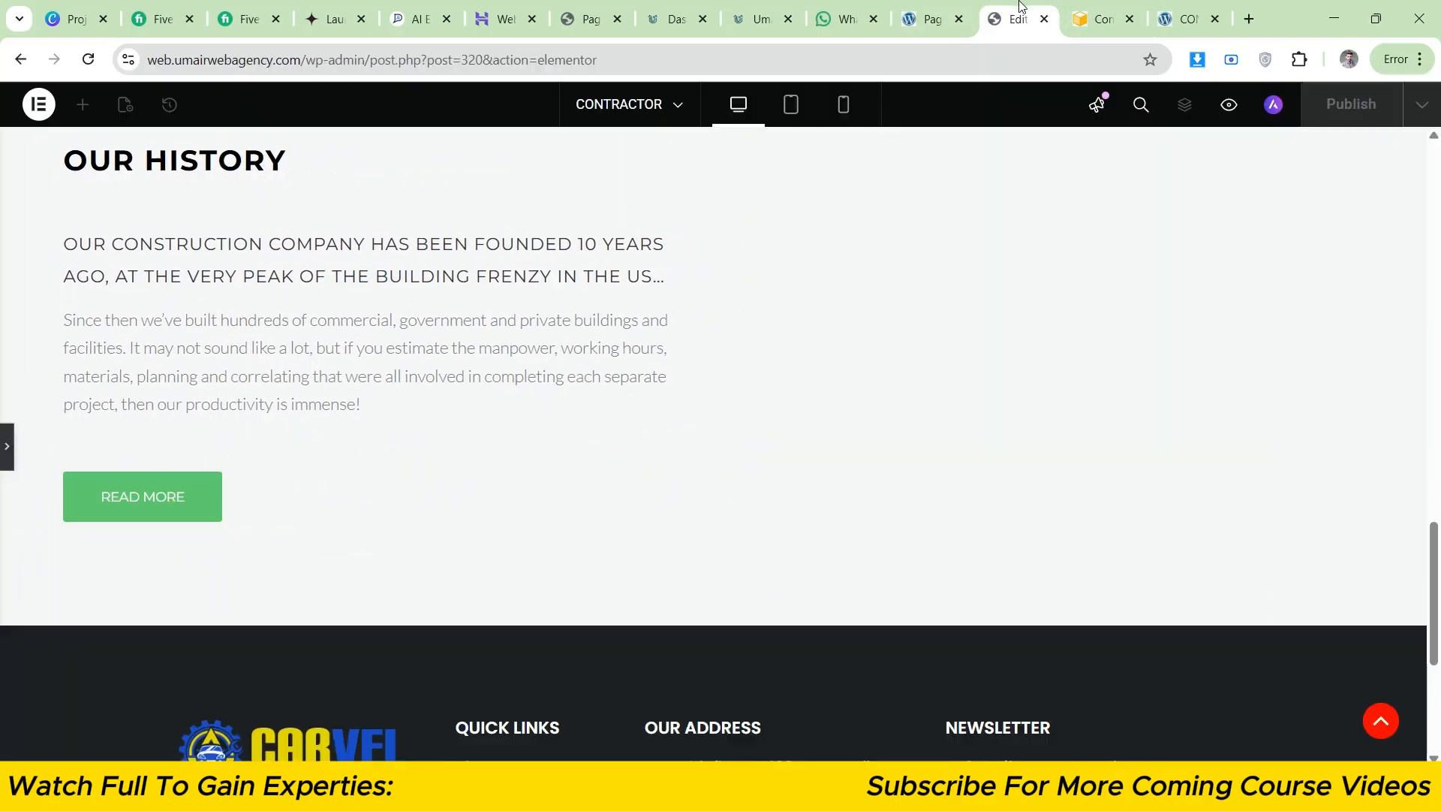
click(1061, 4)
click(1034, 4)
click(1067, 4)
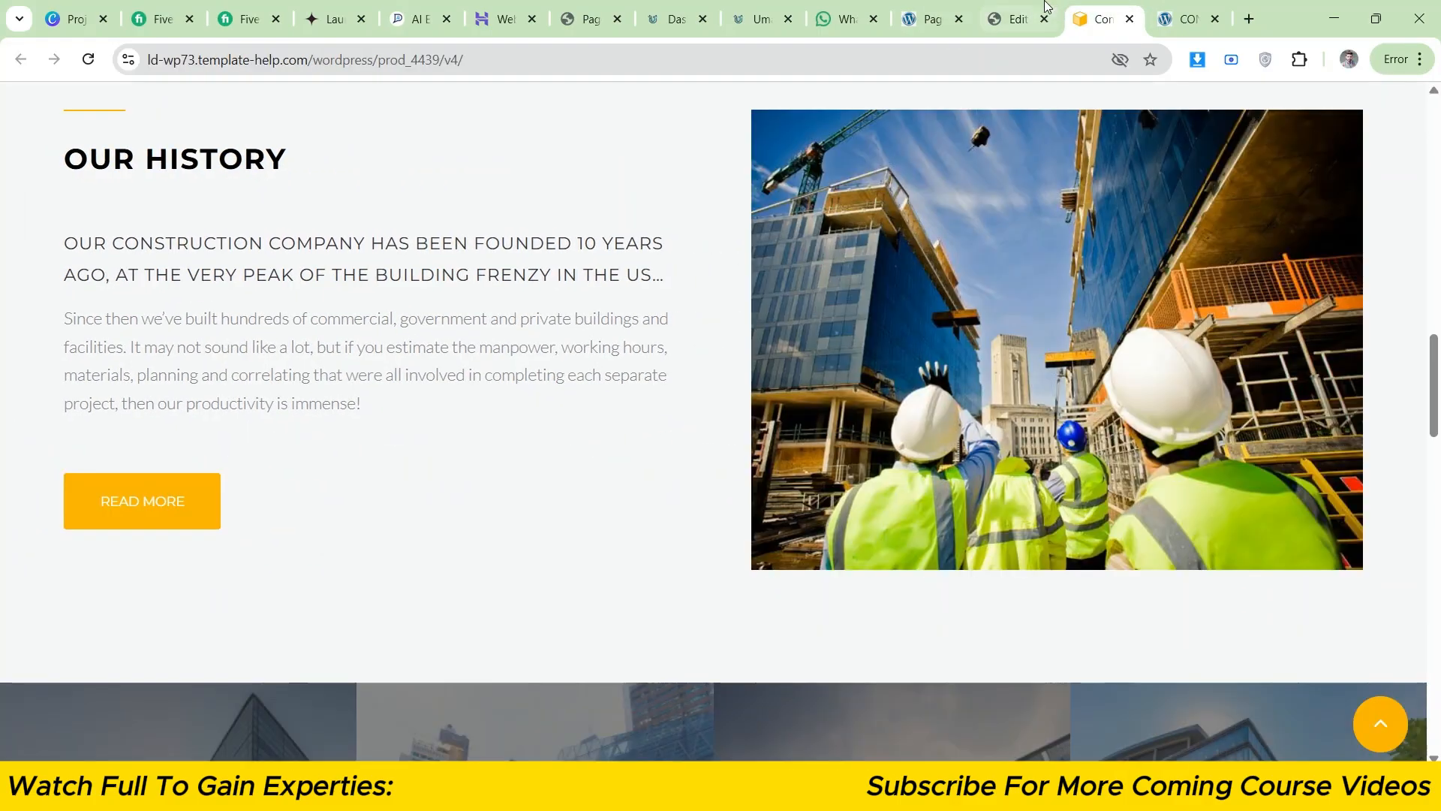
click(1045, 4)
- Set the READ MORE button's top and bottom padding to 23 px
click(5, 444)
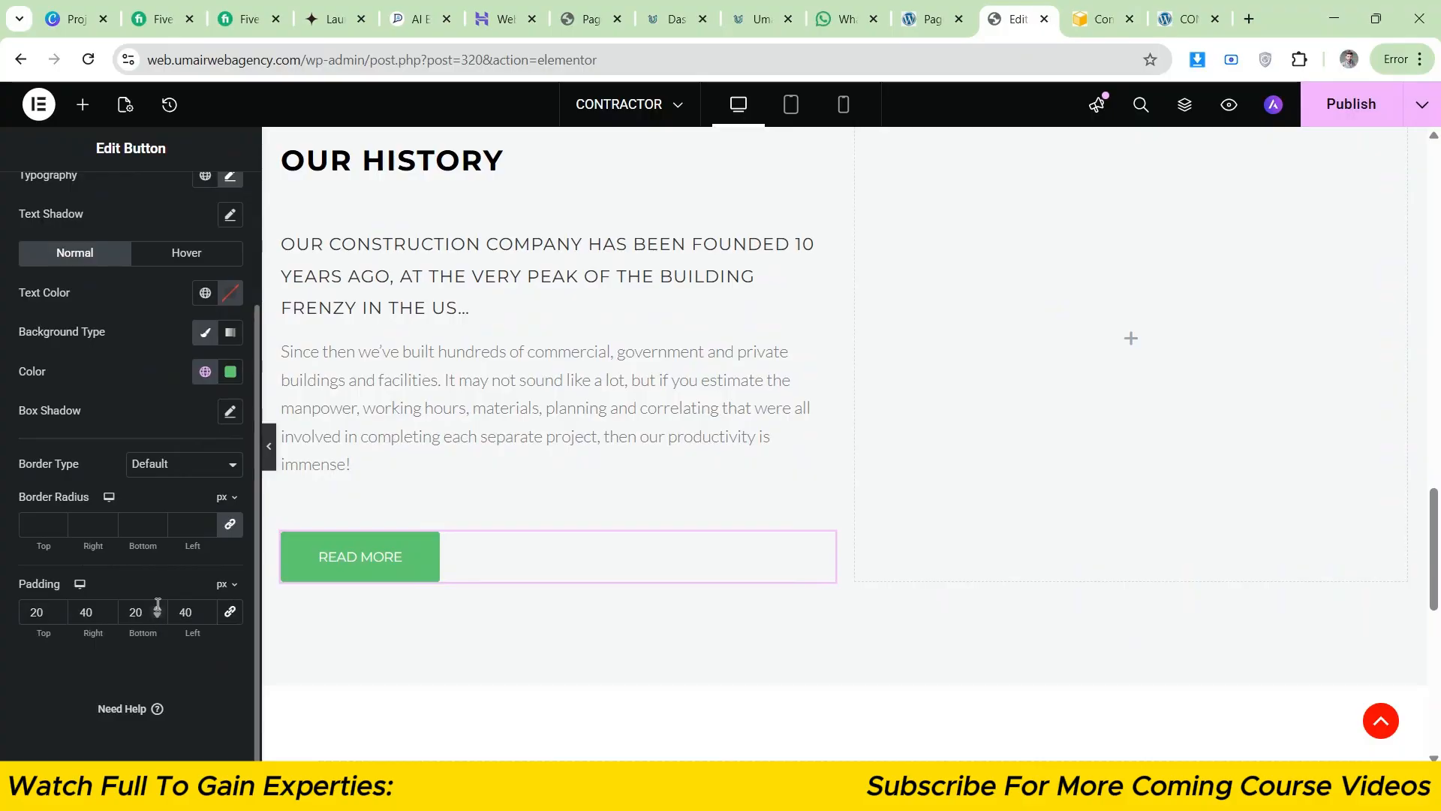
click(157, 608)
click(157, 608)
click(157, 608)
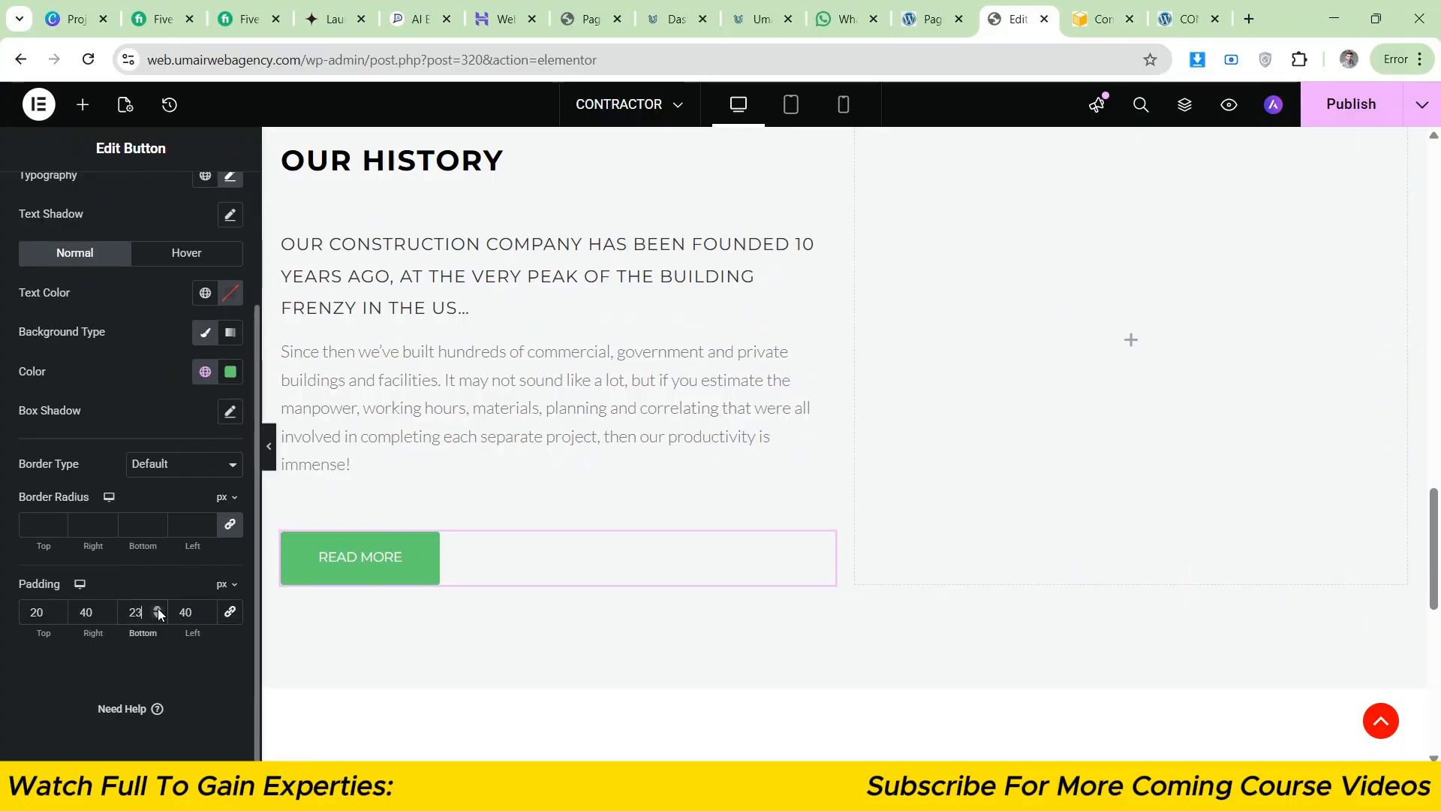
double_click(40, 608)
text(23)
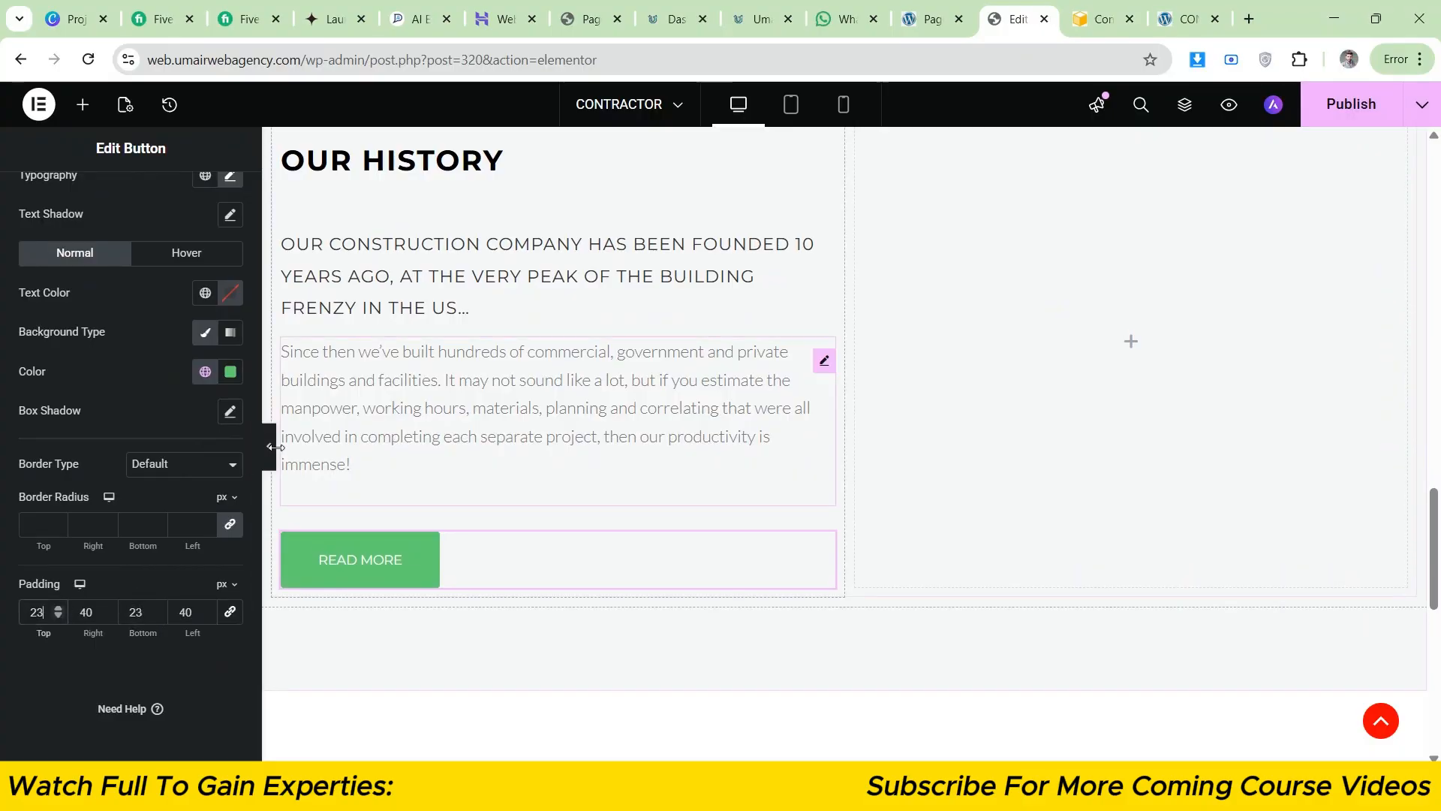
- Increase the button's top and bottom padding to 25 px and compare its height with the reference
click(60, 607)
click(60, 607)
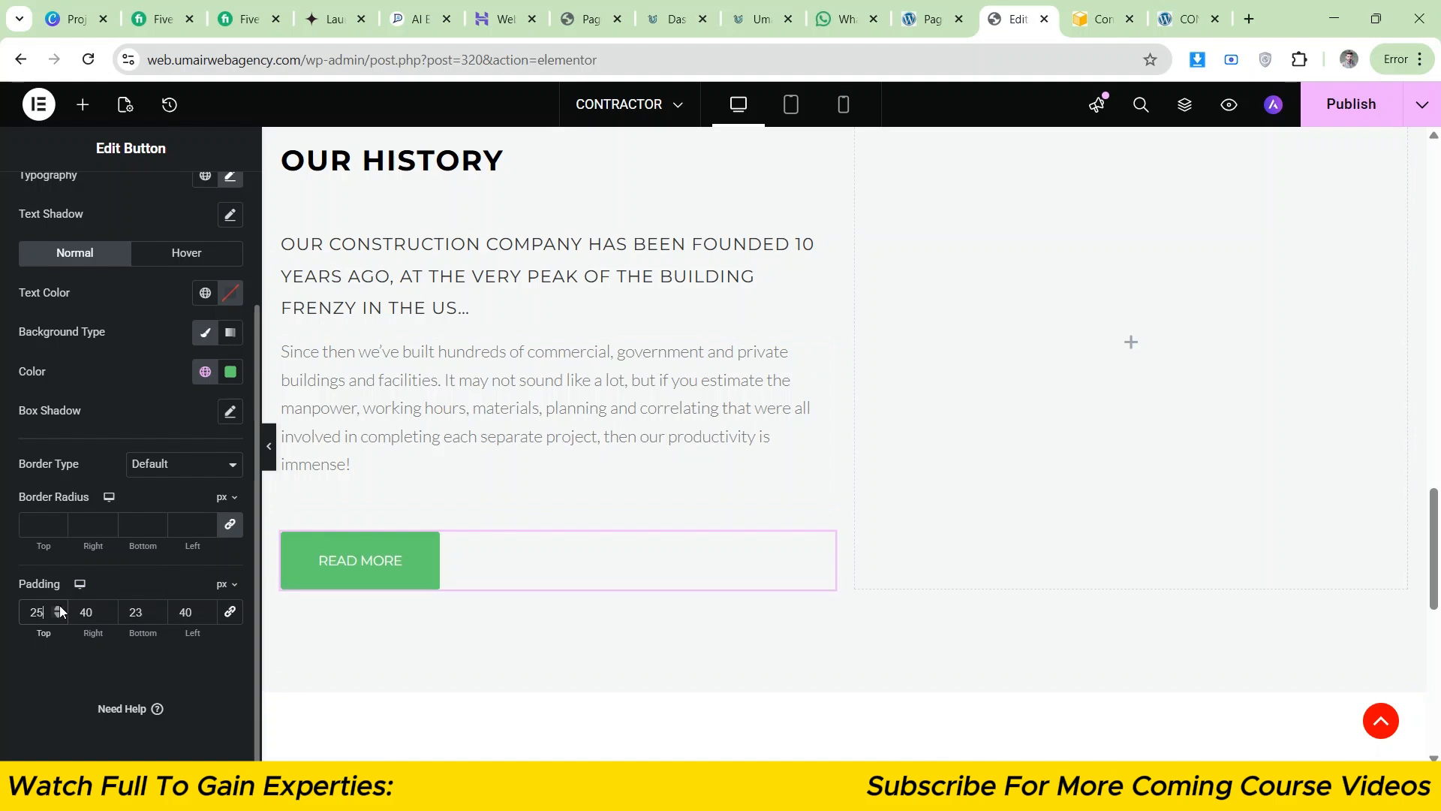
click(157, 608)
click(157, 608)
click(262, 465)
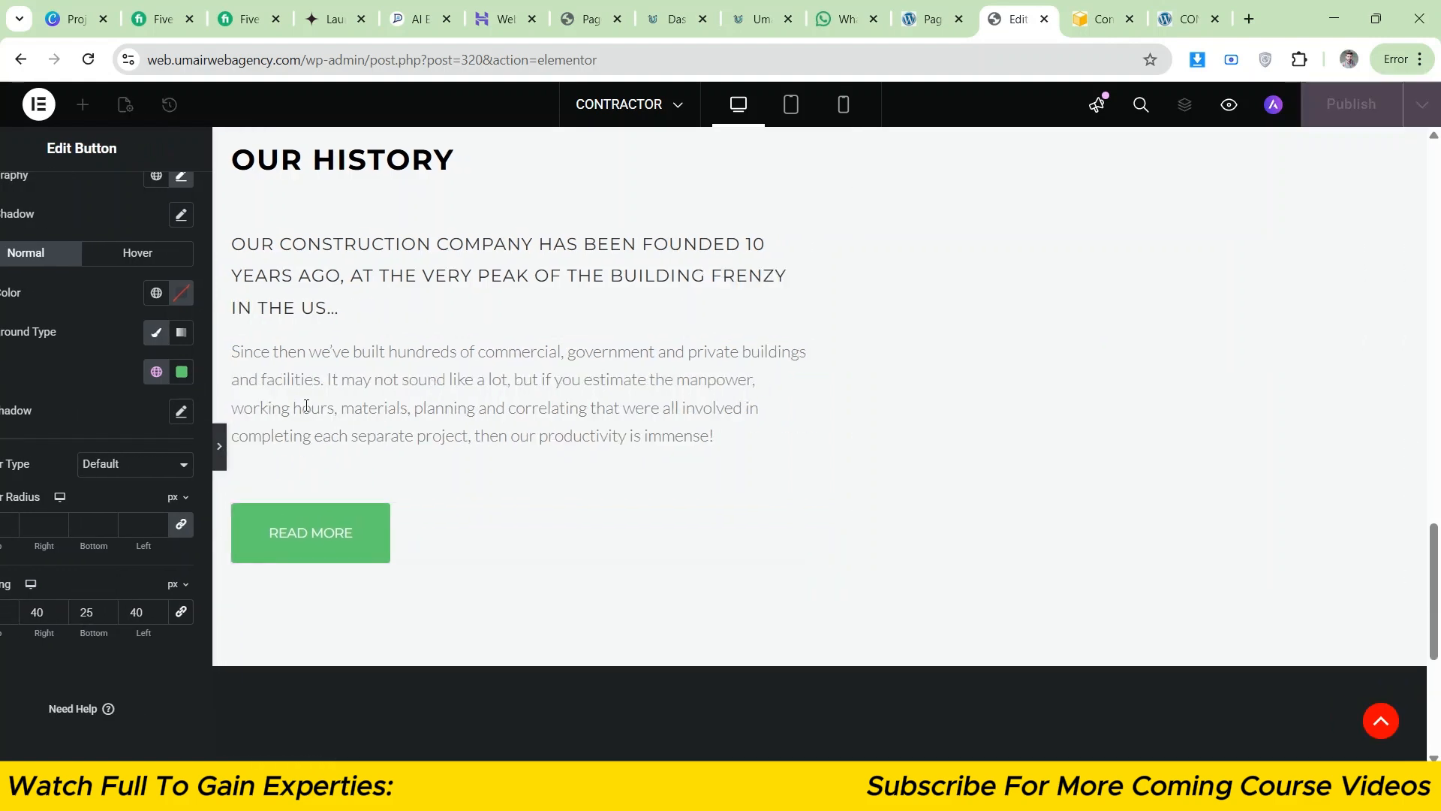
click(1081, 13)
click(1051, 9)
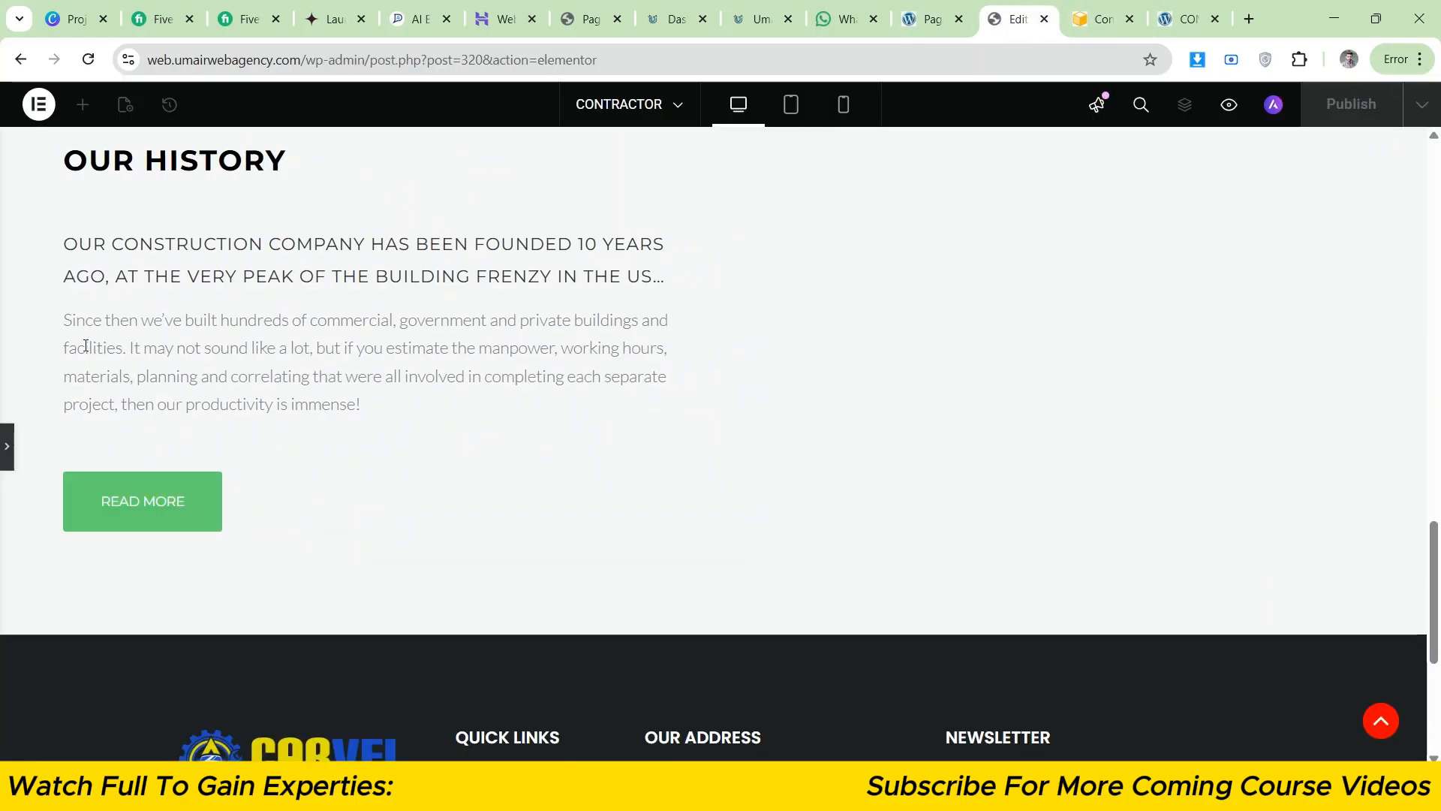
- Reduce the button's top and bottom padding to 24 px and check its height against the reference
click(3, 432)
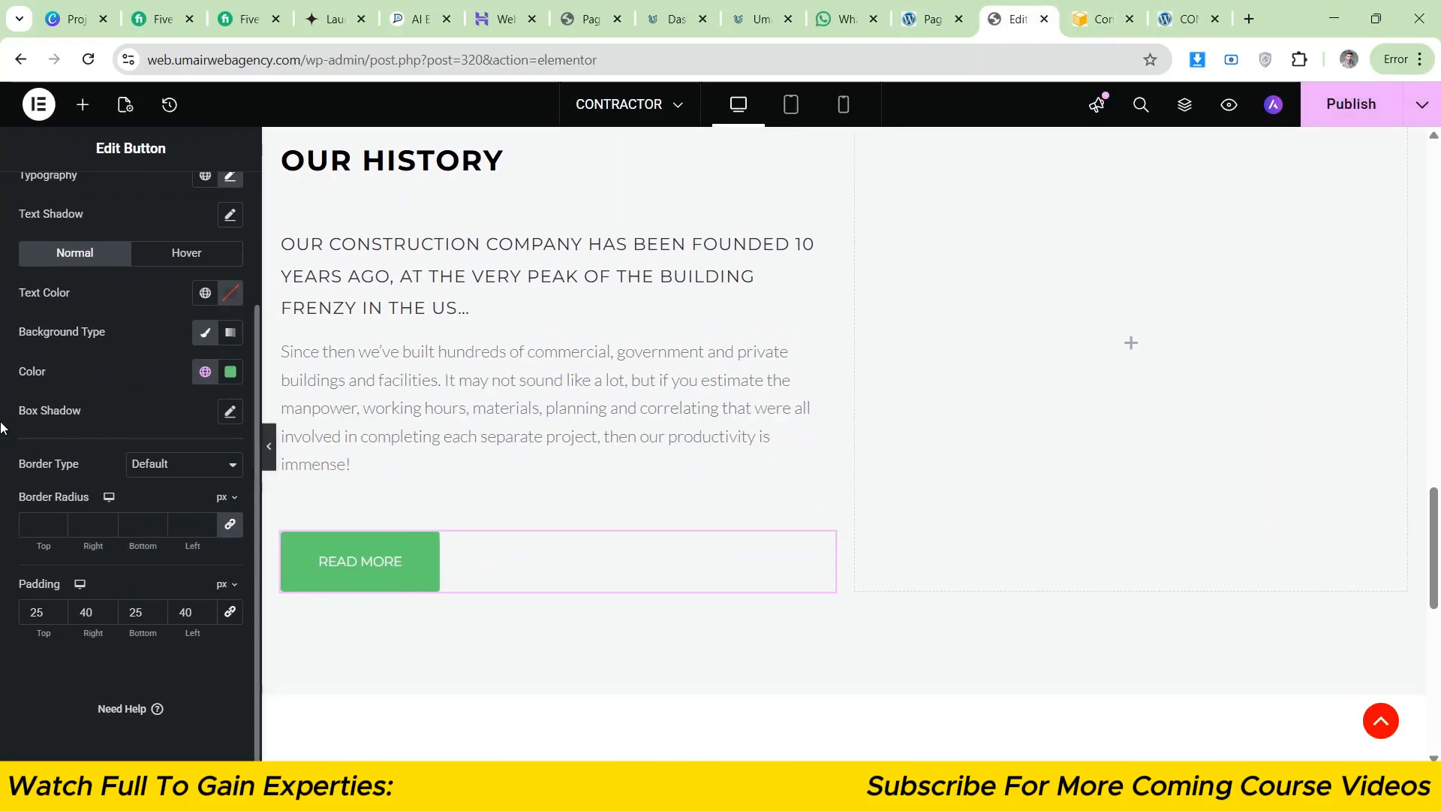
click(156, 615)
click(58, 616)
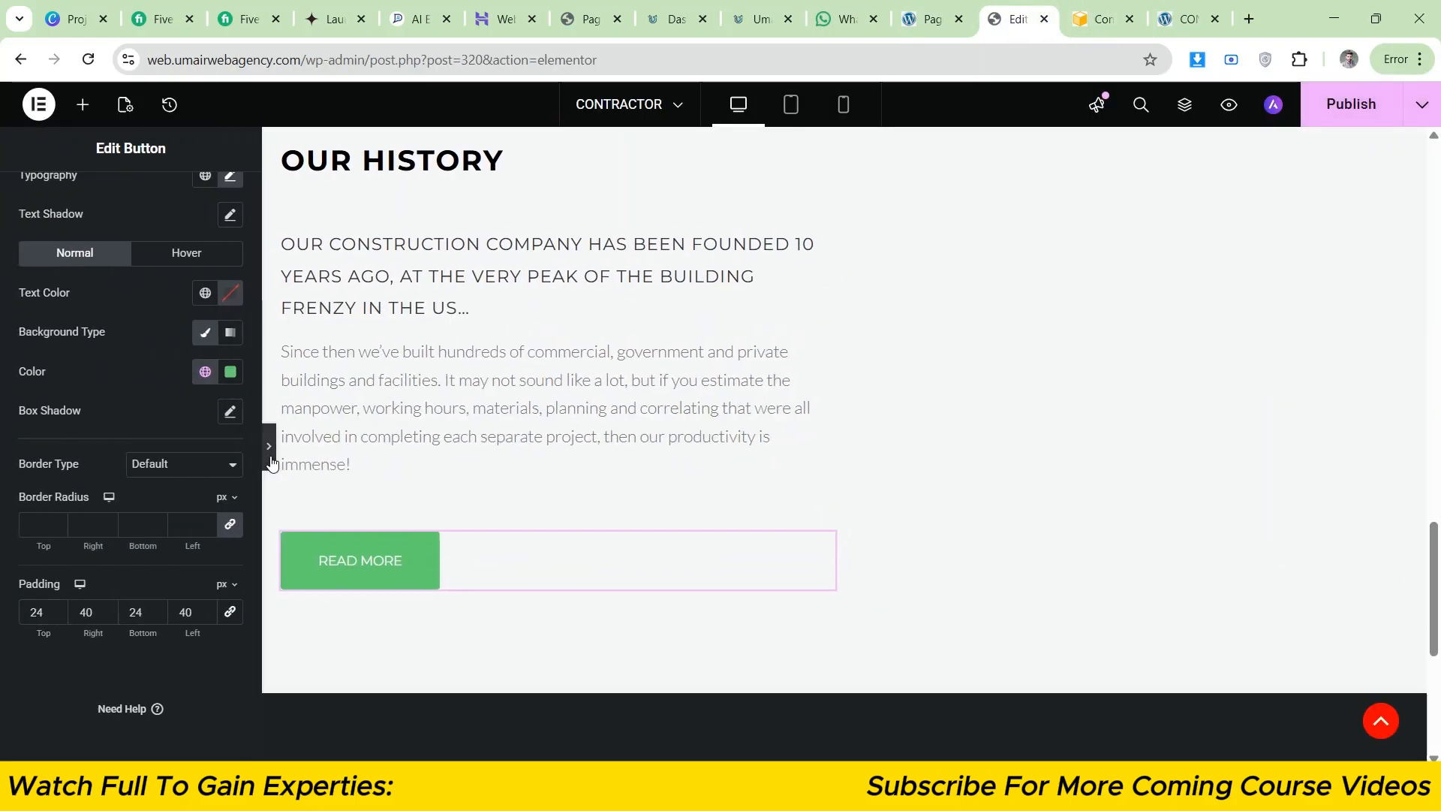
click(268, 446)
click(1088, 4)
click(1021, 7)
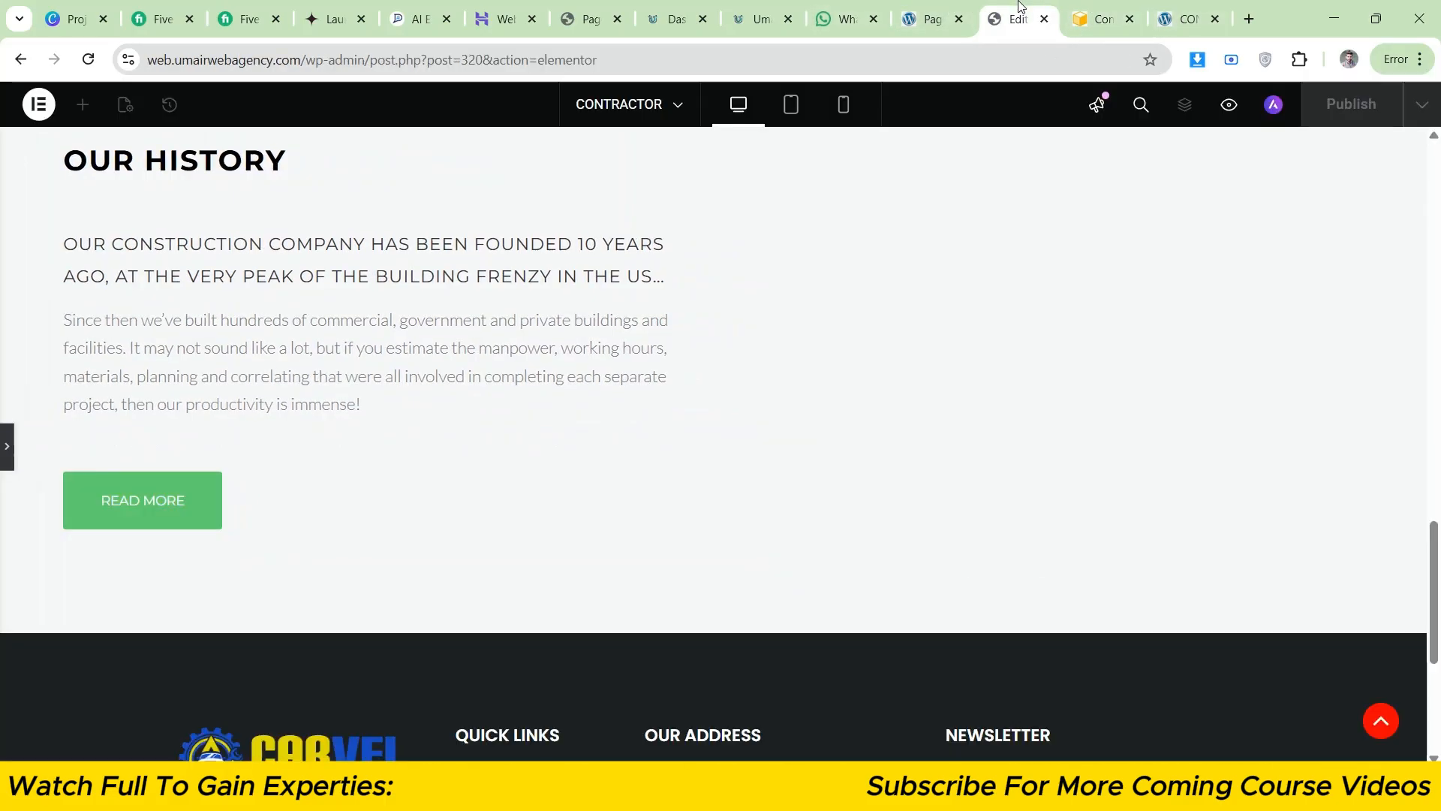
click(1076, 6)
click(1049, 6)
click(1076, 6)
click(1049, 6)
click(1072, 5)
- Copy the colour code #F9B707 from the style settings of the divider above the Our History heading
click(7, 446)
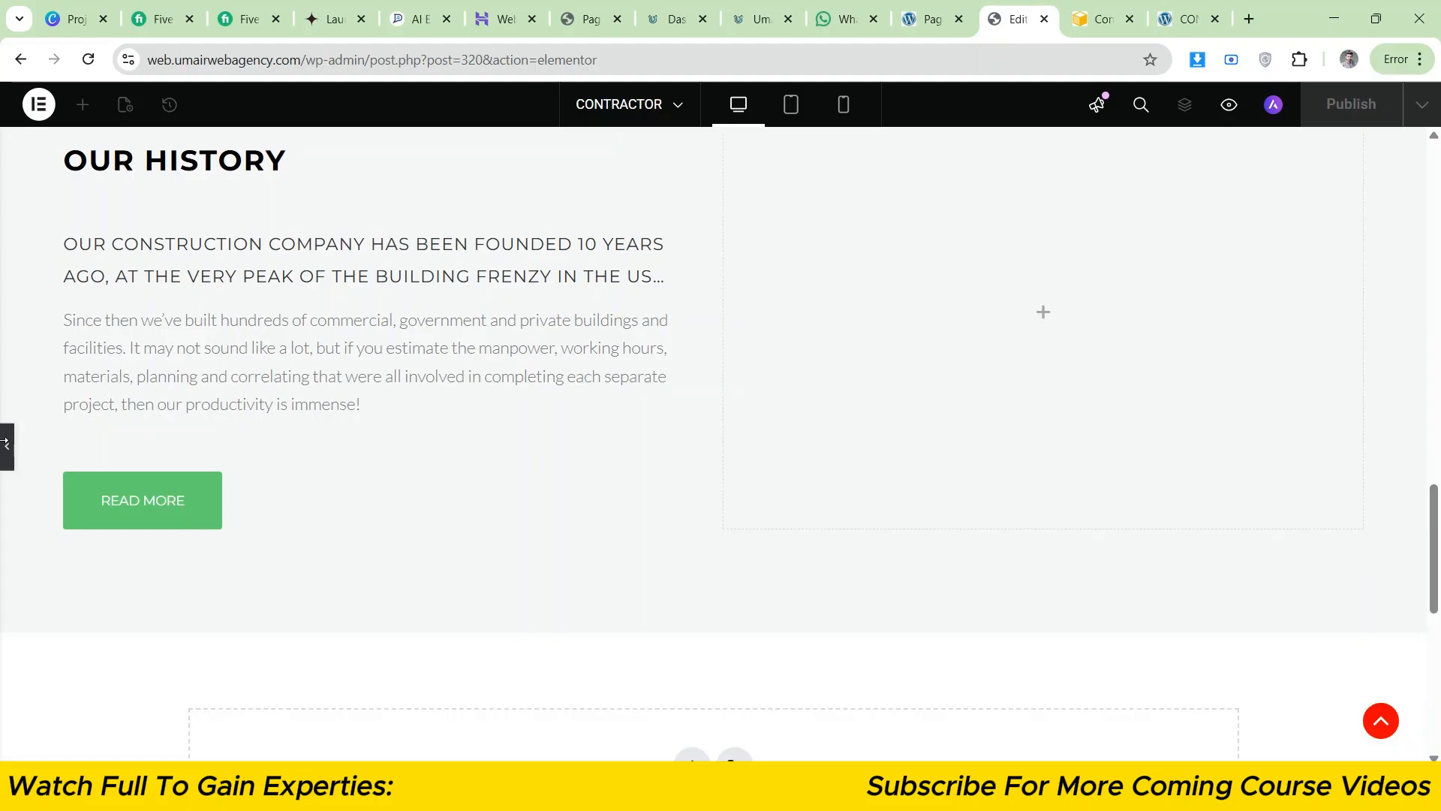
scroll(285, 586, up, 5)
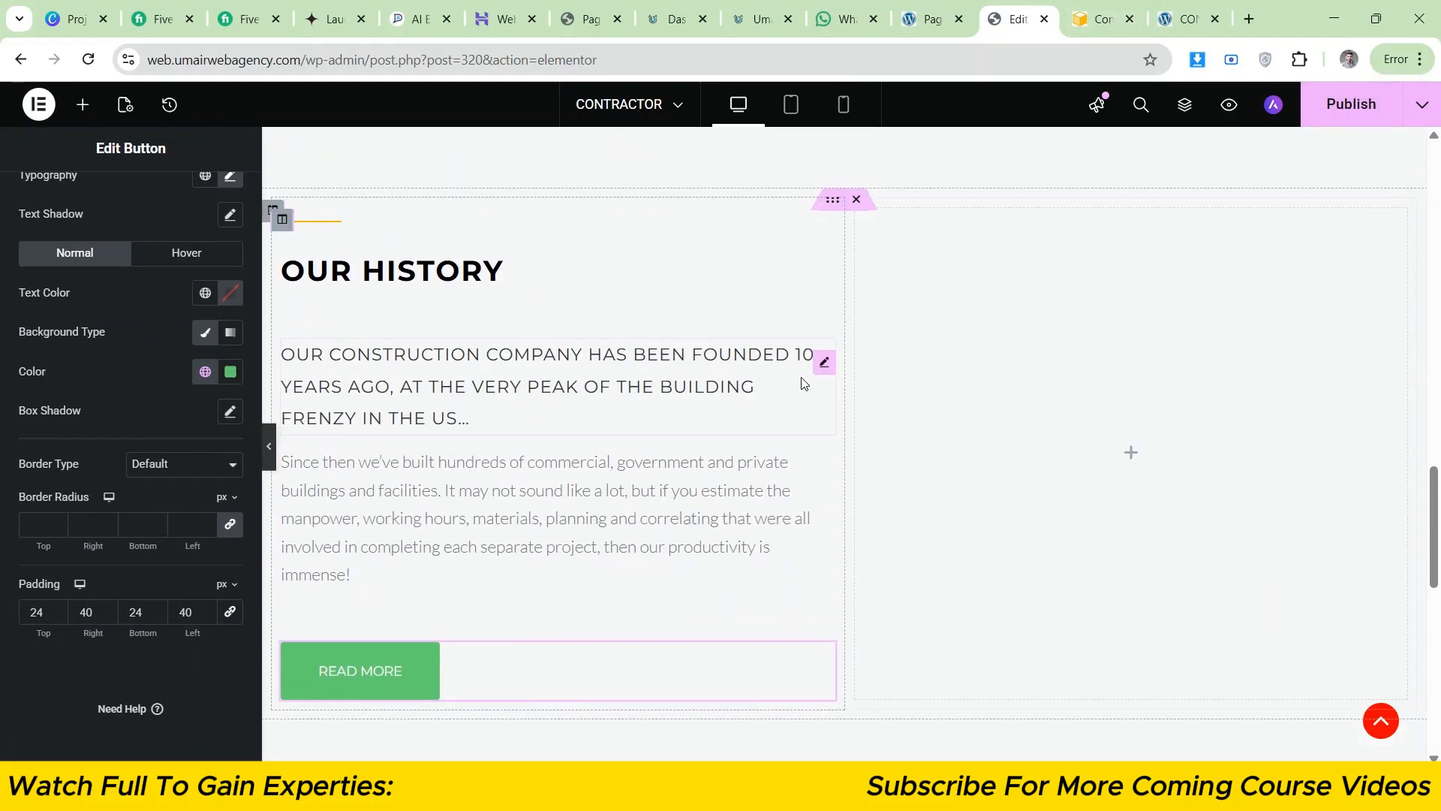
click(300, 579)
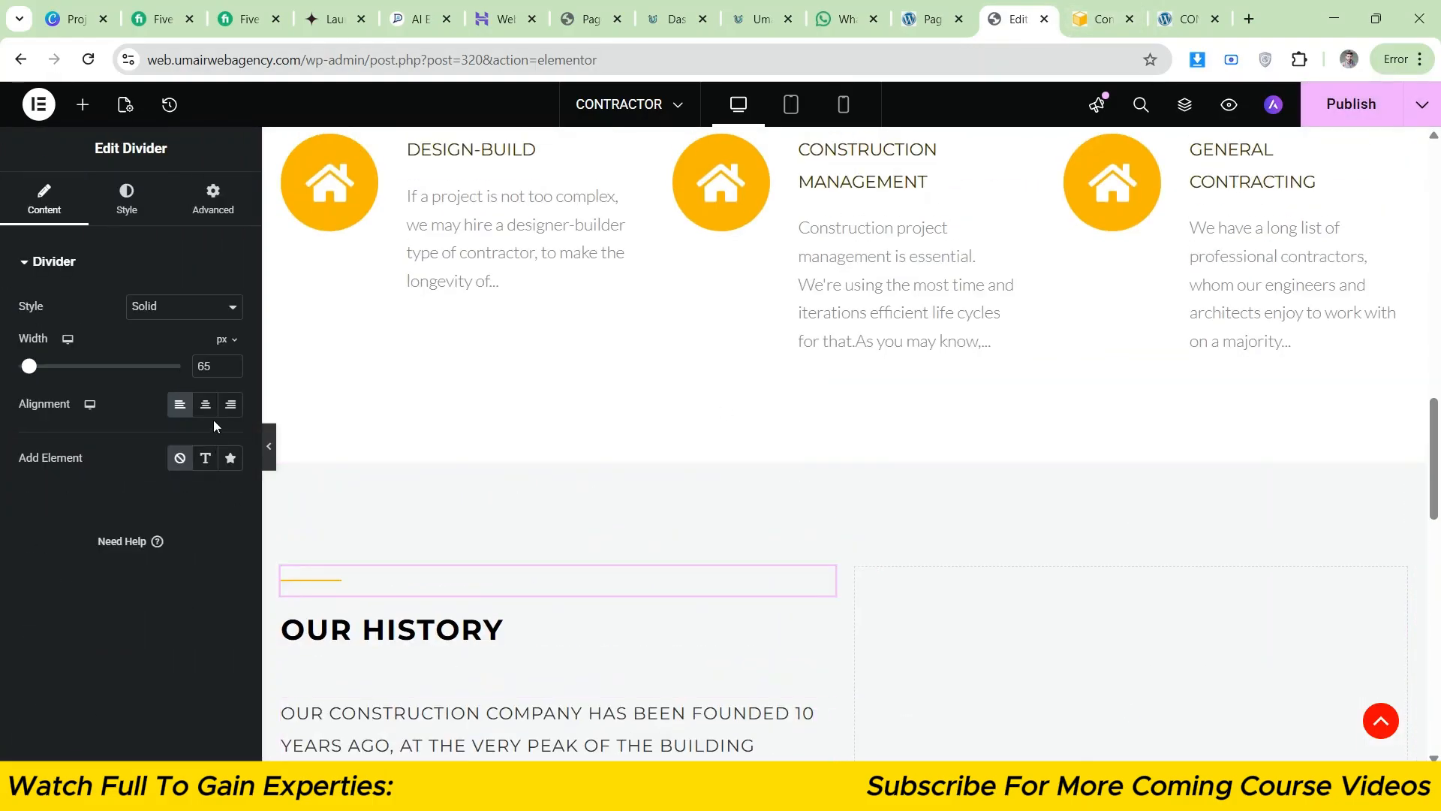
click(127, 199)
click(231, 307)
drag(125, 576, 166, 575)
right_click(167, 576)
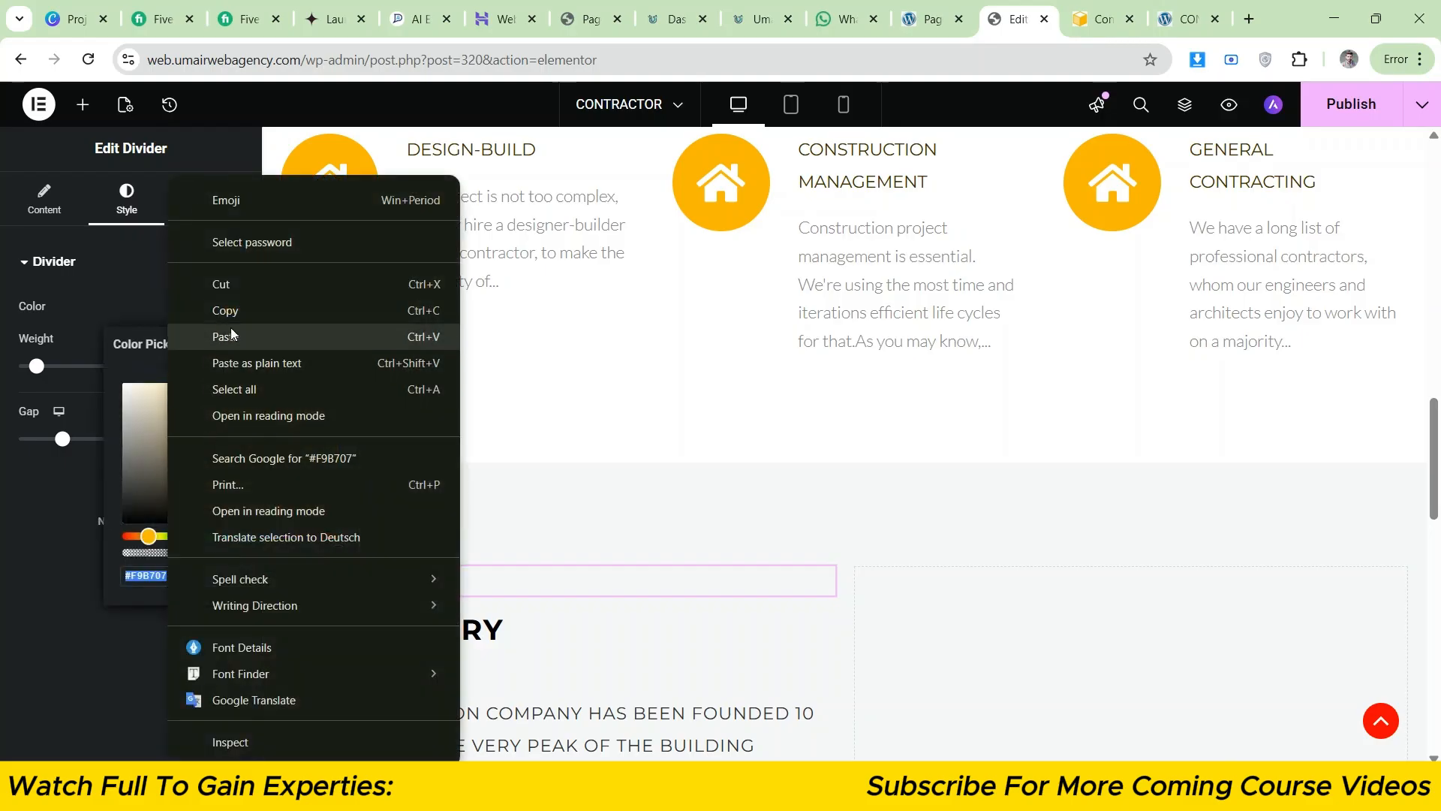
click(229, 312)
click(5, 393)
- Set the READ MORE button's background colour to the copied #F9B707 and compare it with the reference page
scroll(390, 484, down, 5)
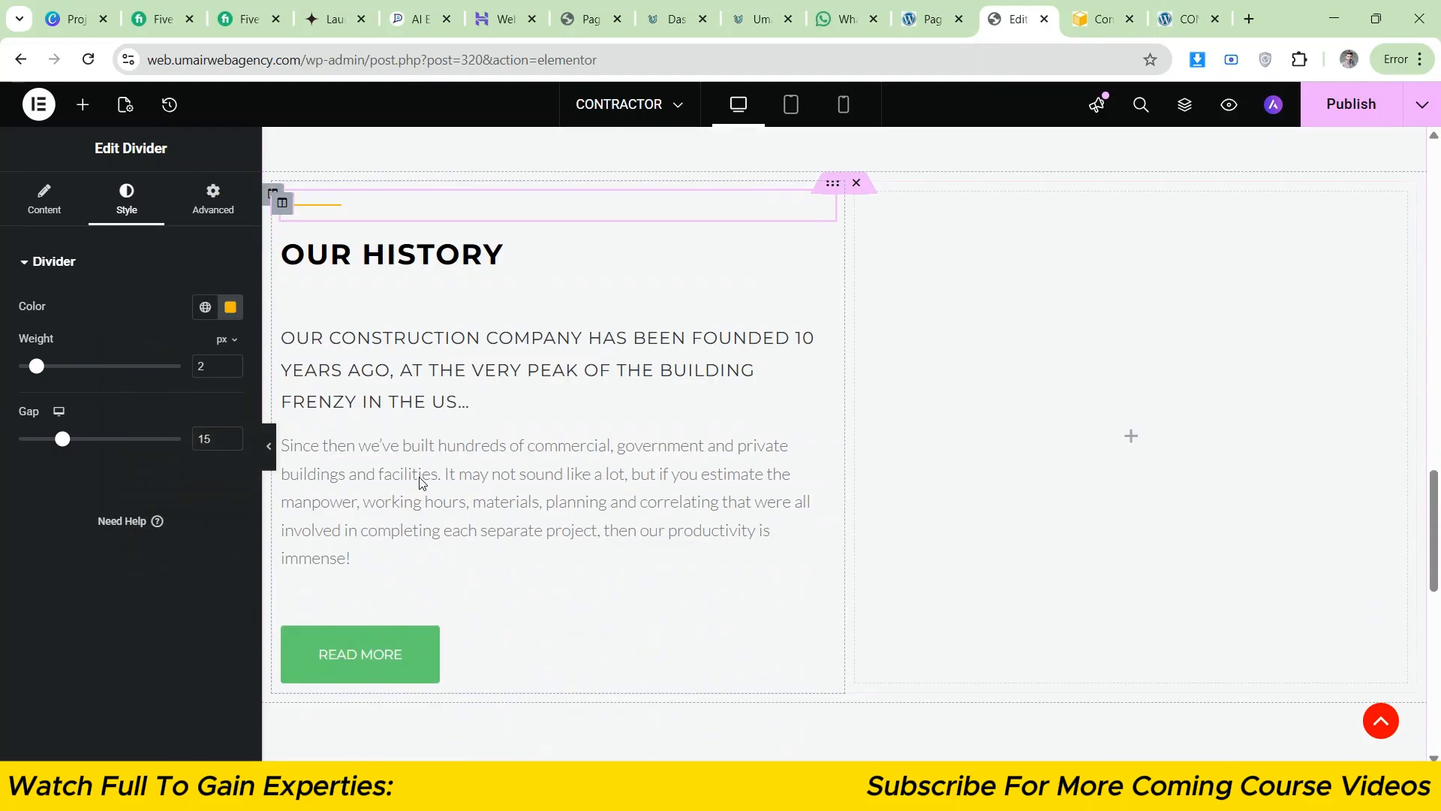
click(454, 653)
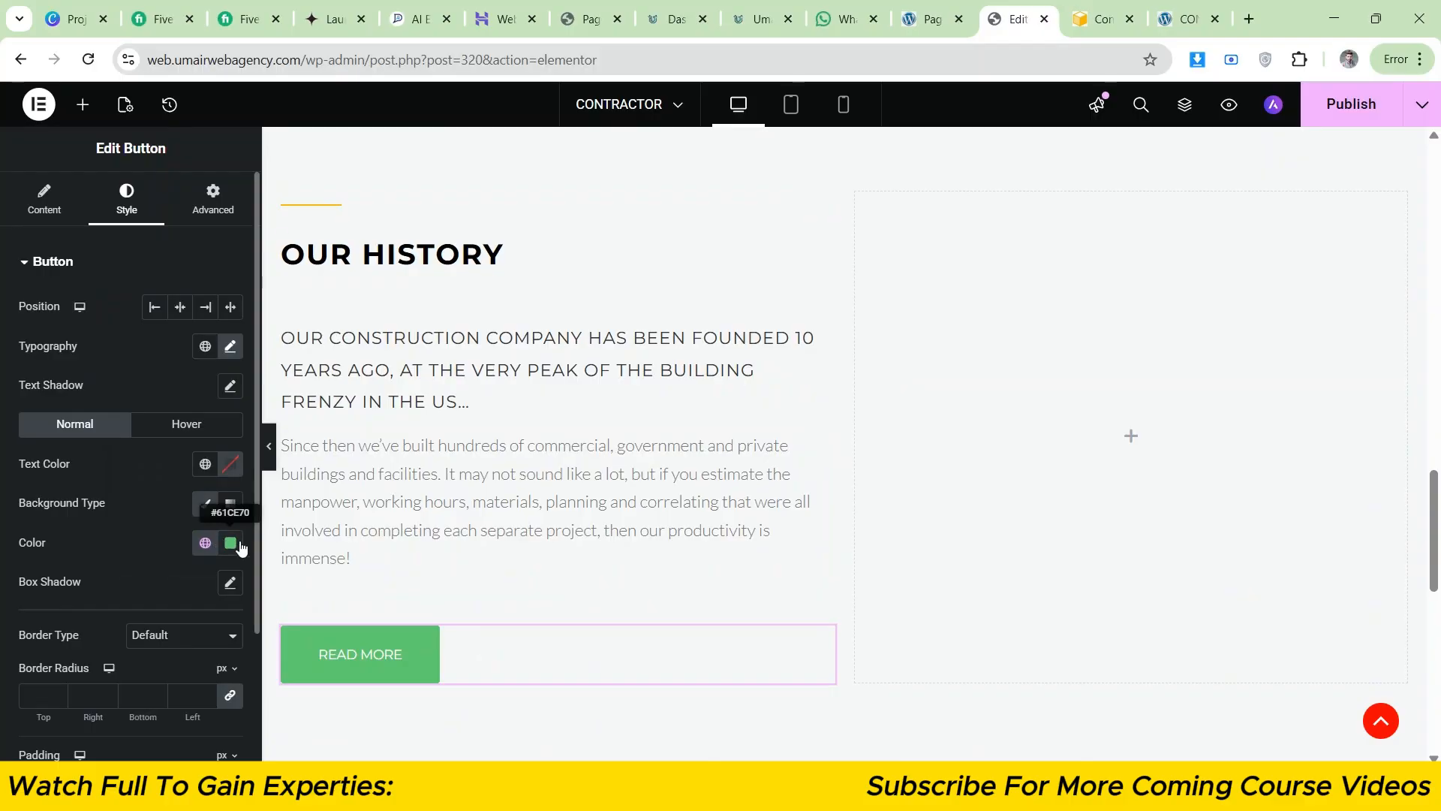
click(226, 542)
right_click(203, 492)
click(255, 339)
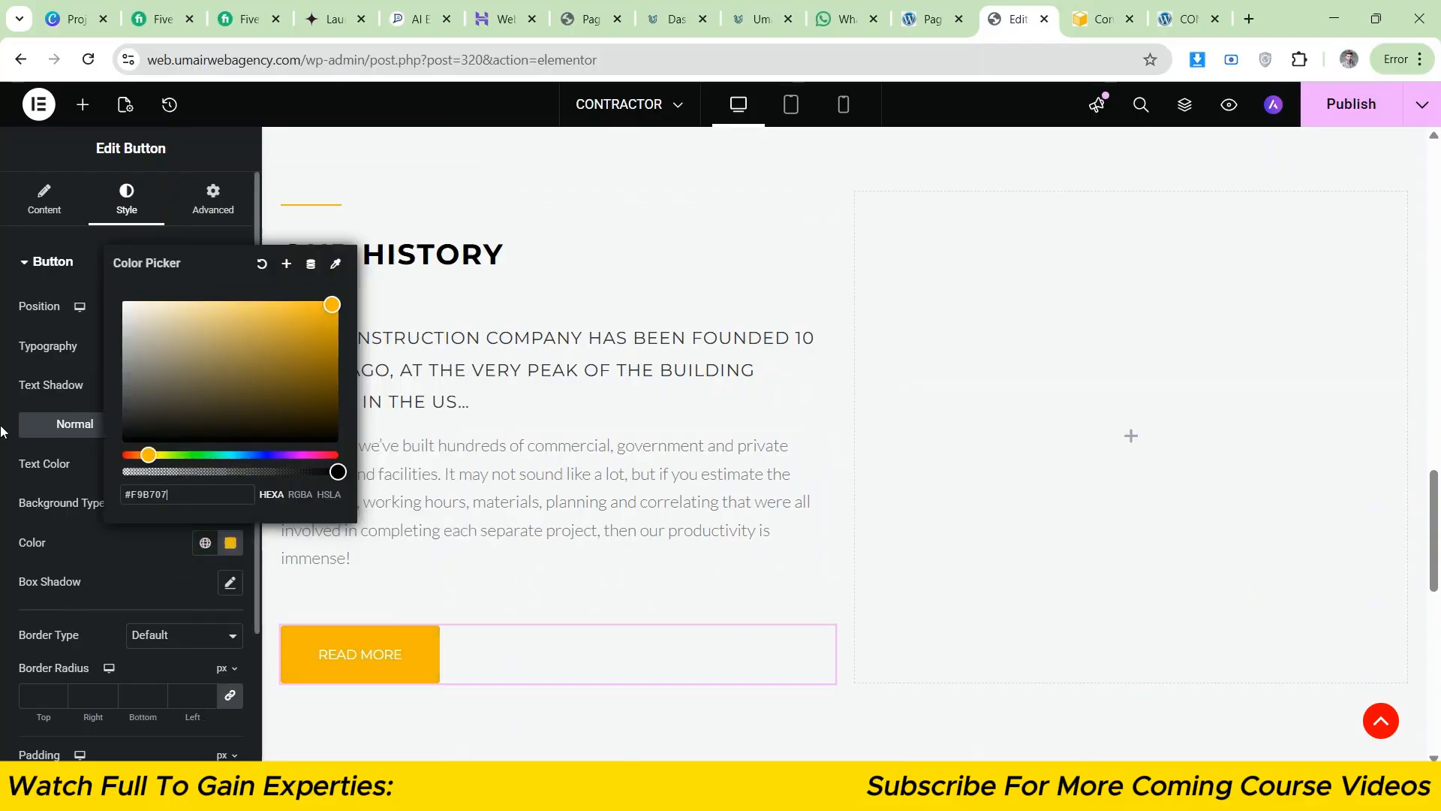
click(406, 623)
click(1126, 9)
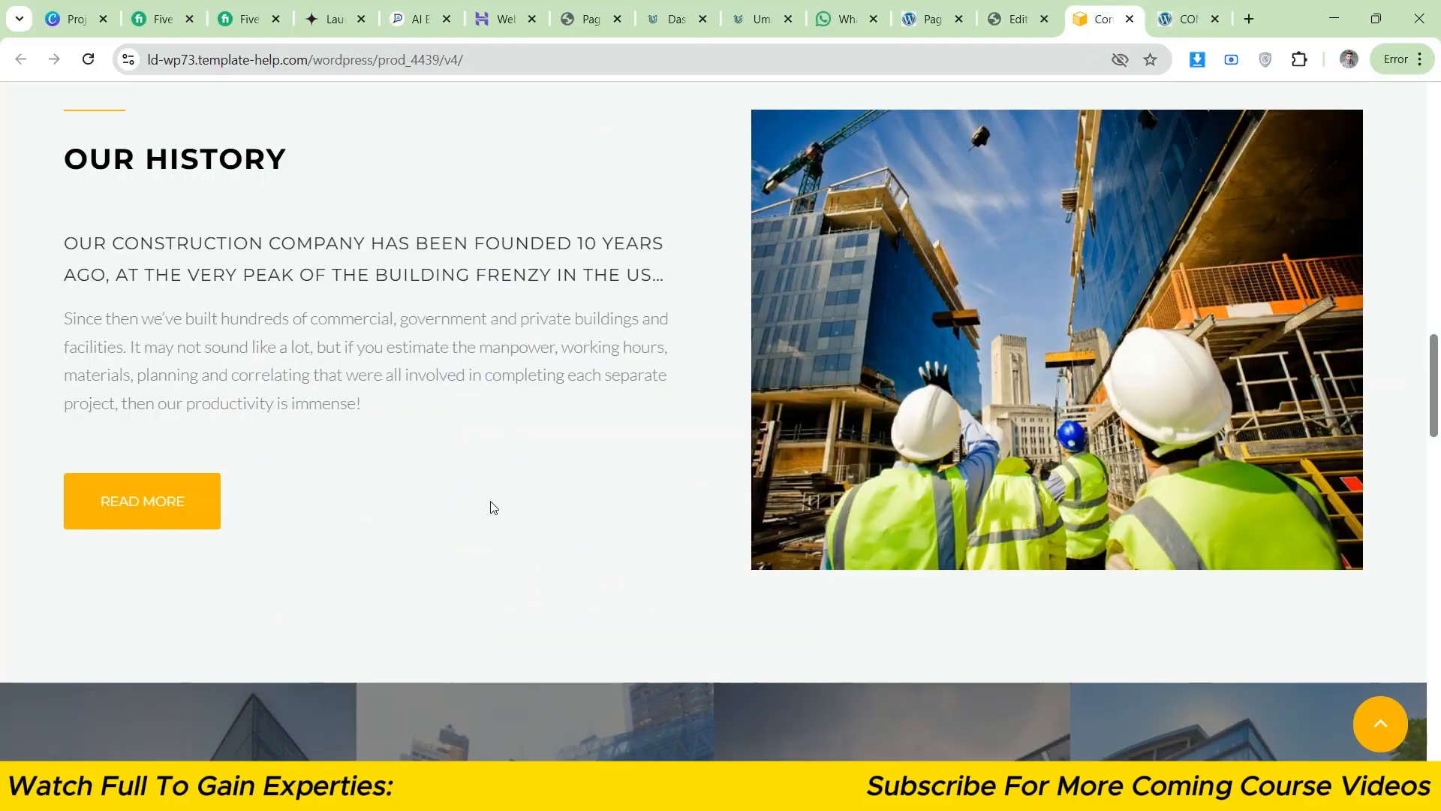
key(ctrl+shift+Tab)
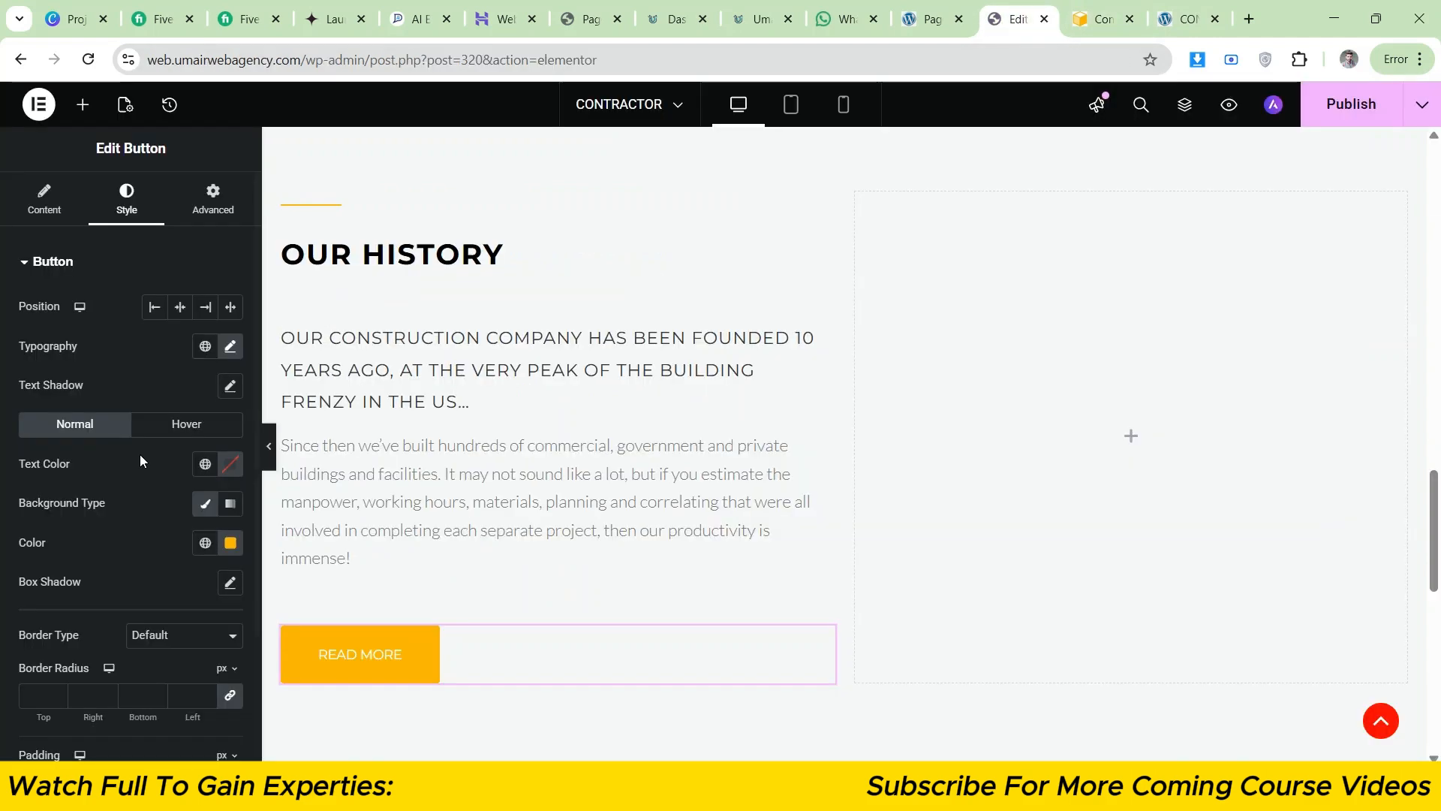
- Set the READ MORE button's background colour in the hover state to black, #000000
click(186, 423)
click(231, 542)
click(102, 497)
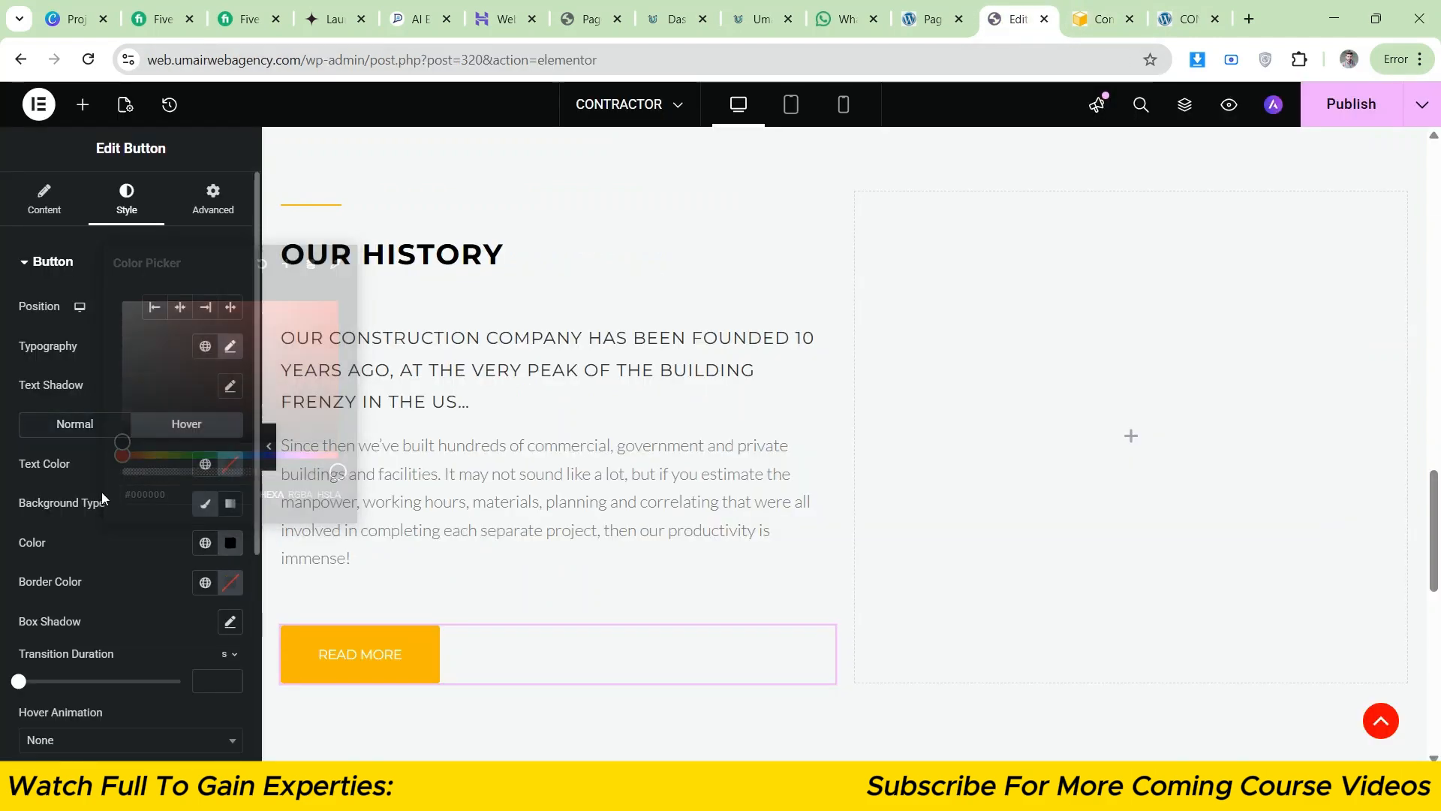
click(230, 464)
click(10, 435)
- Set the READ MORE button's text colour in the normal state to white
click(75, 425)
click(231, 464)
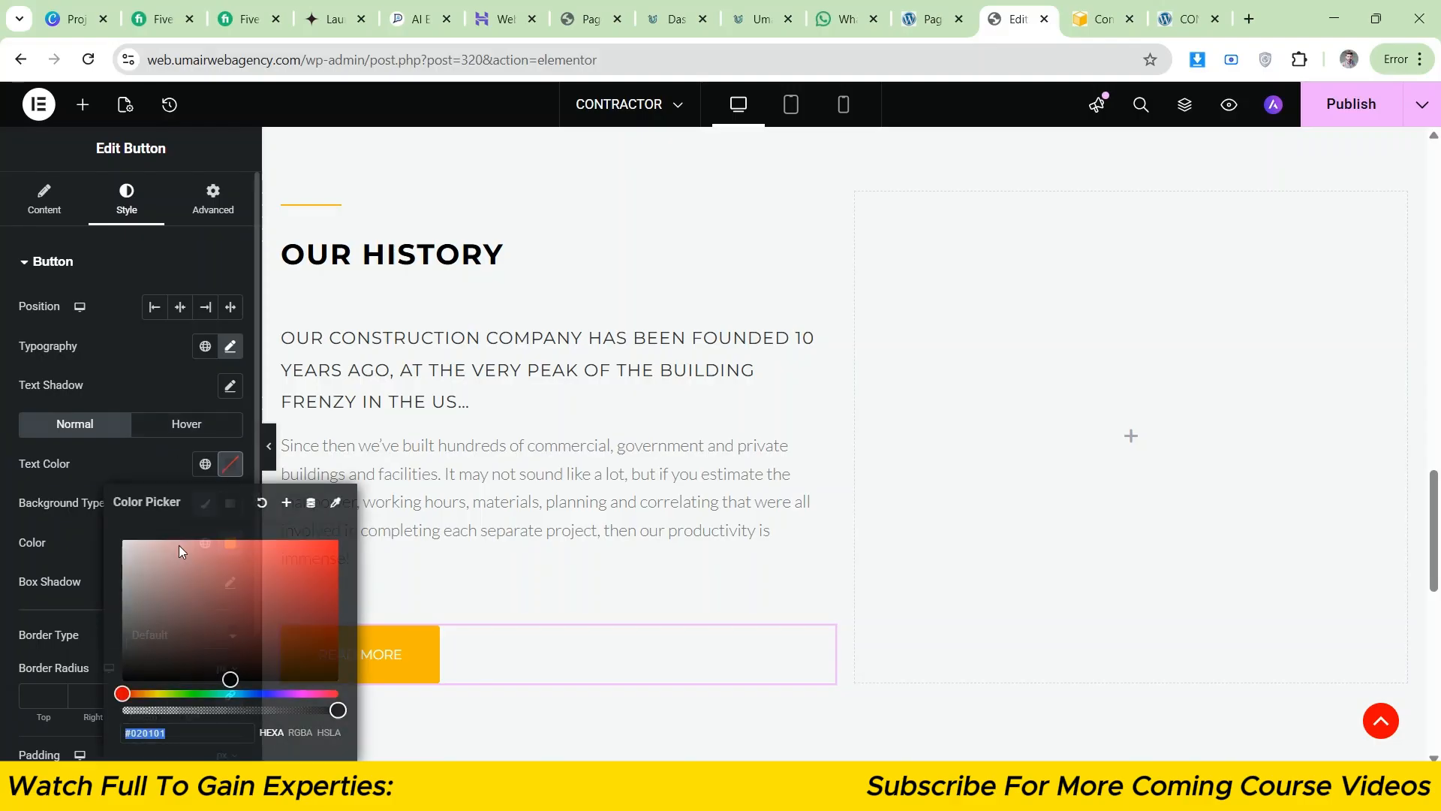
drag(179, 546, 5, 503)
click(5, 503)
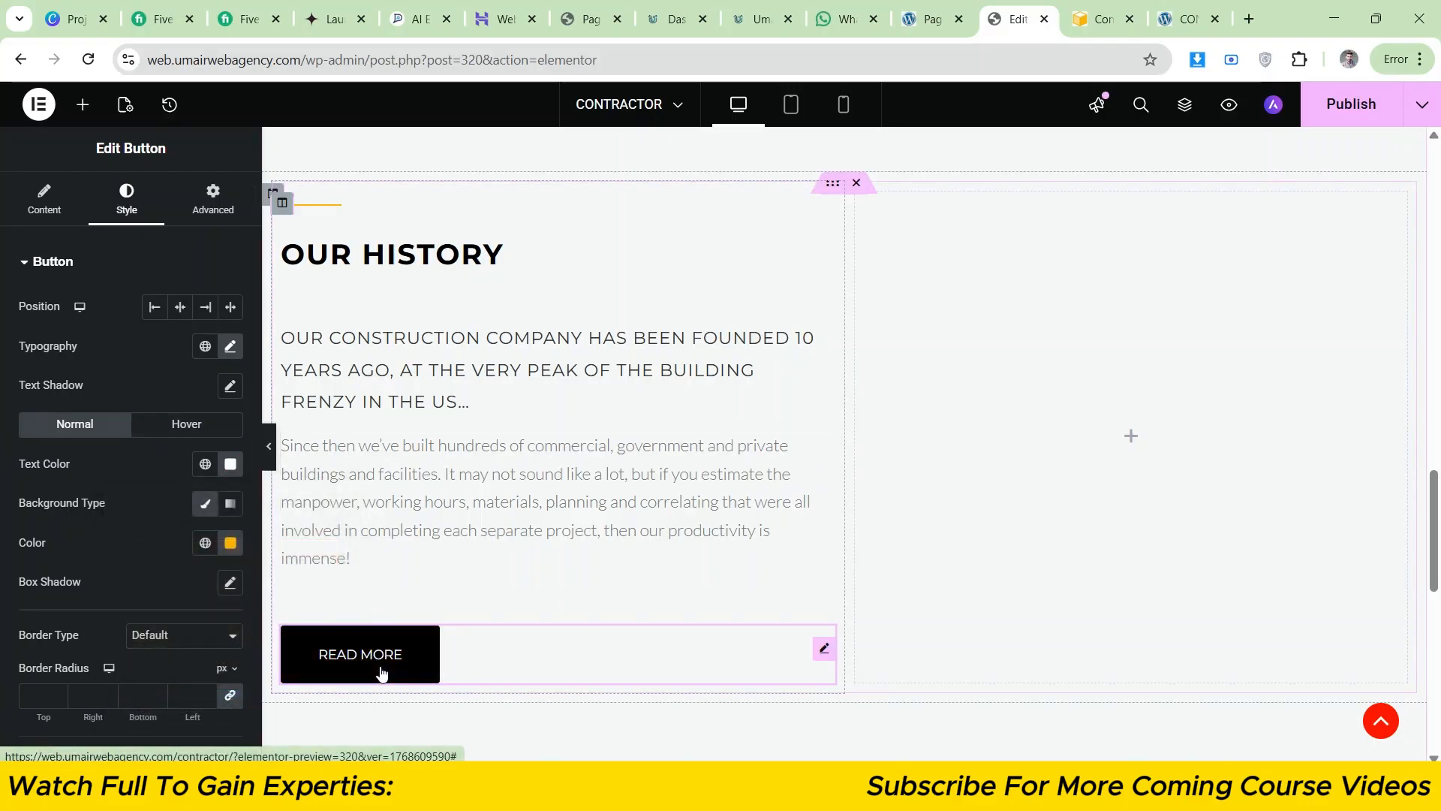
- View the Our History section at full width and compare its layout, text and button with the reference page
click(268, 446)
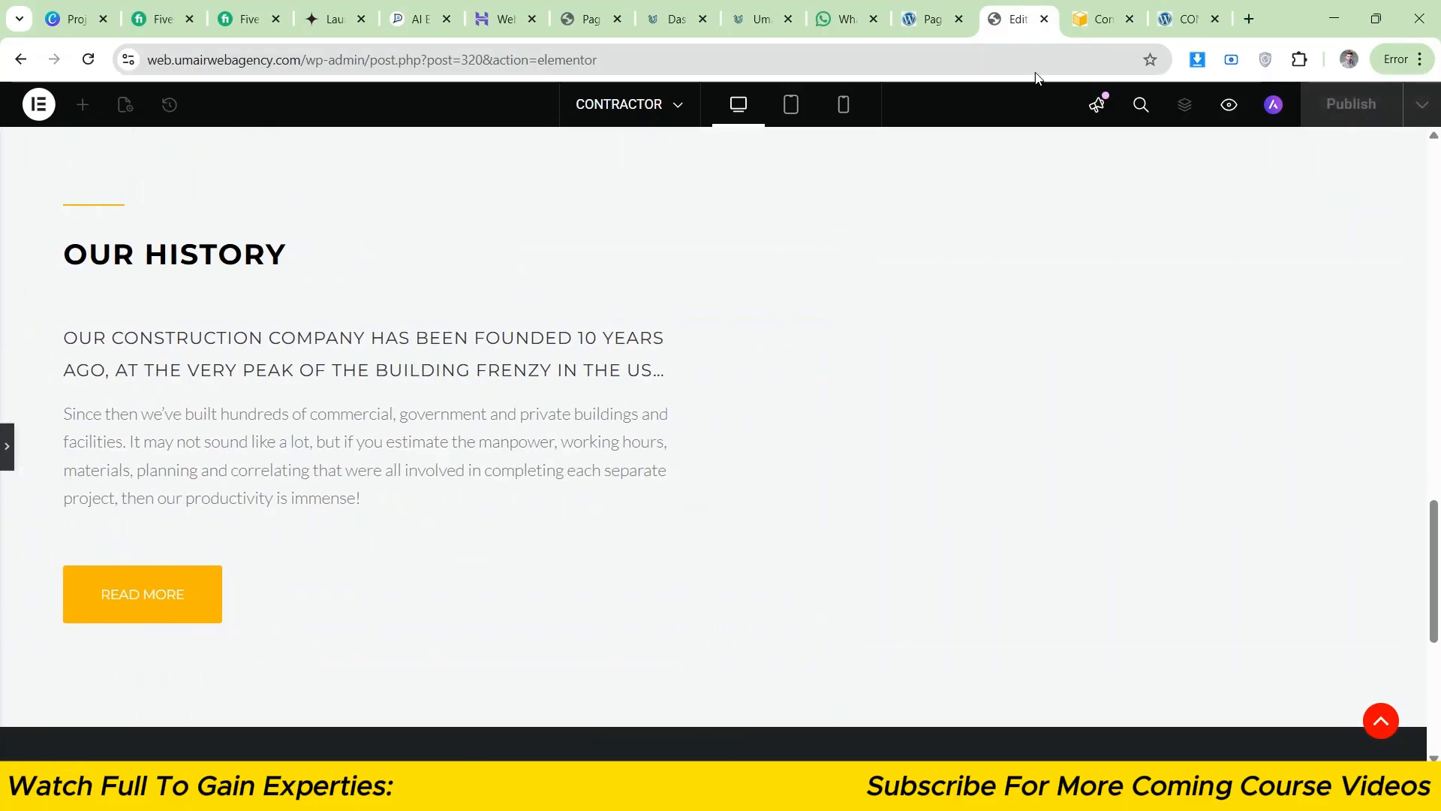
click(1102, 7)
click(1021, 11)
click(1099, 6)
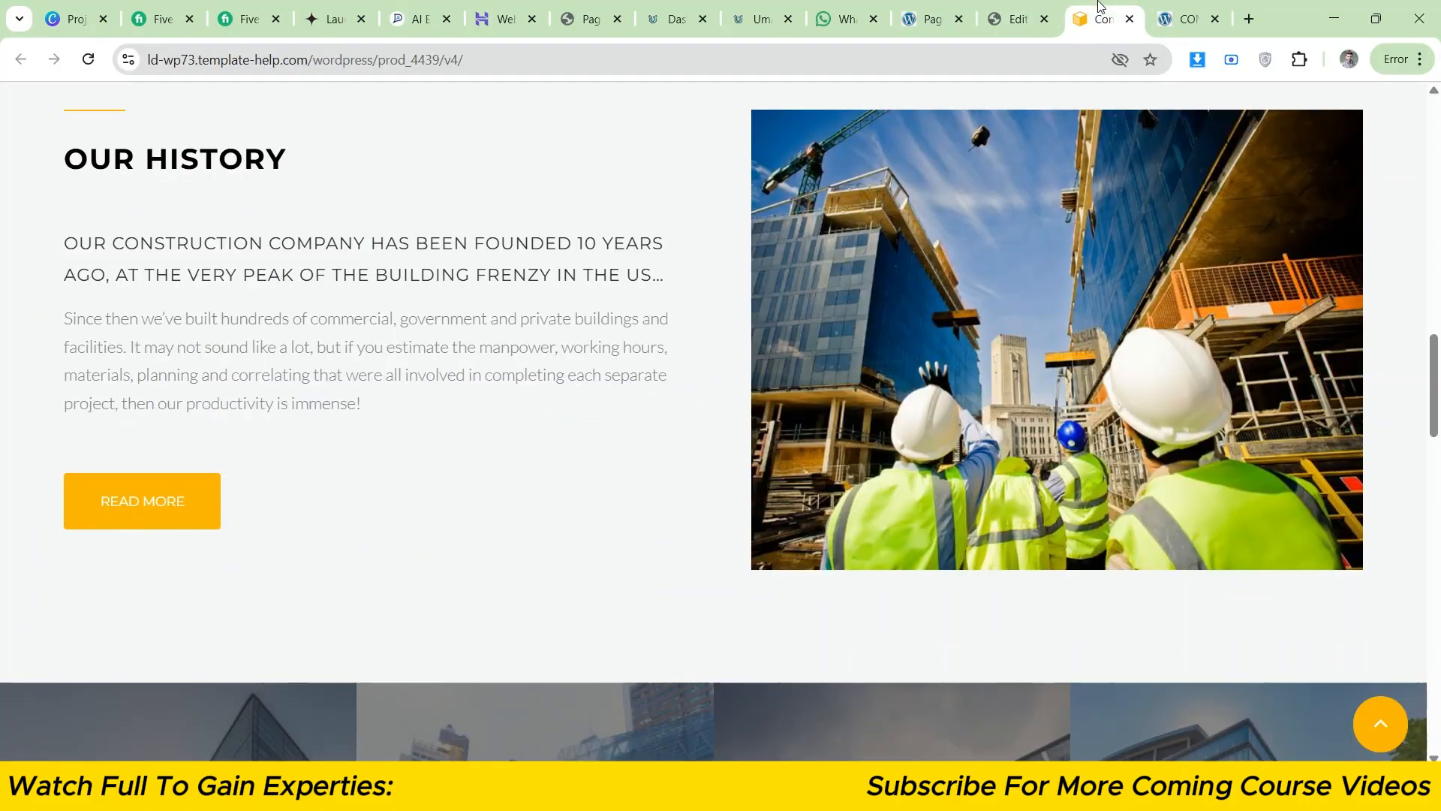
scroll(1440, 378, up, 1)
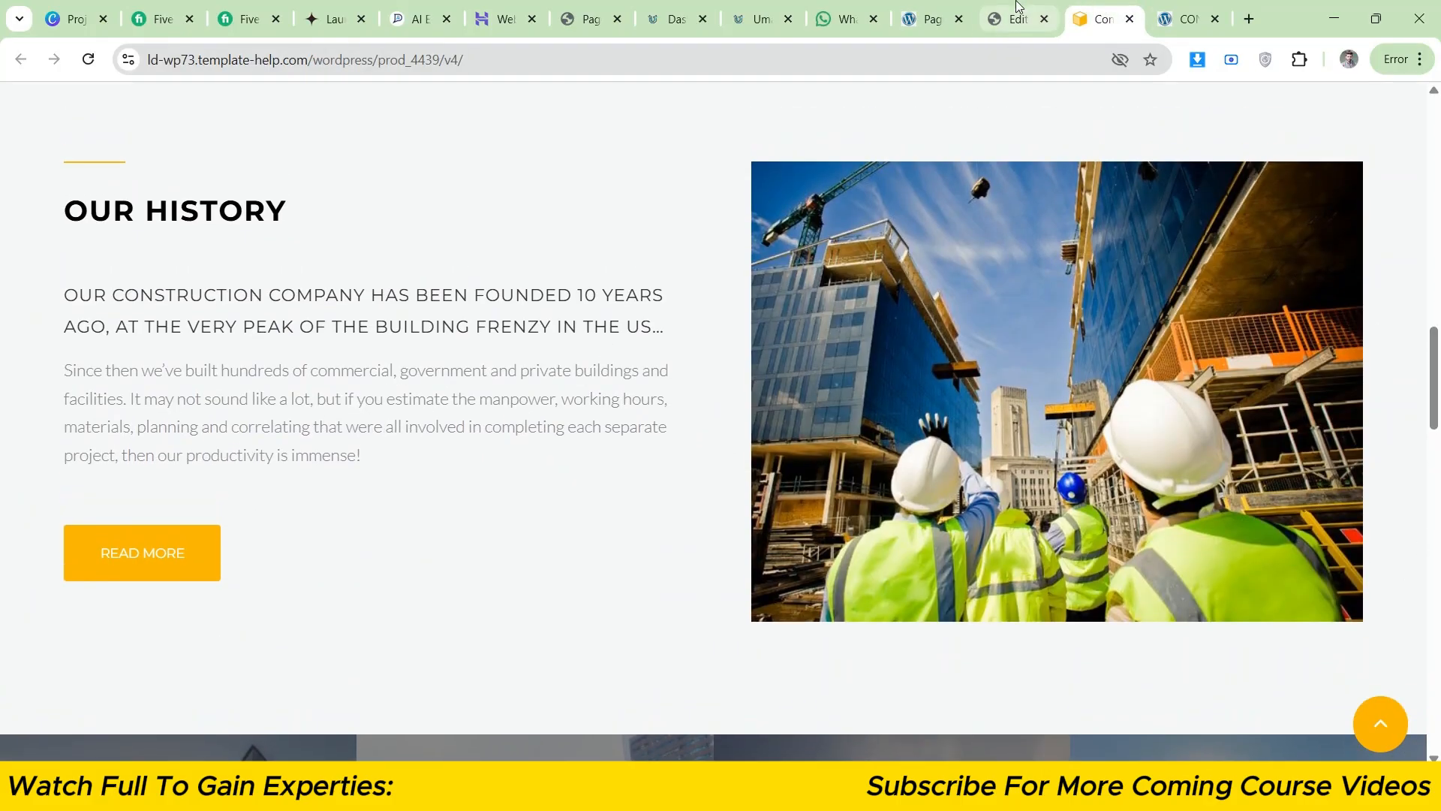
scroll(1439, 385, up, 1)
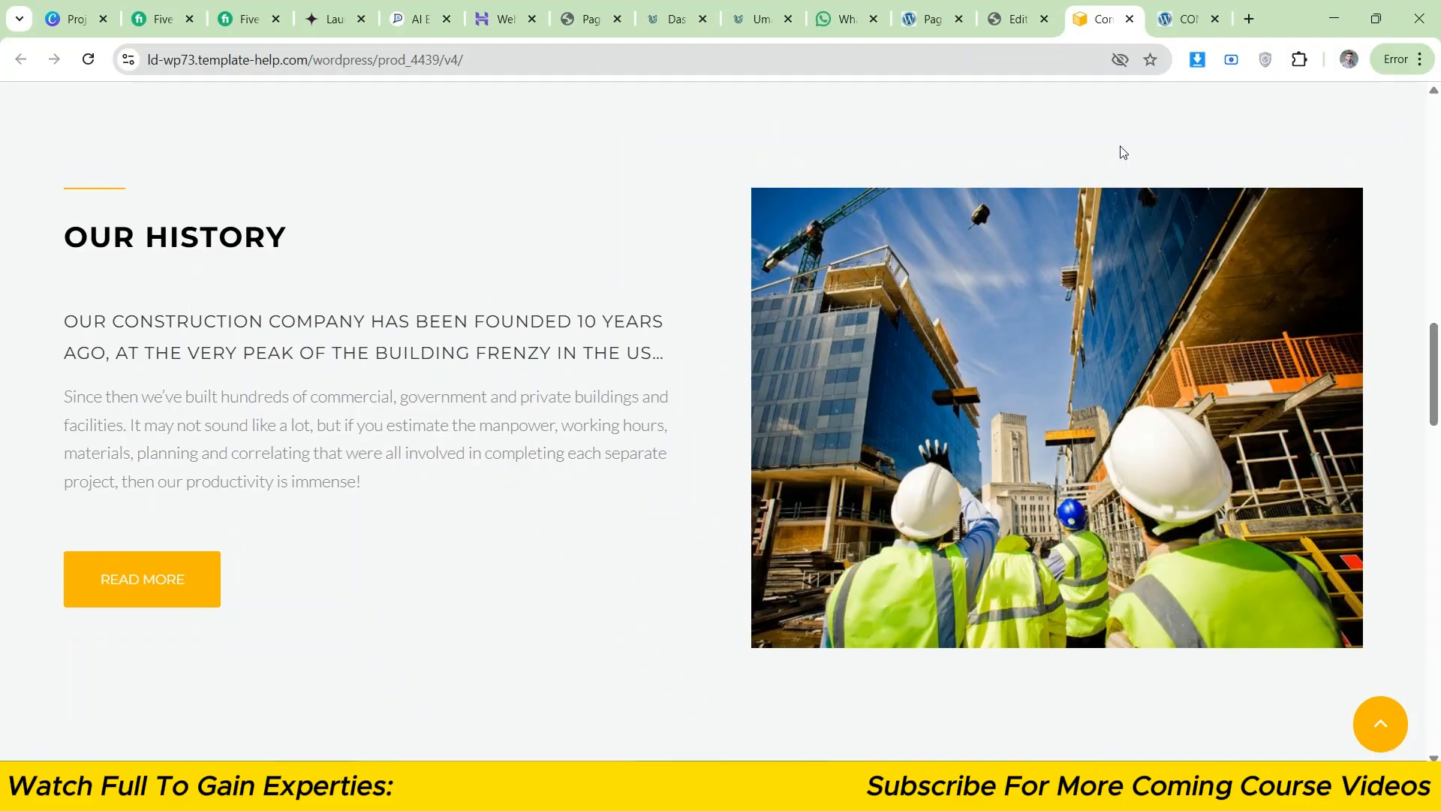
click(1001, 6)
click(1092, 9)
scroll(1439, 394, up, 1)
scroll(1439, 390, down, 1)
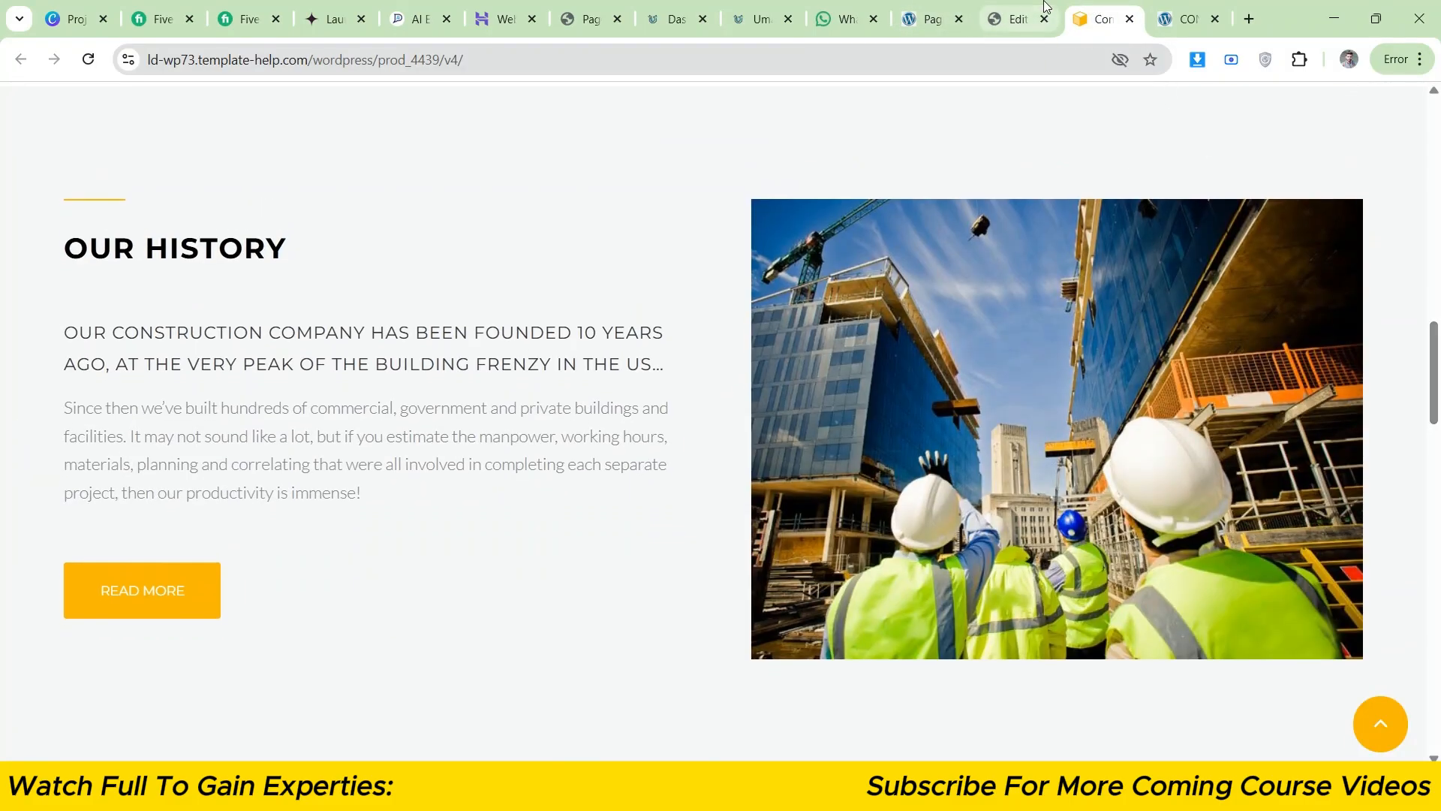
click(1006, 9)
click(1094, 9)
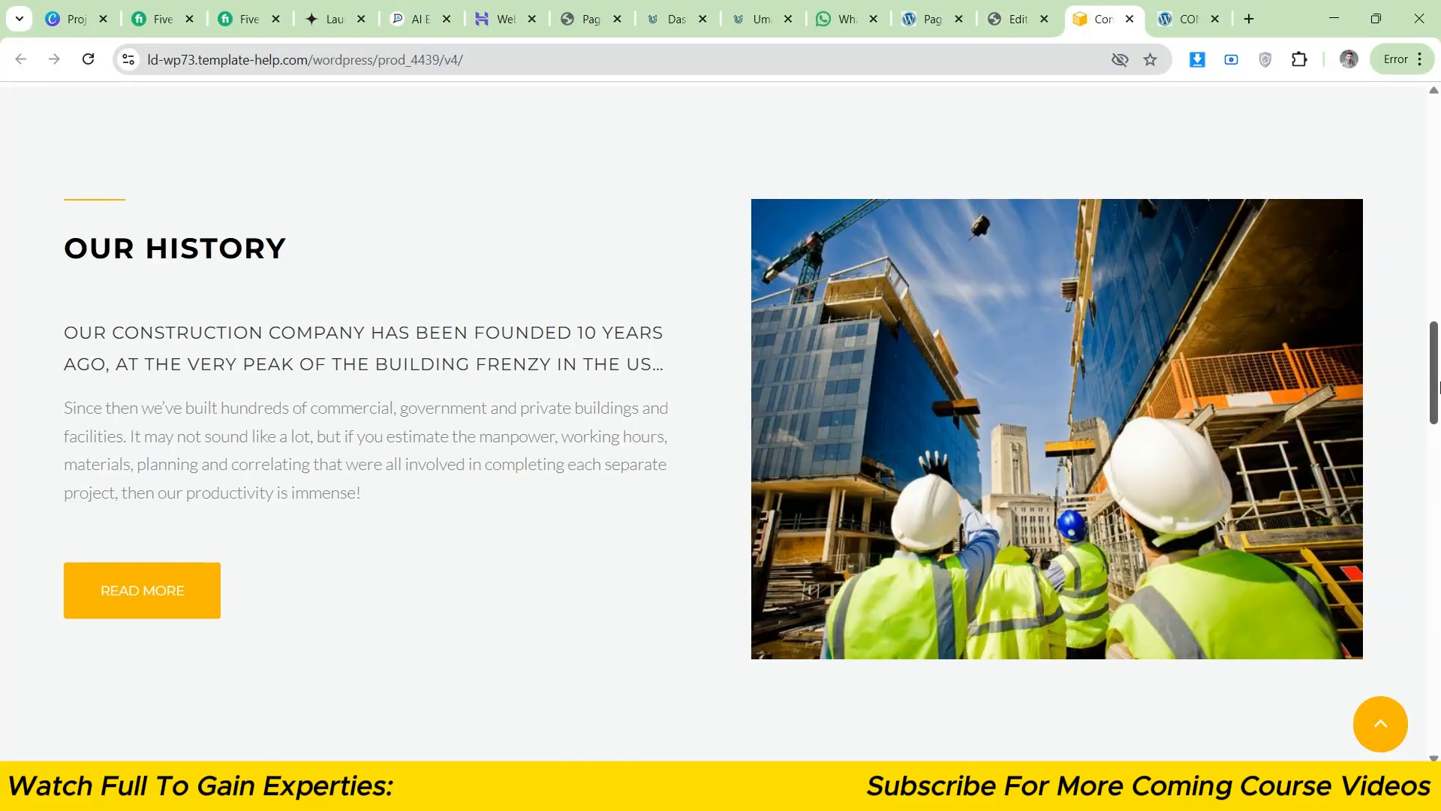
scroll(1439, 388, down, 1)
scroll(1439, 388, up, 1)
click(1038, 8)
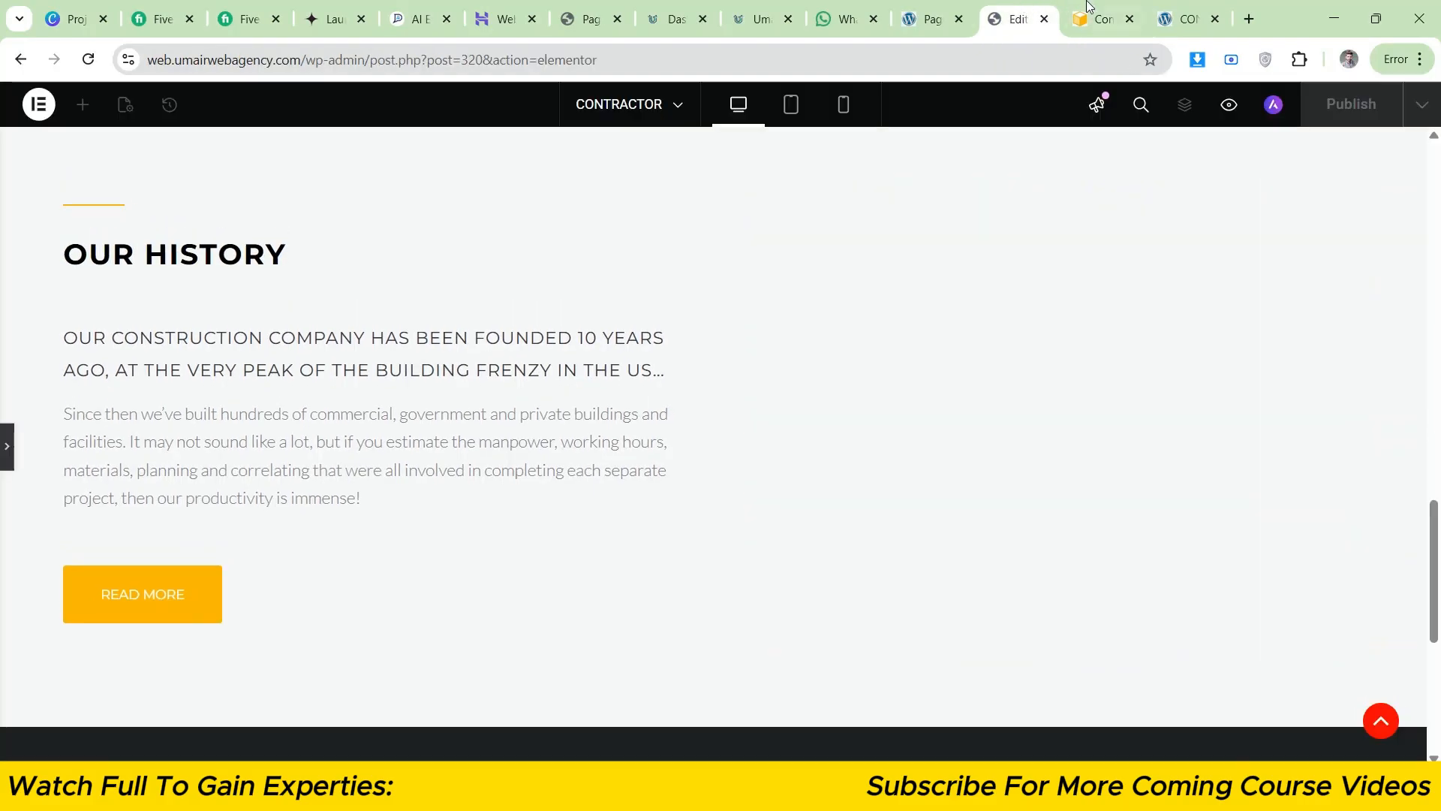
click(1104, 8)
click(1029, 8)
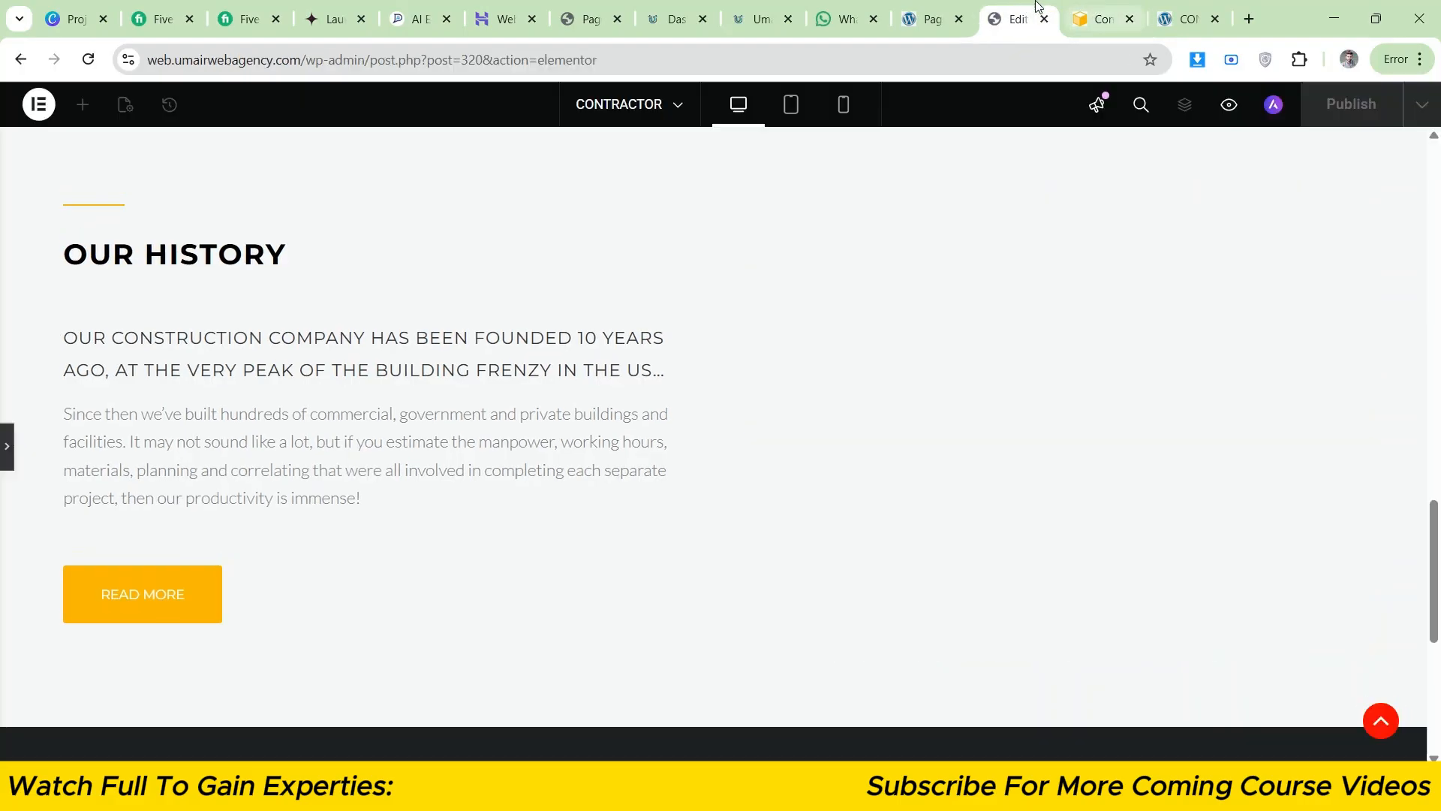
click(1092, 9)
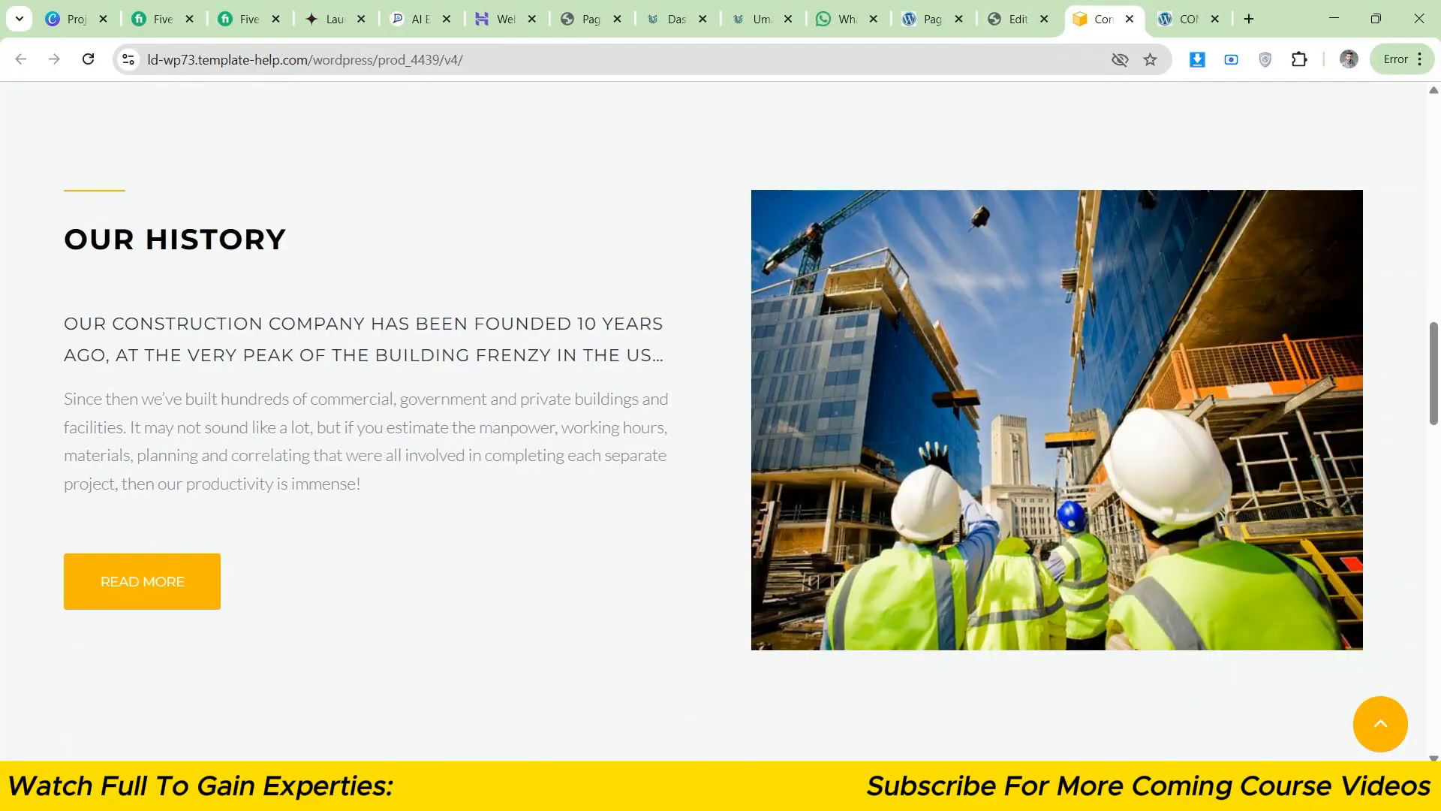
drag(1342, 575, 1344, 582)
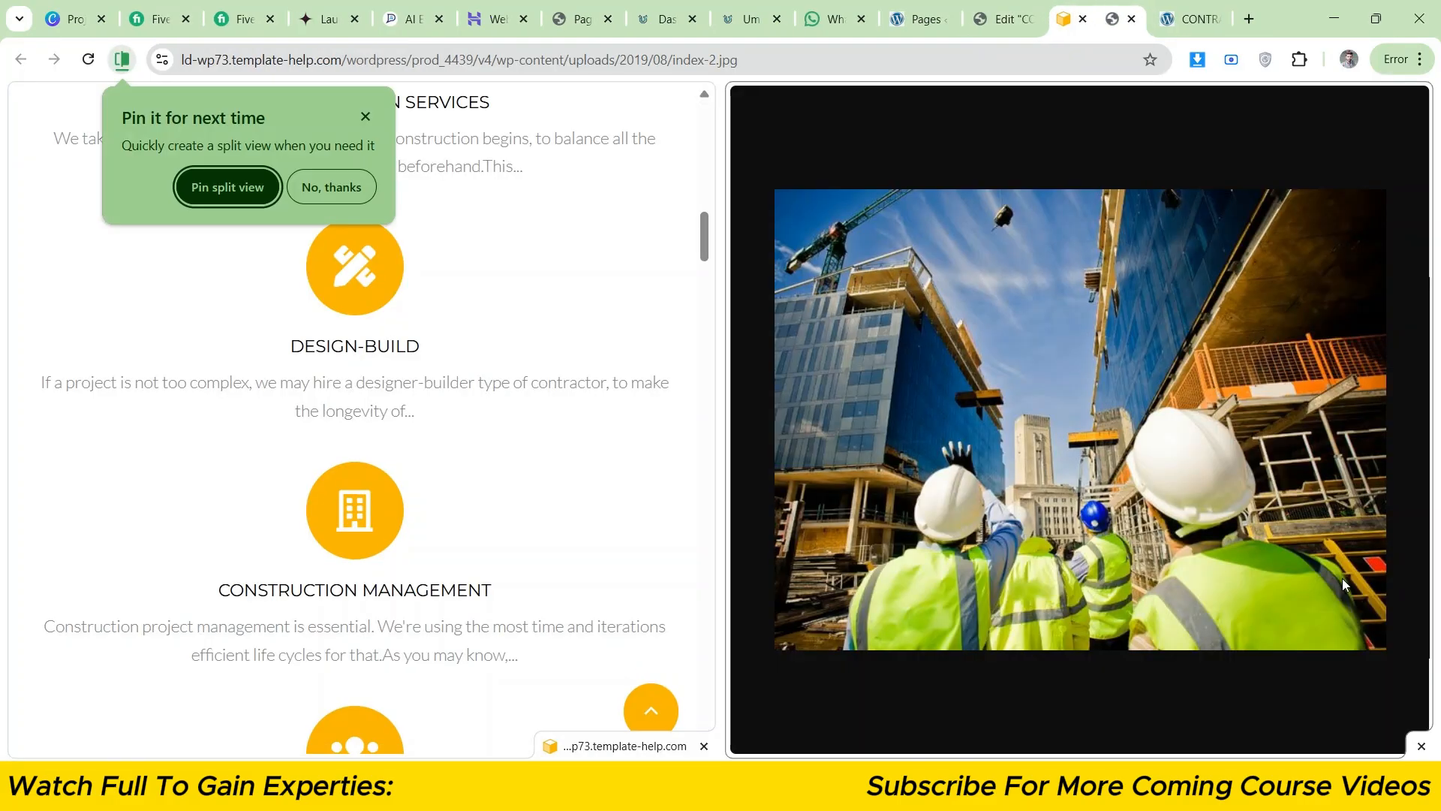
drag(720, 451, 1291, 450)
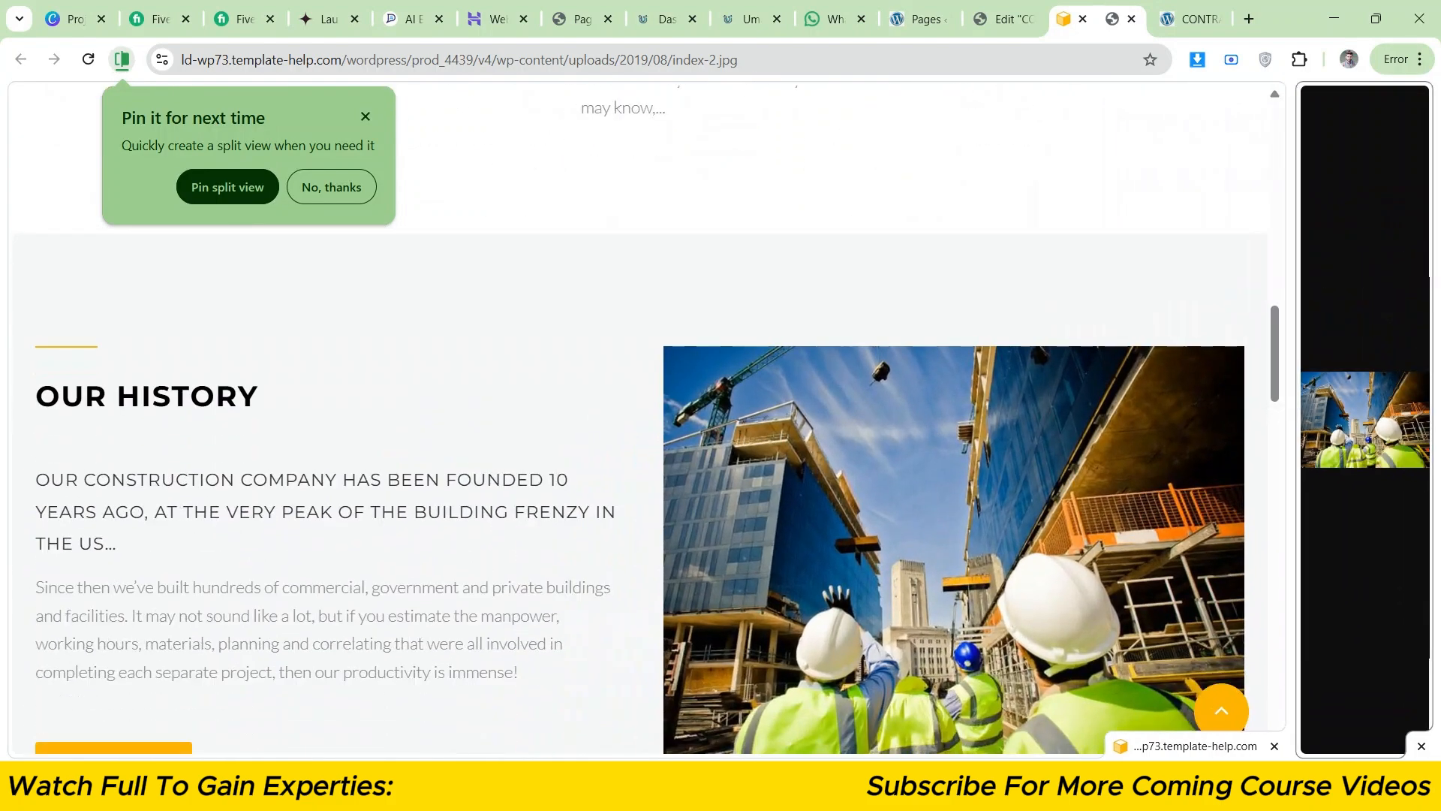
click(262, 193)
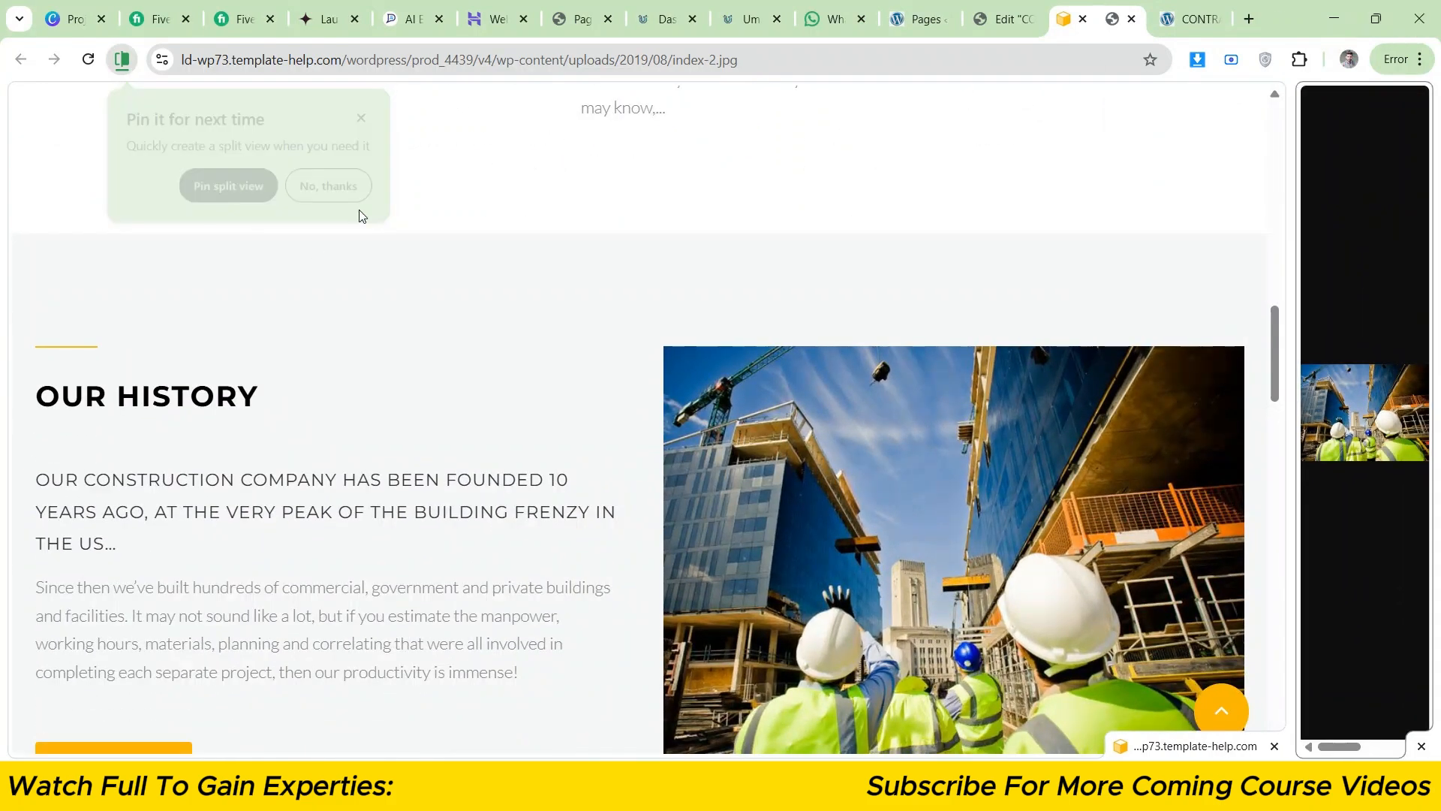
click(120, 62)
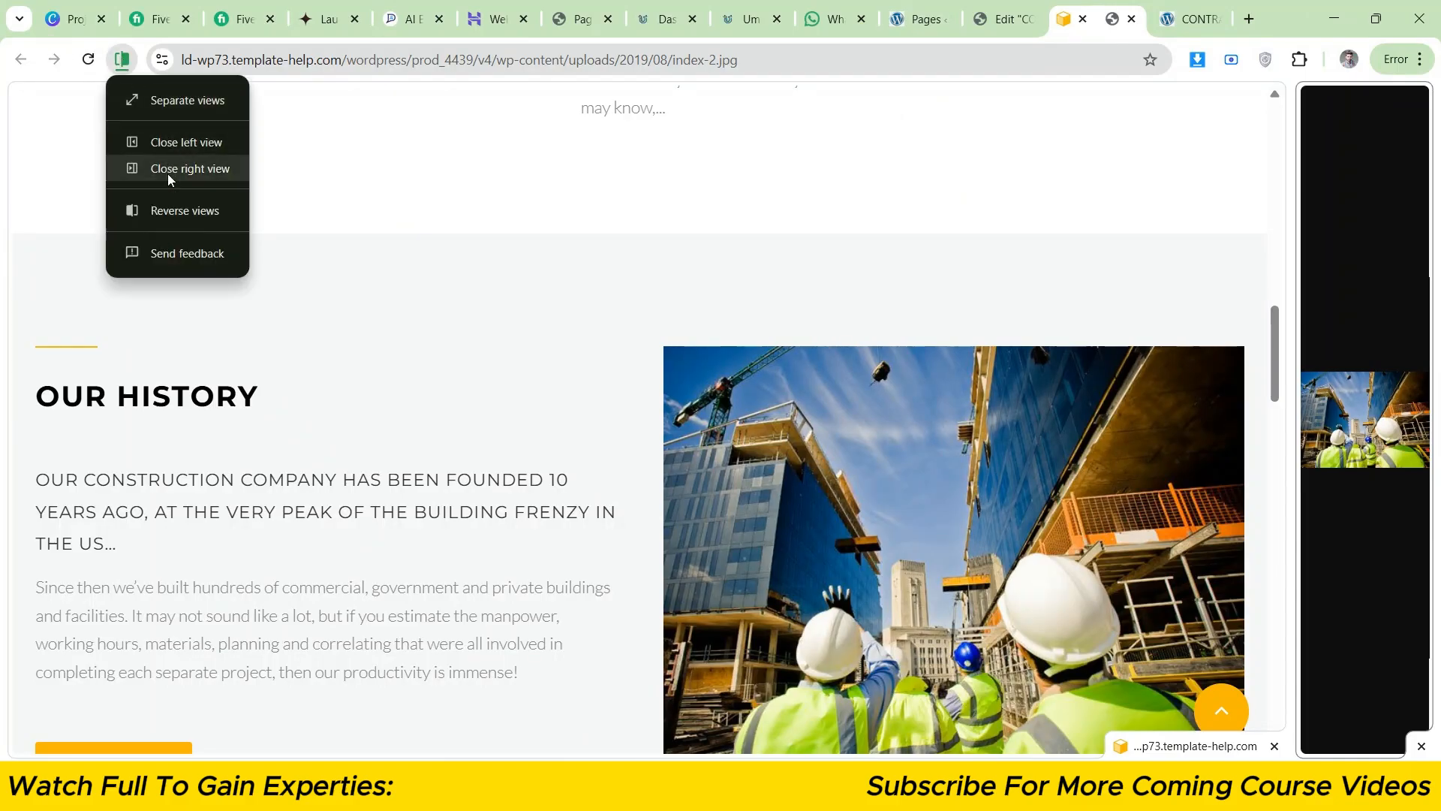
click(171, 108)
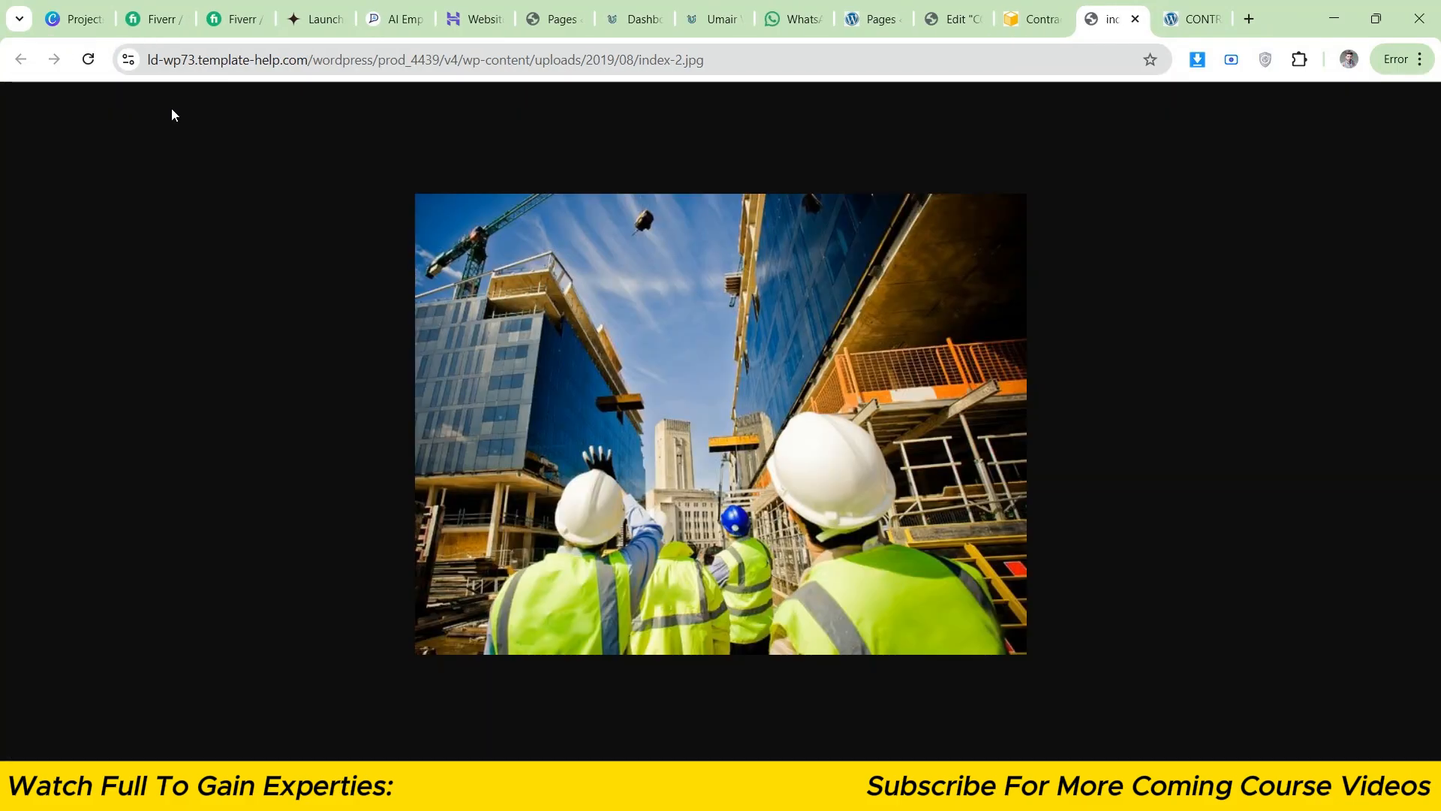
click(1058, 9)
click(1156, 33)
click(1135, 19)
- Save the reference page's Our History construction photo to the Downloads folder as the JPEG index-2
scroll(1119, 337, down, 10)
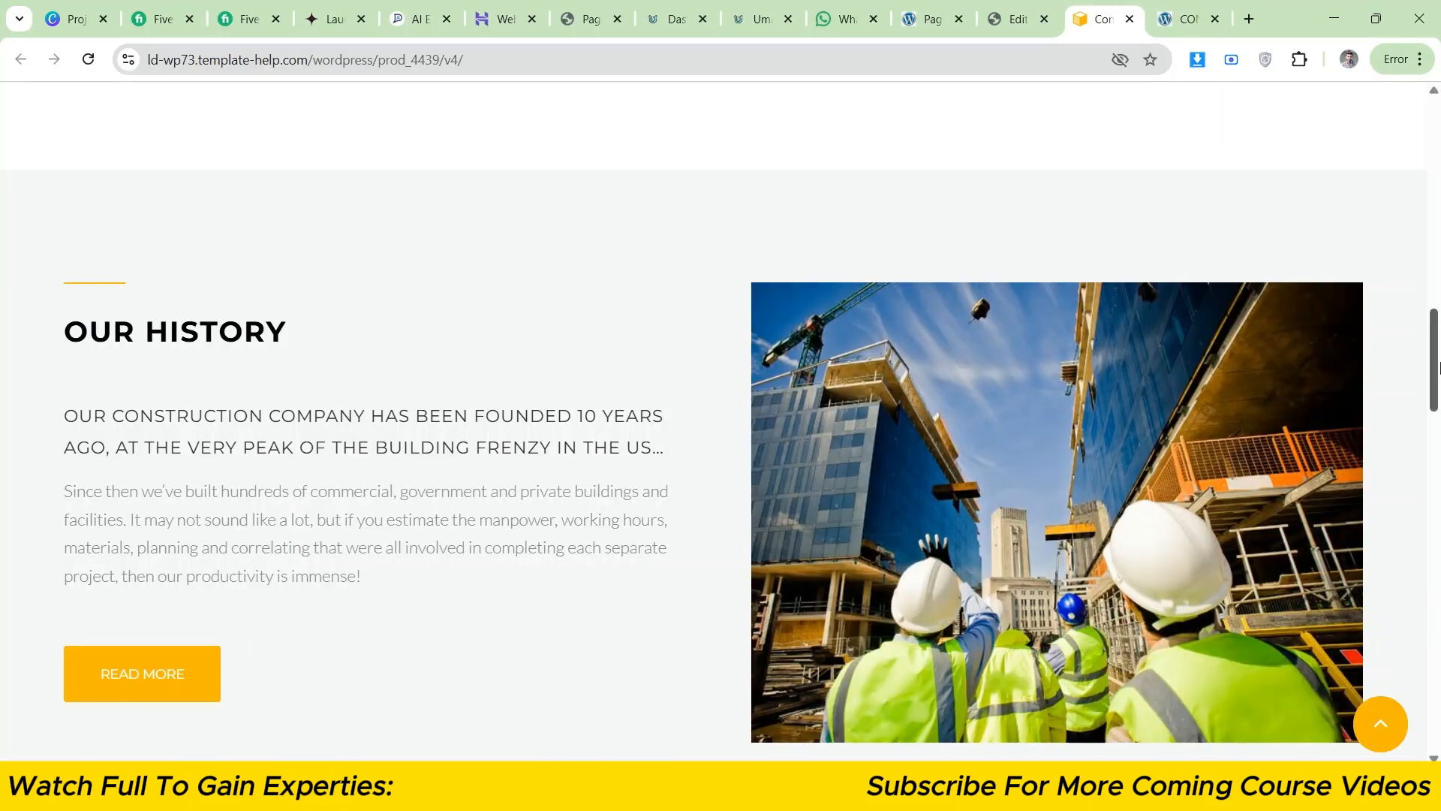
scroll(1440, 367, down, 1)
click(1018, 19)
click(1096, 6)
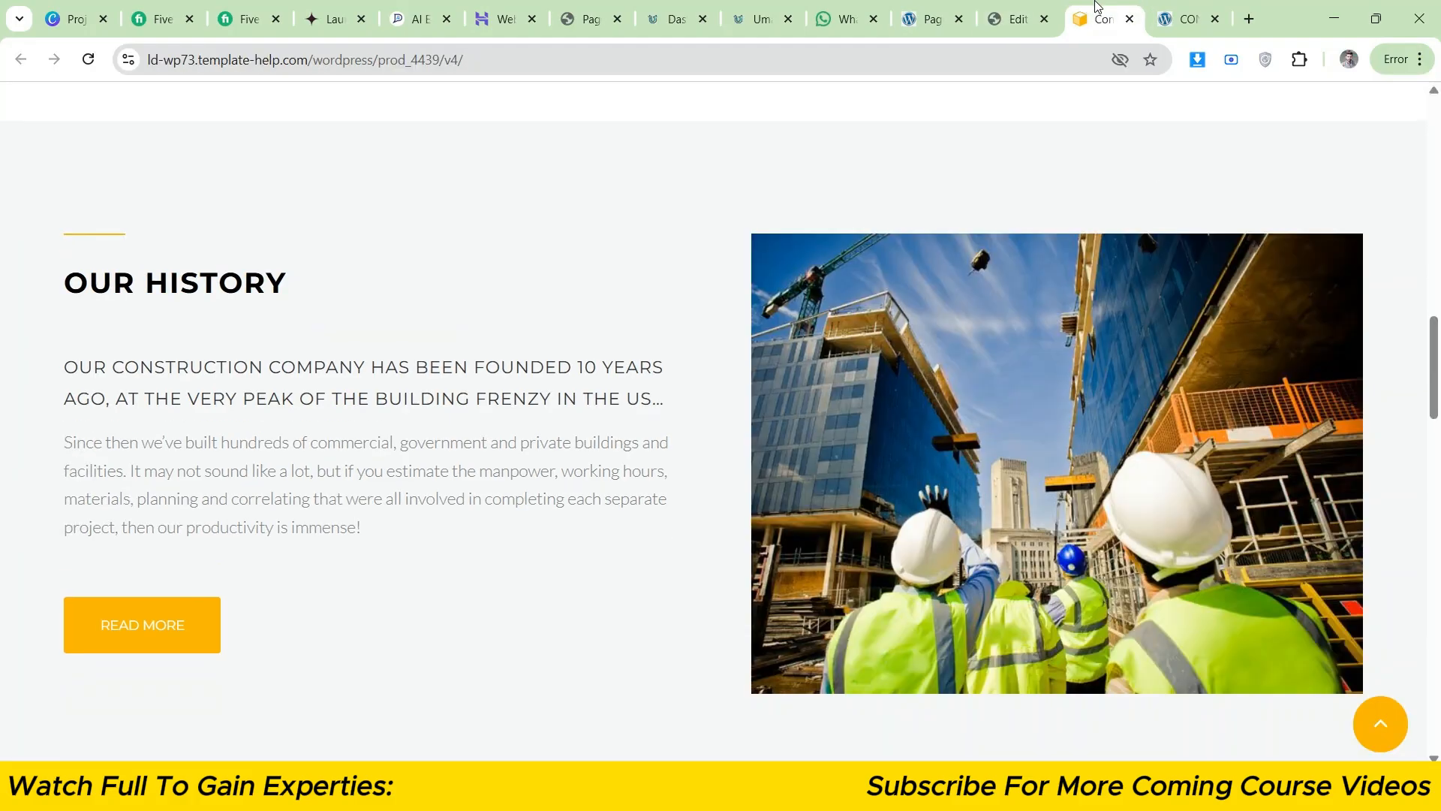
drag(1440, 344, 1440, 345)
right_click(1123, 412)
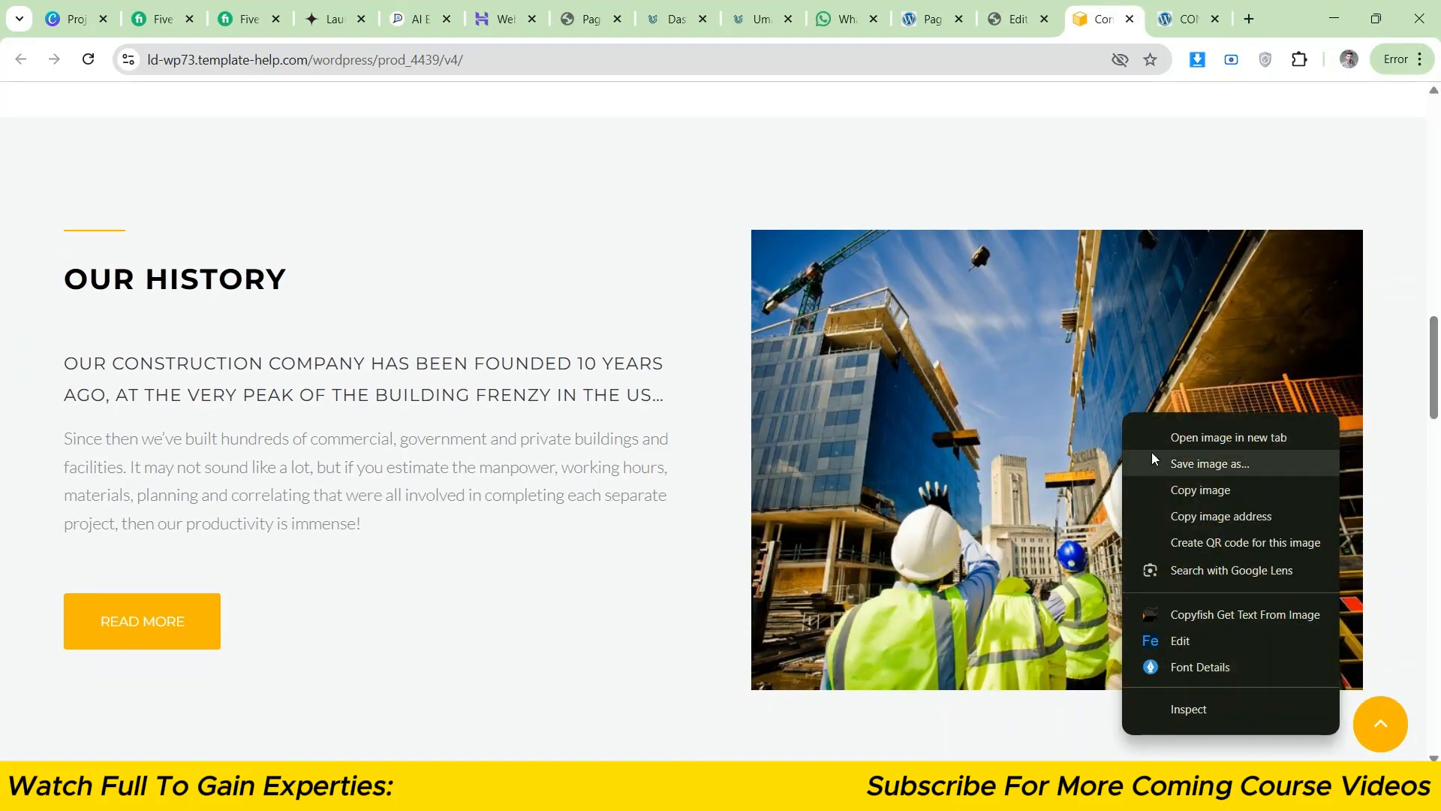
click(1151, 454)
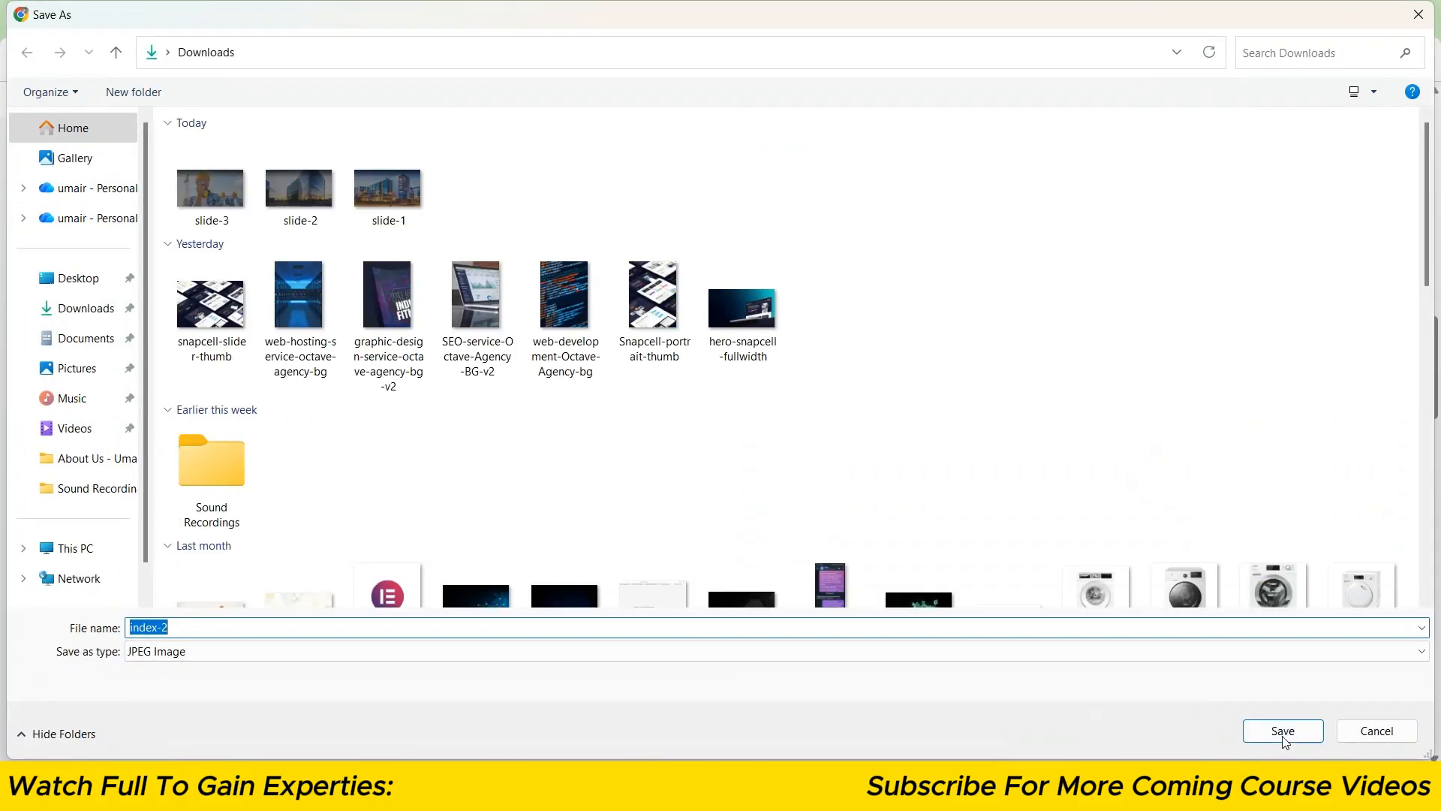
click(1281, 734)
- Add an Image widget to the empty column beside the Our History text and set its resolution to Full
click(1018, 19)
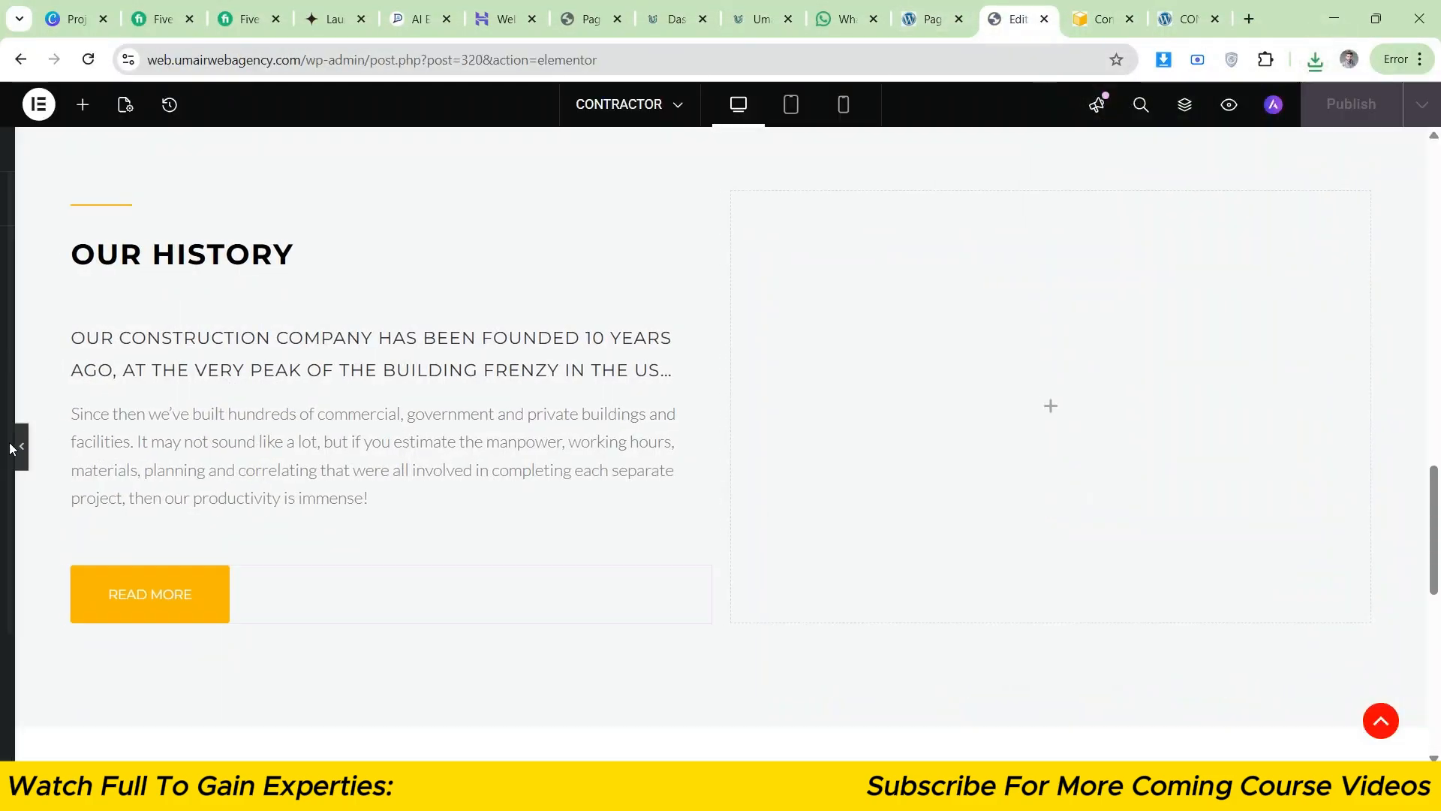
click(7, 446)
click(1132, 435)
drag(84, 430, 1074, 490)
click(203, 437)
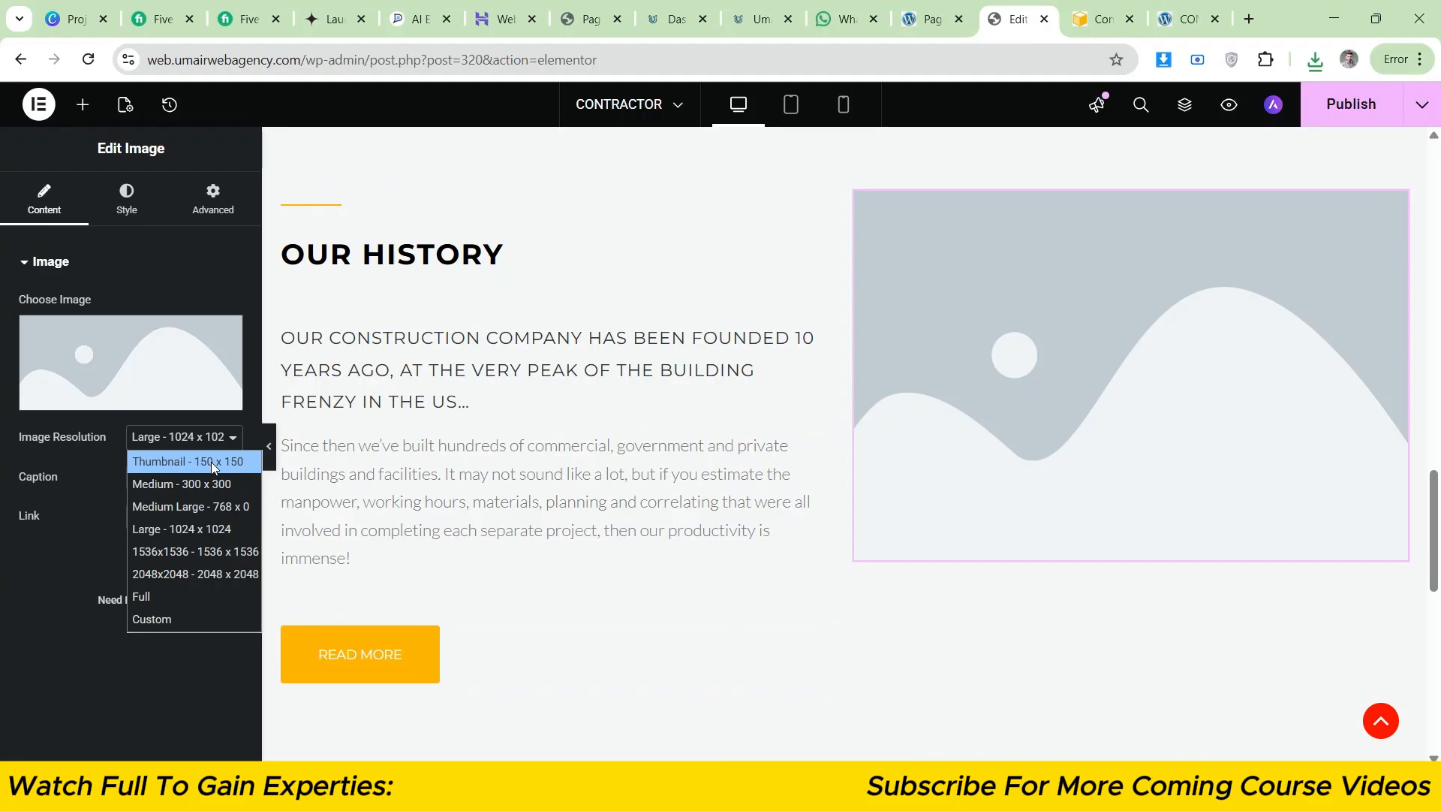
click(195, 597)
- Upload index-2.jpg to the media library and insert it as the Image widget's picture
click(106, 342)
click(267, 174)
click(762, 418)
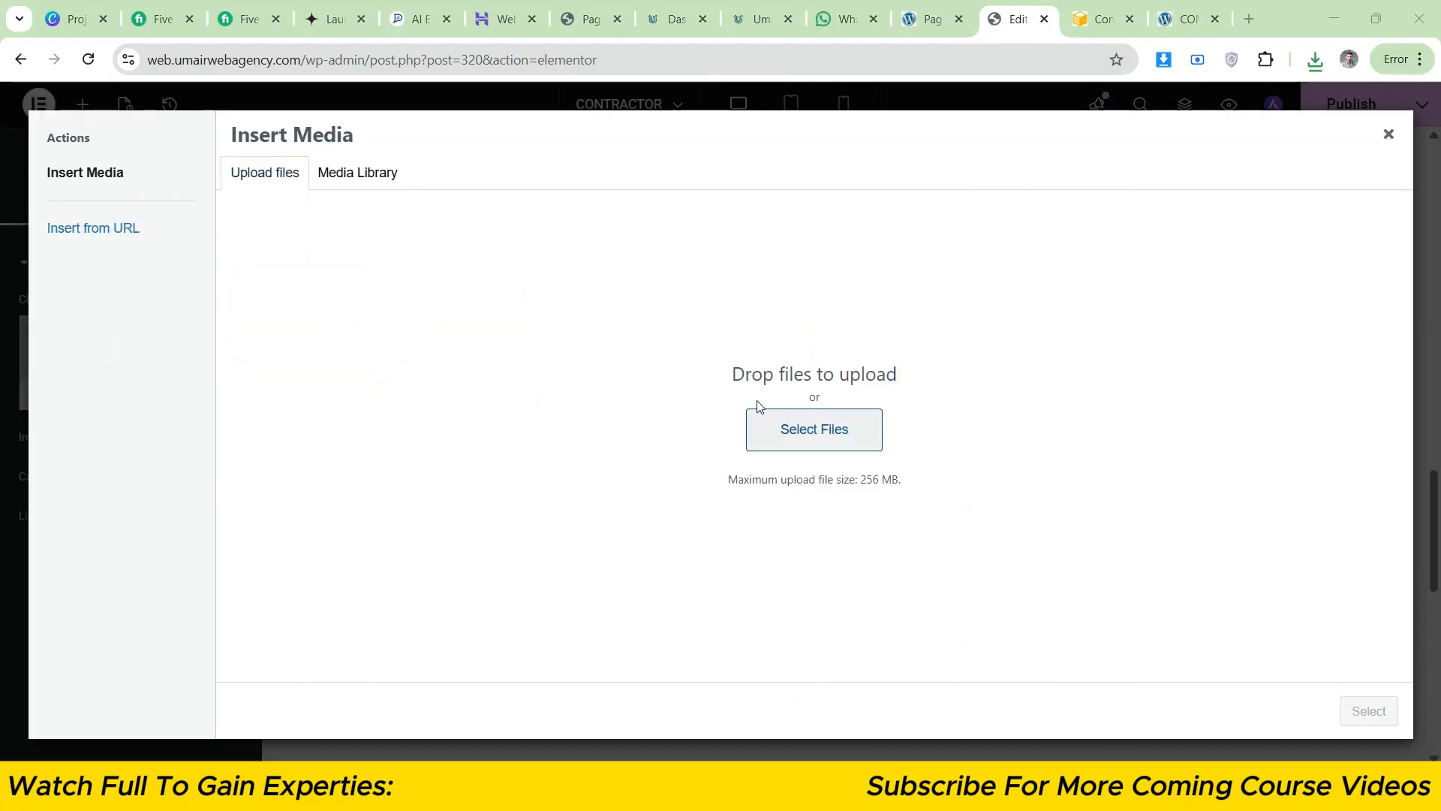
click(203, 184)
click(1276, 731)
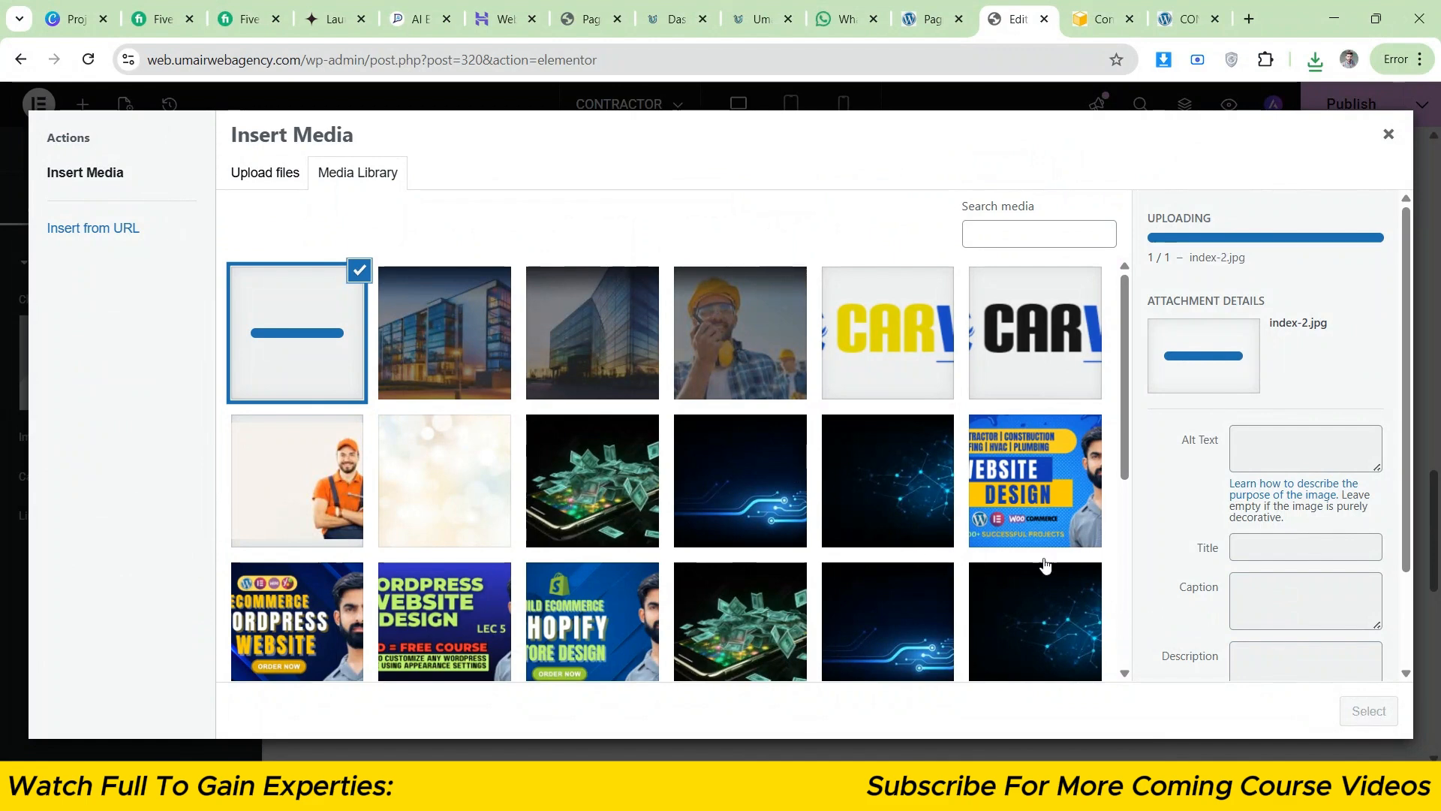
click(1369, 711)
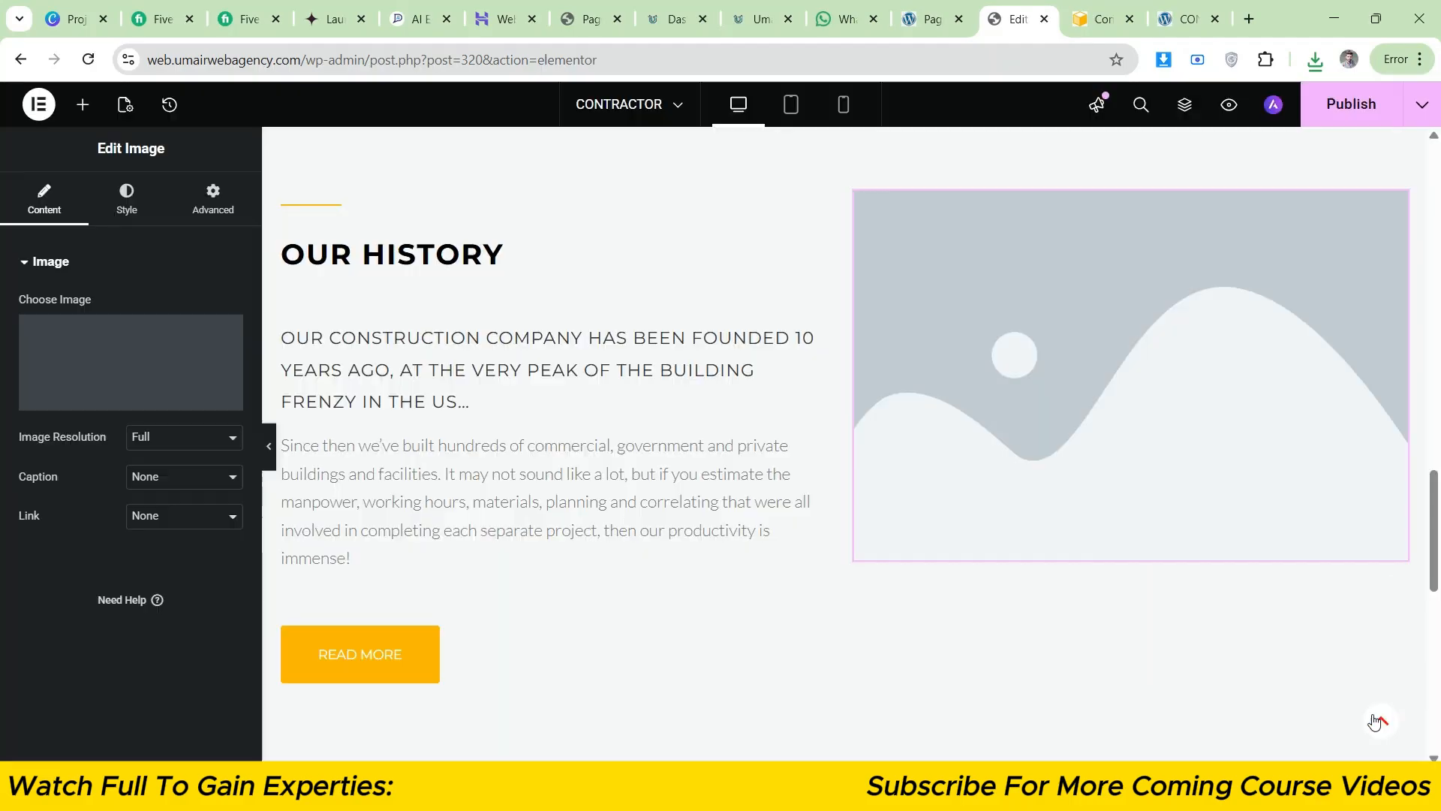
- Check the photo's placement against the reference and set its column's vertical alignment to Middle
click(1075, 9)
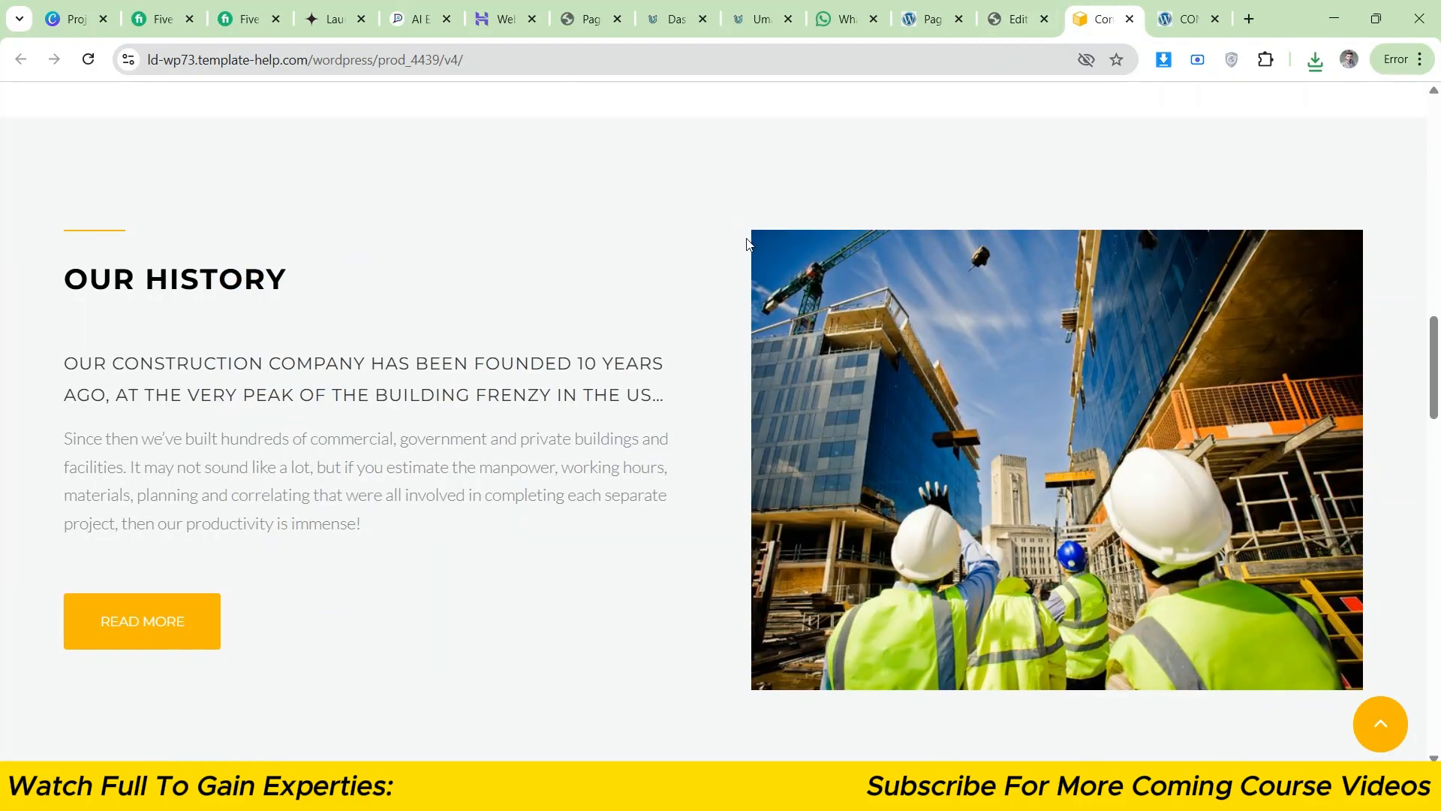
click(1013, 19)
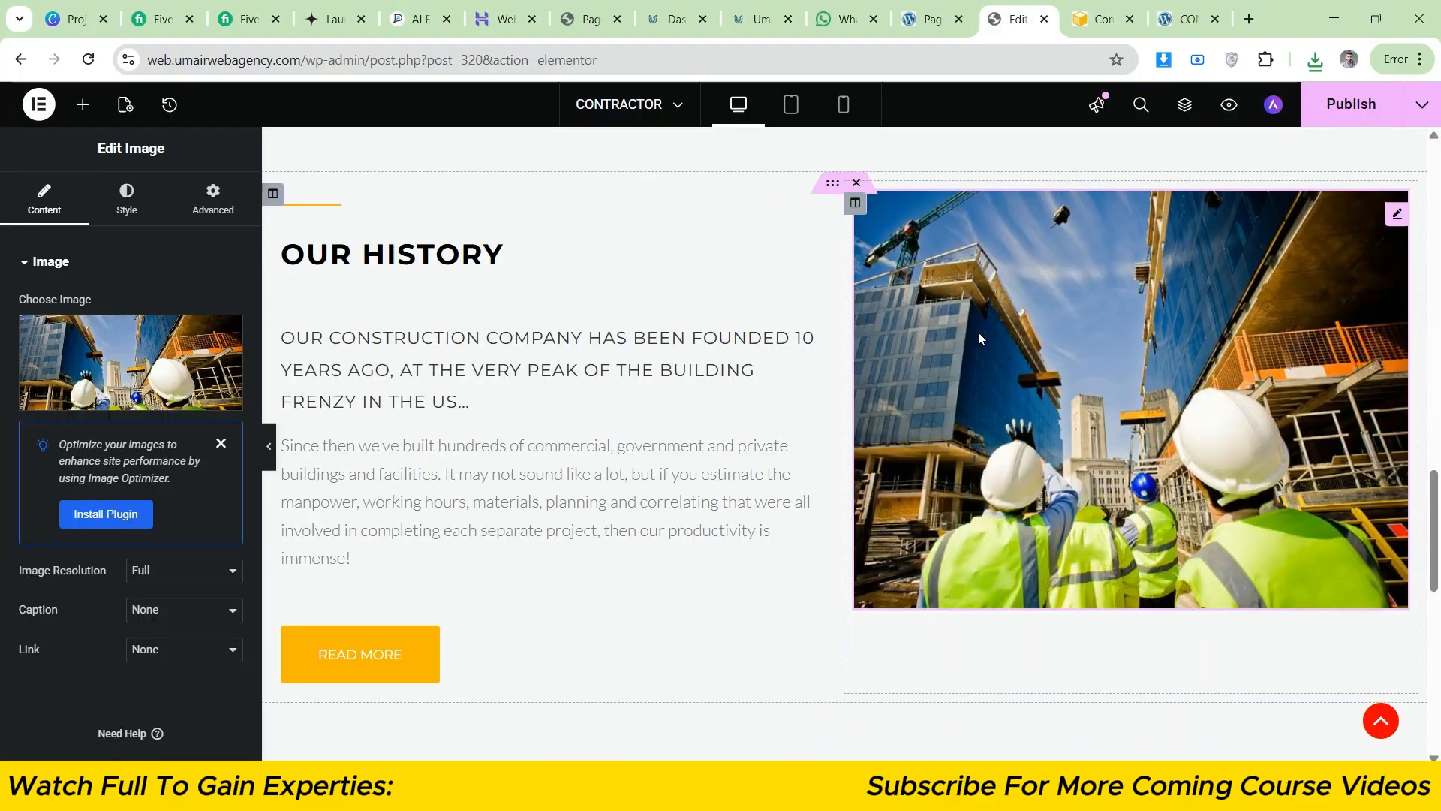
click(858, 210)
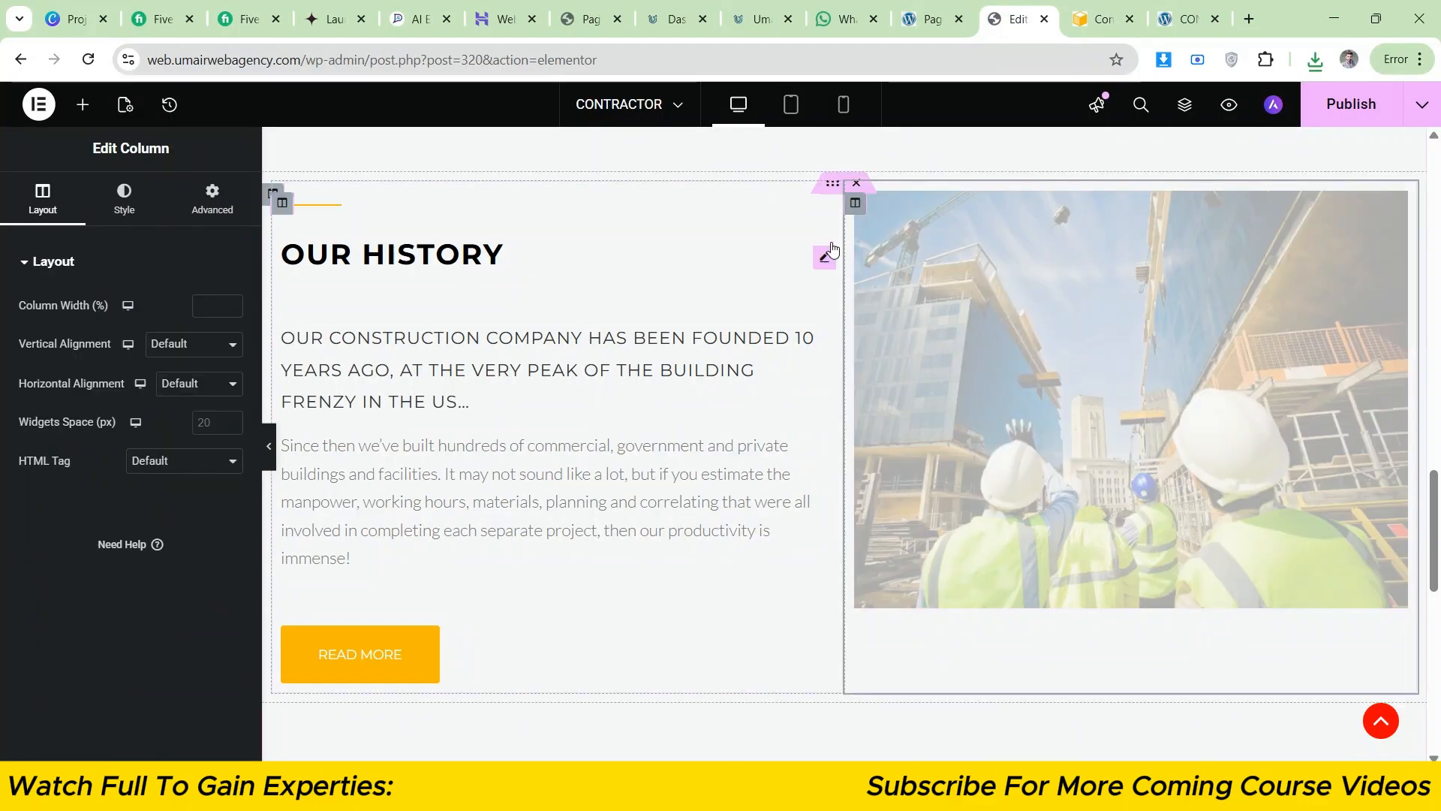
click(210, 351)
click(180, 412)
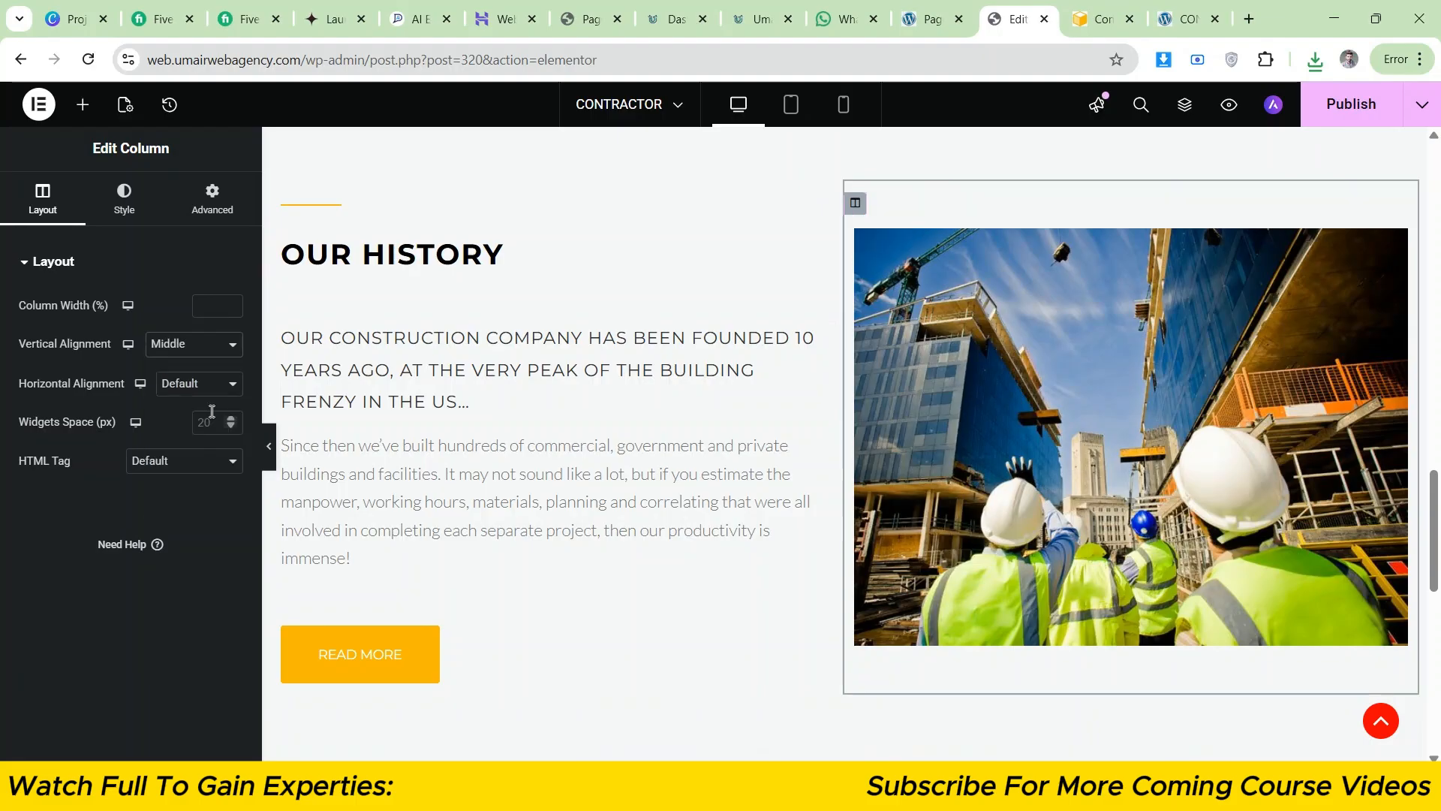
- Compare the Our History section at full page width with the reference page, checking the photo's horizontal position
click(273, 446)
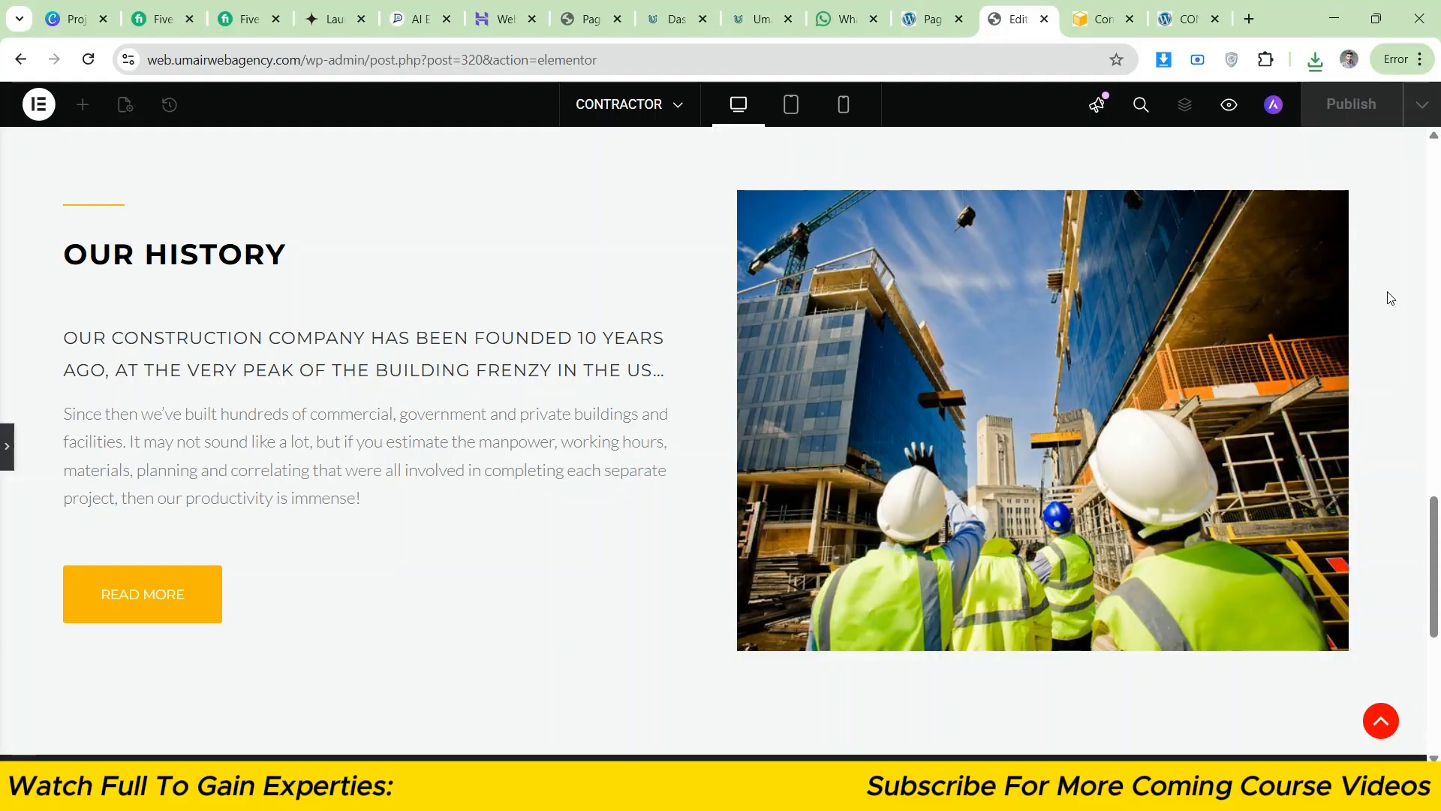
click(1094, 21)
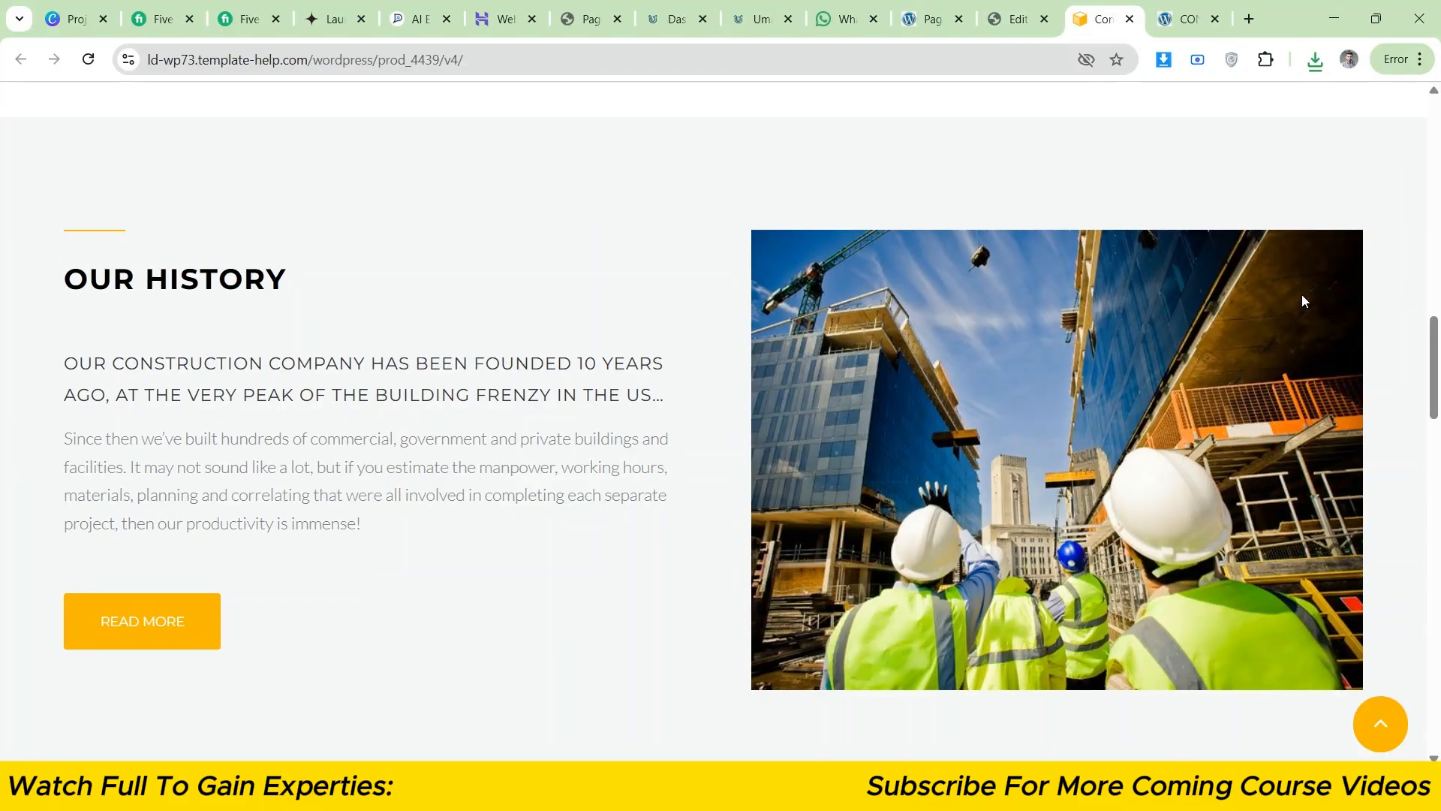
key(ctrl+shift+Tab)
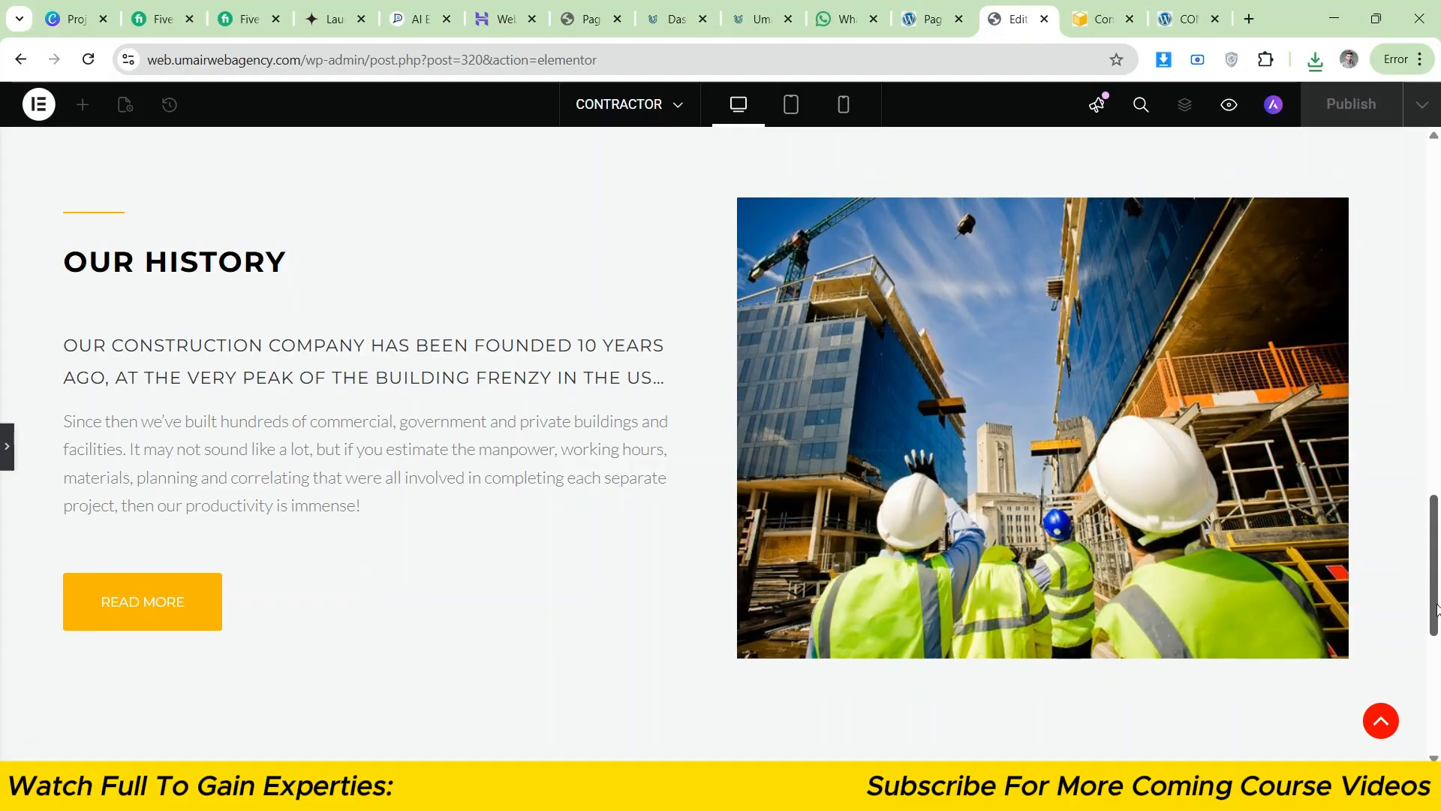
click(1095, 19)
key(ctrl+shift+Tab)
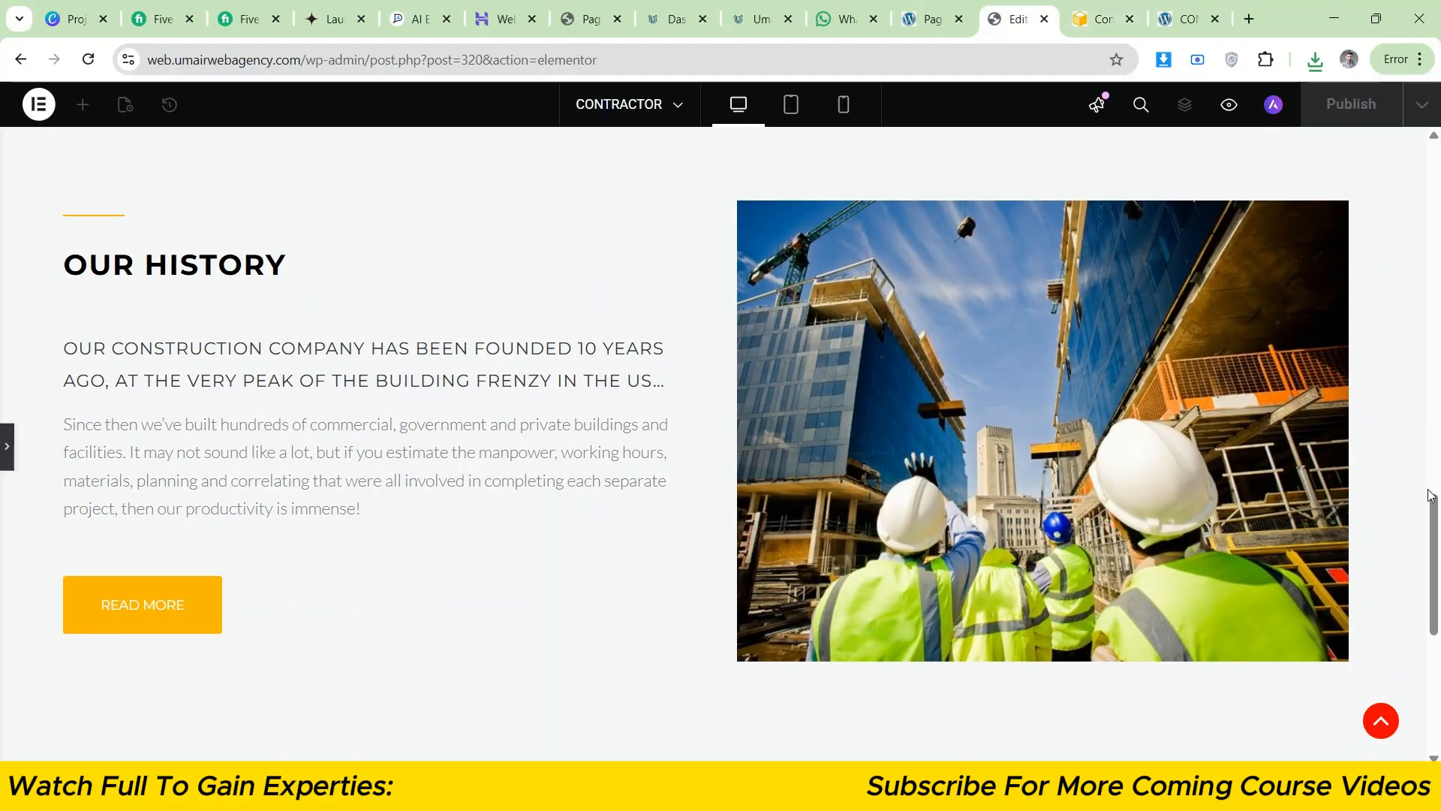
click(1074, 17)
key(ctrl+shift+Tab)
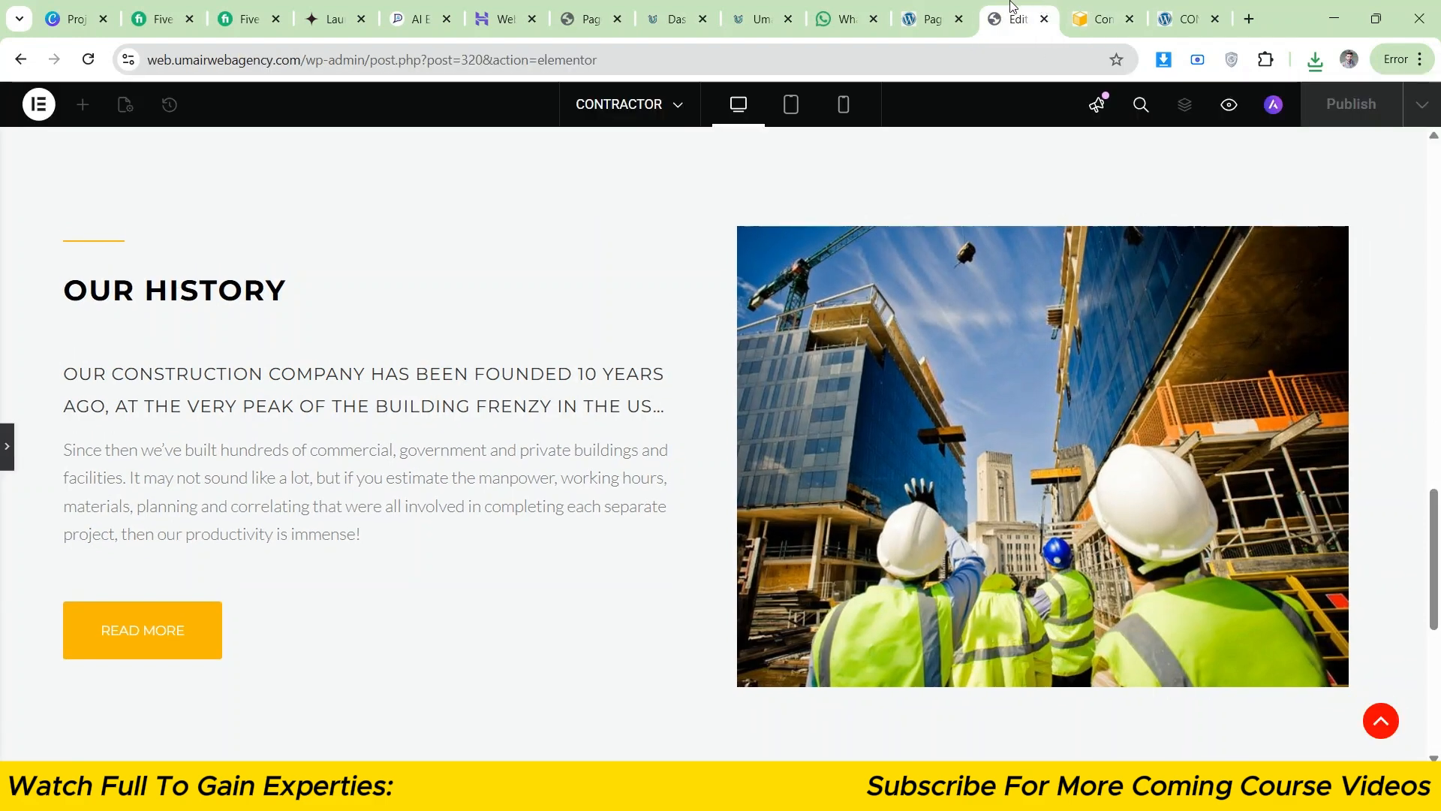
click(1078, 7)
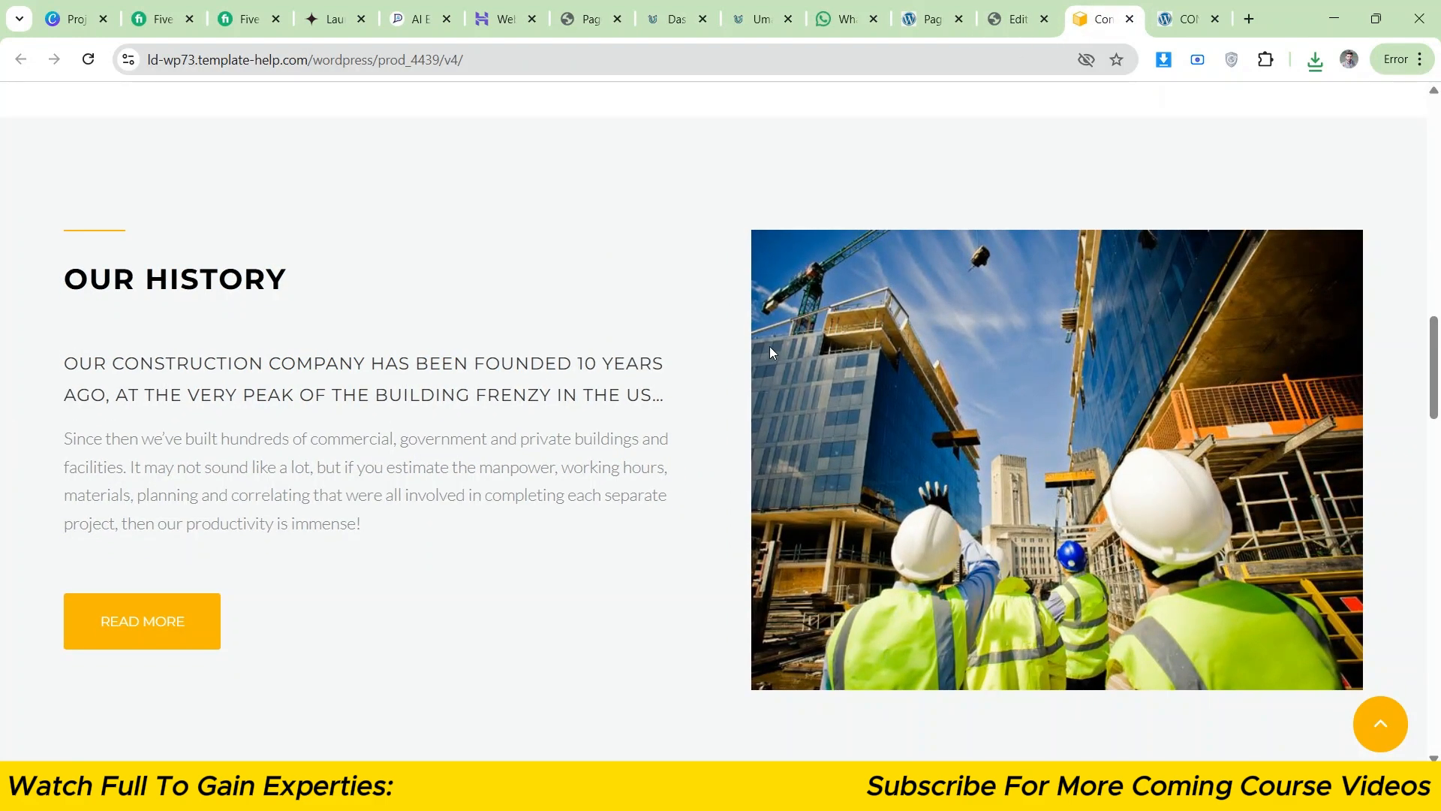
click(1015, 19)
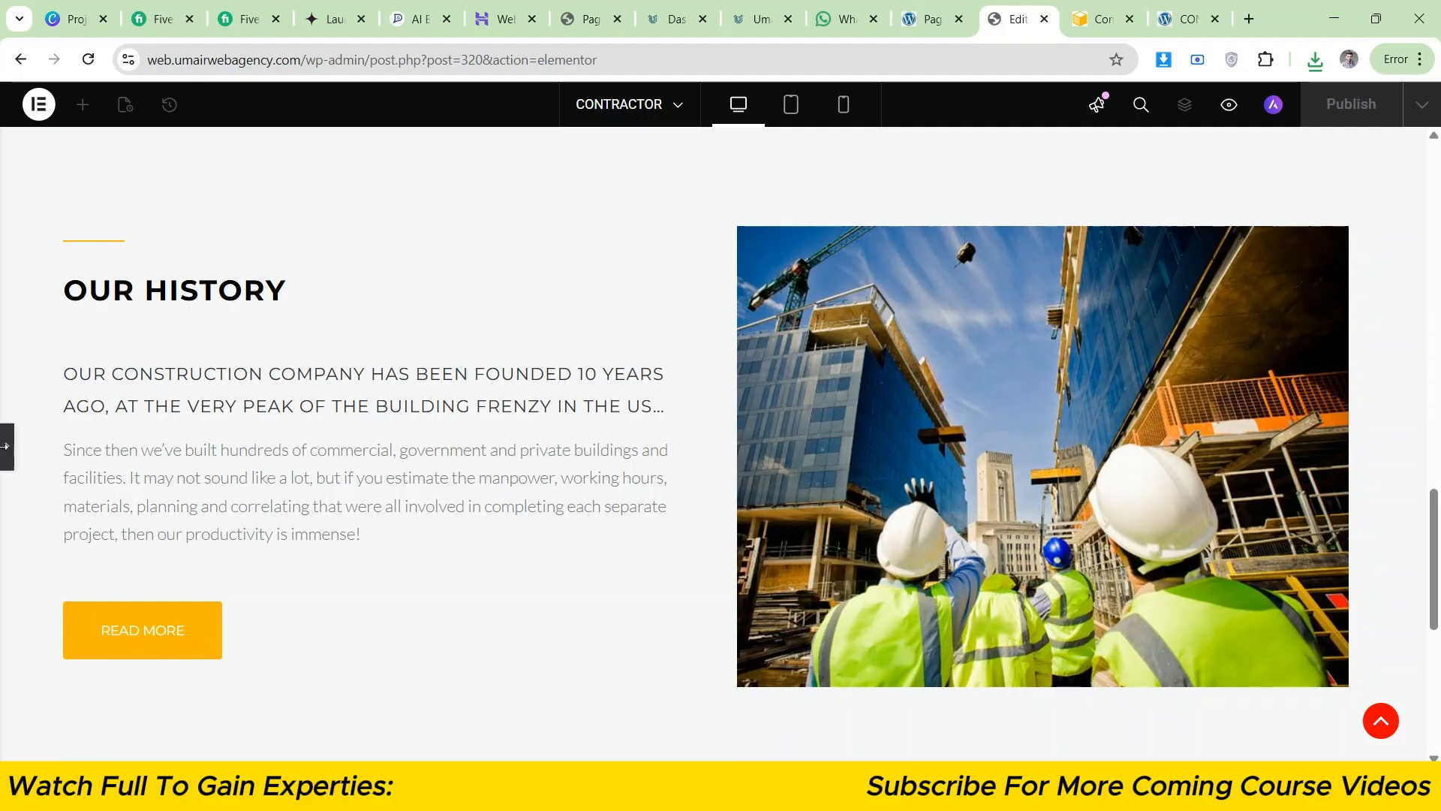
- Set the Our History photo's left margin to 25 px, checking its placement against the reference page
click(3, 446)
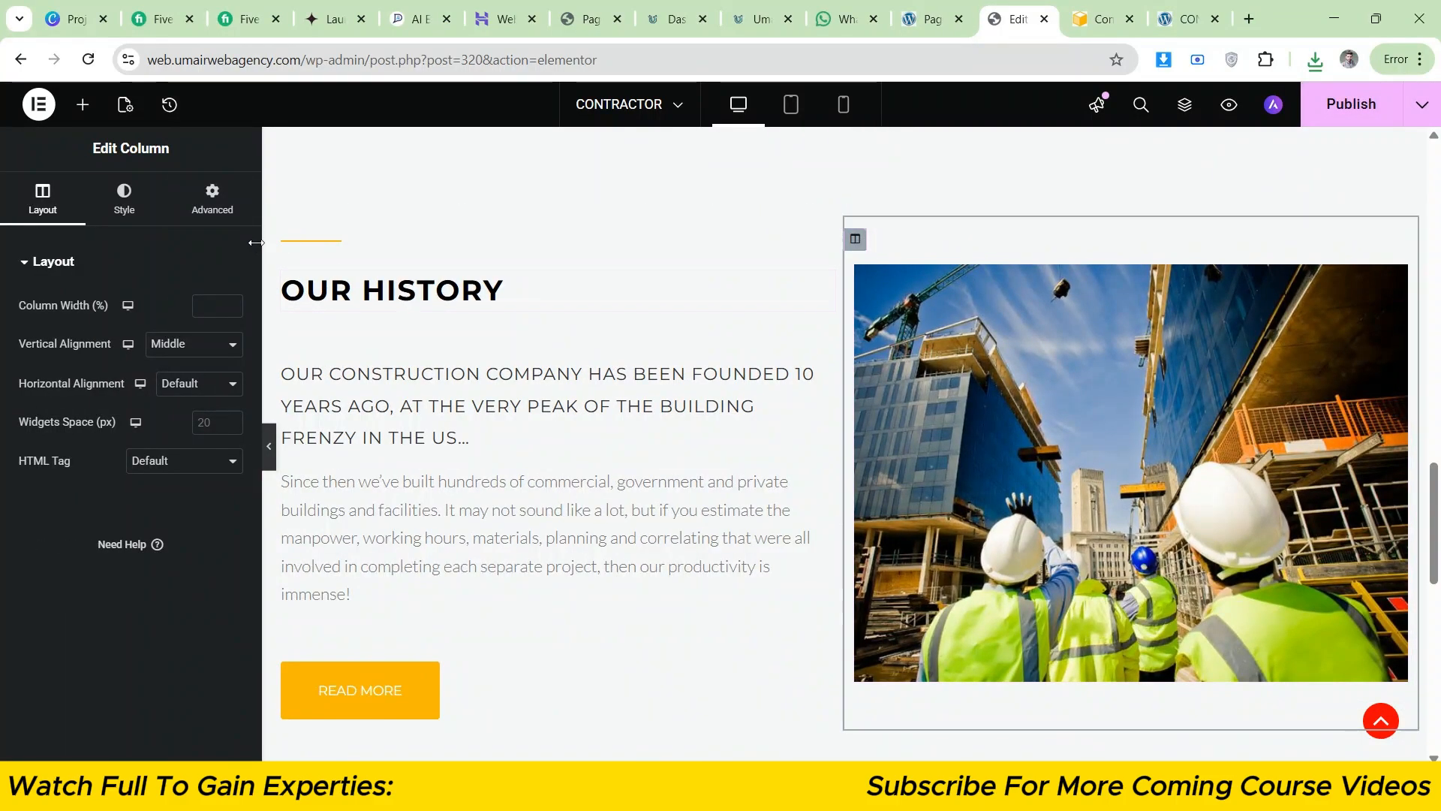
click(212, 199)
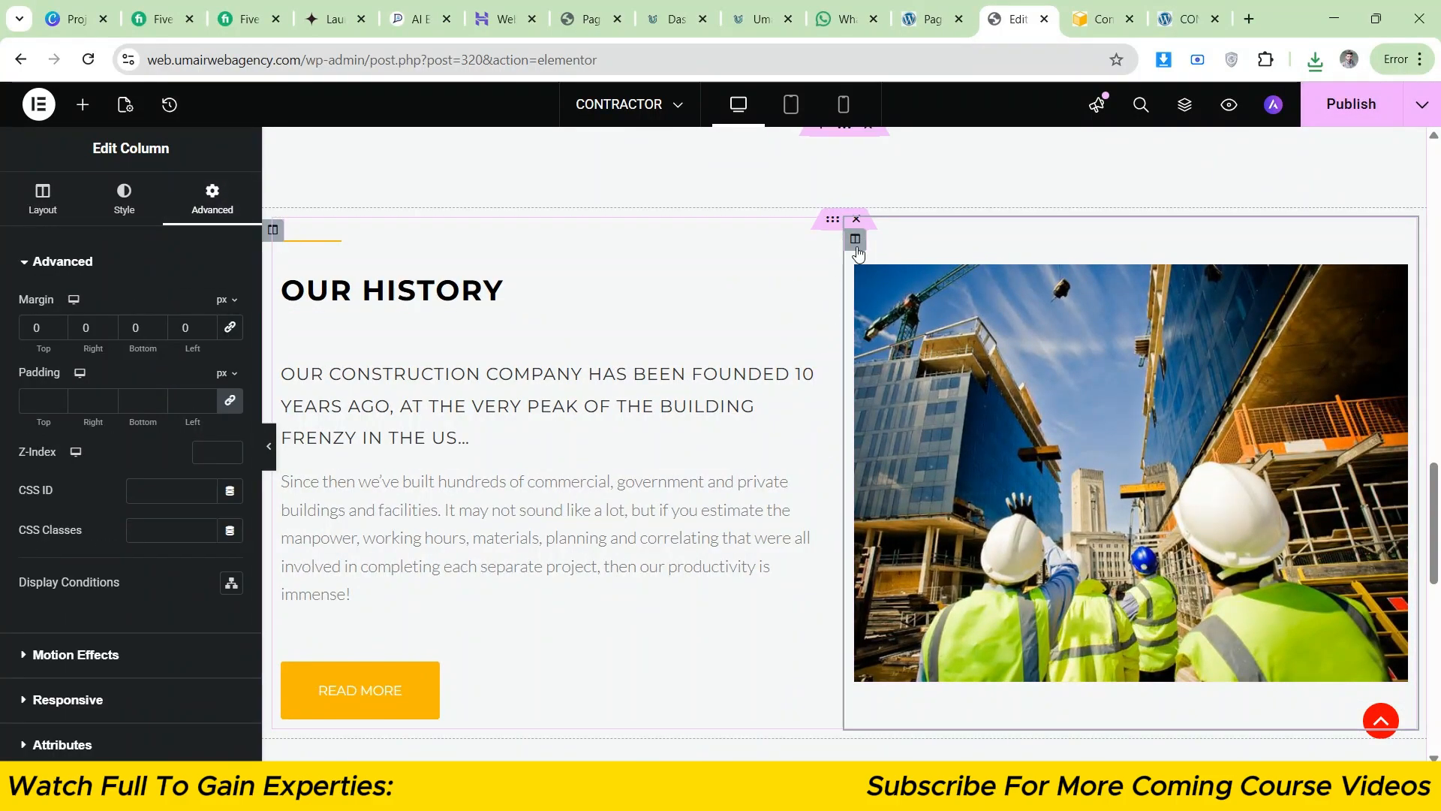
click(860, 285)
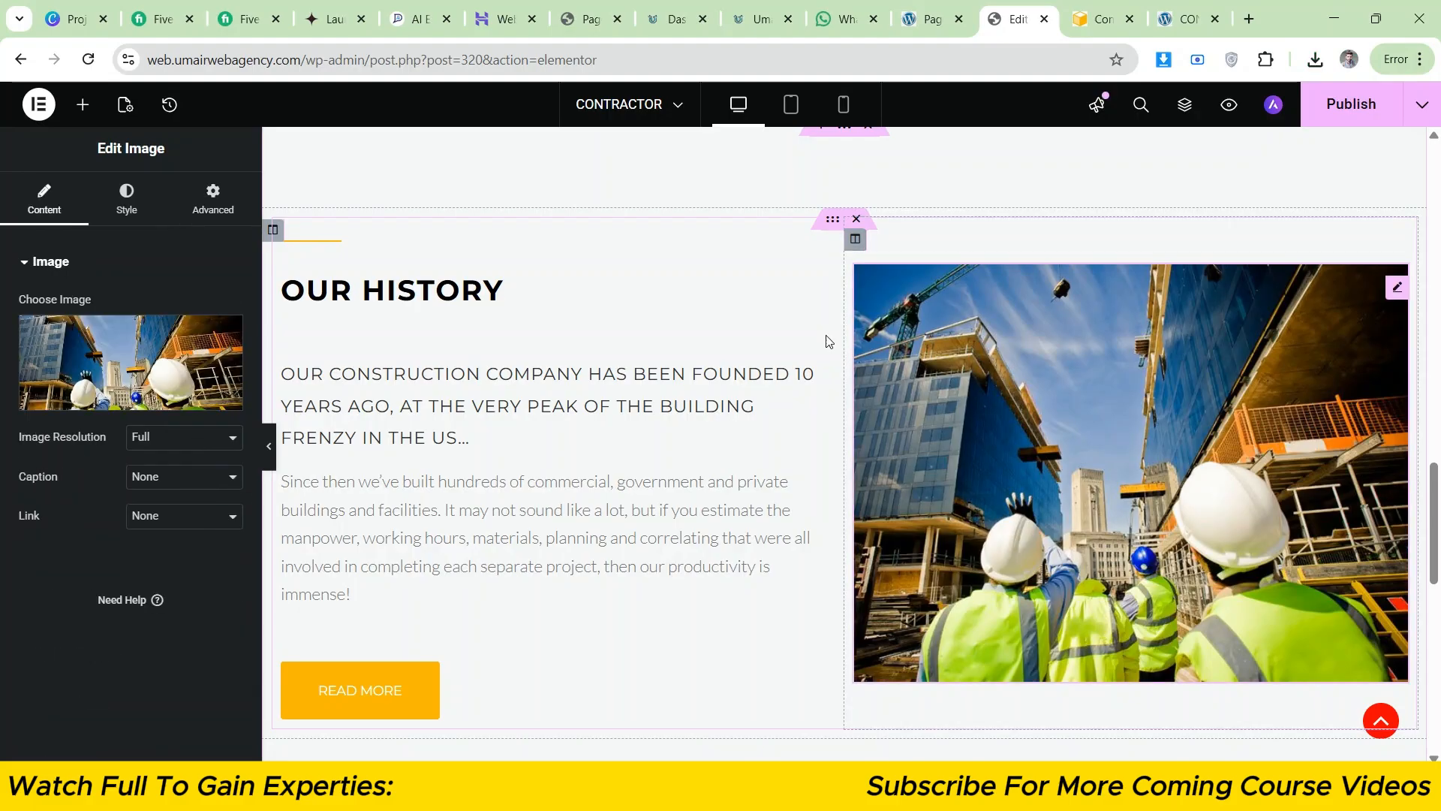
click(225, 211)
click(228, 326)
click(210, 323)
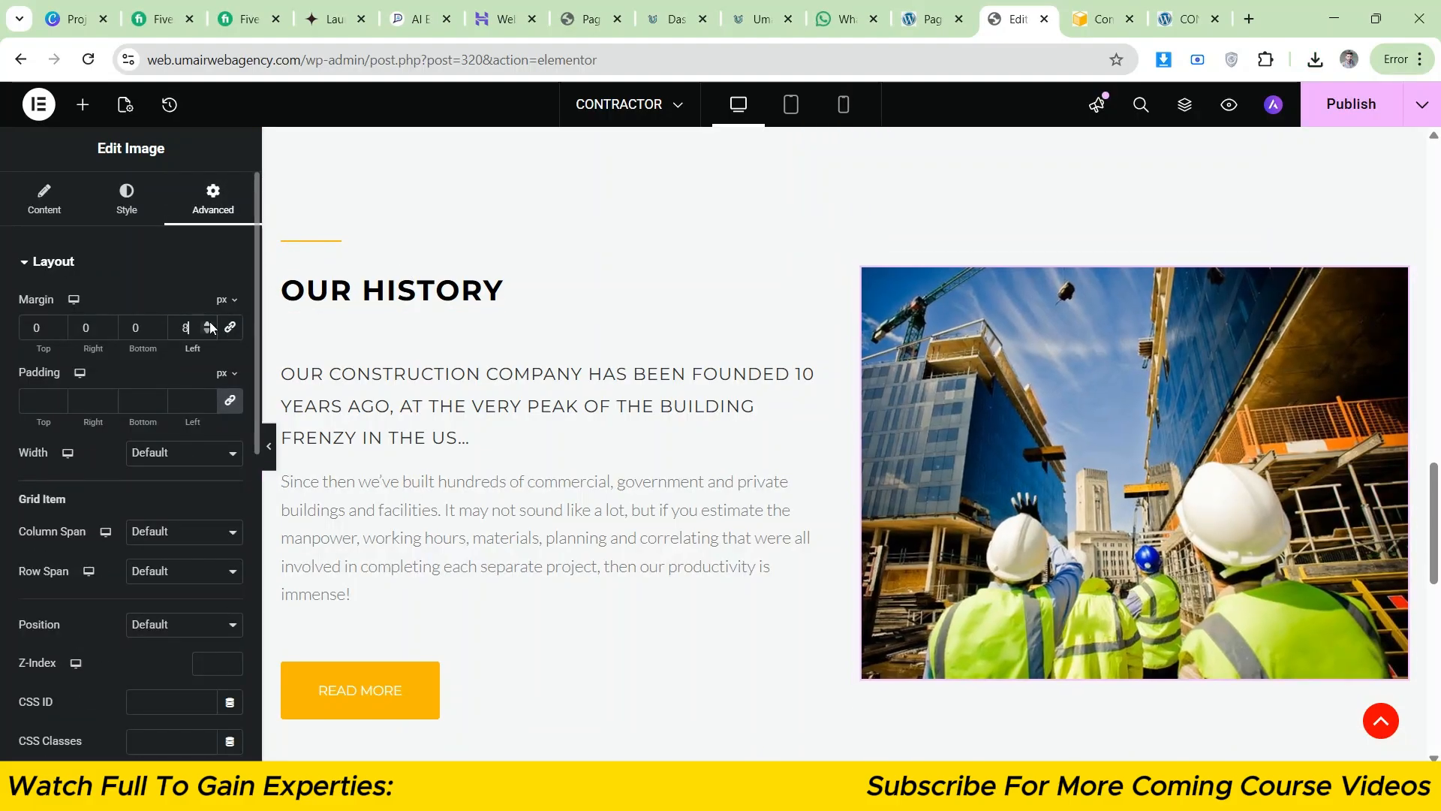
click(270, 446)
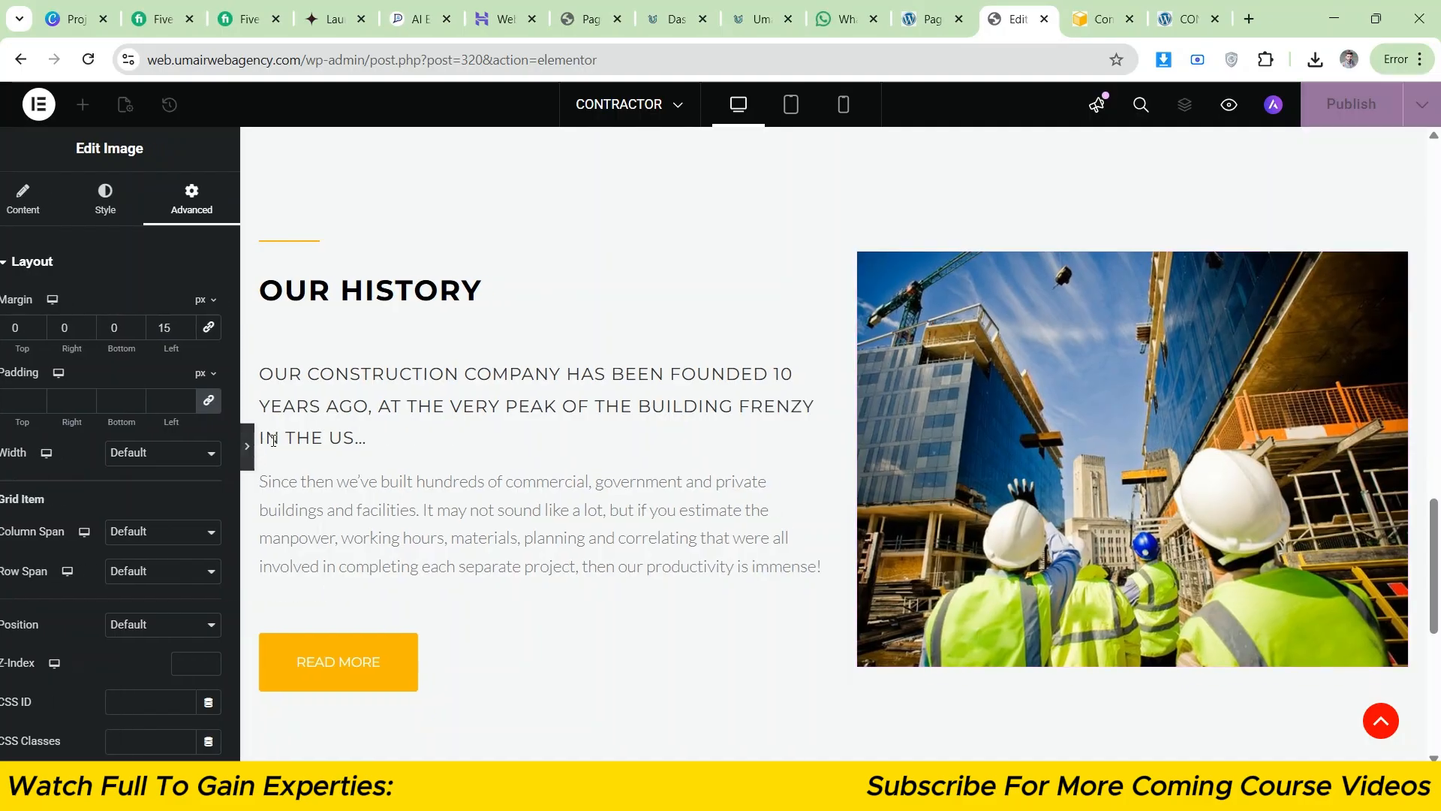
click(1097, 9)
click(1013, 19)
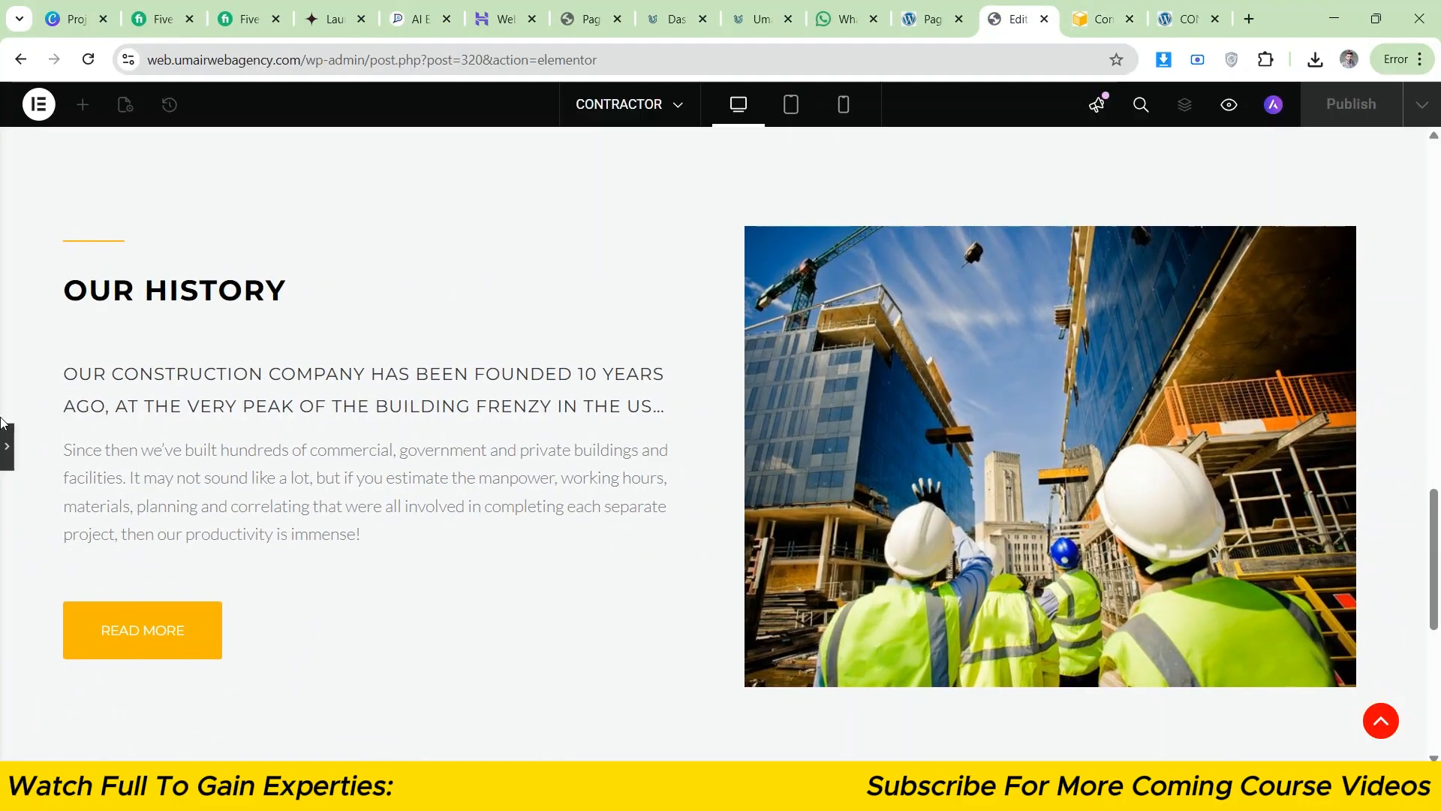
click(6, 447)
click(208, 323)
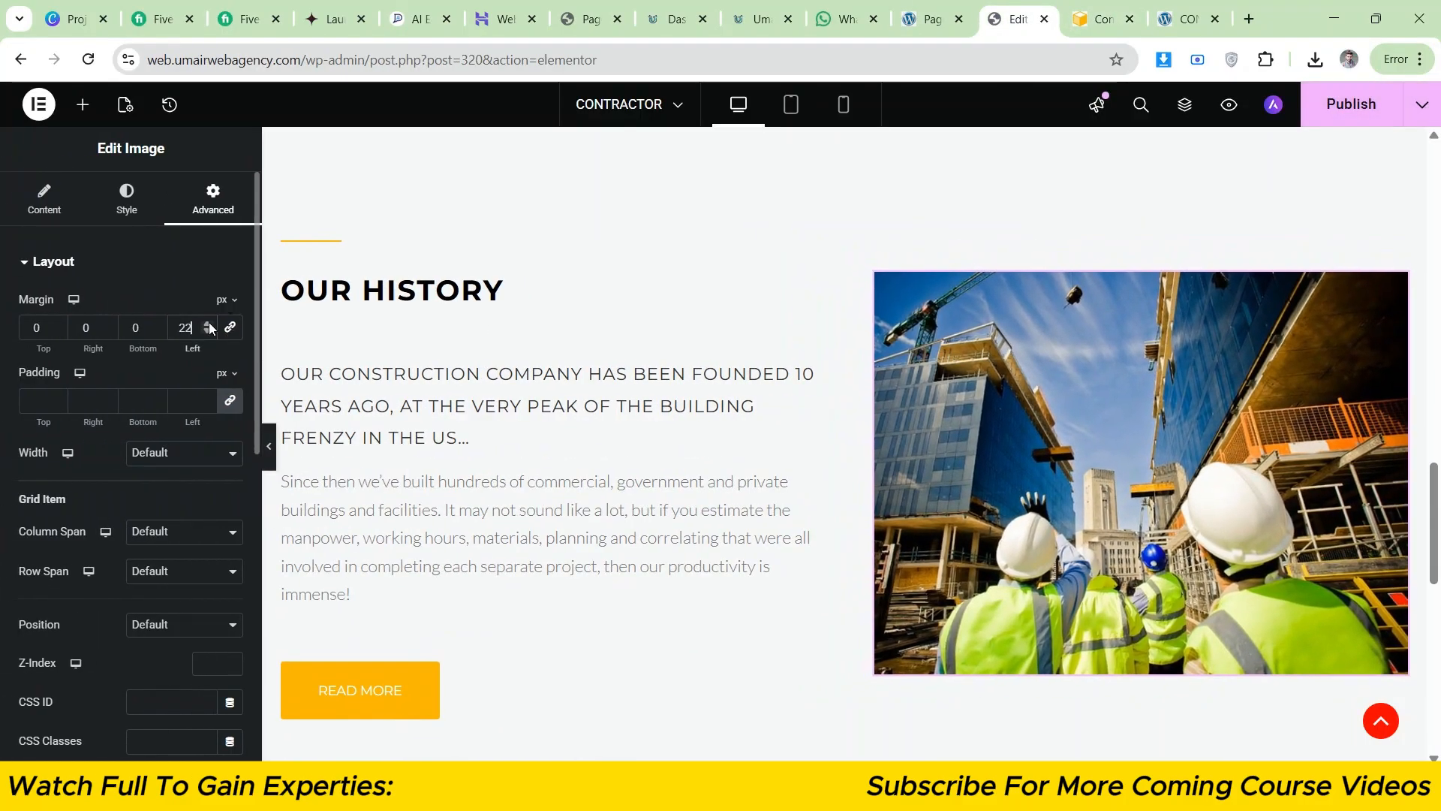
click(271, 436)
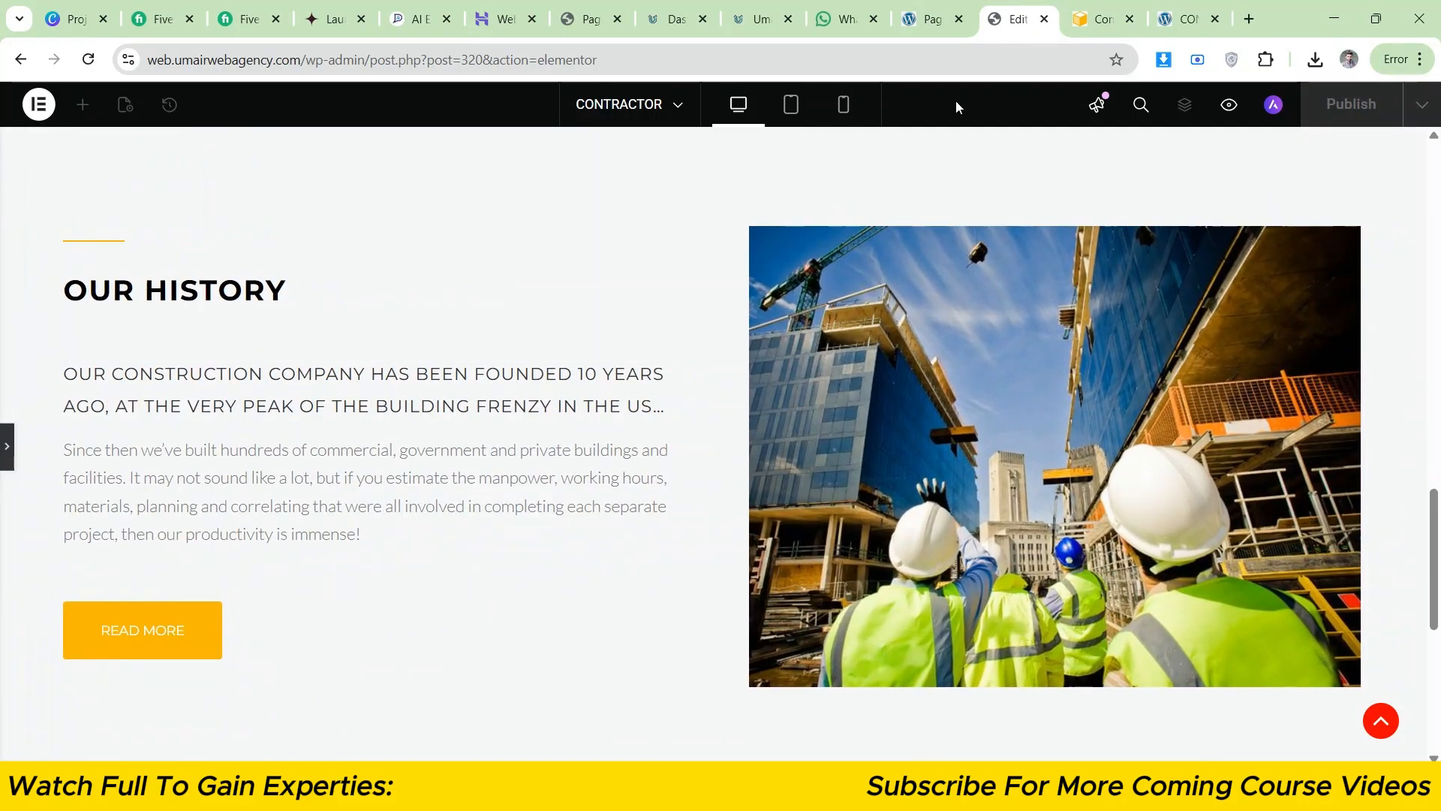
- Line up the page with the reference and compare the positions of the Our History photo, divider, text and button
click(1087, 9)
click(1027, 9)
click(1086, 3)
click(1046, 3)
click(1090, 9)
click(1025, 9)
click(1090, 9)
click(1025, 9)
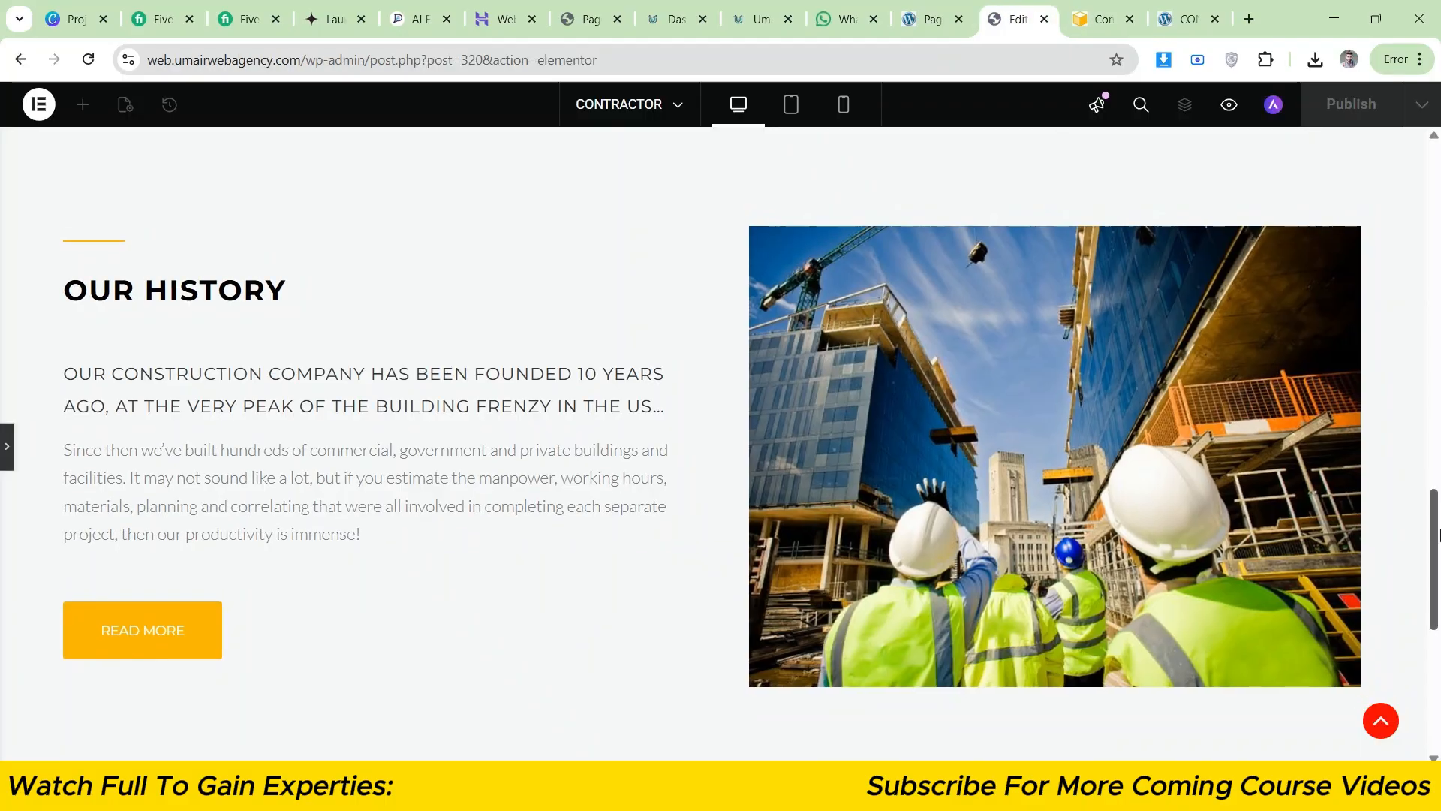
drag(1440, 583, 1440, 581)
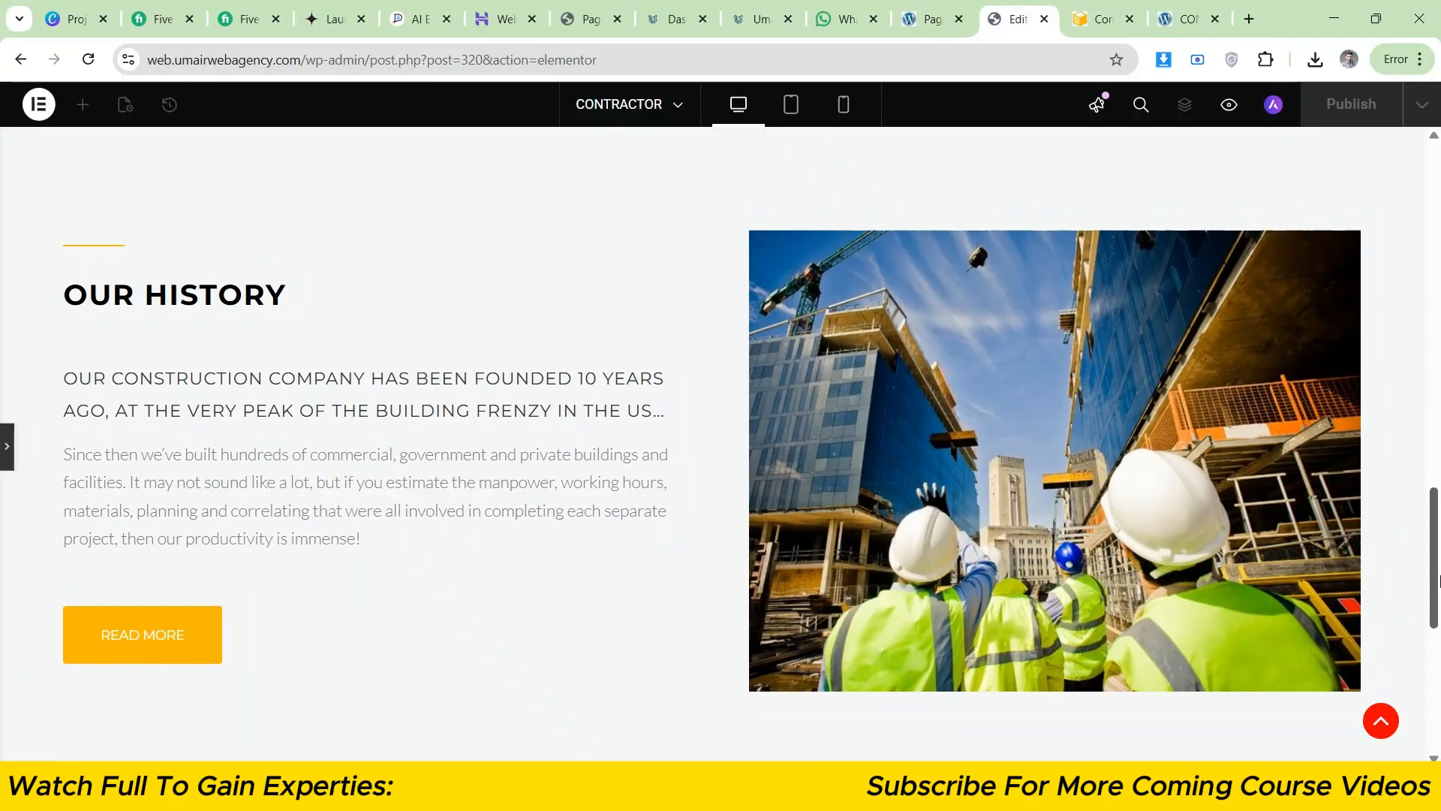
click(1090, 9)
click(1025, 9)
click(1090, 9)
click(1053, 6)
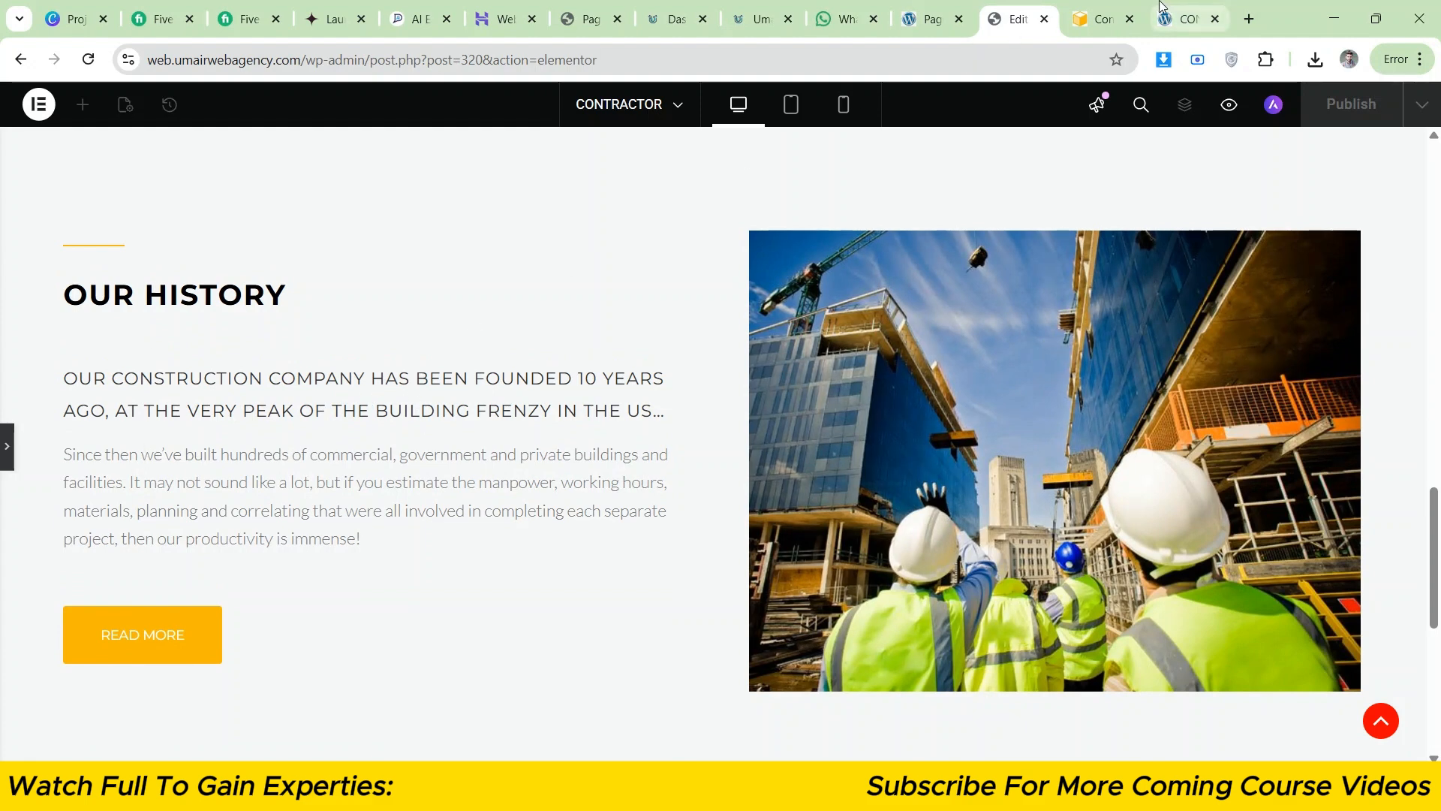
click(1096, 8)
click(1042, 6)
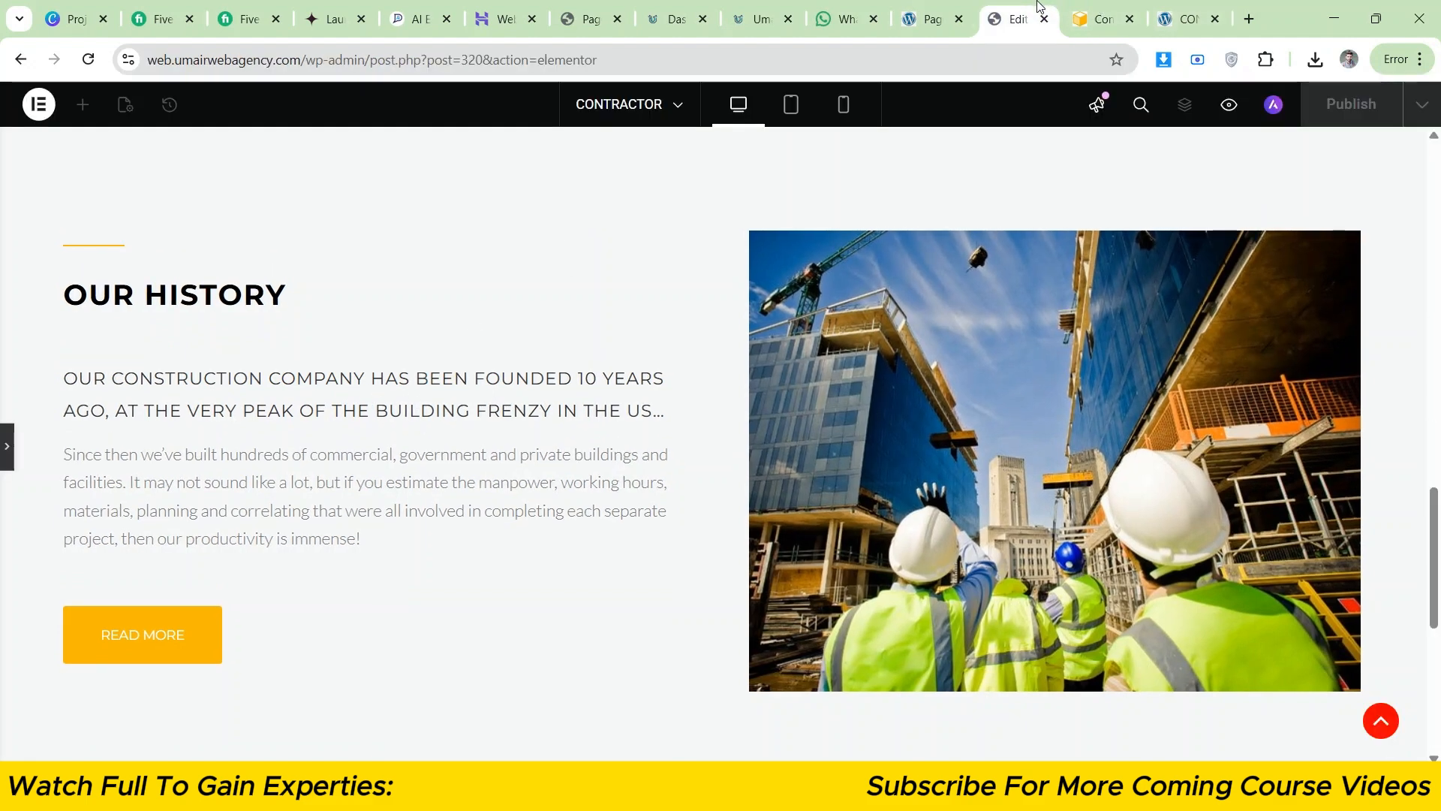
click(1081, 7)
click(1018, 6)
- Try Middle vertical alignment on the Our History text column and compare the result with the reference page
click(7, 448)
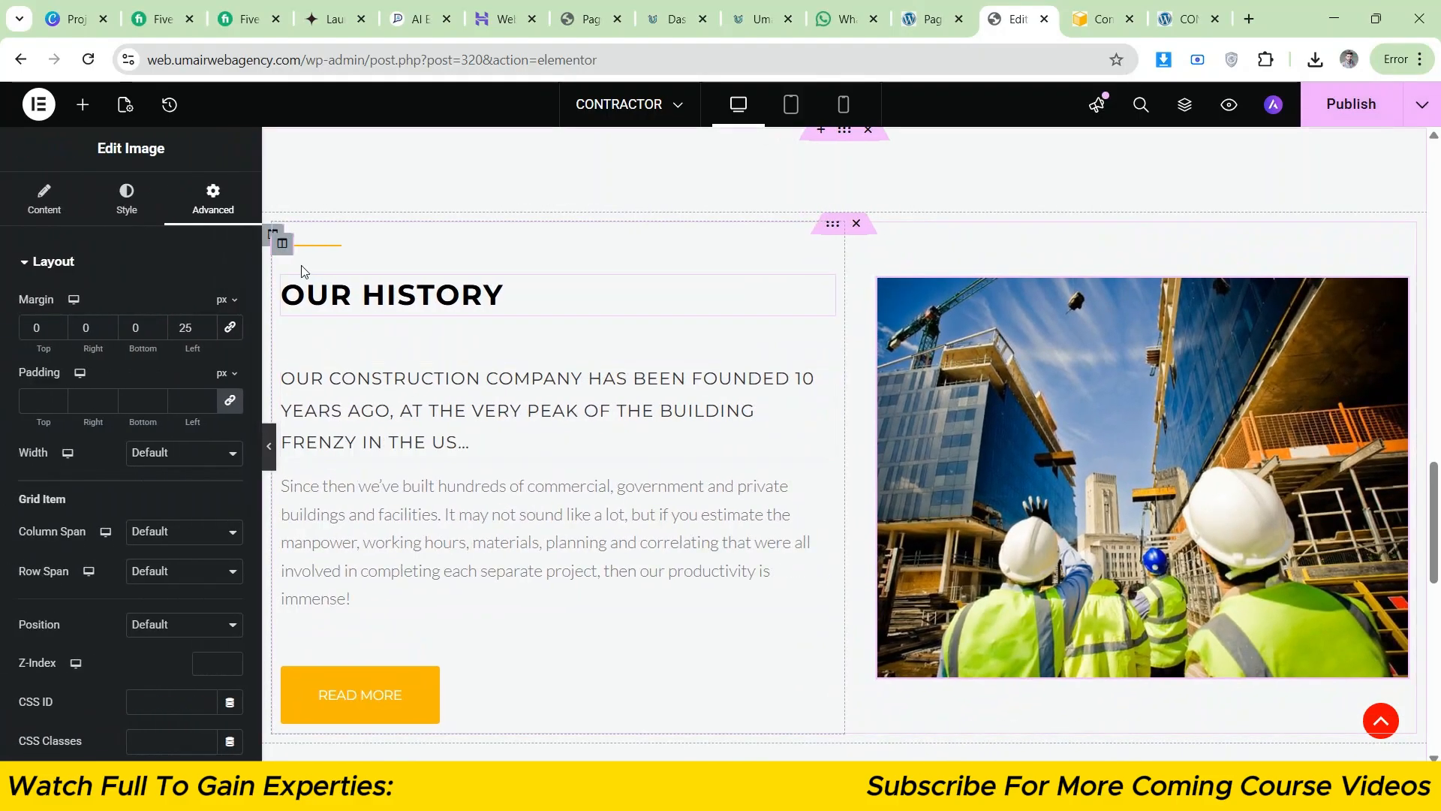
click(281, 242)
click(200, 350)
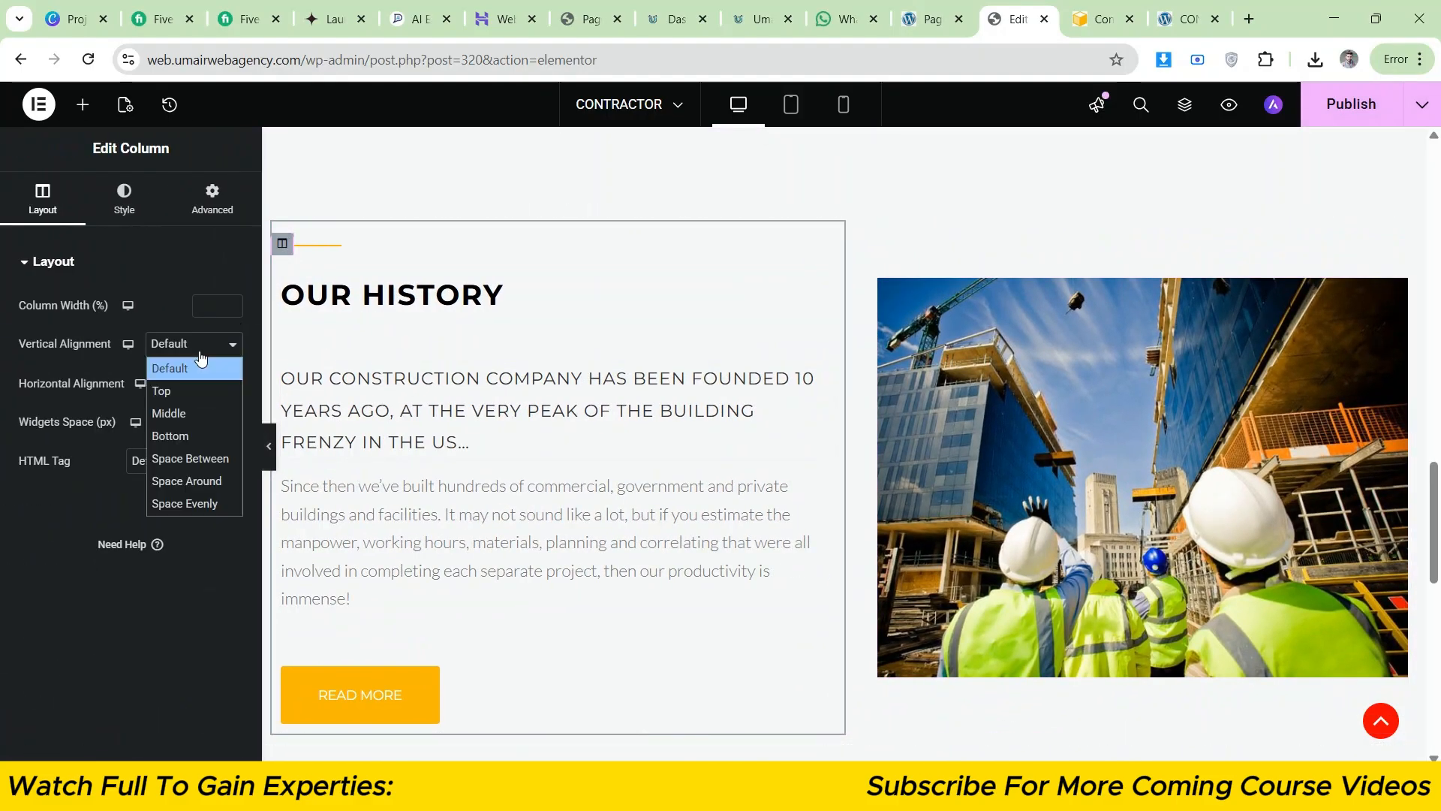
click(194, 413)
click(269, 446)
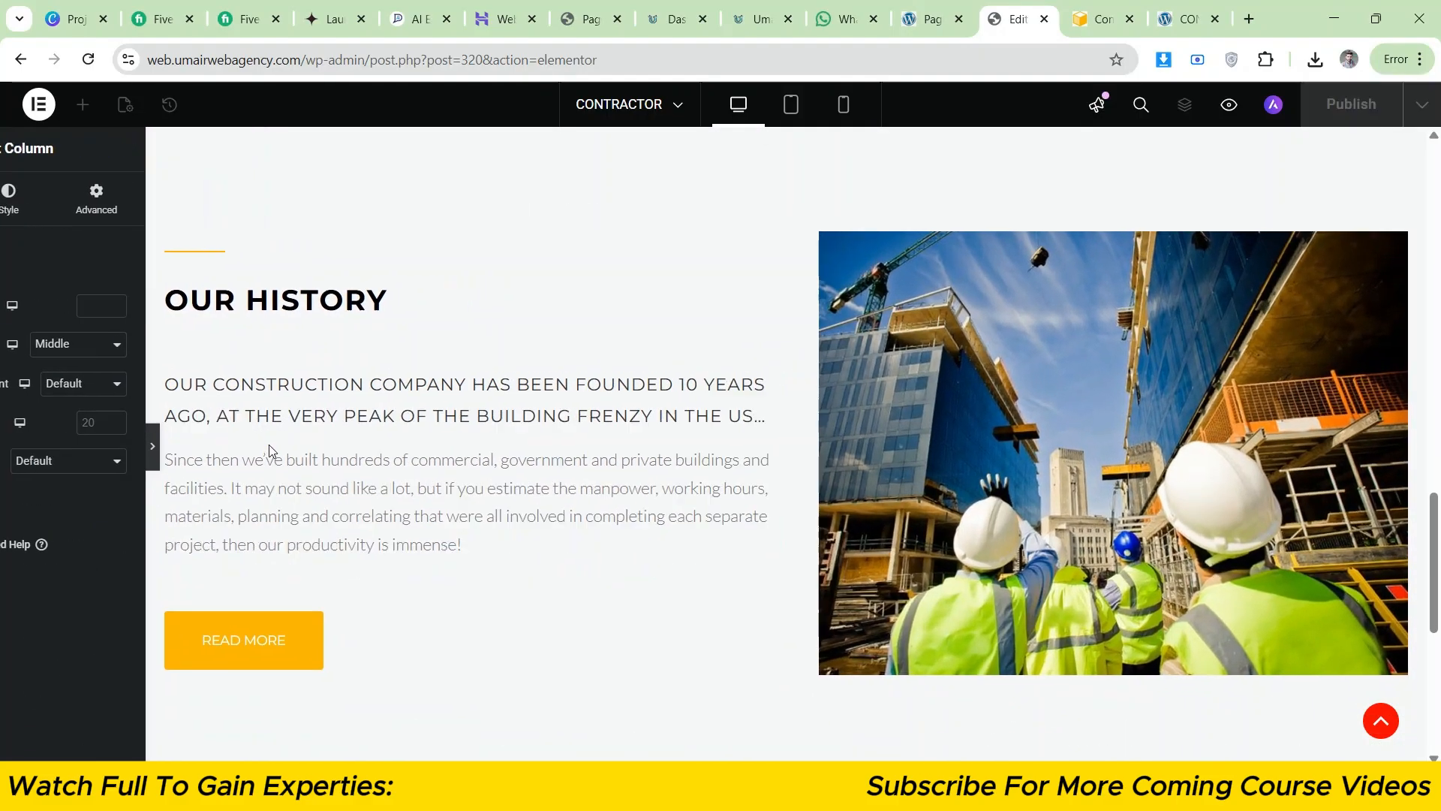
click(1102, 3)
click(1051, 3)
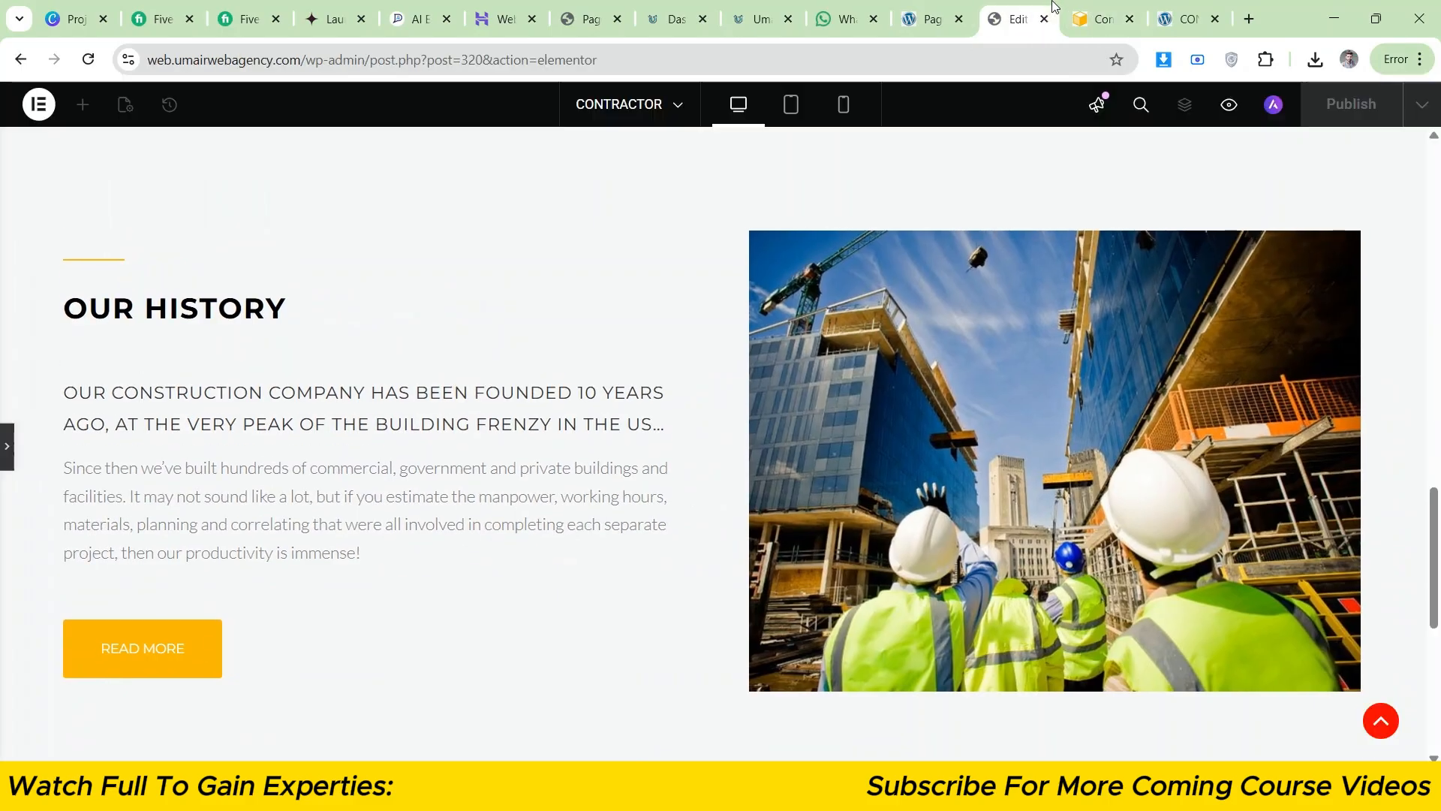
click(1088, 3)
click(1045, 3)
- Try Top vertical alignment on the text column, return it to Default, and recheck the section against the reference
click(6, 445)
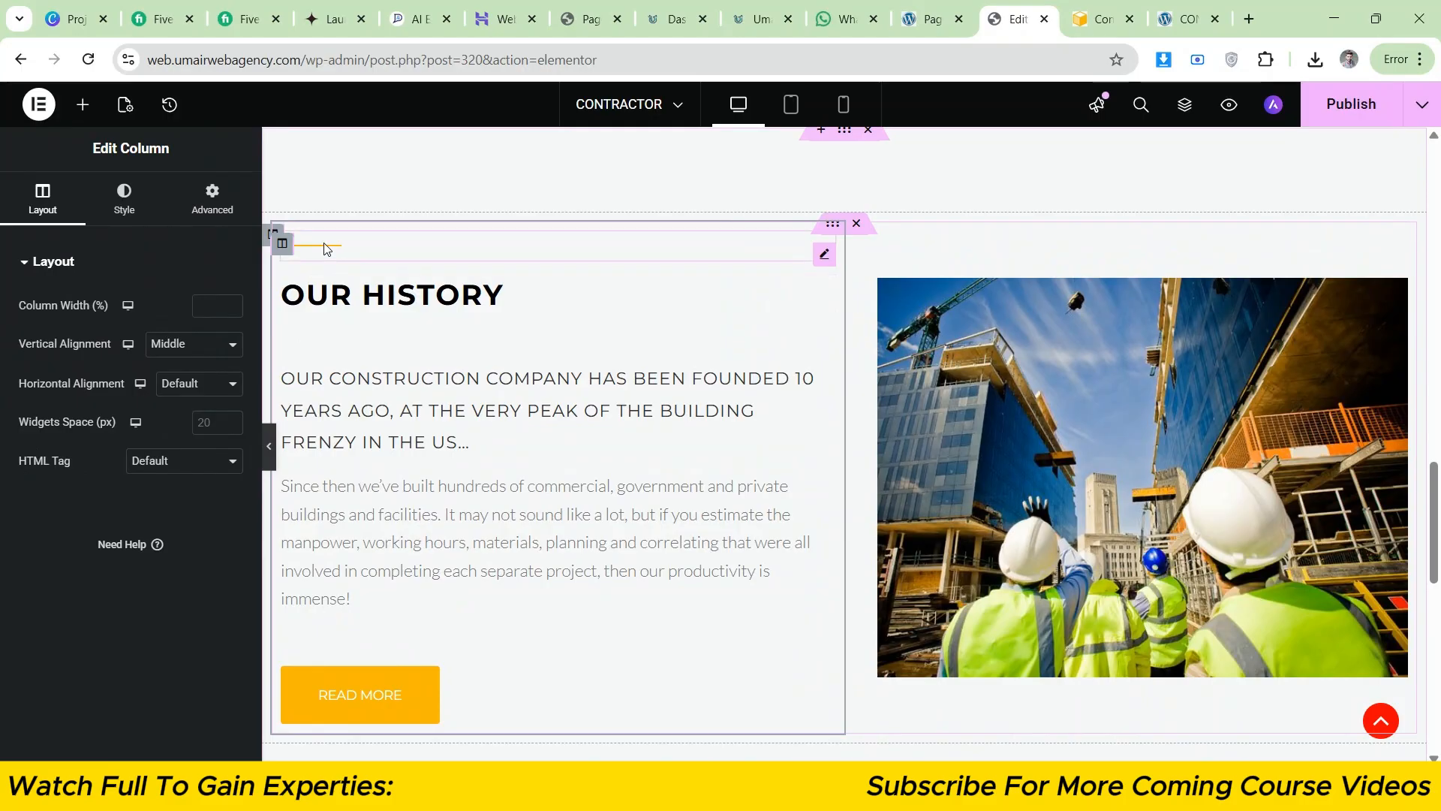
click(218, 344)
click(213, 390)
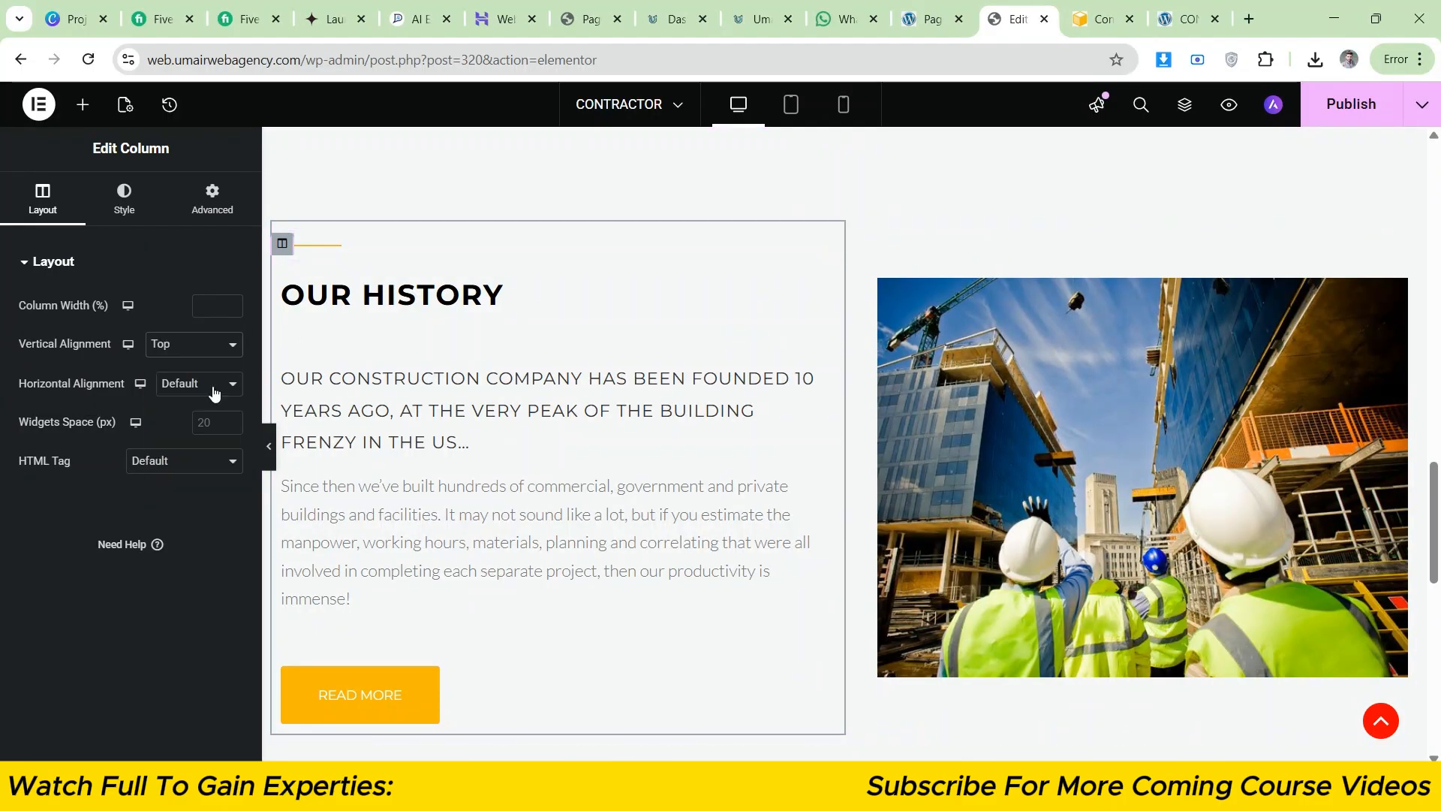
click(210, 347)
click(170, 368)
click(269, 446)
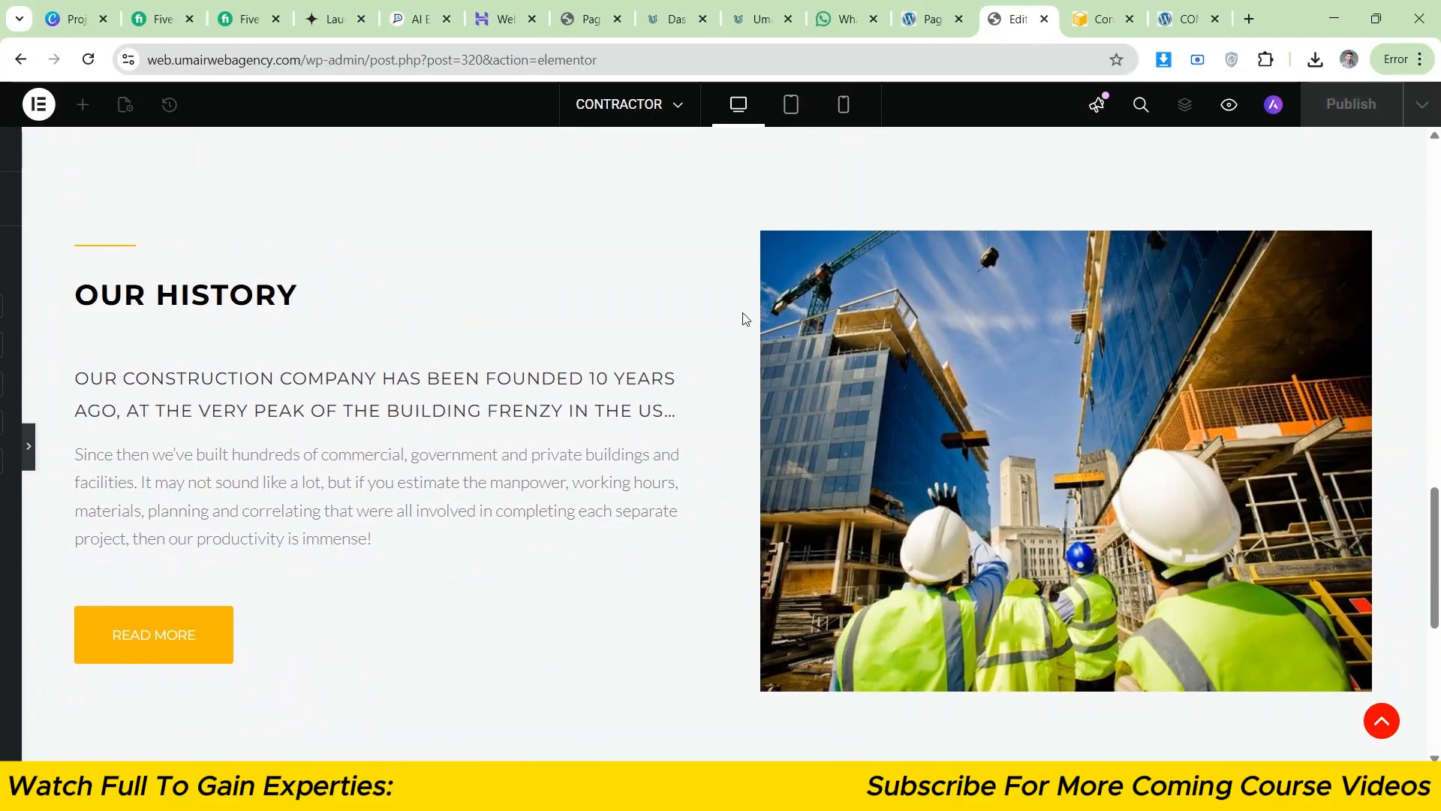
click(1090, 16)
click(1030, 17)
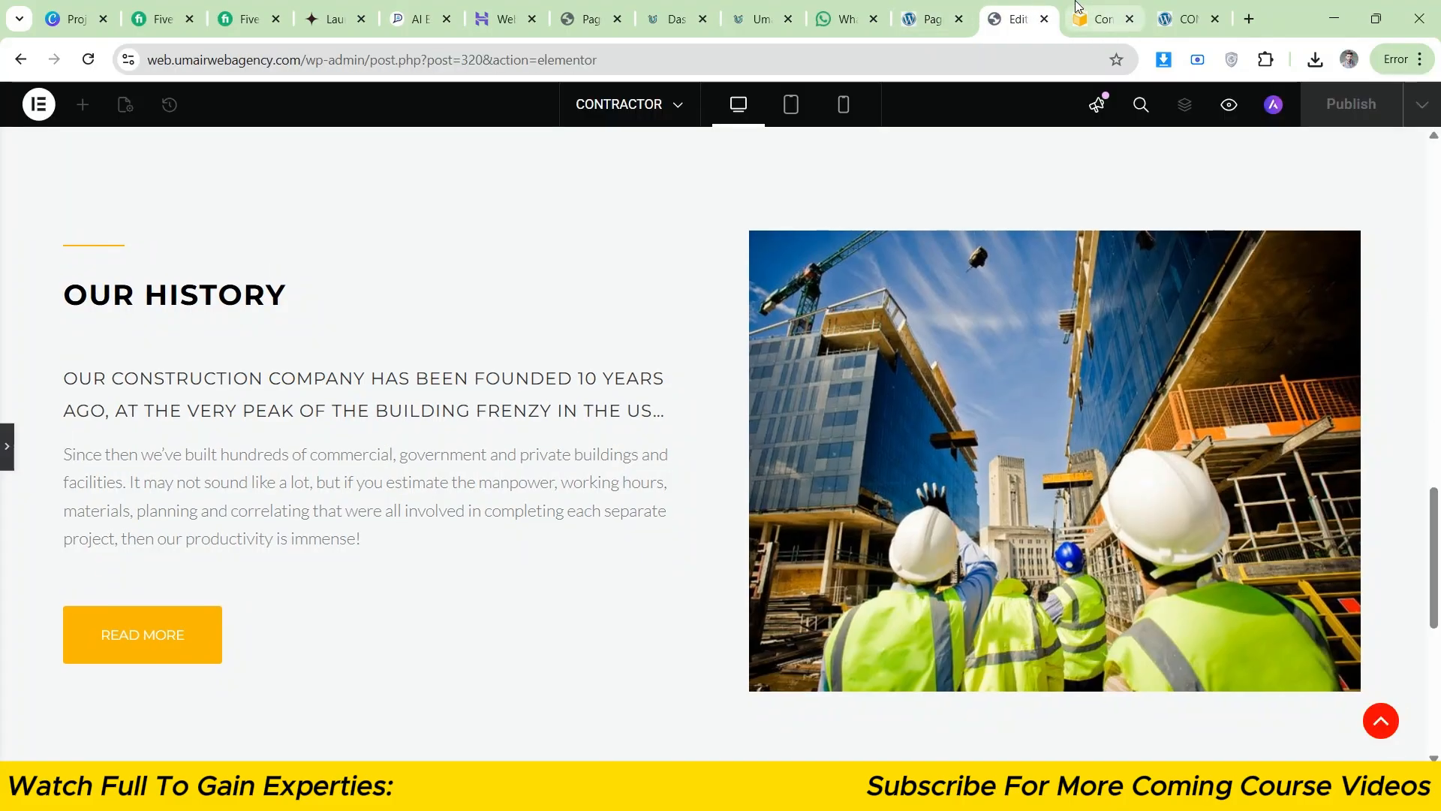
- Try a gap of 9 on the yellow divider above the Our History heading and restore the gap to 15
click(3, 447)
click(340, 245)
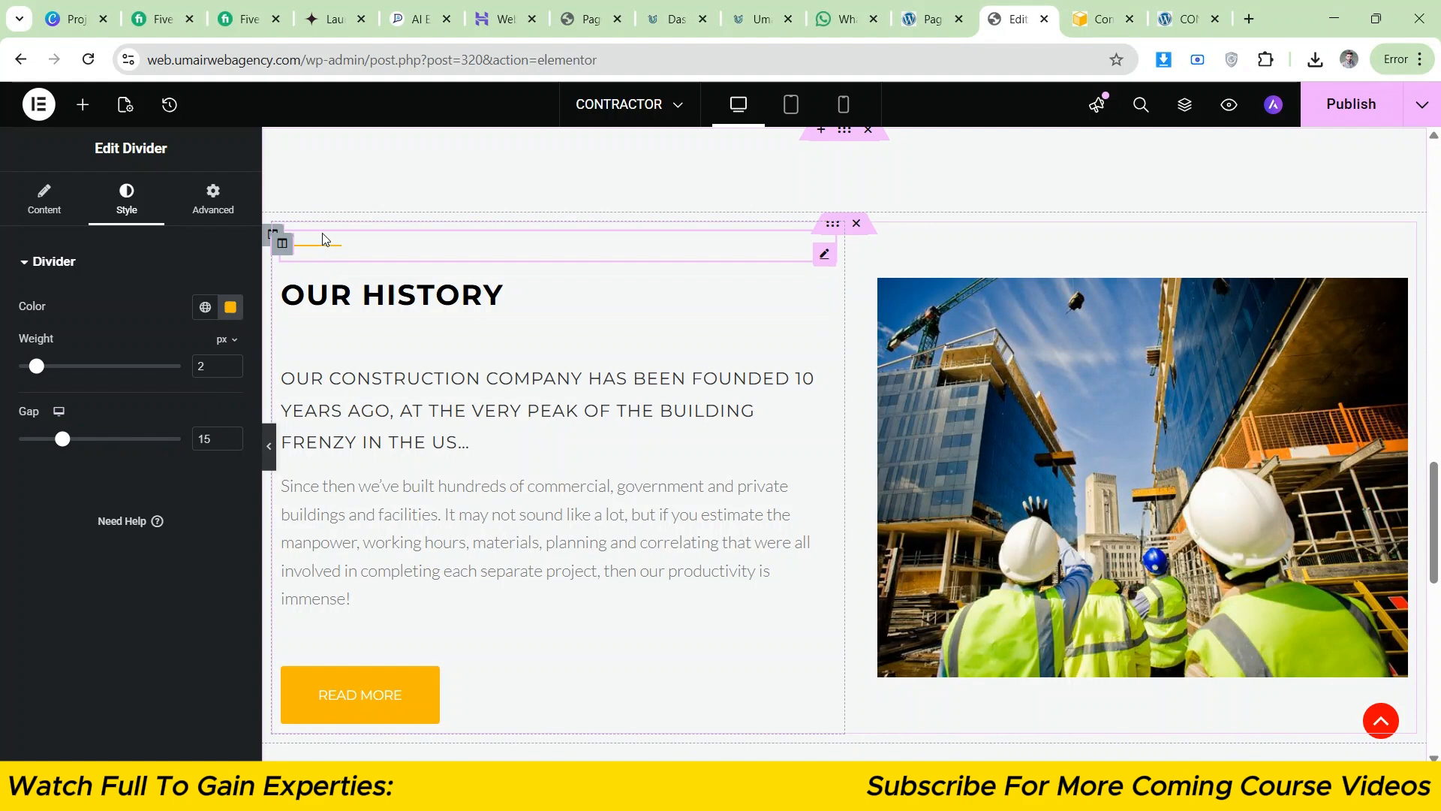
mouse_move(63, 443)
mouse_down()
mouse_move(3, 422)
mouse_move(42, 435)
mouse_up()
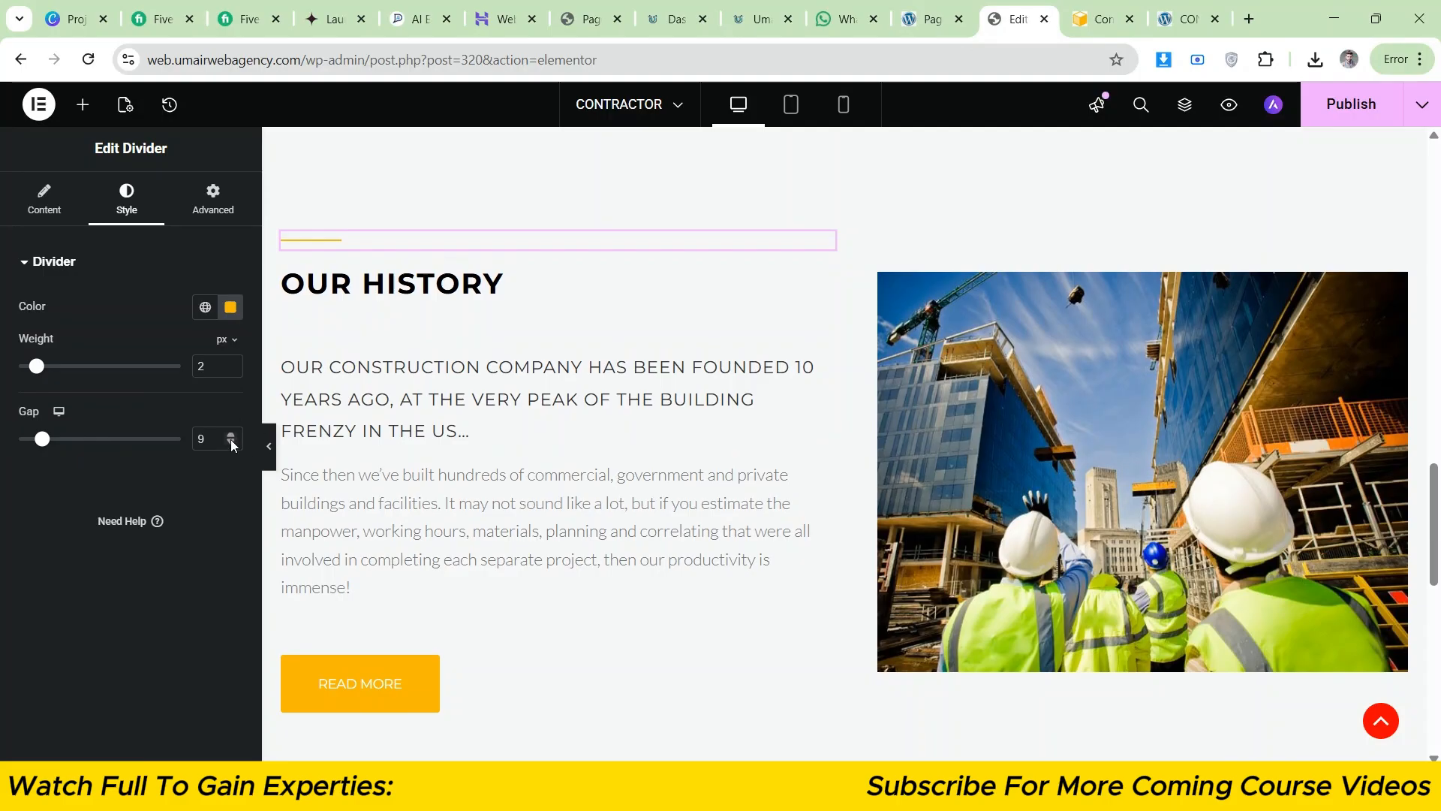
drag(231, 437, 231, 437)
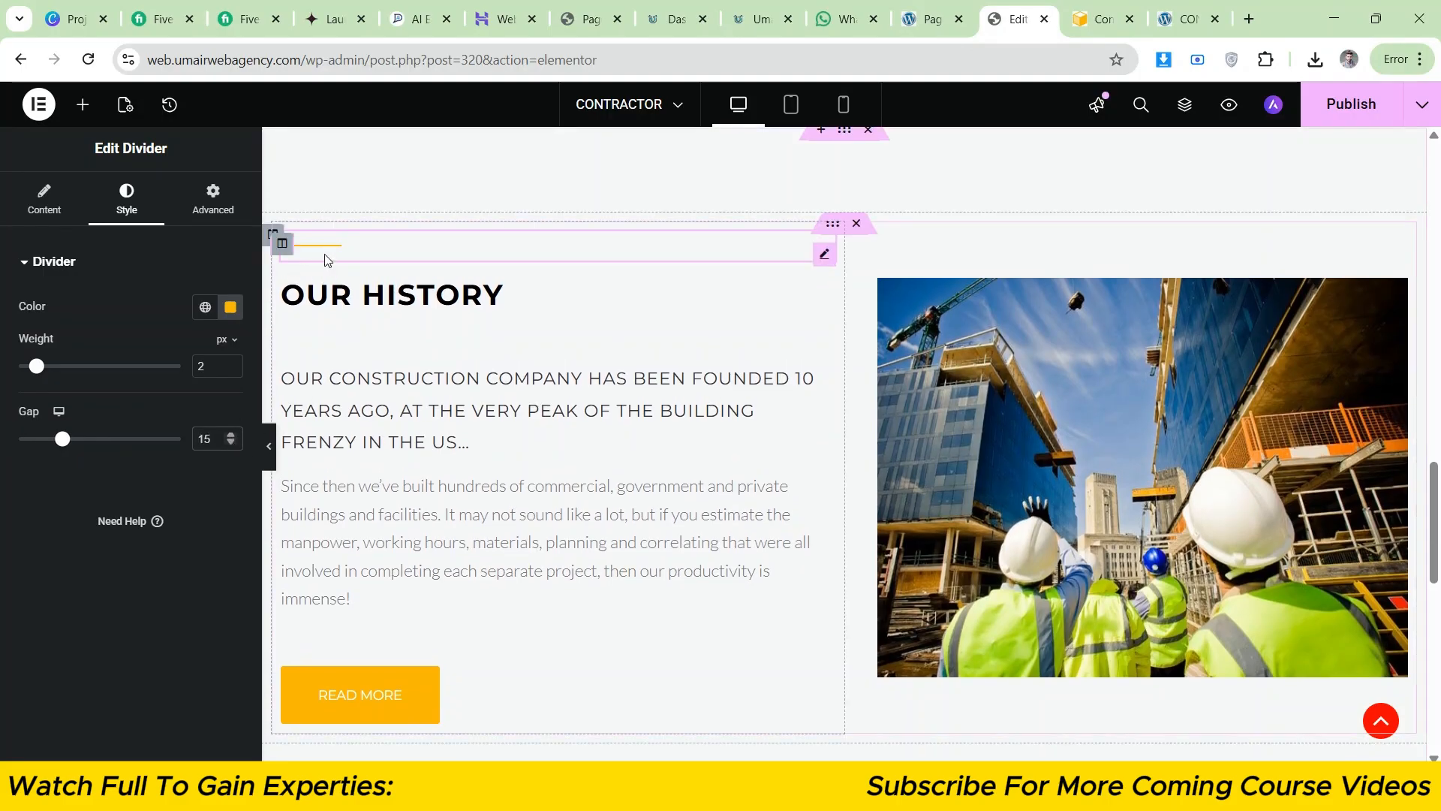
- Set the top margin of the yellow divider above Our History to -10 px and preview the section at full width
click(213, 199)
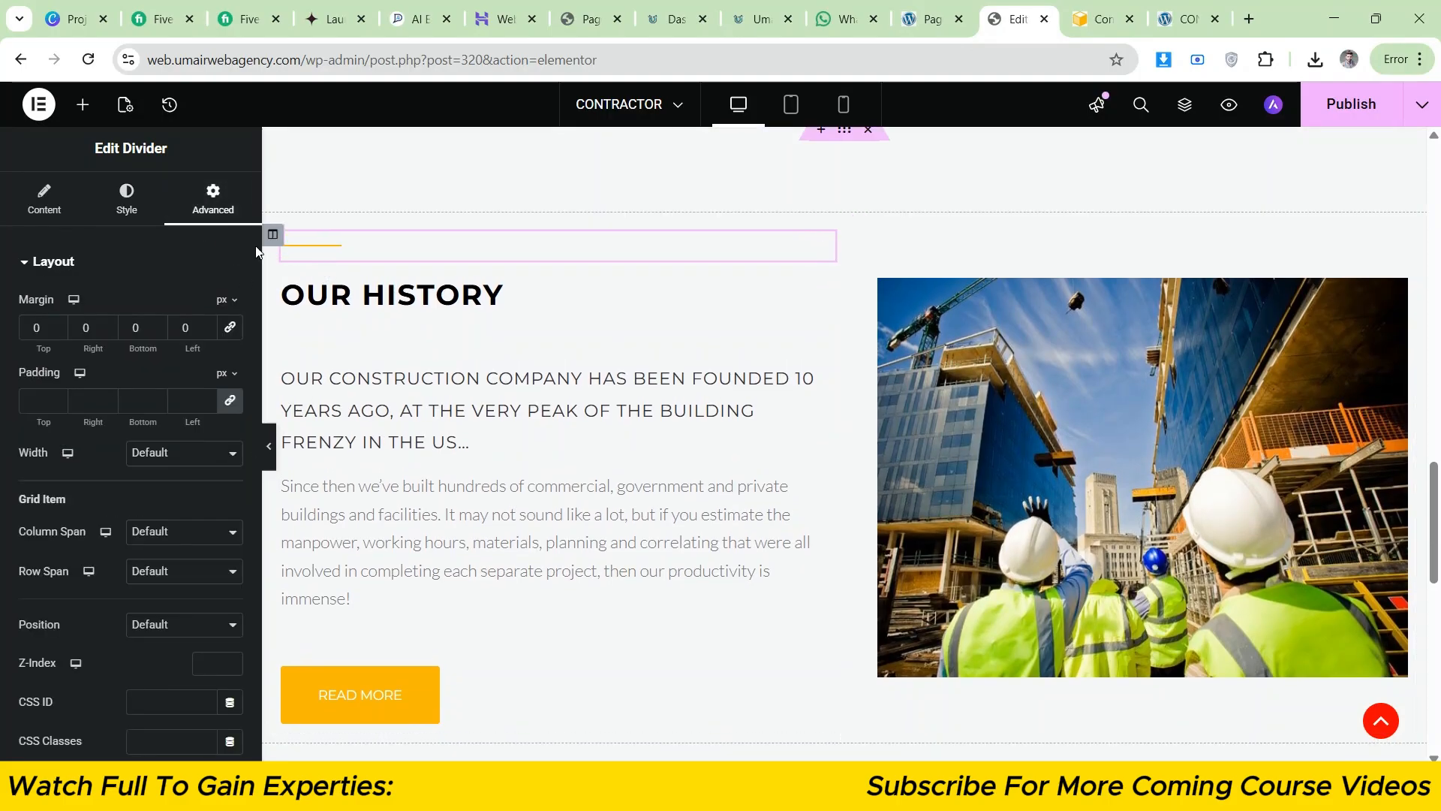
drag(57, 332, 58, 332)
click(58, 332)
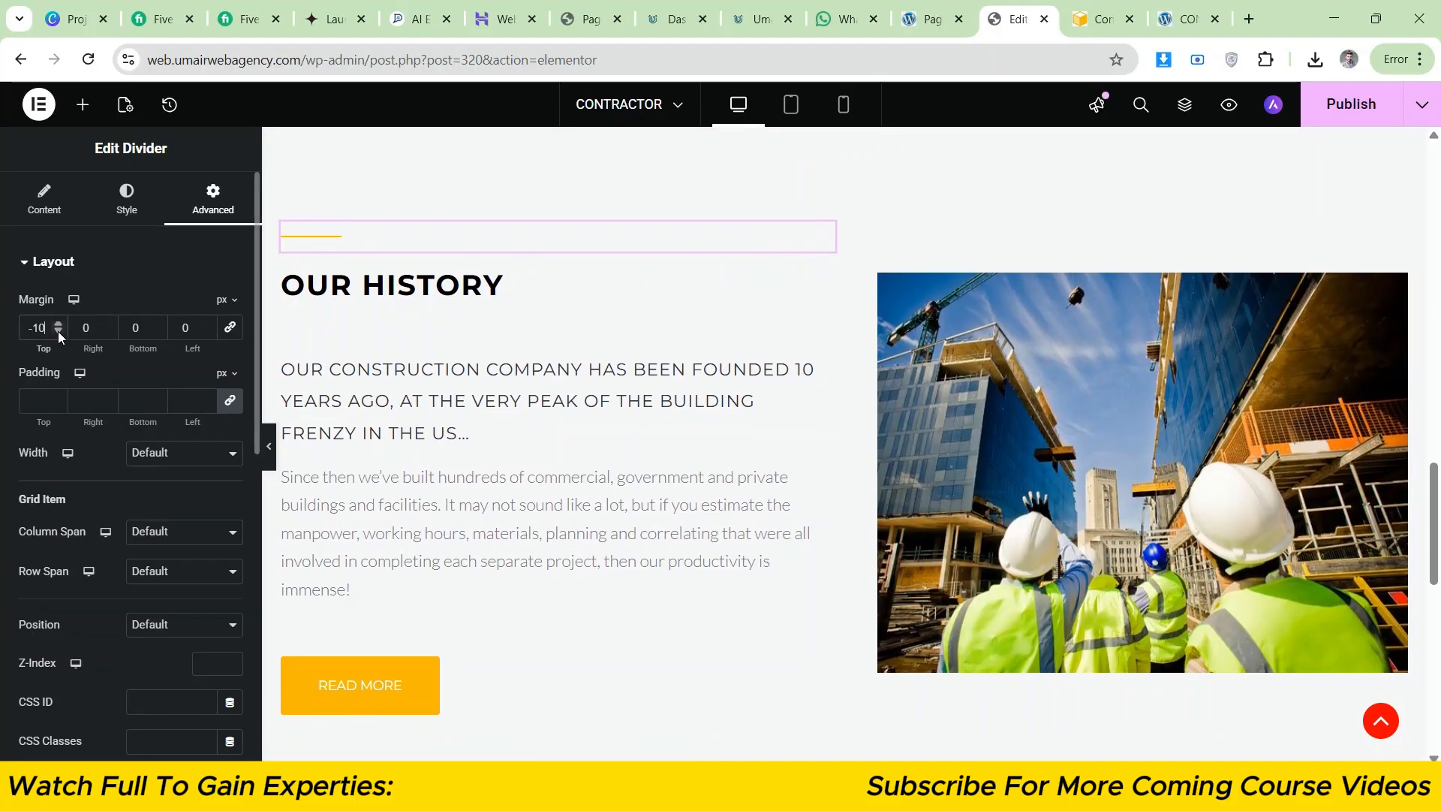
click(58, 332)
click(269, 446)
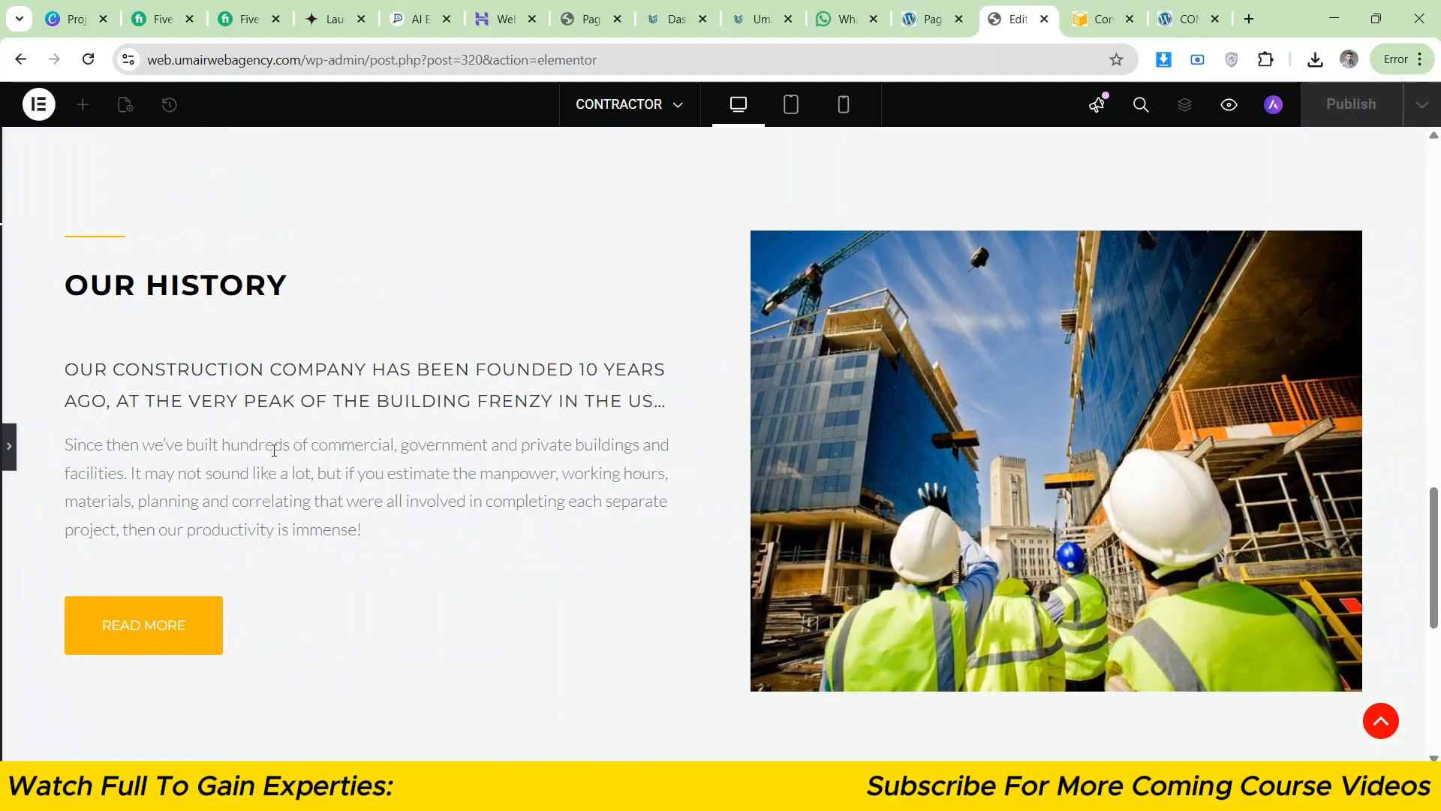
- Set the top margin of the divider above the Our History heading to -15 px
click(1074, 4)
click(1025, 4)
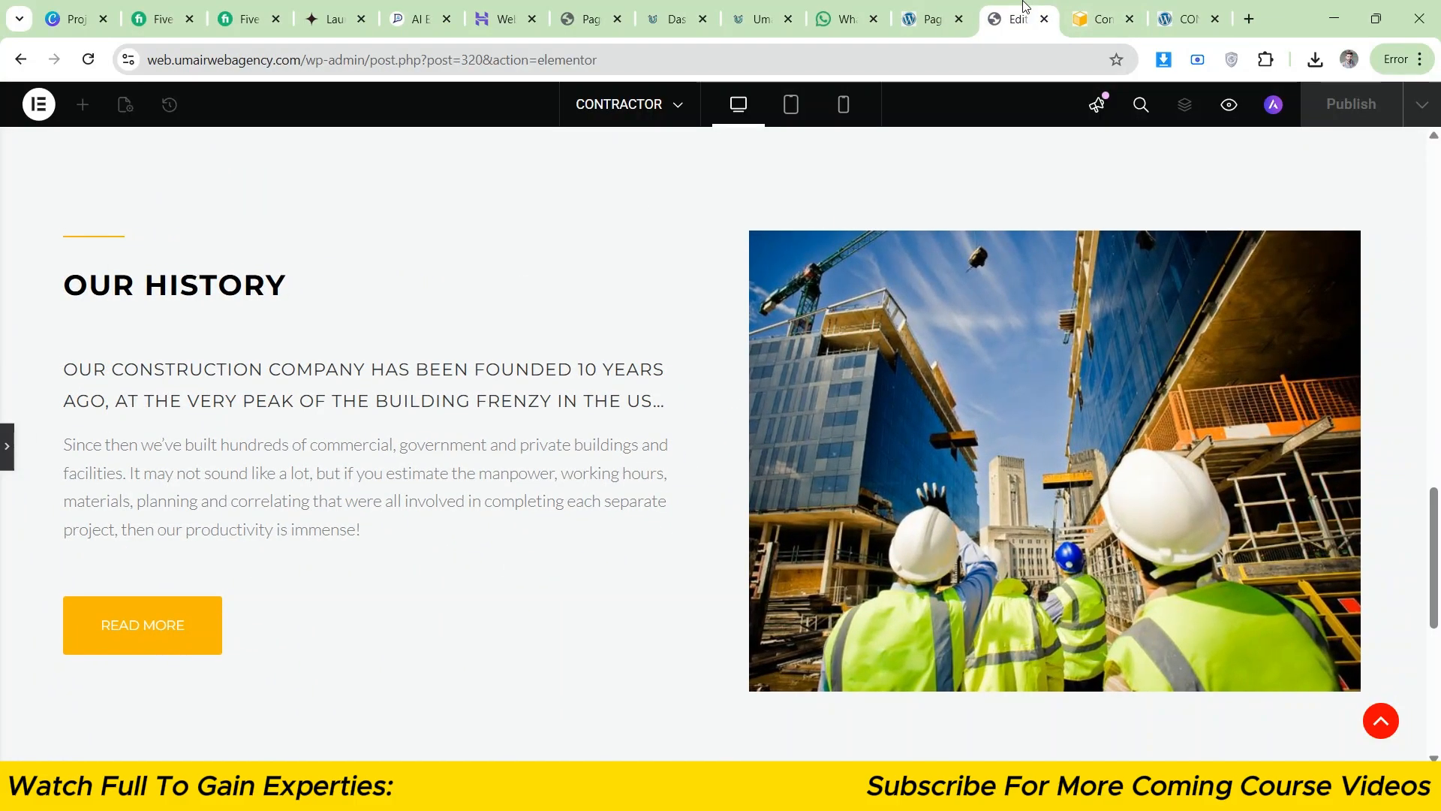
click(1069, 4)
click(1045, 4)
click(6, 446)
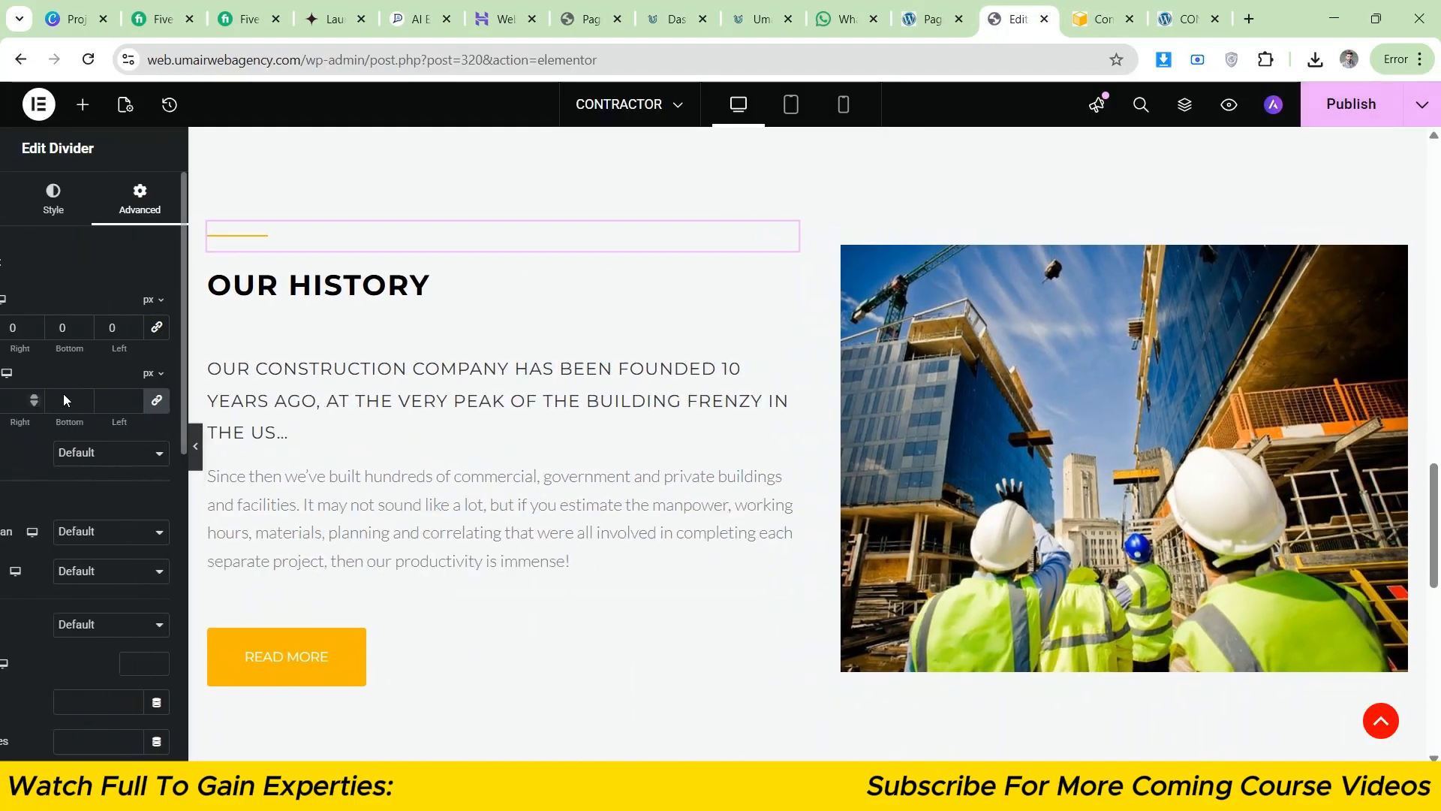
click(58, 333)
click(58, 332)
click(58, 332)
click(57, 332)
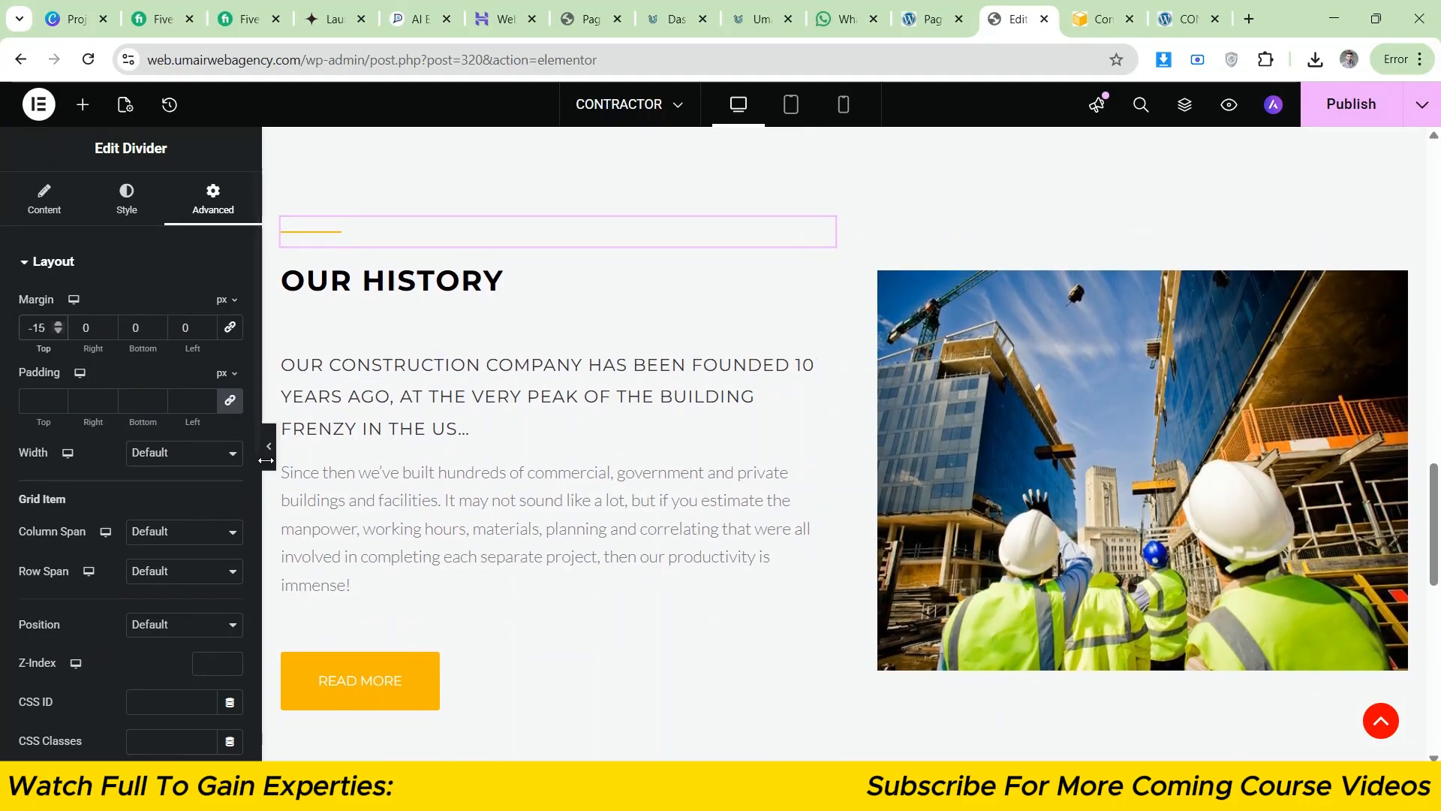
click(269, 461)
- Compare the position of the divider and Our History text with the reference template page
click(1069, 6)
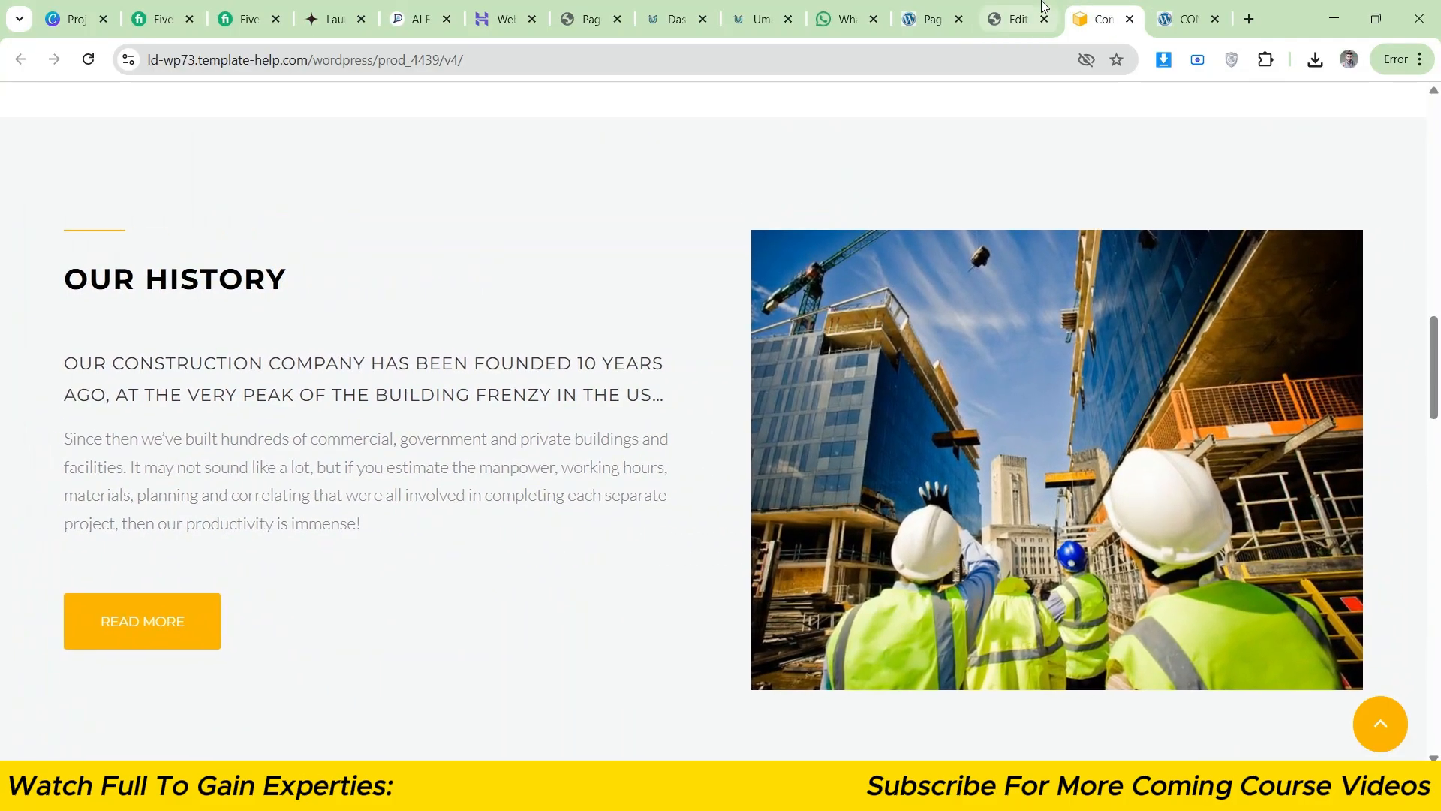
click(1044, 6)
click(1100, 6)
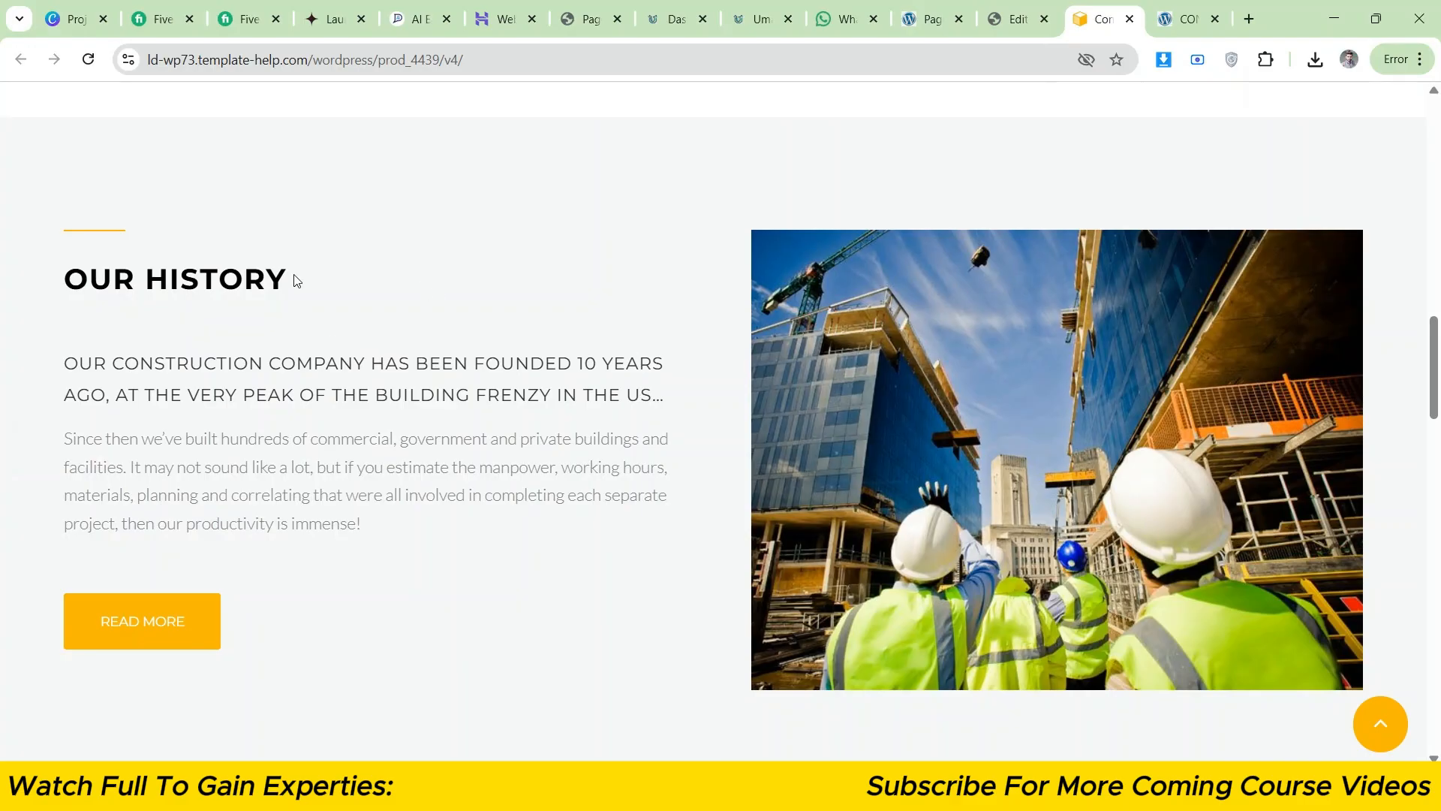
click(1005, 6)
click(1069, 6)
click(1048, 6)
click(1072, 6)
click(1047, 8)
- Set the left margin of the Our History image to 28 px, checking its width against the reference template
click(4, 450)
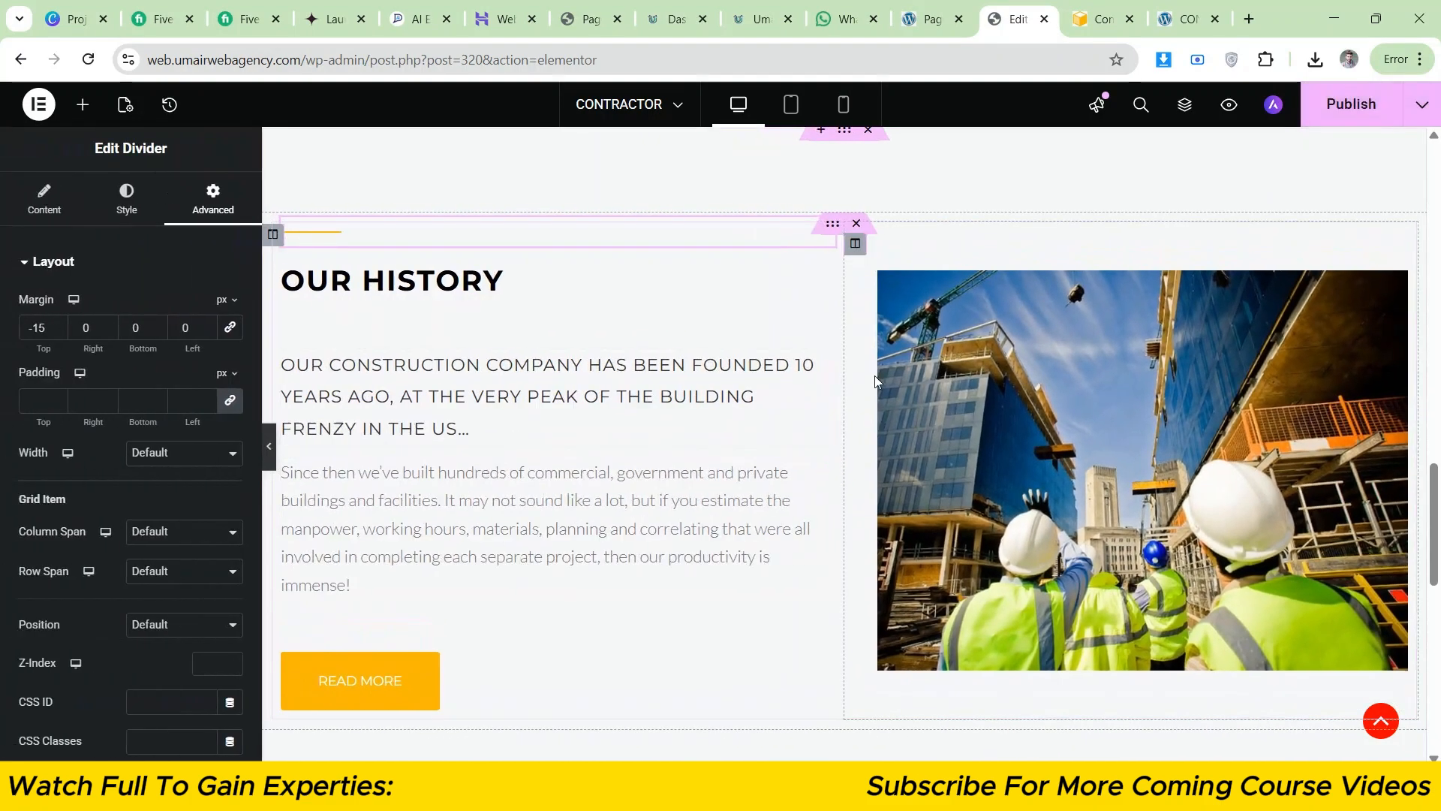
click(880, 279)
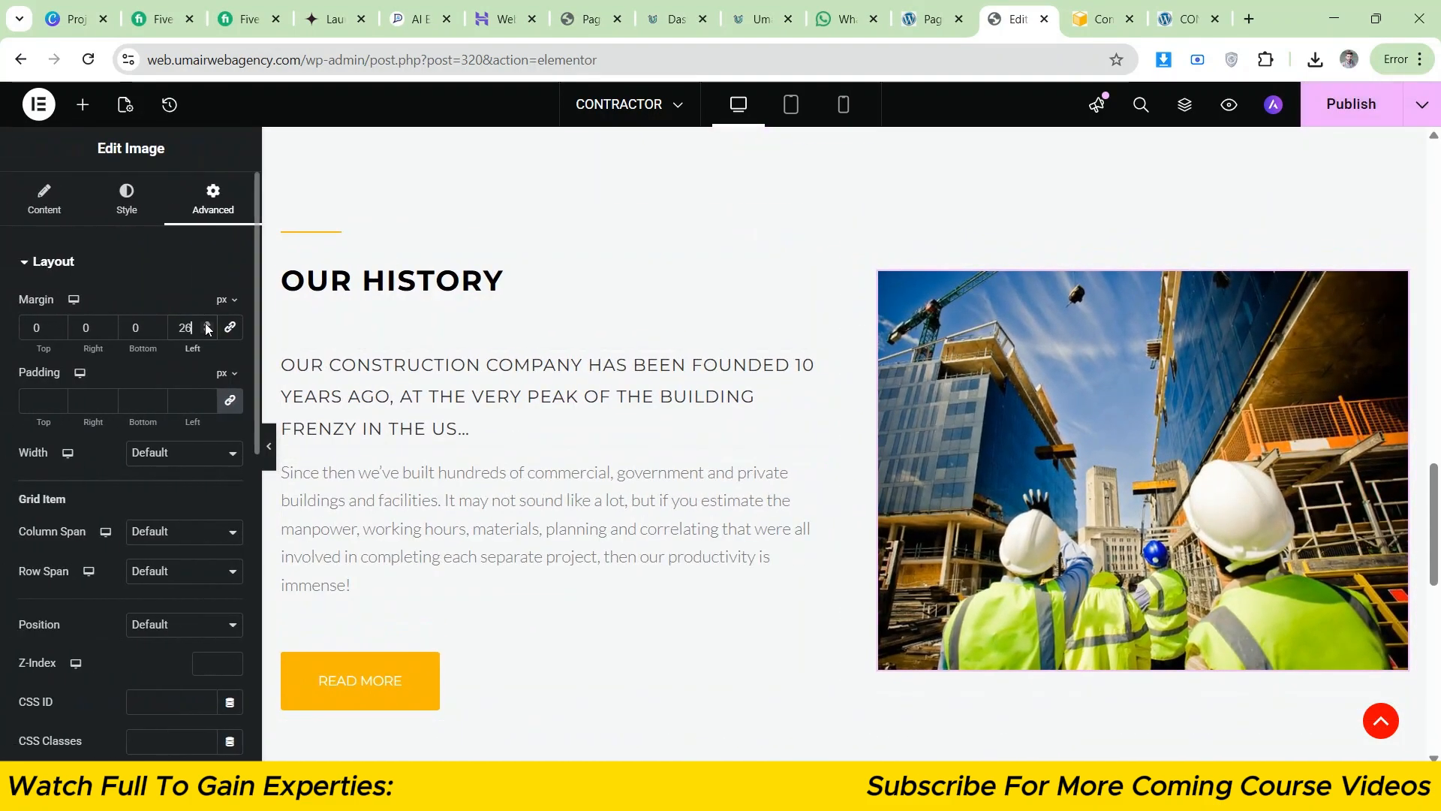
click(268, 446)
click(1097, 19)
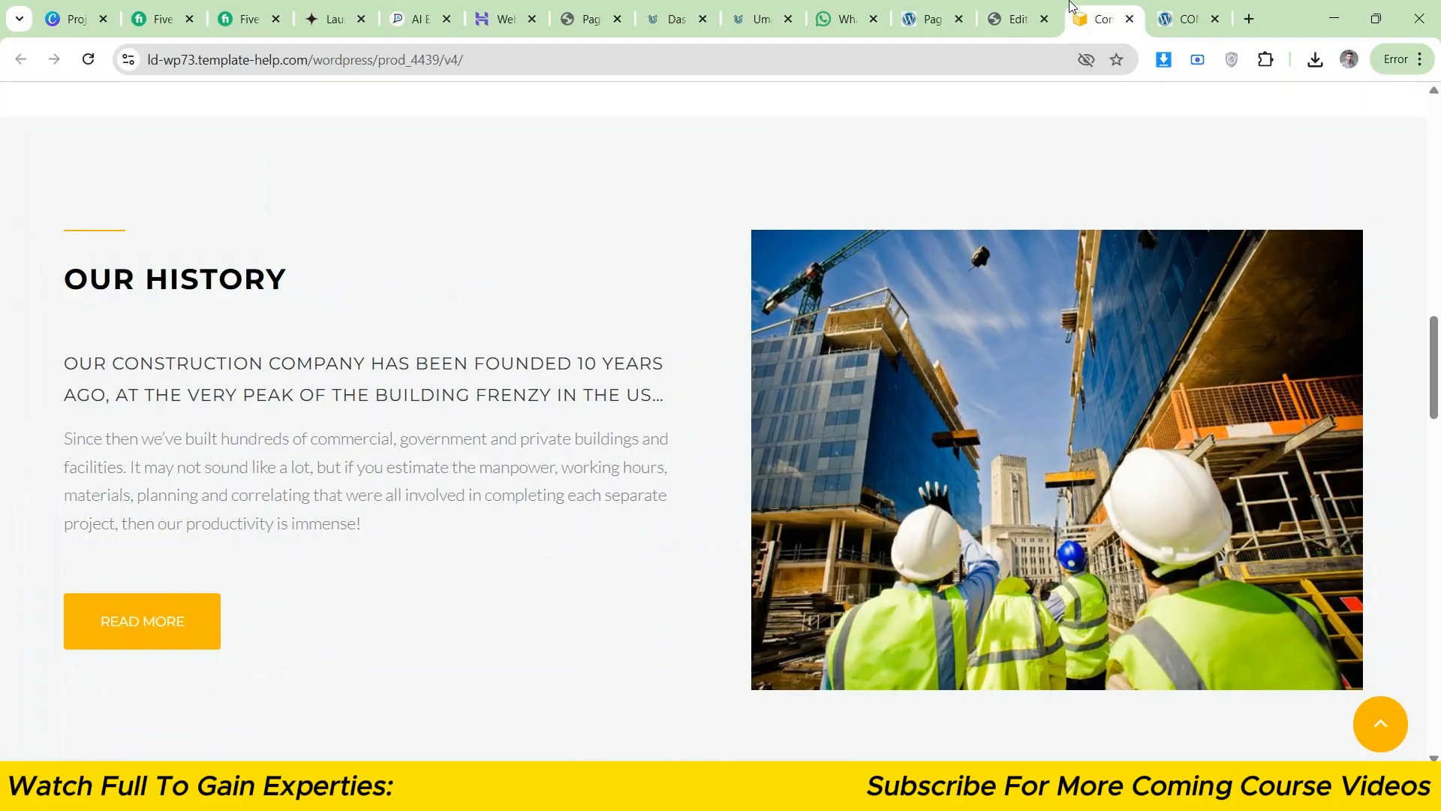
click(1017, 19)
click(5, 459)
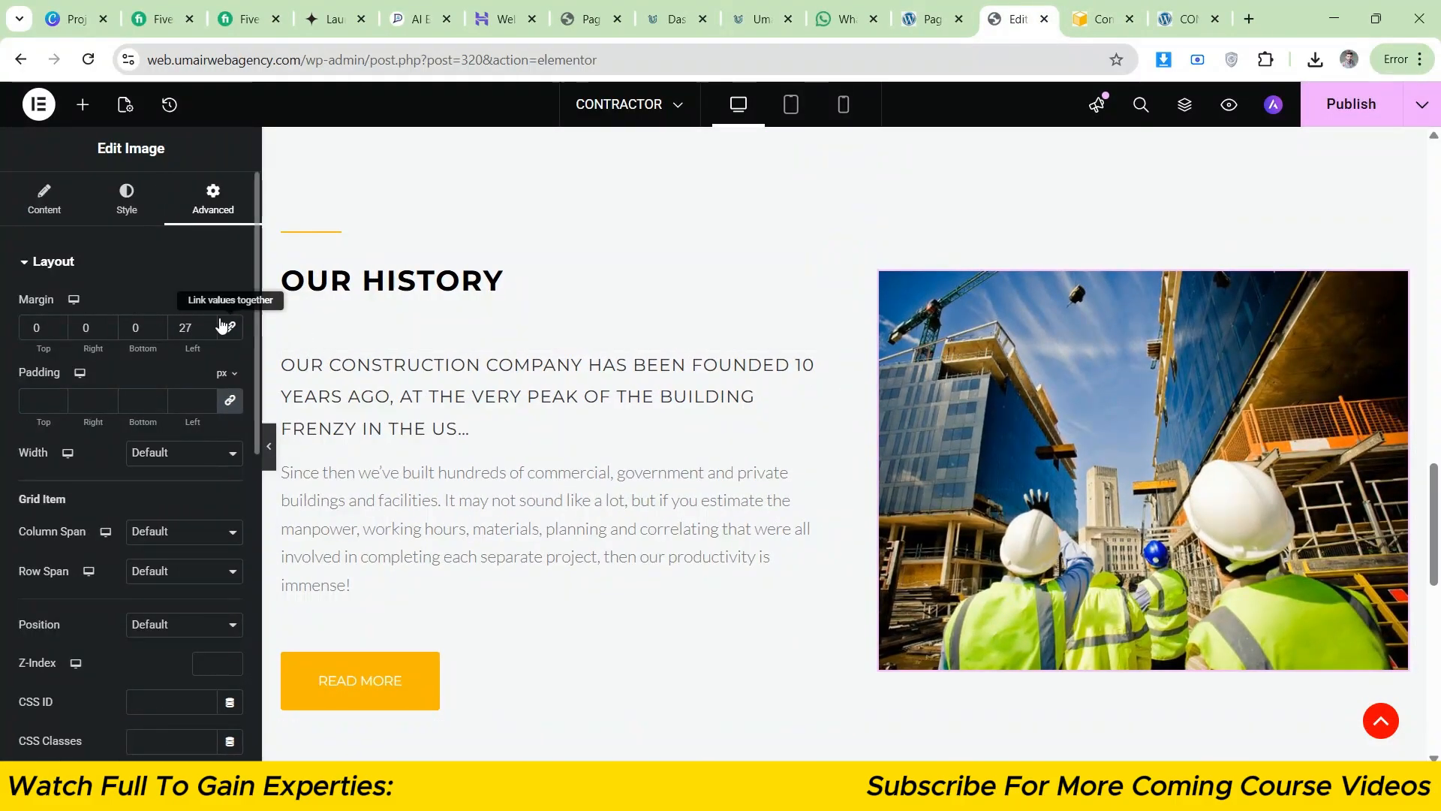
click(206, 333)
click(268, 446)
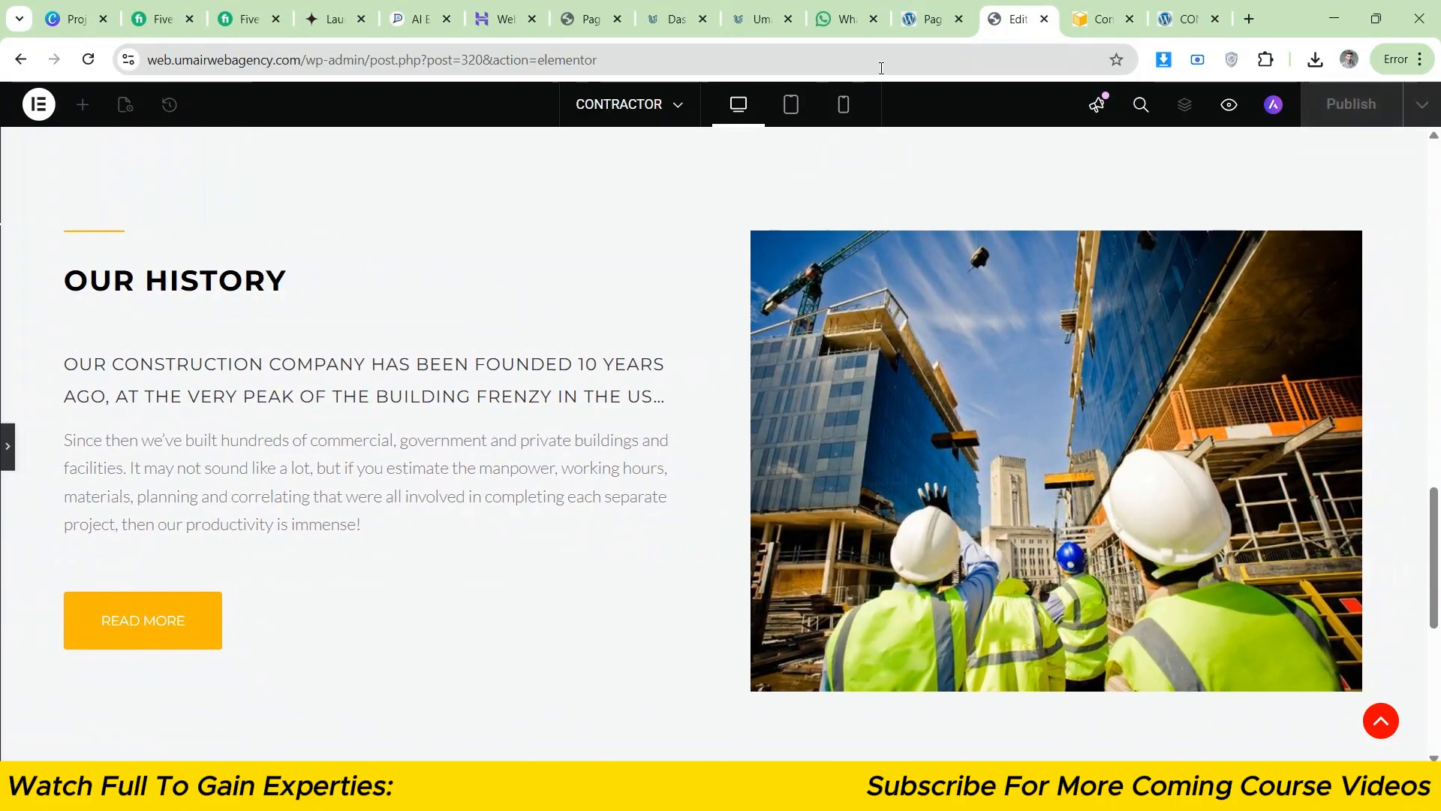
- Compare the Our History image's size and placement with the reference template page
click(1073, 9)
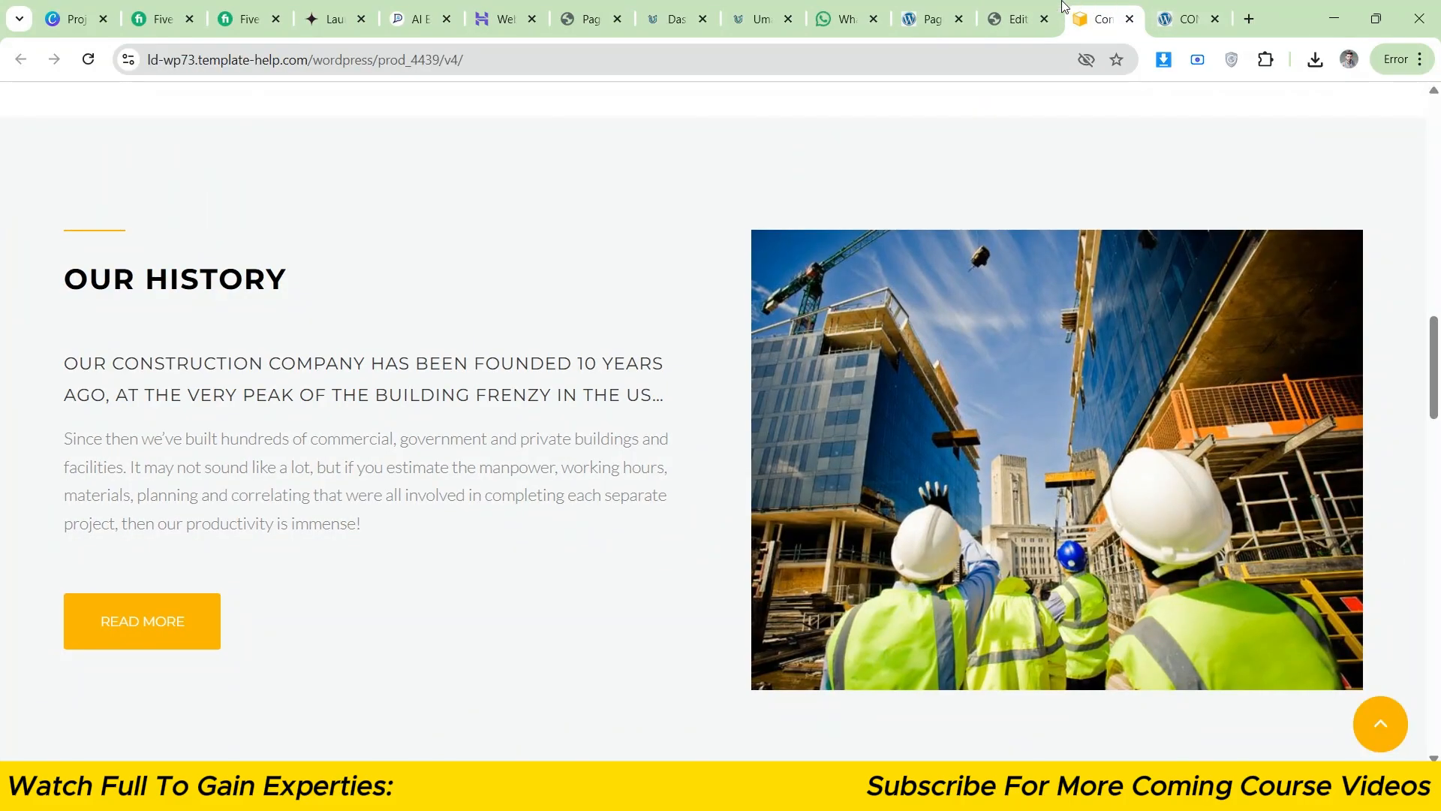
click(1062, 4)
click(1070, 4)
click(1048, 6)
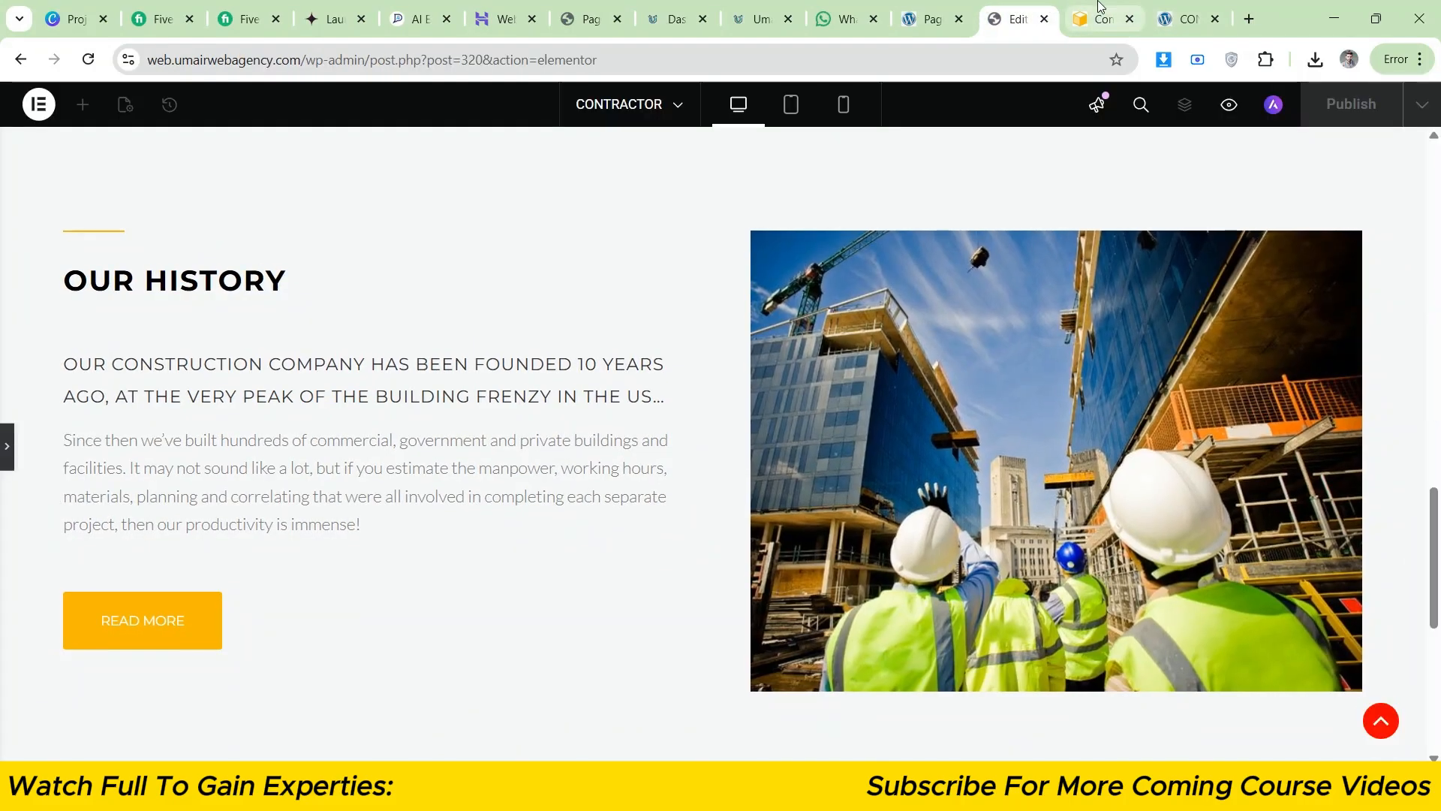
click(1070, 6)
click(1048, 6)
click(1070, 6)
click(1043, 6)
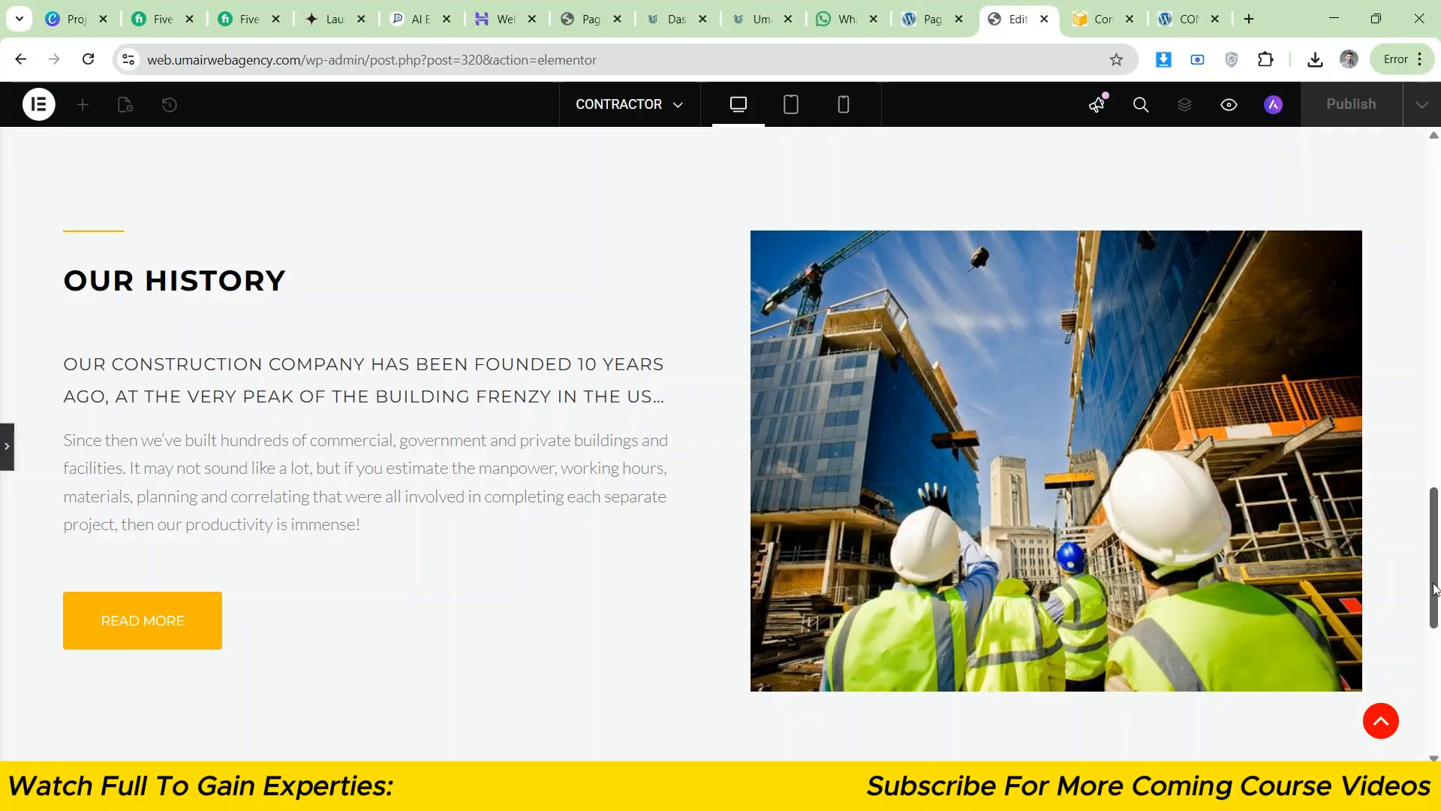
- Compare the empty space below the Our History content with that on the reference template page
drag(1434, 588, 1421, 609)
scroll(1406, 618, down, 2)
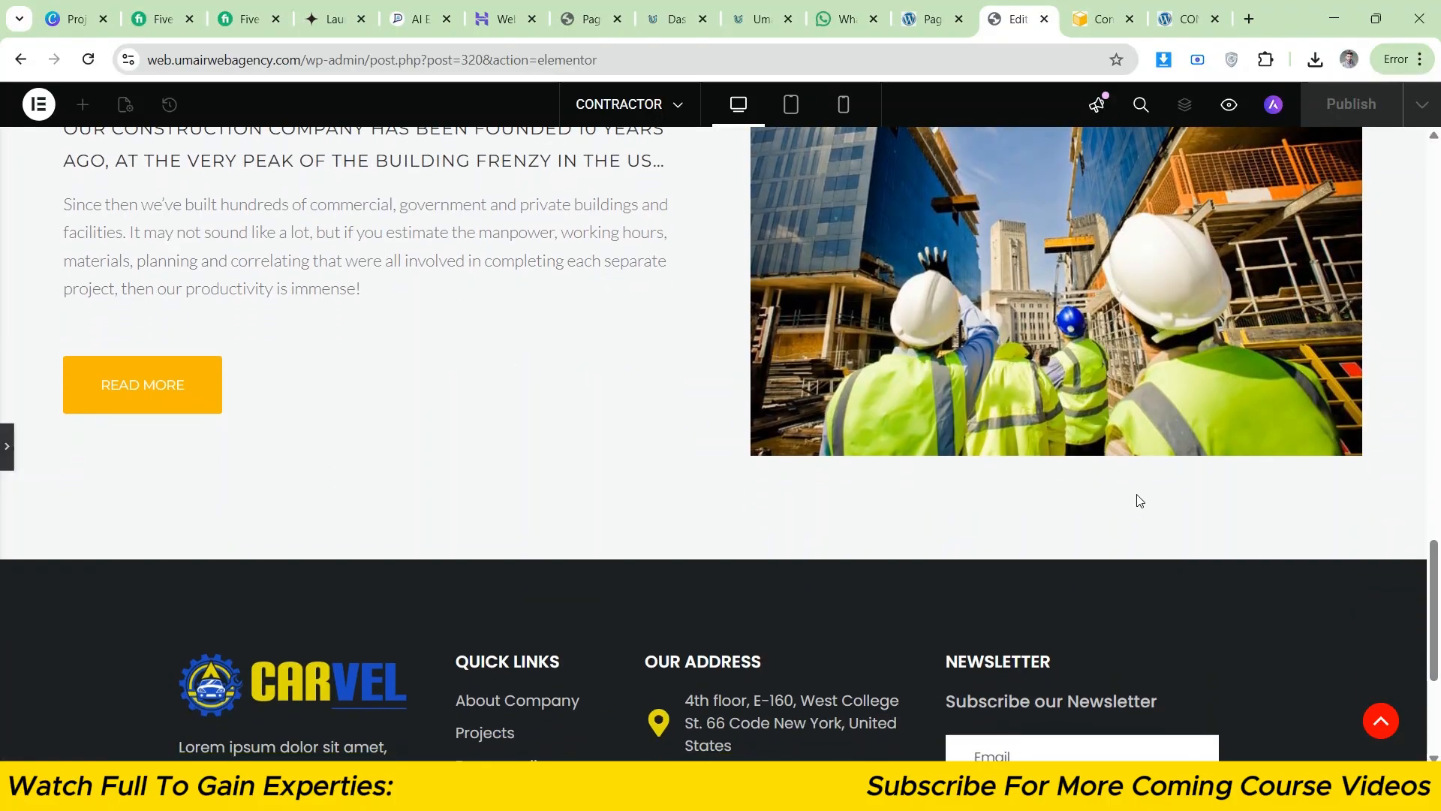
click(1094, 6)
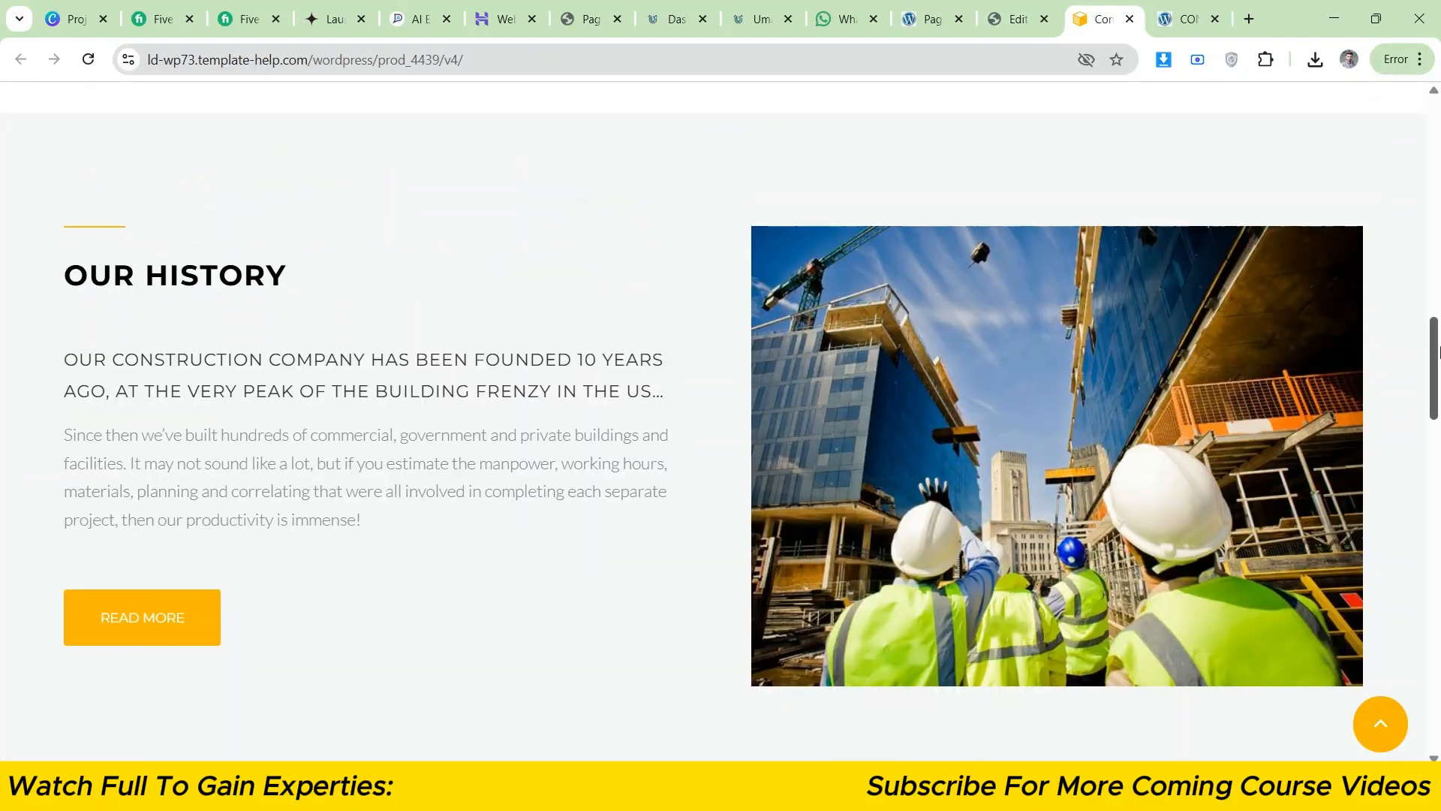
drag(1434, 340, 1436, 371)
click(1019, 11)
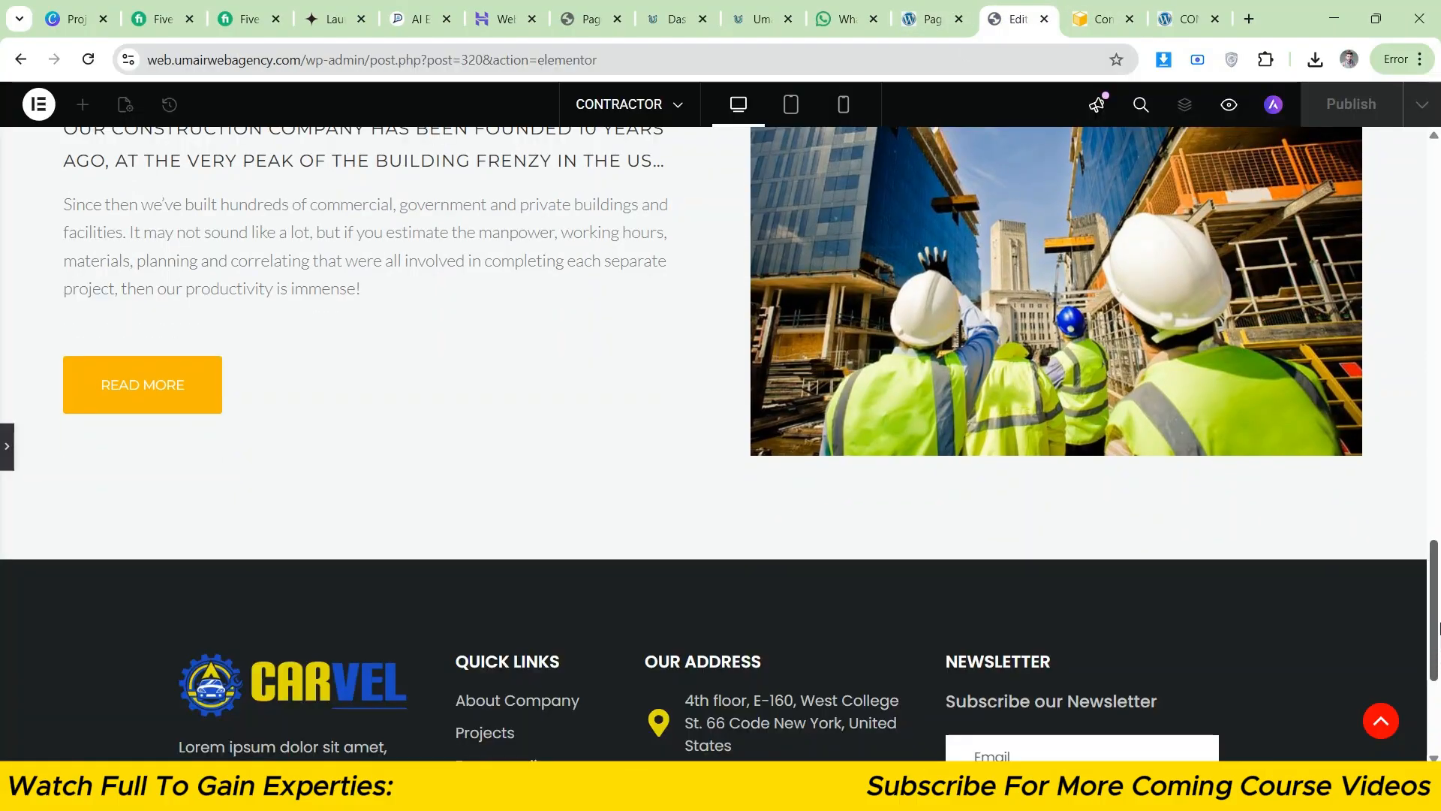
scroll(1330, 433, up, 1)
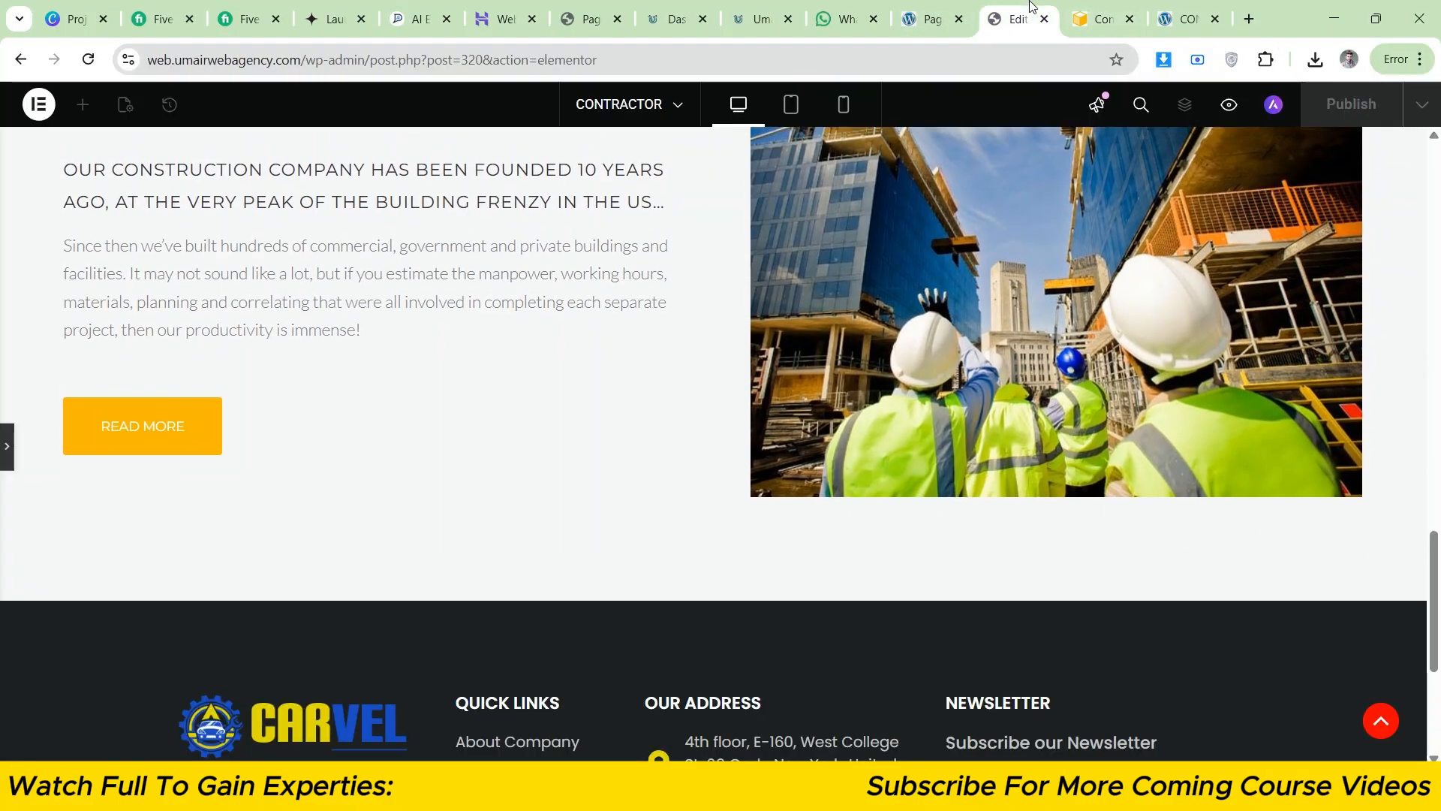
click(1070, 7)
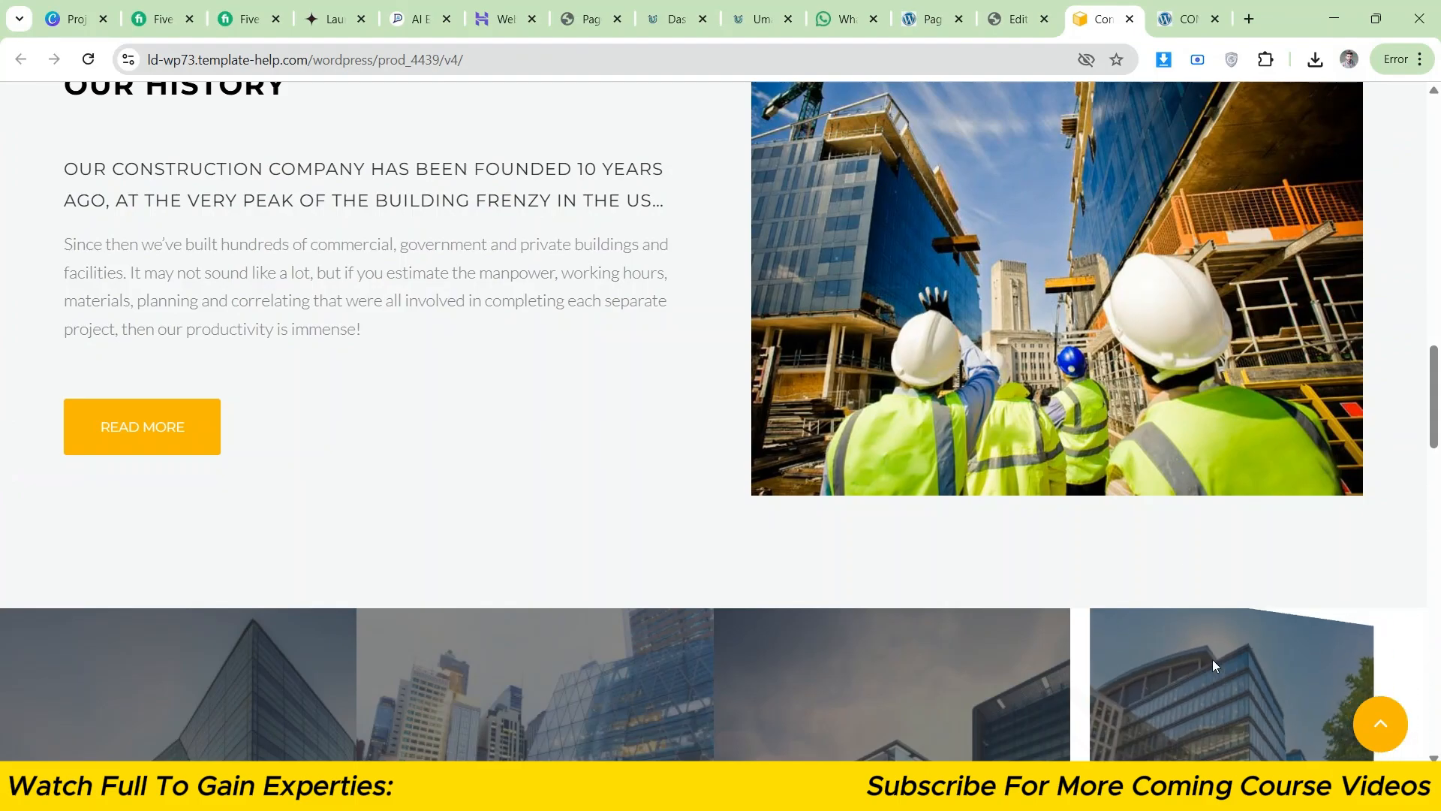
click(1006, 7)
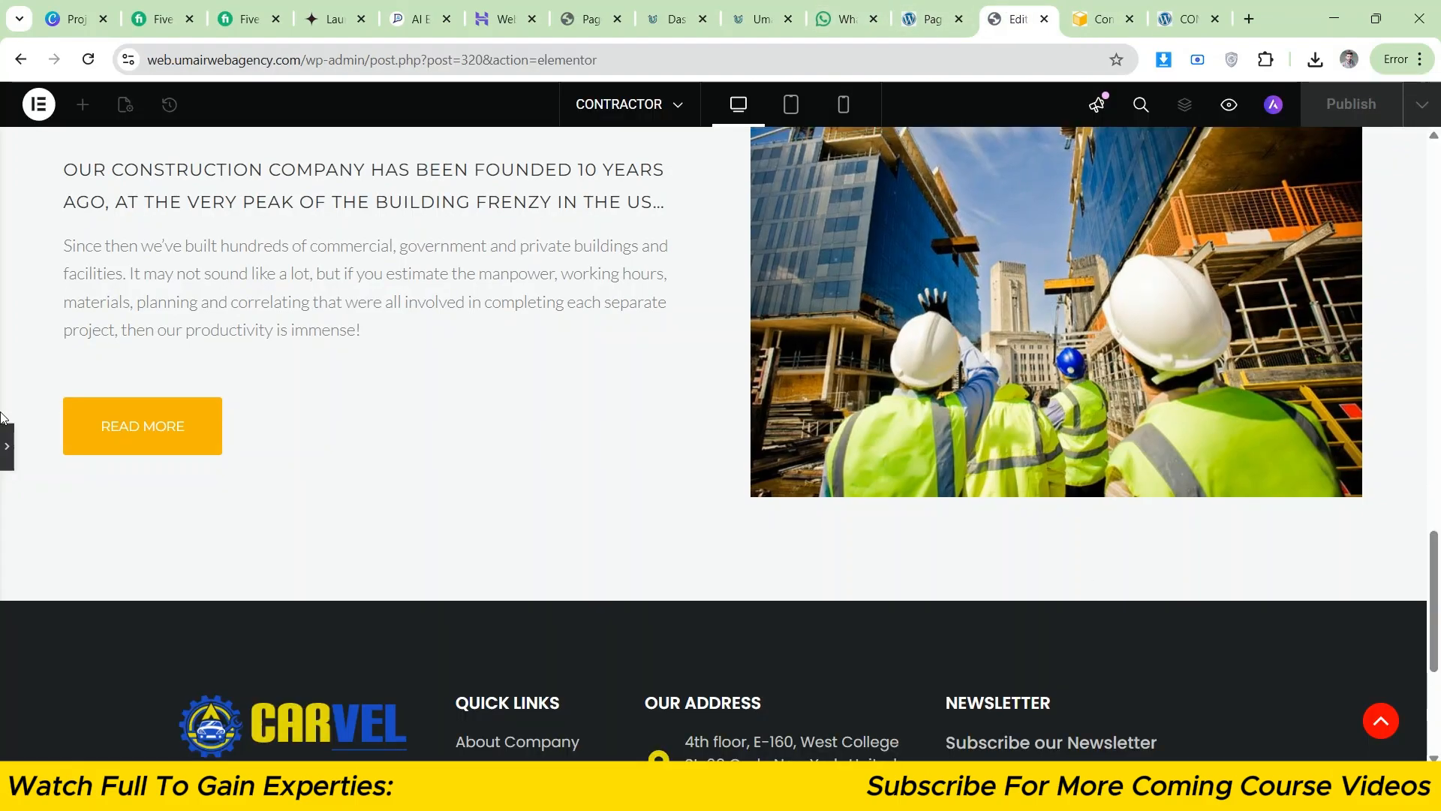
- Set the Our History section's bottom padding to 100 px and check the spacing against the reference template
click(6, 446)
click(826, 226)
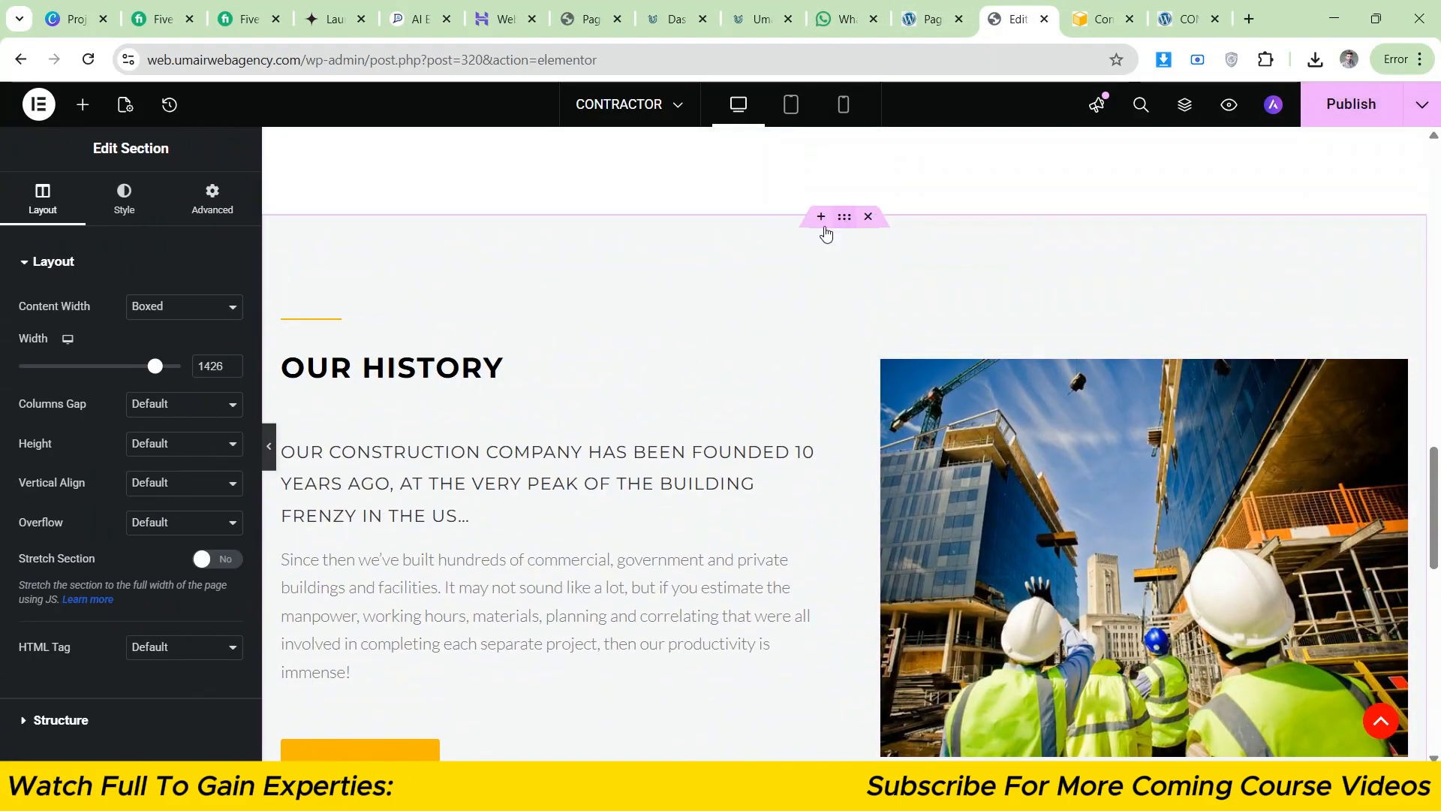
click(188, 201)
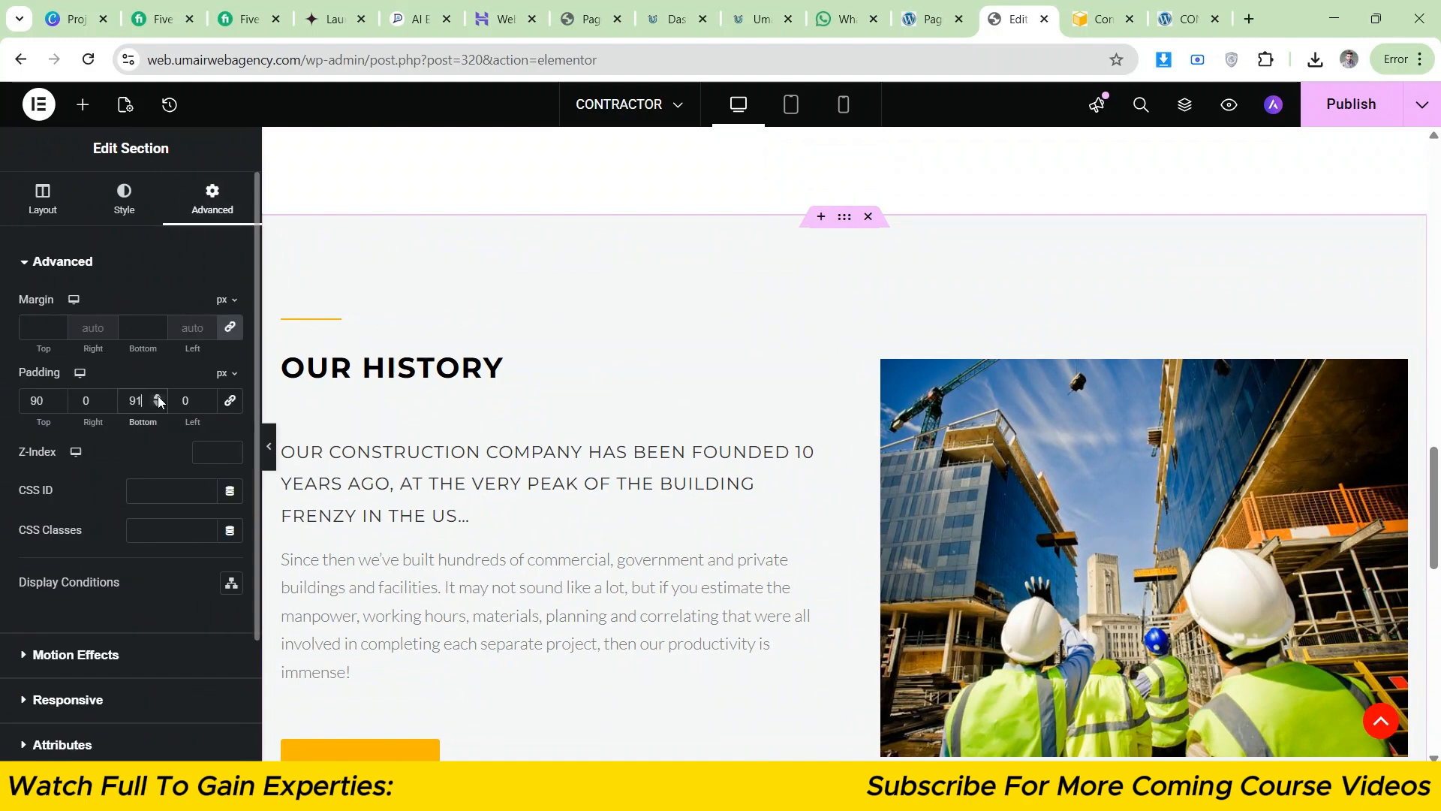
click(269, 446)
scroll(1437, 546, down, 2)
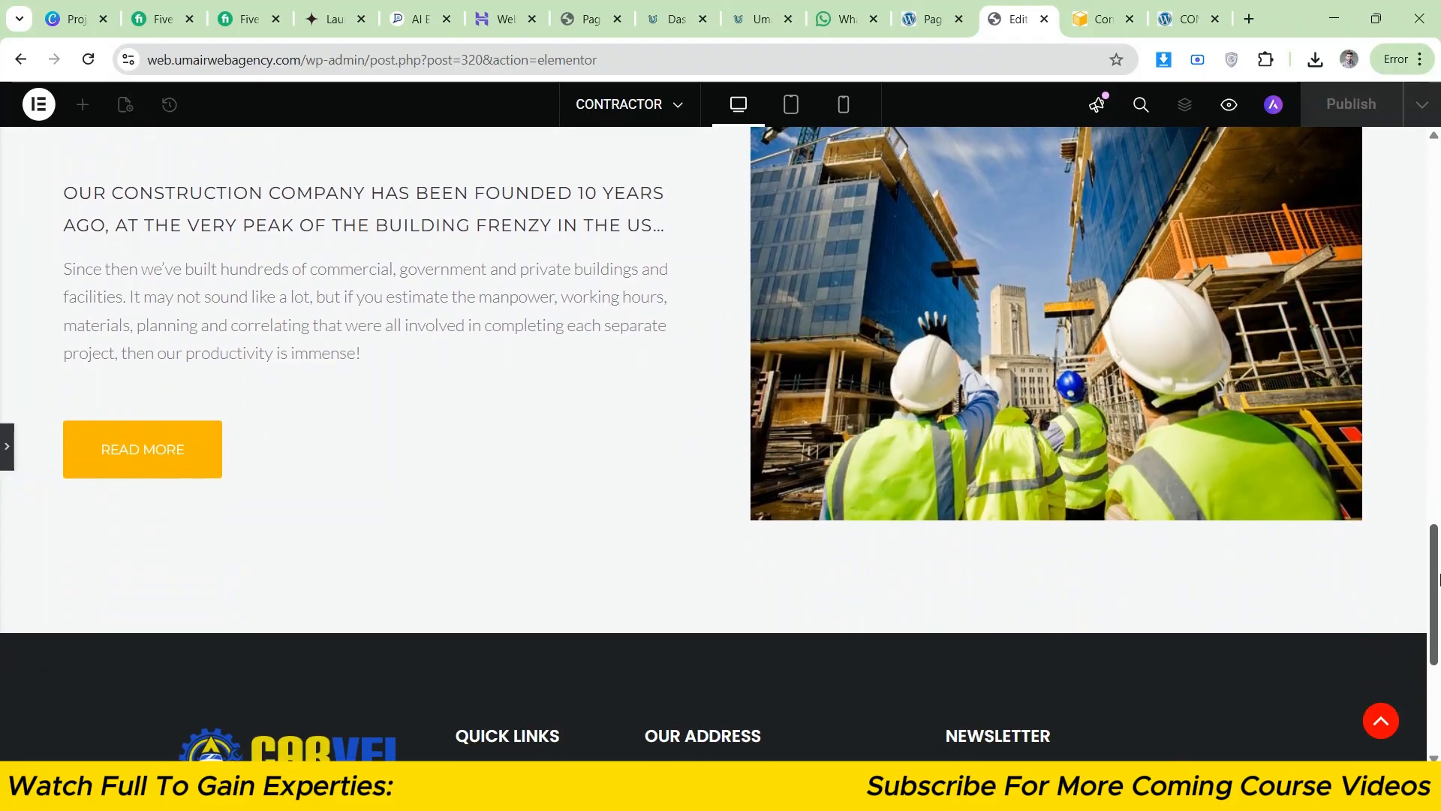
click(1108, 6)
click(1017, 19)
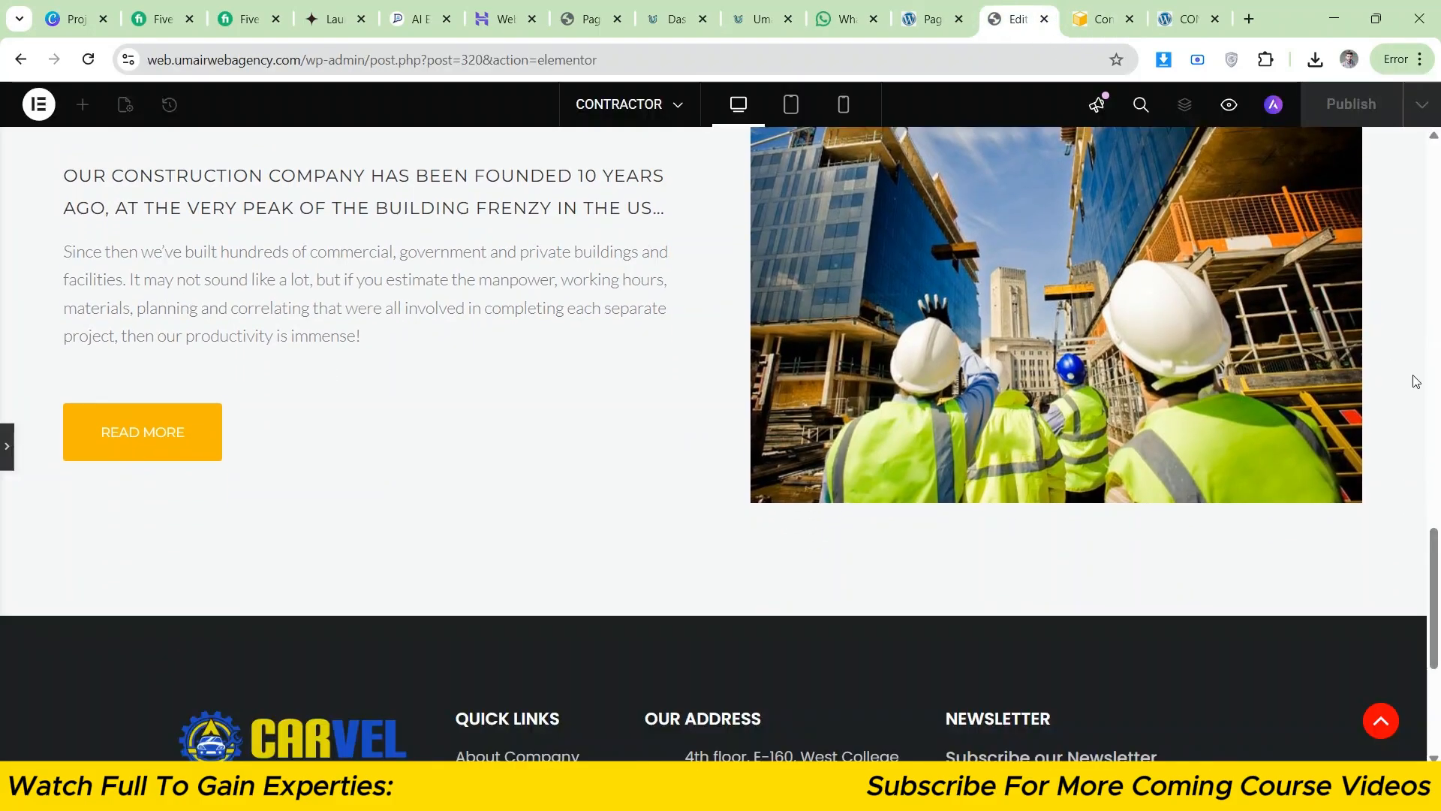
click(1098, 9)
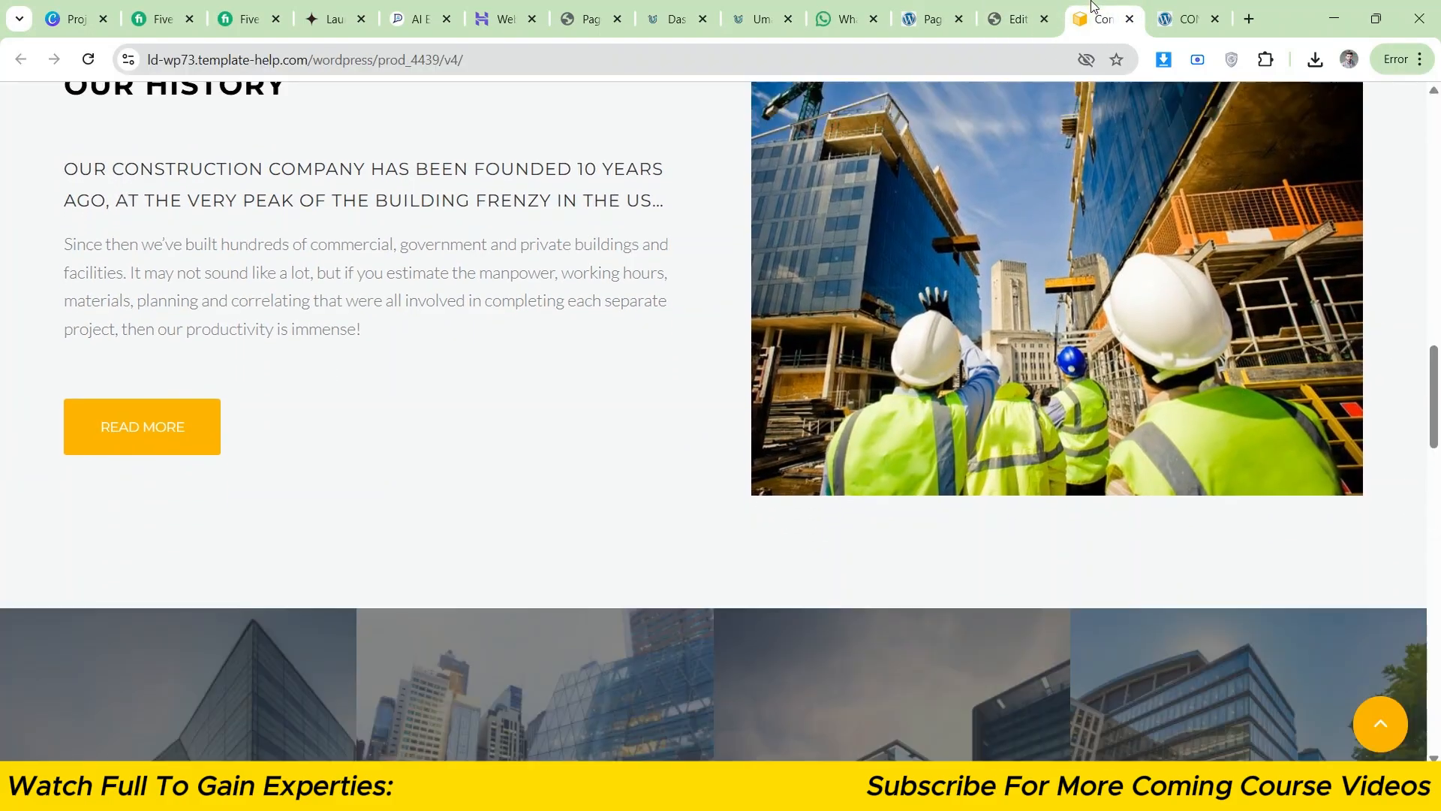
click(1055, 9)
click(1081, 9)
click(1029, 15)
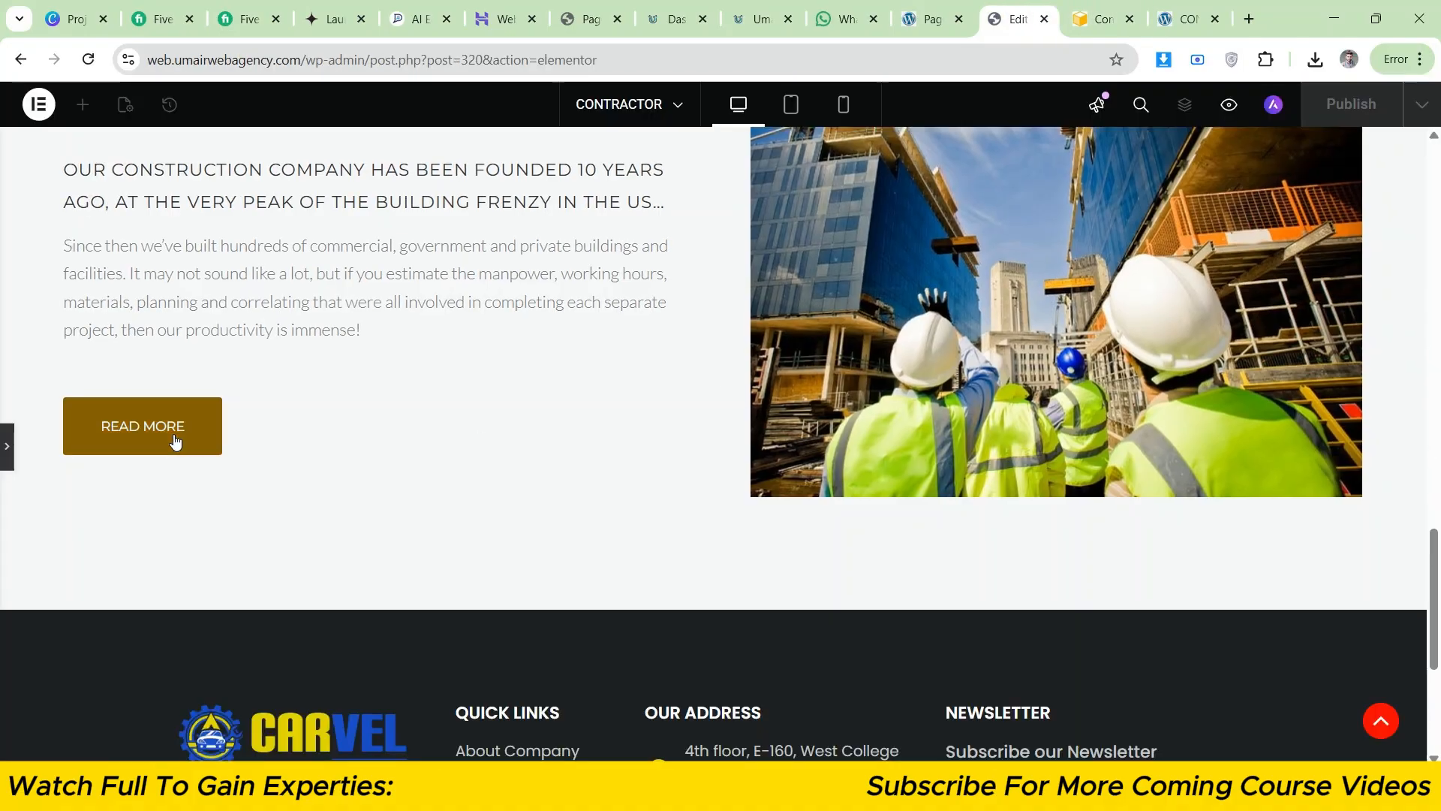
- Publish the page changes and reload the reference template to view the Our History image's entrance animation
click(6, 446)
scroll(981, 444, up, 5)
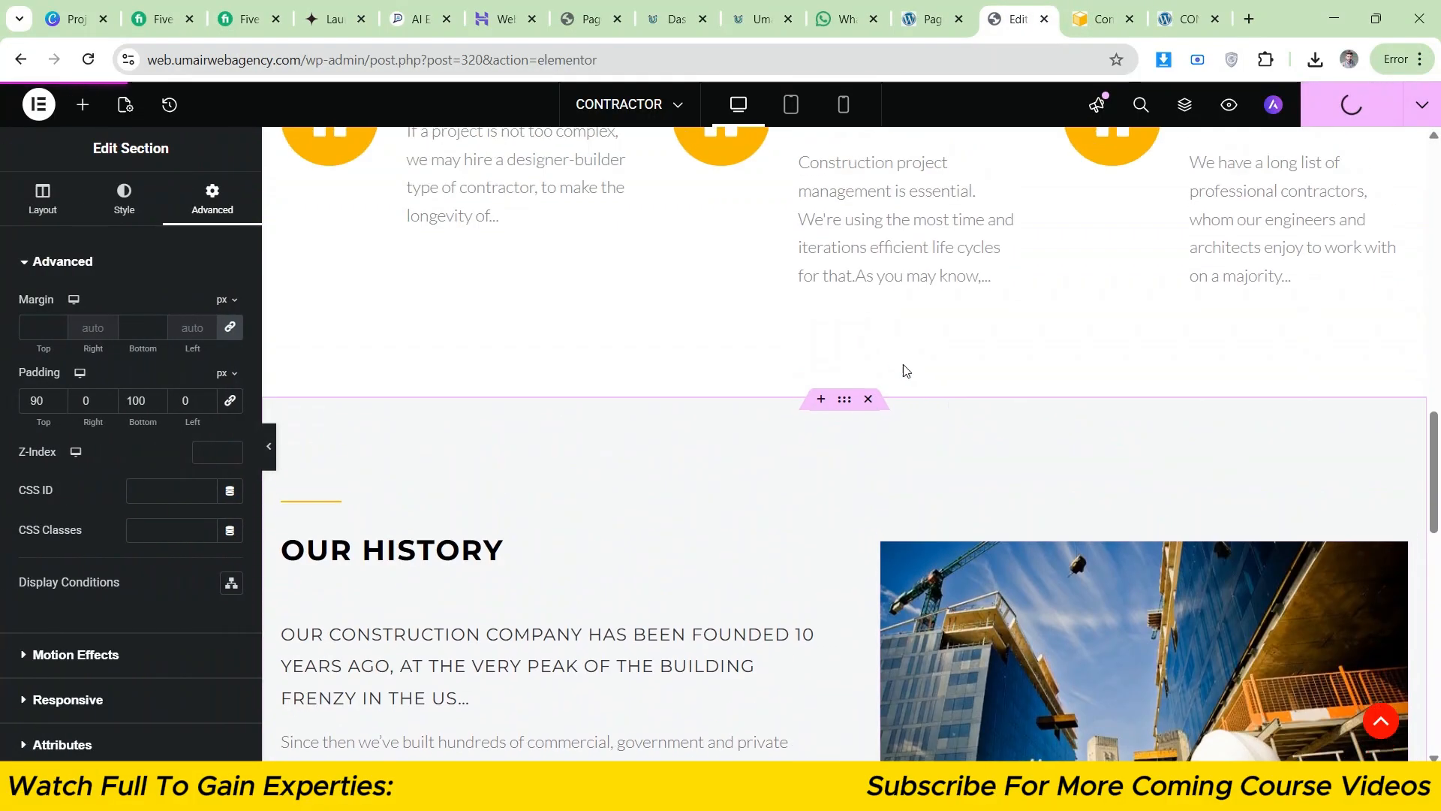
scroll(904, 368, down, 2)
click(1090, 9)
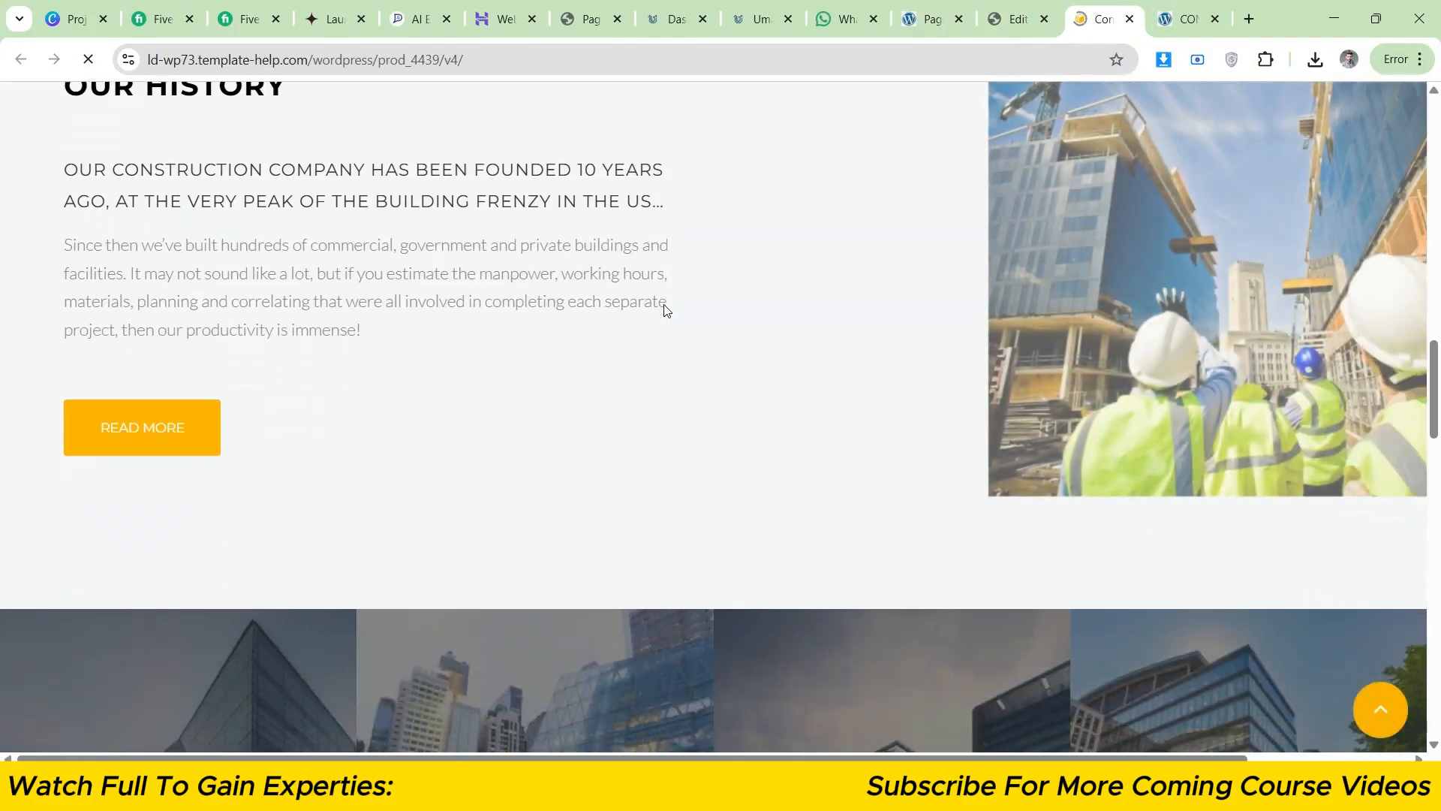
click(997, 9)
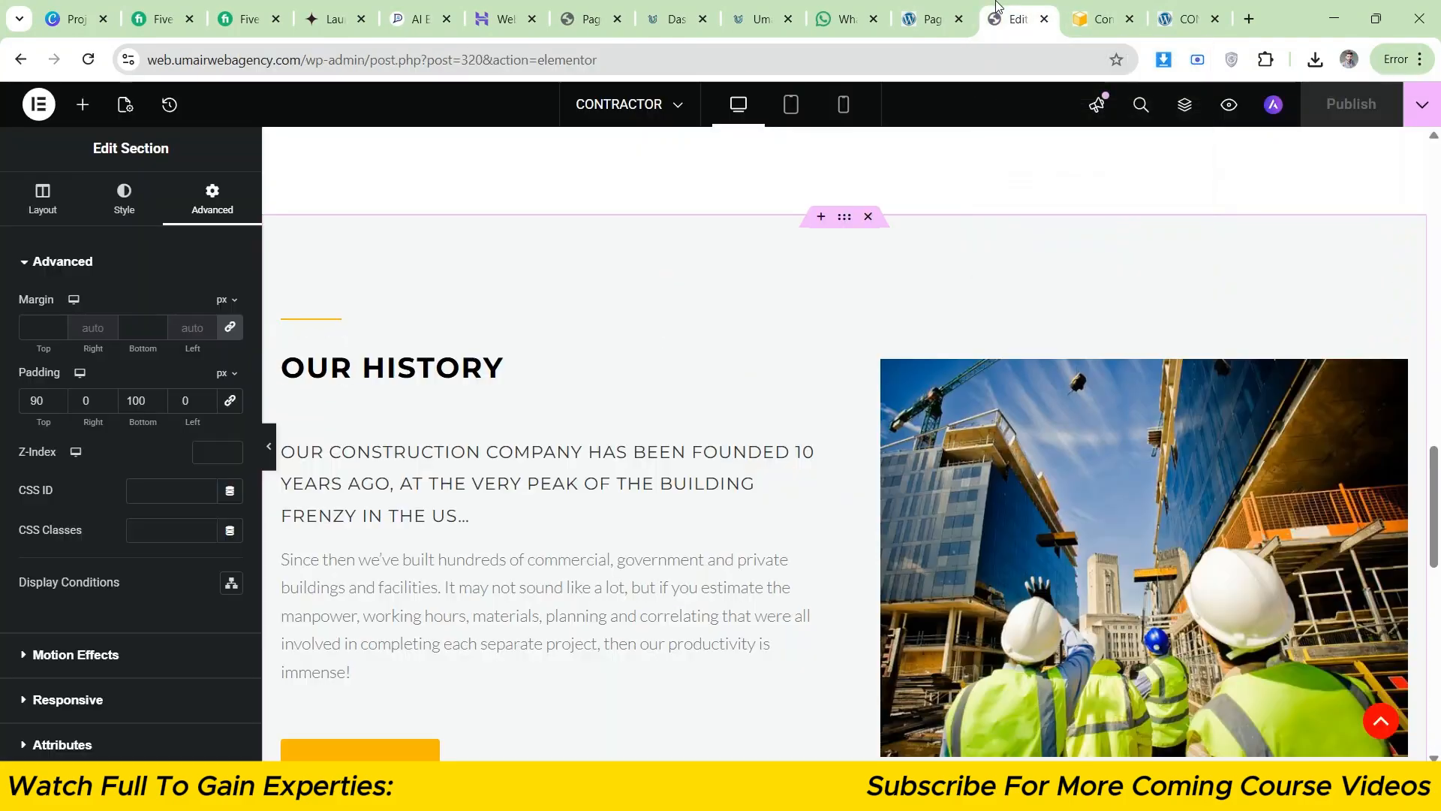
- Set the Our History image's entrance animation to Slide In Right and publish the page
click(1018, 485)
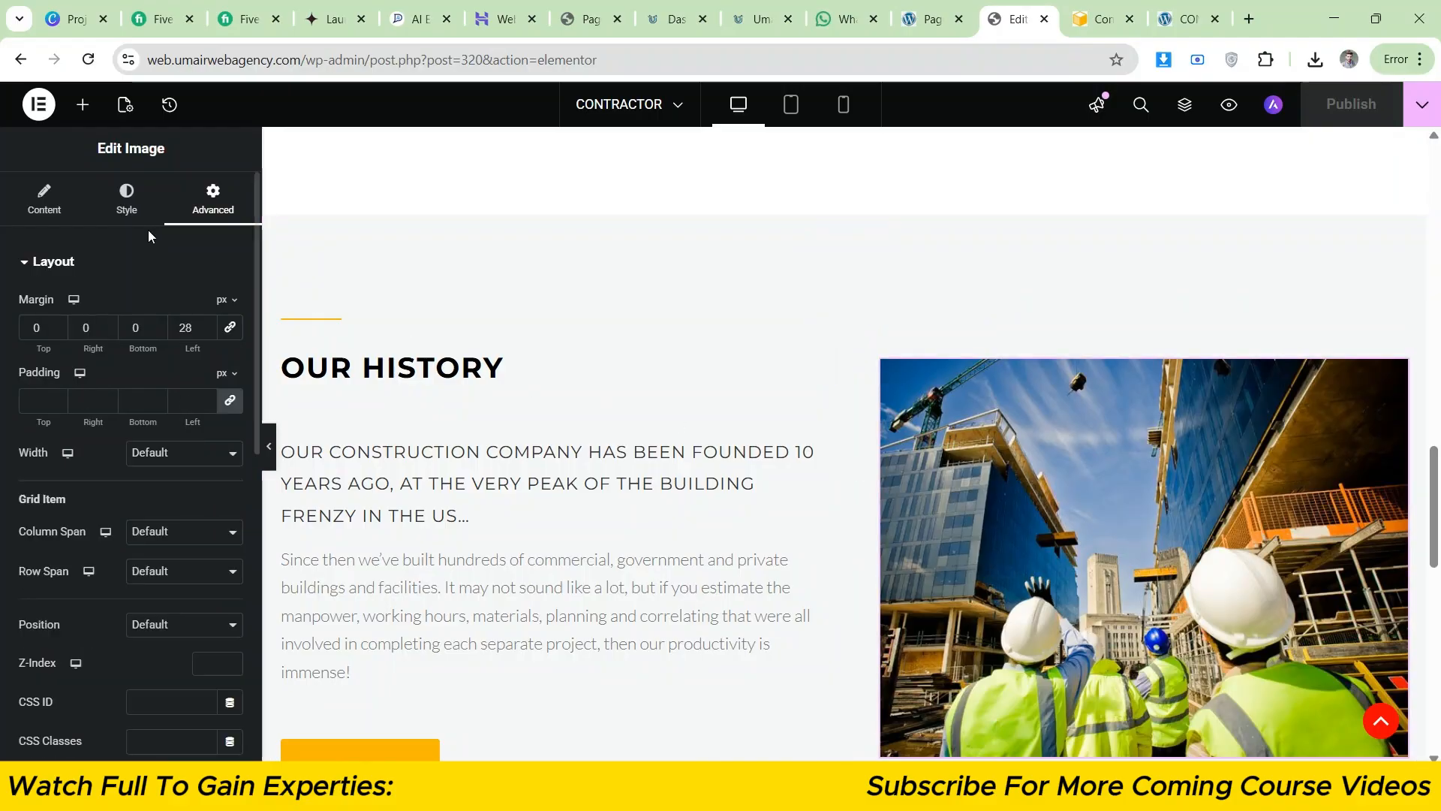
click(60, 262)
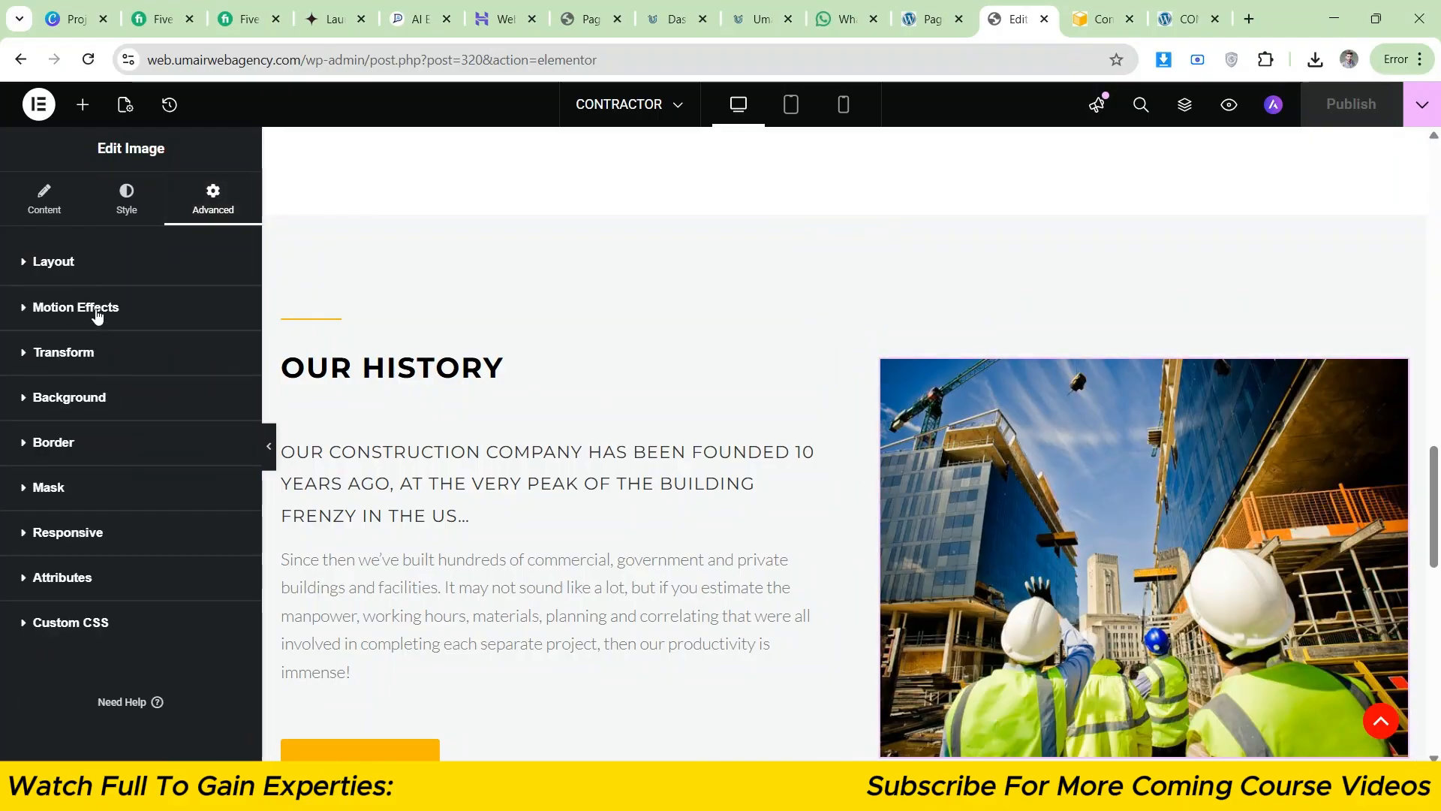
click(97, 309)
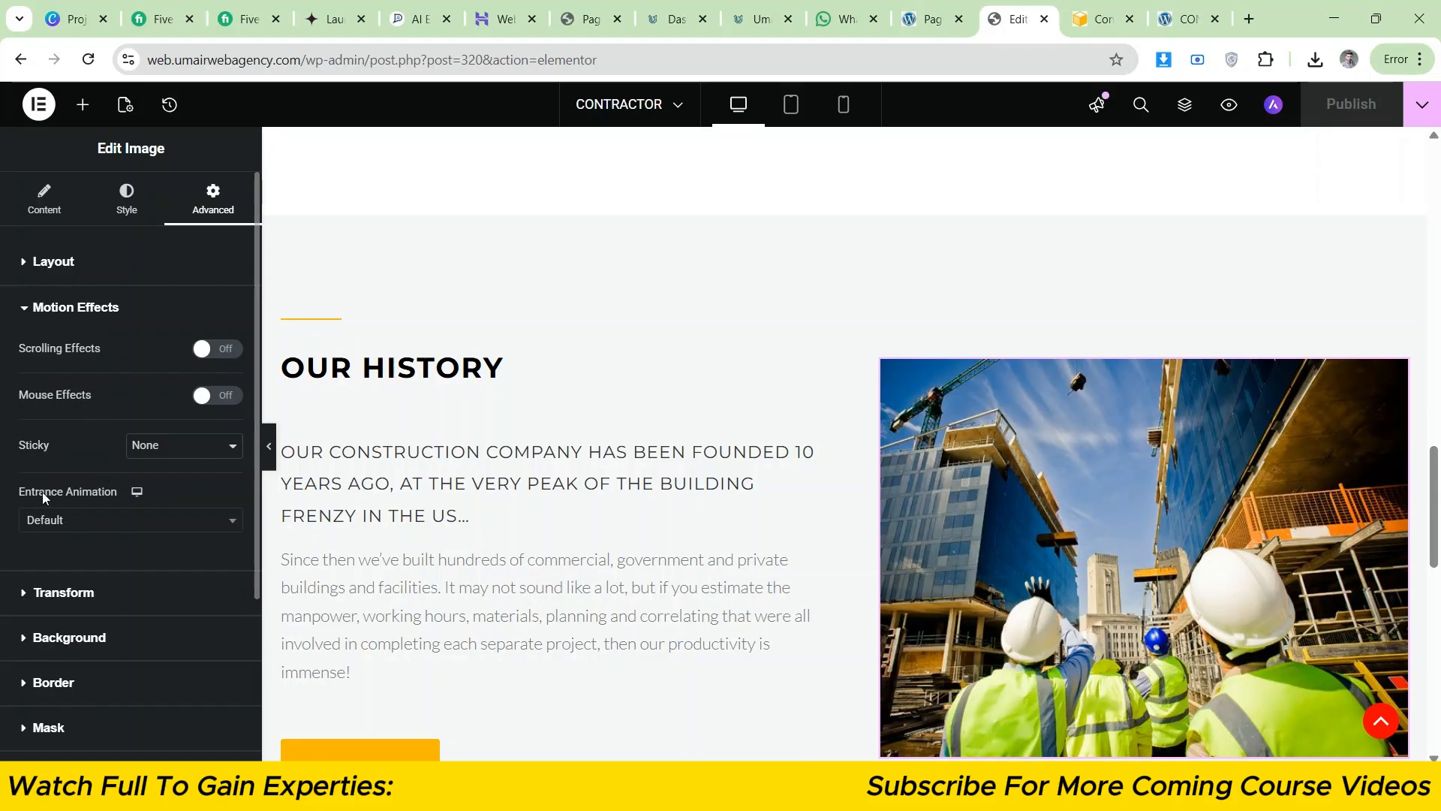
click(78, 523)
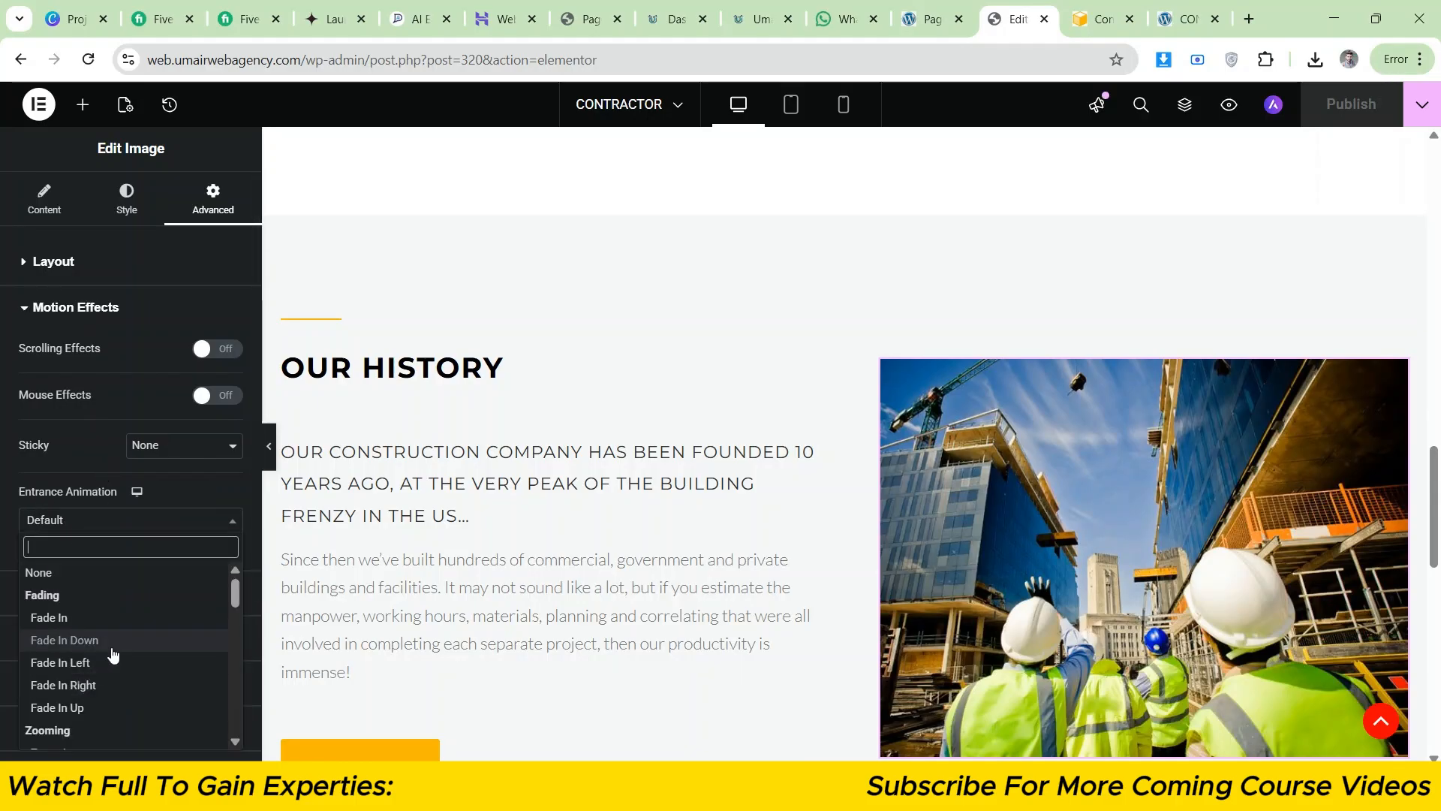
scroll(114, 661, down, 2)
scroll(112, 656, up, 2)
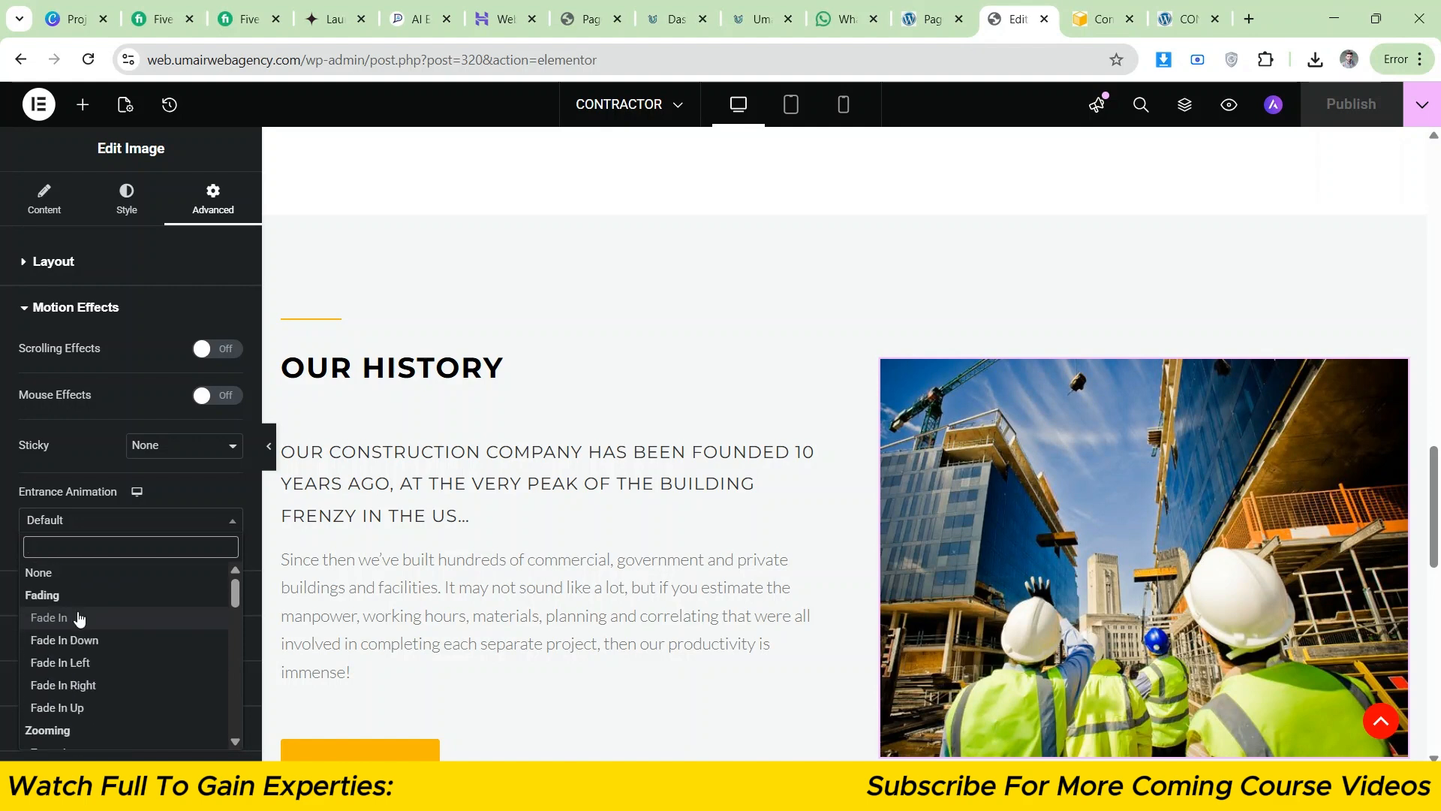
scroll(82, 623, down, 3)
scroll(90, 605, down, 3)
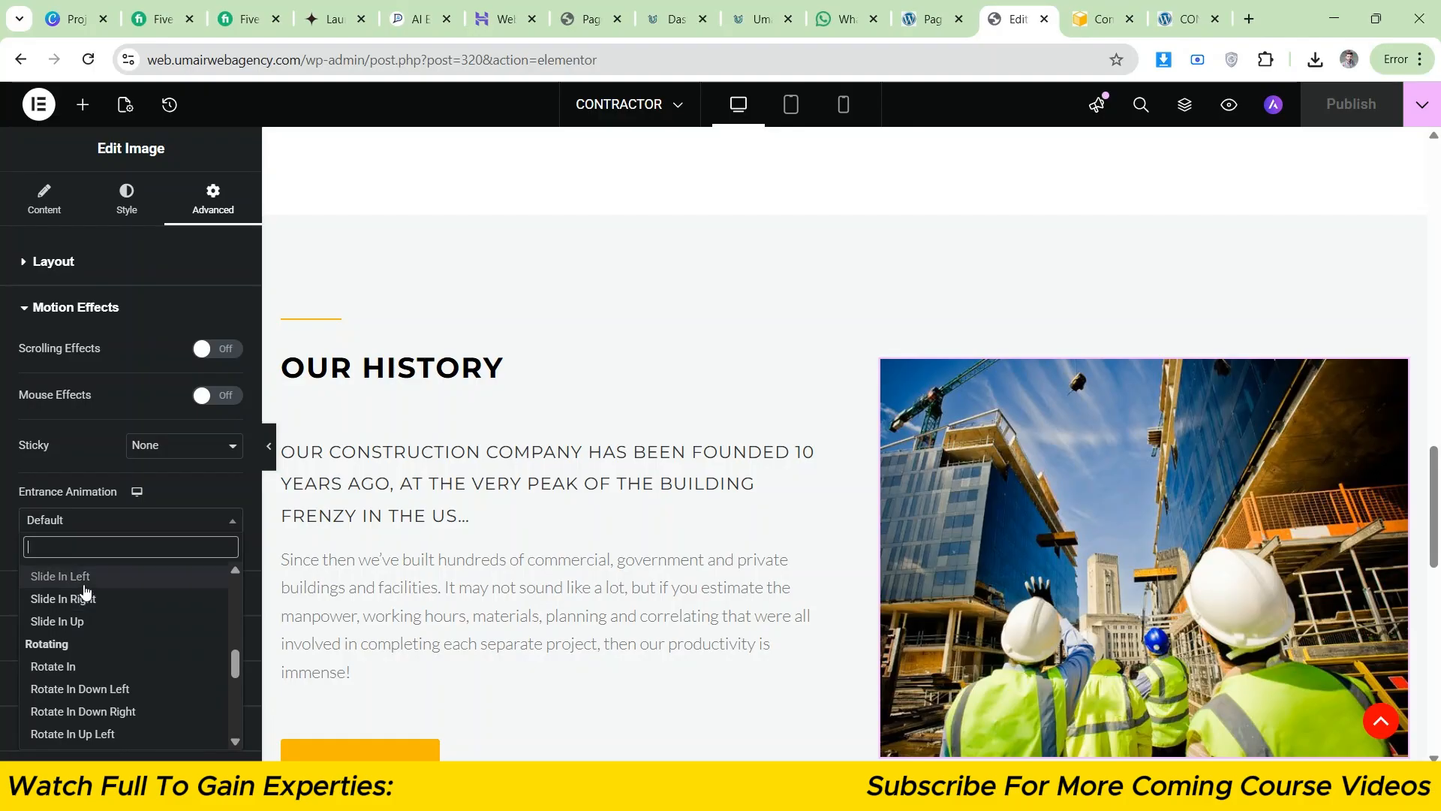
click(83, 581)
click(79, 520)
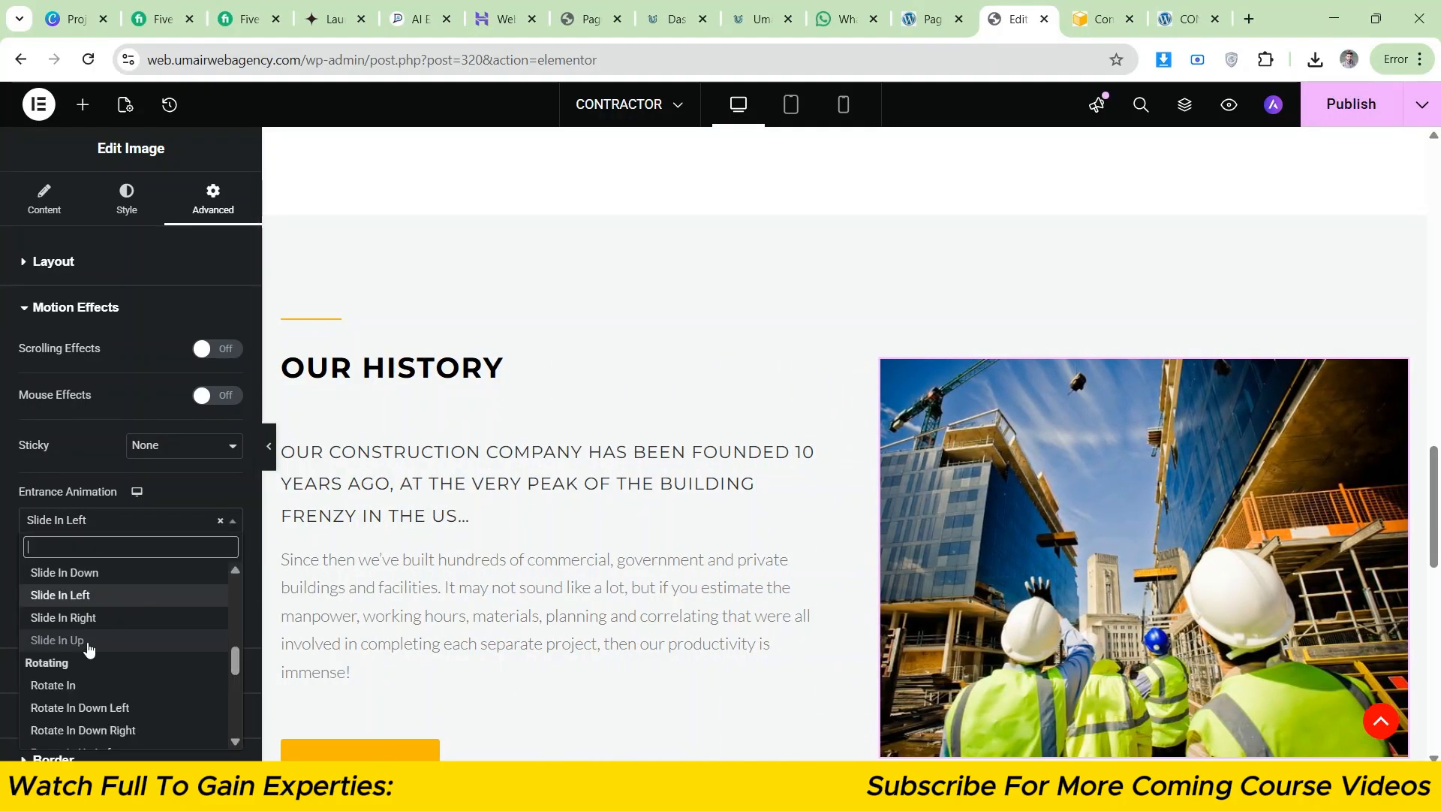
click(87, 617)
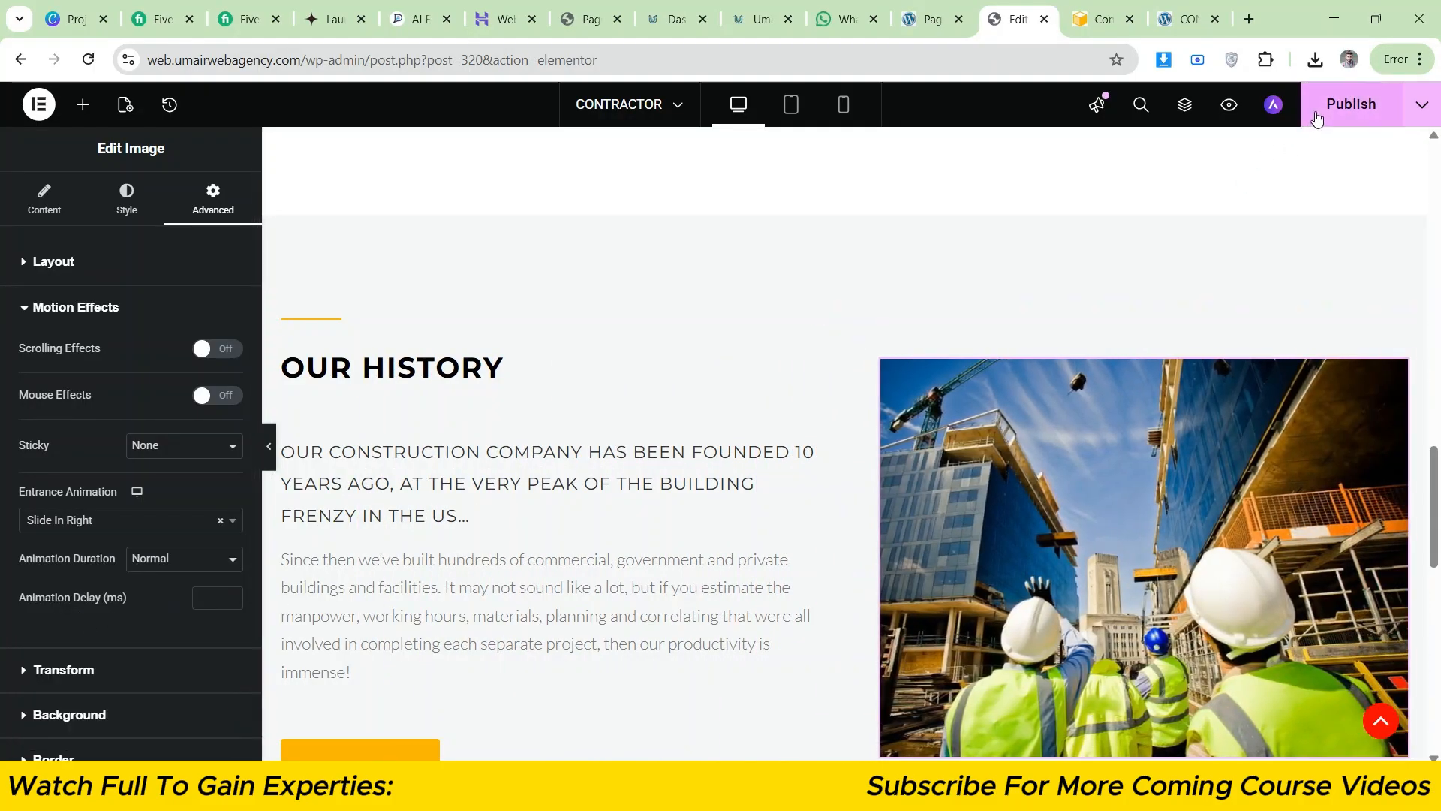
scroll(1167, 383, down, 3)
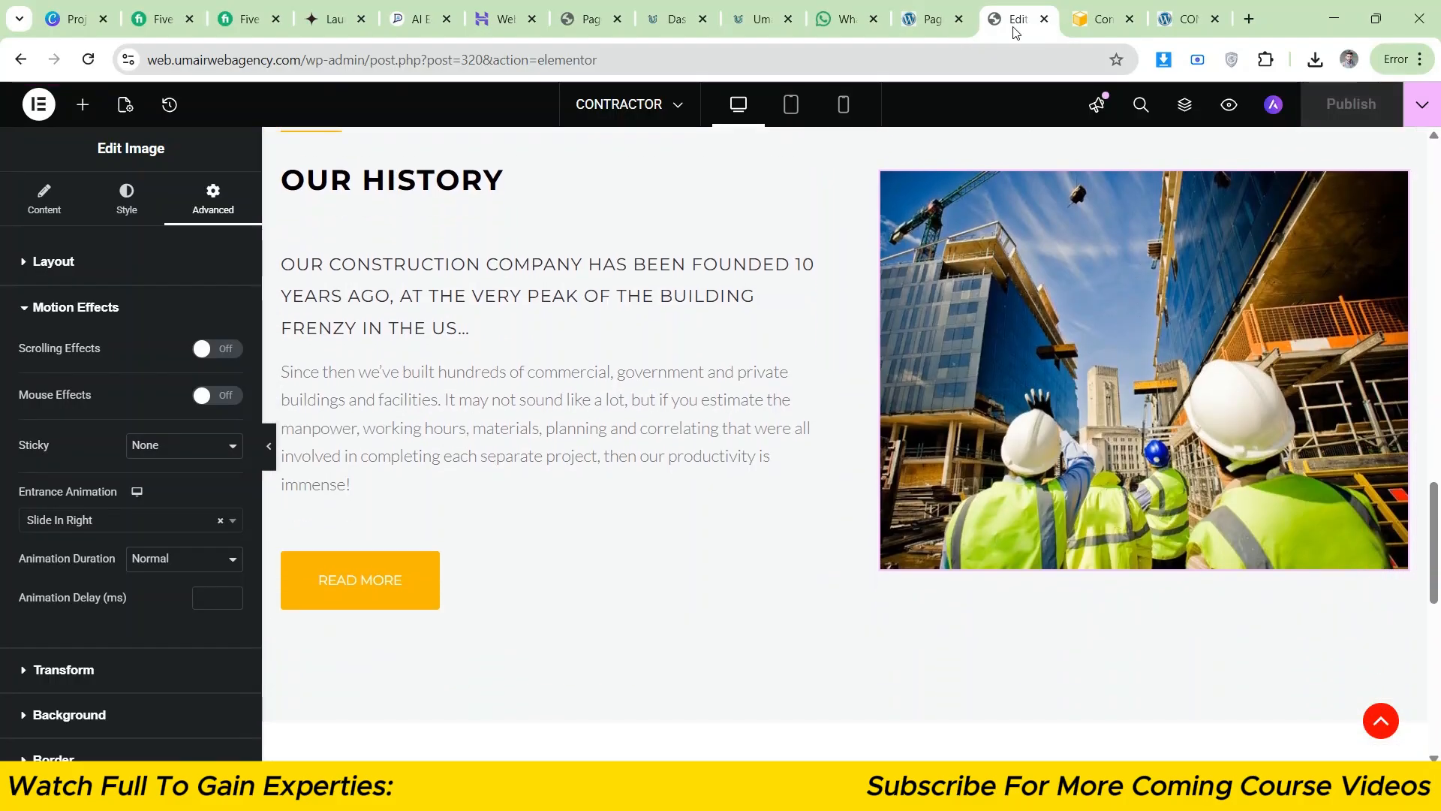
- Reload the live contractor page and check the Our History image's entrance animation
click(1183, 19)
scroll(93, 325, down, 15)
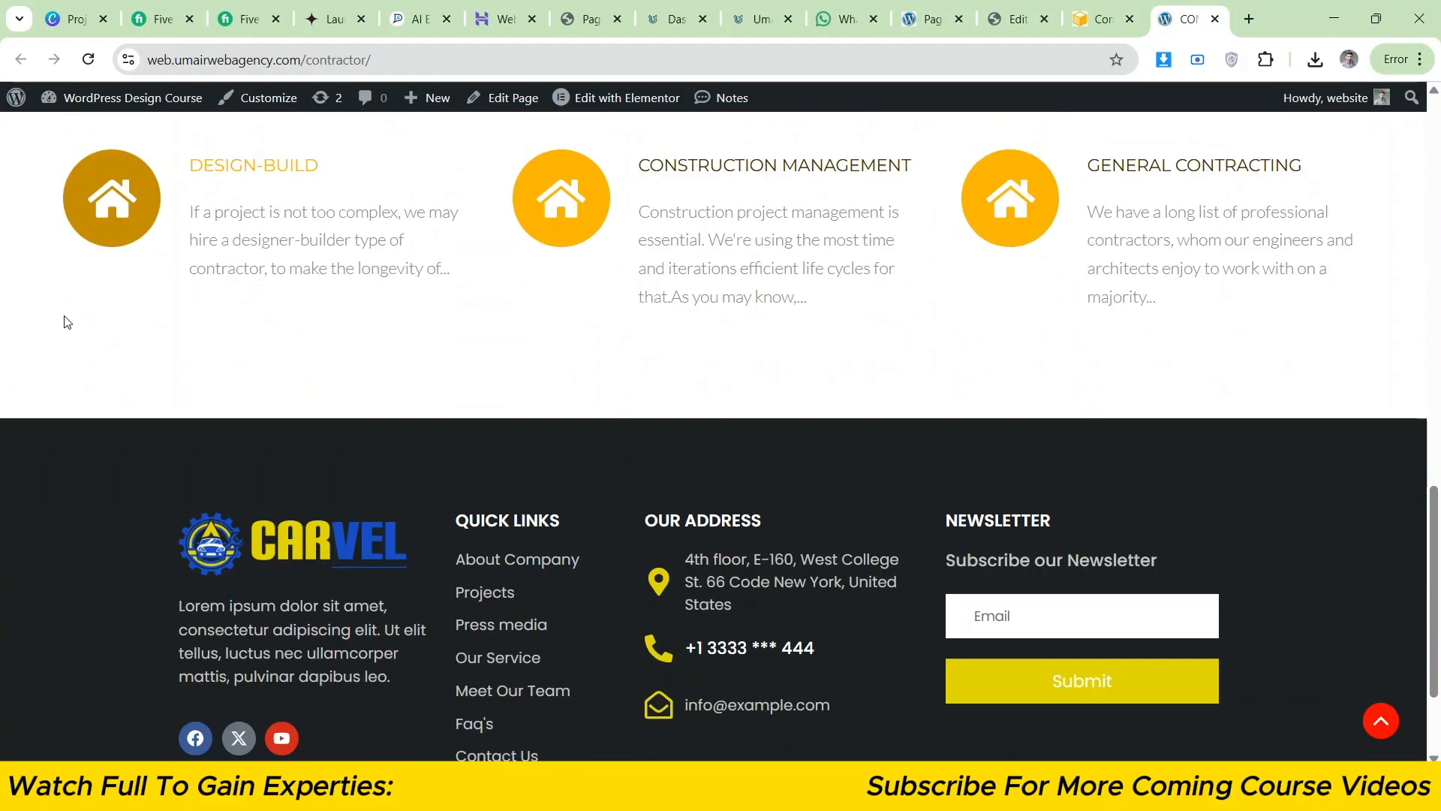
key(F5)
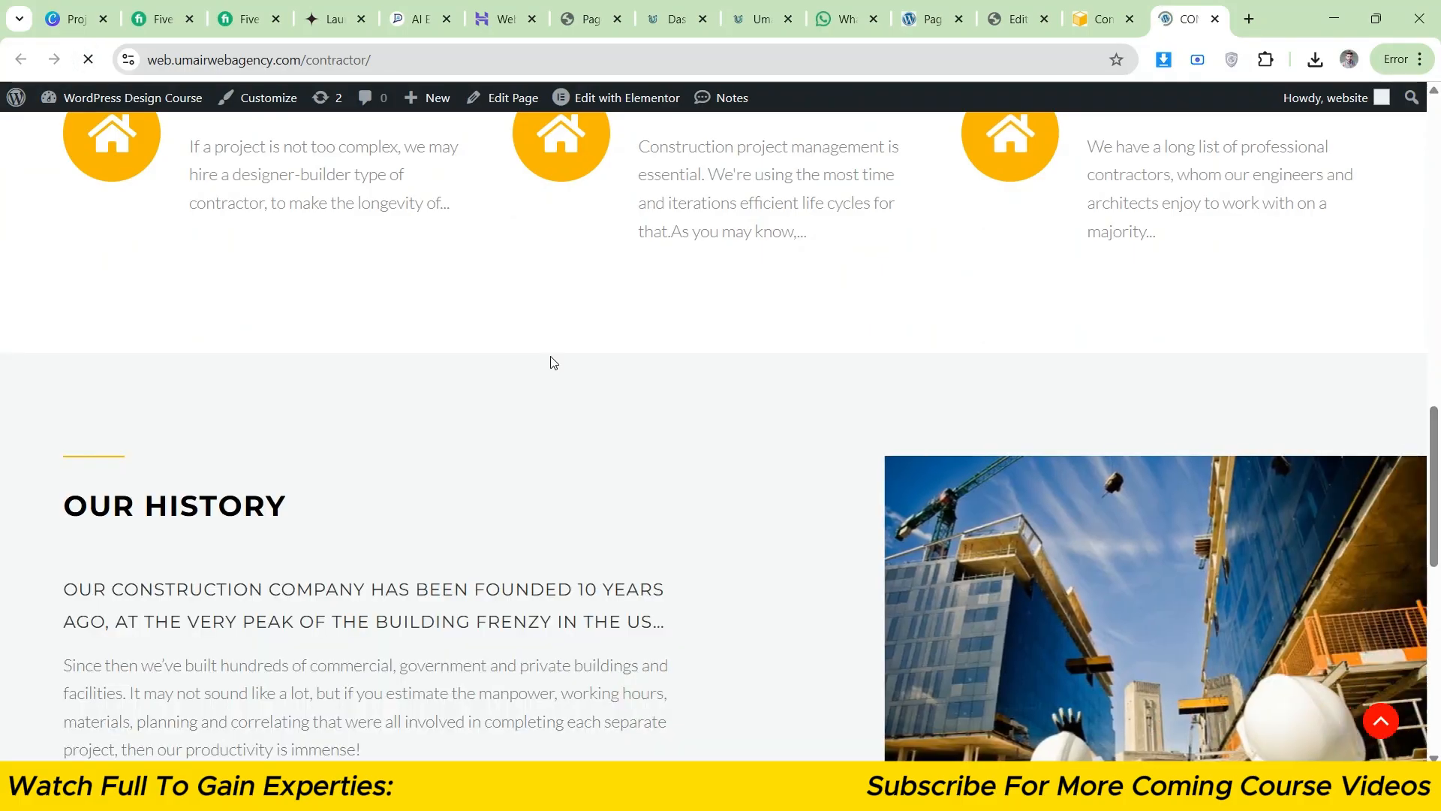
scroll(90, 356, up, 10)
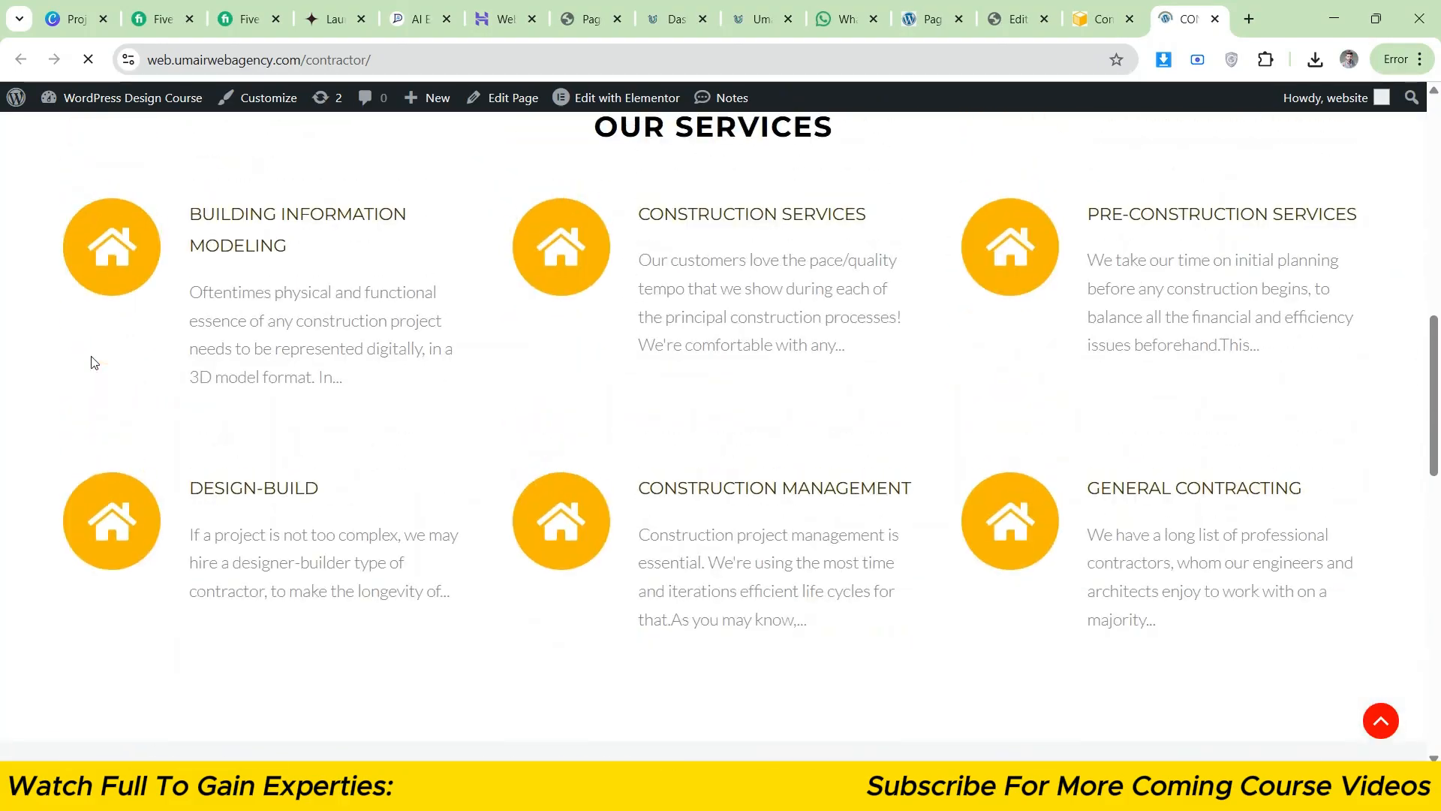
scroll(515, 250, down, 5)
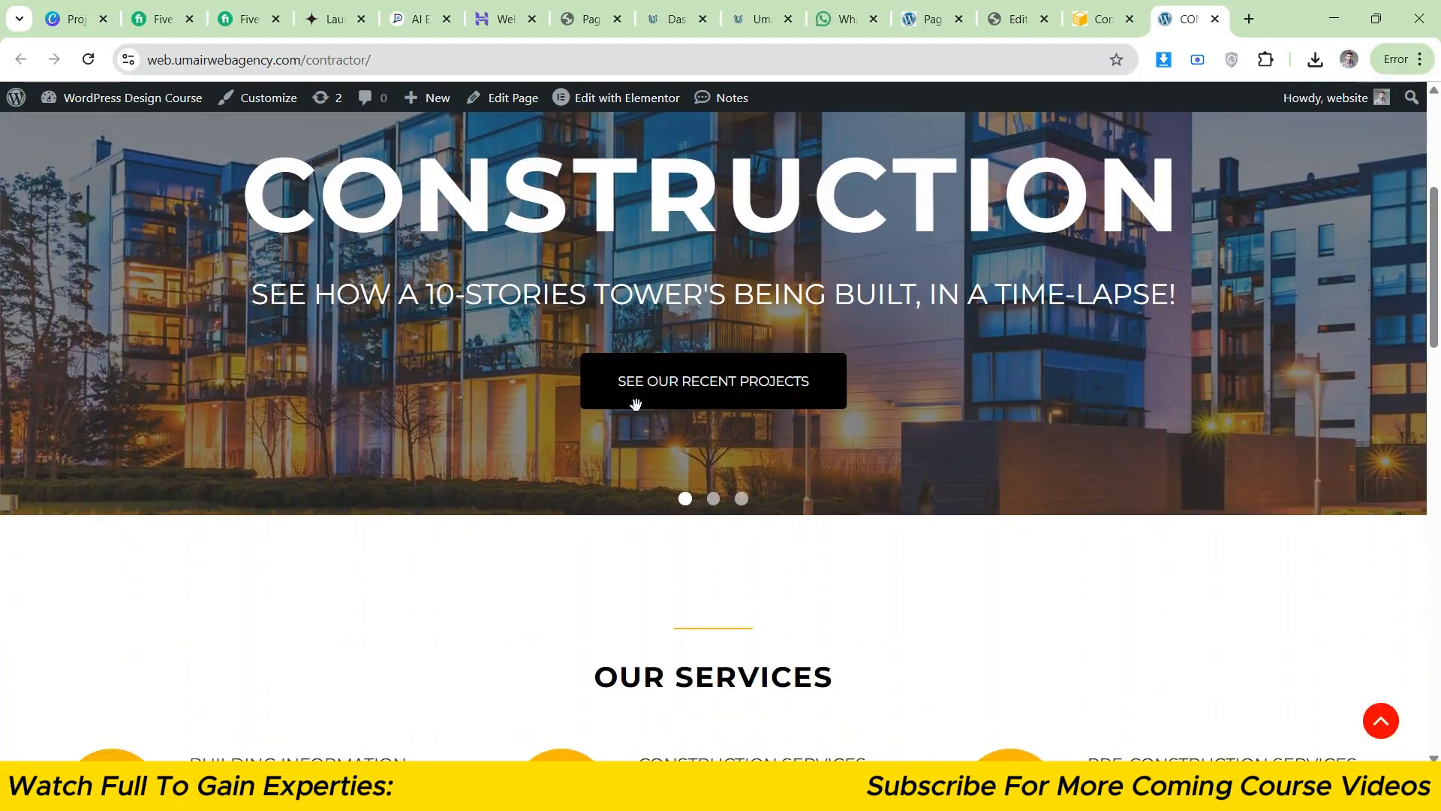
scroll(686, 479, down, 10)
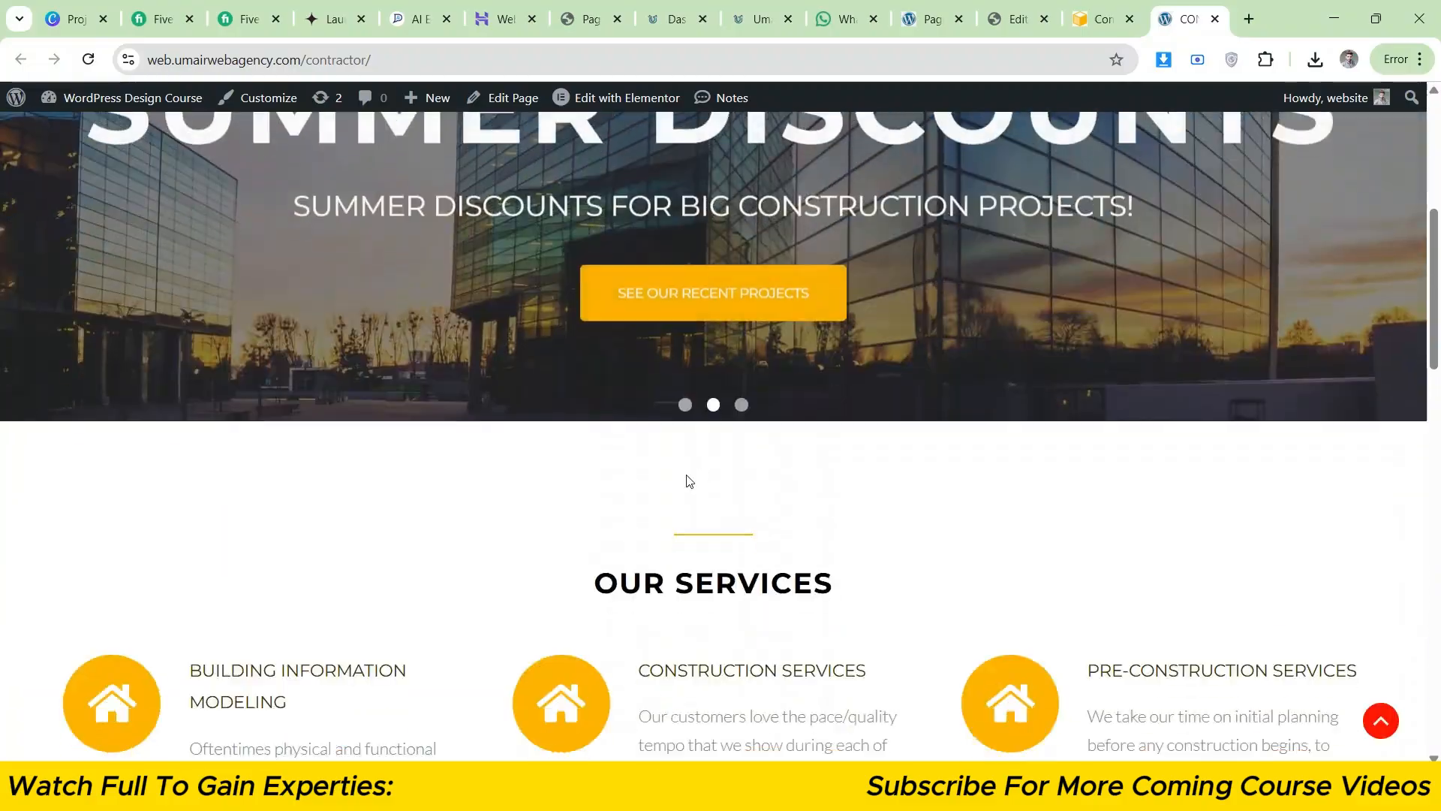
scroll(223, 271, down, 8)
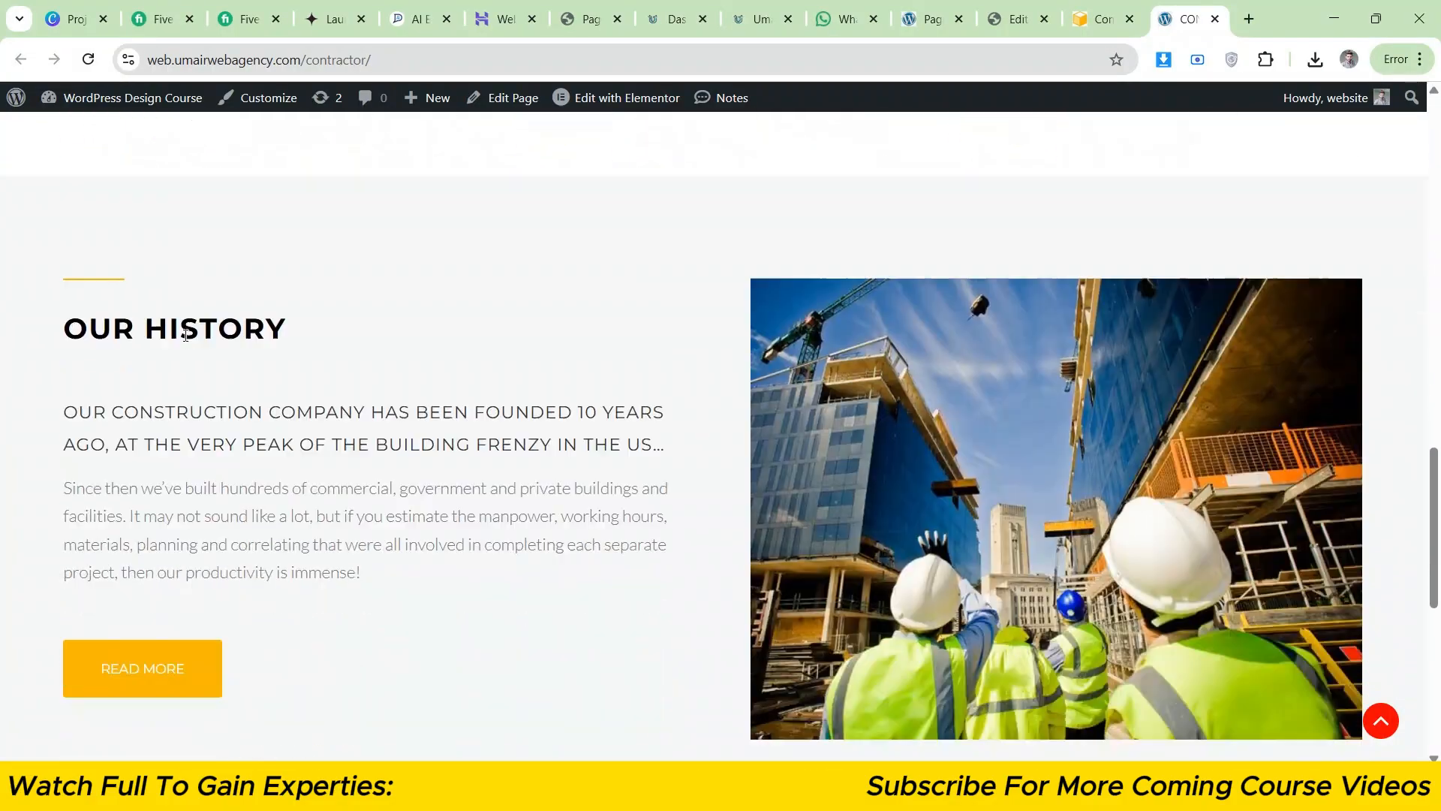
scroll(333, 372, down, 8)
scroll(300, 364, up, 15)
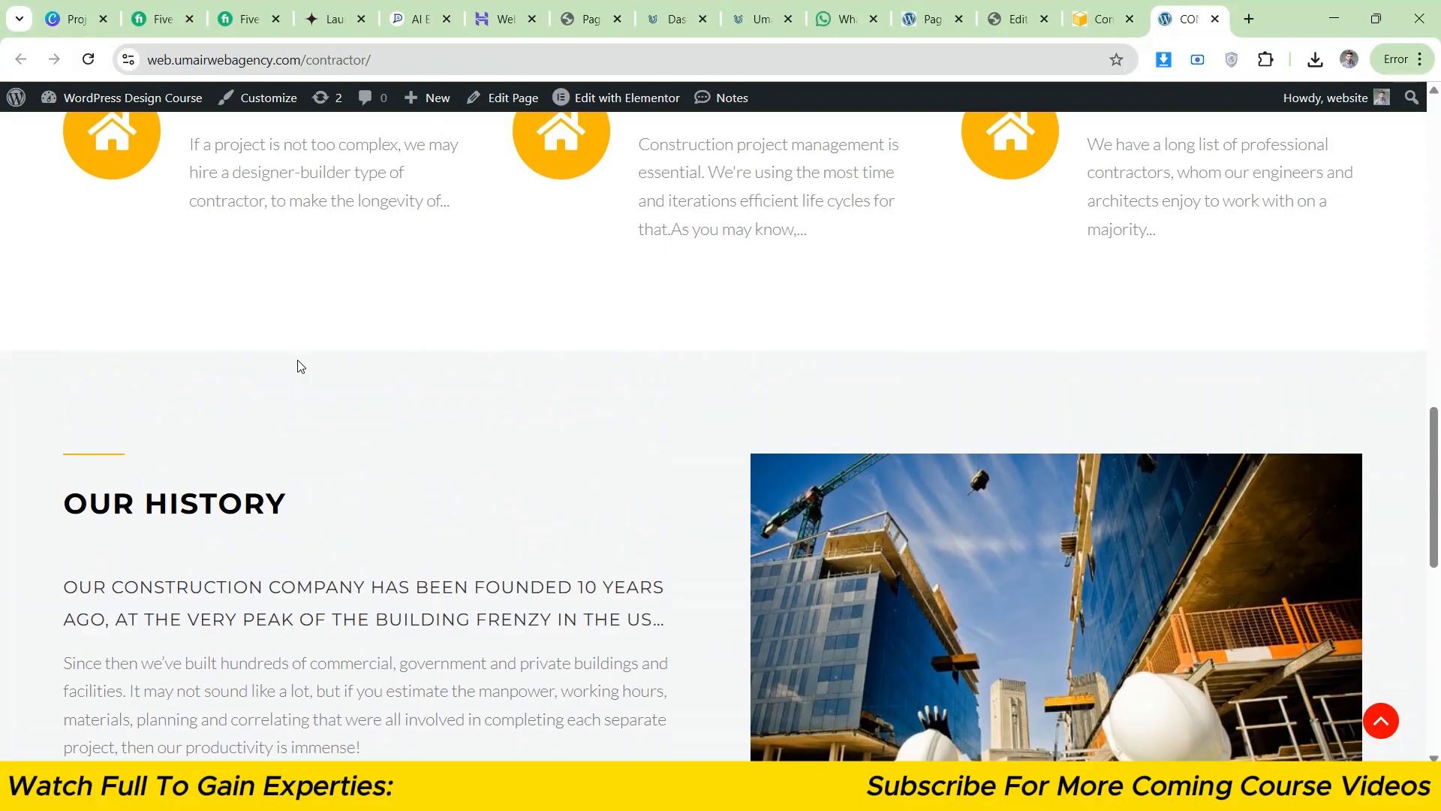
- Compare the Our History section with the reference template and examine the flipping project category tiles below it
click(1076, 6)
scroll(908, 502, down, 5)
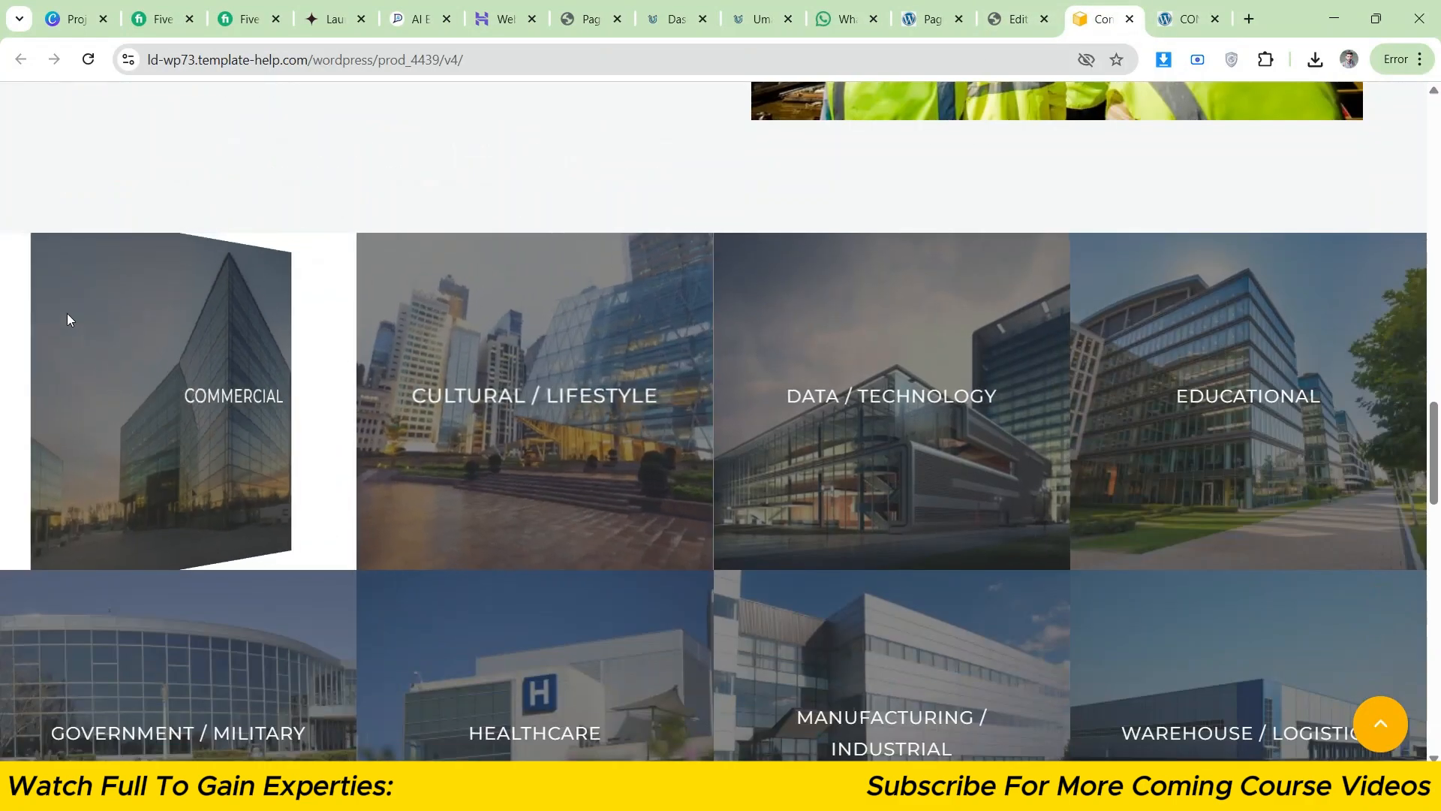
scroll(63, 317, up, 3)
scroll(227, 332, up, 5)
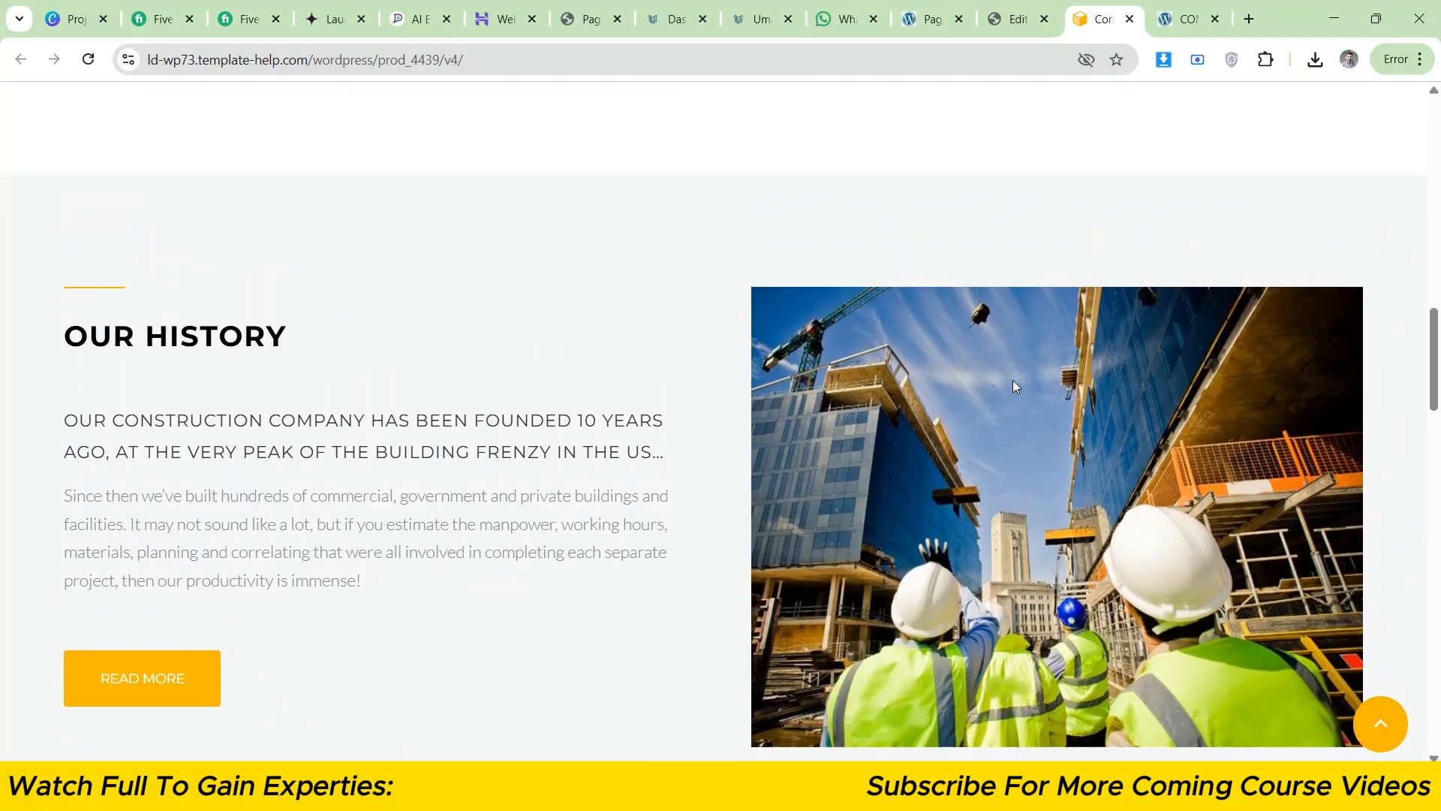
scroll(1014, 380, down, 8)
scroll(216, 328, up, 1)
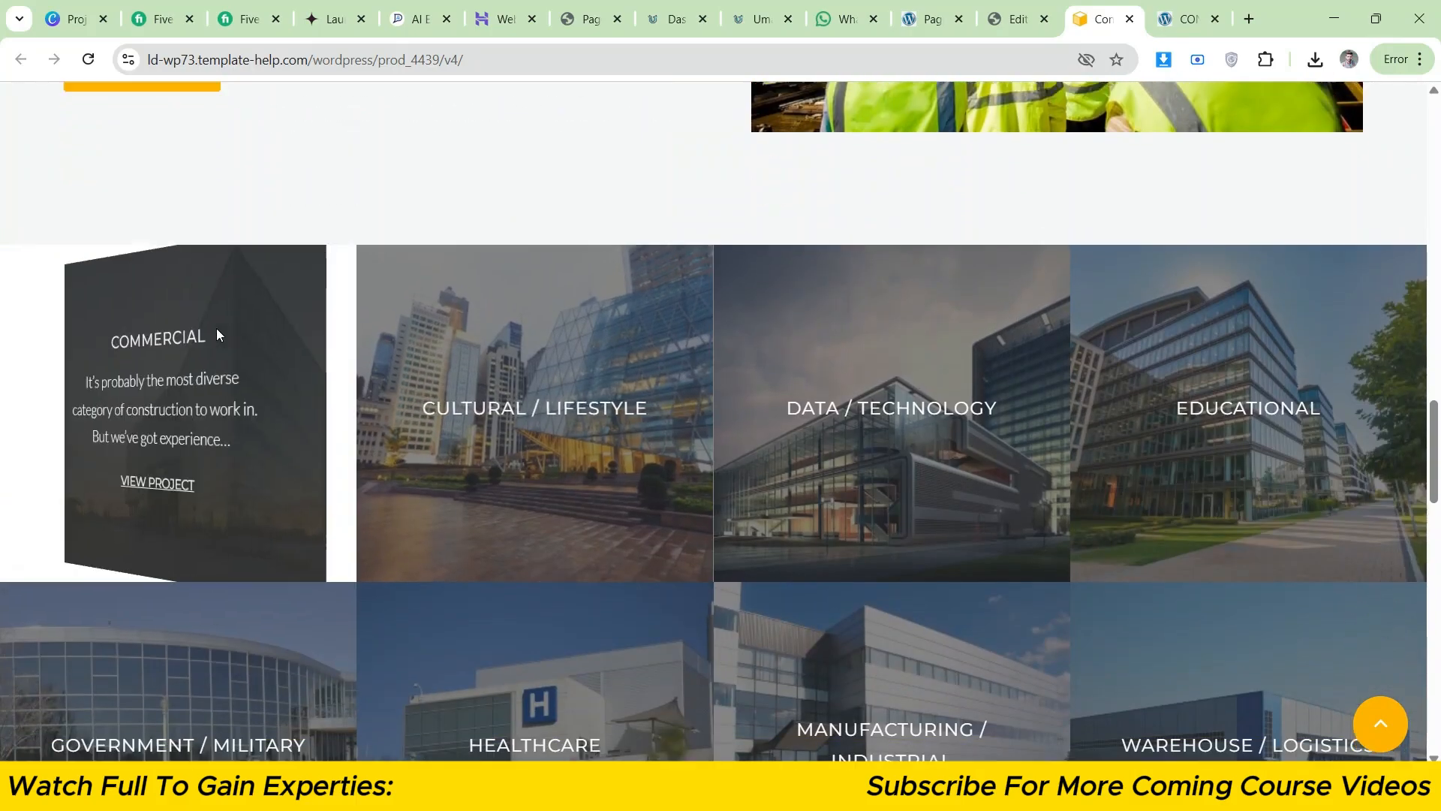
- Add a new single-column section below the Our History section on the Elementor page
click(992, 12)
scroll(723, 453, down, 3)
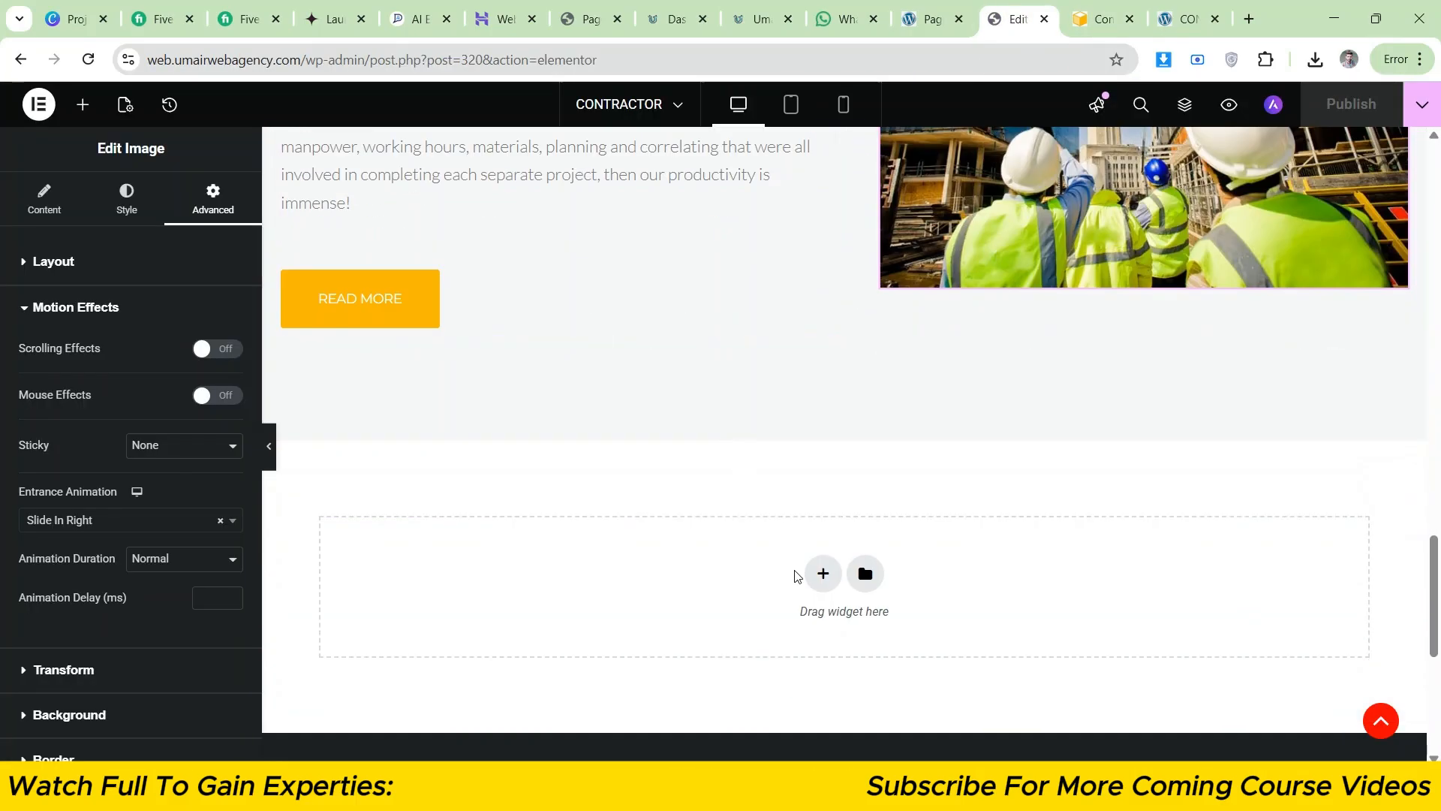
scroll(796, 541, up, 3)
scroll(788, 511, down, 4)
click(823, 476)
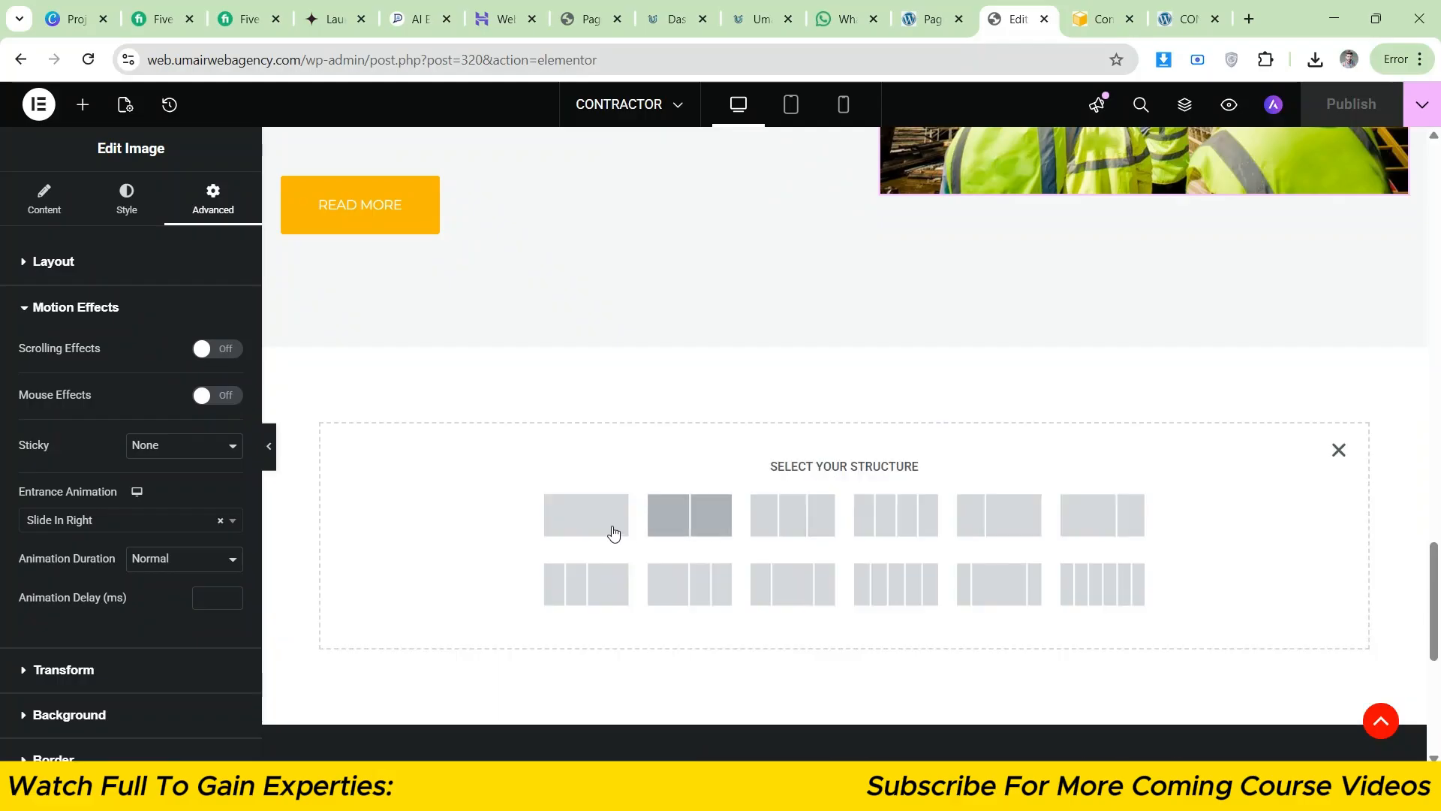
click(586, 515)
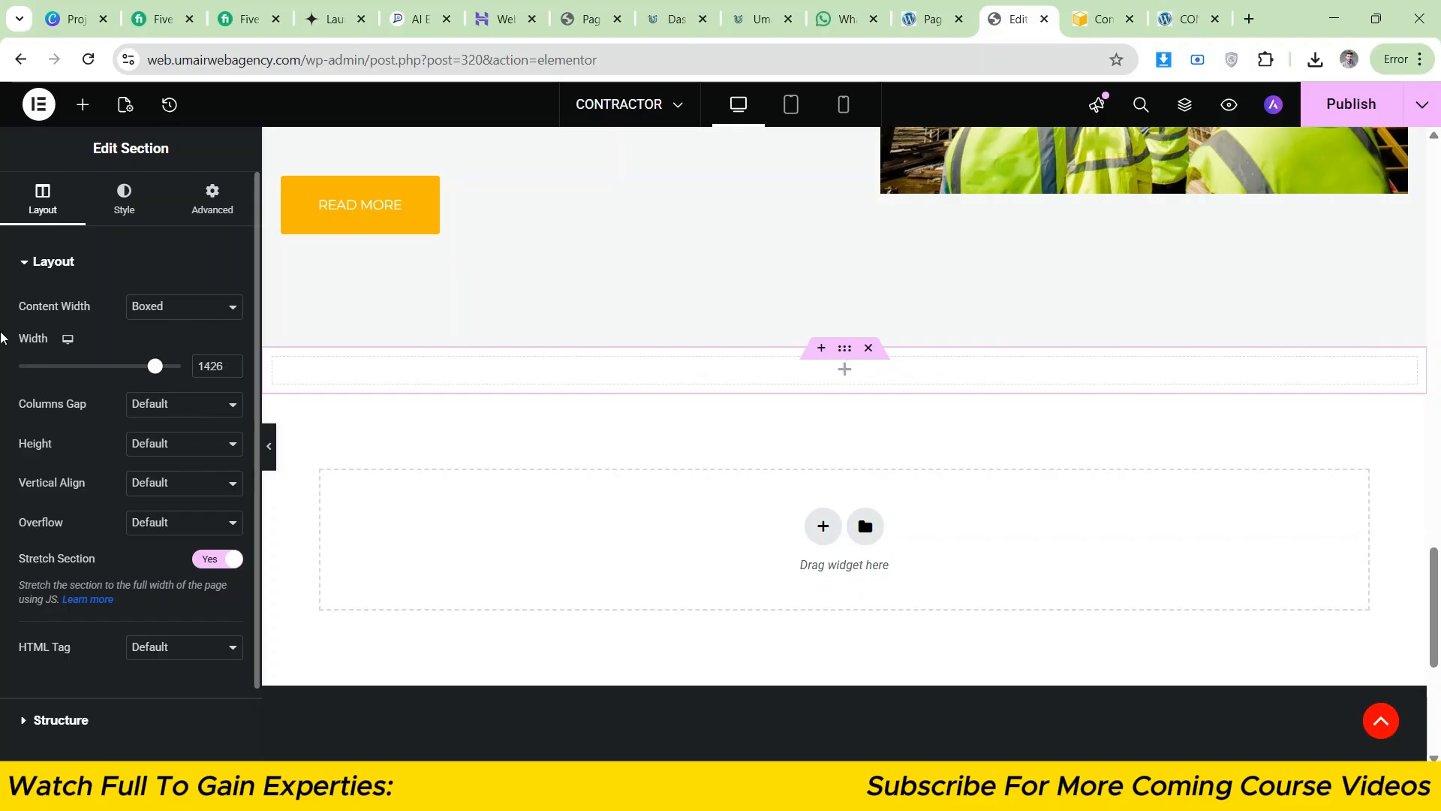
- Insert an inner section into the new section and duplicate its columns to make four
click(82, 104)
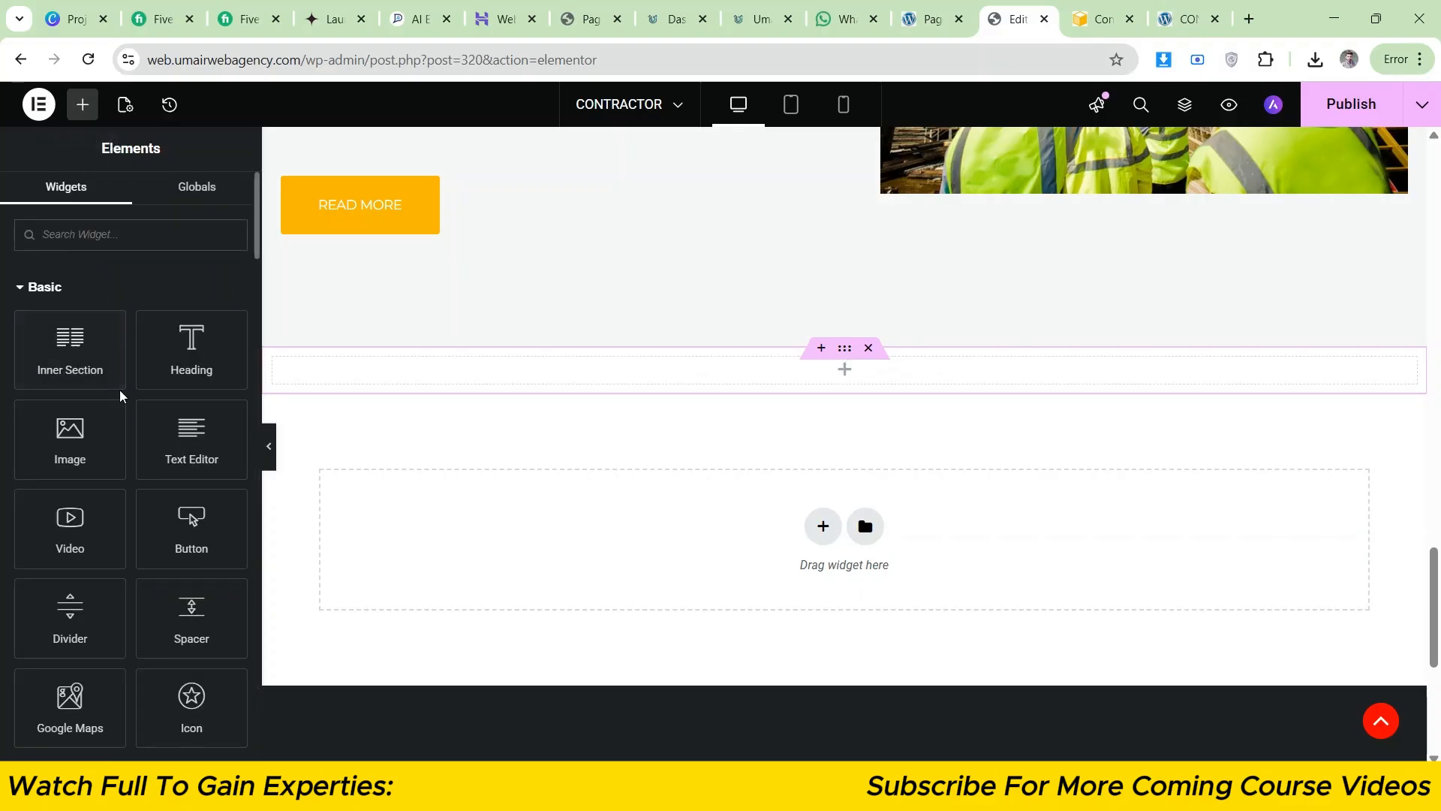
click(1096, 19)
click(1015, 5)
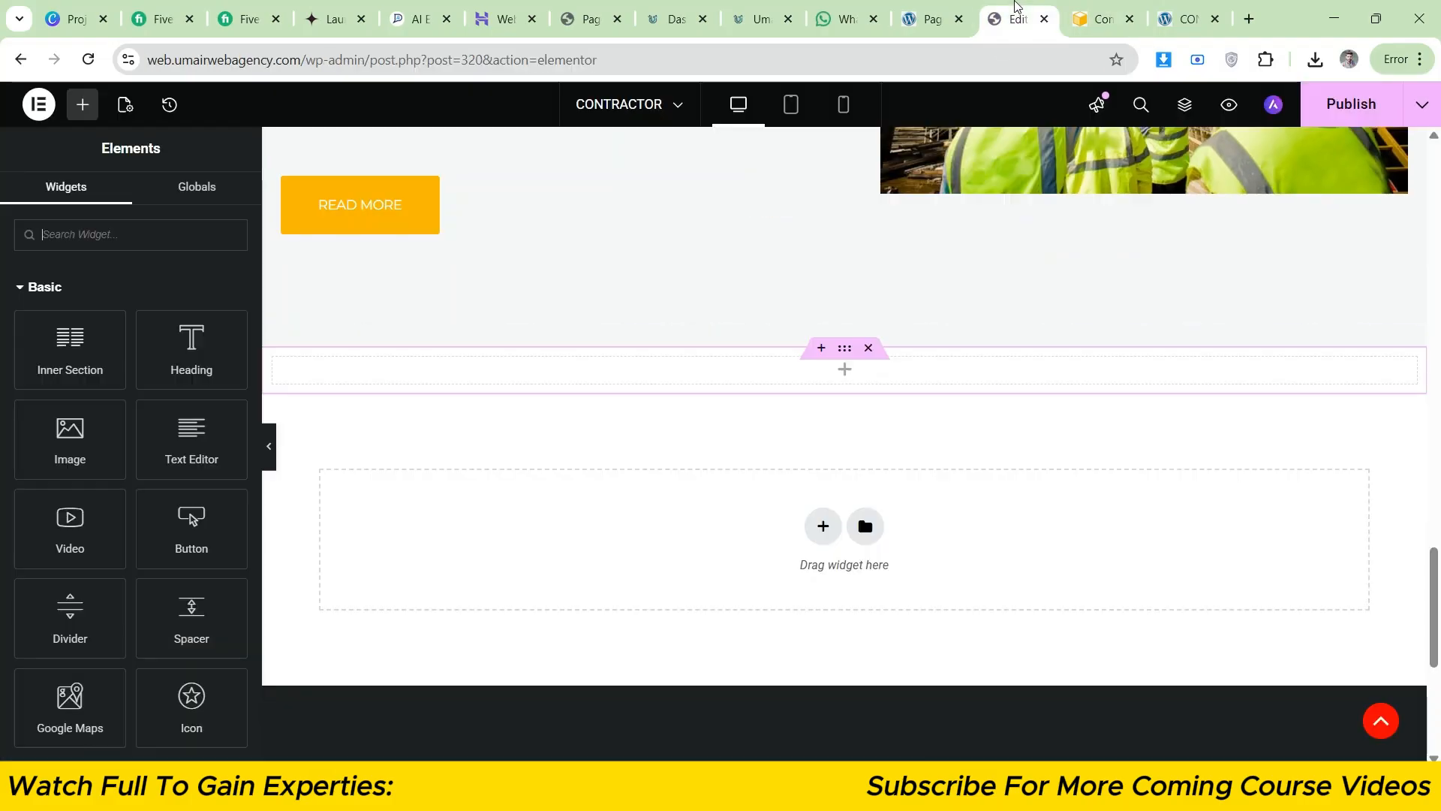
drag(70, 349, 398, 390)
right_click(324, 386)
click(368, 456)
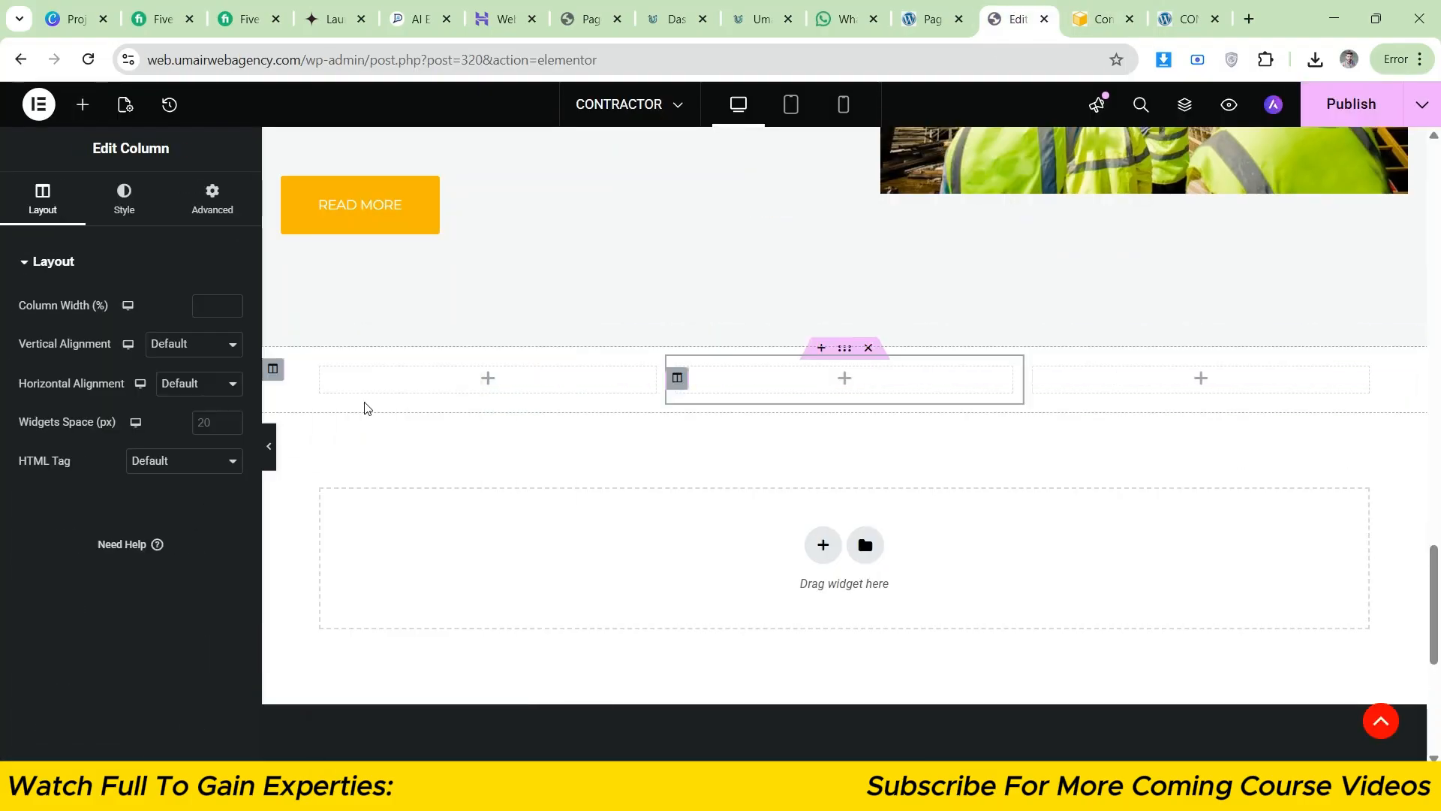
right_click(323, 382)
click(368, 456)
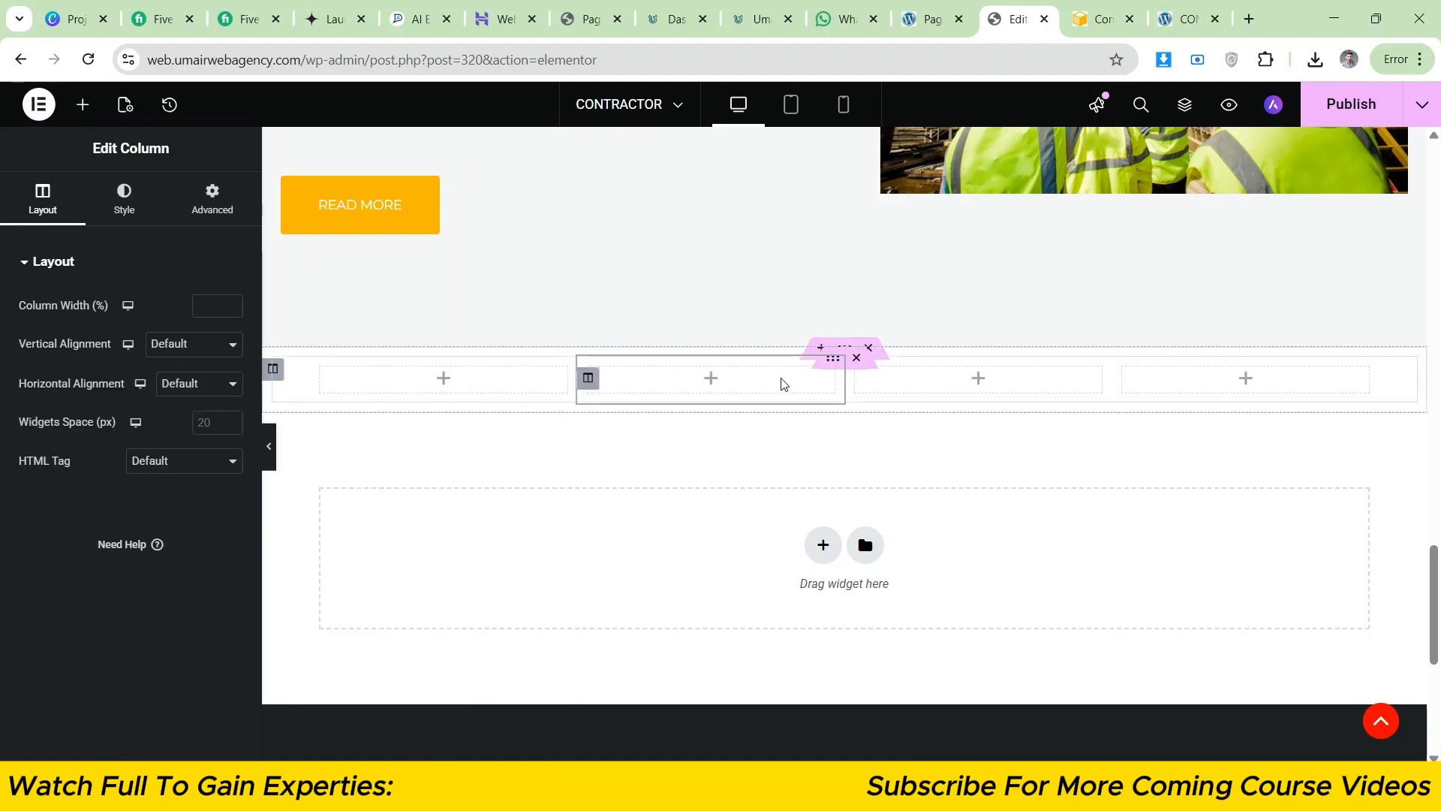
- Set the four-column inner section's content width to Full Width and show the widget list for its first column
click(819, 365)
click(210, 319)
click(195, 353)
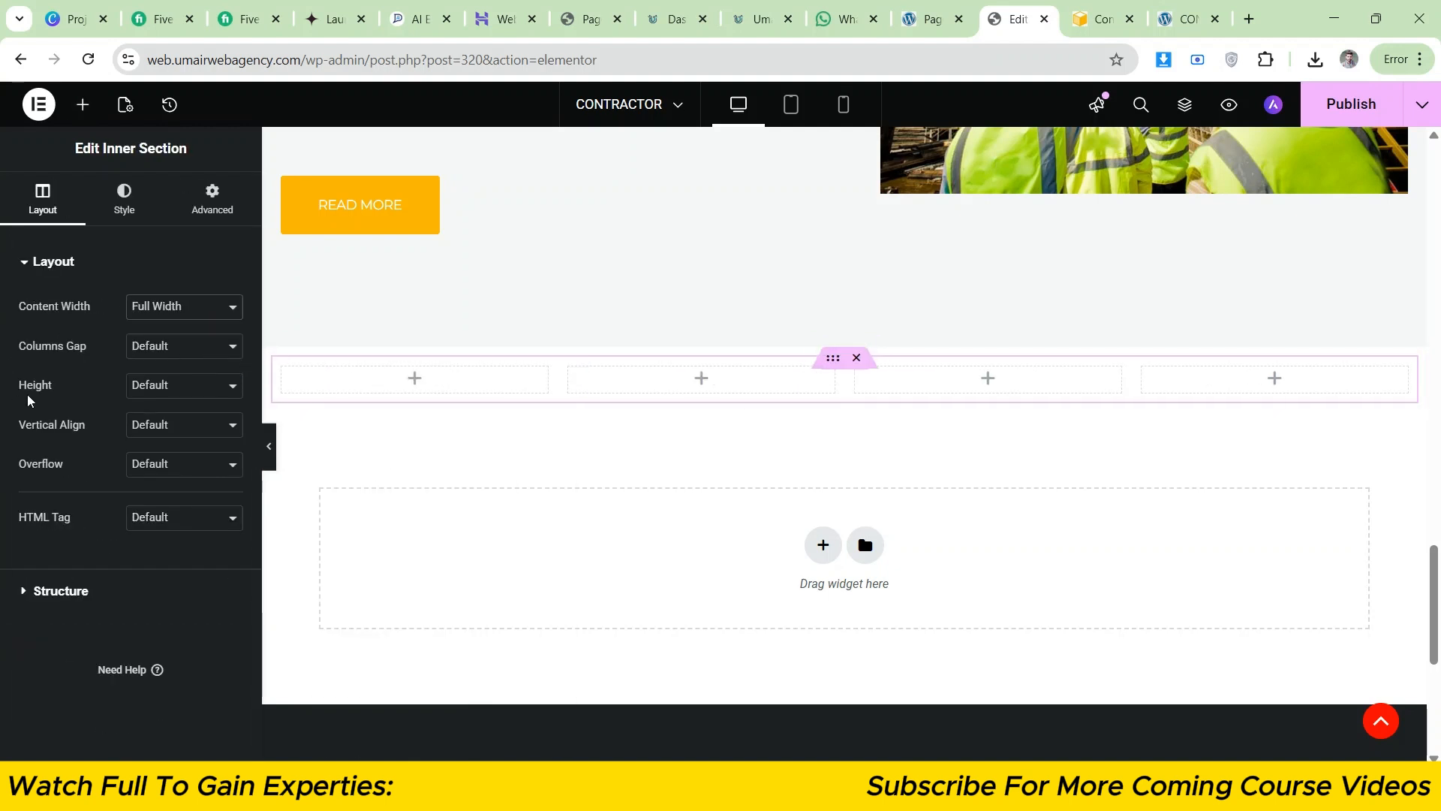
click(436, 387)
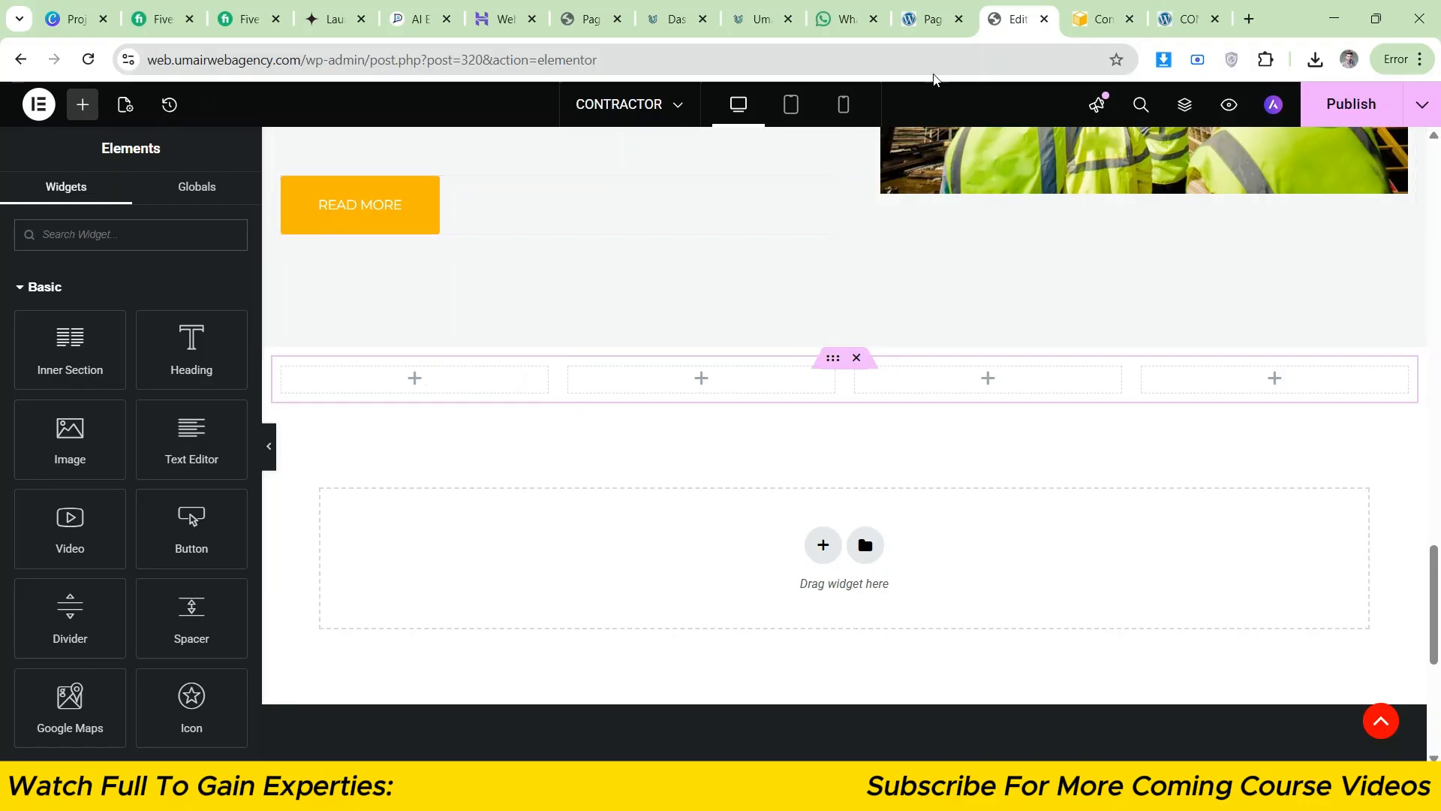
- Switch to the reference template page and list its images with the image downloader extension
key(ctrl+Tab)
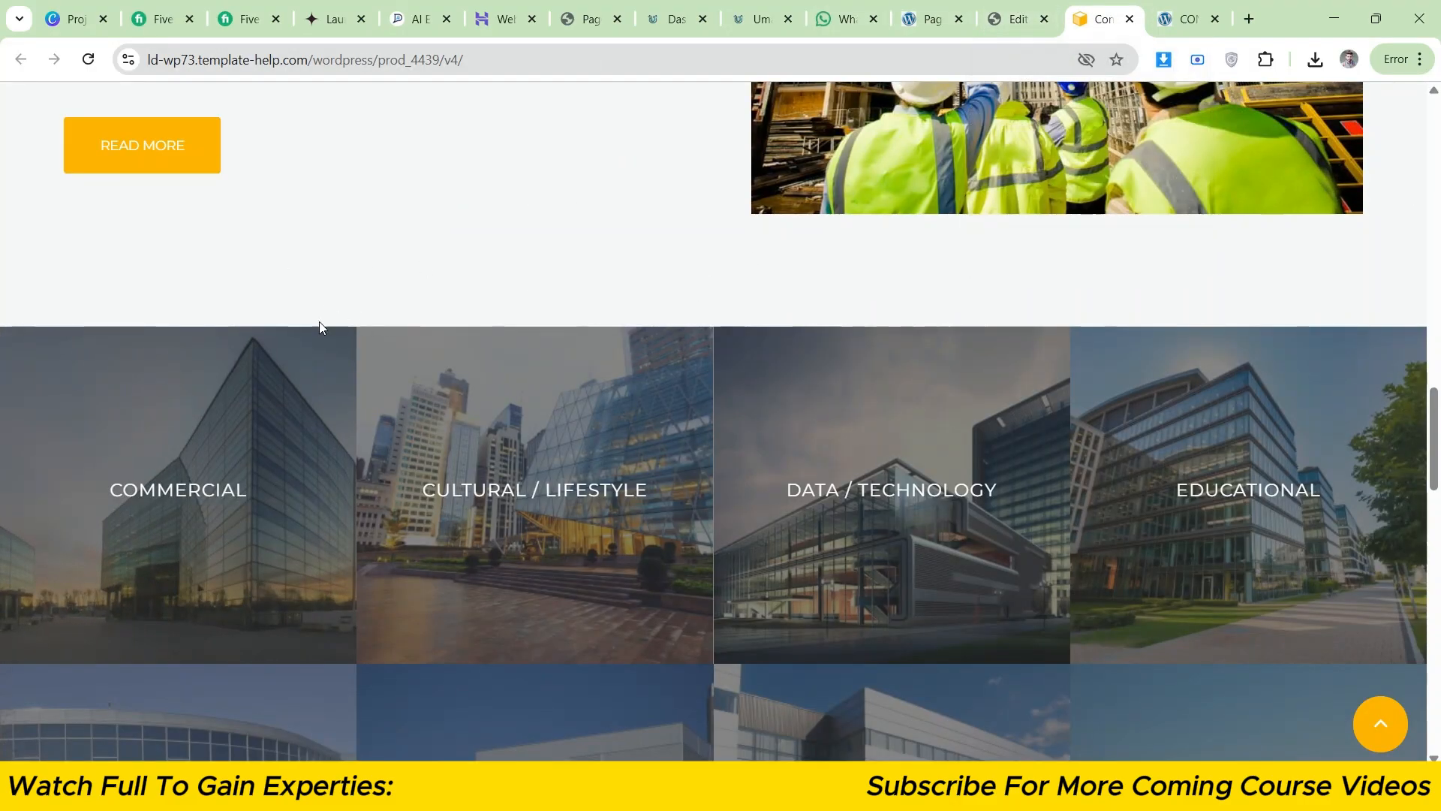
click(1265, 60)
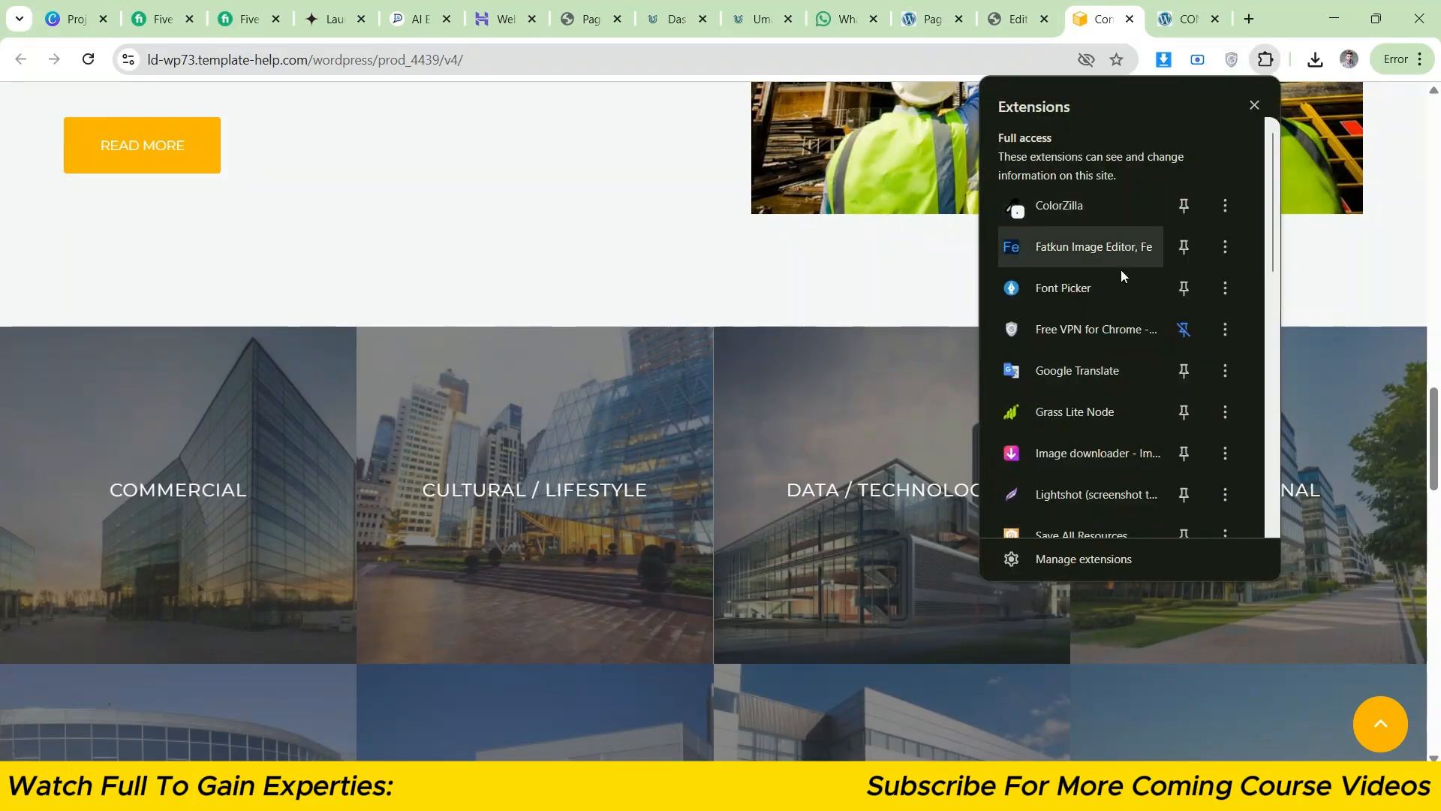
click(1165, 60)
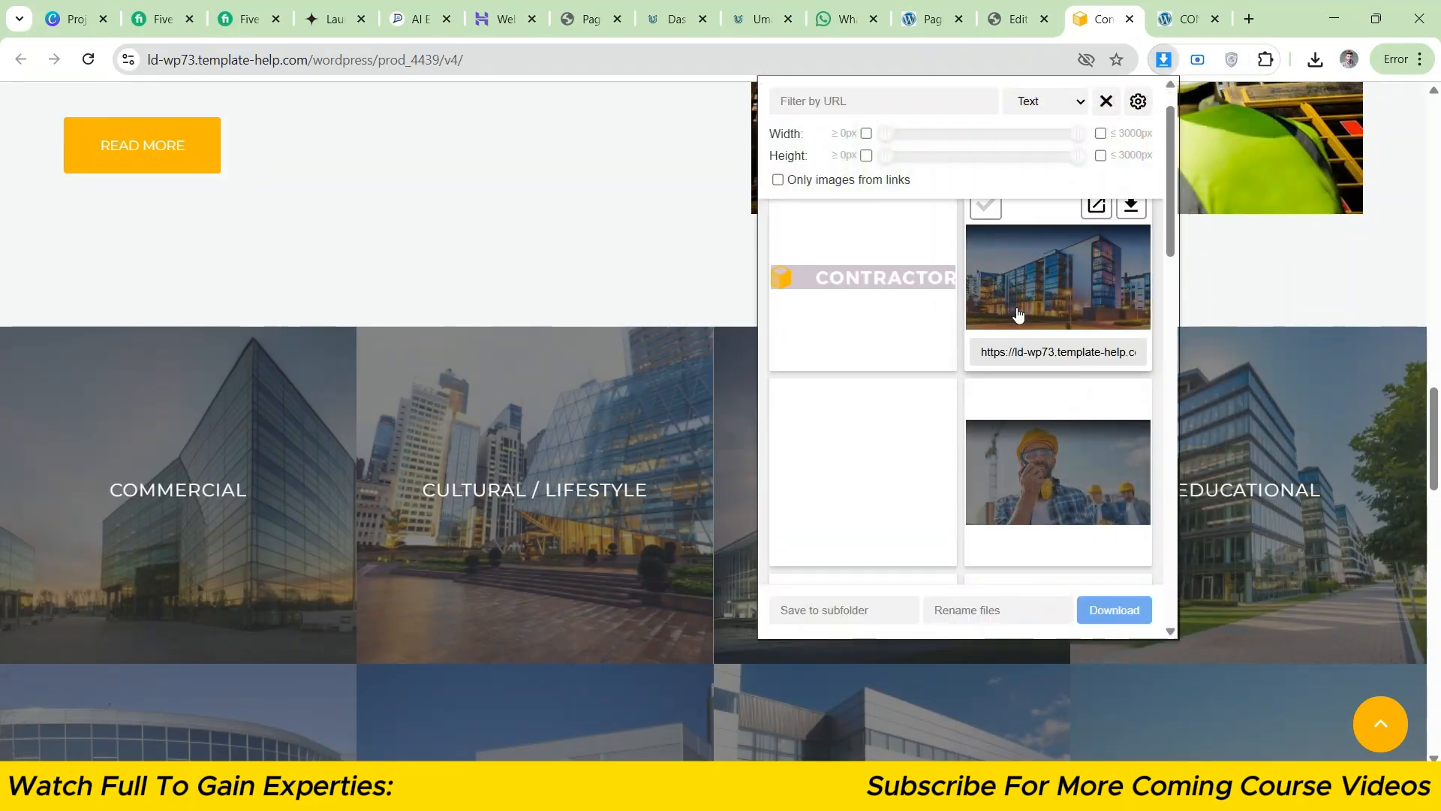
scroll(1018, 315, down, 3)
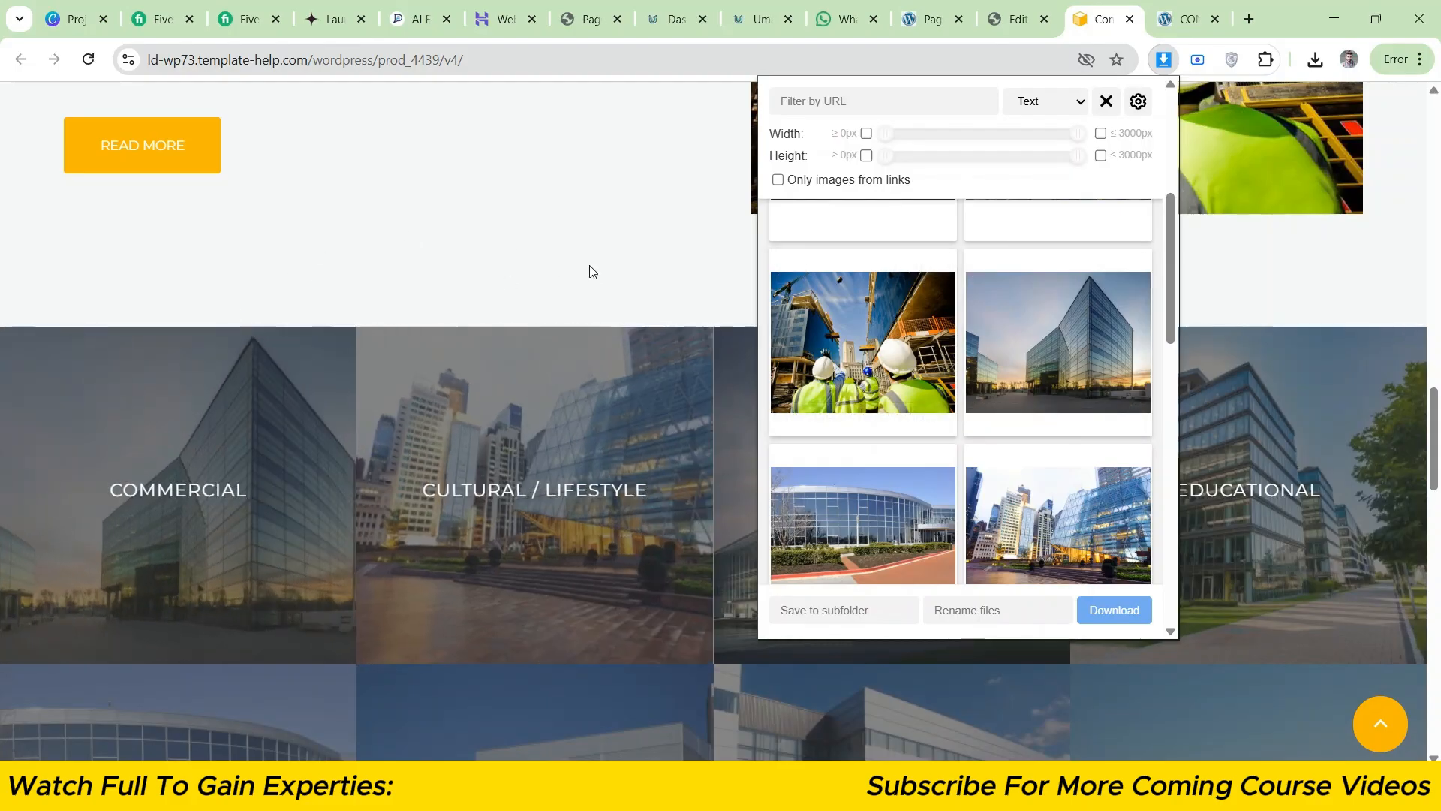
mouse_move(937, 355)
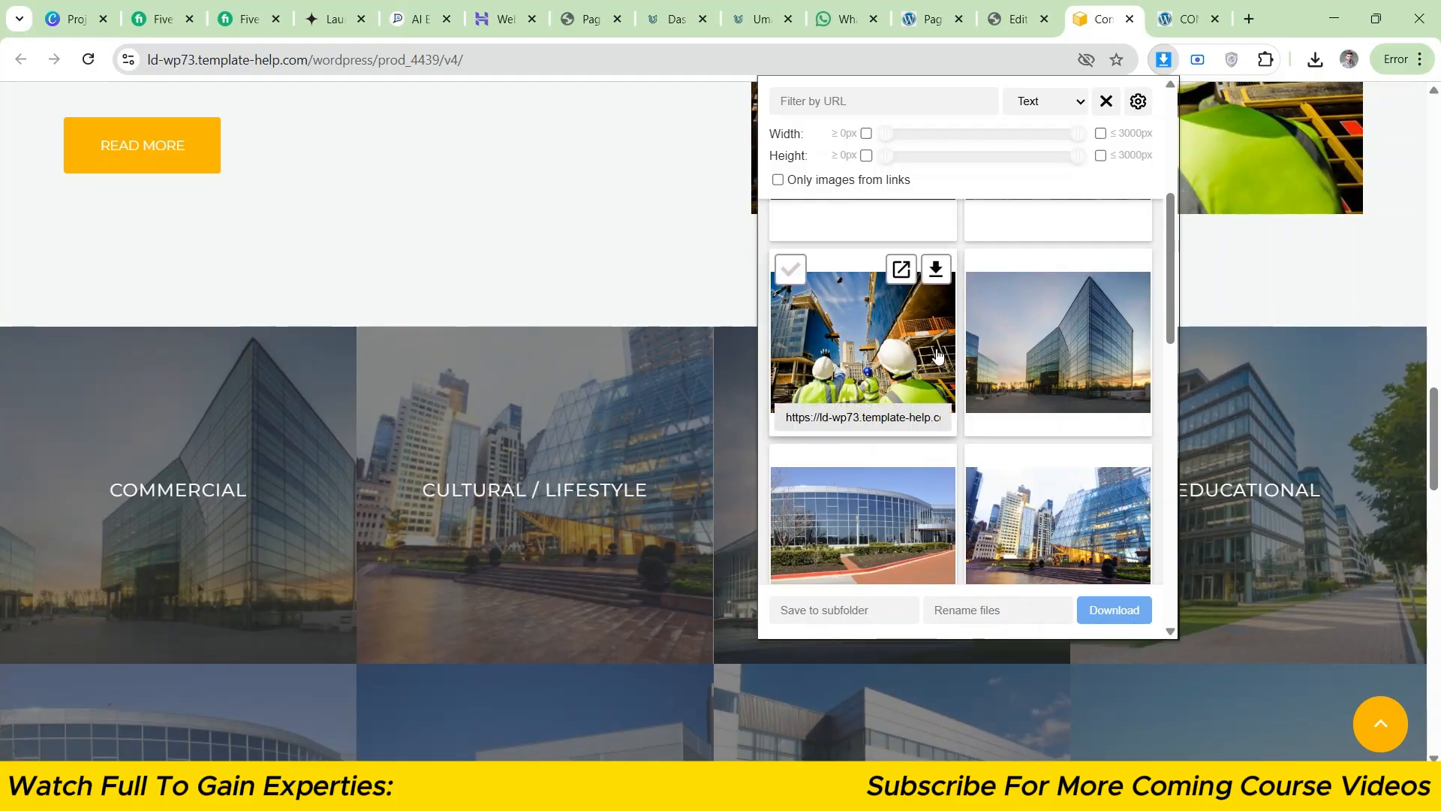
scroll(937, 355, down, 1)
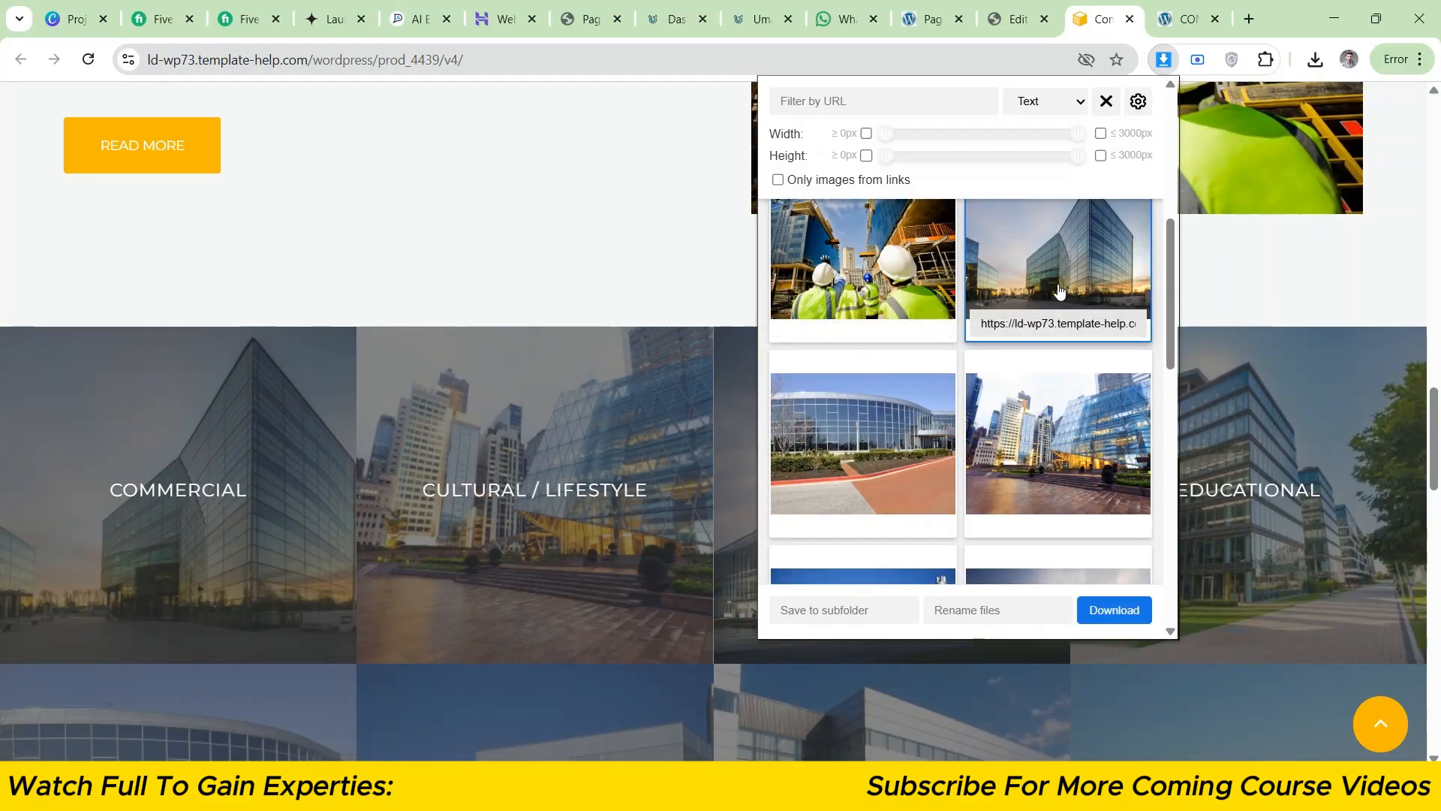
mouse_move(1000, 423)
mouse_move(844, 500)
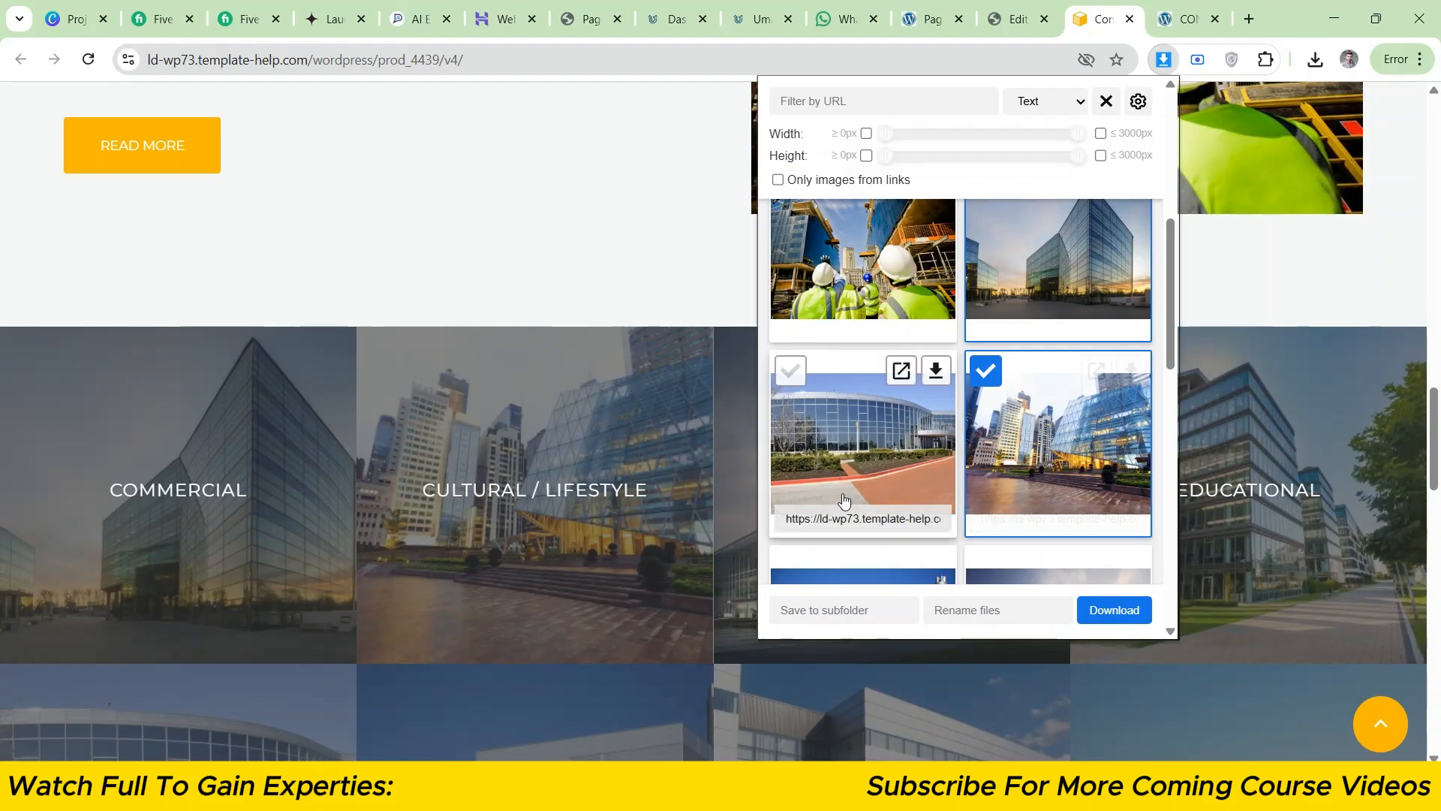
click(890, 440)
scroll(890, 441, down, 2)
click(875, 449)
click(1036, 447)
scroll(1028, 445, down, 2)
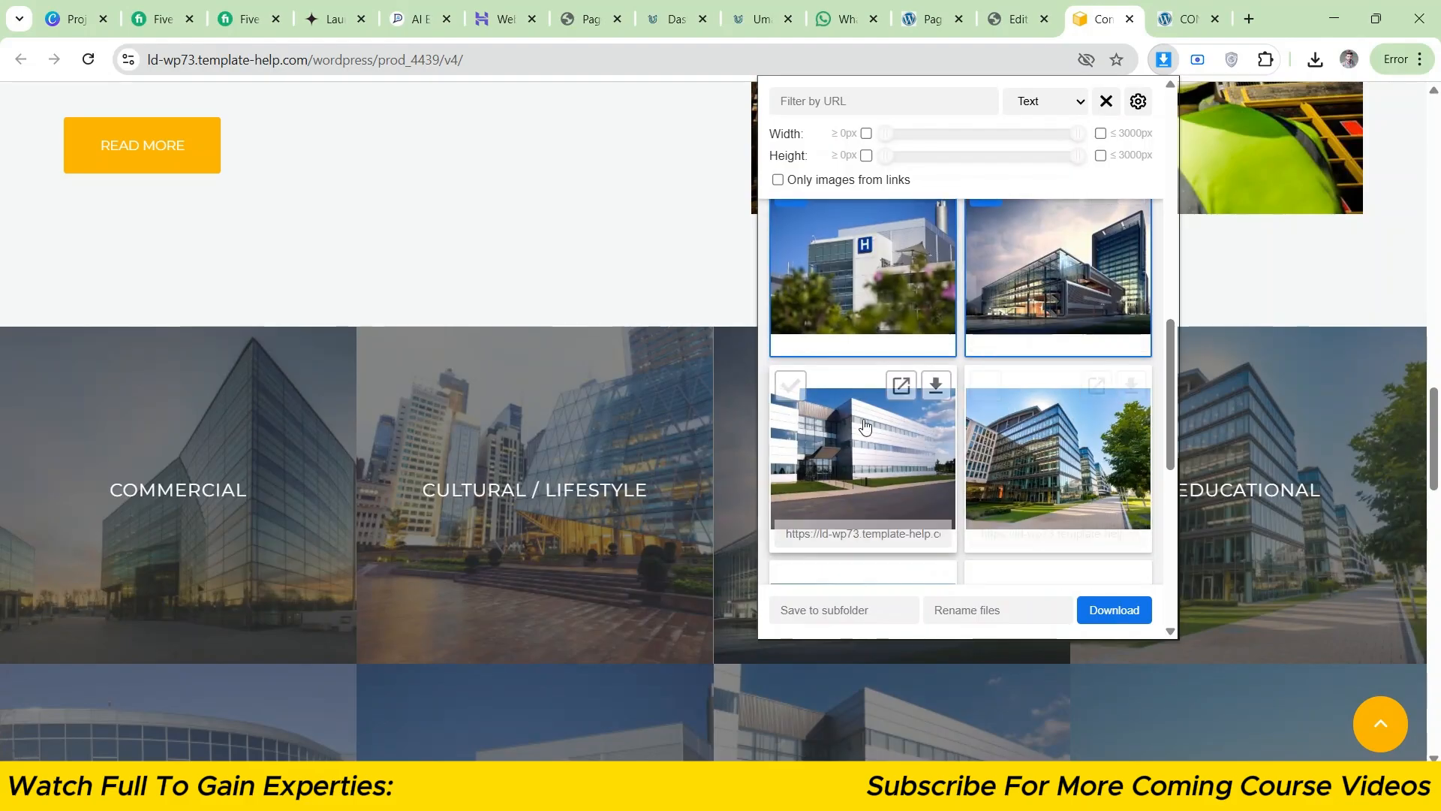
click(867, 431)
click(1054, 438)
scroll(1056, 437, down, 1)
scroll(1054, 438, down, 3)
scroll(871, 450, down, 3)
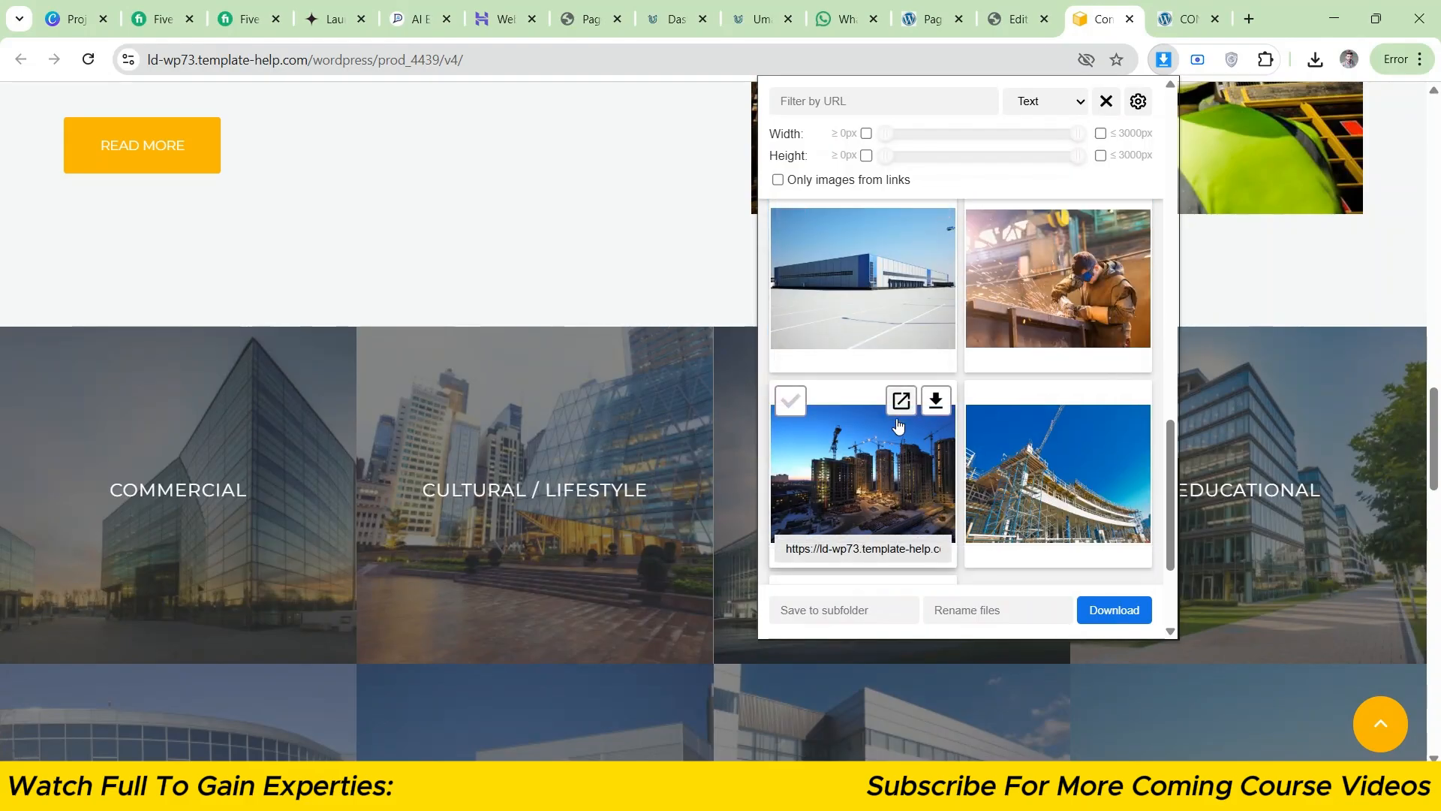
drag(1440, 454, 1440, 504)
scroll(1266, 473, up, 3)
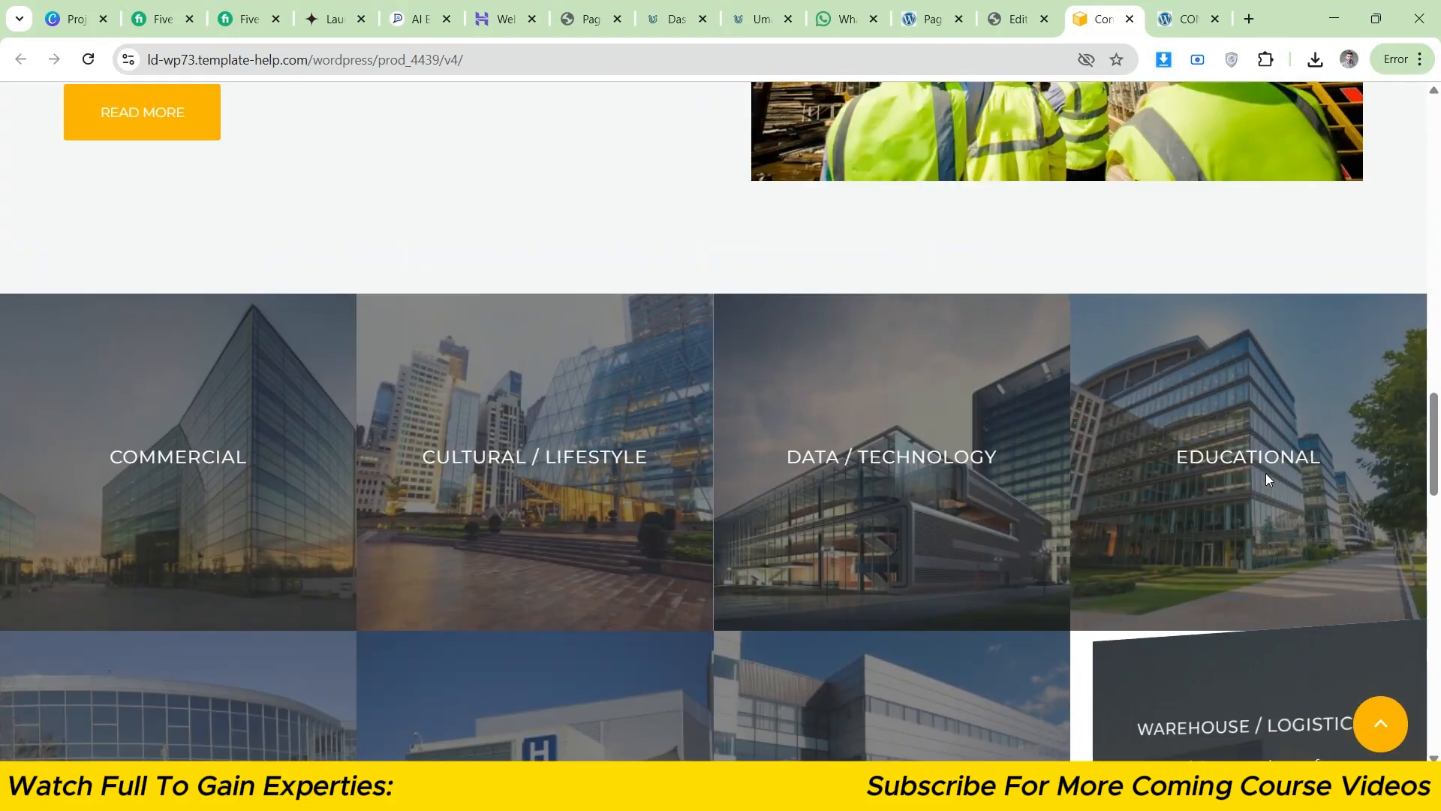
- Reopen the image downloader, select the eight project building images used in the category tiles, and download them
click(1164, 60)
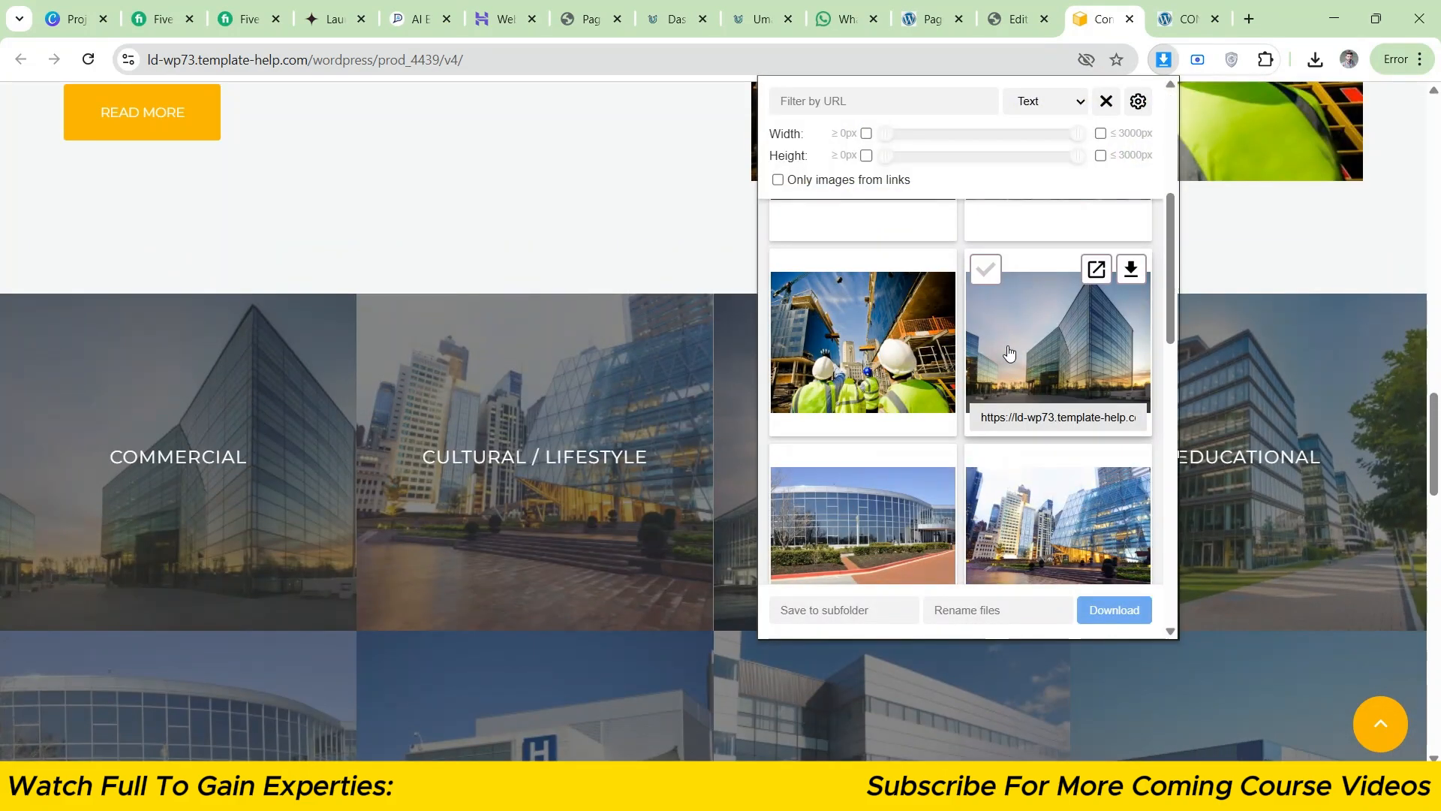
click(1028, 359)
click(870, 515)
click(1021, 503)
scroll(1021, 500, down, 3)
click(886, 455)
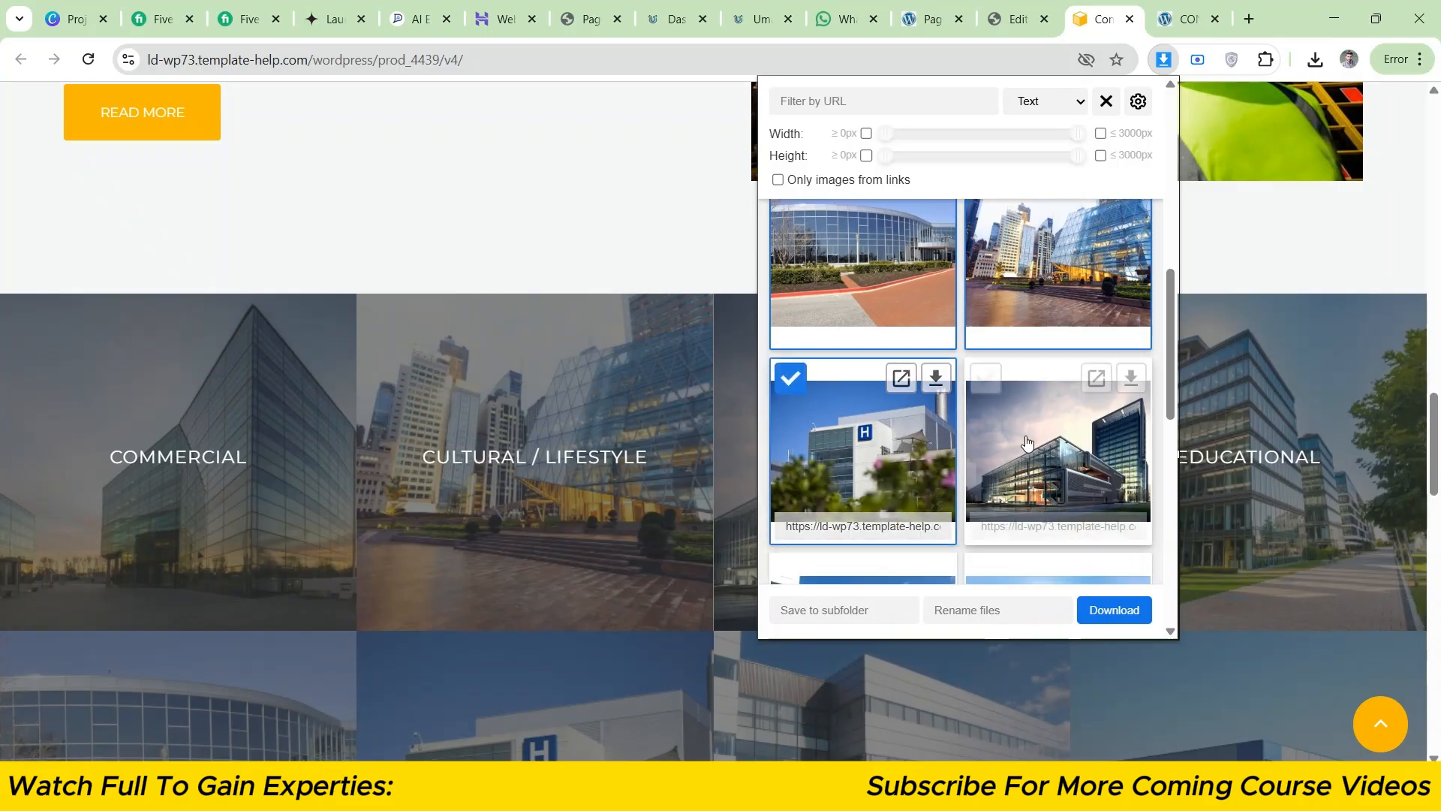
click(1013, 442)
scroll(1002, 435, down, 2)
click(901, 450)
scroll(869, 408, down, 3)
click(869, 405)
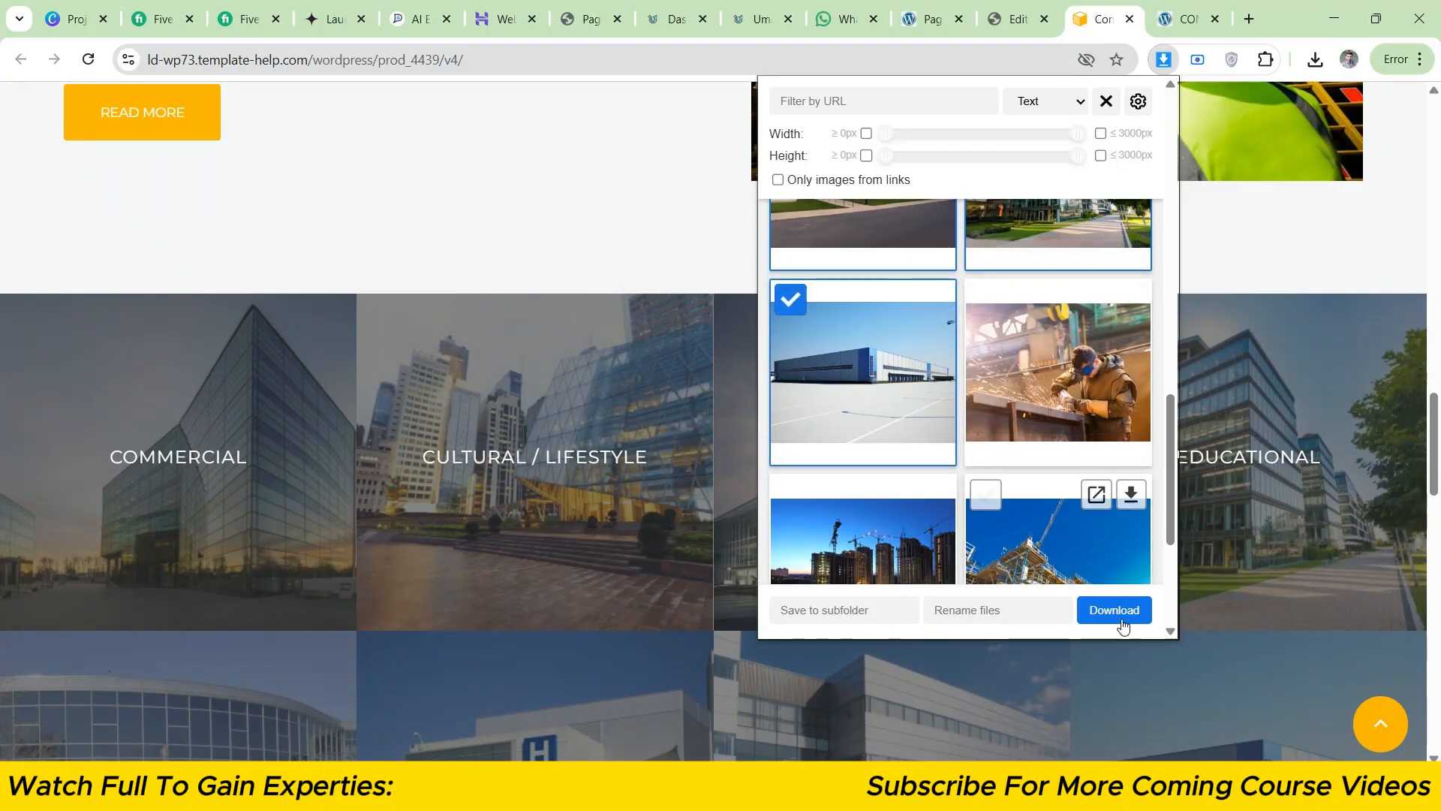
click(1115, 609)
click(1101, 609)
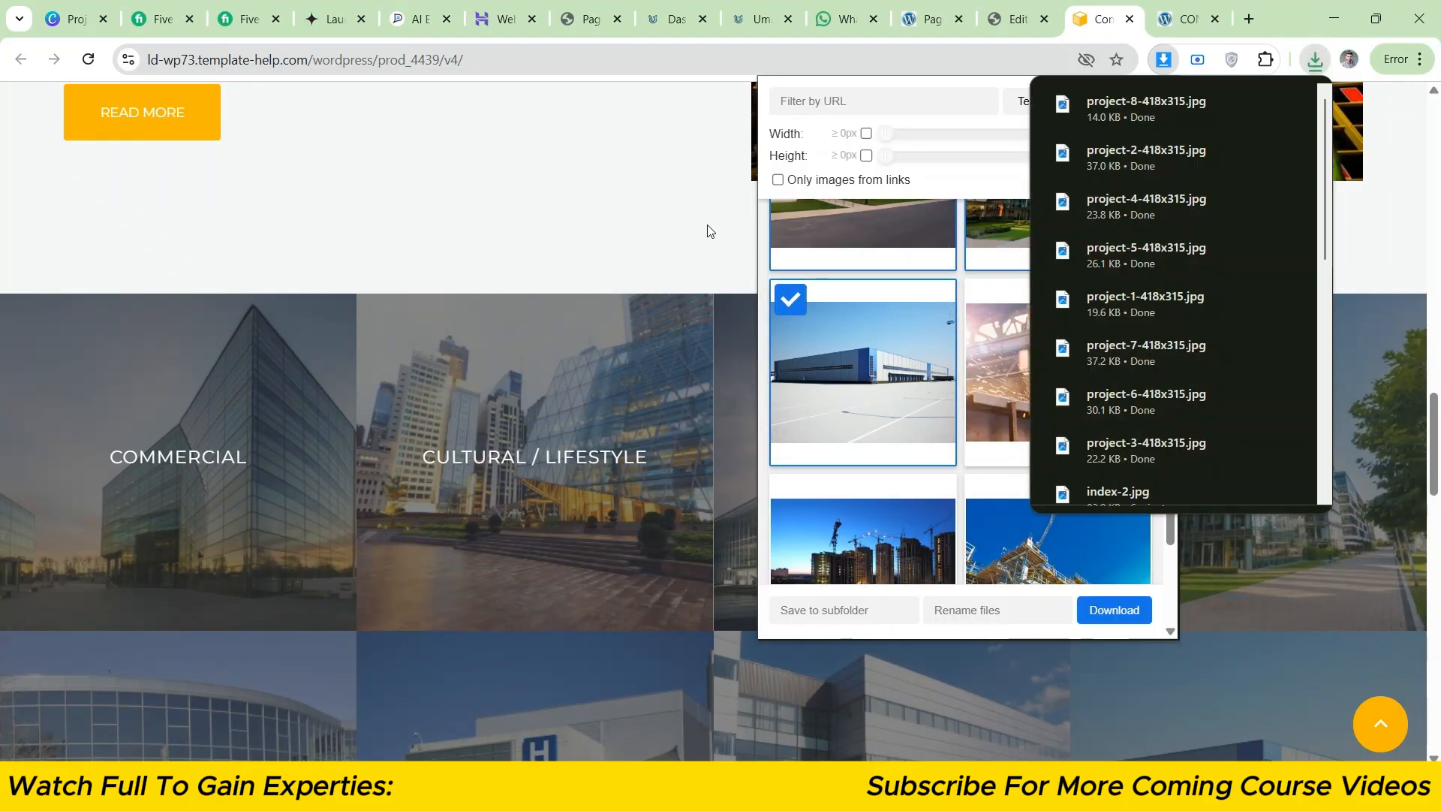
click(705, 229)
- Return to the Elementor editor and add a Flip Box widget to the first column of the four-column inner section
click(1004, 6)
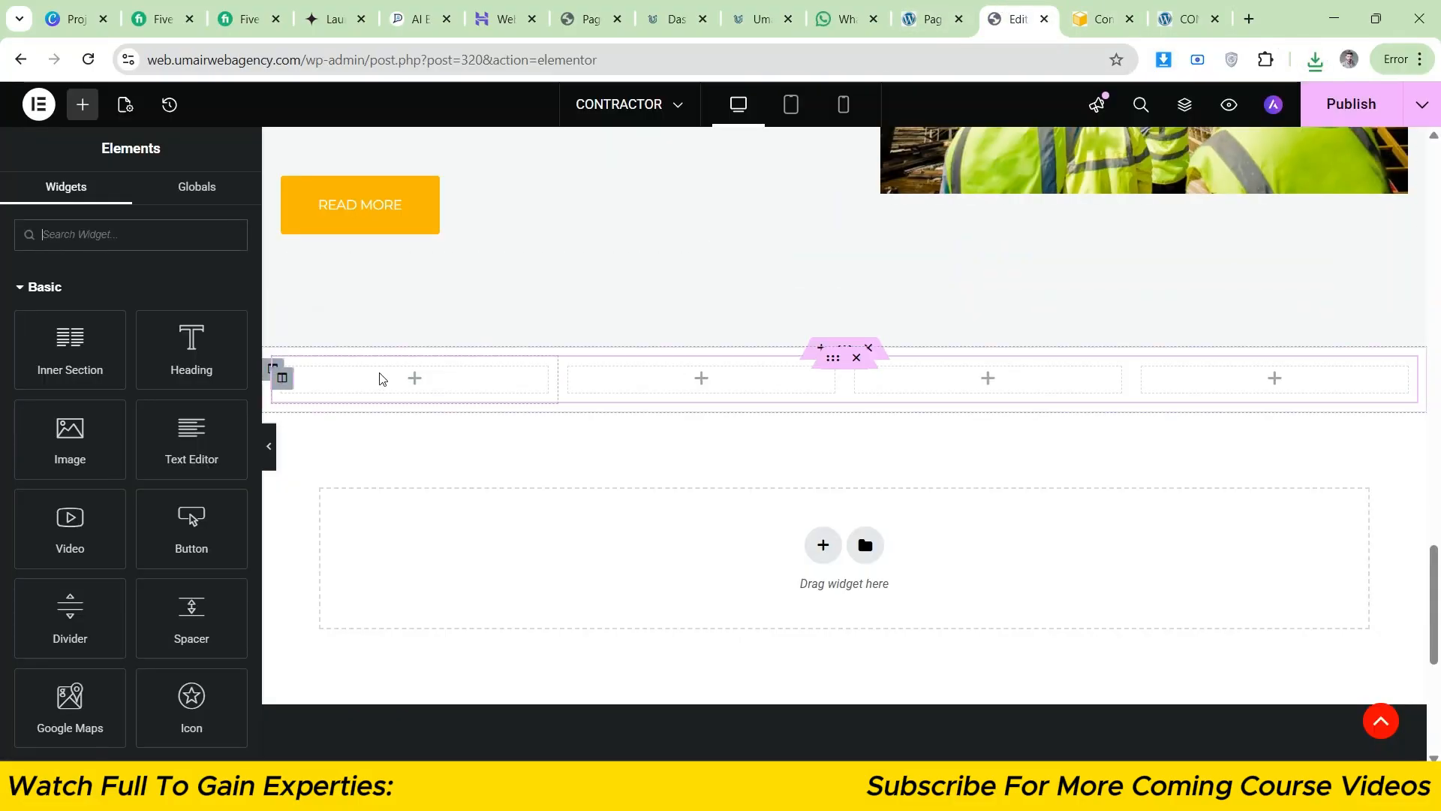
click(48, 250)
scroll(68, 282, down, 10)
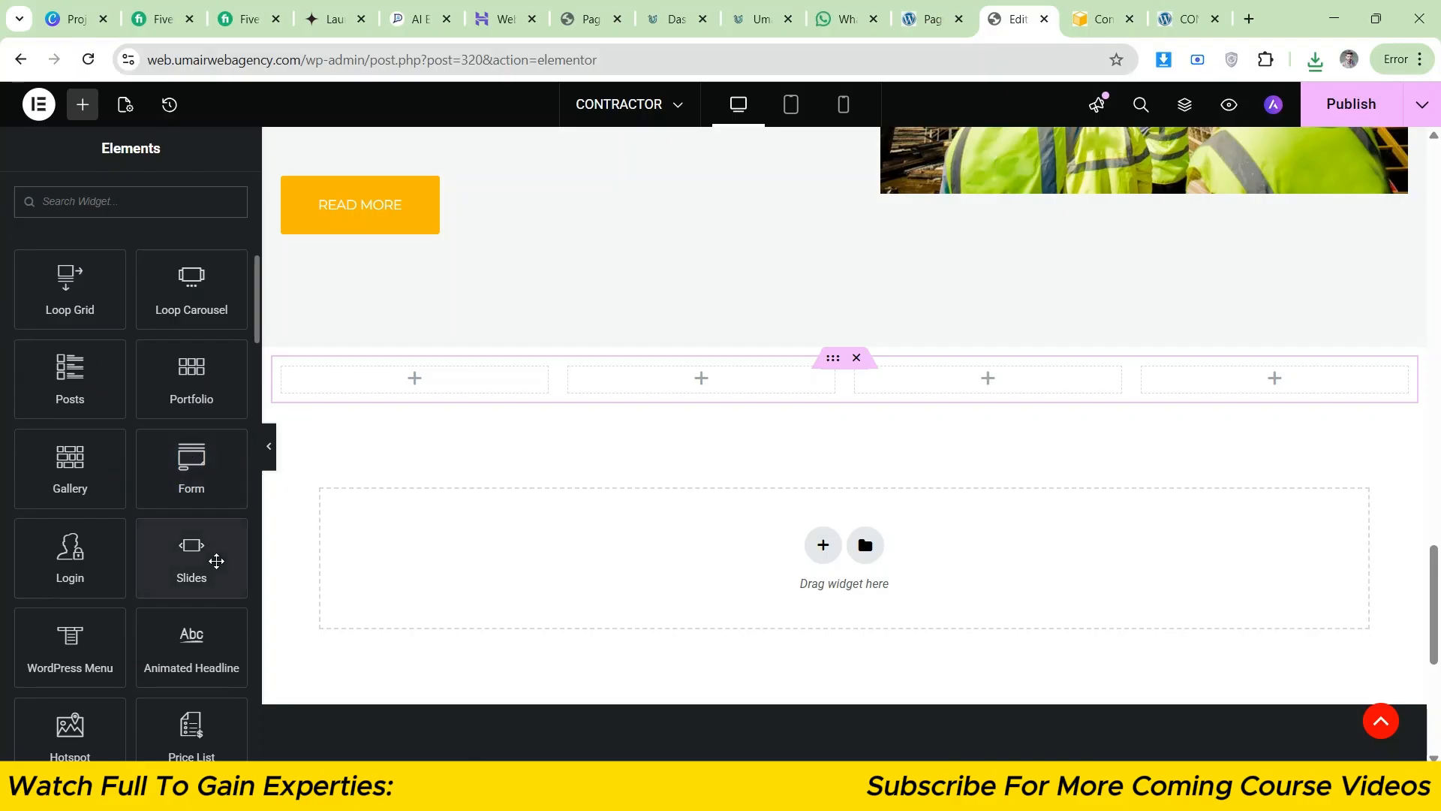
scroll(2, 514, down, 4)
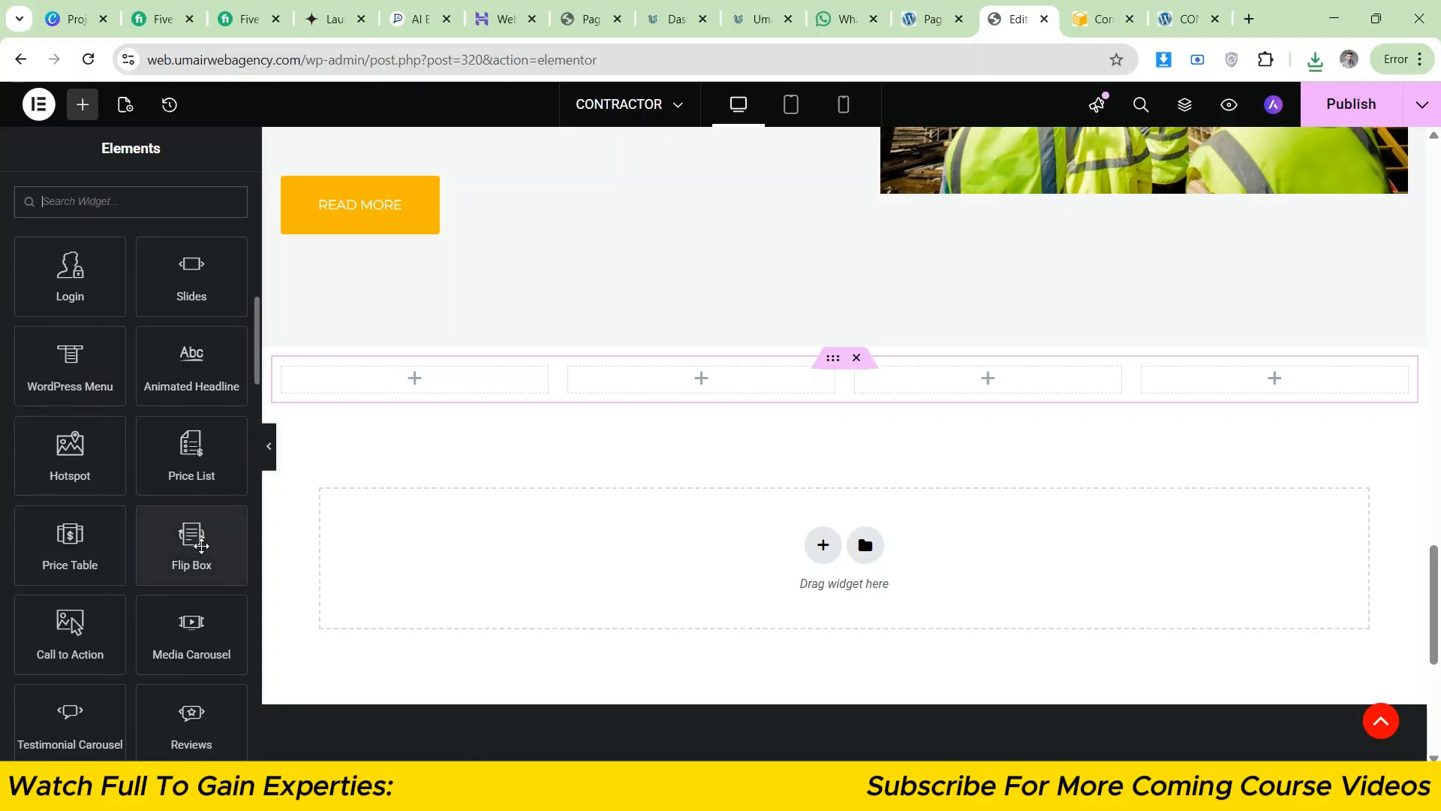
drag(190, 537, 401, 389)
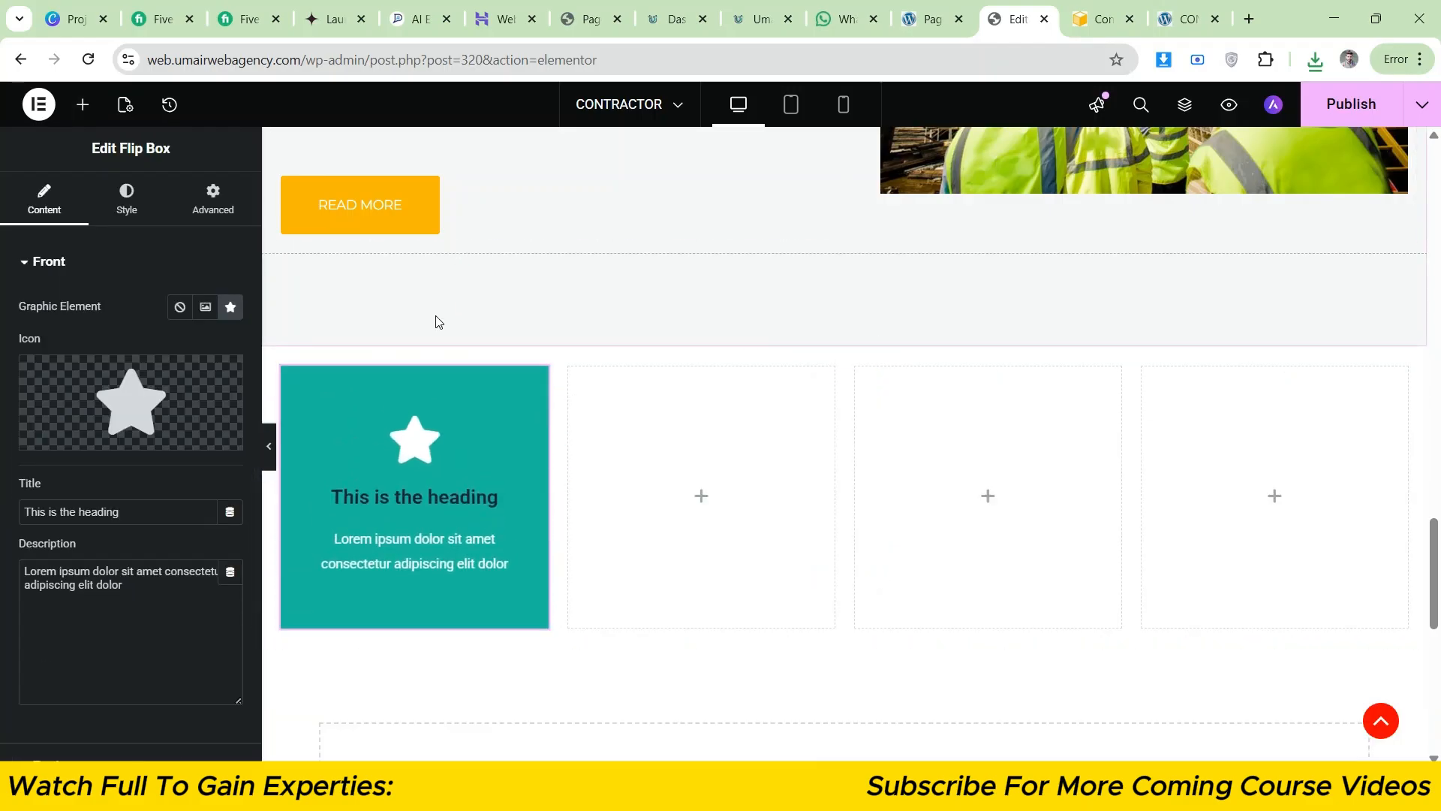
- Set the flip box's flip direction to Right and compare its flip animation with the reference template's Commercial tile
click(1075, 10)
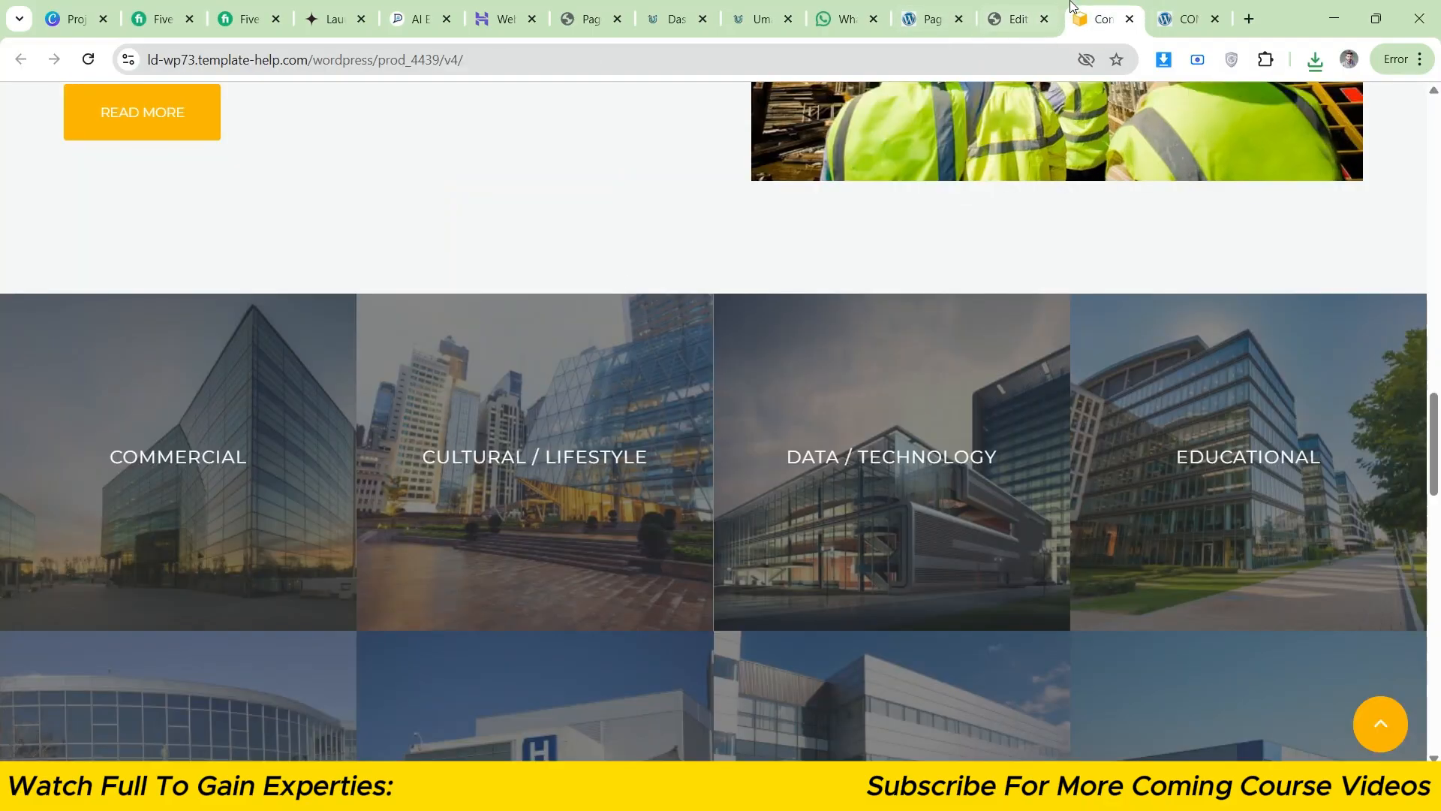
click(1014, 19)
scroll(214, 232, down, 3)
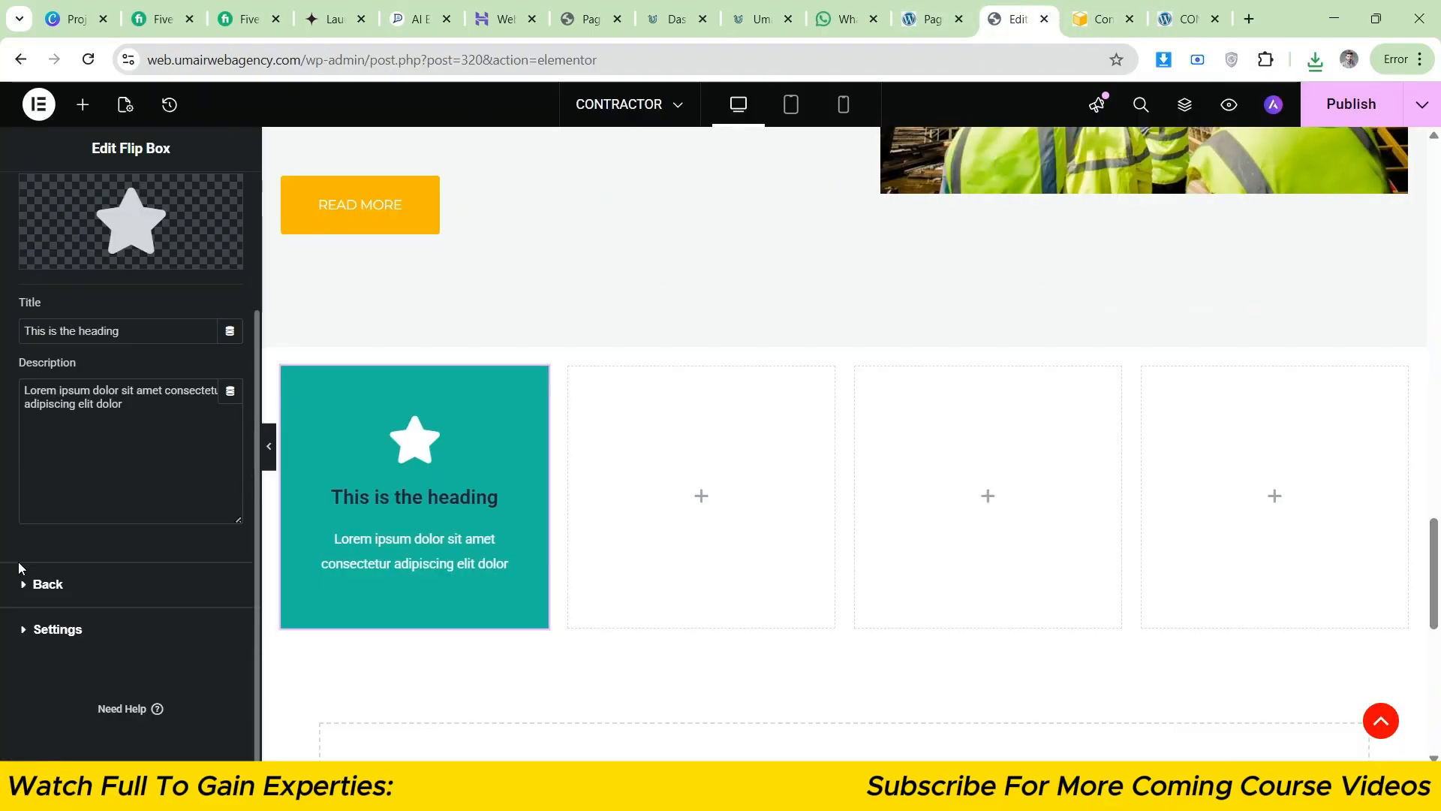
click(25, 634)
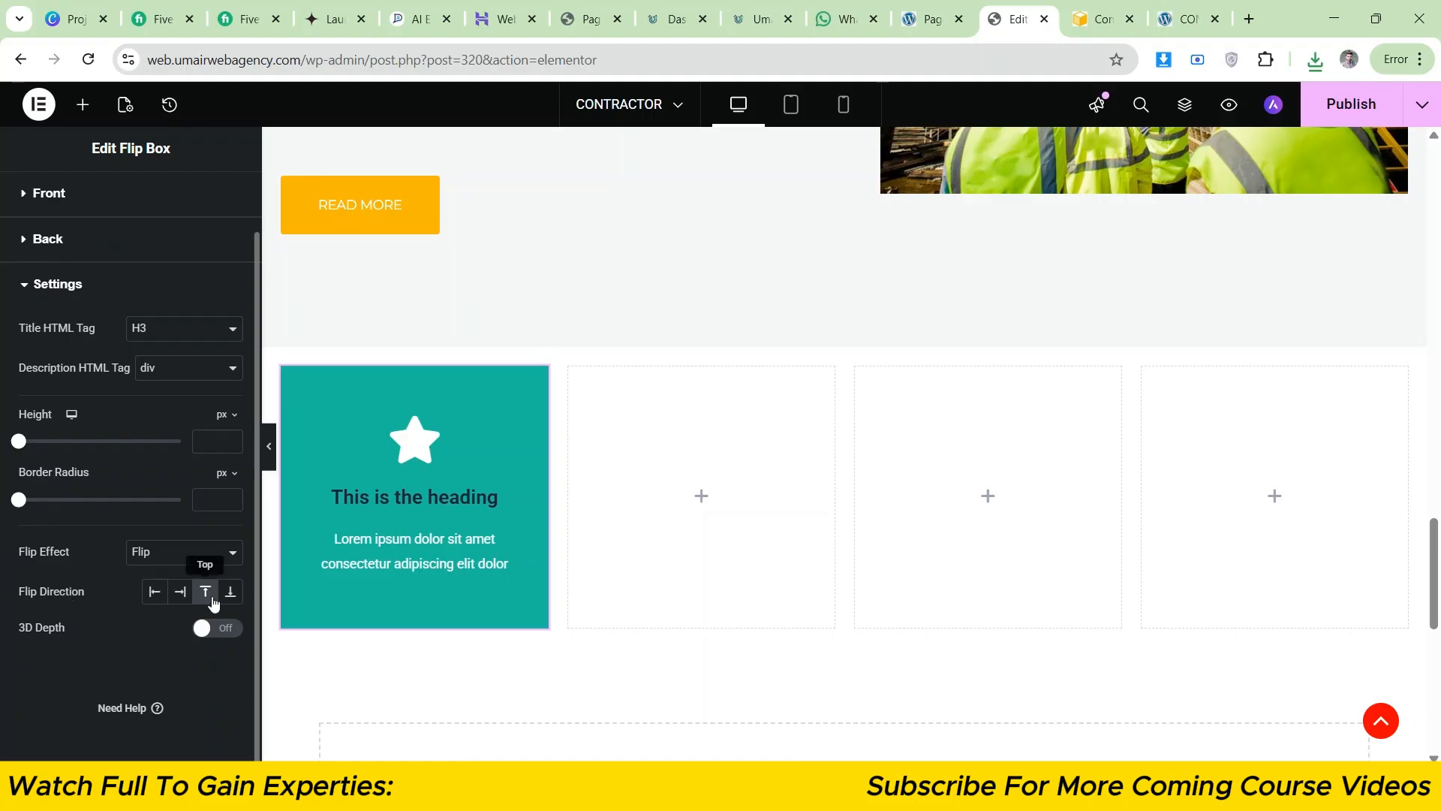
click(188, 597)
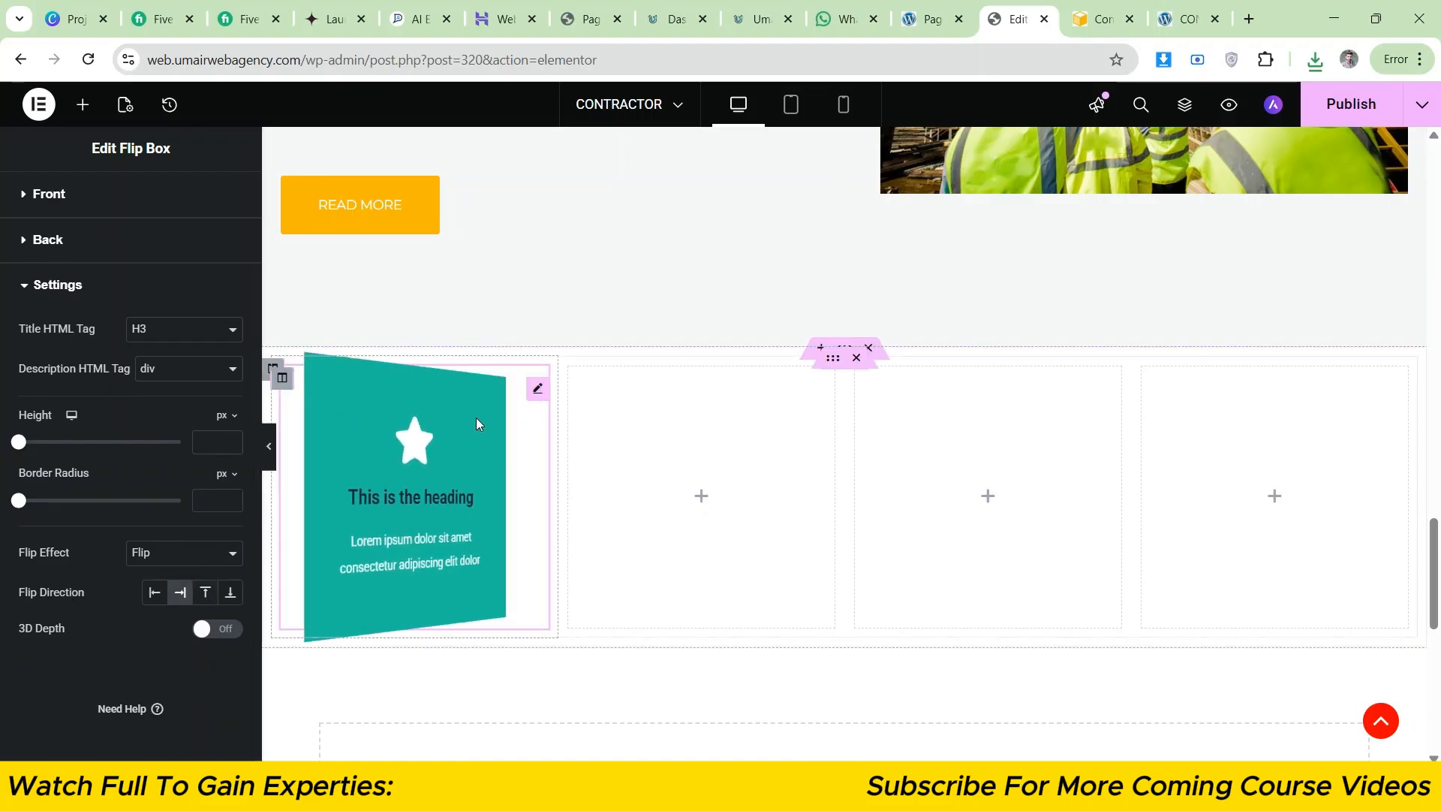
key(ctrl+Tab)
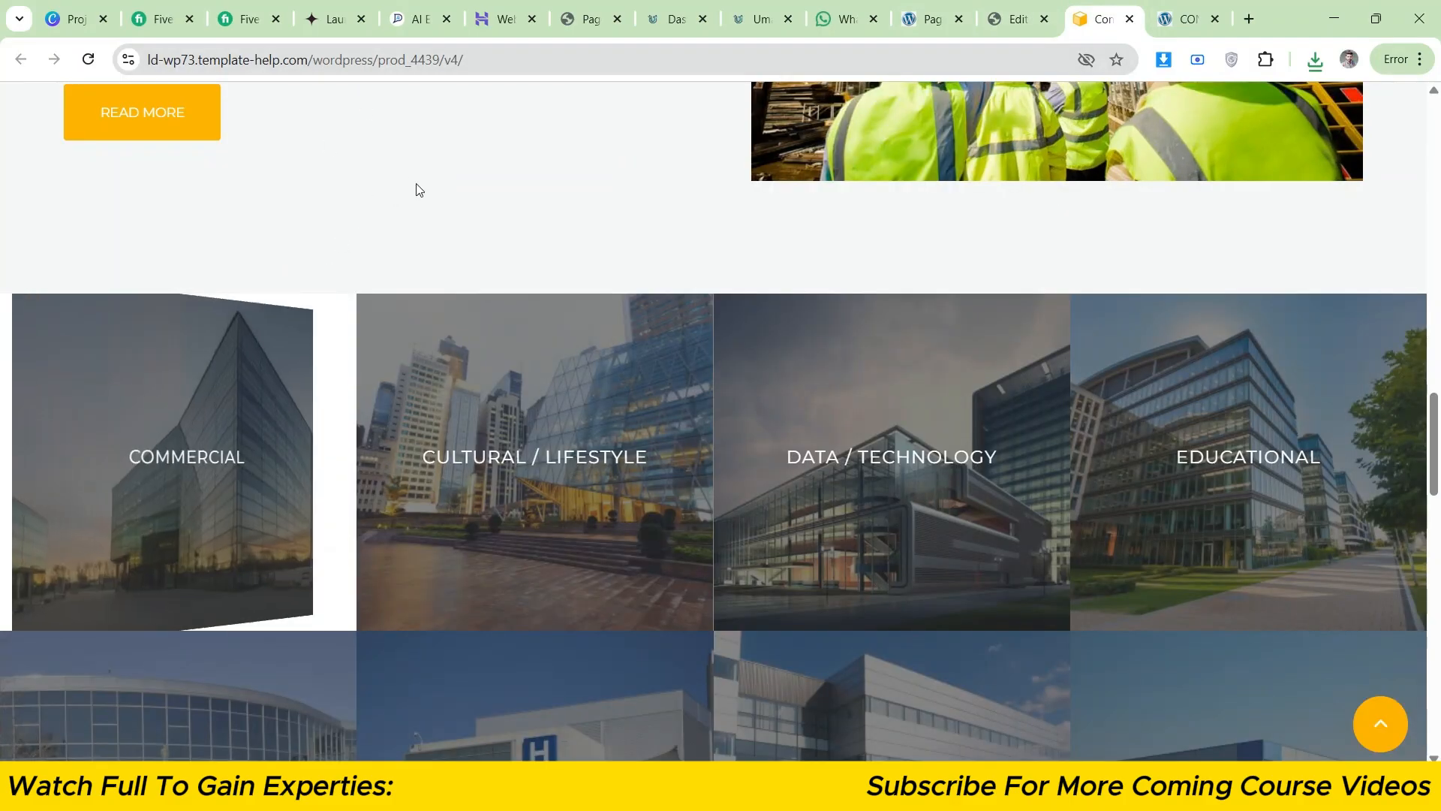
key(ctrl+shift+Tab)
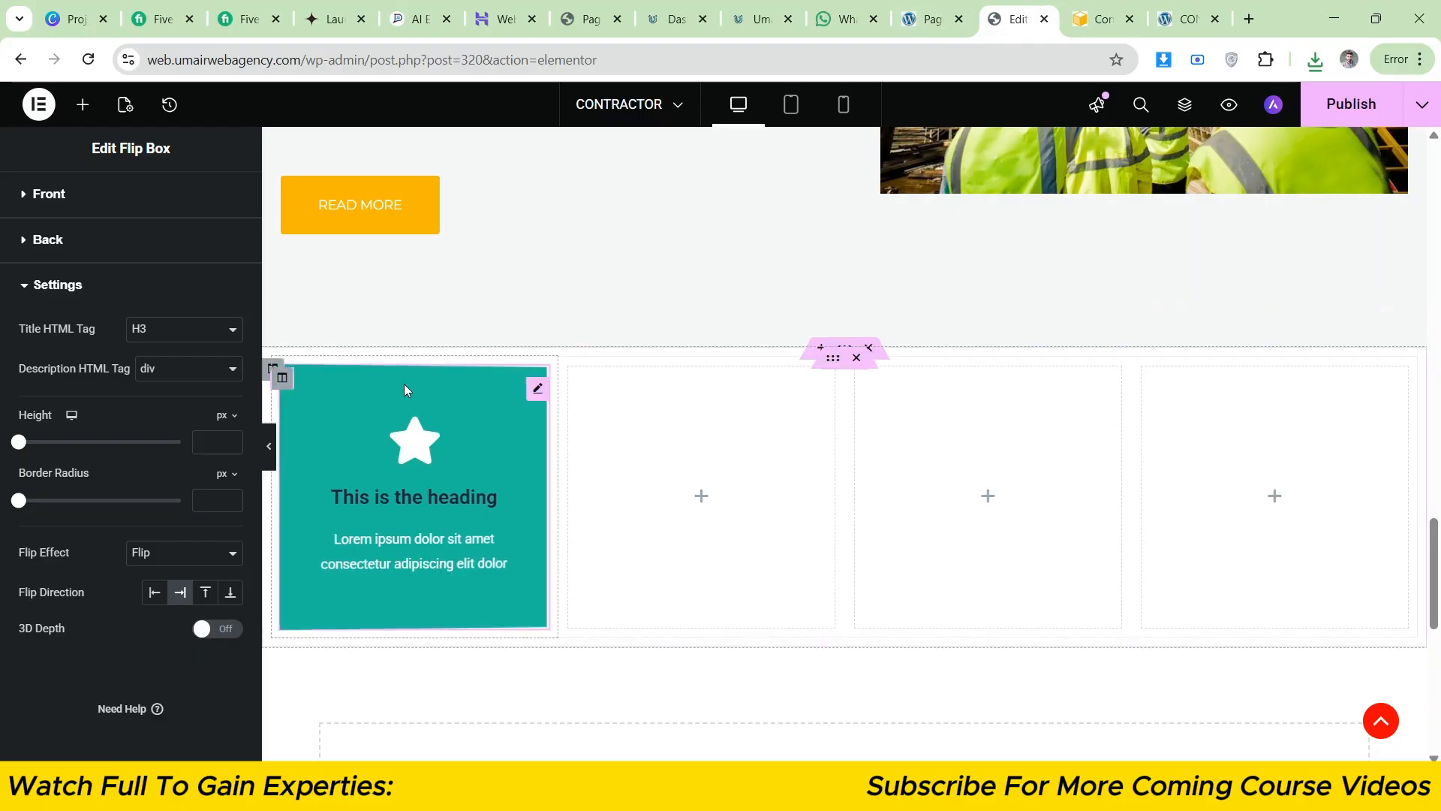
- Examine the flip box's front and back content settings against the Commercial tile on the reference template
click(46, 262)
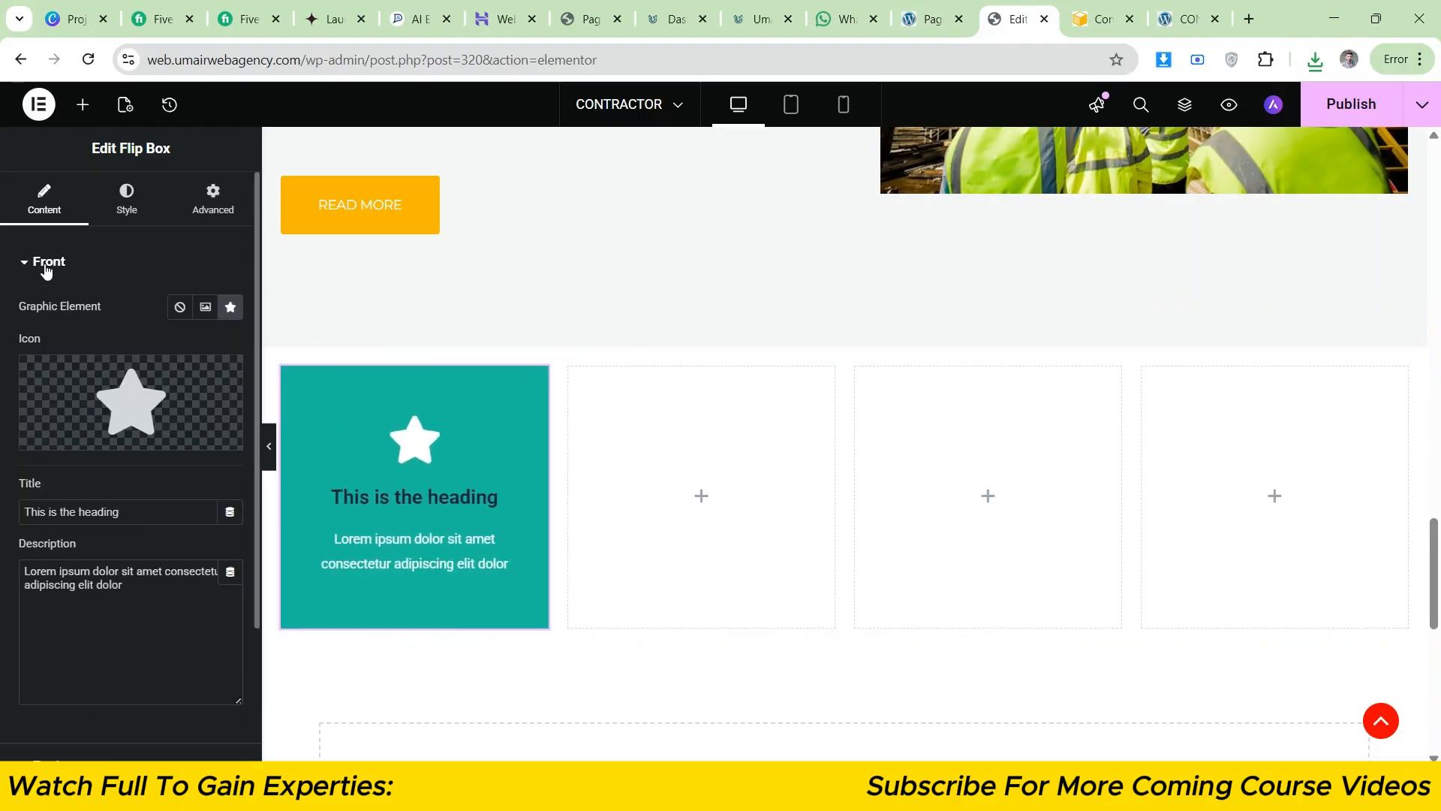
click(58, 272)
click(70, 311)
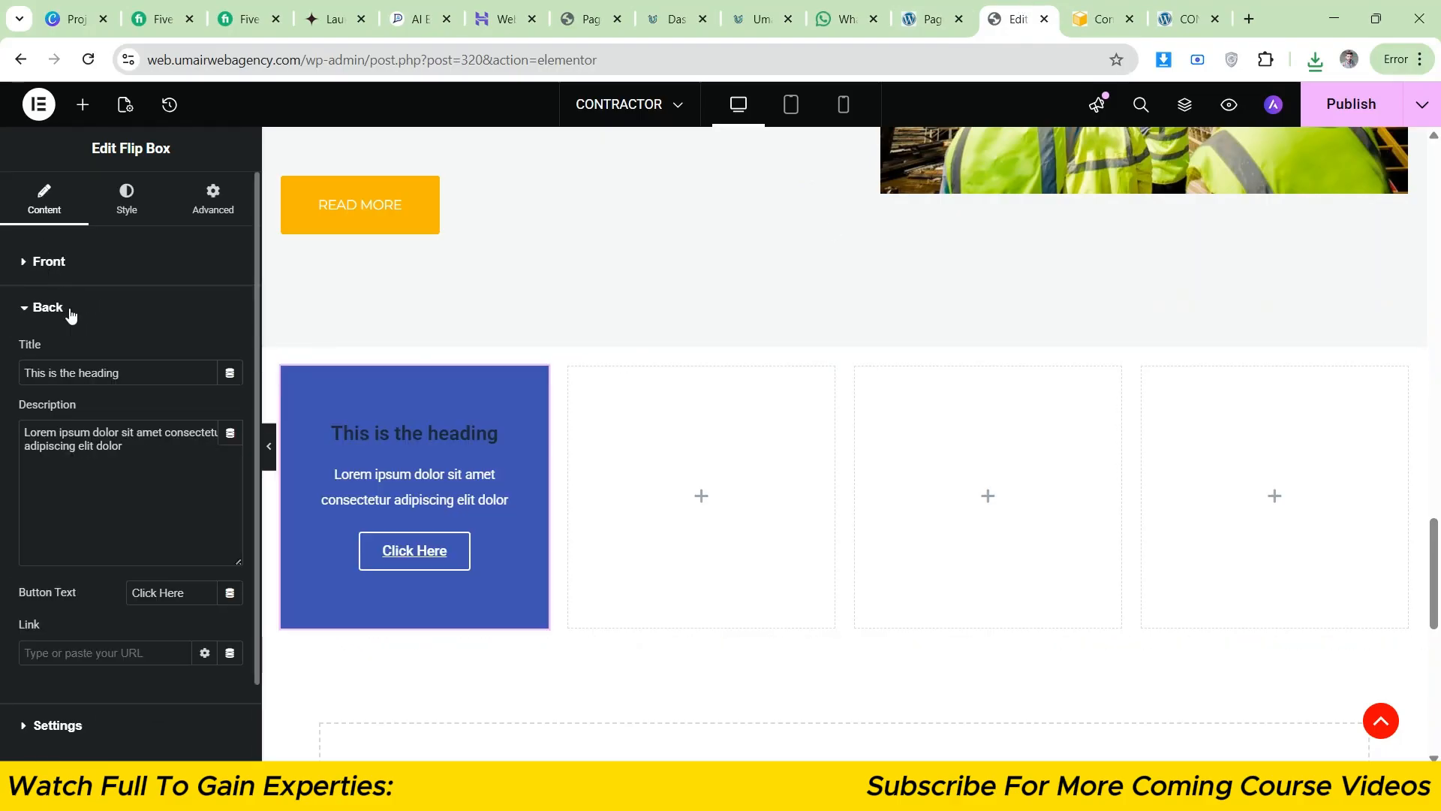
click(52, 262)
click(69, 272)
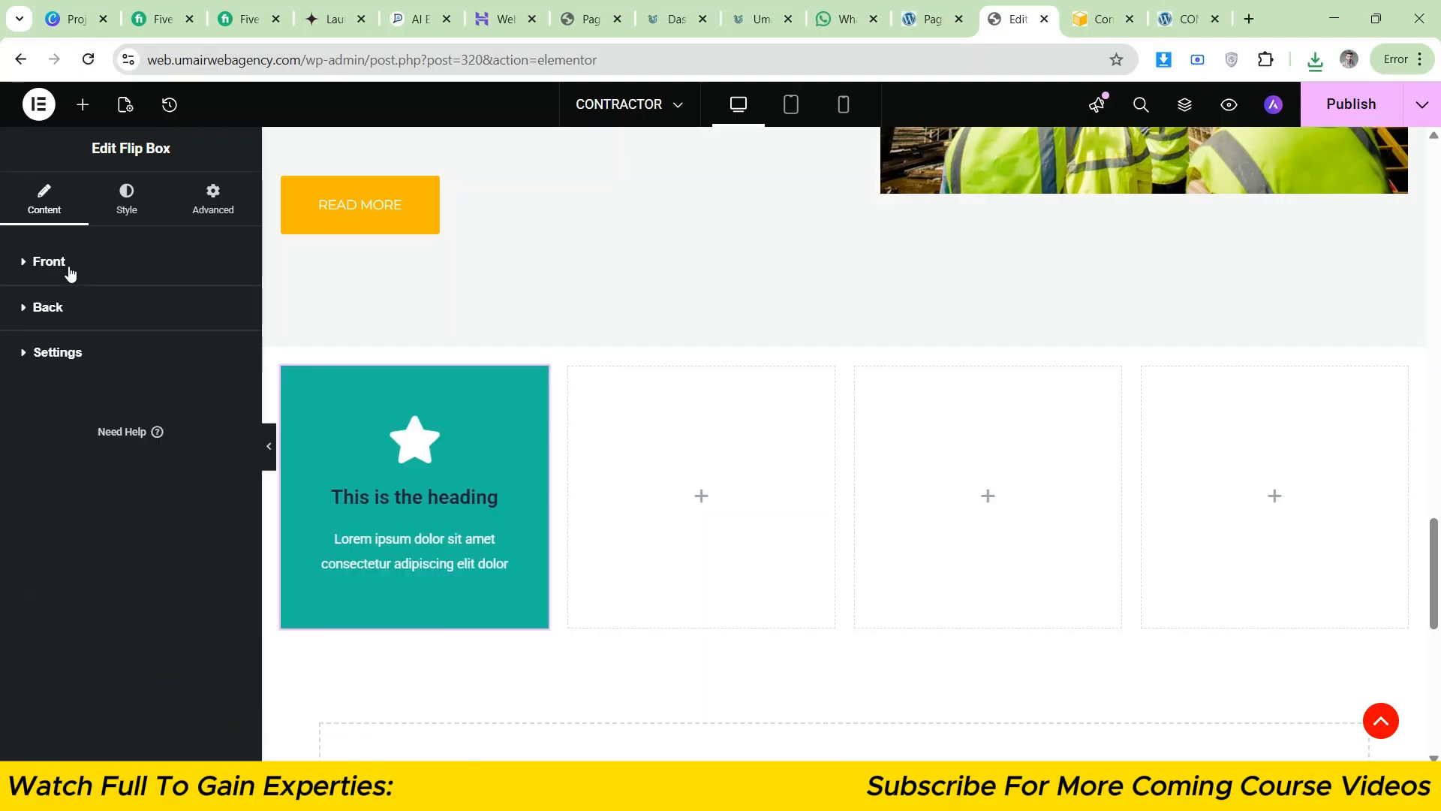
click(42, 271)
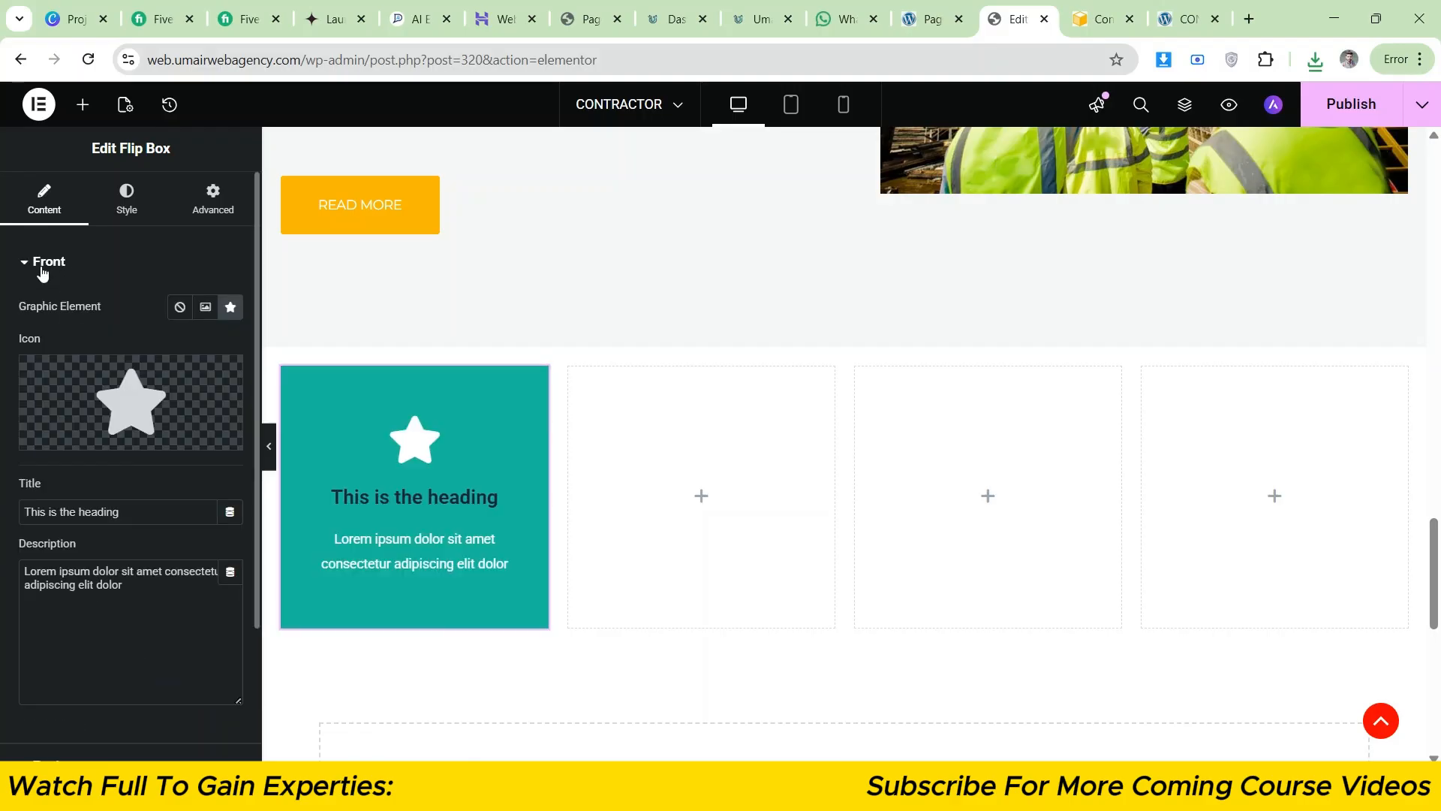
mouse_move(123, 389)
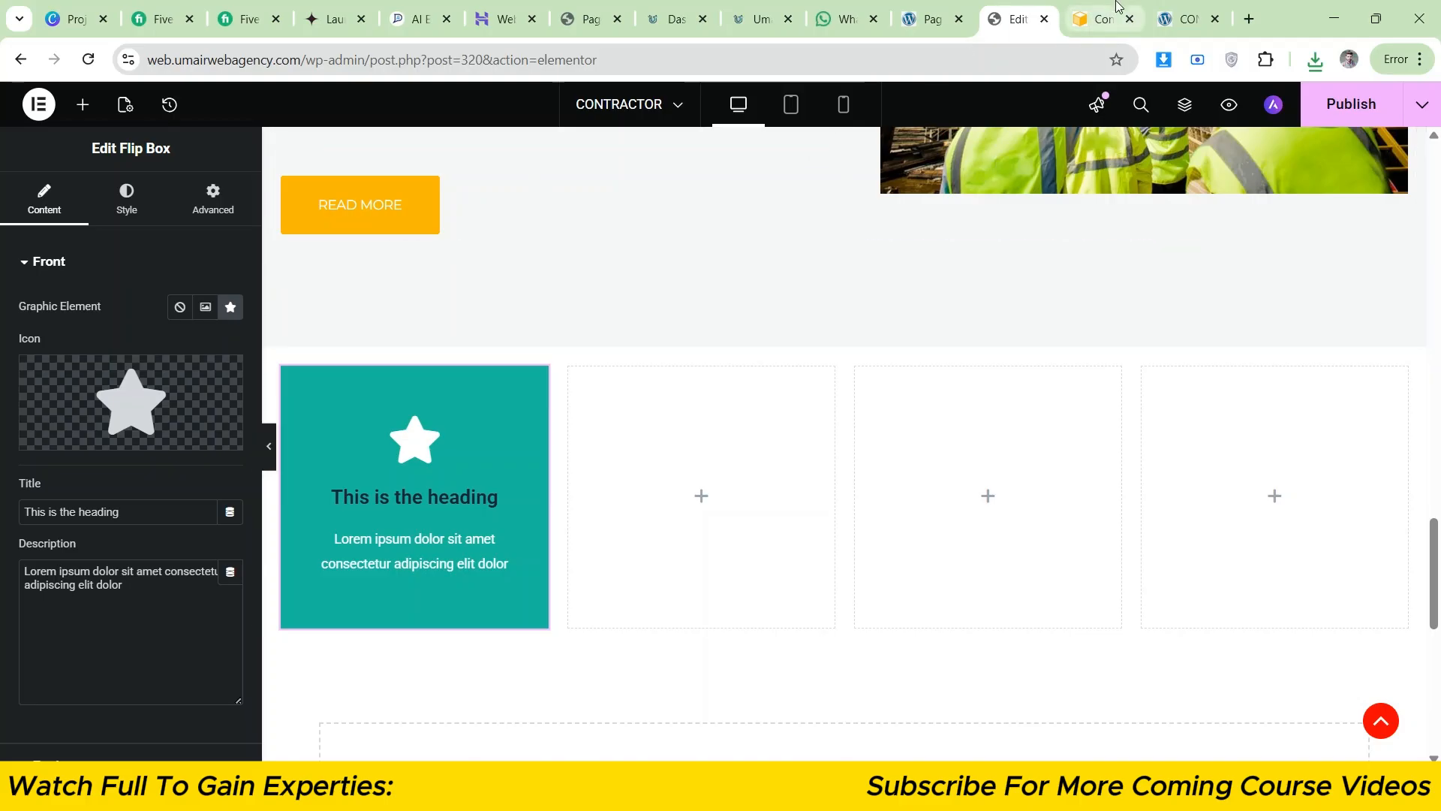
click(1100, 19)
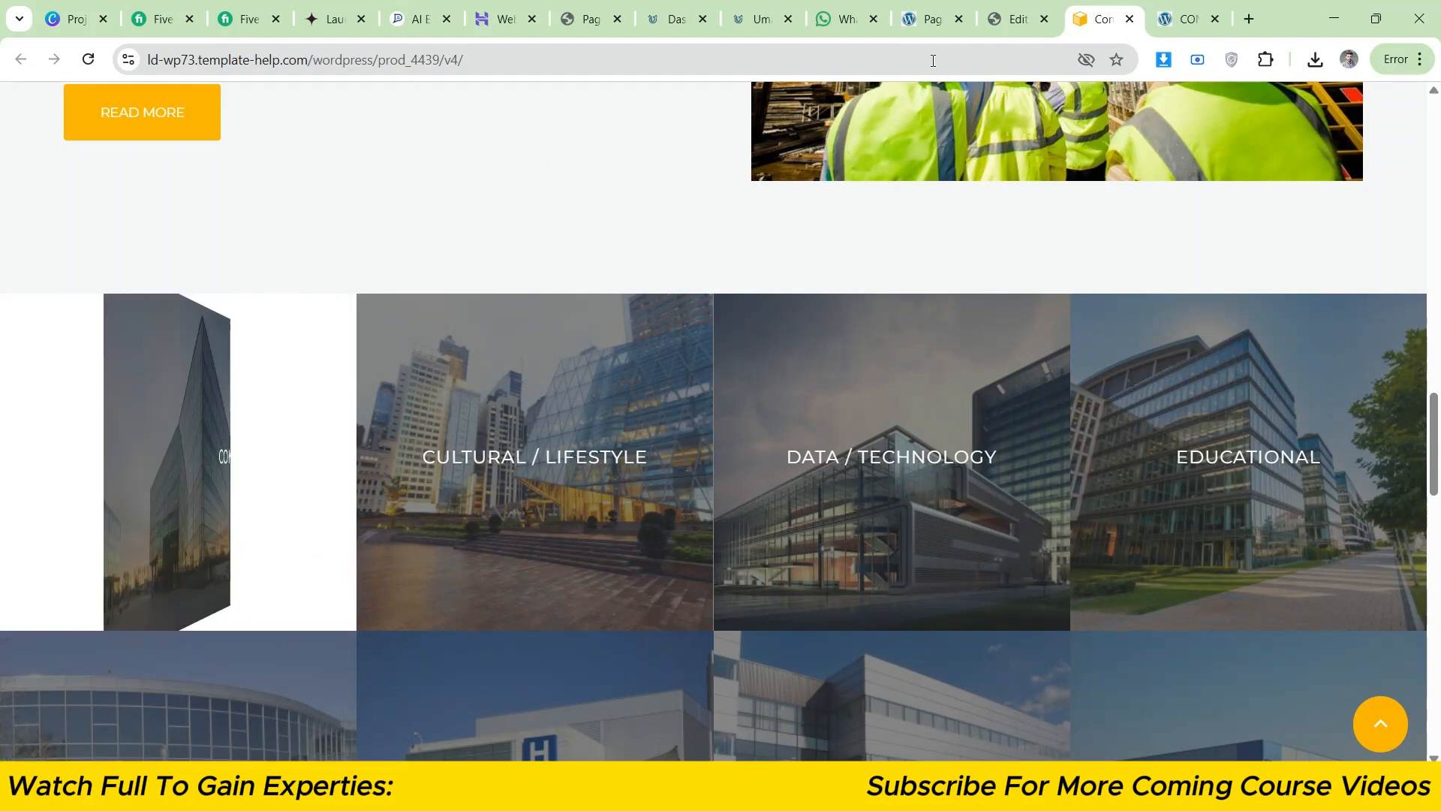
click(1015, 19)
mouse_move(225, 382)
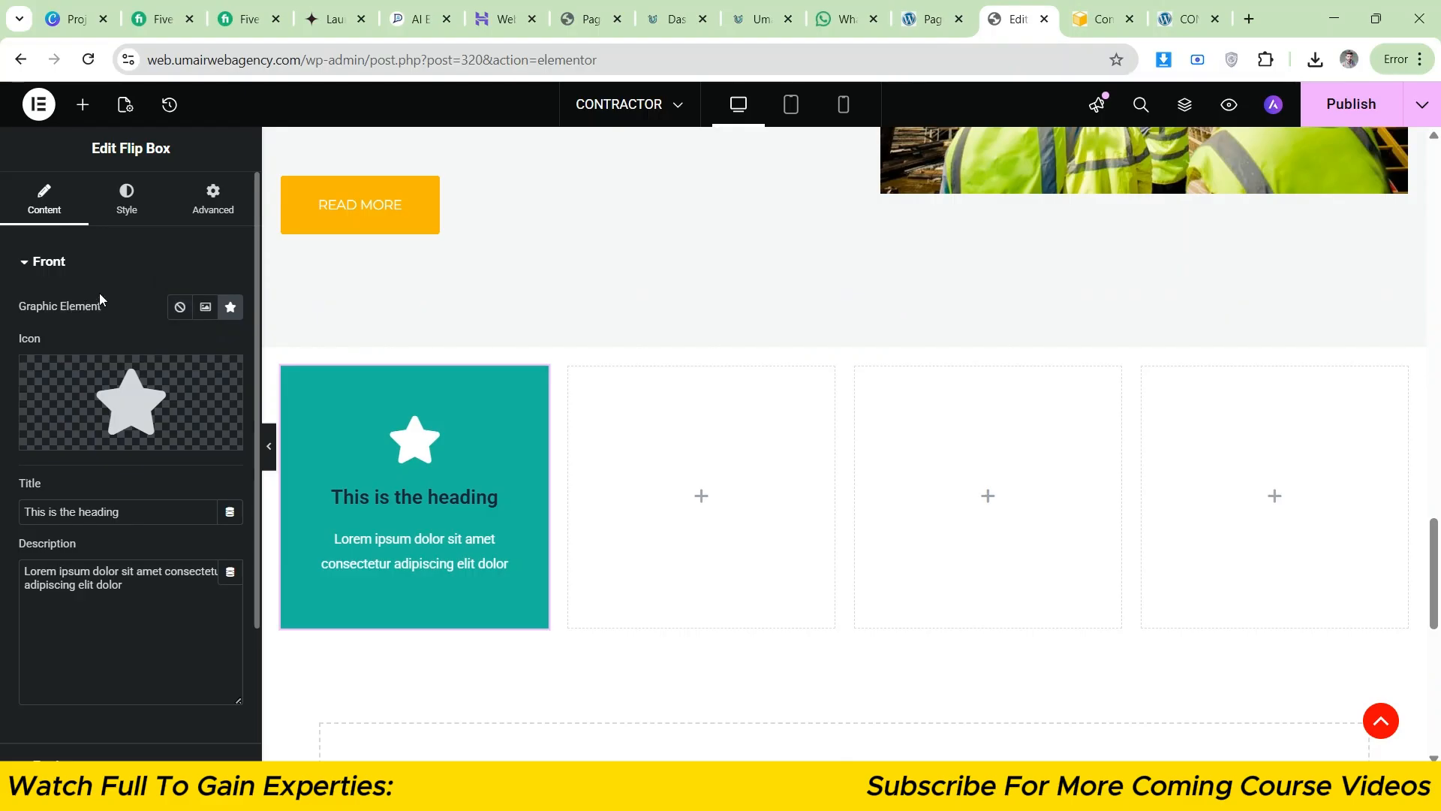
- Set the graphic element of the flip box's front side to None and clear its description
click(181, 307)
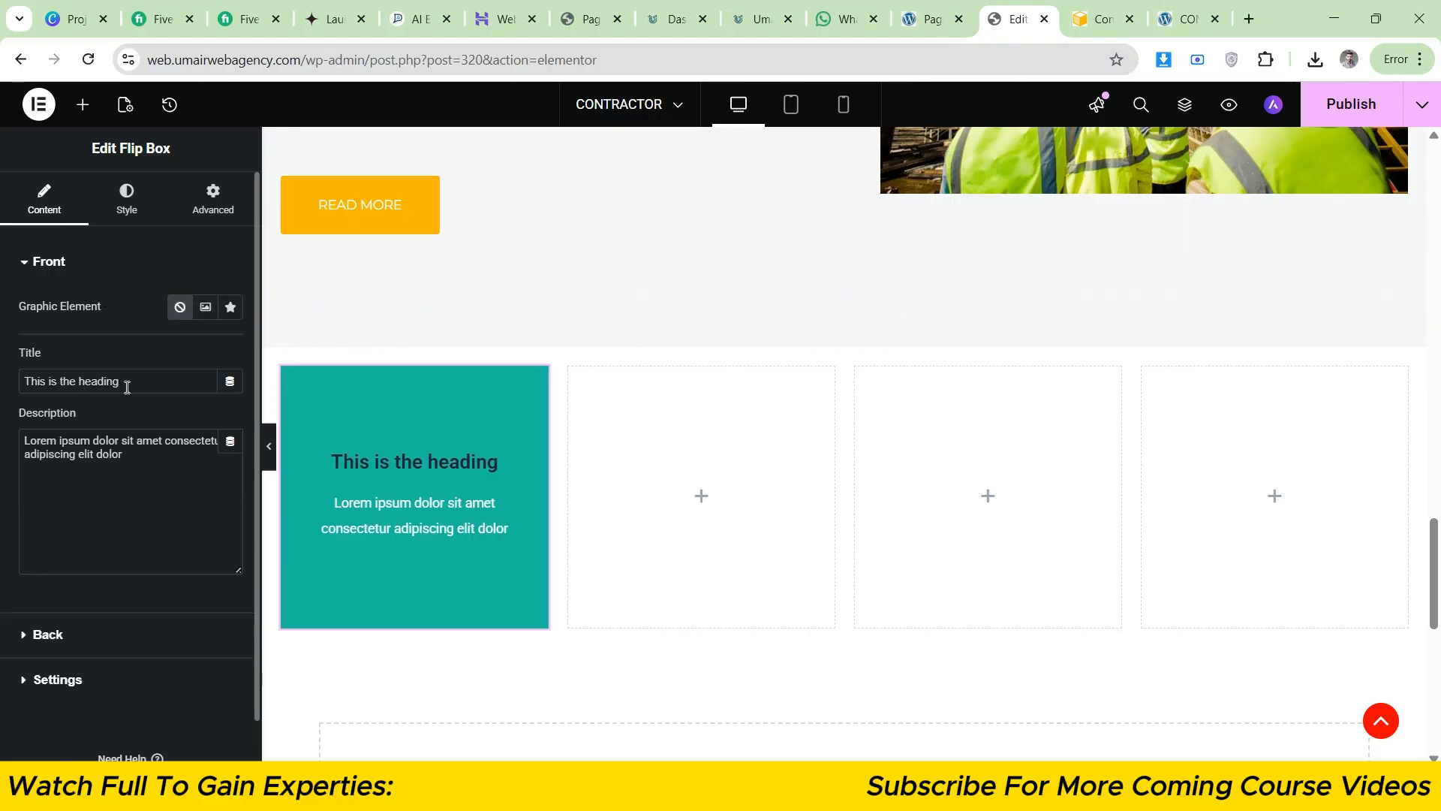
drag(134, 463, 0, 449)
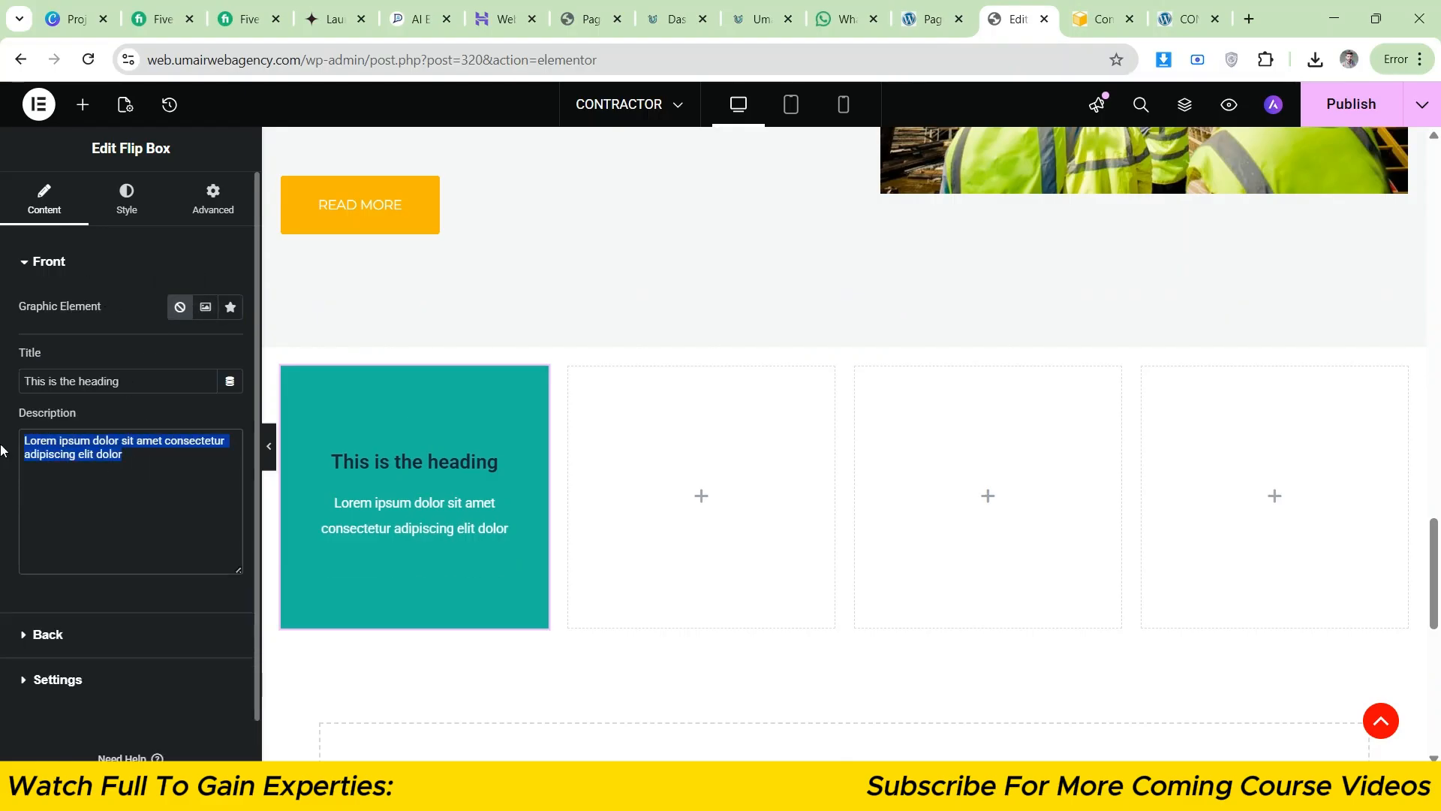
key(BackSpace)
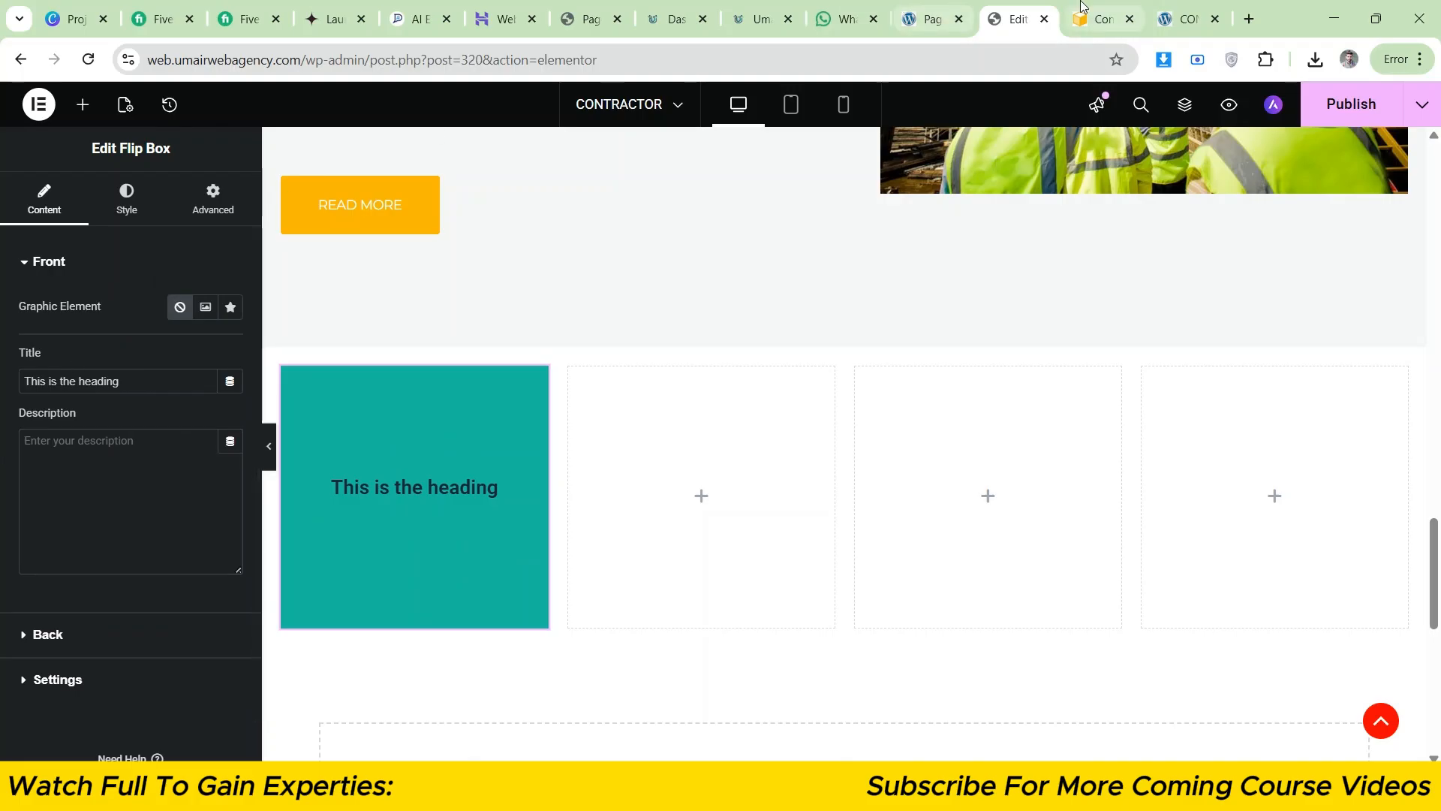
- Check the first tile's heading on the reference template and set the flip box's front title to "commercial"
click(1100, 18)
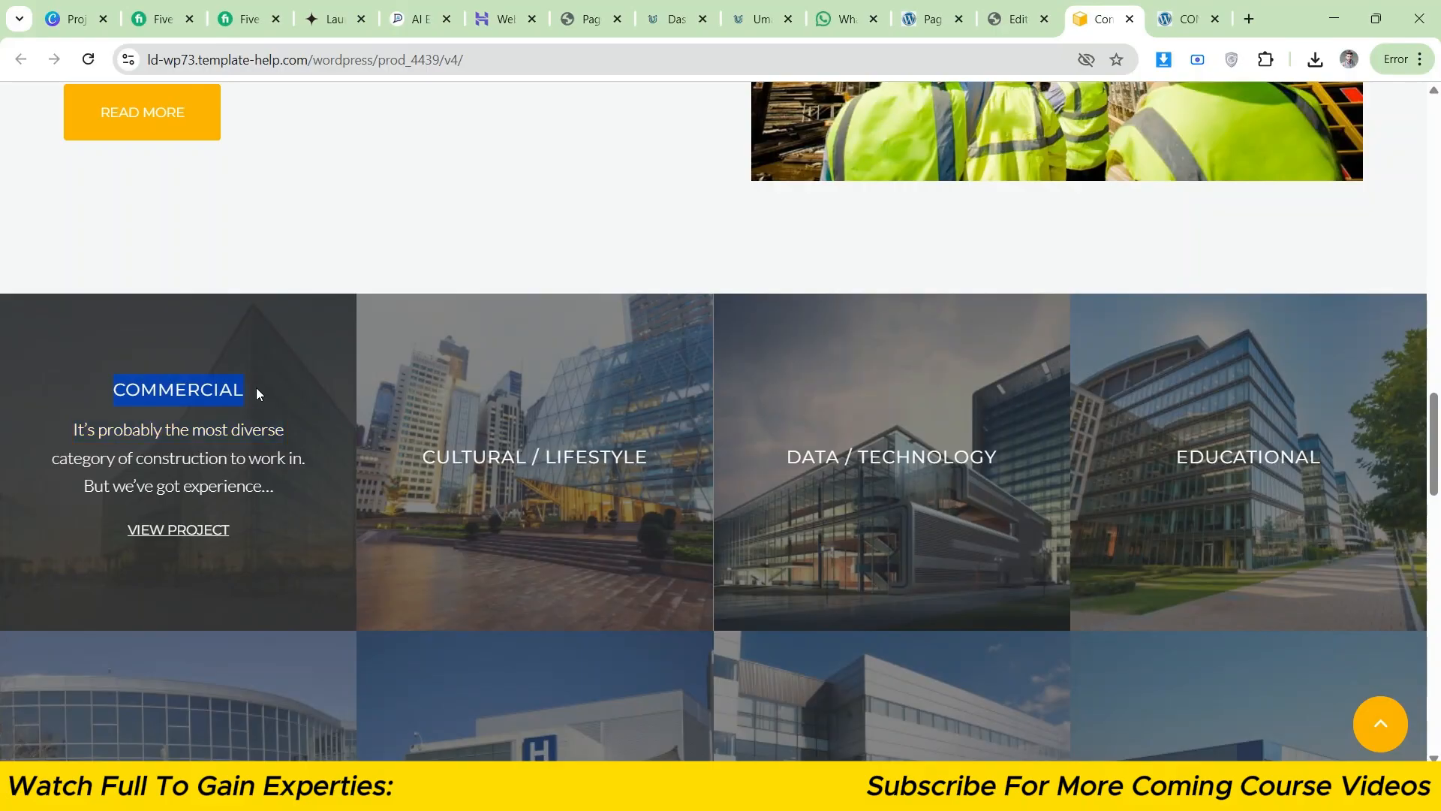
click(1048, 9)
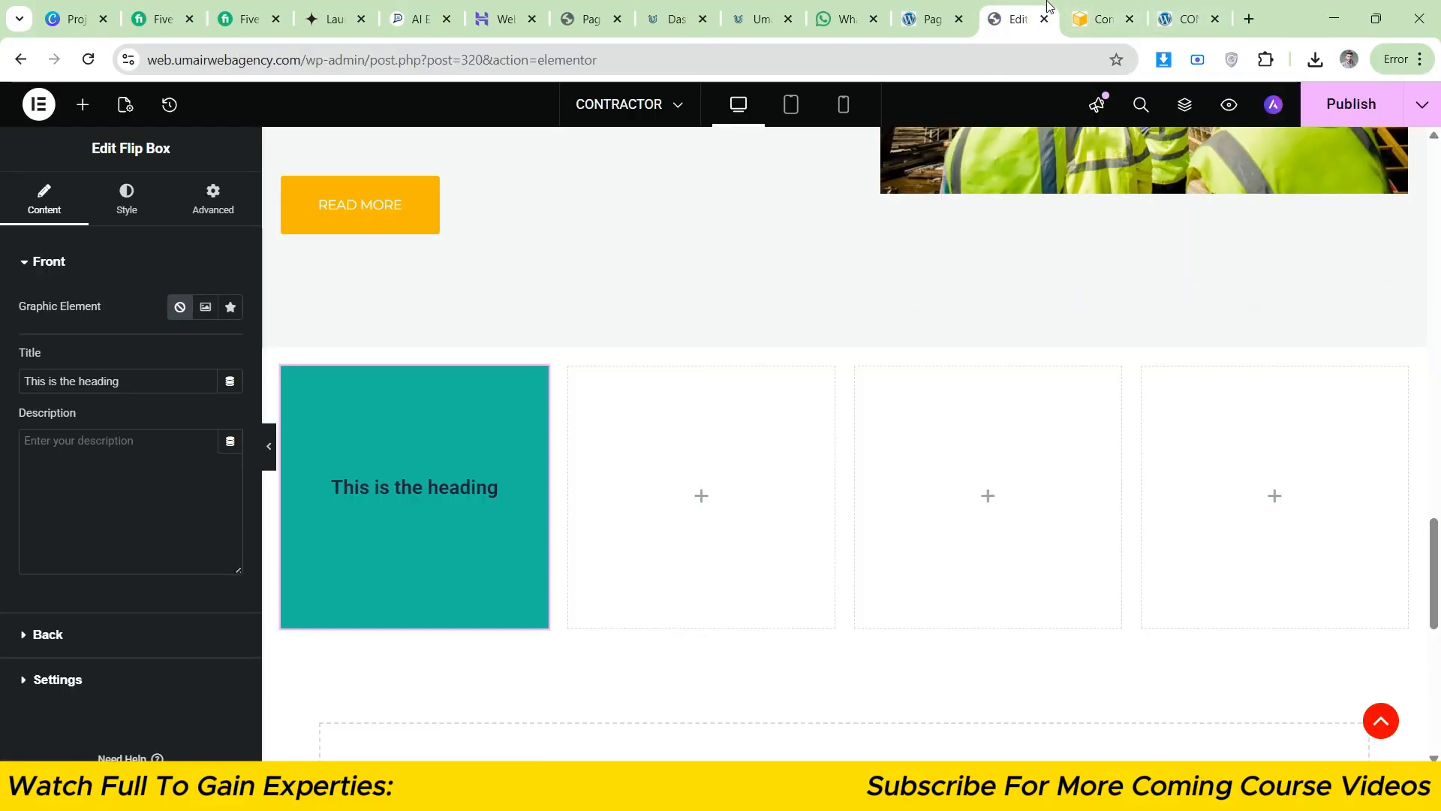
right_click(71, 373)
click(125, 361)
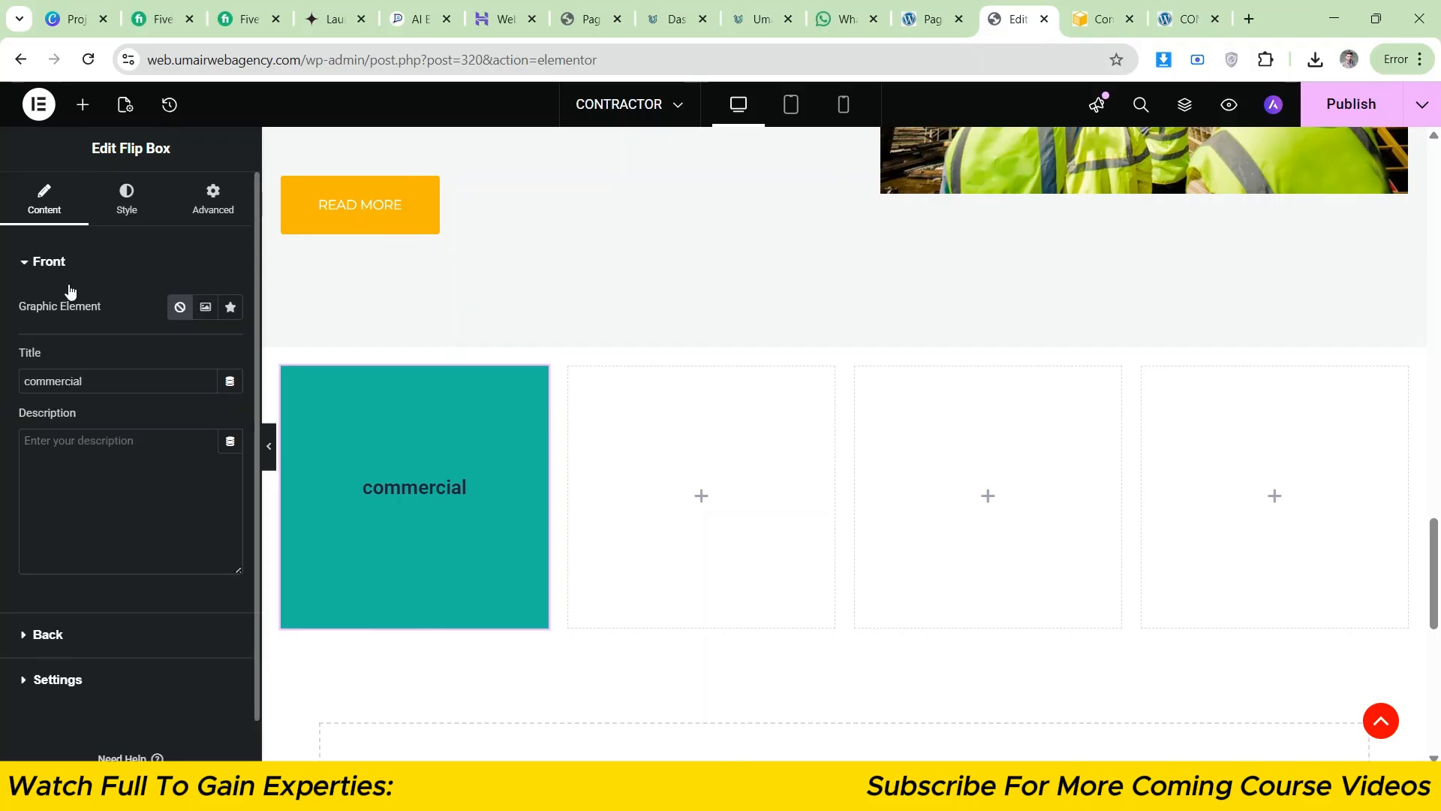
- Give the flip box's front a classic background, upload the eight project-1 to project-8 418x315 images and use project-3-418x315 as its image
click(128, 200)
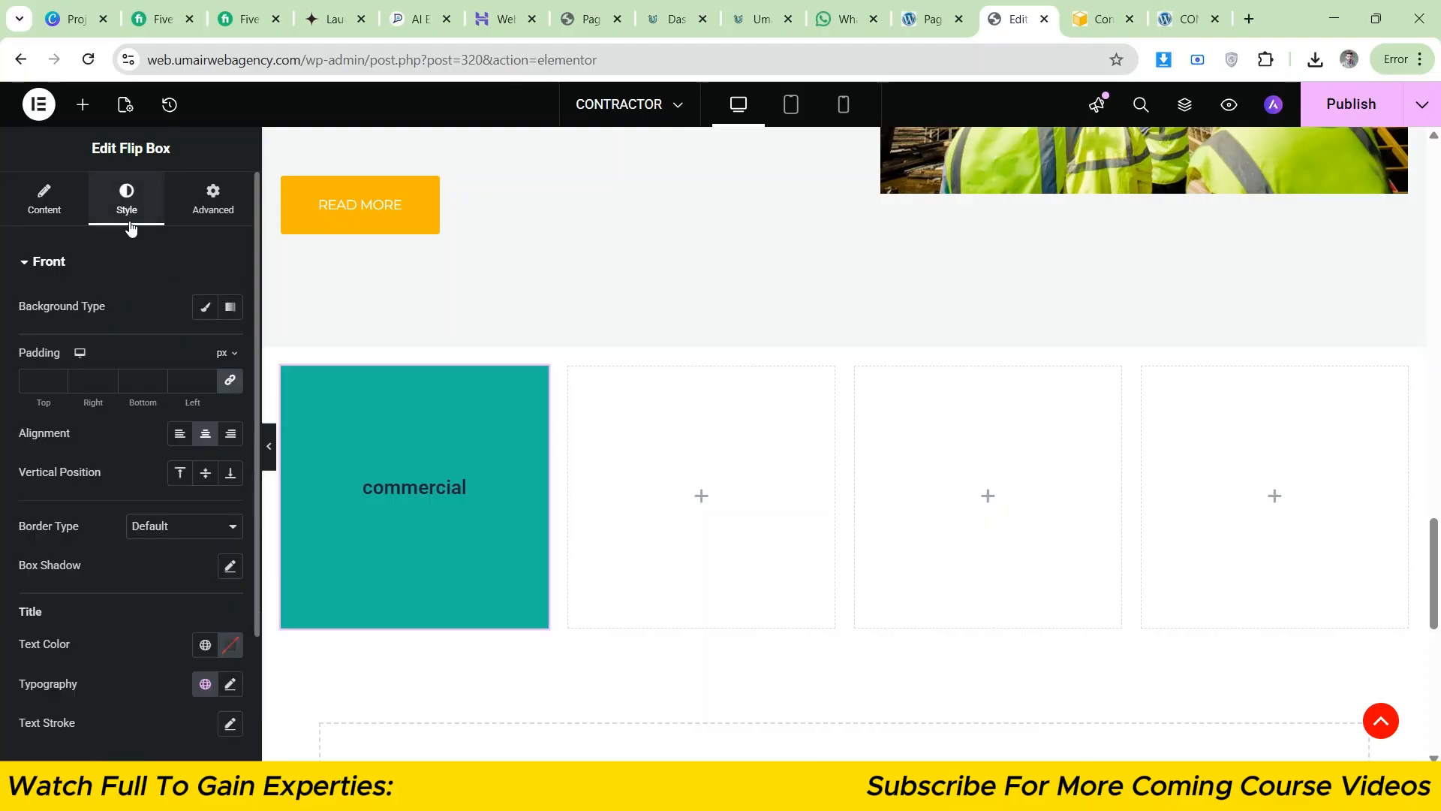
click(206, 308)
click(132, 440)
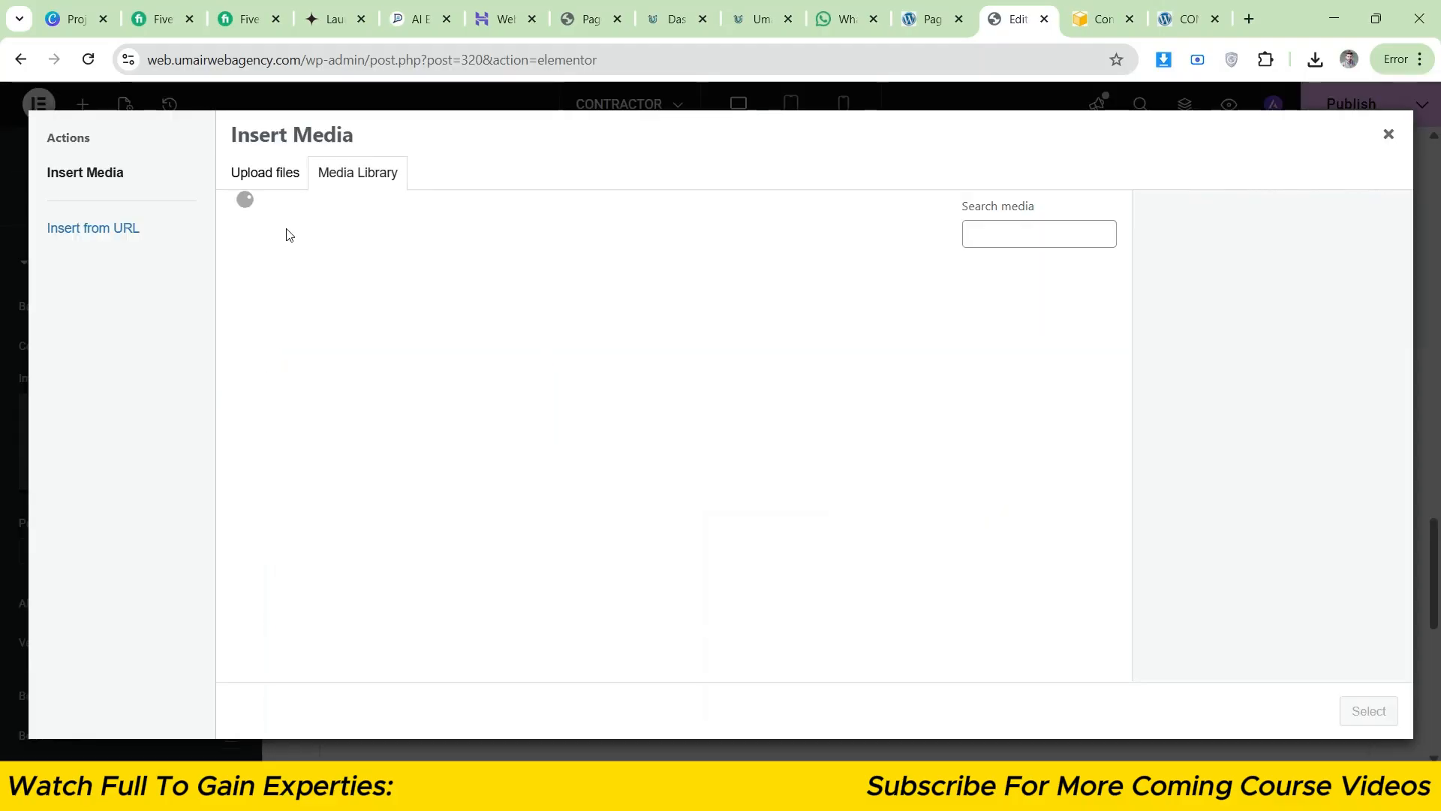
click(793, 420)
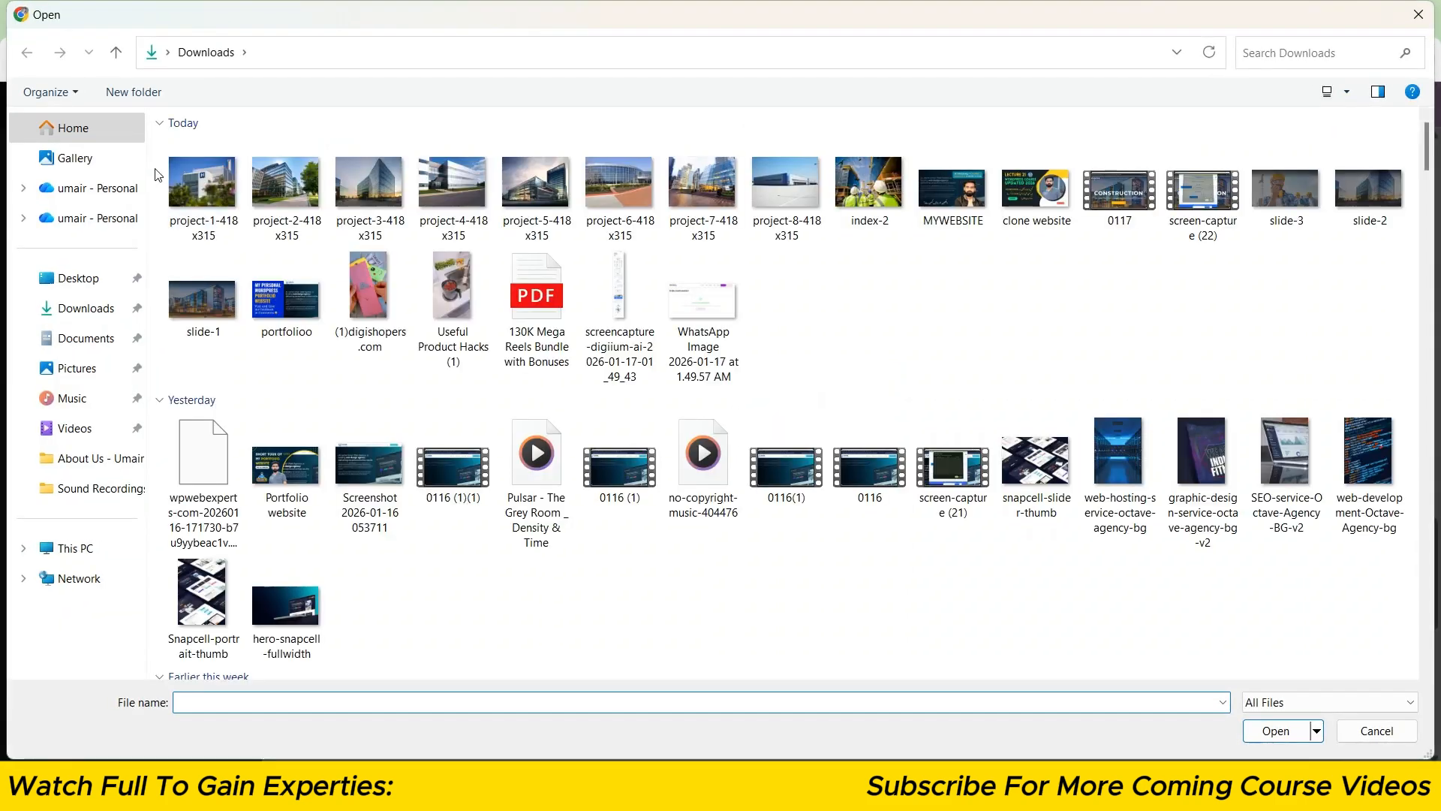
drag(156, 171, 795, 220)
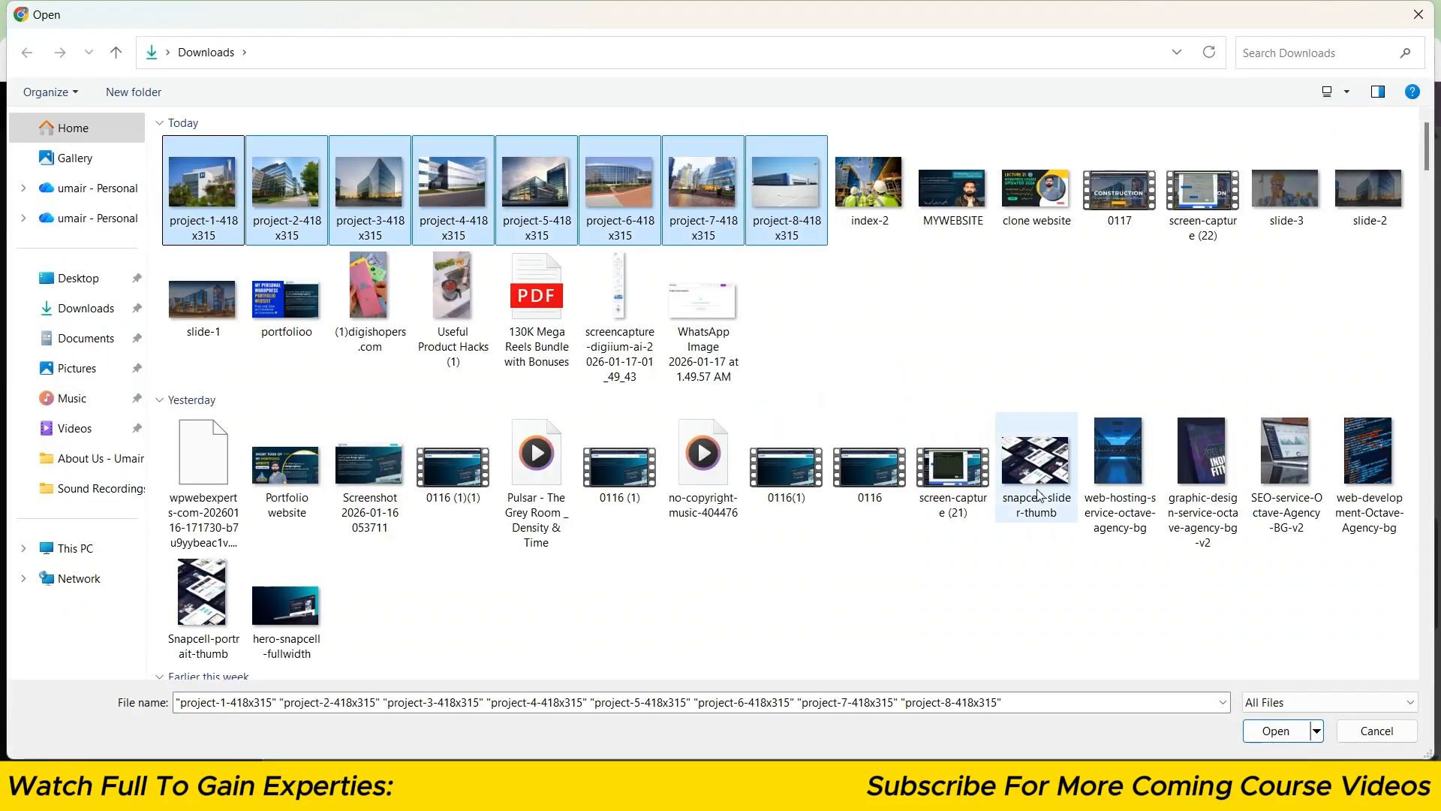
click(1276, 730)
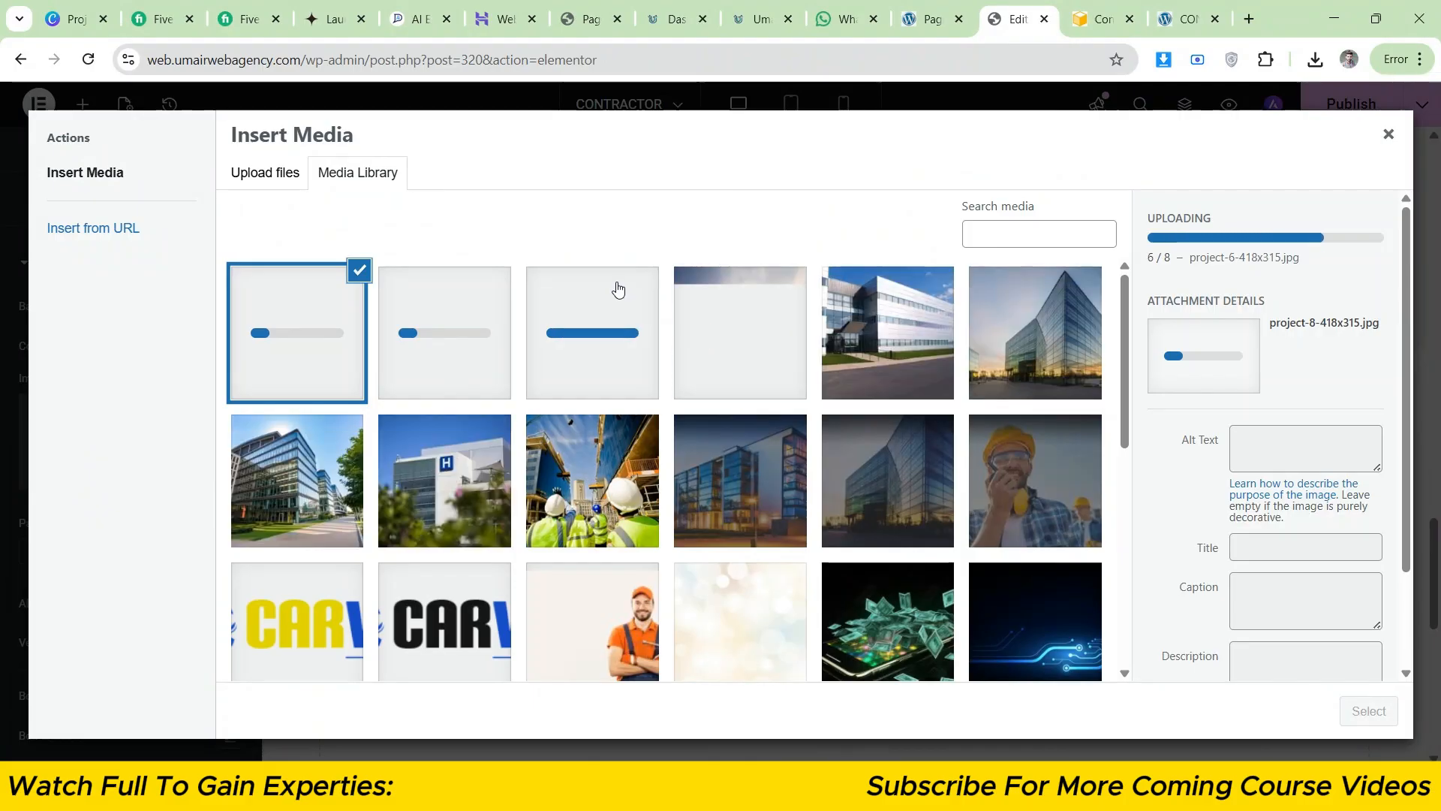
click(1066, 390)
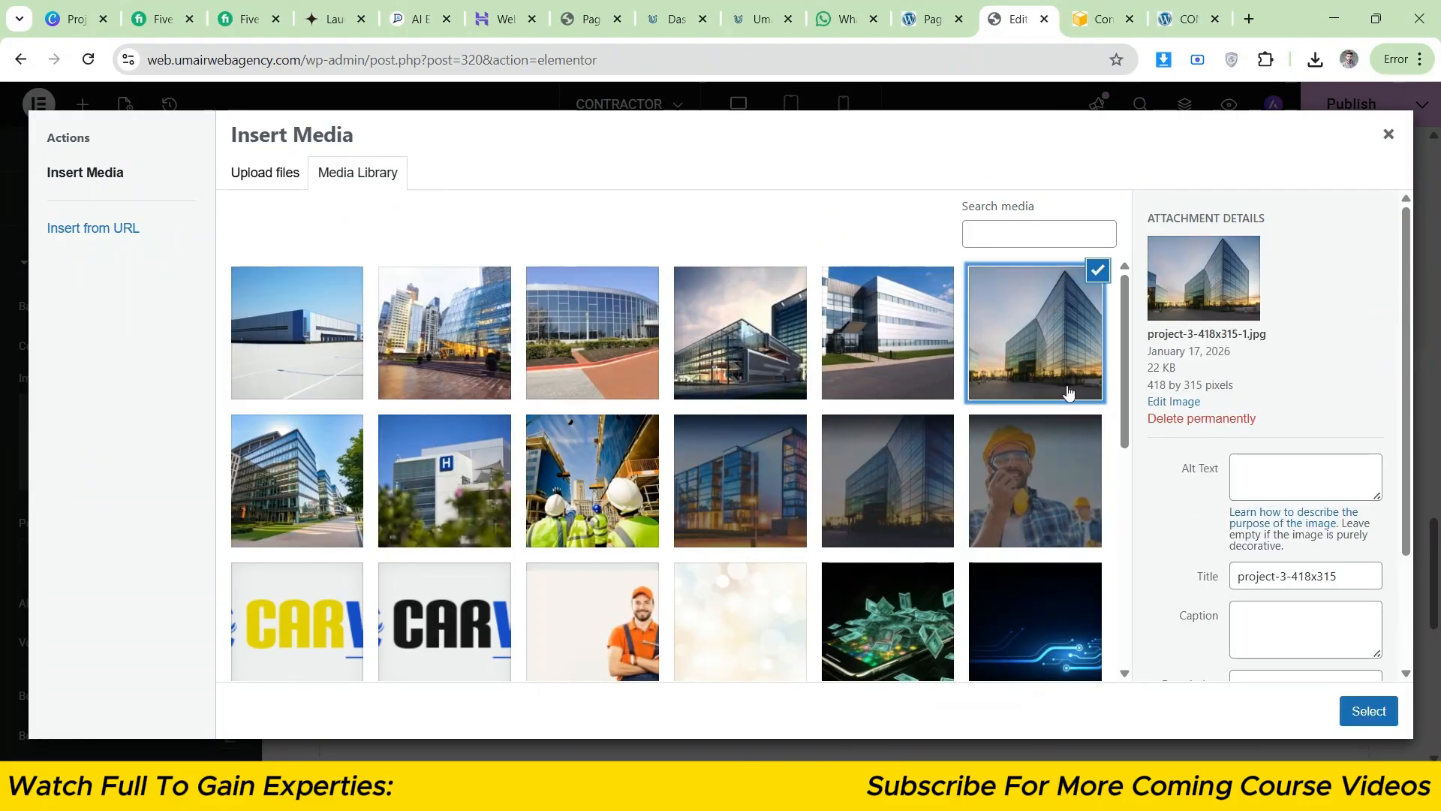
click(1369, 710)
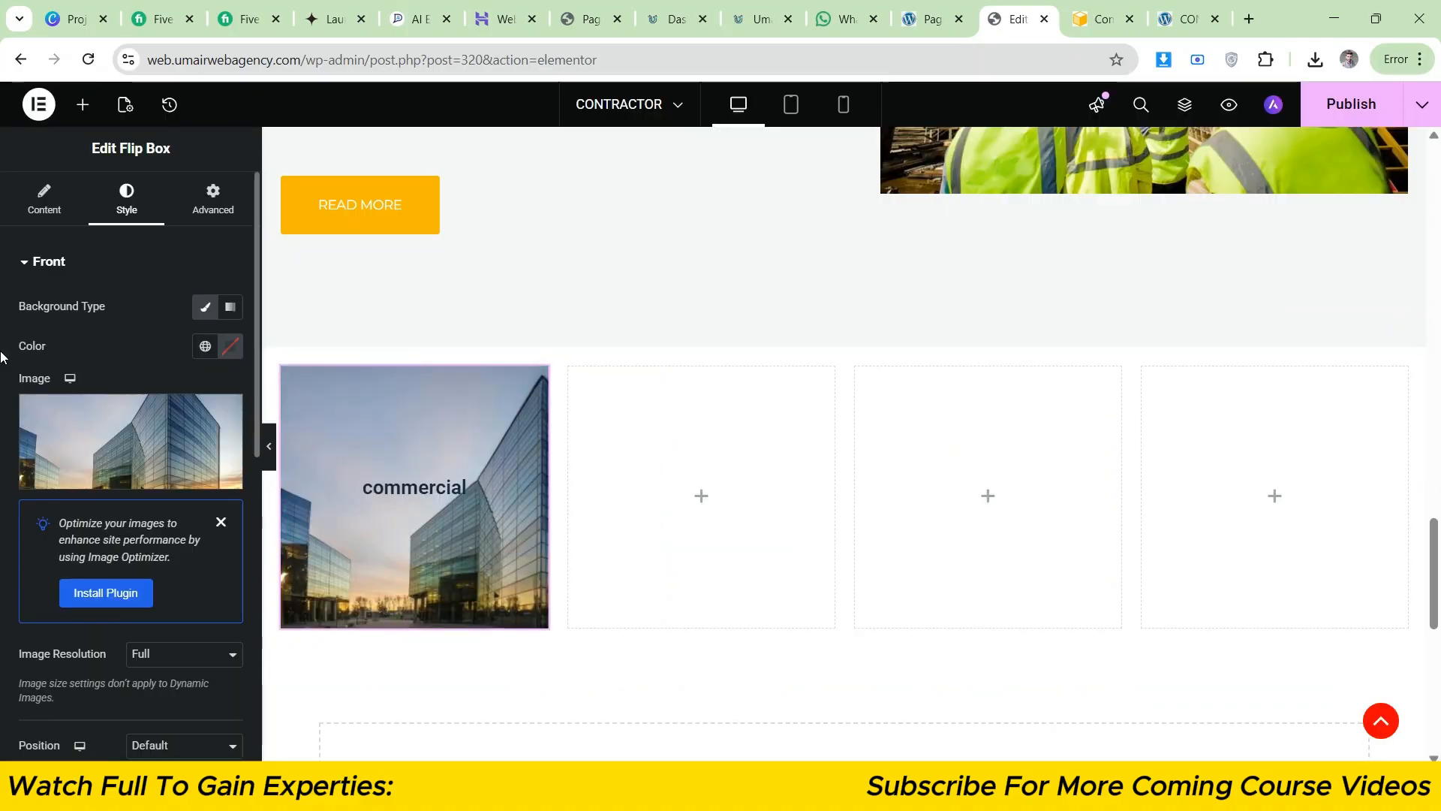
- Set the front background image's position to Center Center, display size to Cover and repeat to No-repeat
scroll(76, 353, down, 4)
click(156, 466)
click(166, 510)
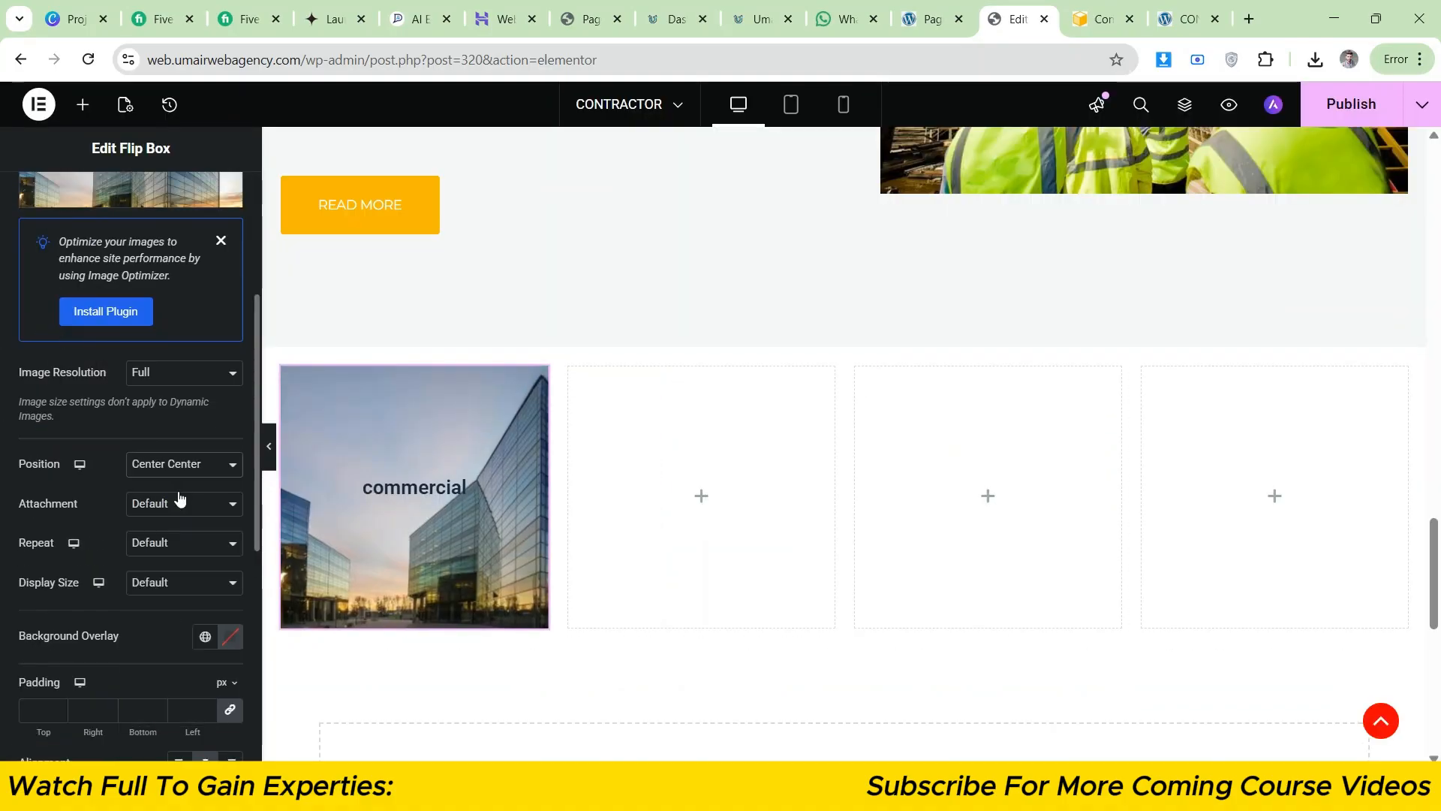
click(175, 585)
click(174, 647)
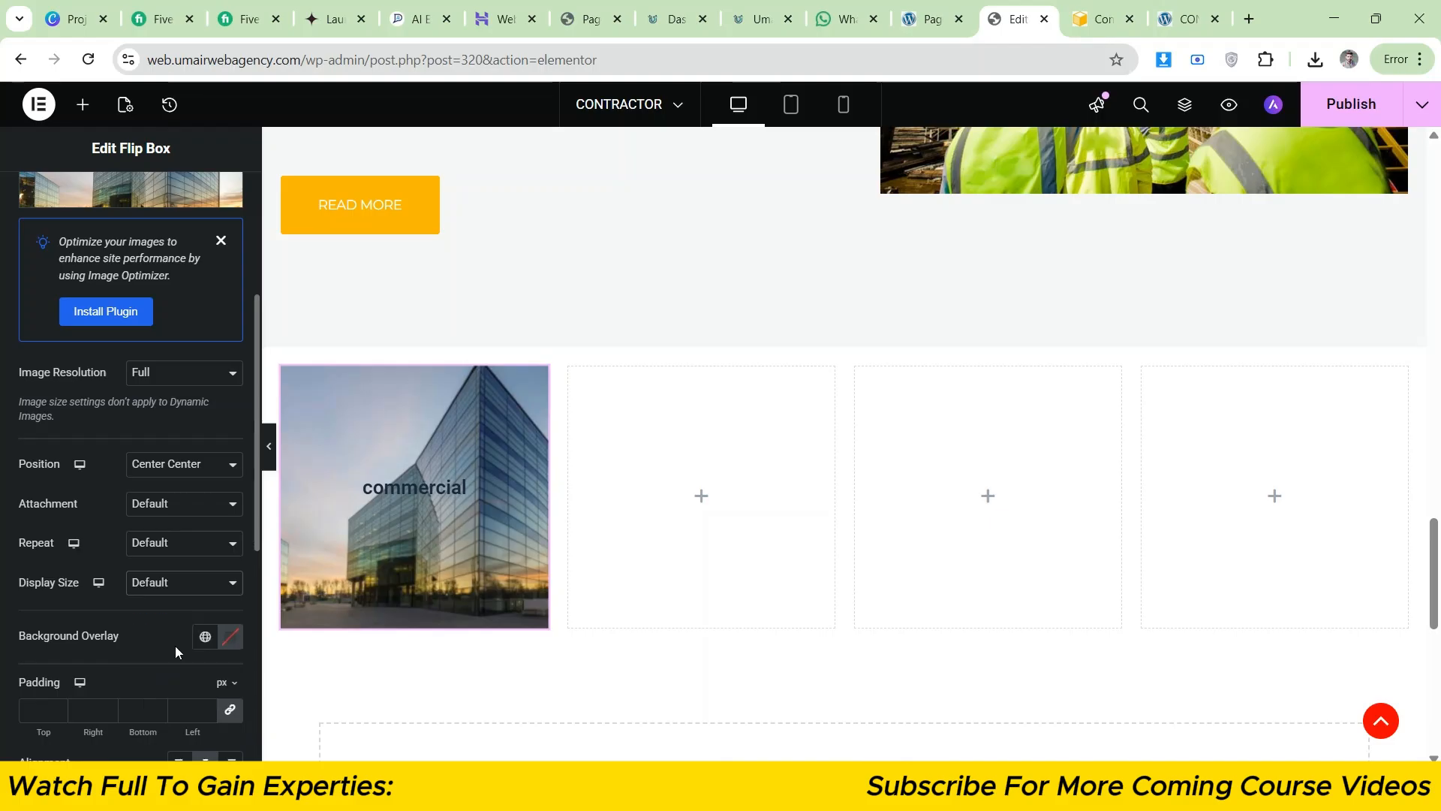
click(180, 545)
click(185, 588)
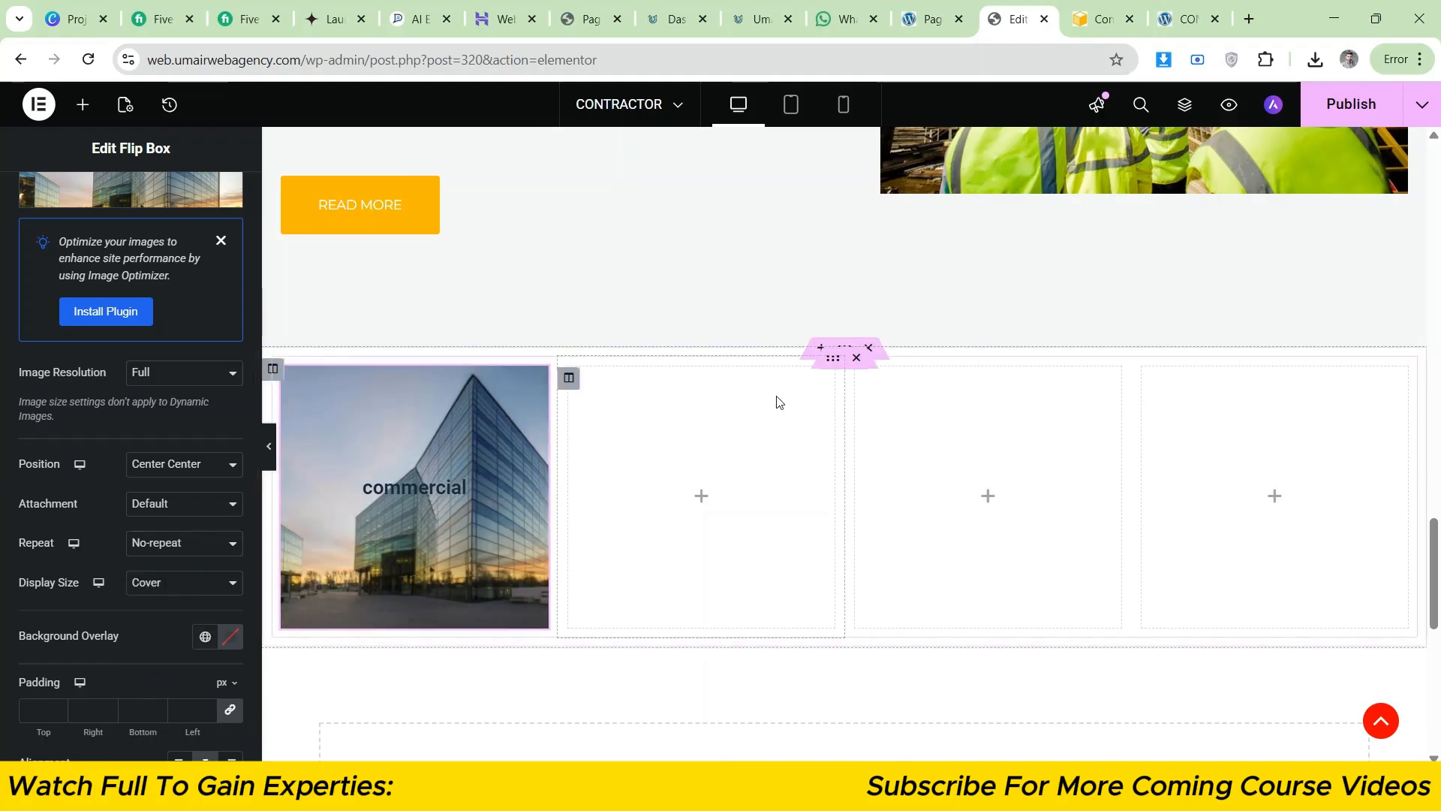
- Set the columns gap to No Gap on both the four-column inner section and its parent section
click(821, 368)
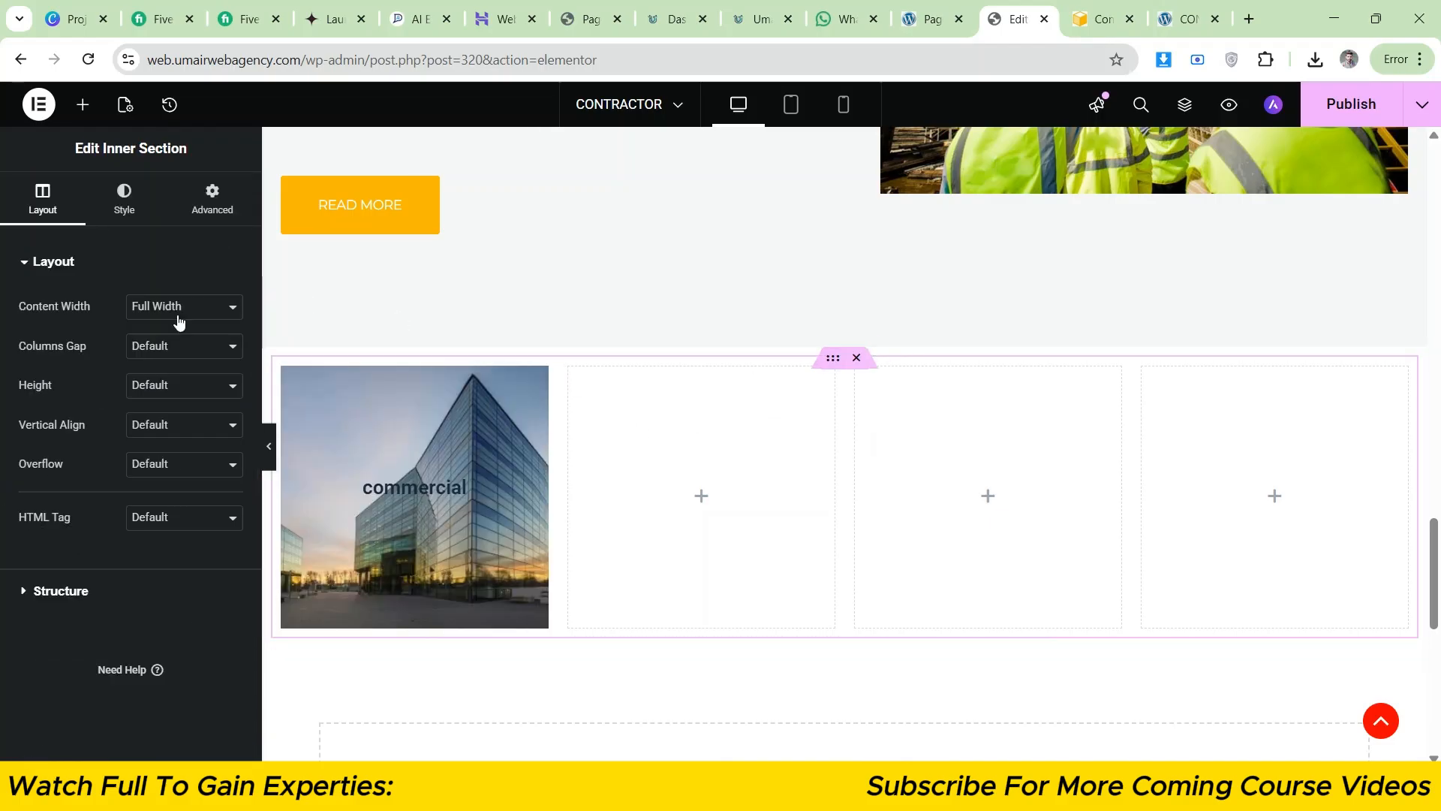
click(156, 347)
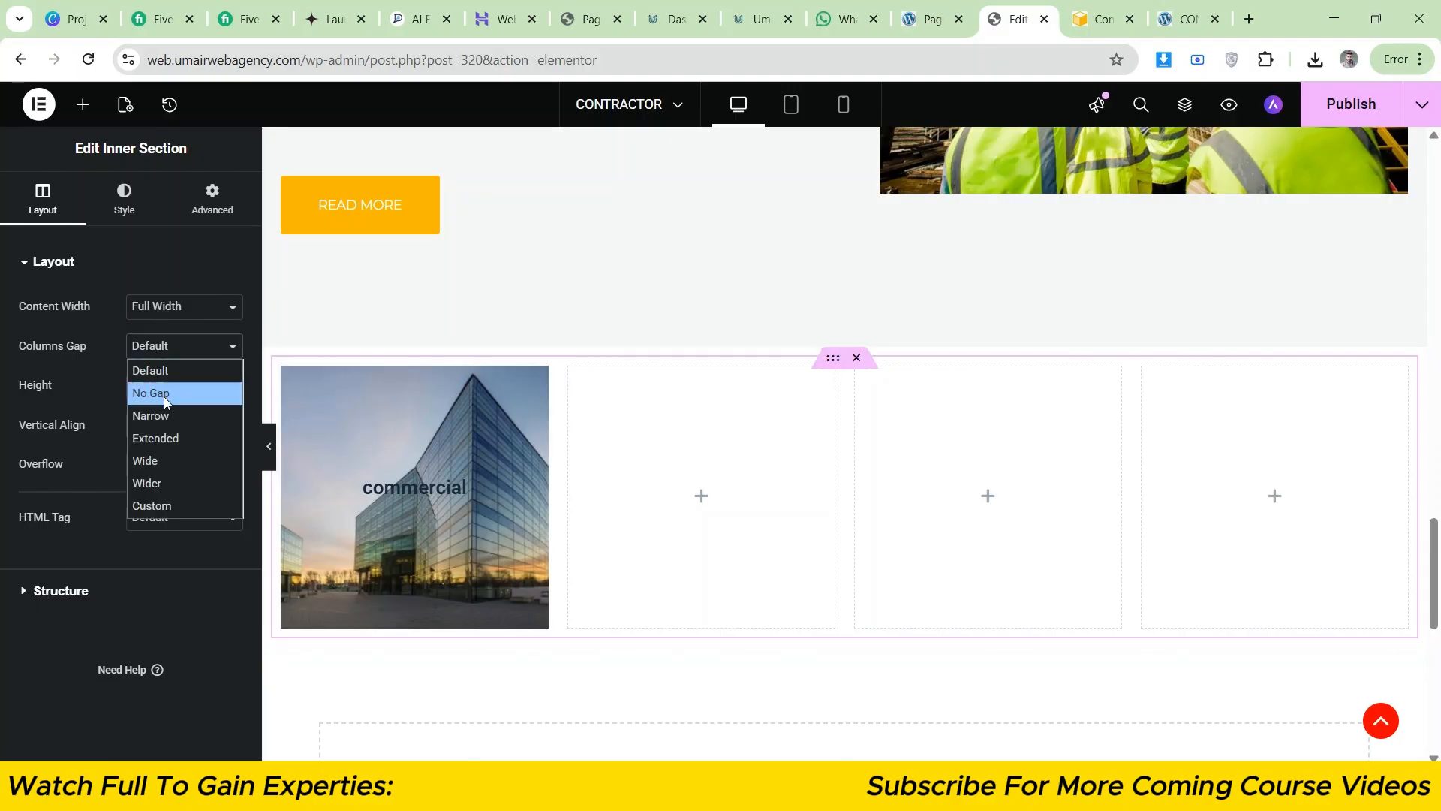
click(163, 395)
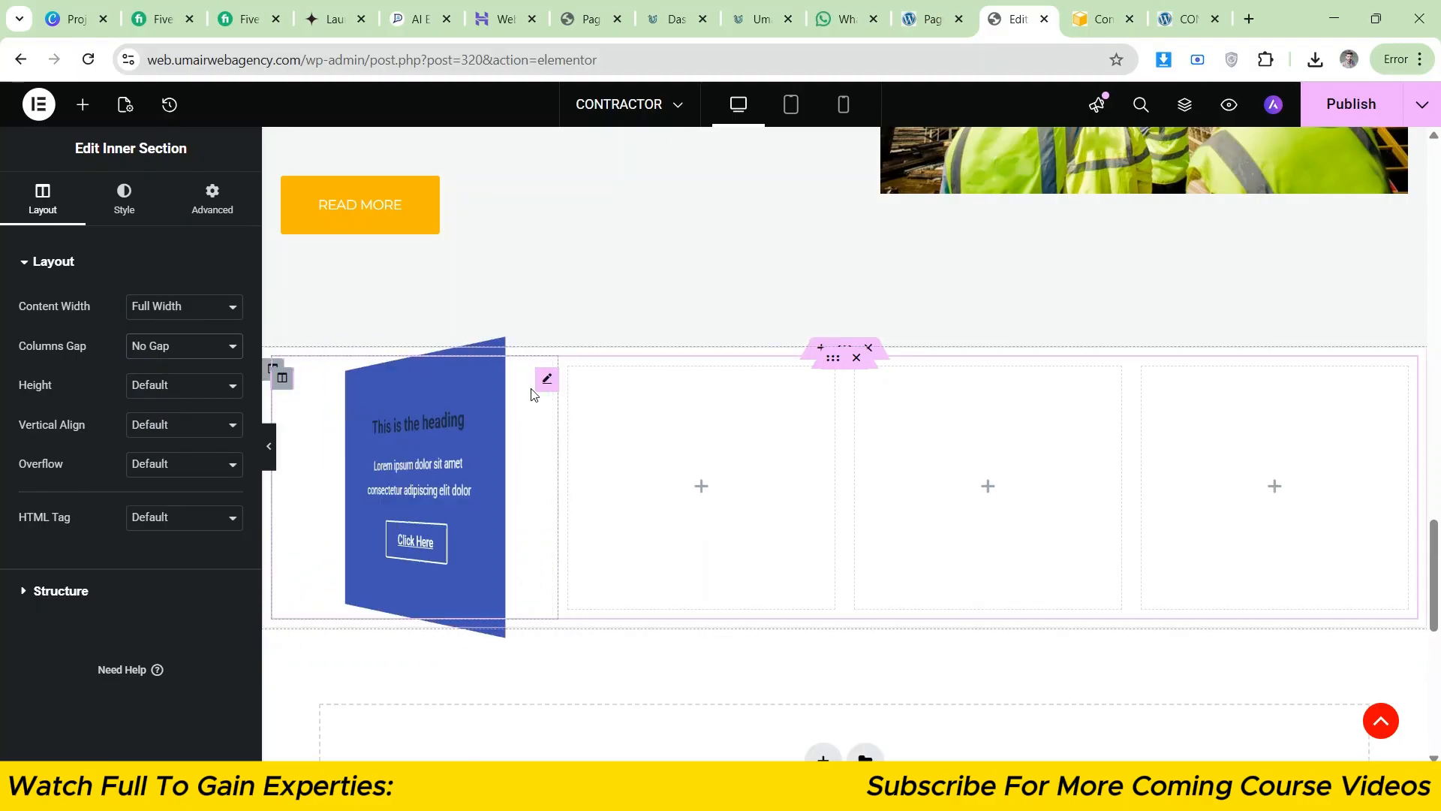
click(849, 346)
click(156, 406)
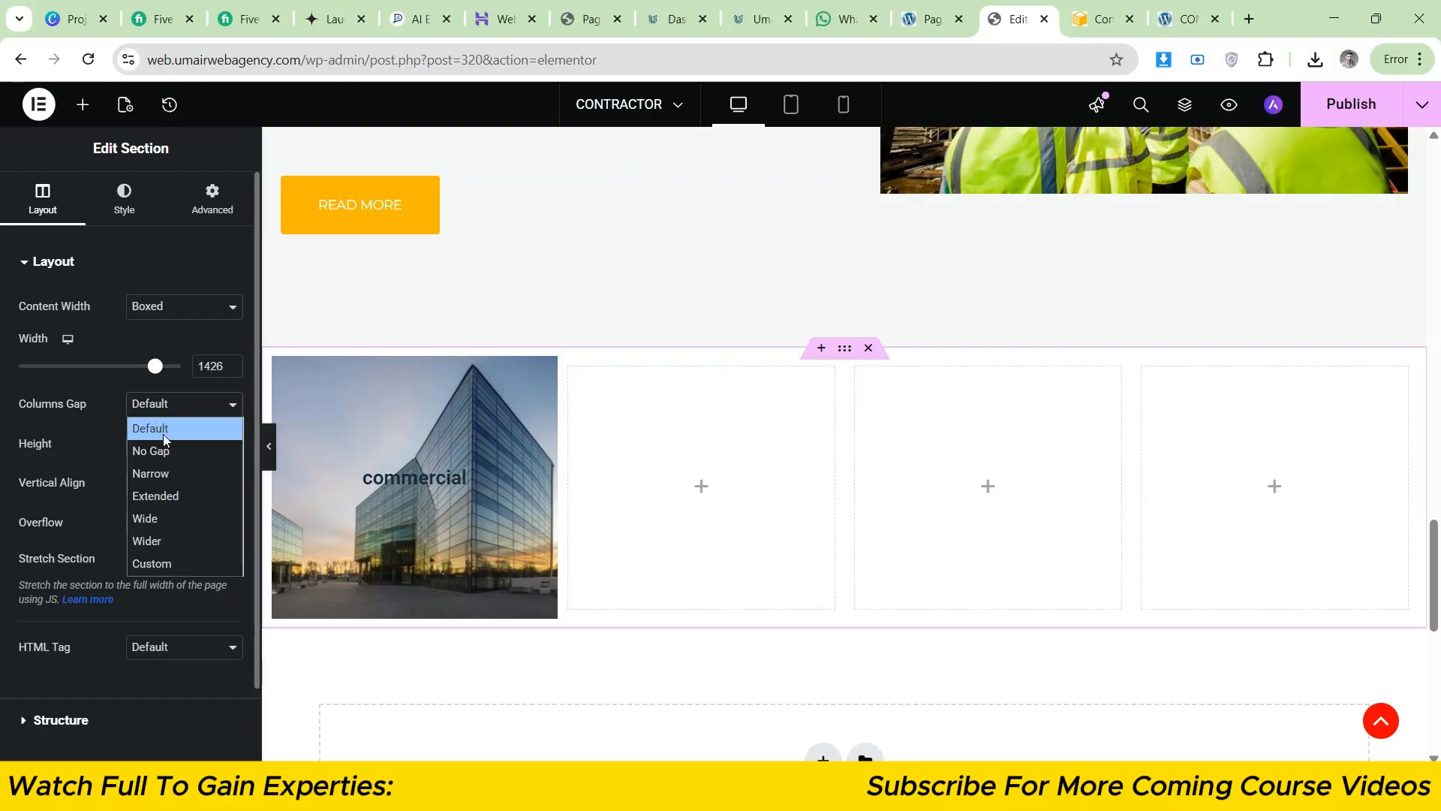
click(164, 451)
- Inspect the font properties of the Commercial tile's heading on the reference template with the font picker extension
click(1085, 9)
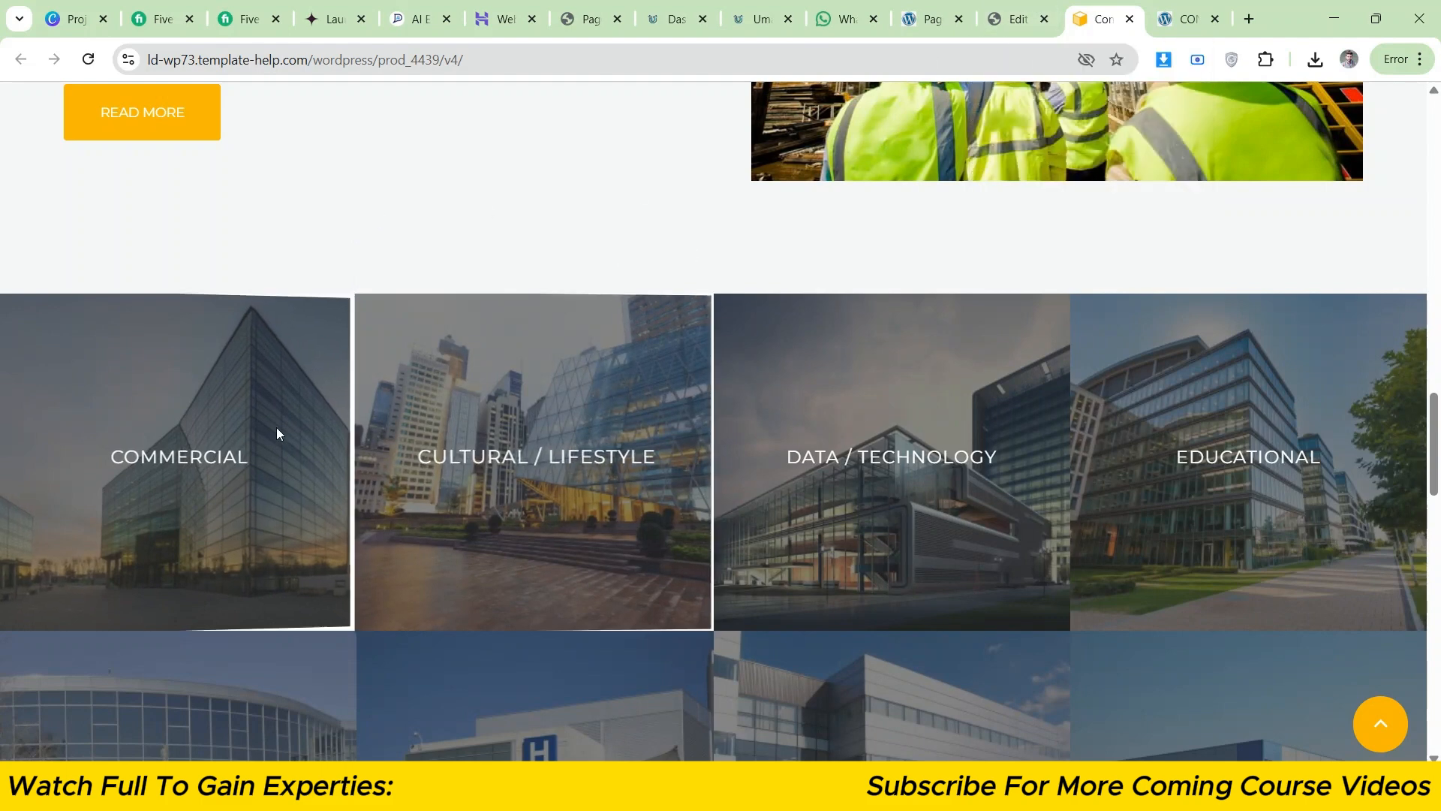
mouse_move(158, 427)
right_click(158, 387)
click(246, 593)
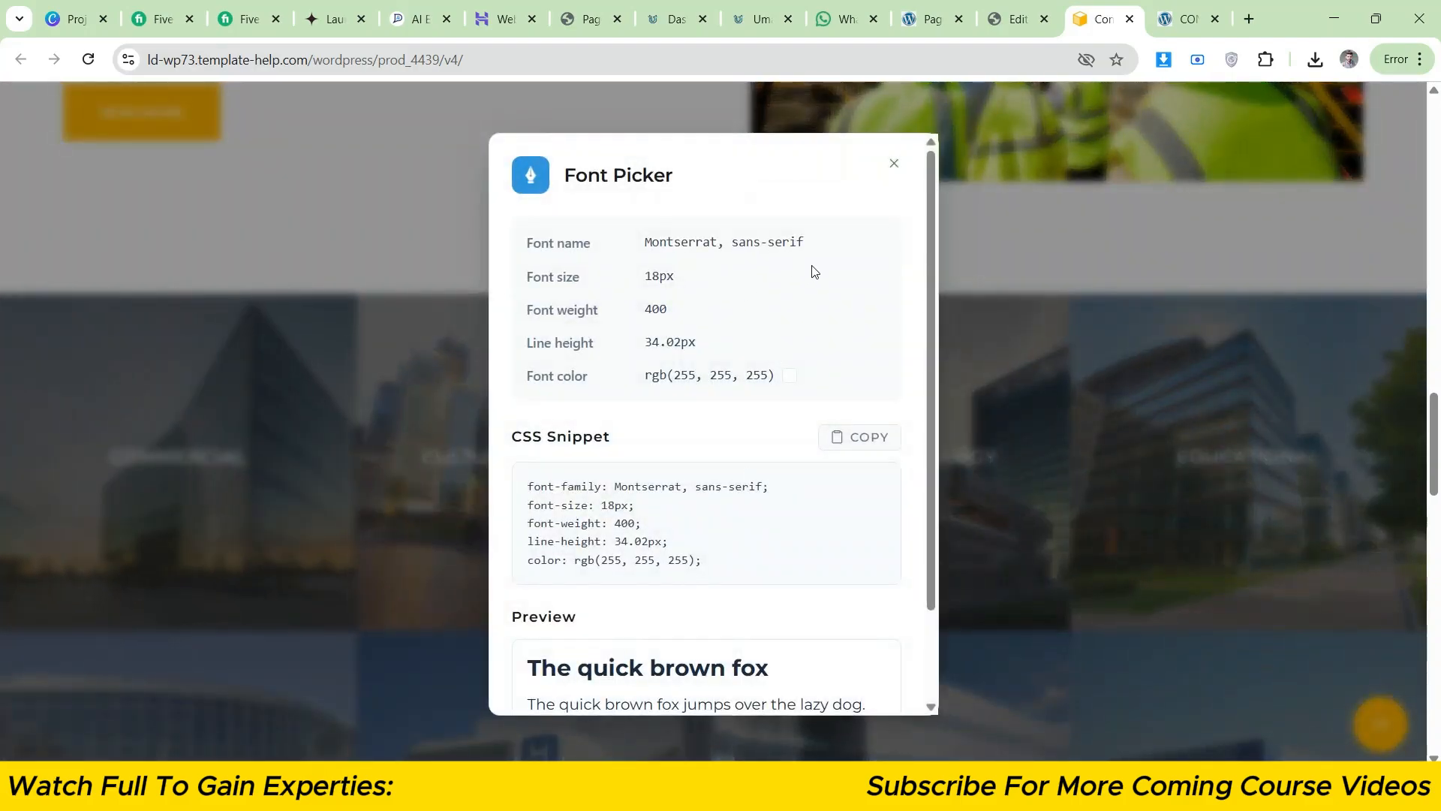
- Return to the Elementor editor and apply a semi-transparent black background overlay, #0000009C, to the flip box's front side
click(1049, 6)
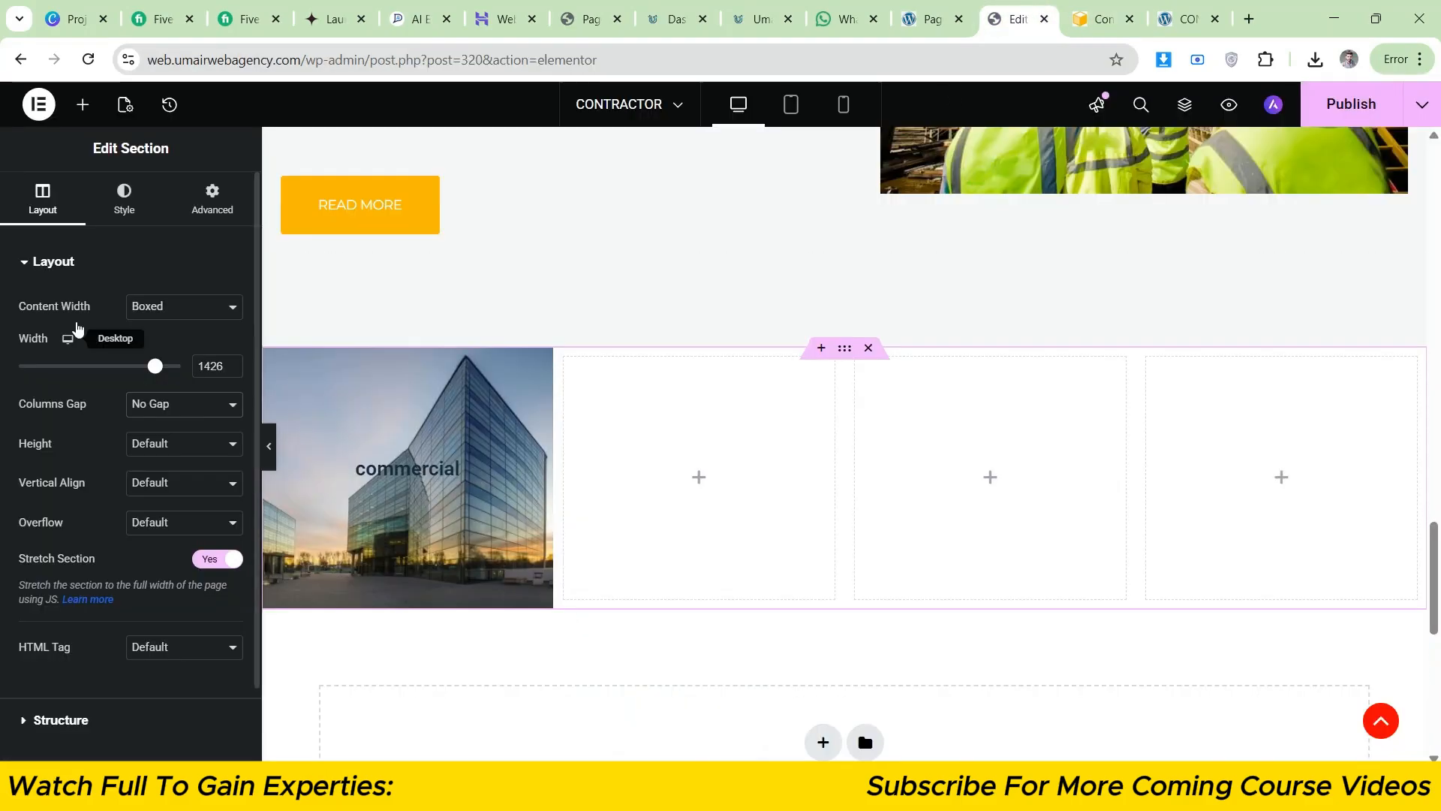
click(366, 449)
click(84, 267)
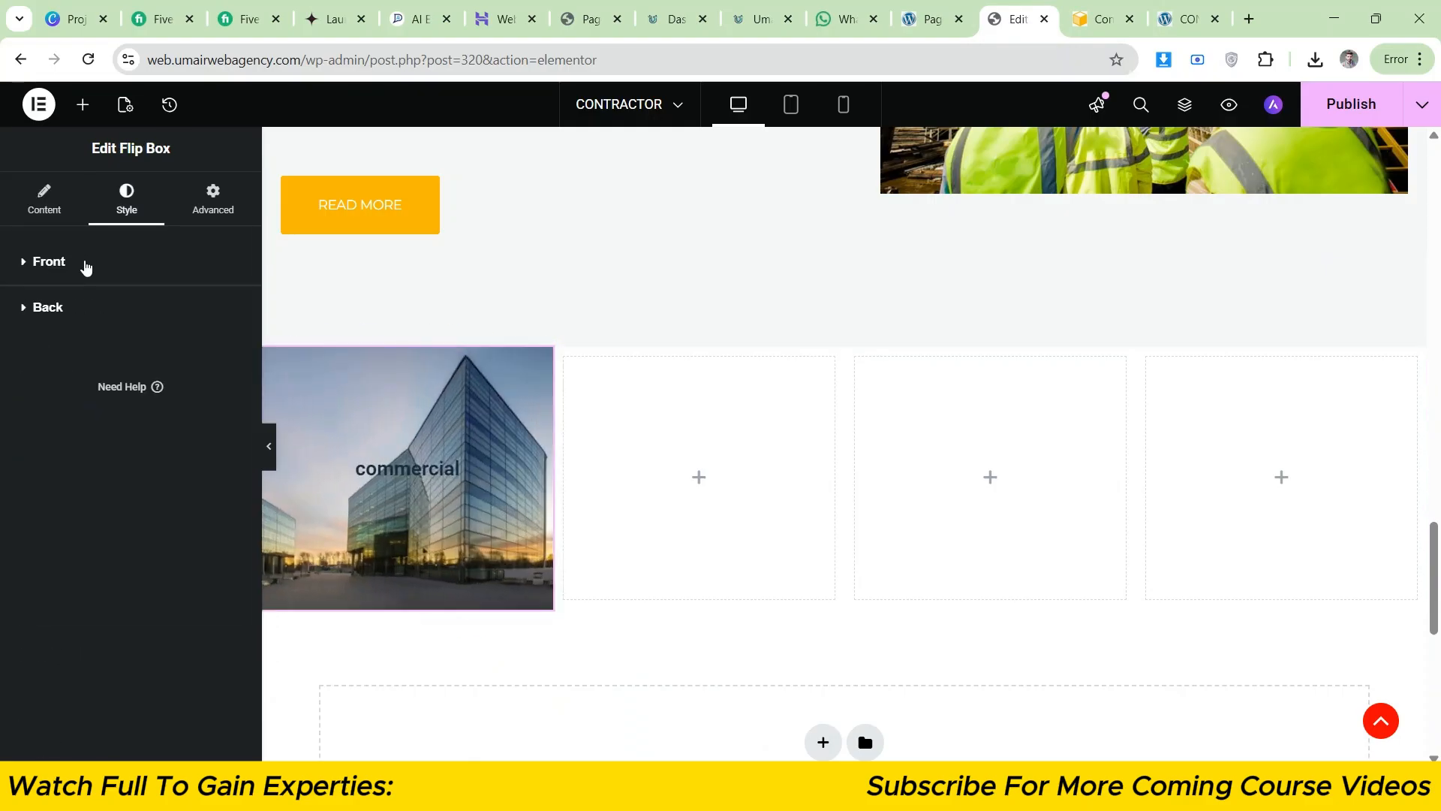
click(85, 267)
scroll(147, 353, down, 6)
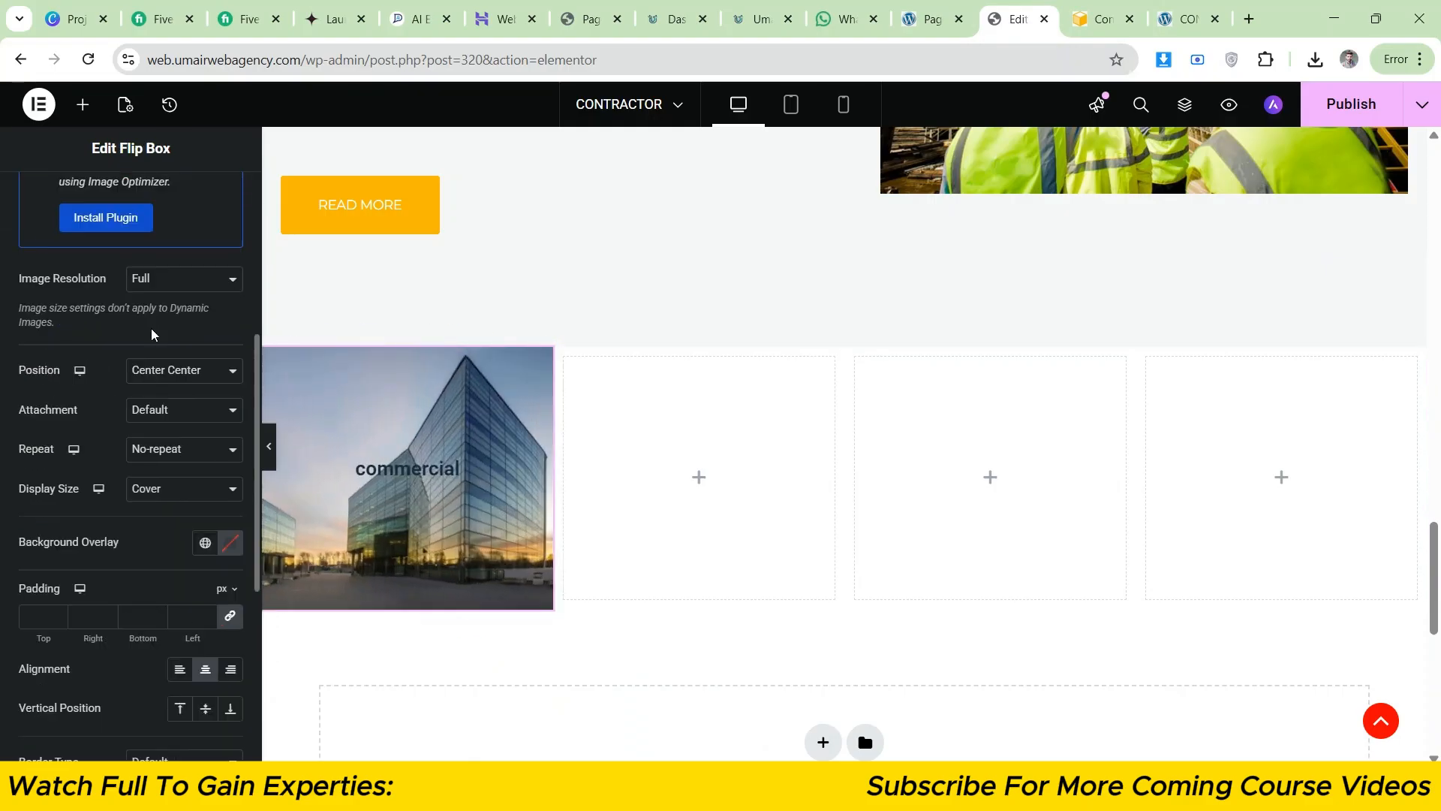
scroll(147, 353, down, 4)
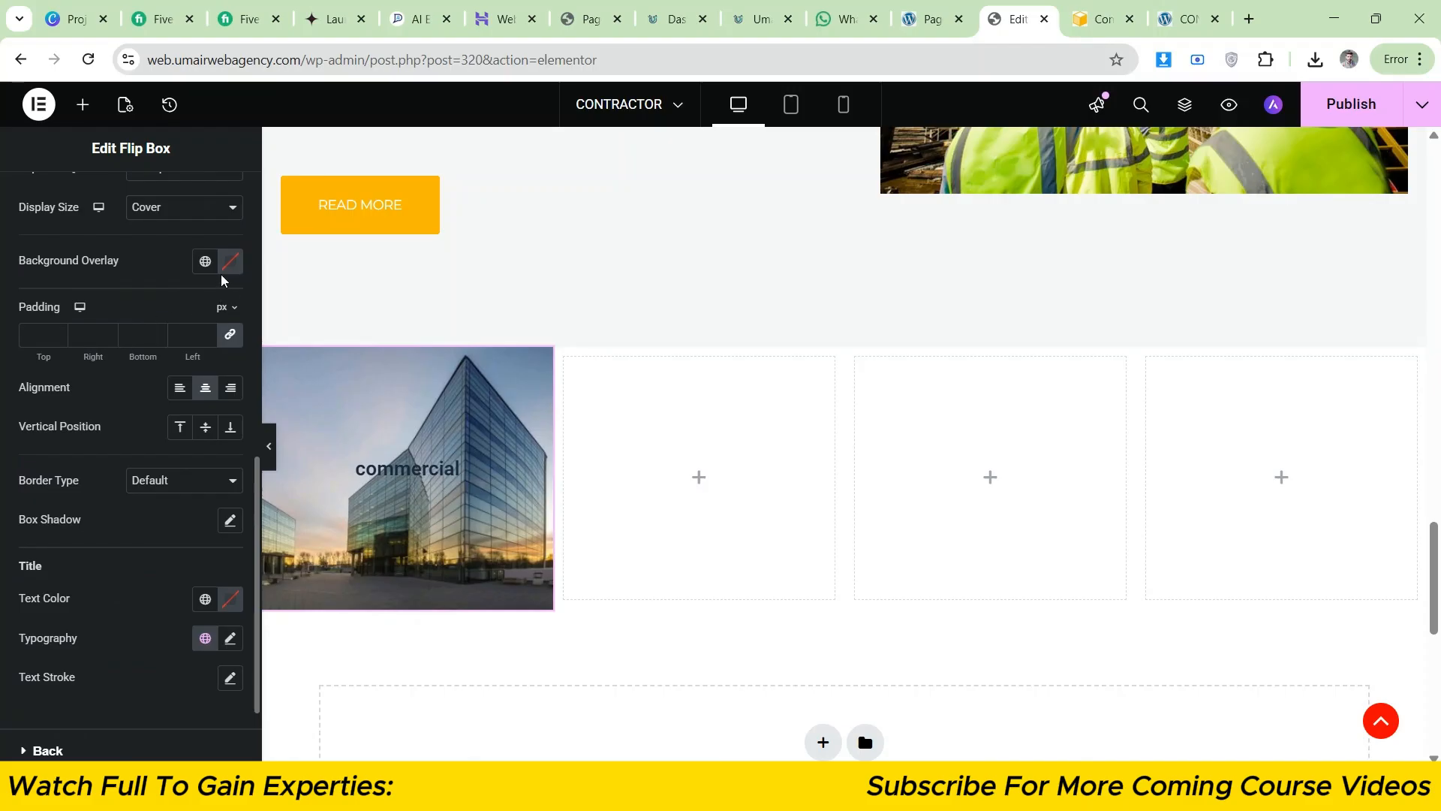
click(230, 263)
drag(131, 432, 105, 502)
drag(338, 506, 263, 504)
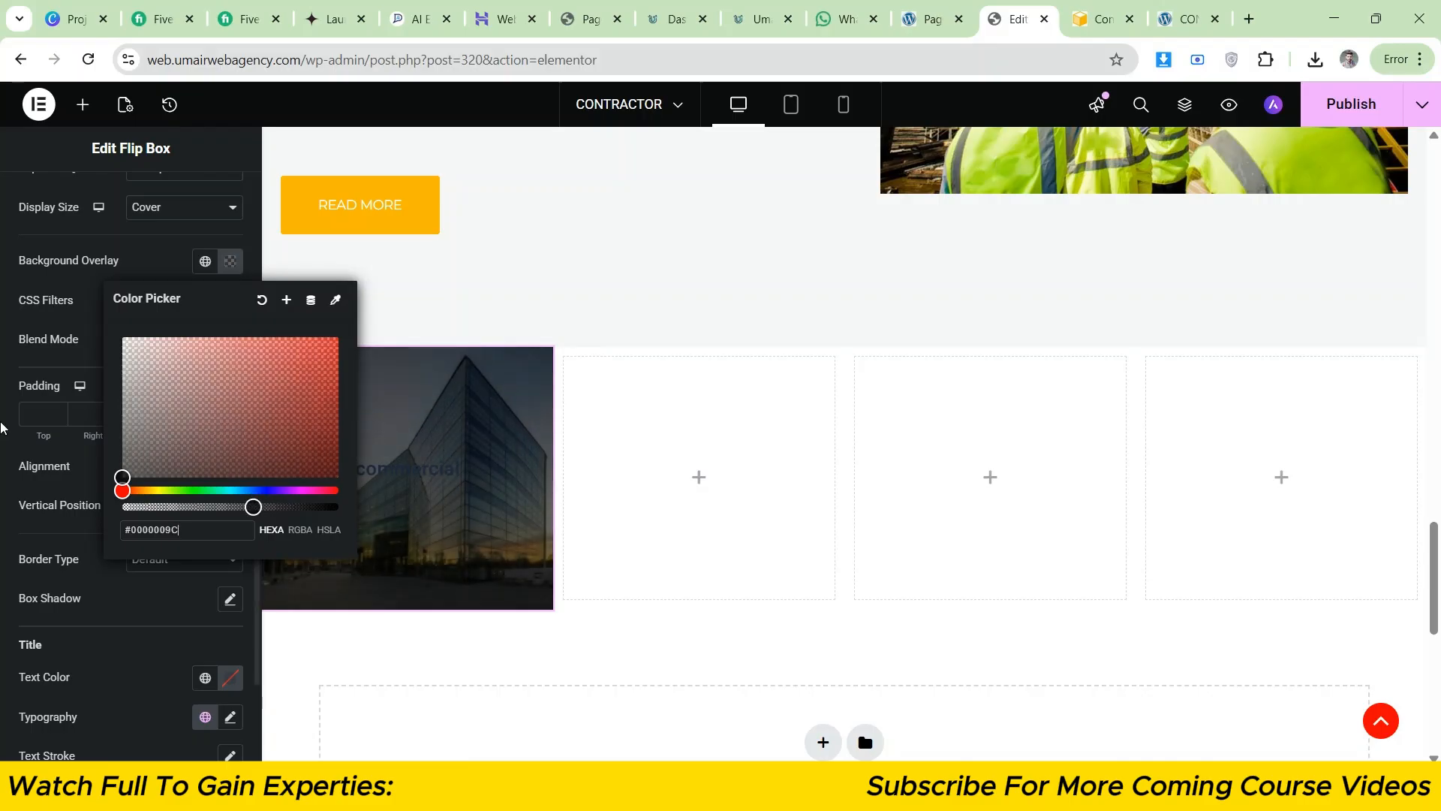
click(1, 428)
- Compare the overlay with the reference template's Commercial tile and slightly reduce the front overlay's opacity
click(1103, 8)
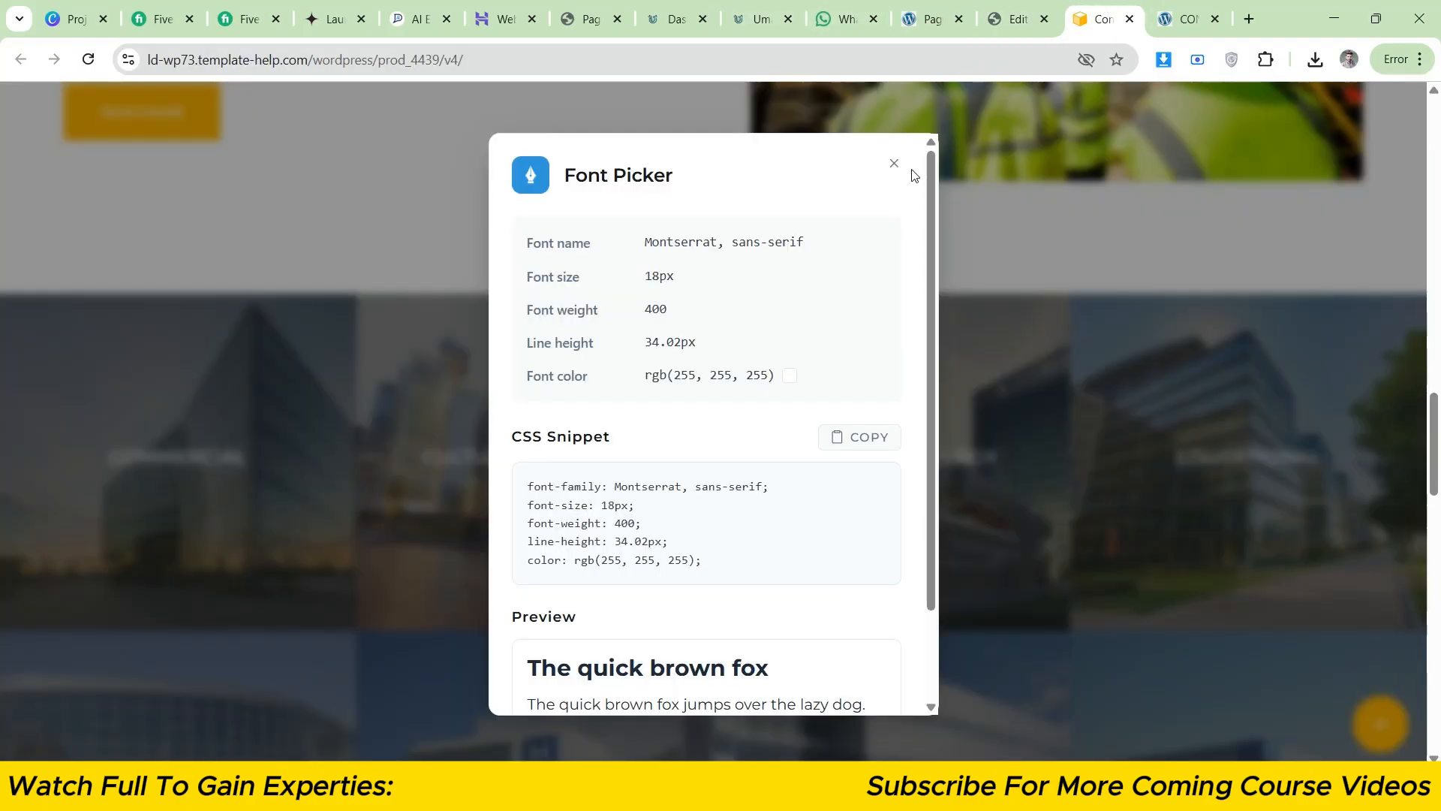
click(894, 163)
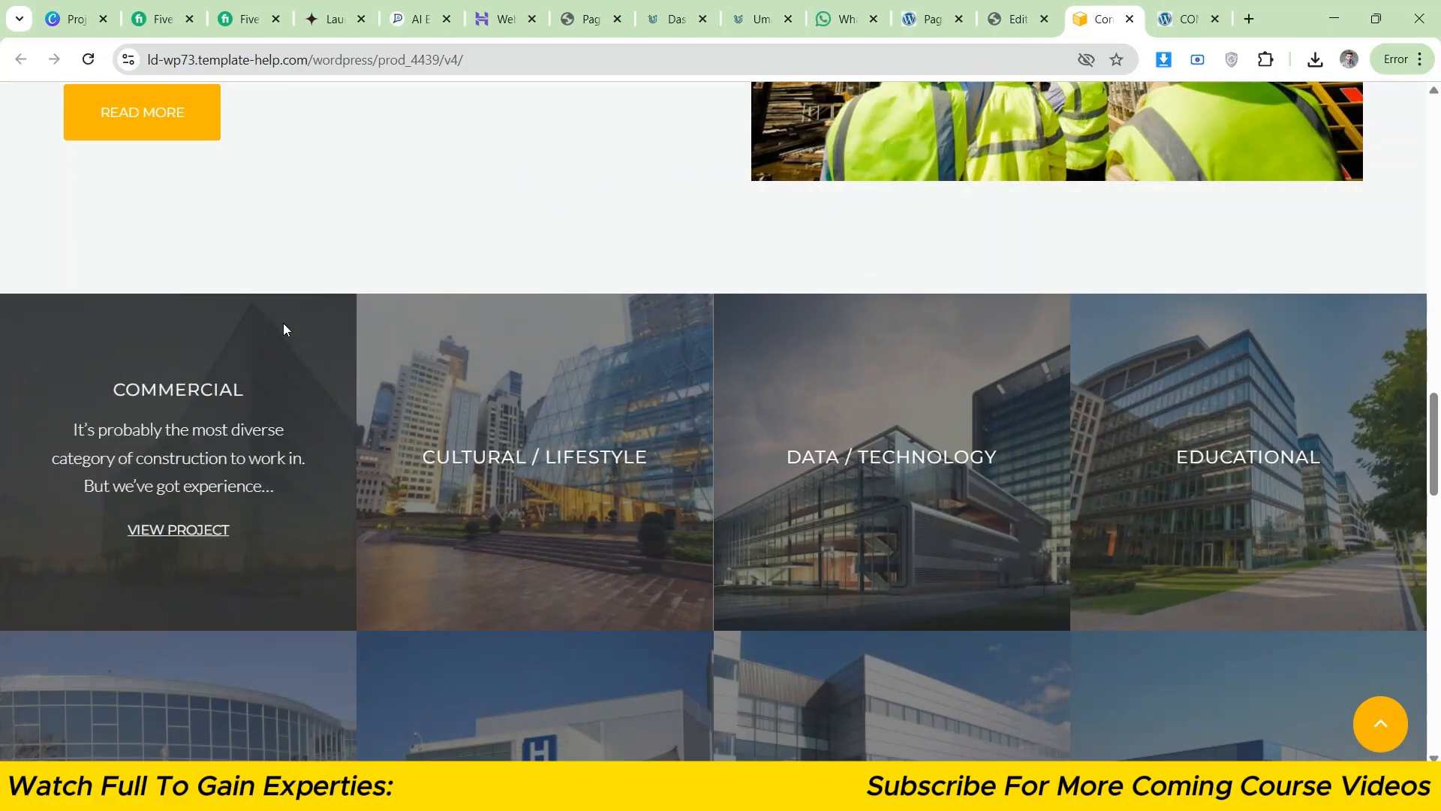
click(1015, 19)
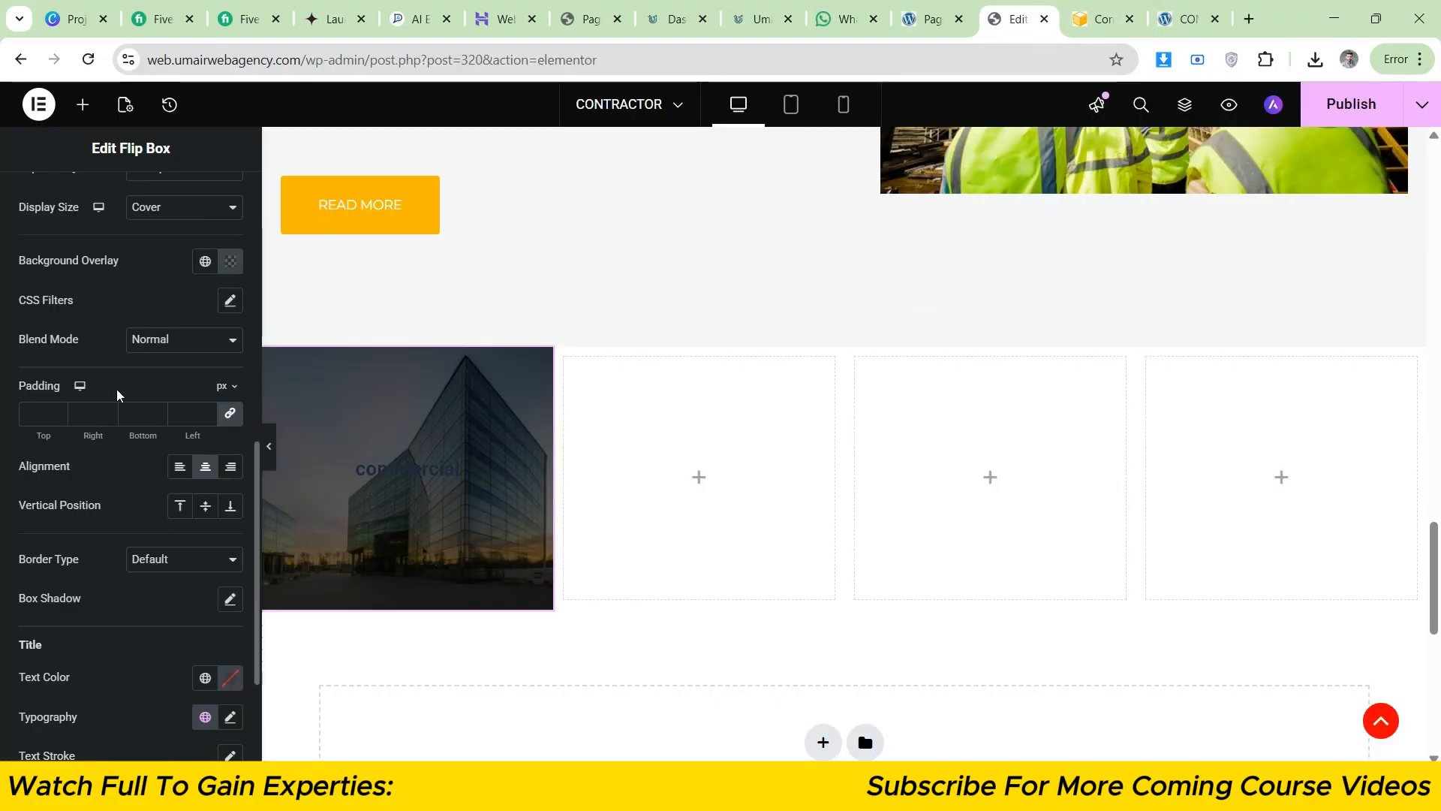
click(231, 262)
drag(251, 505, 232, 504)
click(97, 360)
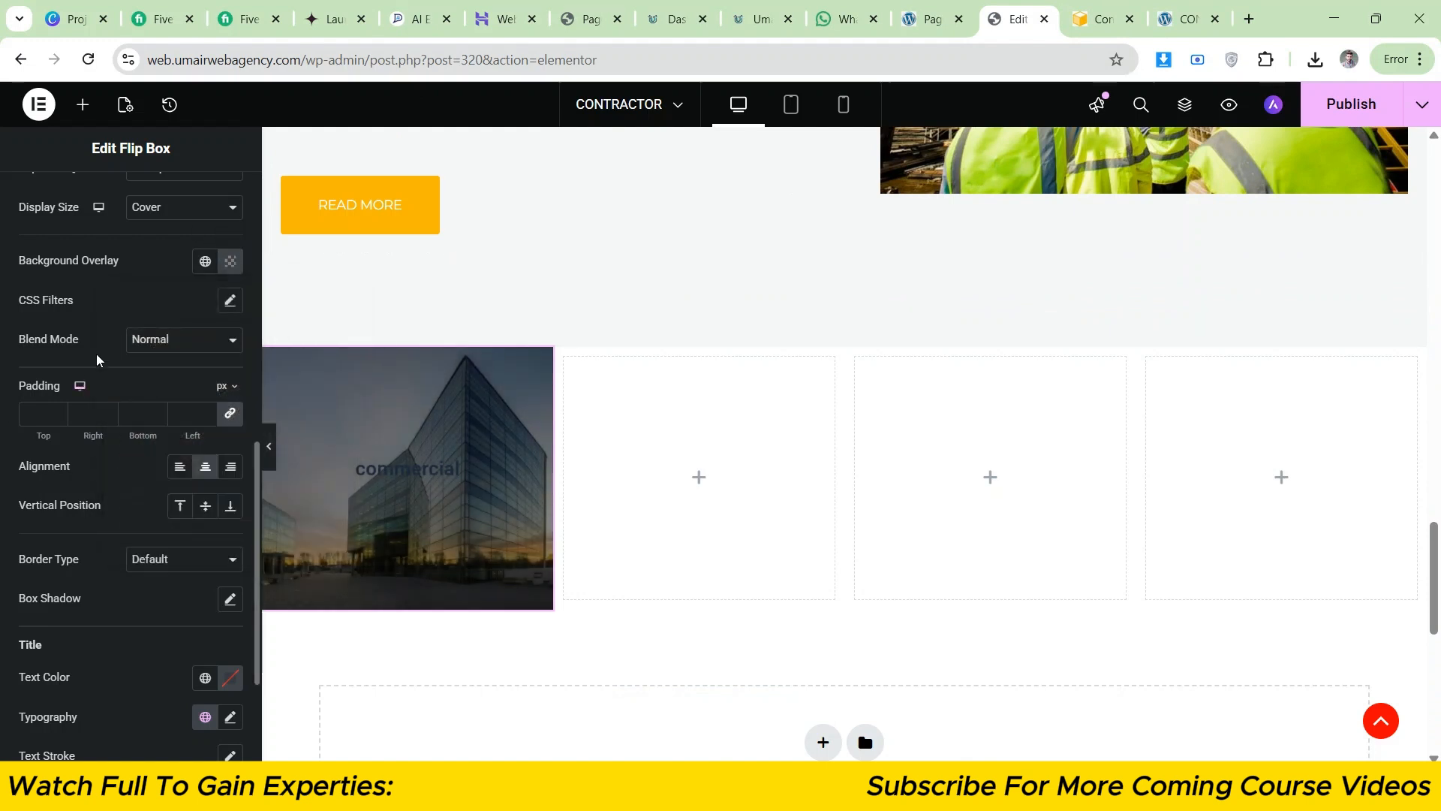
- Set the text color of the flip box's front title to white
scroll(120, 409, down, 2)
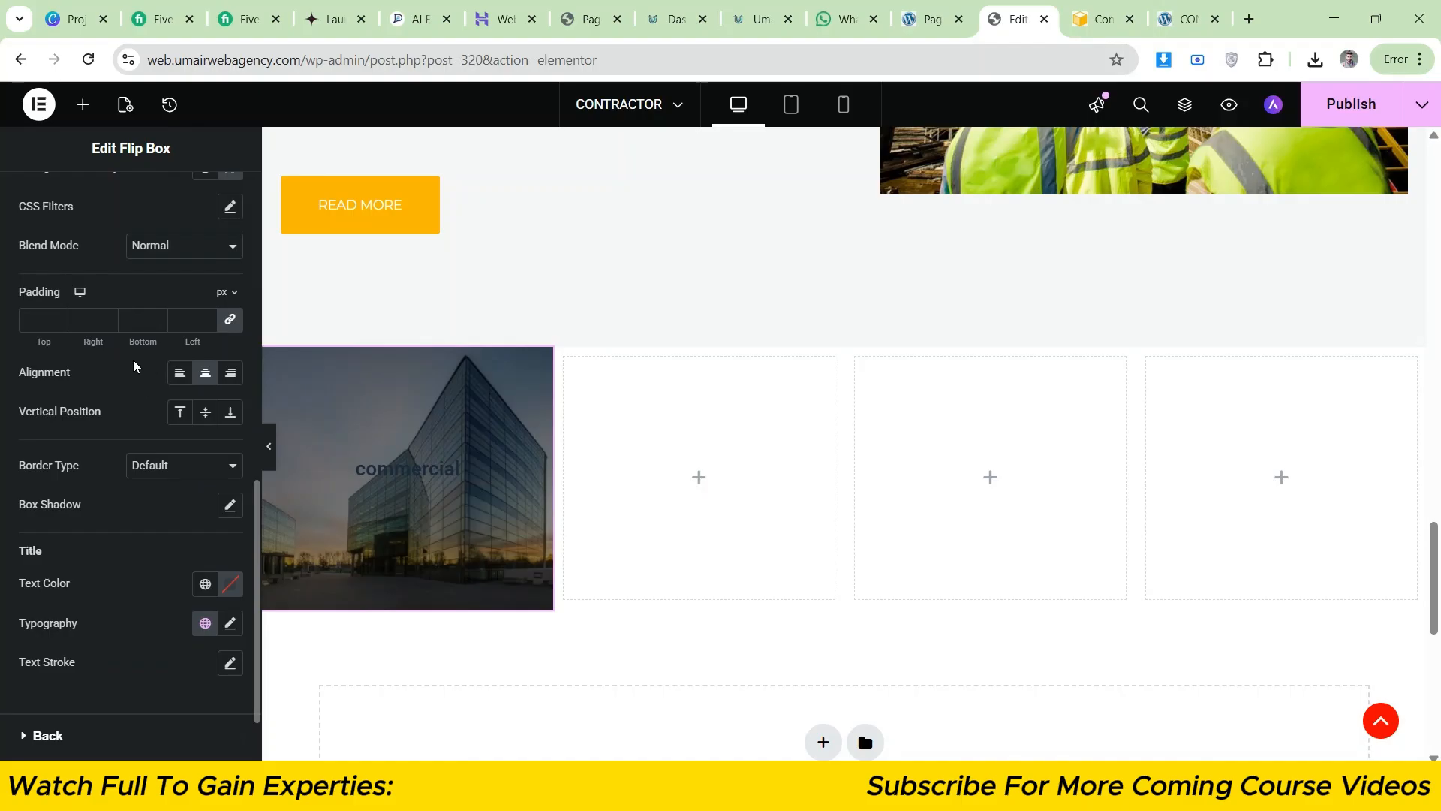
scroll(137, 381, down, 2)
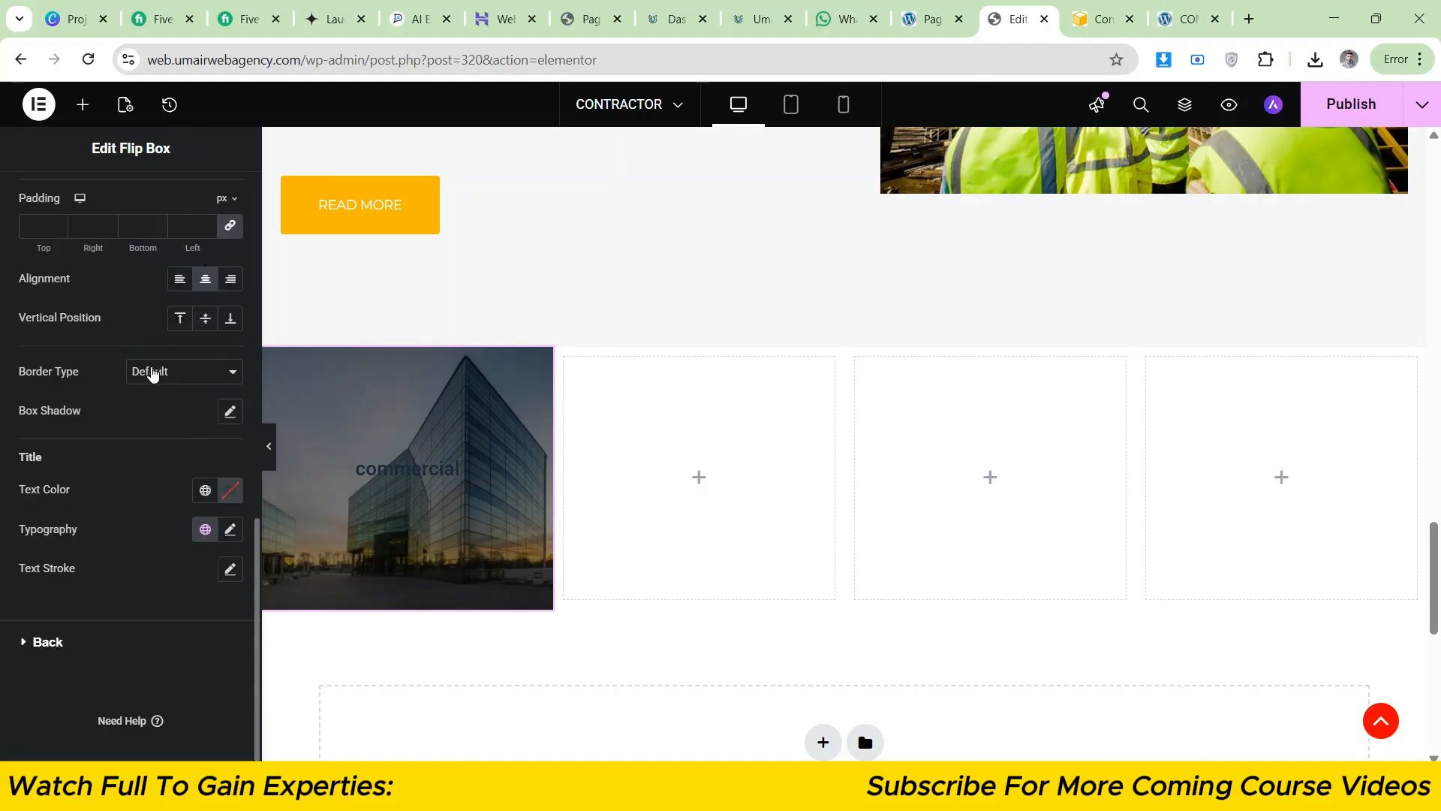
scroll(118, 394, down, 1)
click(231, 479)
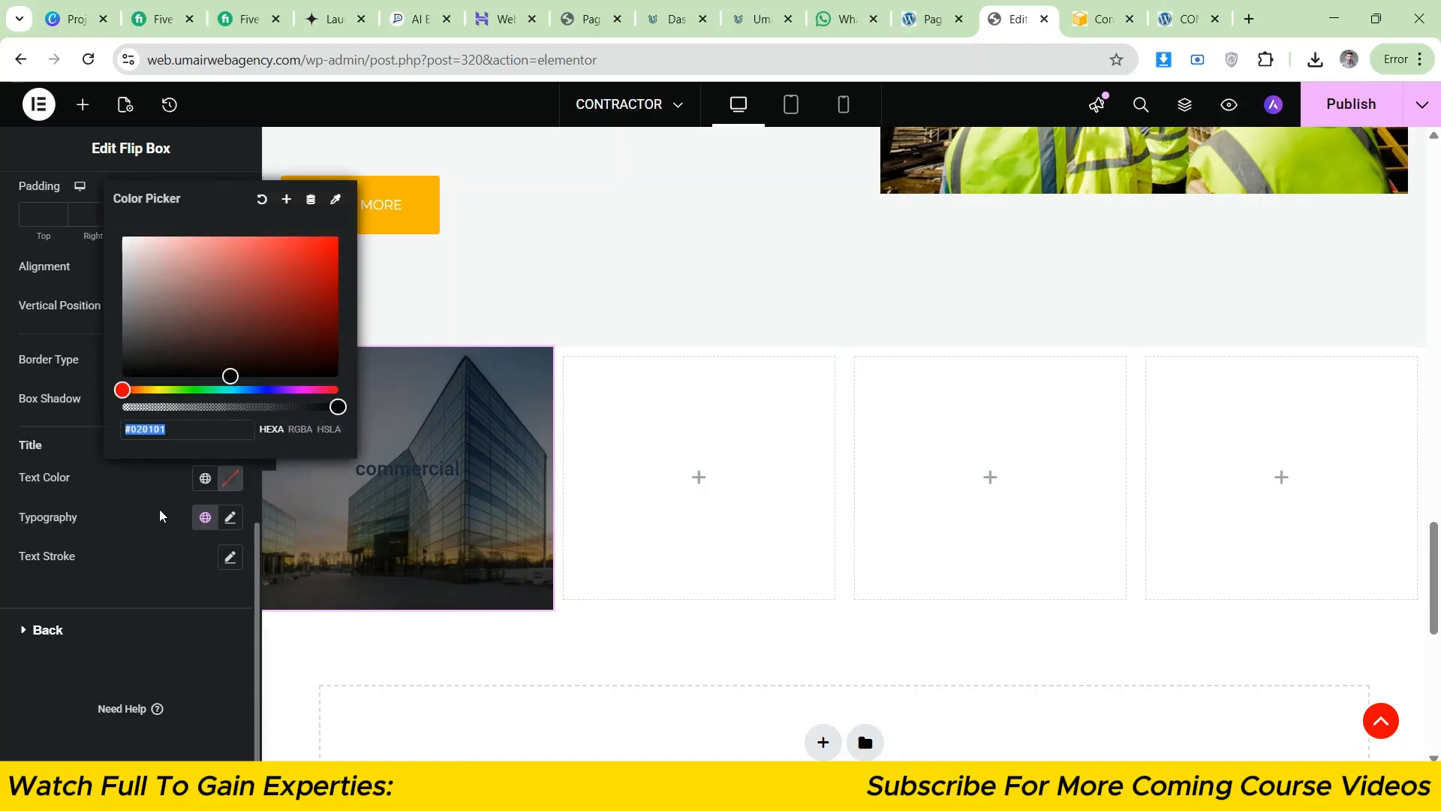
click(130, 289)
click(232, 537)
- Set the front title's typography to the Montserrat family at 18 px with weight 400 (Normal)
click(230, 518)
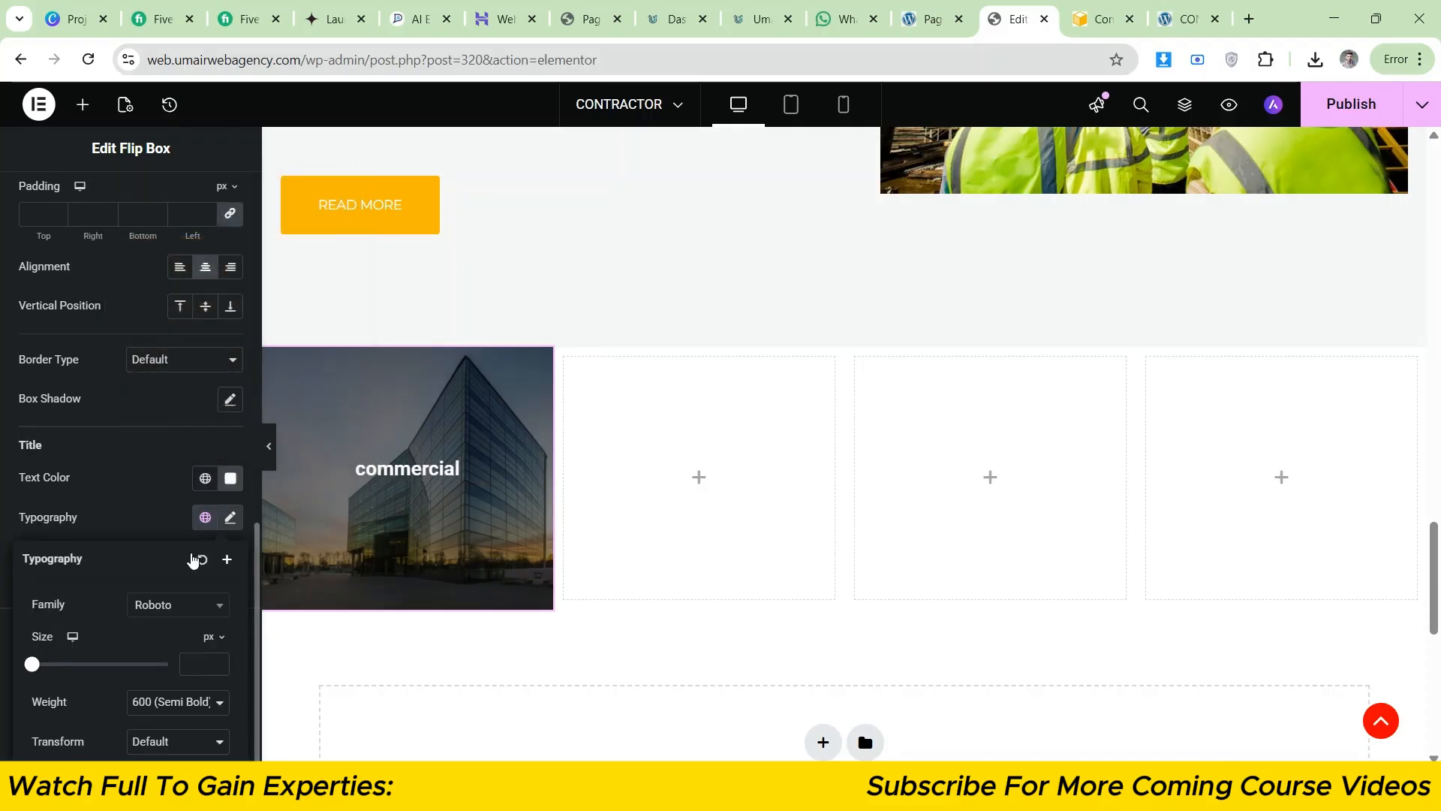
click(165, 605)
text(mont)
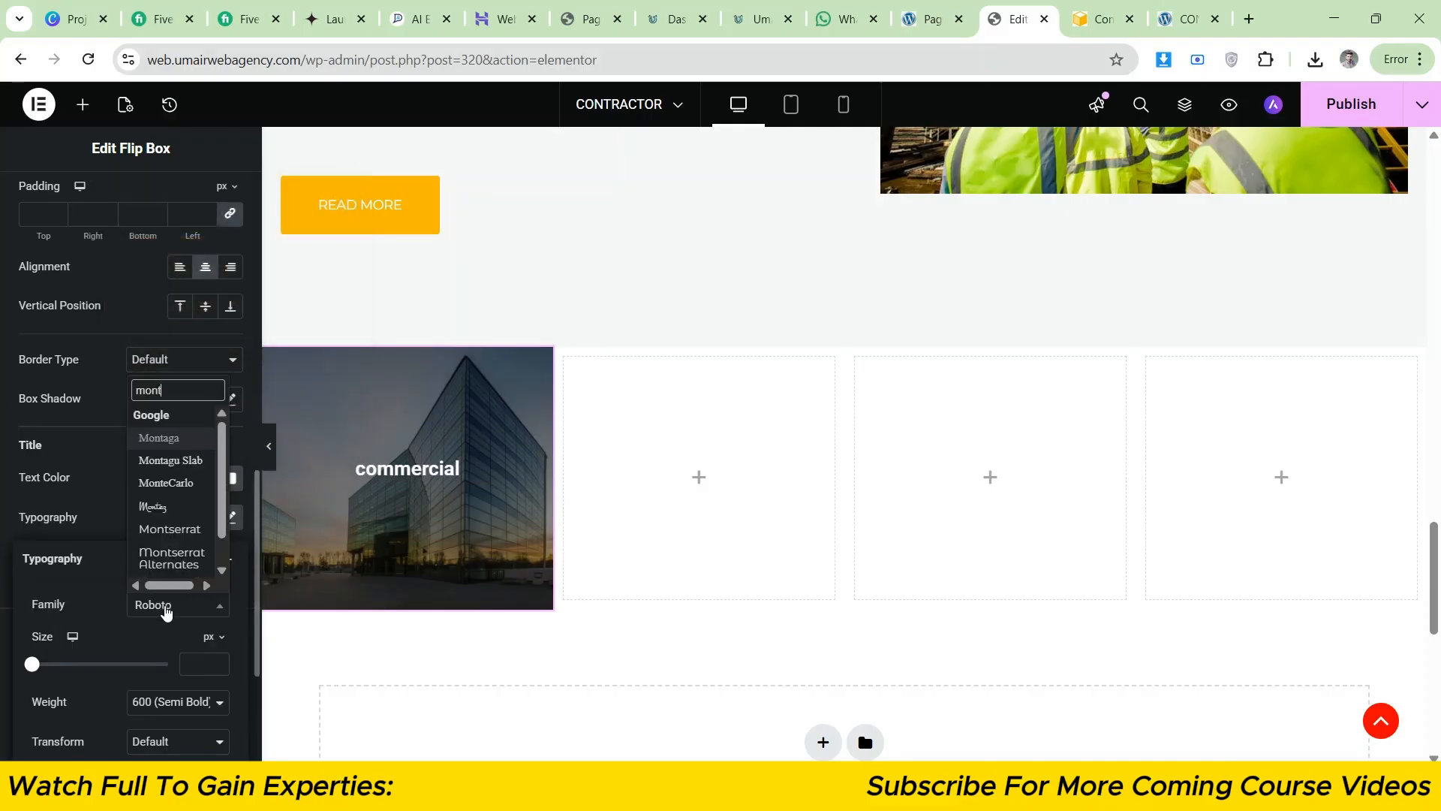
click(169, 530)
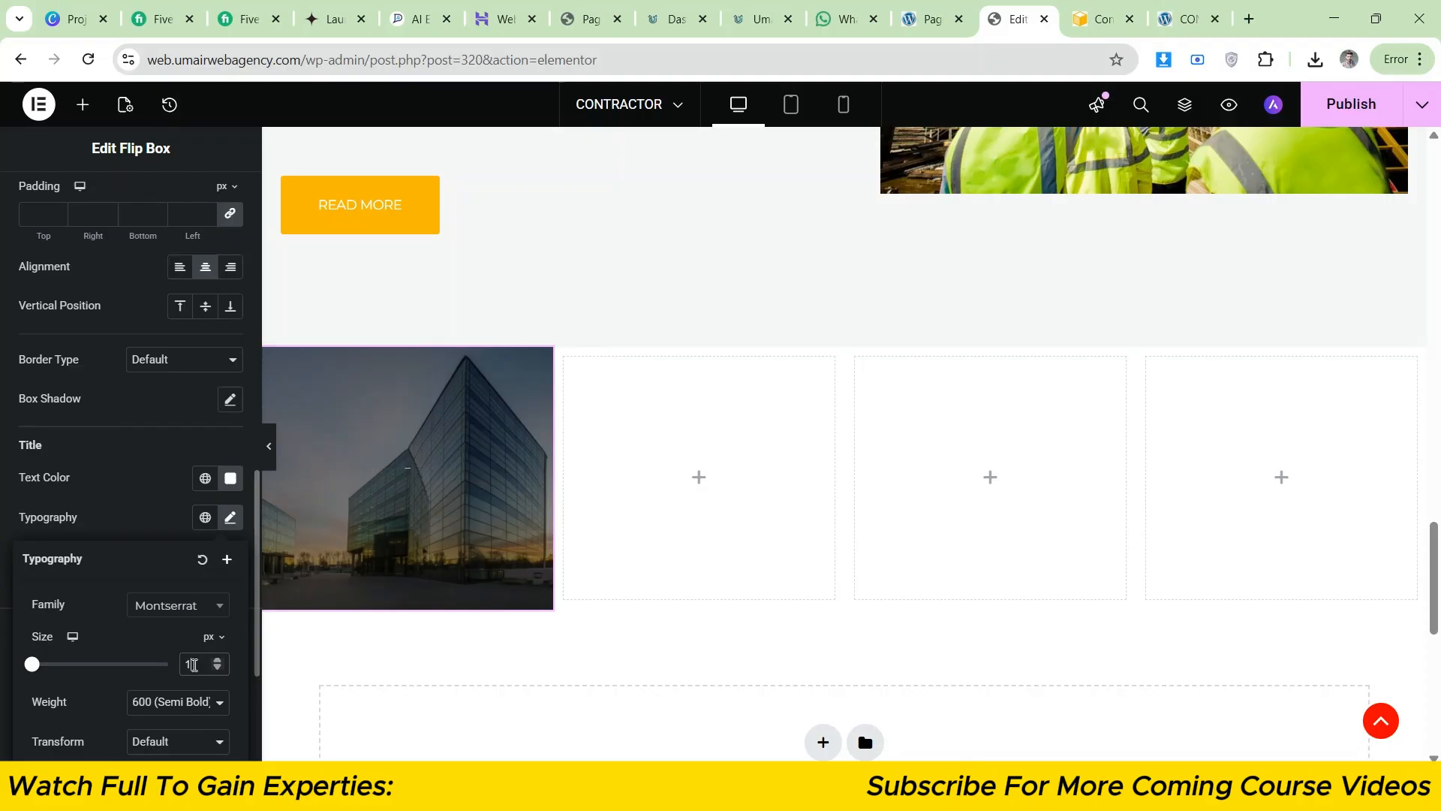
click(171, 715)
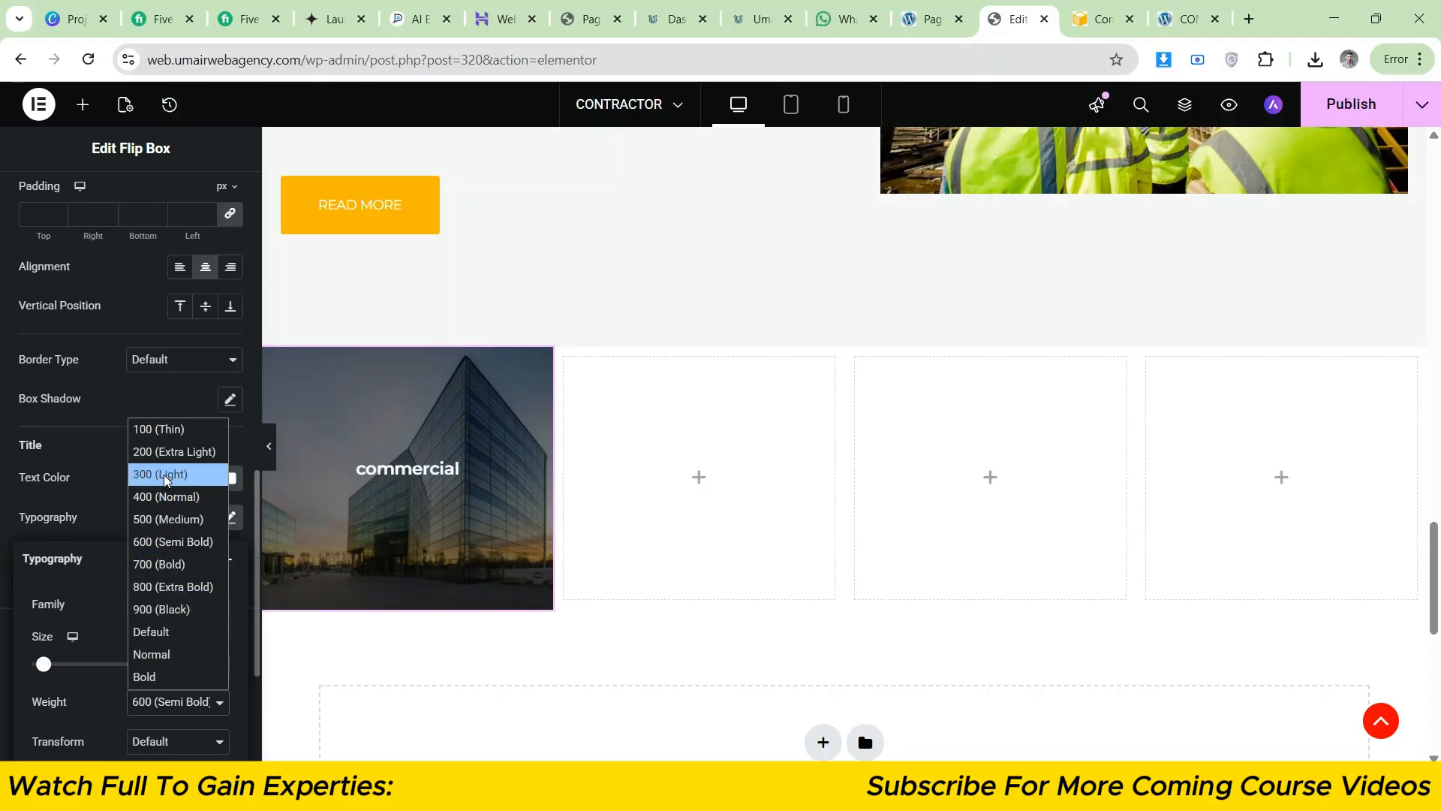
click(165, 501)
- Transform the front title to uppercase and set its line height to 34 px
scroll(113, 661, down, 3)
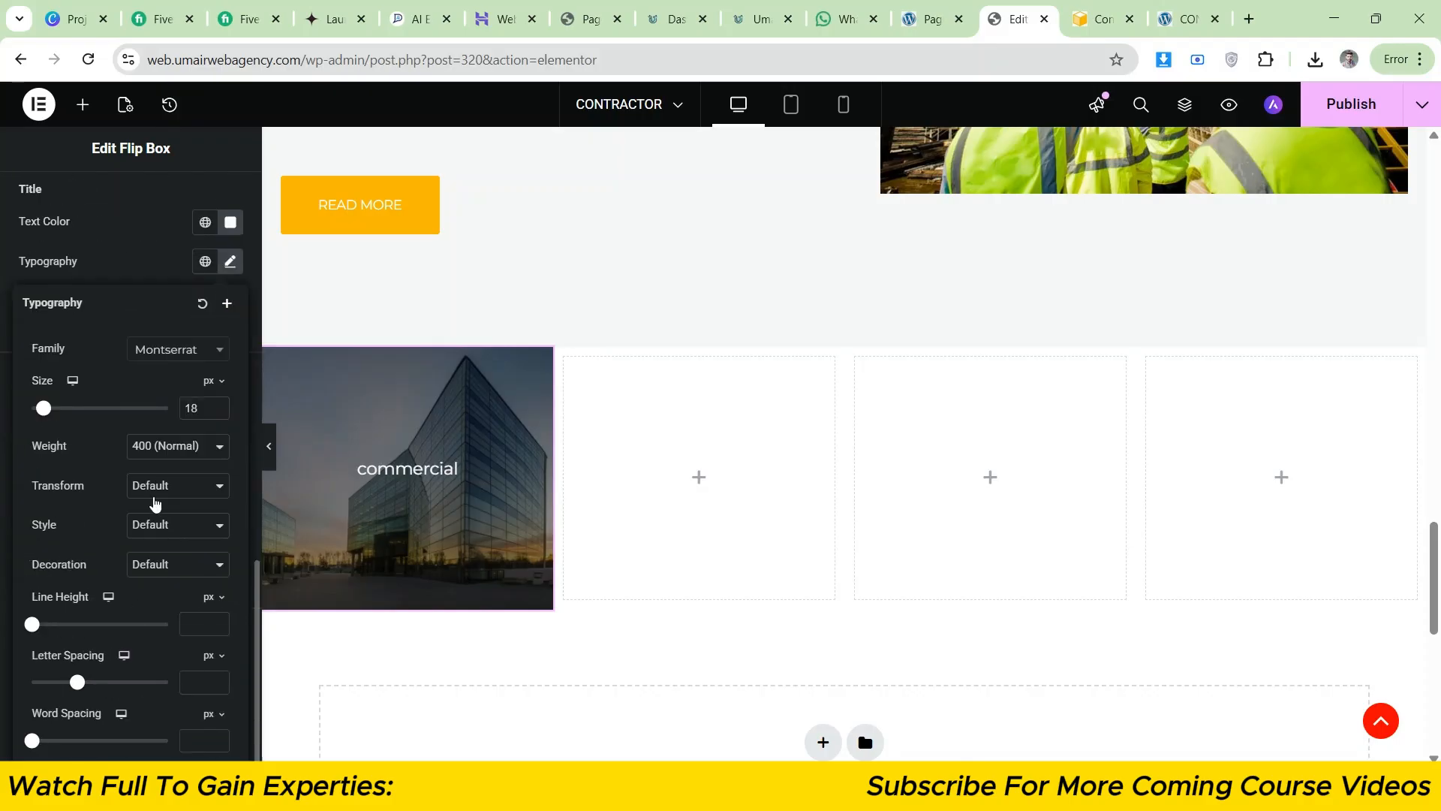
click(155, 503)
click(157, 538)
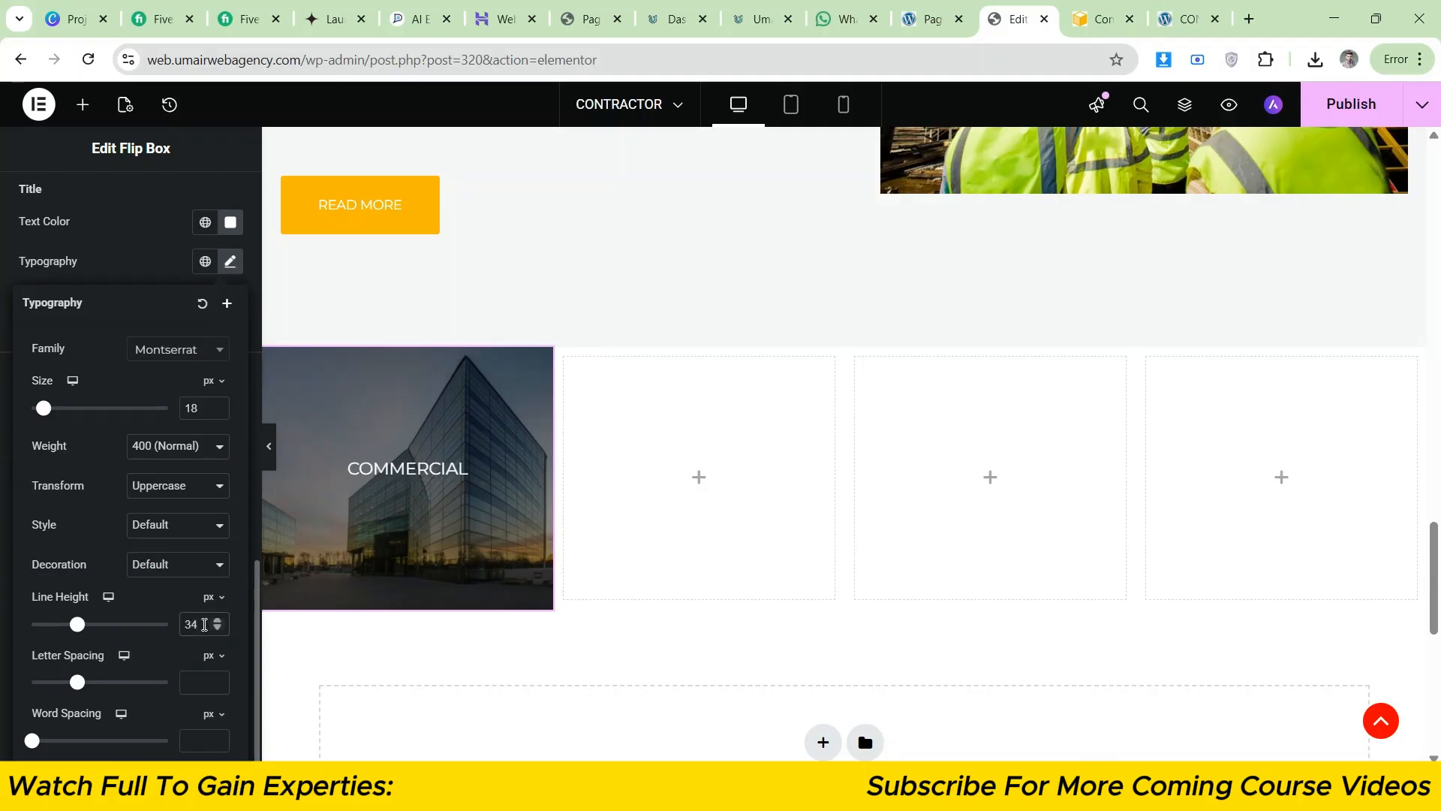
click(389, 292)
- Compare the front title with the reference template's Commercial tile and slightly increase its letter spacing in the Elementor editor
click(1124, 9)
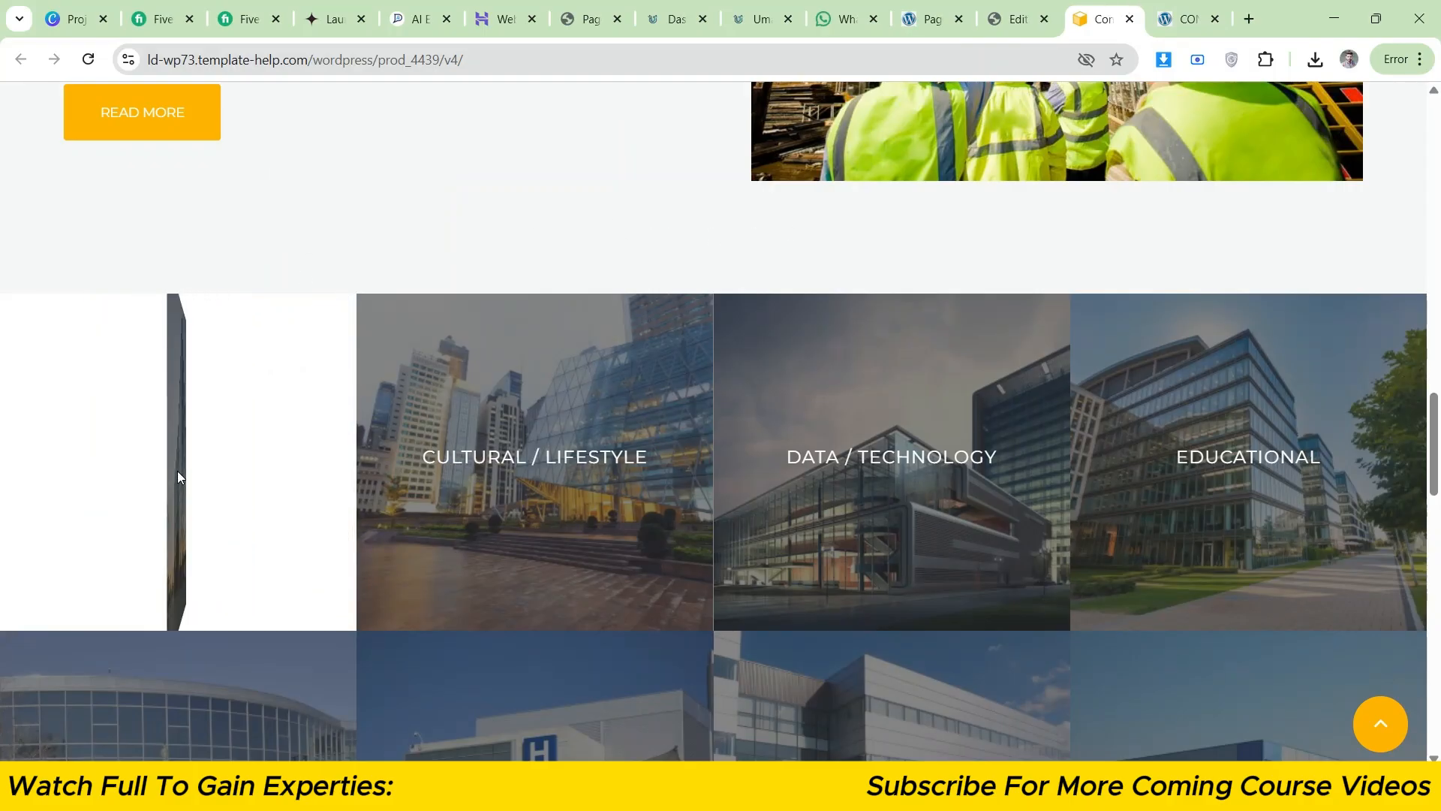
click(989, 6)
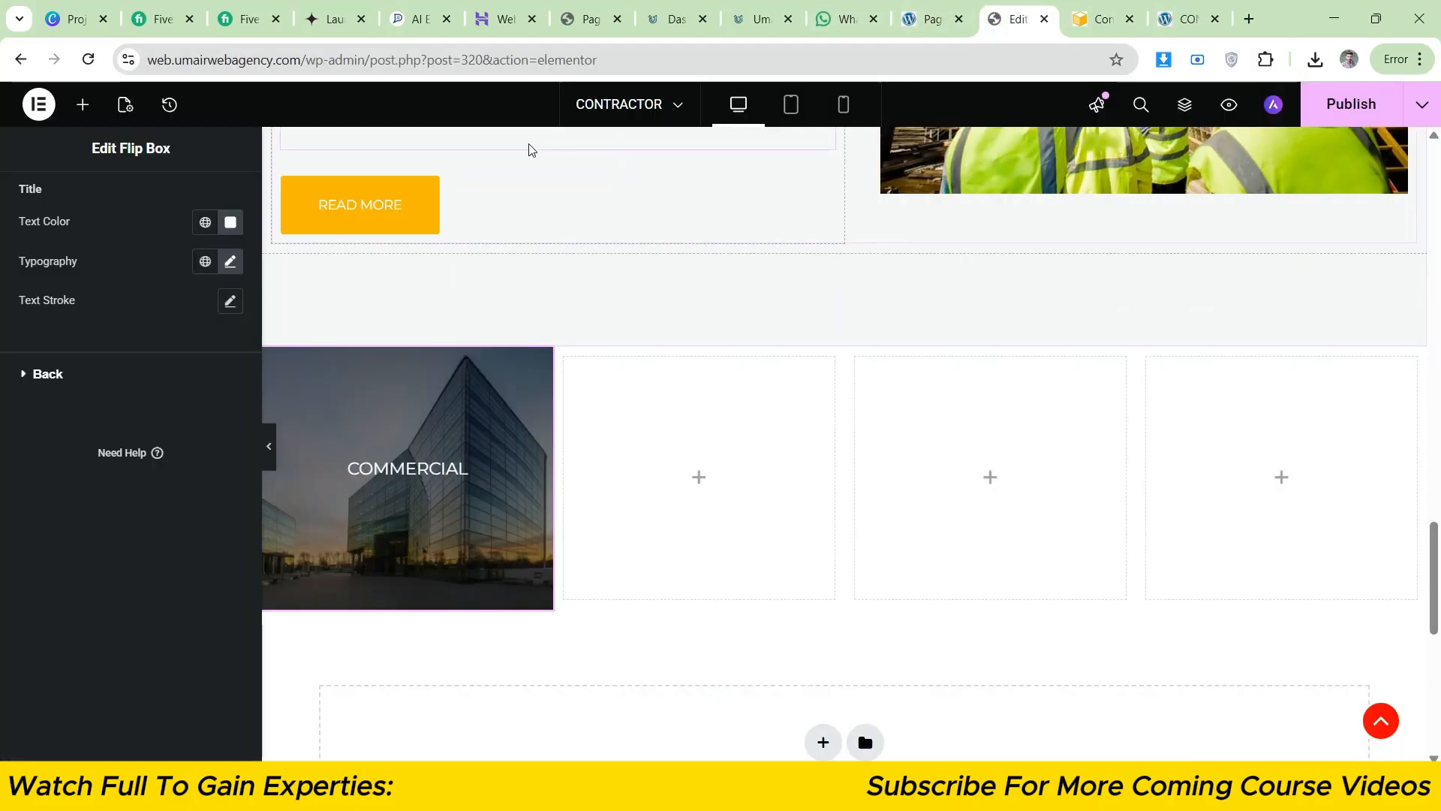
click(230, 262)
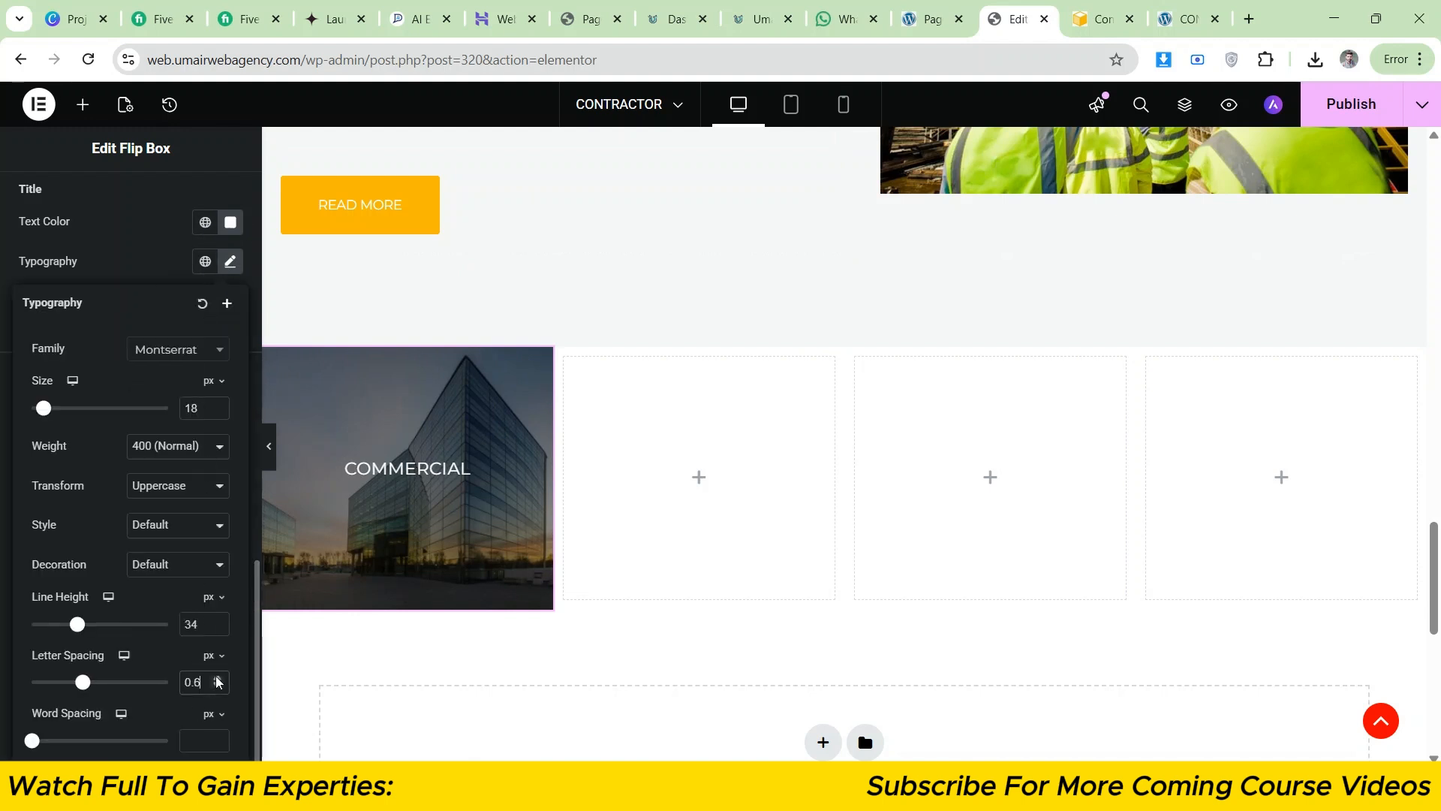
click(1, 639)
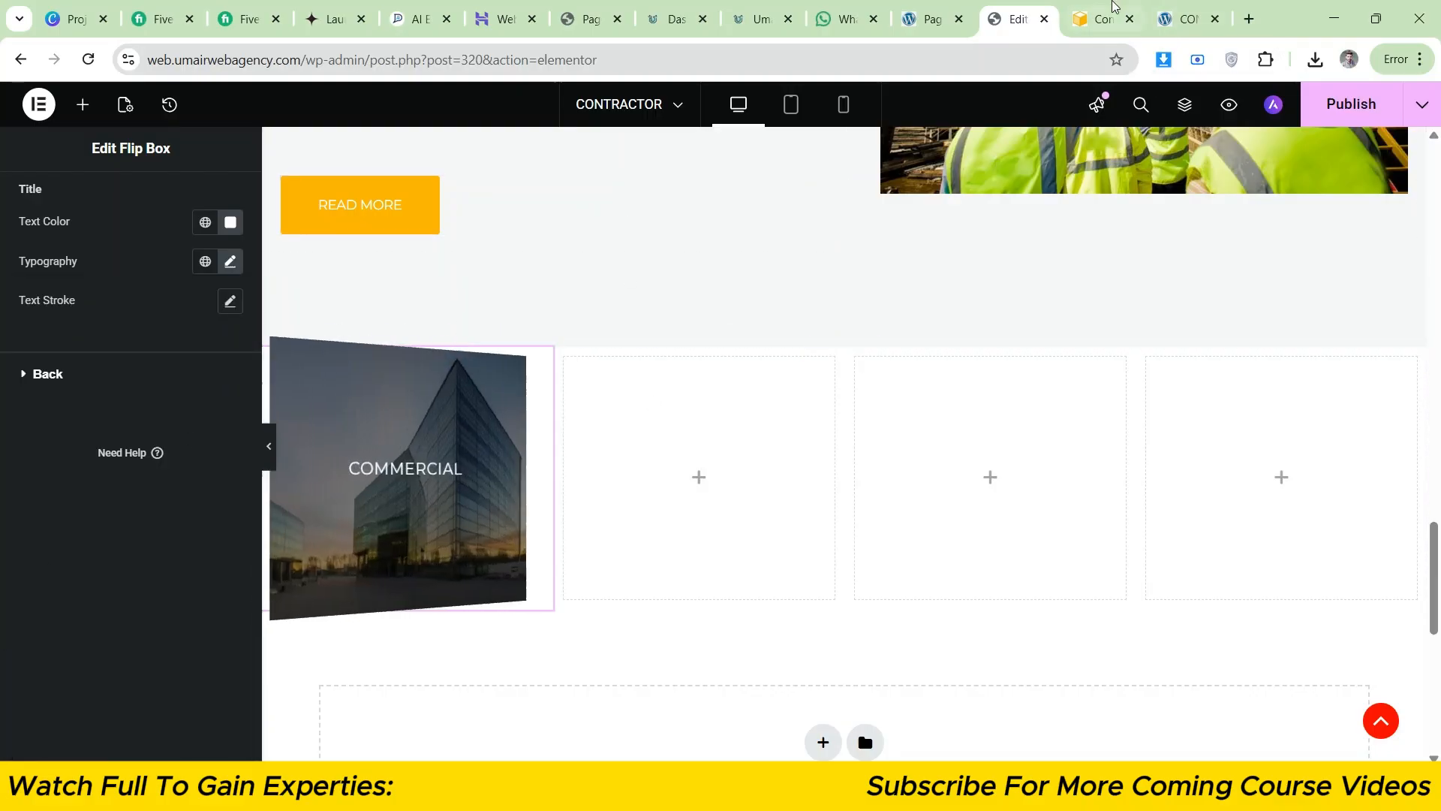
- Copy the description text from the back of the Commercial tile on the reference template
key(ctrl+Tab)
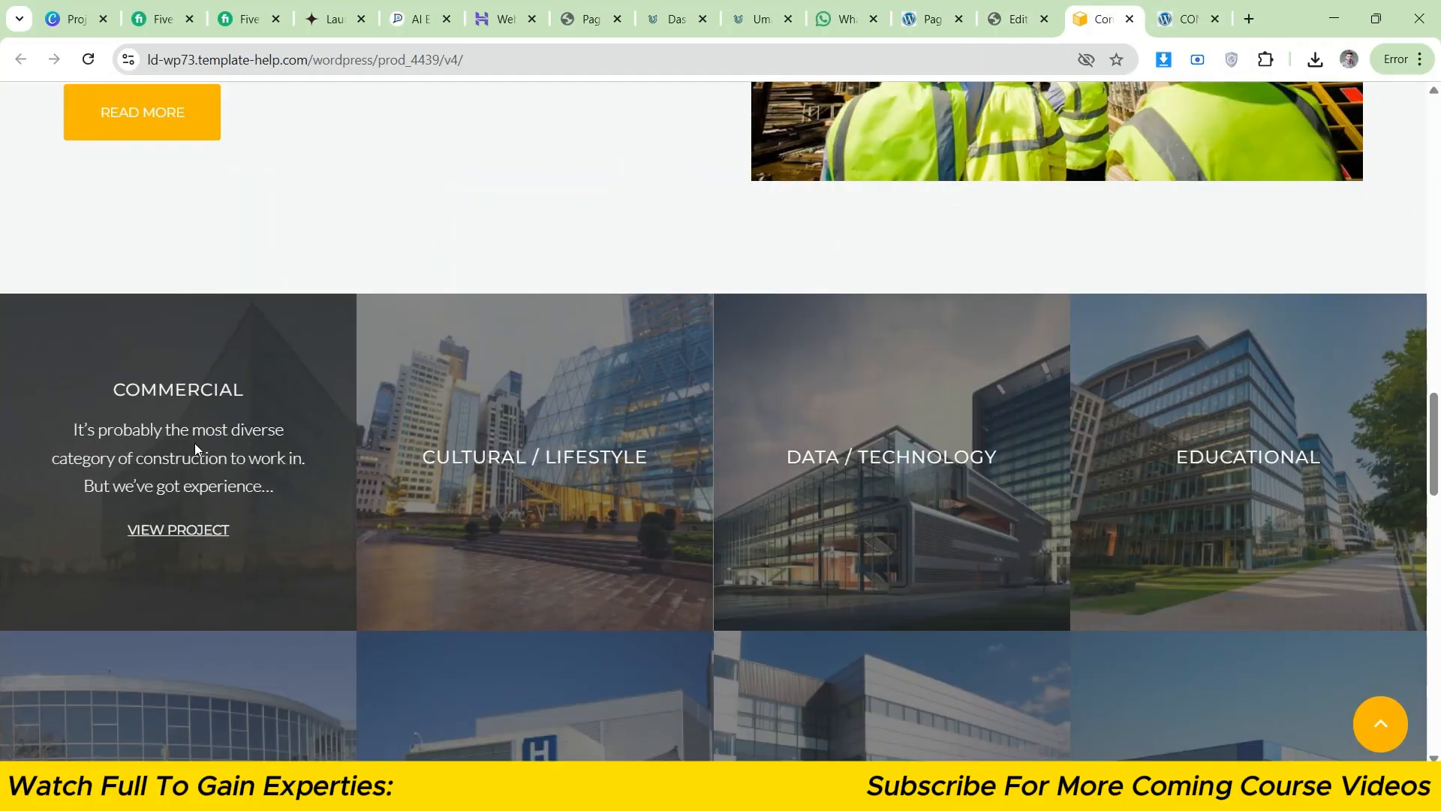
right_click(195, 443)
right_click(228, 460)
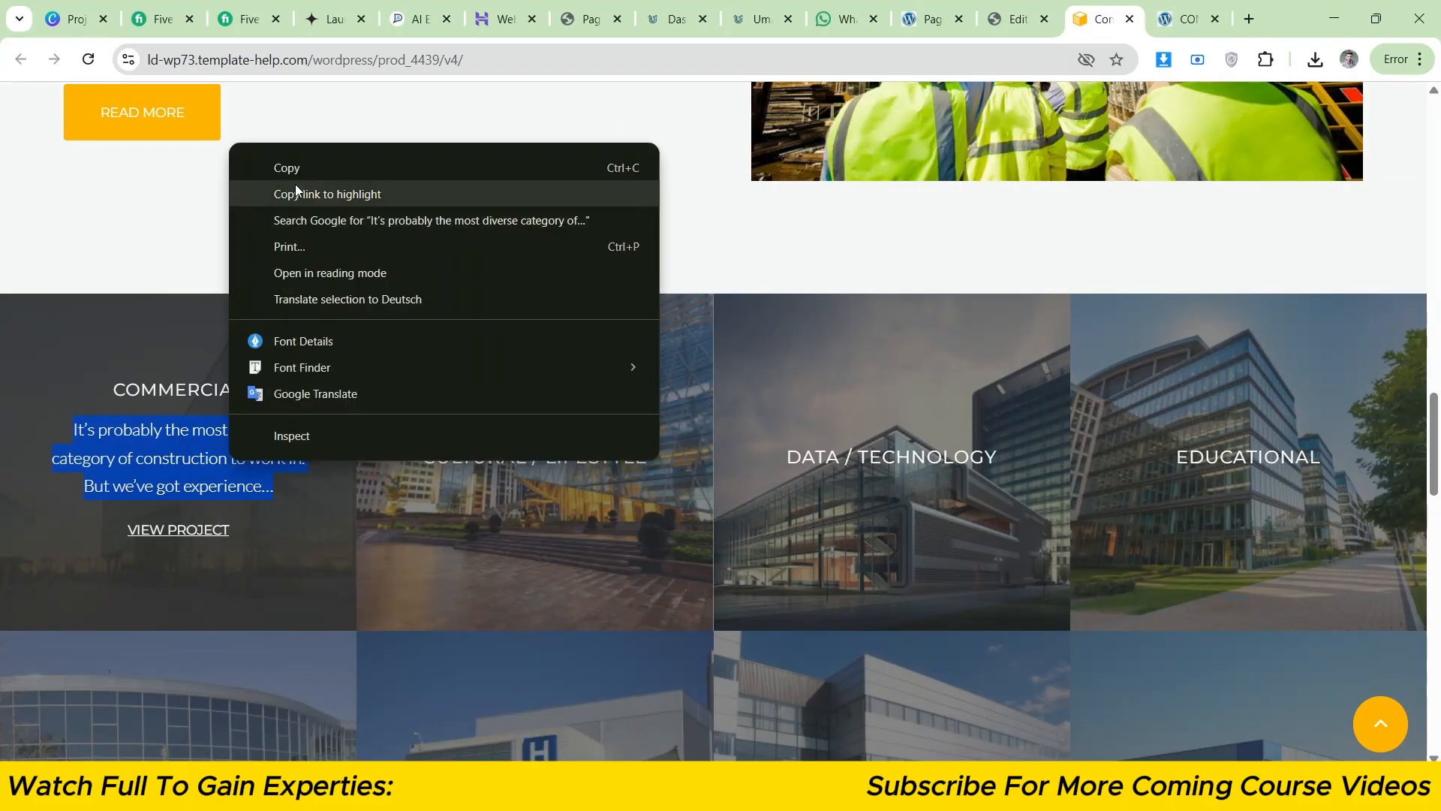
click(395, 173)
- Return to the Elementor editor and replace the flip box's back description with the copied text "It's probably the most diverse category of construction to work in..."
key(ctrl+shift+Tab)
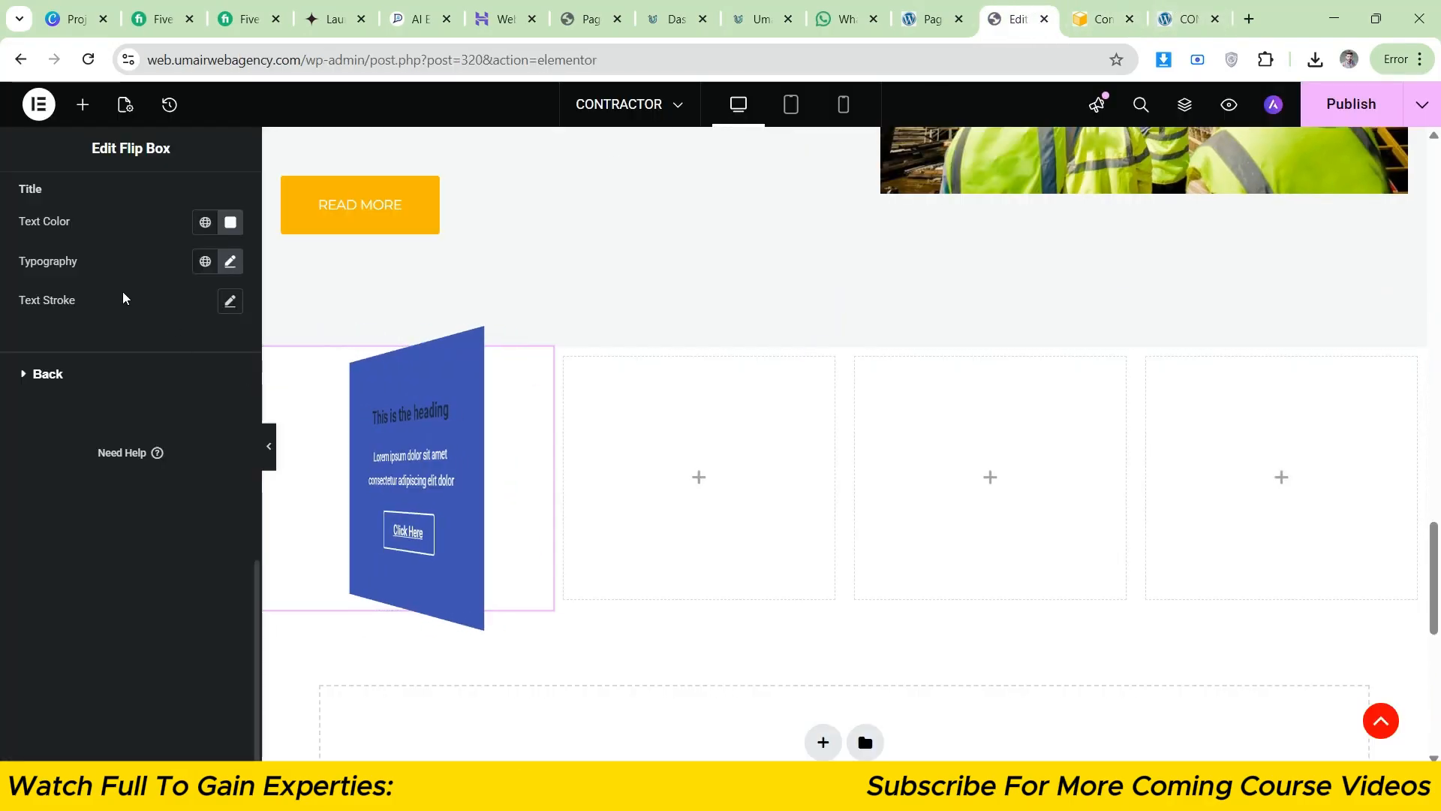
scroll(36, 209, up, 5)
click(42, 201)
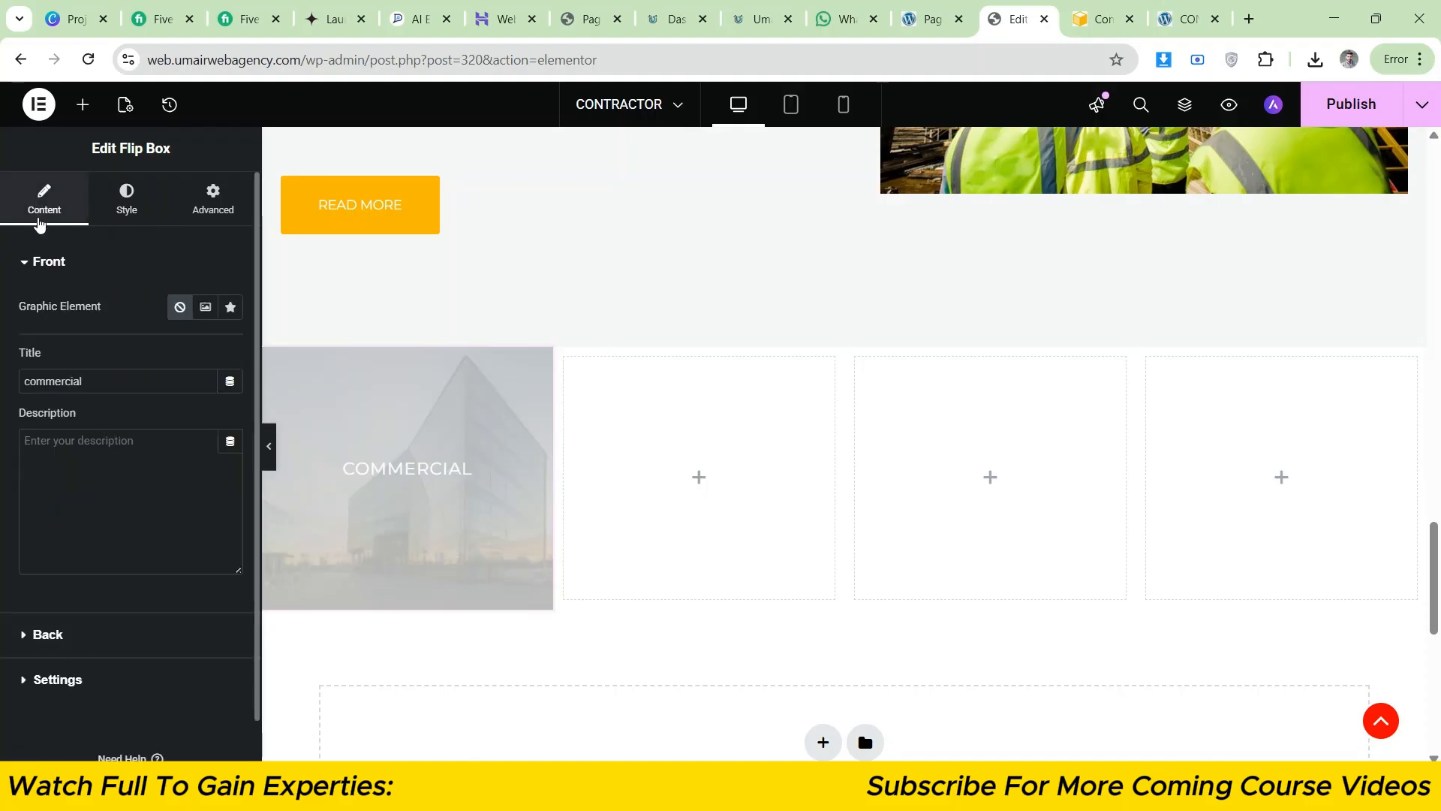
click(58, 275)
click(57, 313)
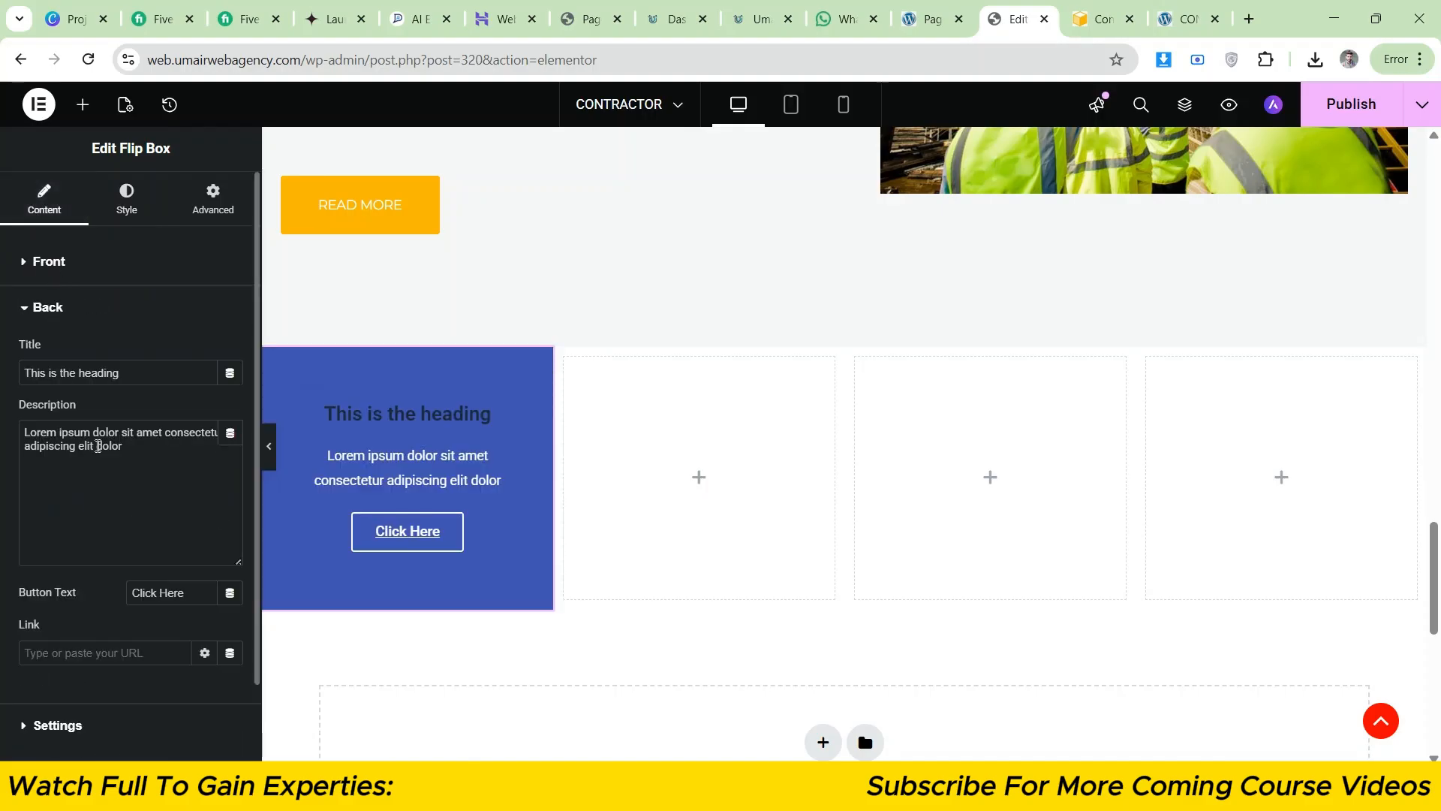
key(ctrl+a)
right_click(98, 446)
click(144, 351)
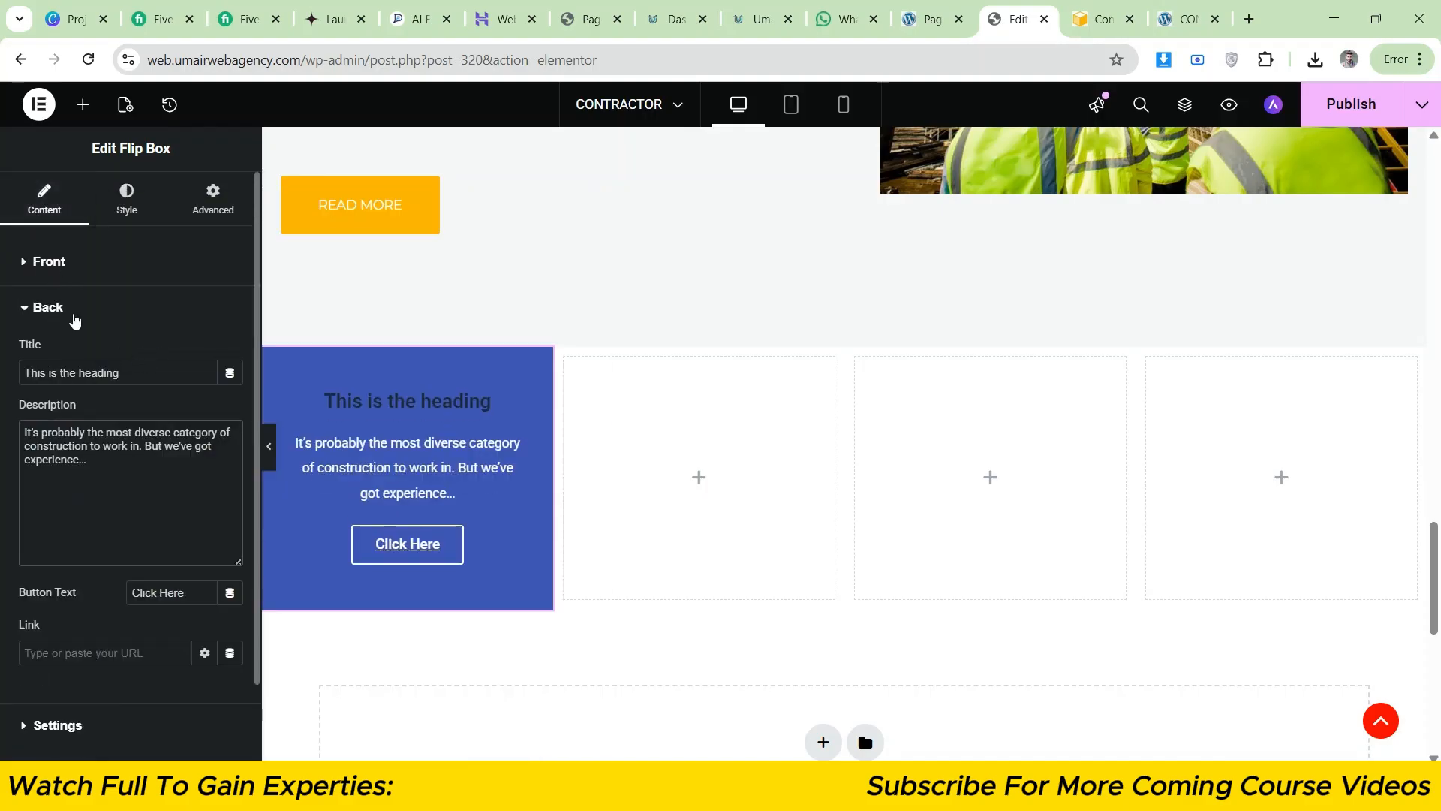
- Copy the front title "commercial" and paste it over the flip box's back title
click(70, 266)
right_click(74, 381)
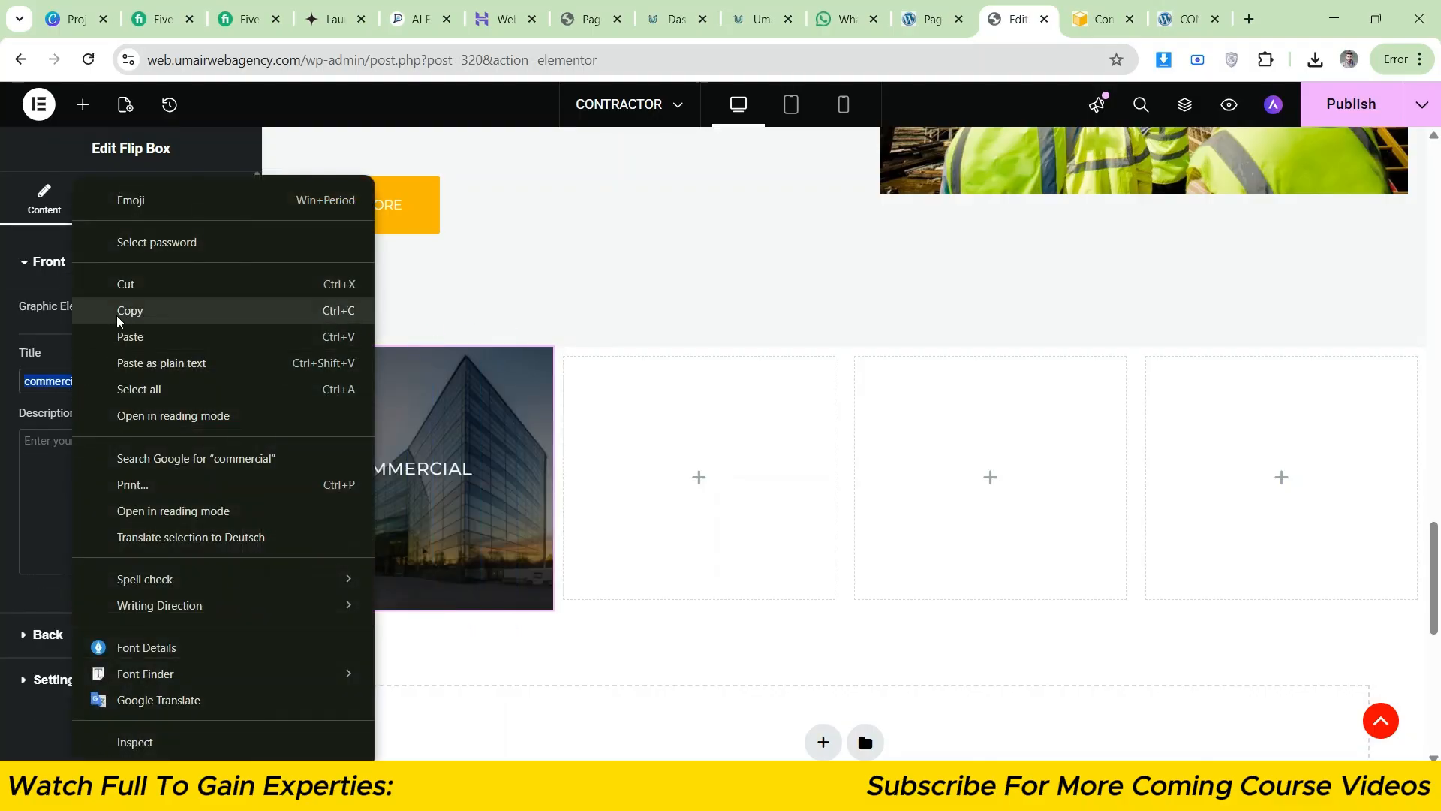
click(120, 312)
click(87, 276)
click(91, 315)
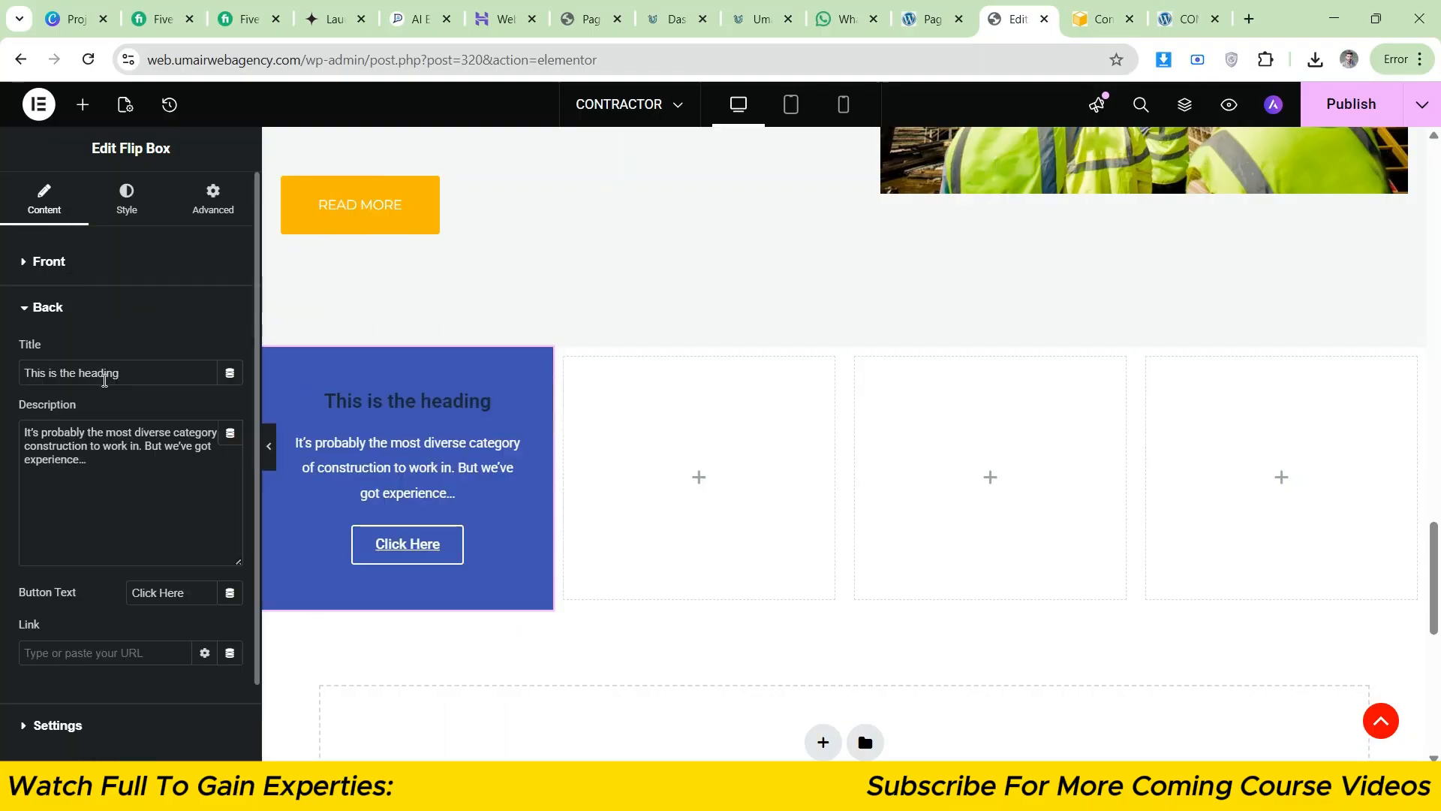
right_click(103, 369)
click(173, 335)
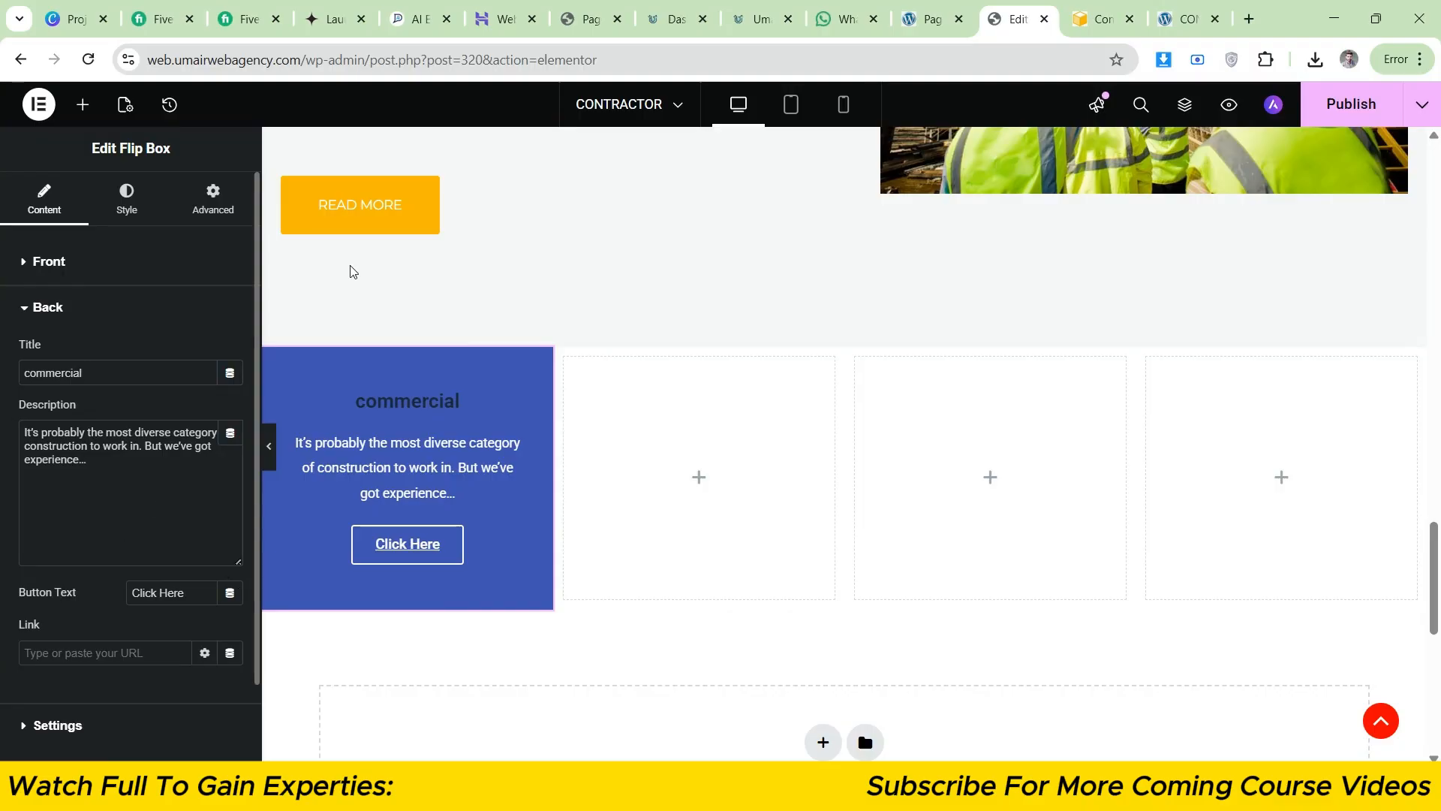
- Check the link label on the reference tile's back and set the flip box's back button text to "View Project"
click(1101, 19)
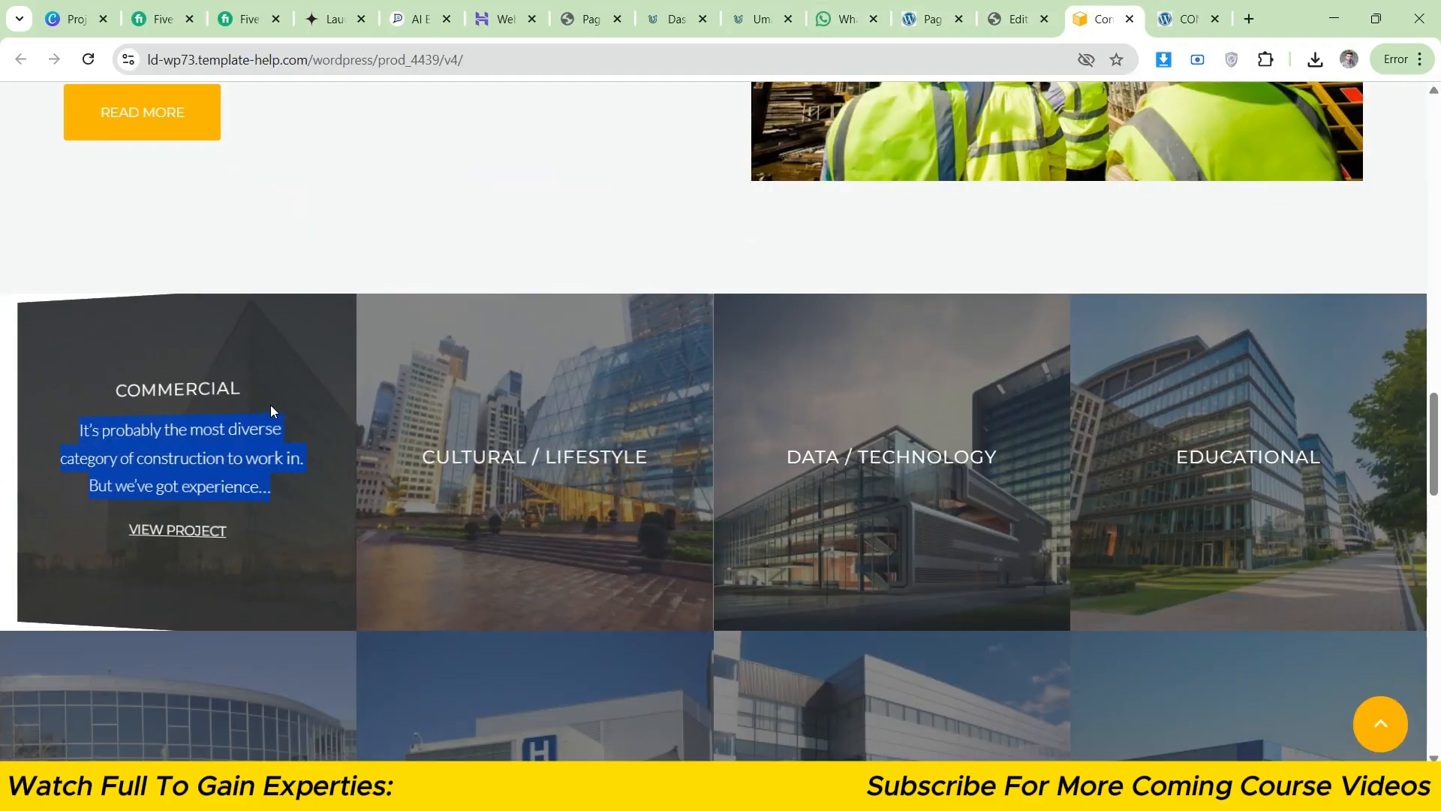
drag(83, 529, 225, 528)
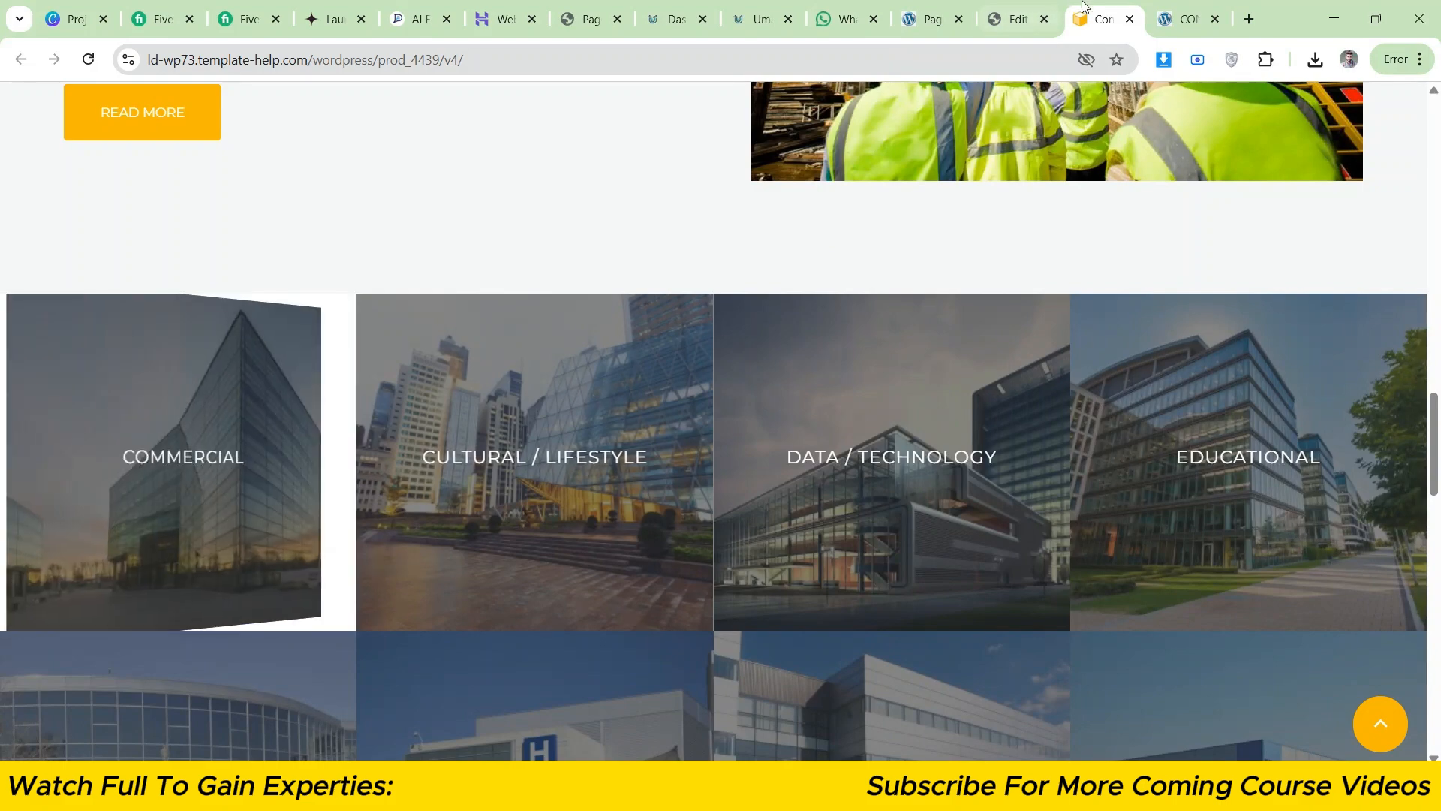
click(1015, 19)
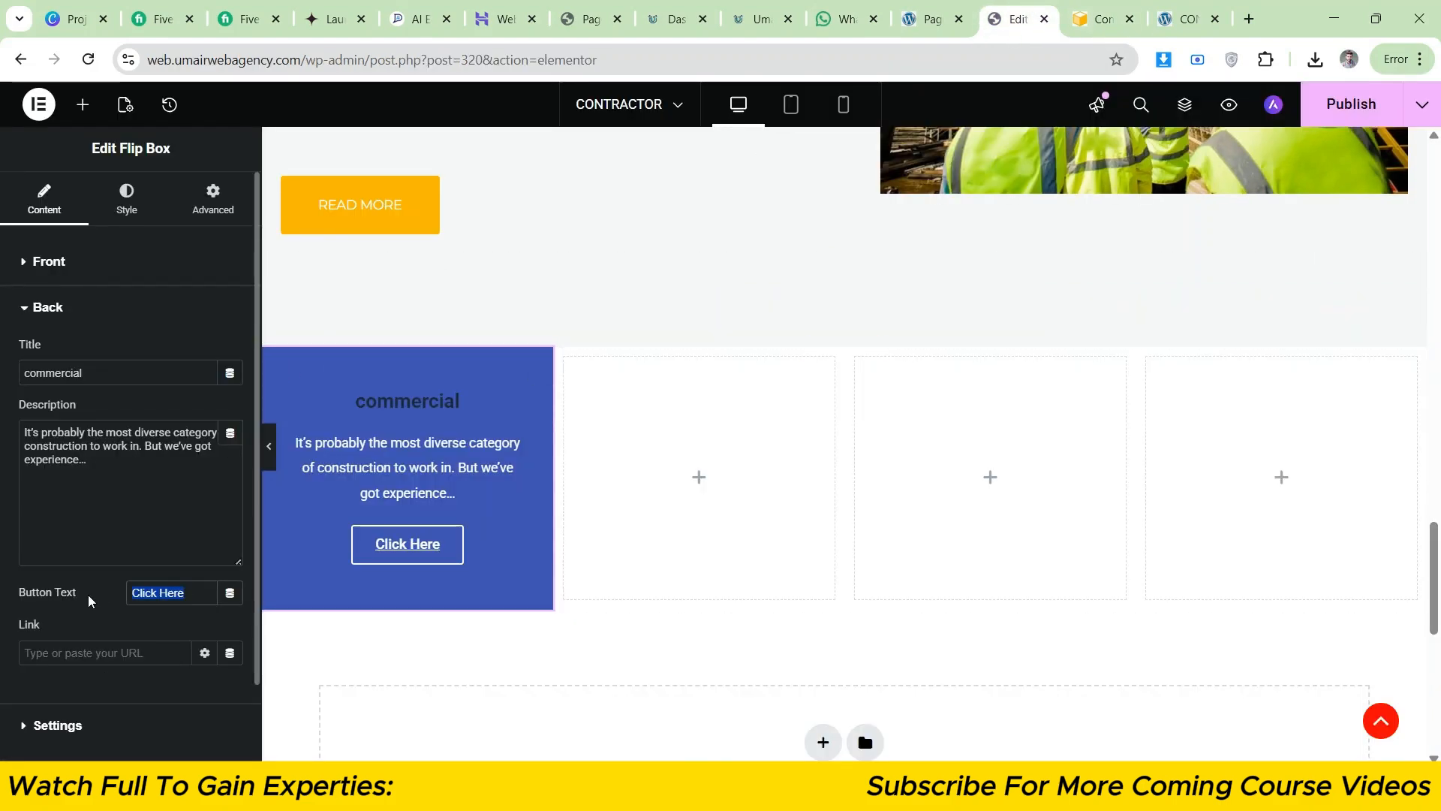
text(View Project)
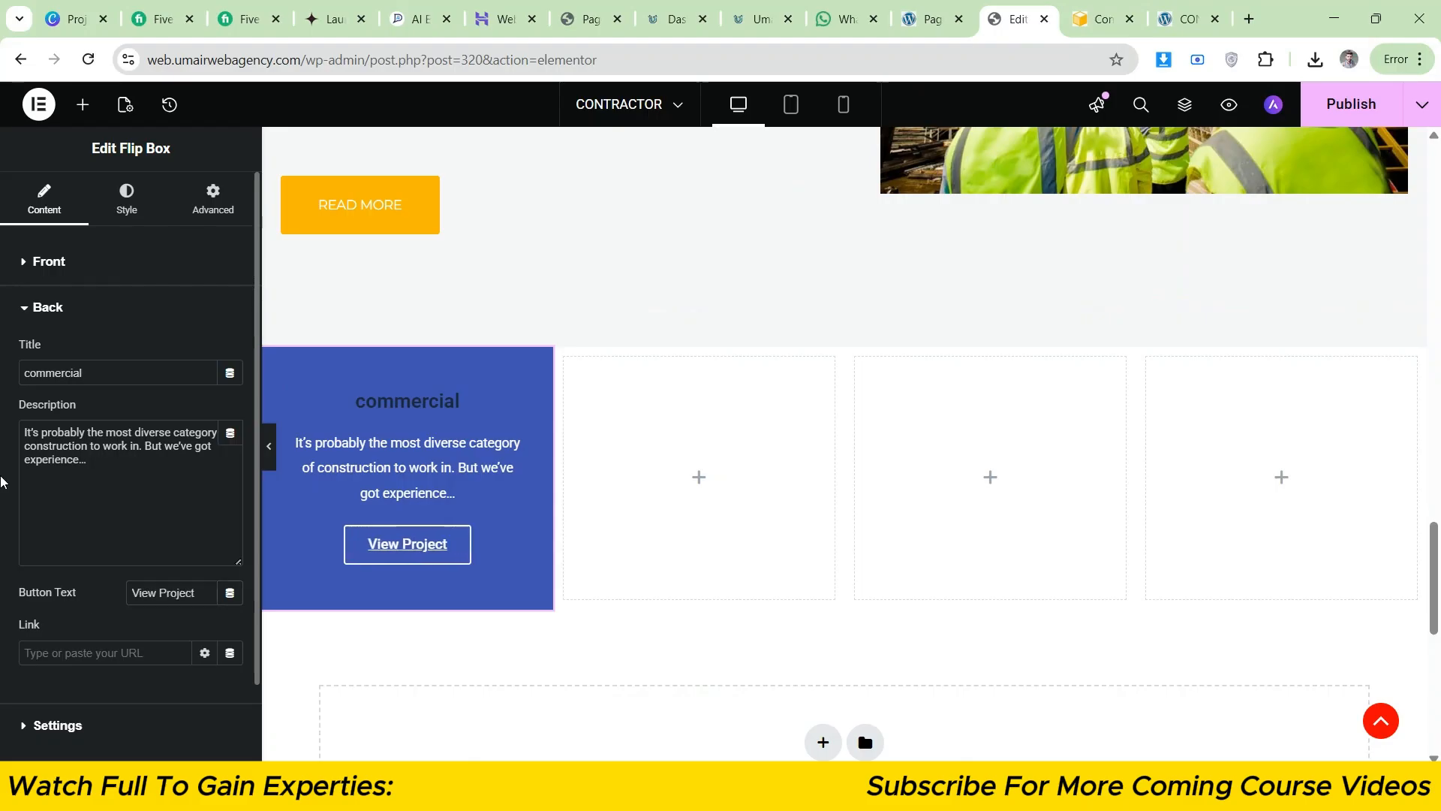
- Give the flip box's back side a classic background with the glass commercial building image used on the front
click(111, 213)
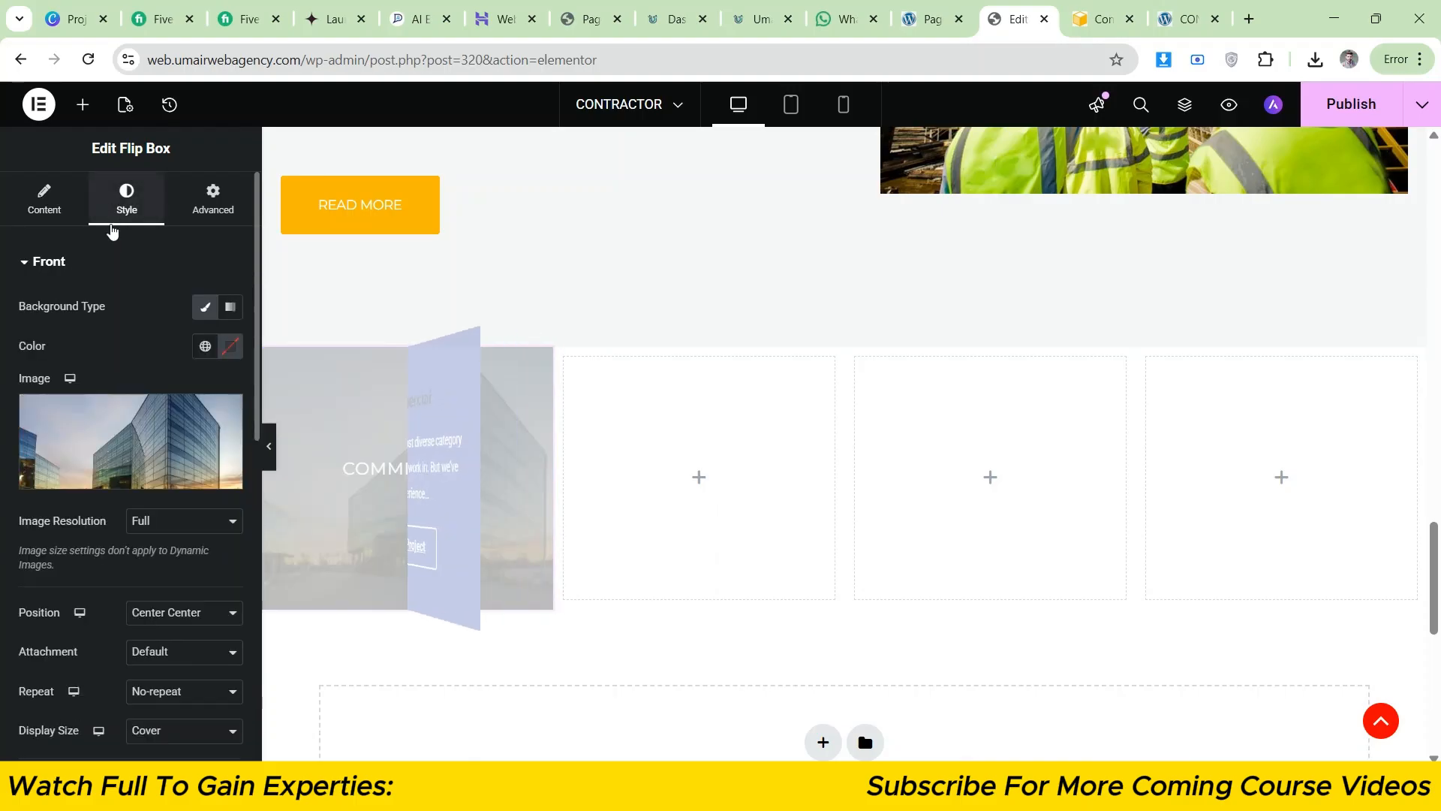
scroll(119, 408, down, 8)
scroll(93, 301, up, 8)
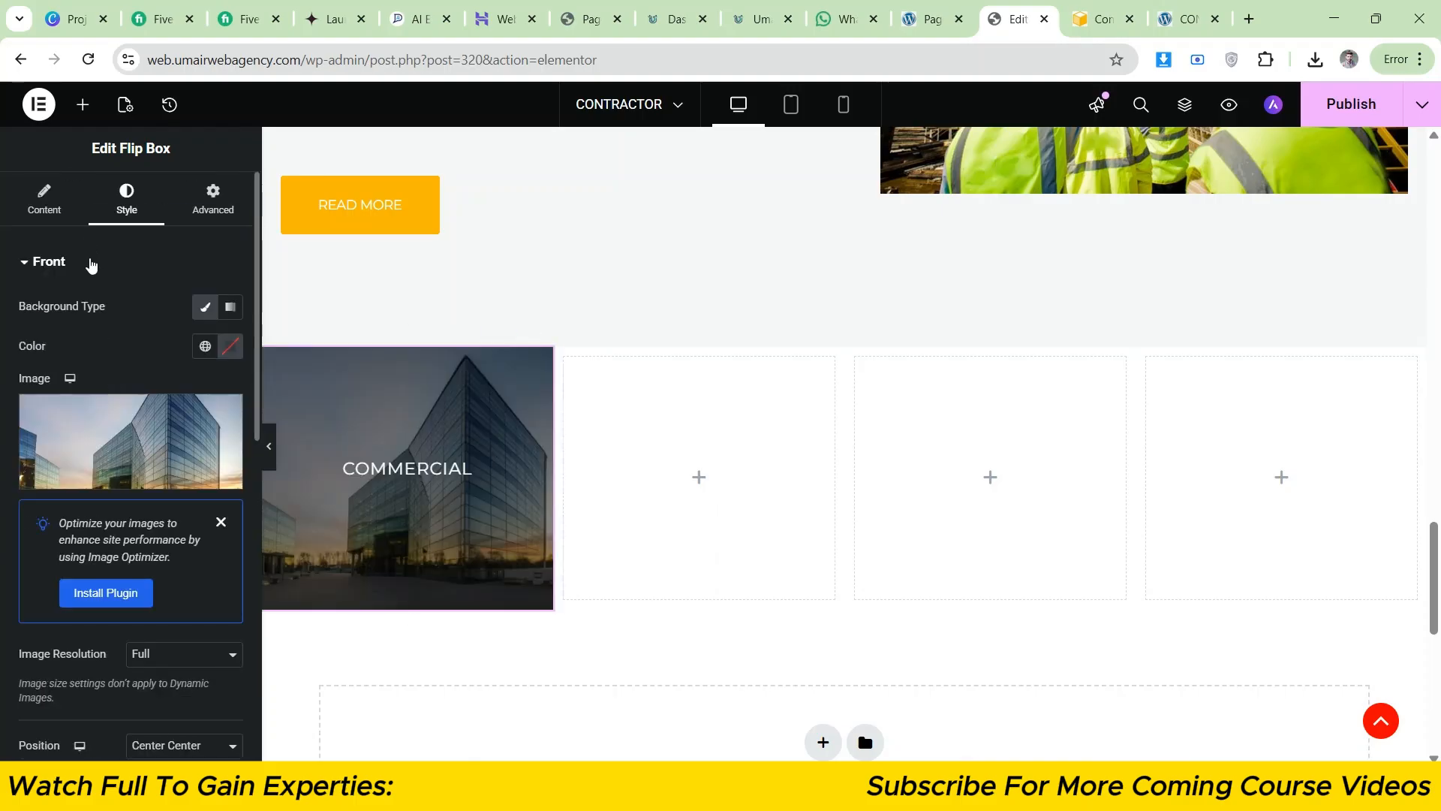
click(91, 265)
click(48, 309)
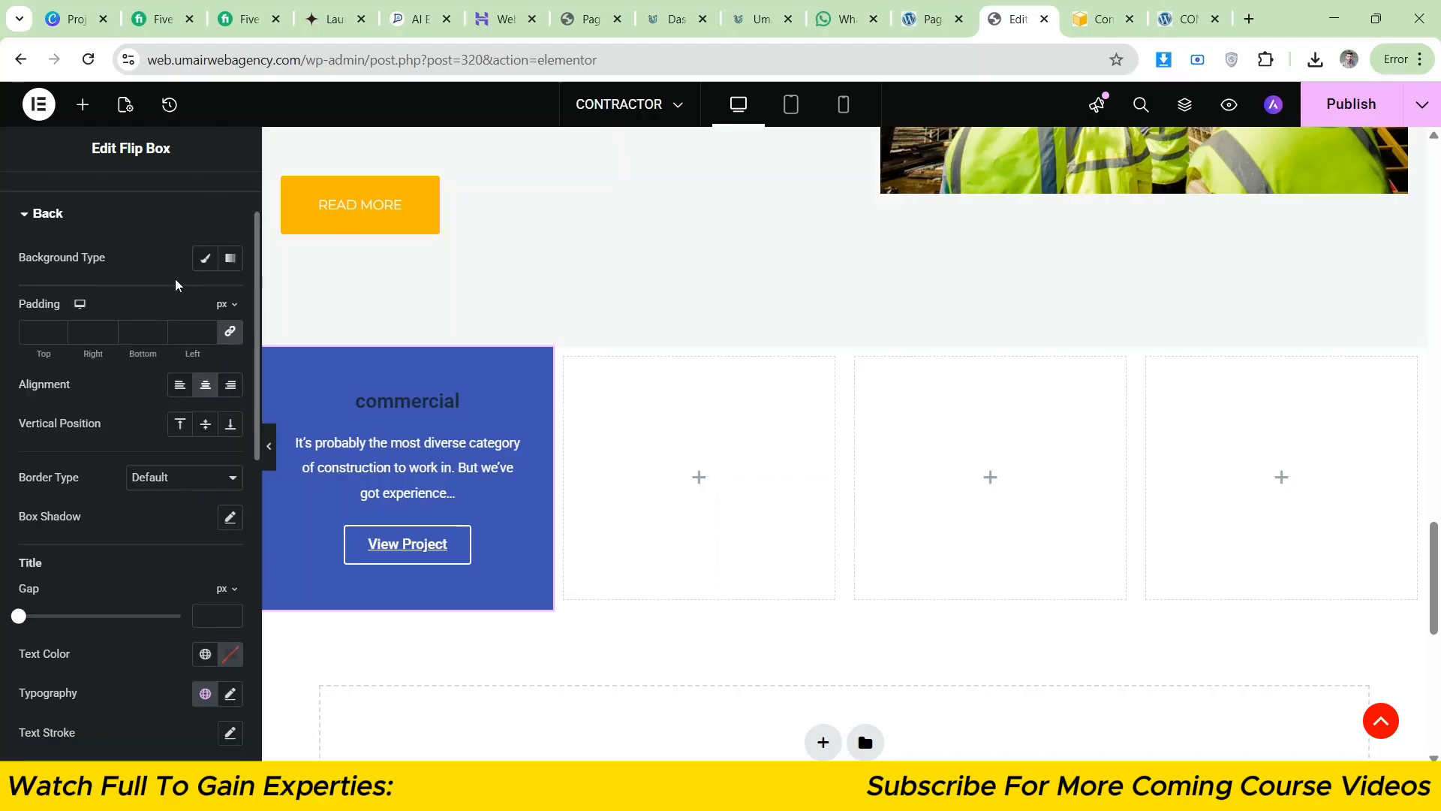
click(205, 257)
click(182, 385)
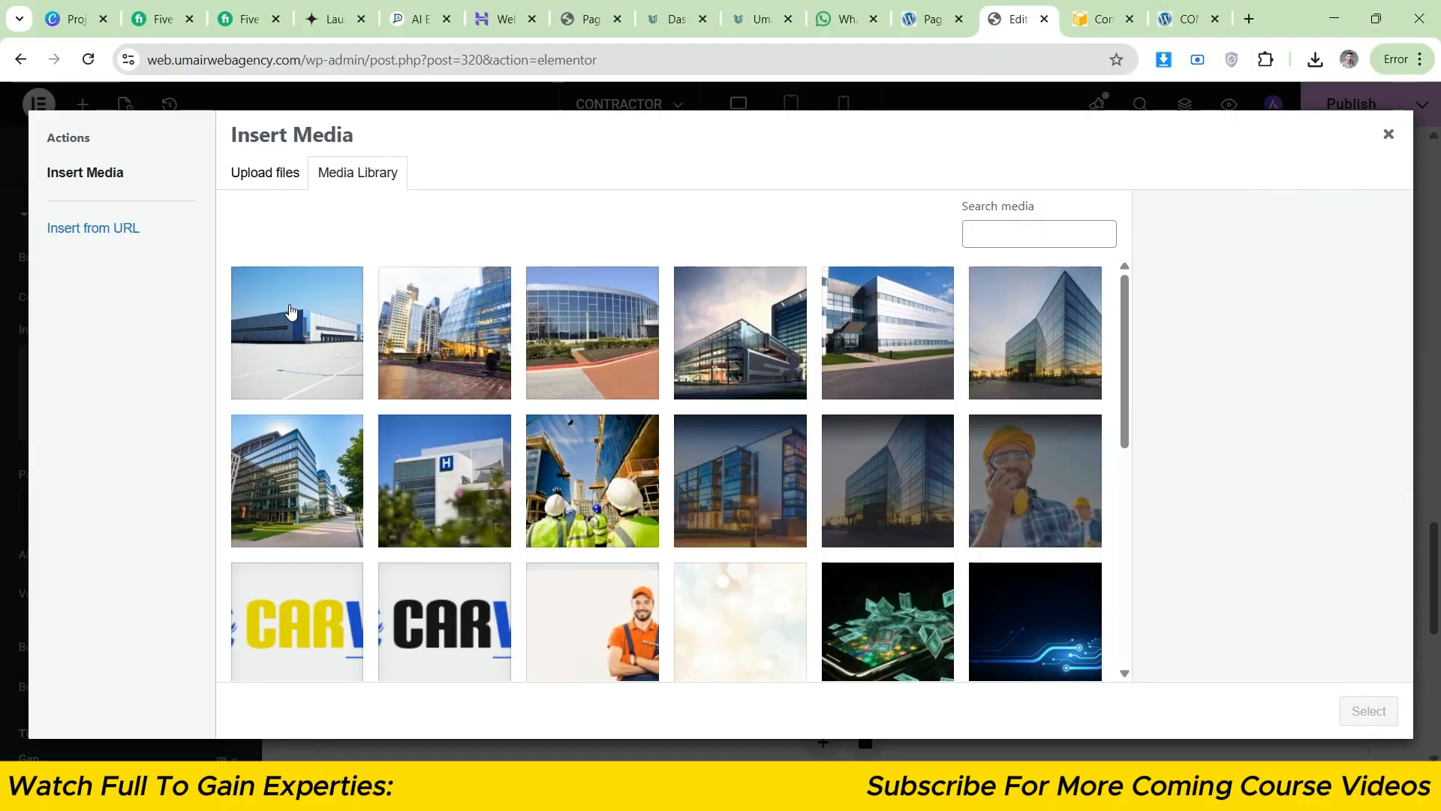
click(1040, 334)
click(1368, 711)
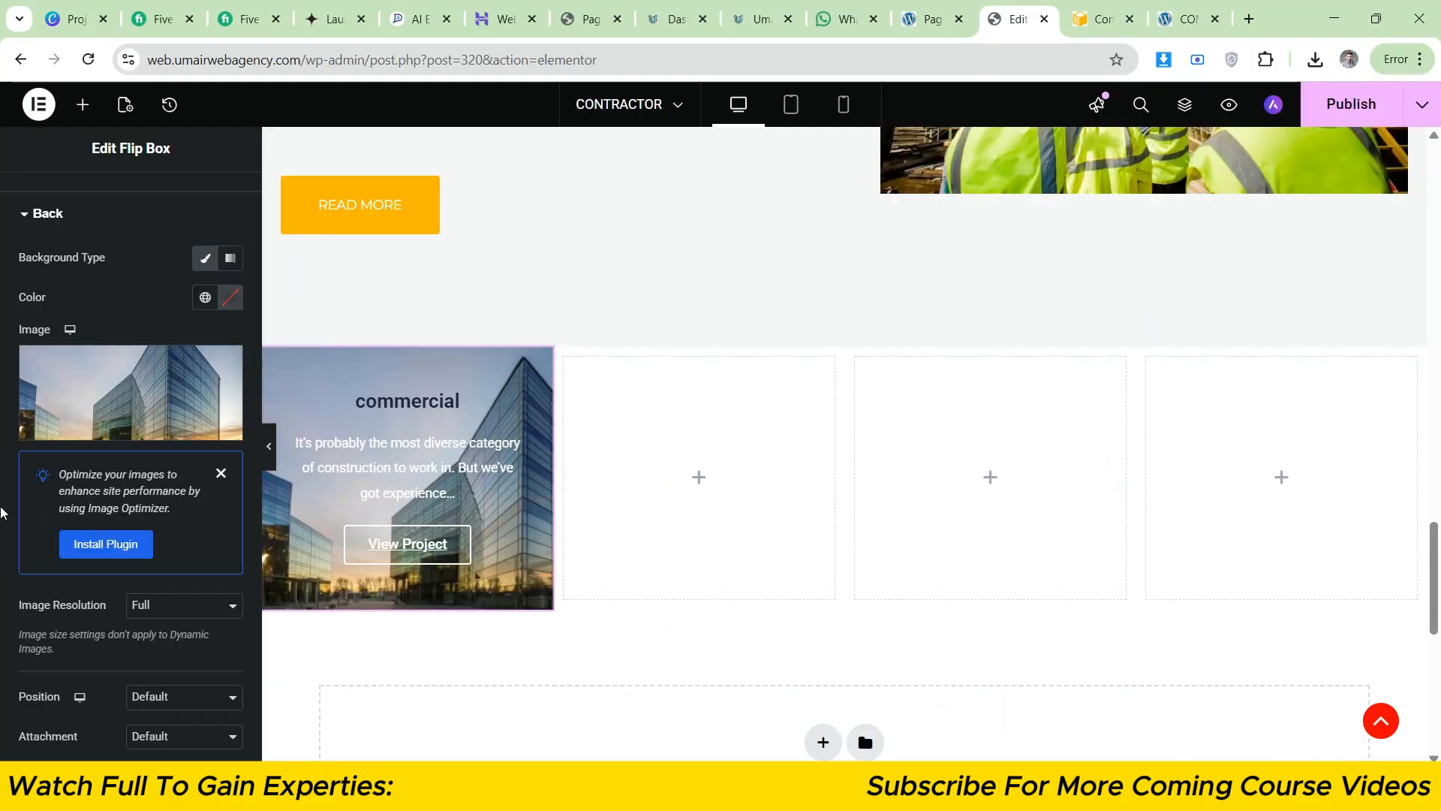
- Set the back background image's position to Center Center, repeat to No-repeat and display size to Cover
scroll(1, 336, down, 1)
scroll(2, 337, up, 1)
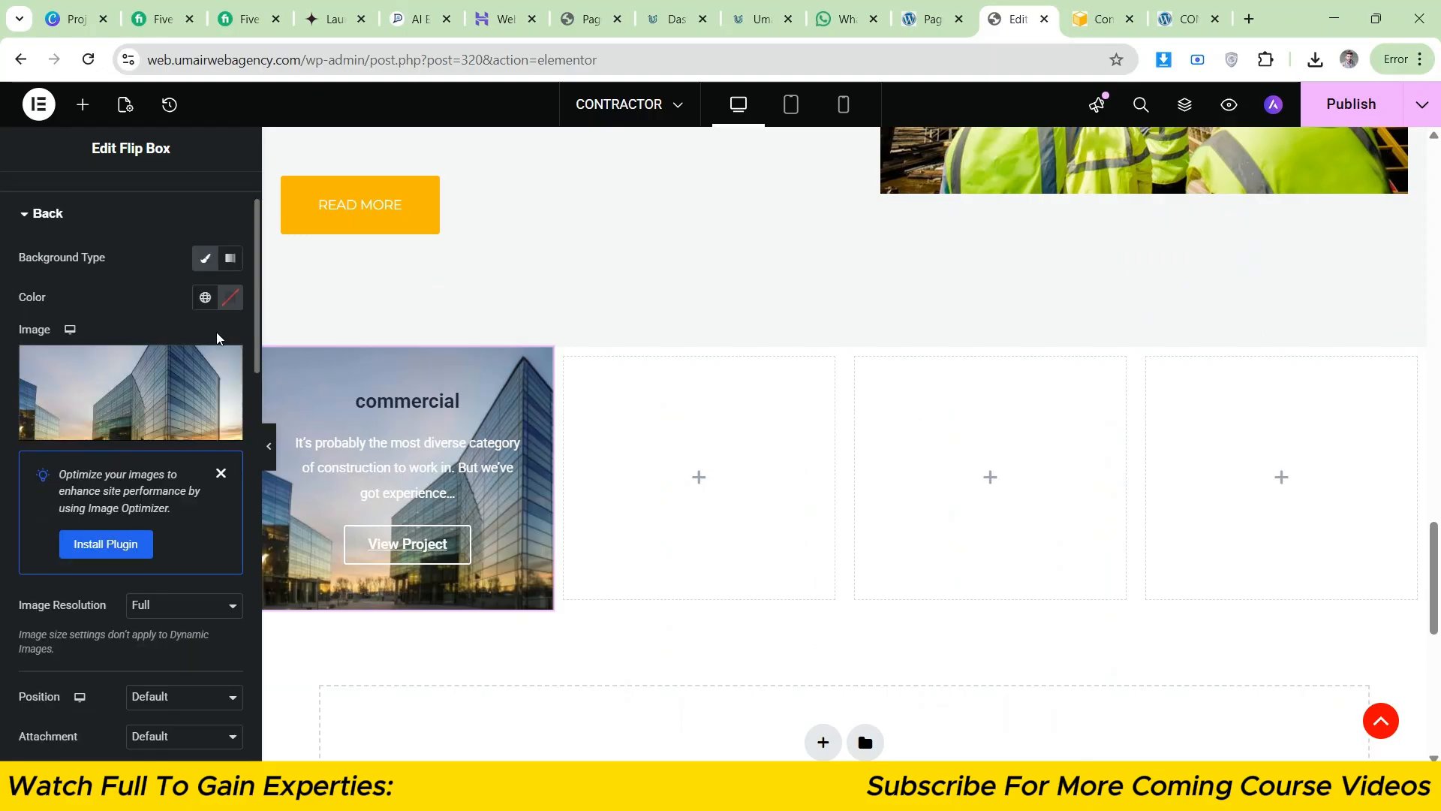
scroll(189, 359, down, 4)
scroll(189, 359, down, 1)
click(183, 321)
click(180, 364)
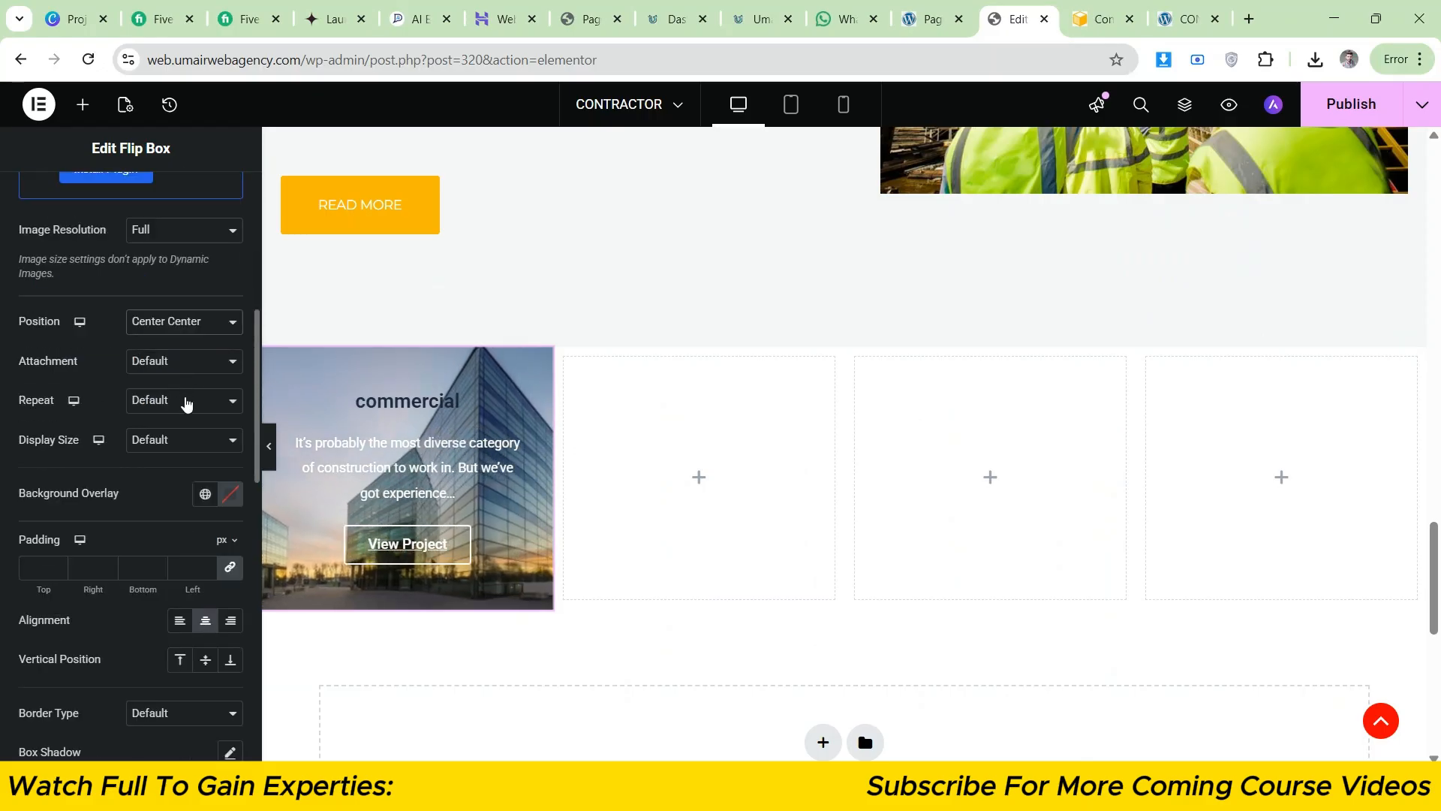
click(183, 400)
click(180, 444)
click(180, 440)
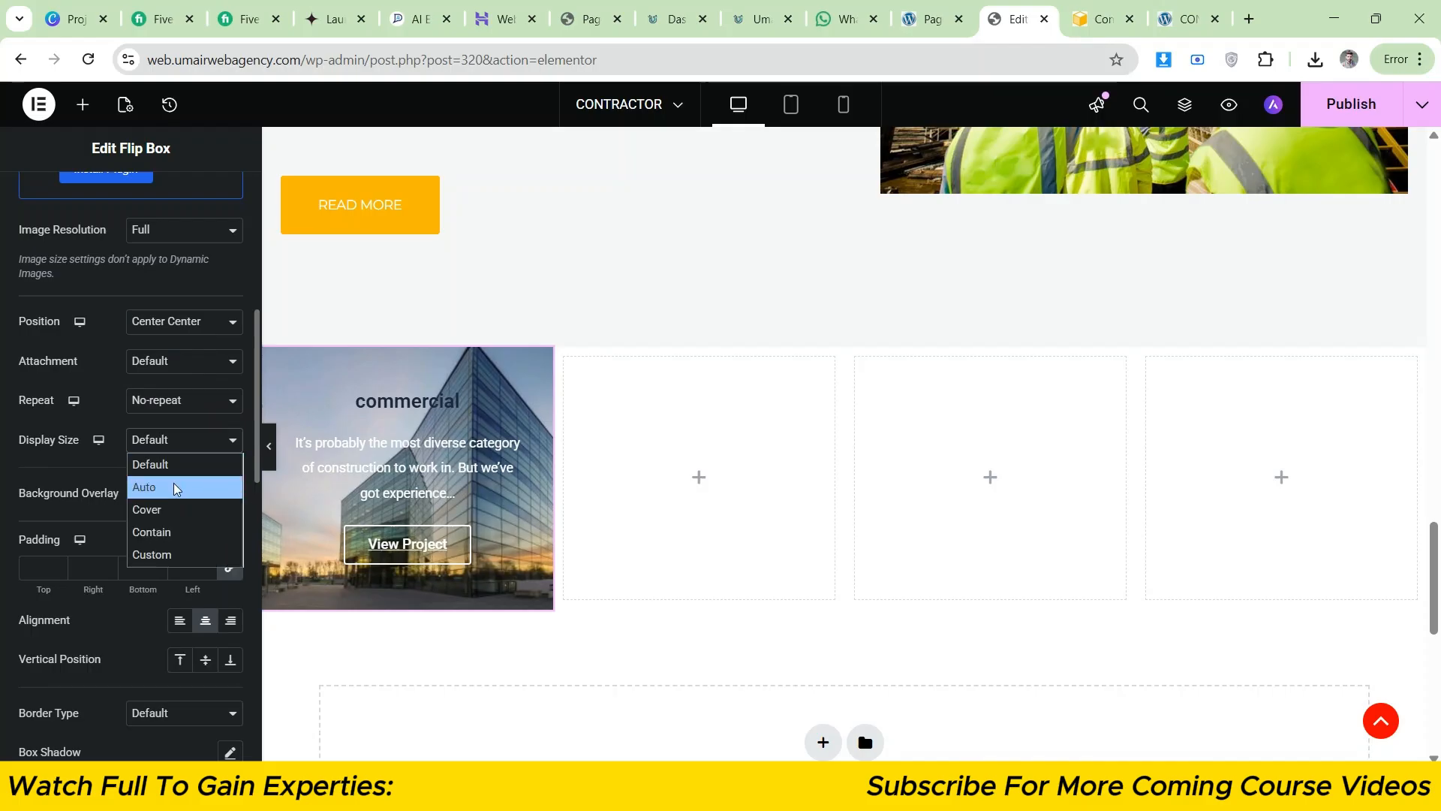
click(177, 505)
- Apply a semi-transparent black background overlay, #000000BA, to the flip box's back side
click(230, 493)
drag(225, 376, 0, 371)
click(2, 373)
click(230, 502)
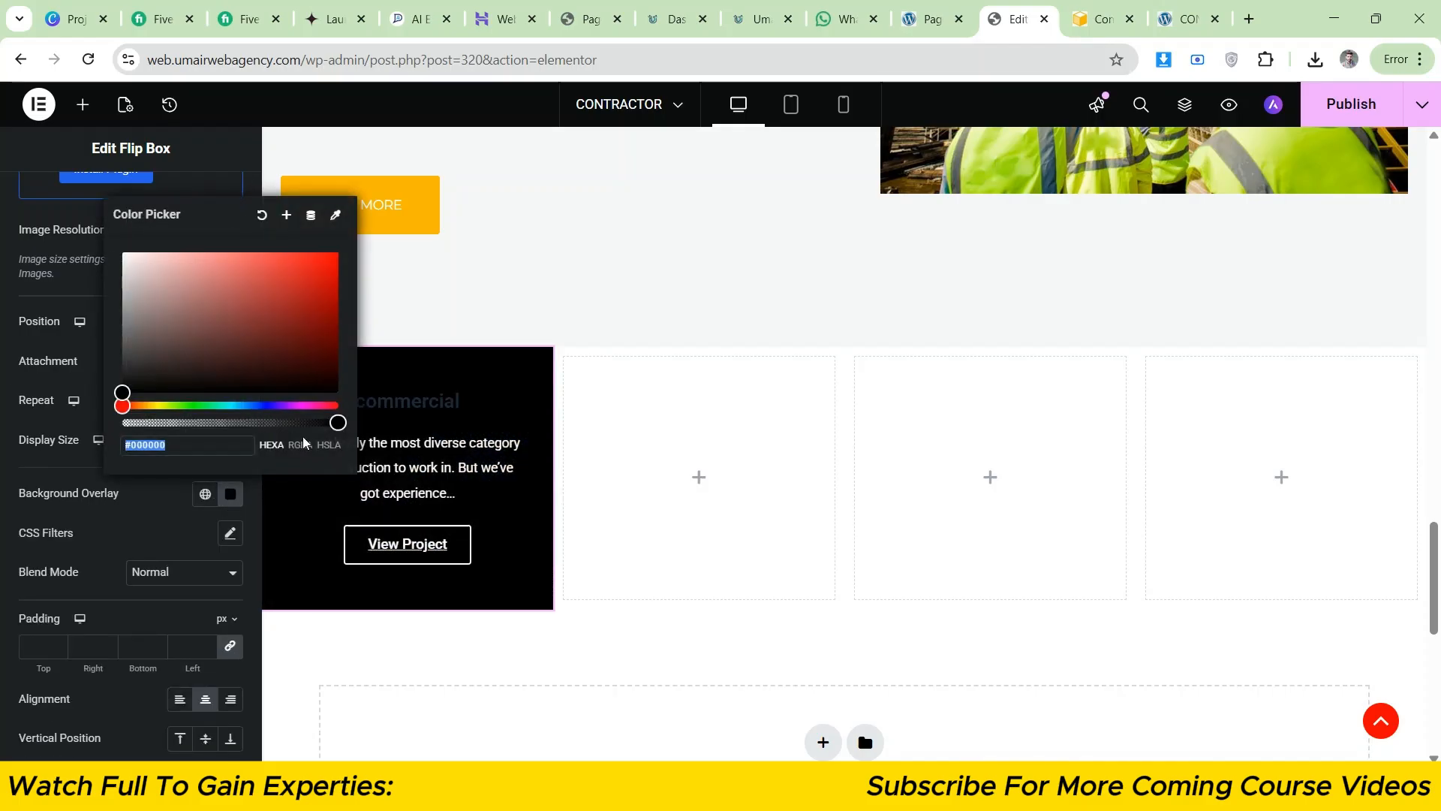
drag(335, 422, 281, 423)
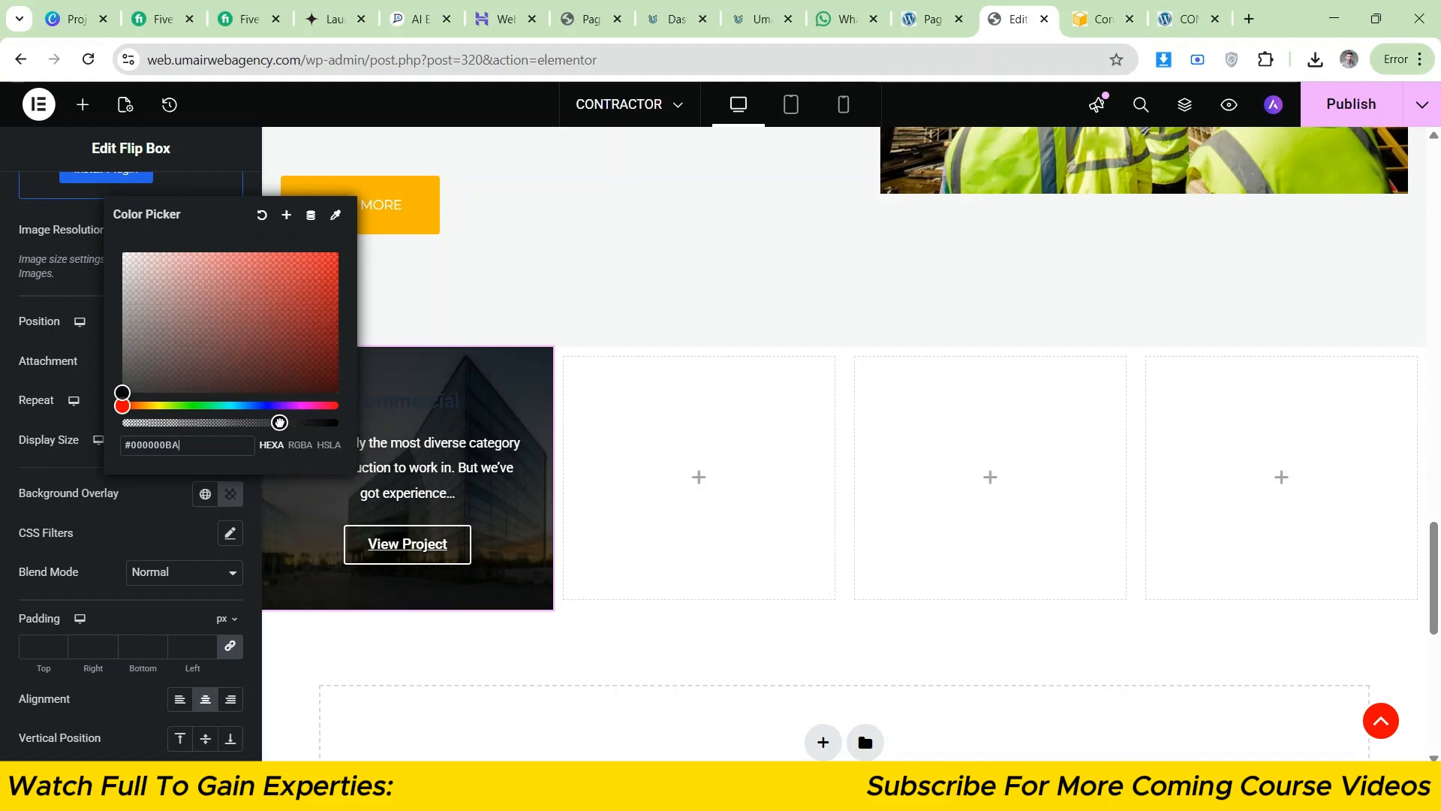
click(3, 423)
- Set the text color of the flip box's back title to white
scroll(122, 447, down, 7)
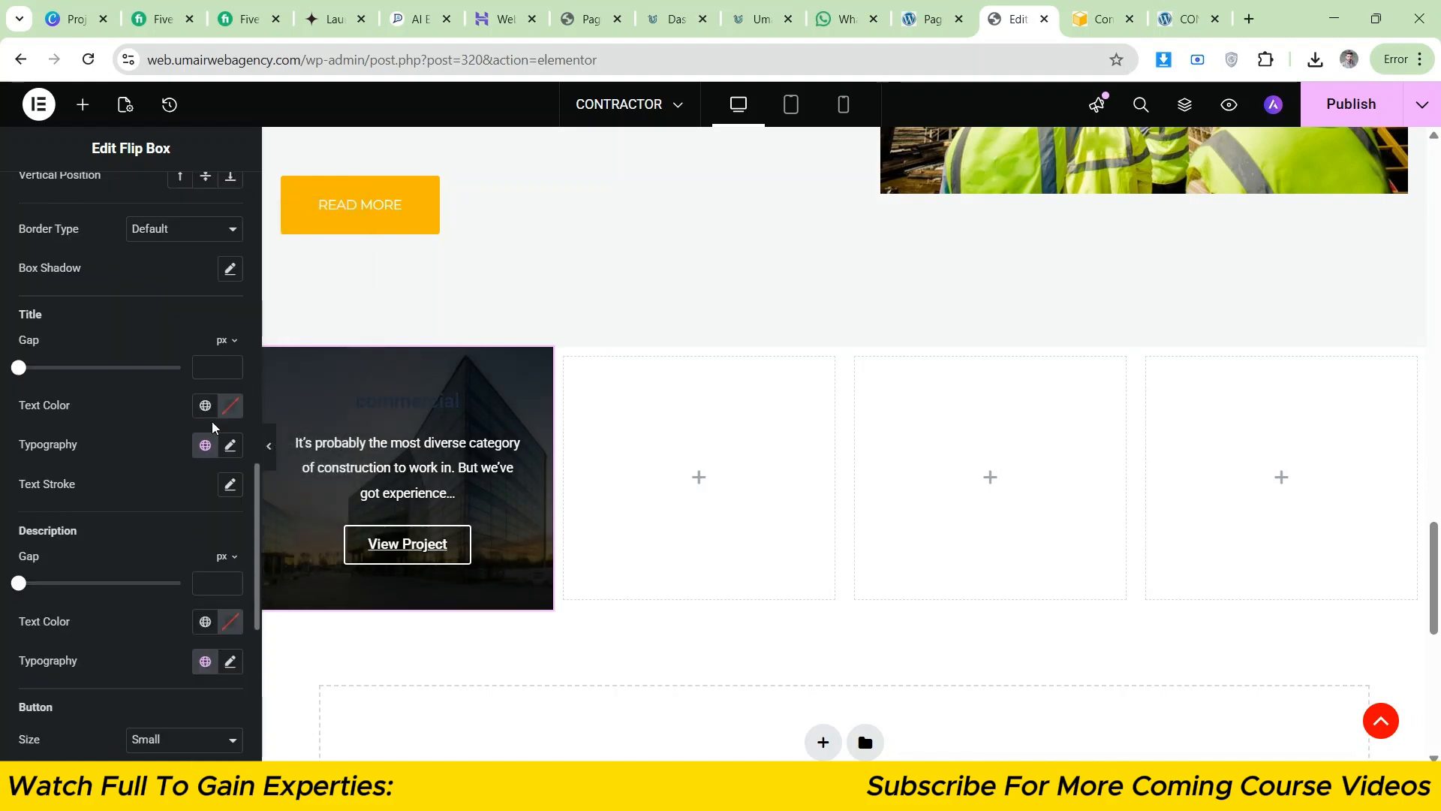
click(231, 406)
click(129, 492)
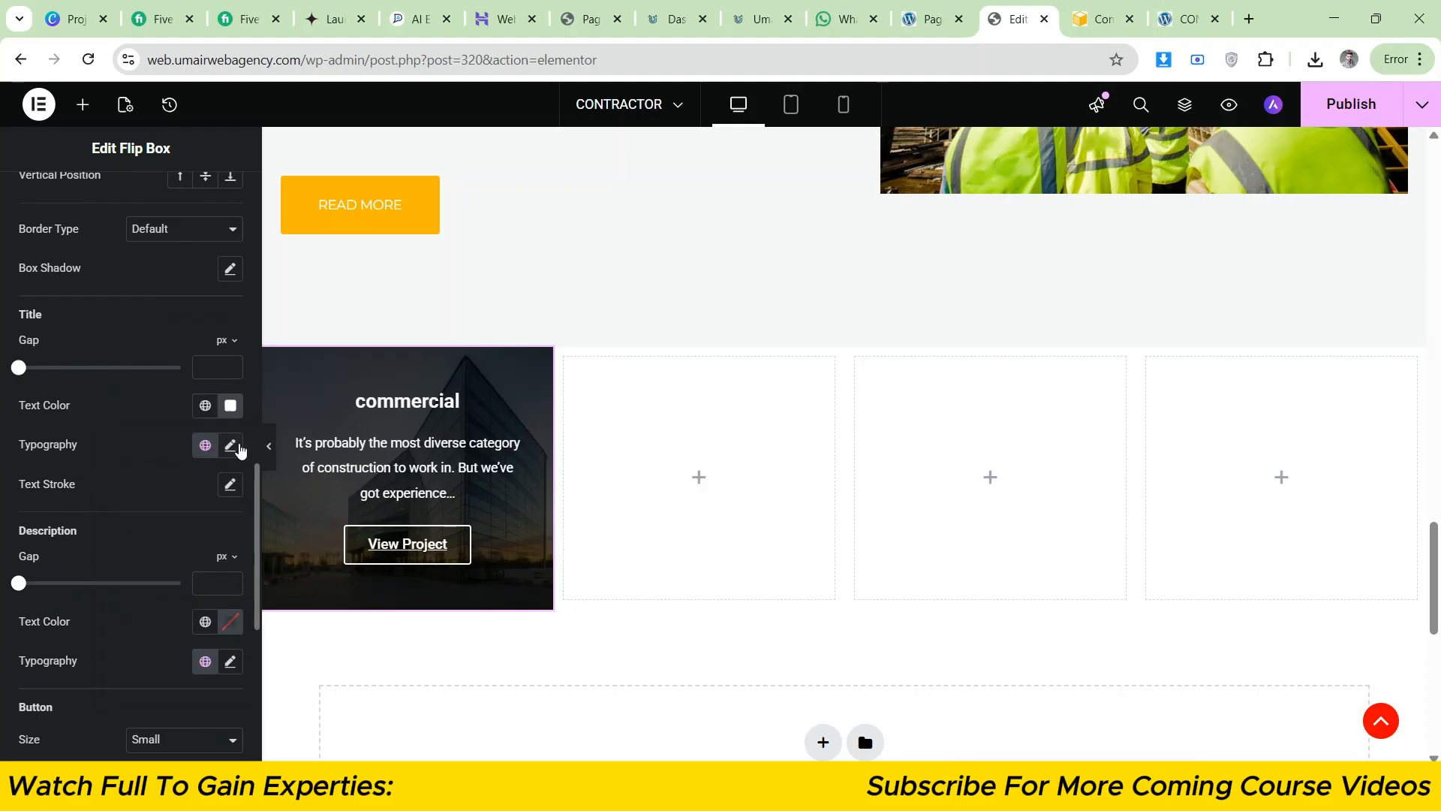
- Set the flip box's back title typography to Montserrat, size 18 px and weight 400 (Normal)
click(237, 446)
click(180, 538)
text(m)
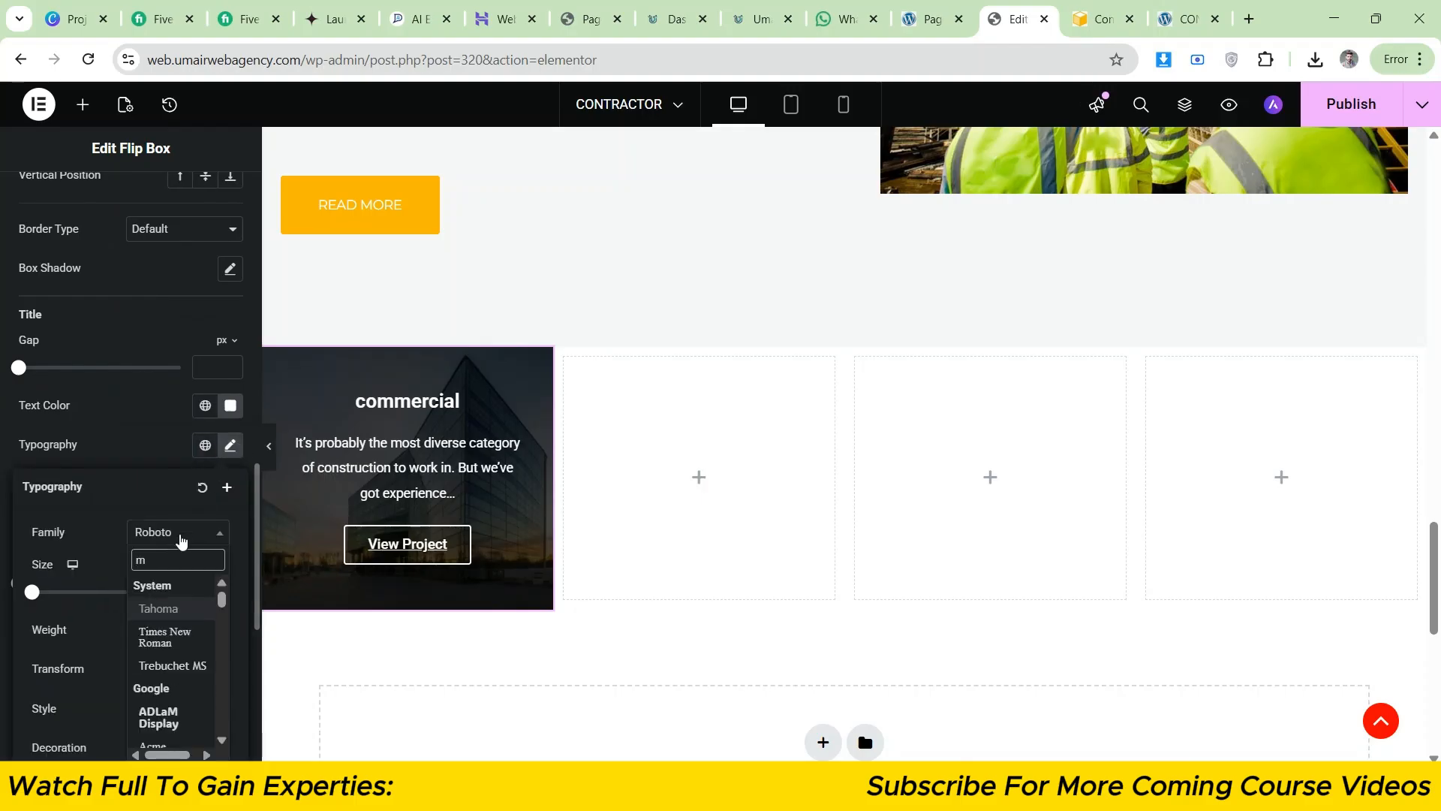
text(ont)
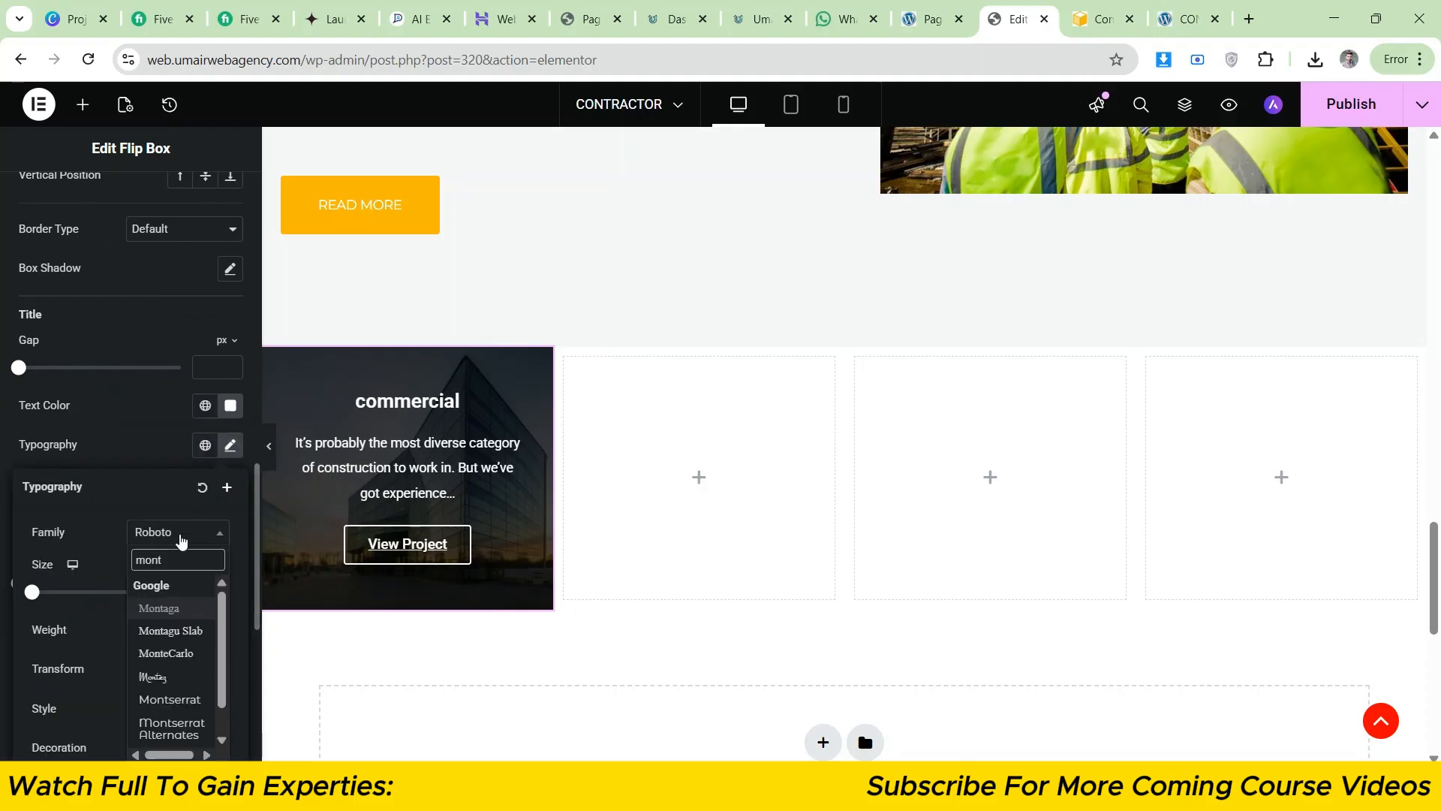
click(182, 700)
click(178, 629)
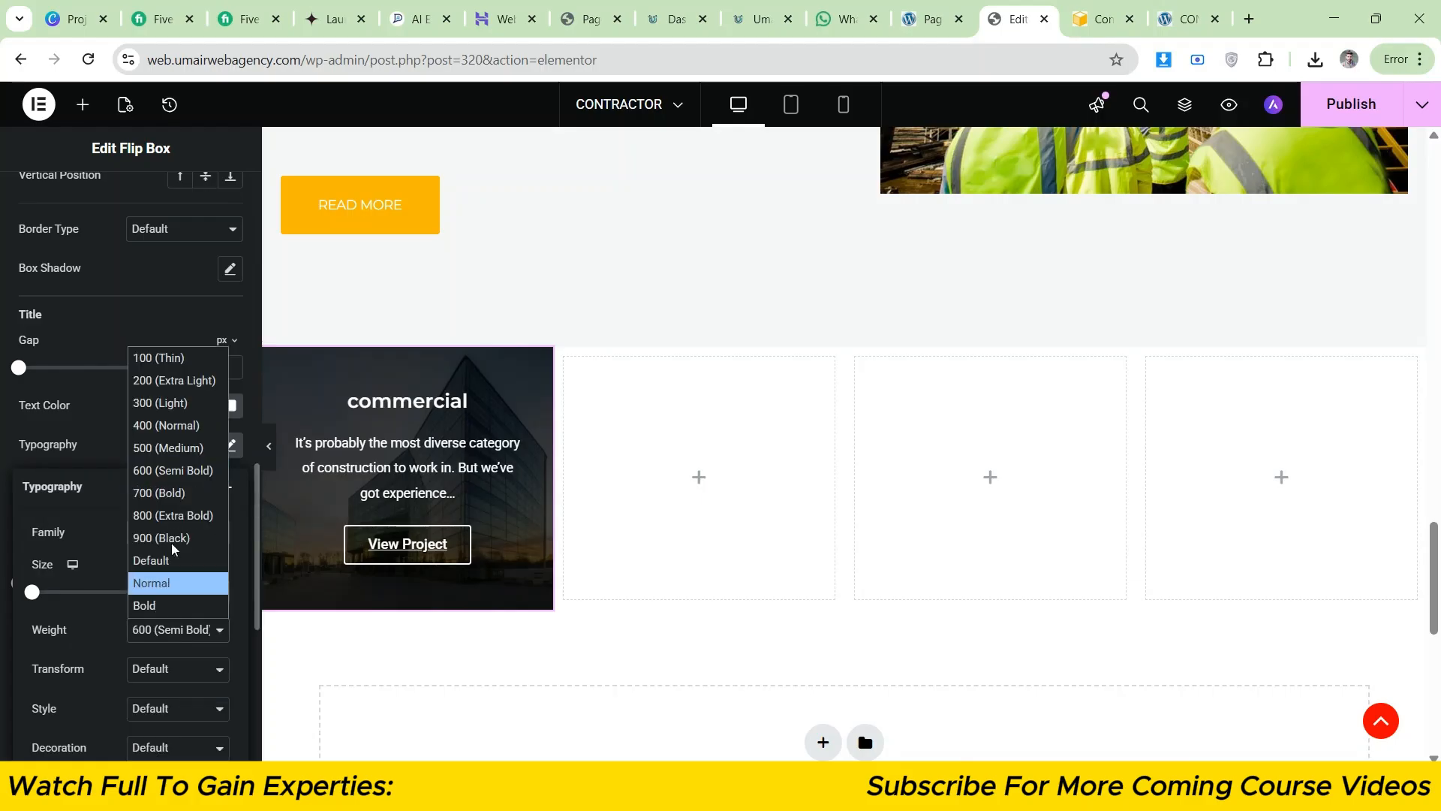
click(159, 426)
click(196, 590)
text(18)
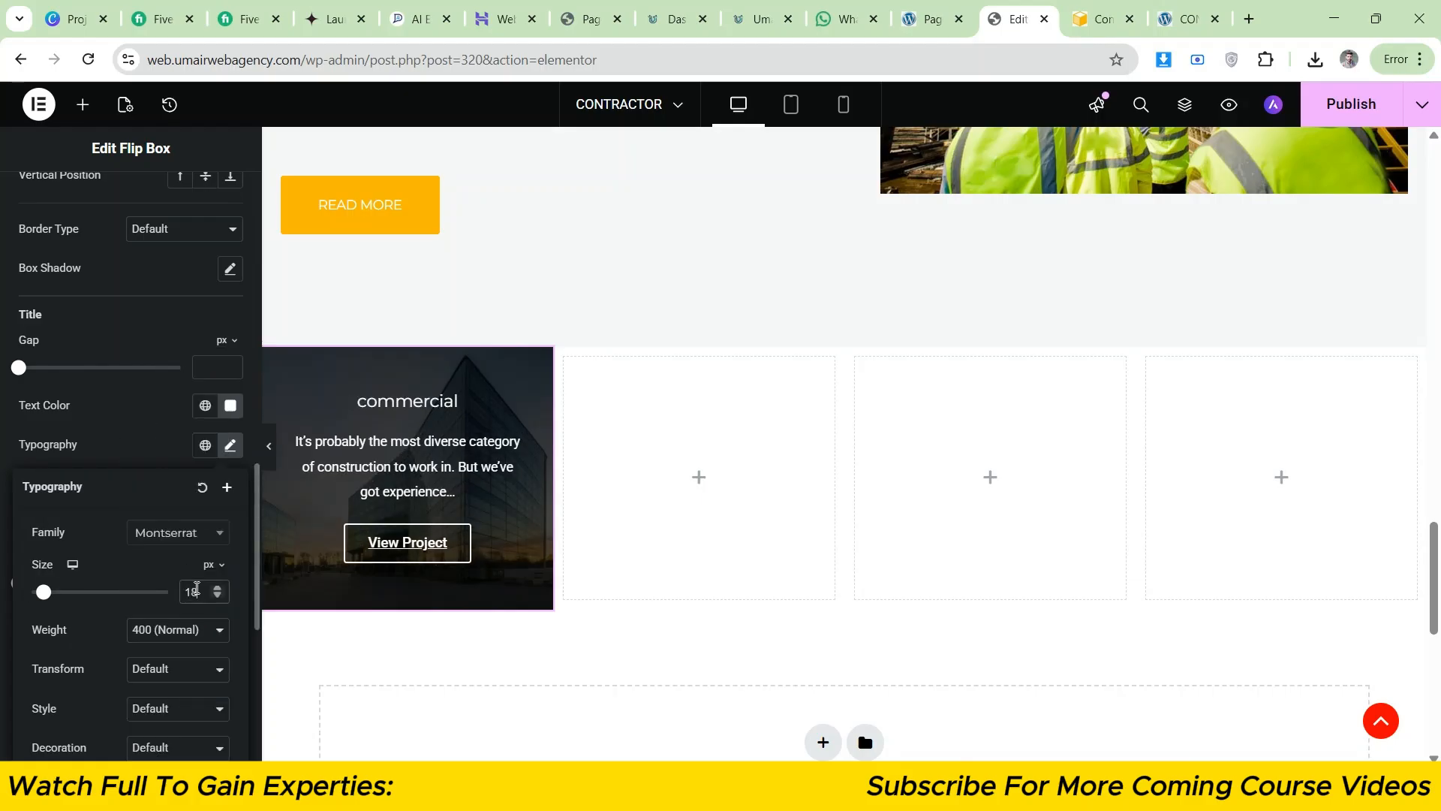
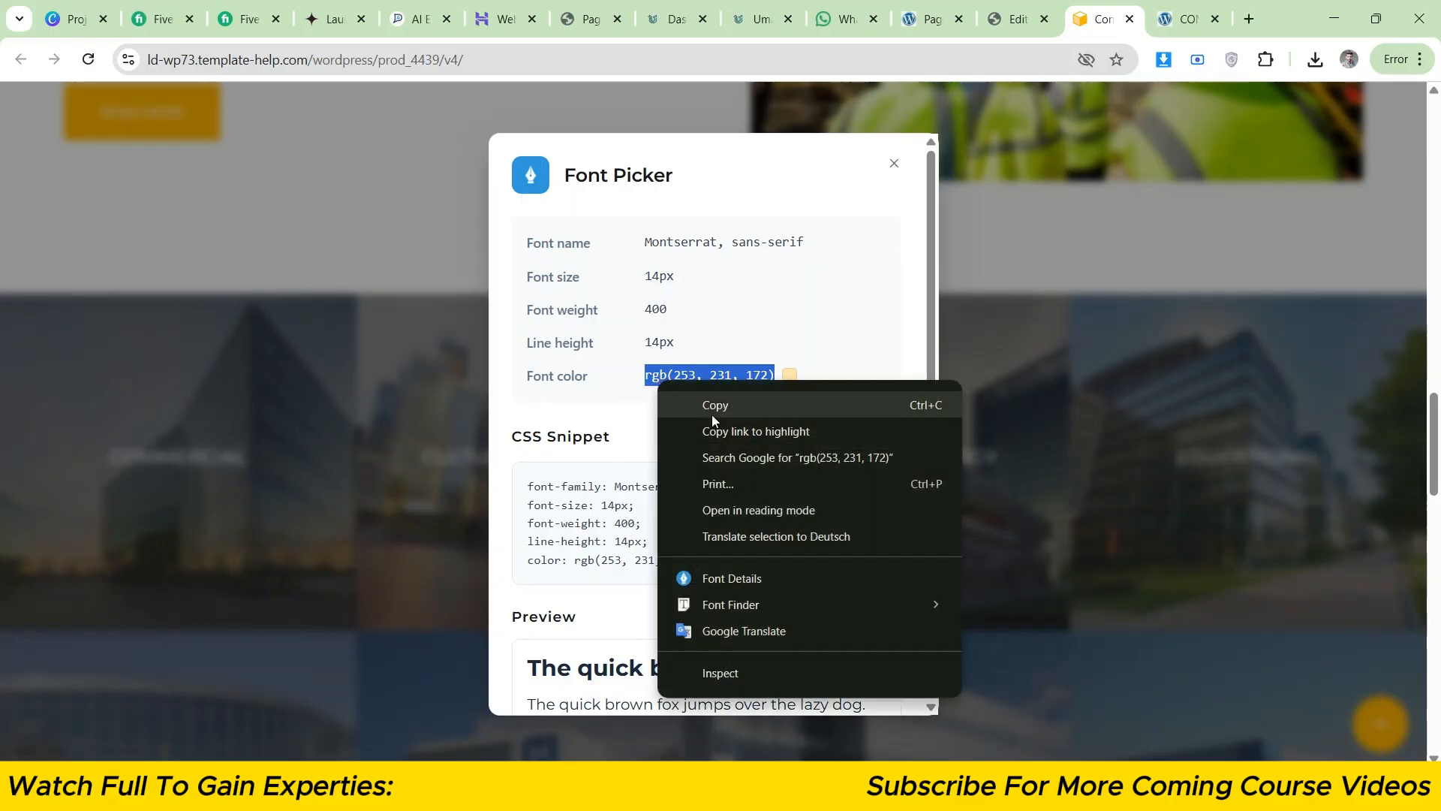
- Copy the font color rgb(253, 231, 172) from the Font Picker on the reference page and return to the Elementor editor
click(712, 413)
click(894, 165)
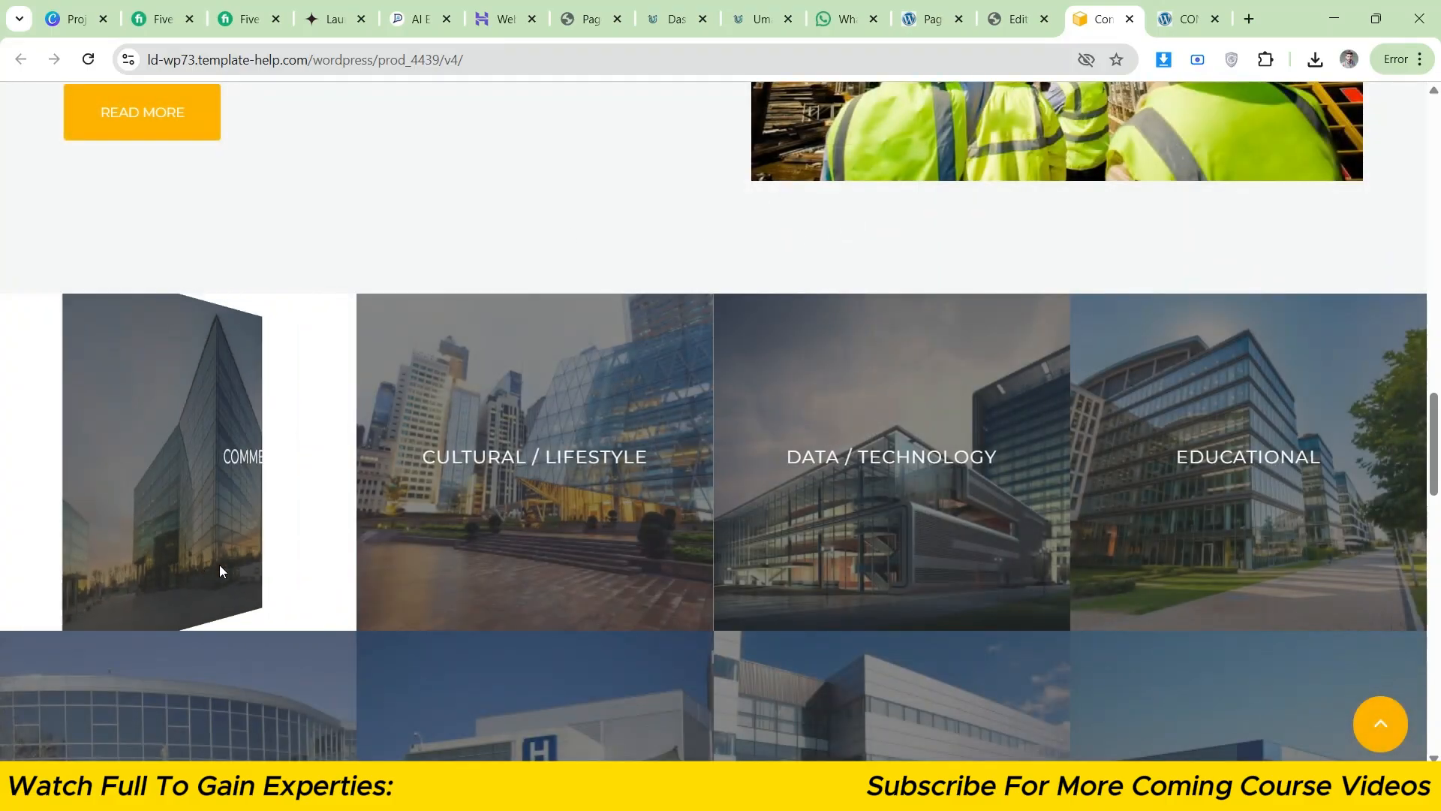
click(1019, 9)
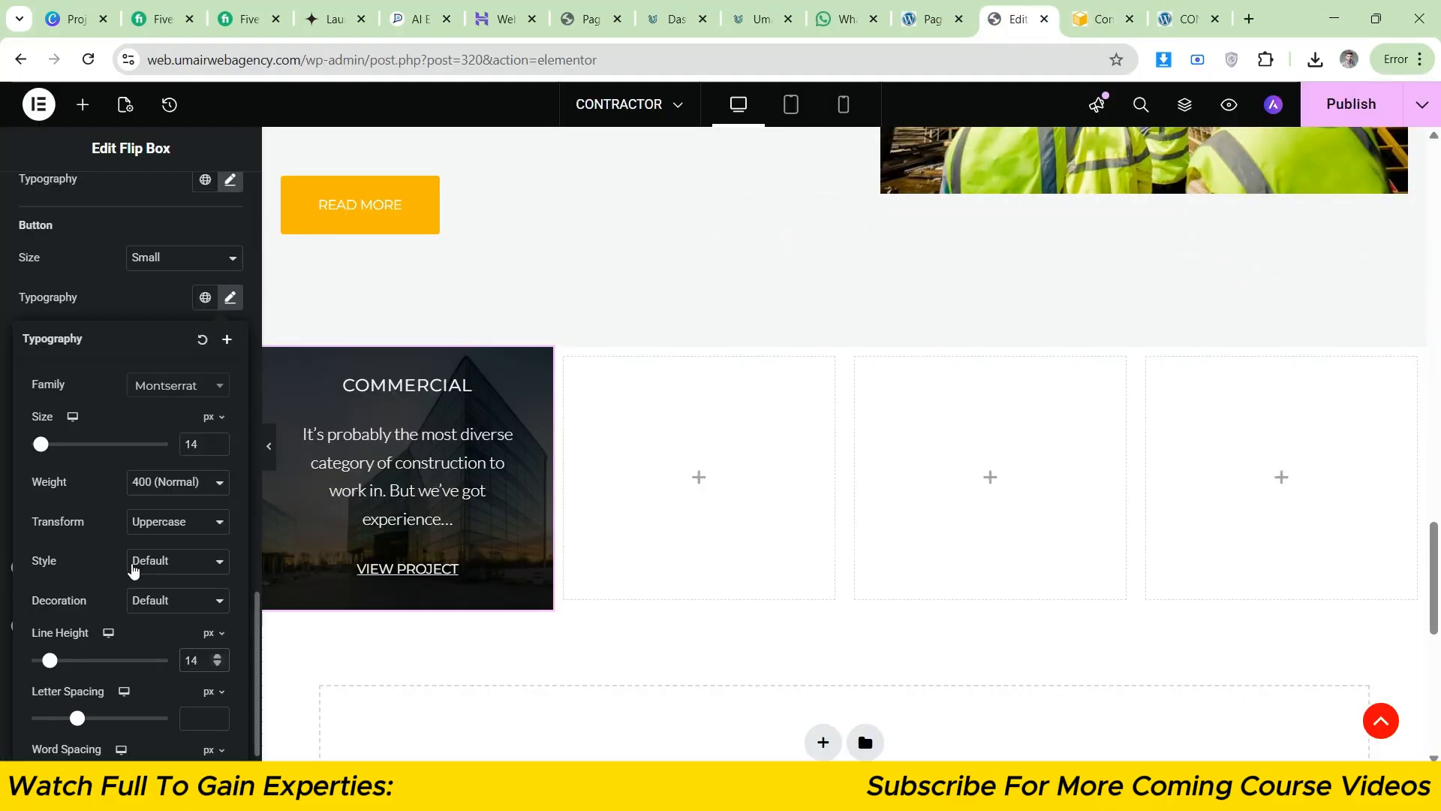
- Copy the hex code of the READ MORE button's yellow background color
click(363, 218)
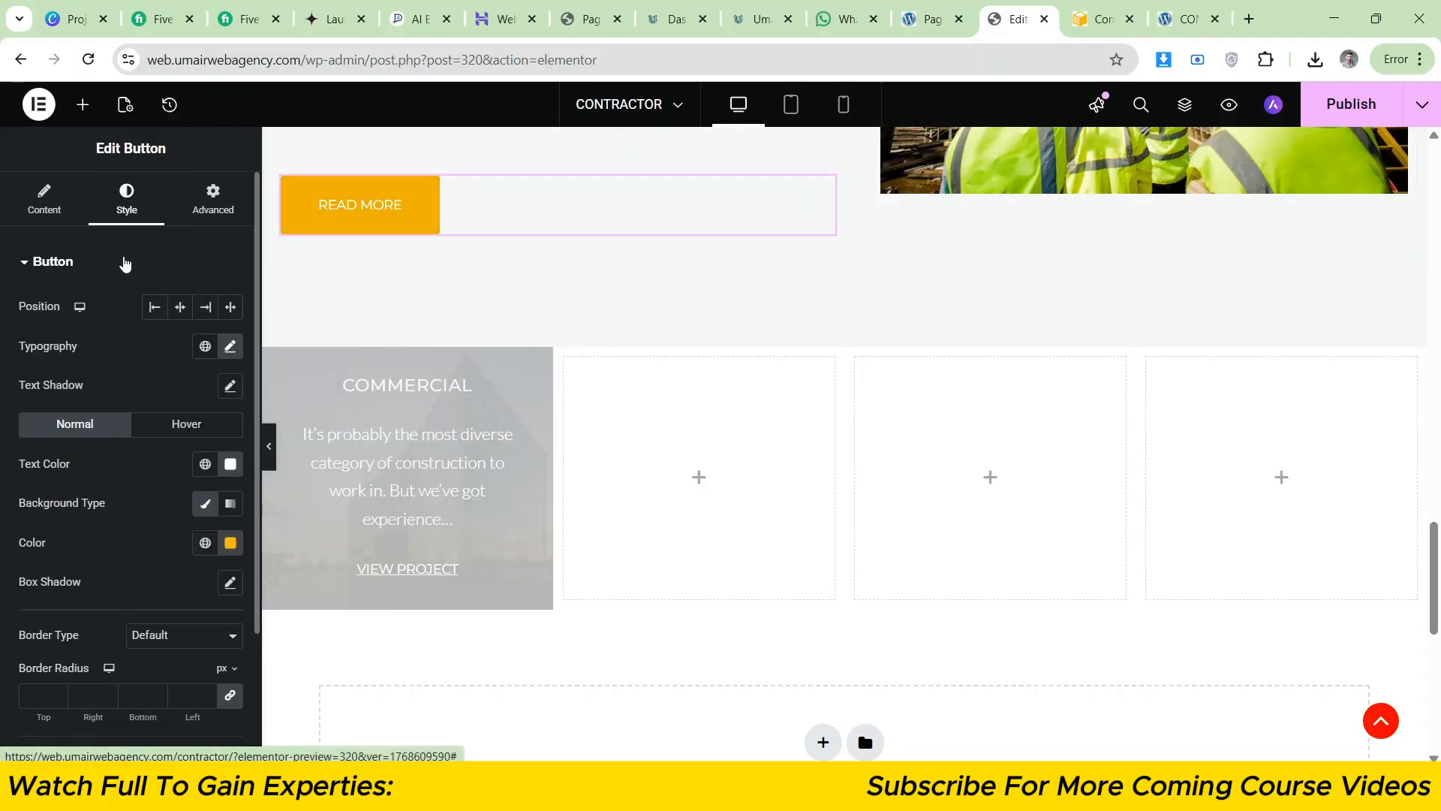
click(238, 552)
right_click(156, 494)
click(195, 316)
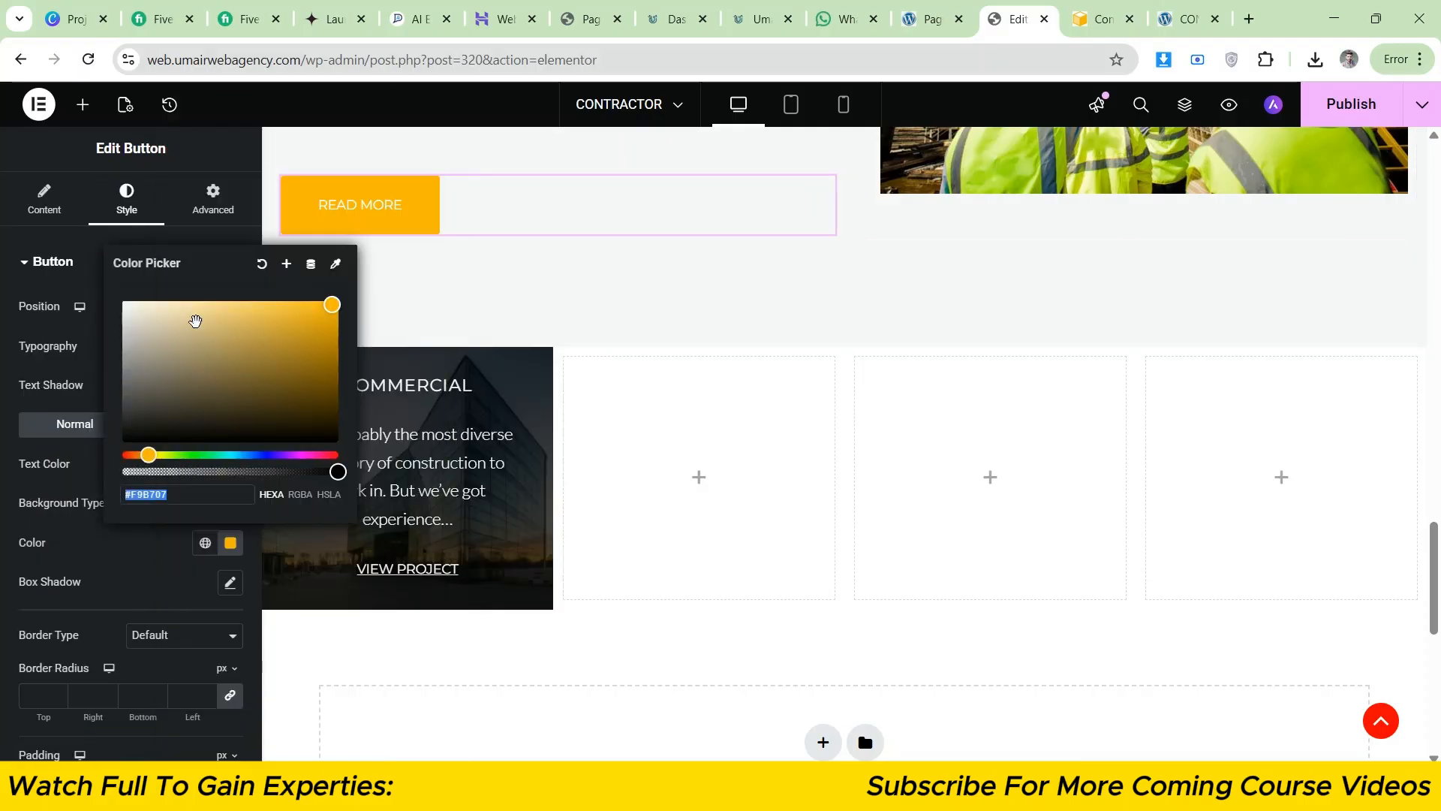
click(230, 545)
- Set the normal text color of the View Project button on the Commercial flip box's back side to white
click(371, 508)
scroll(60, 465, down, 8)
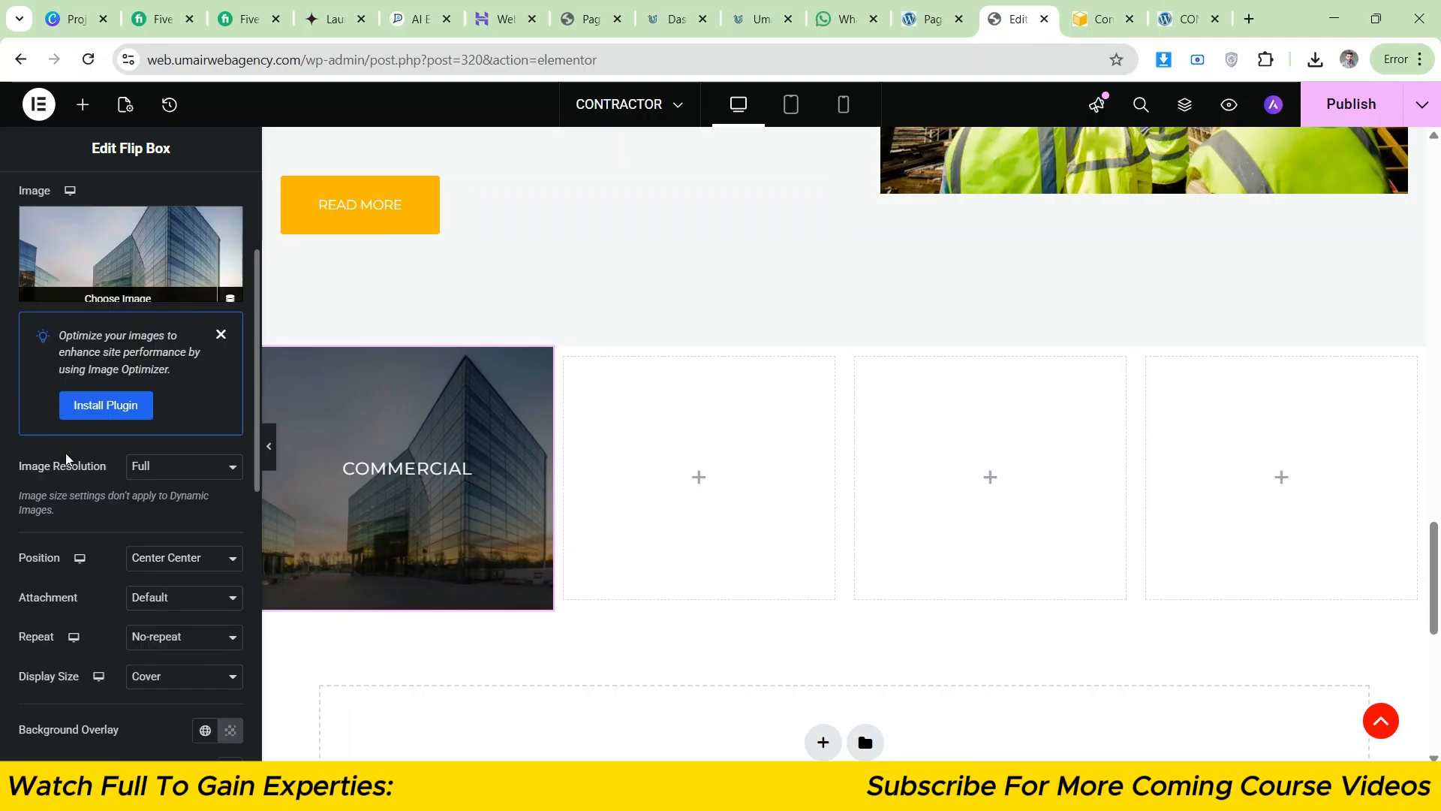
scroll(58, 496, down, 4)
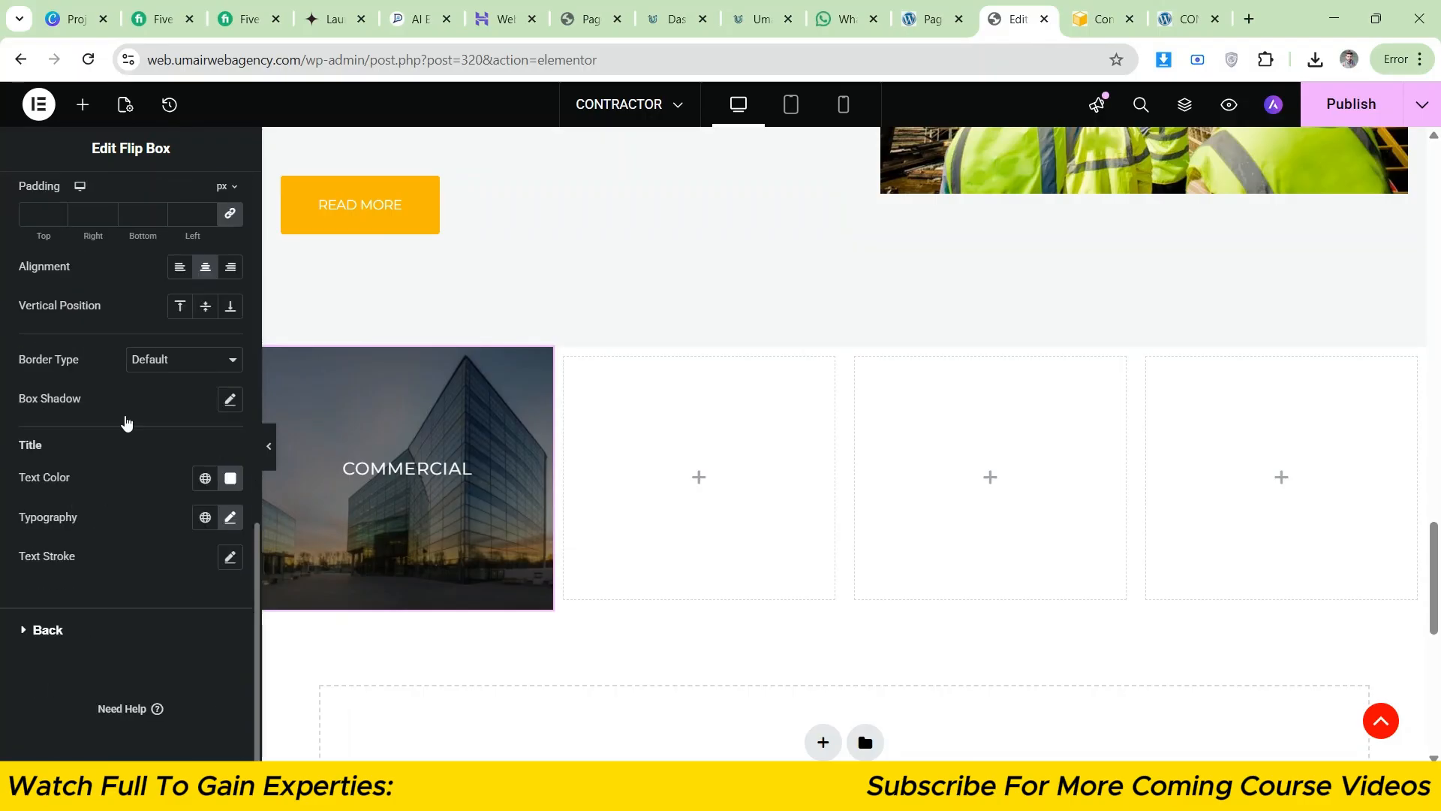
scroll(126, 417, down, 9)
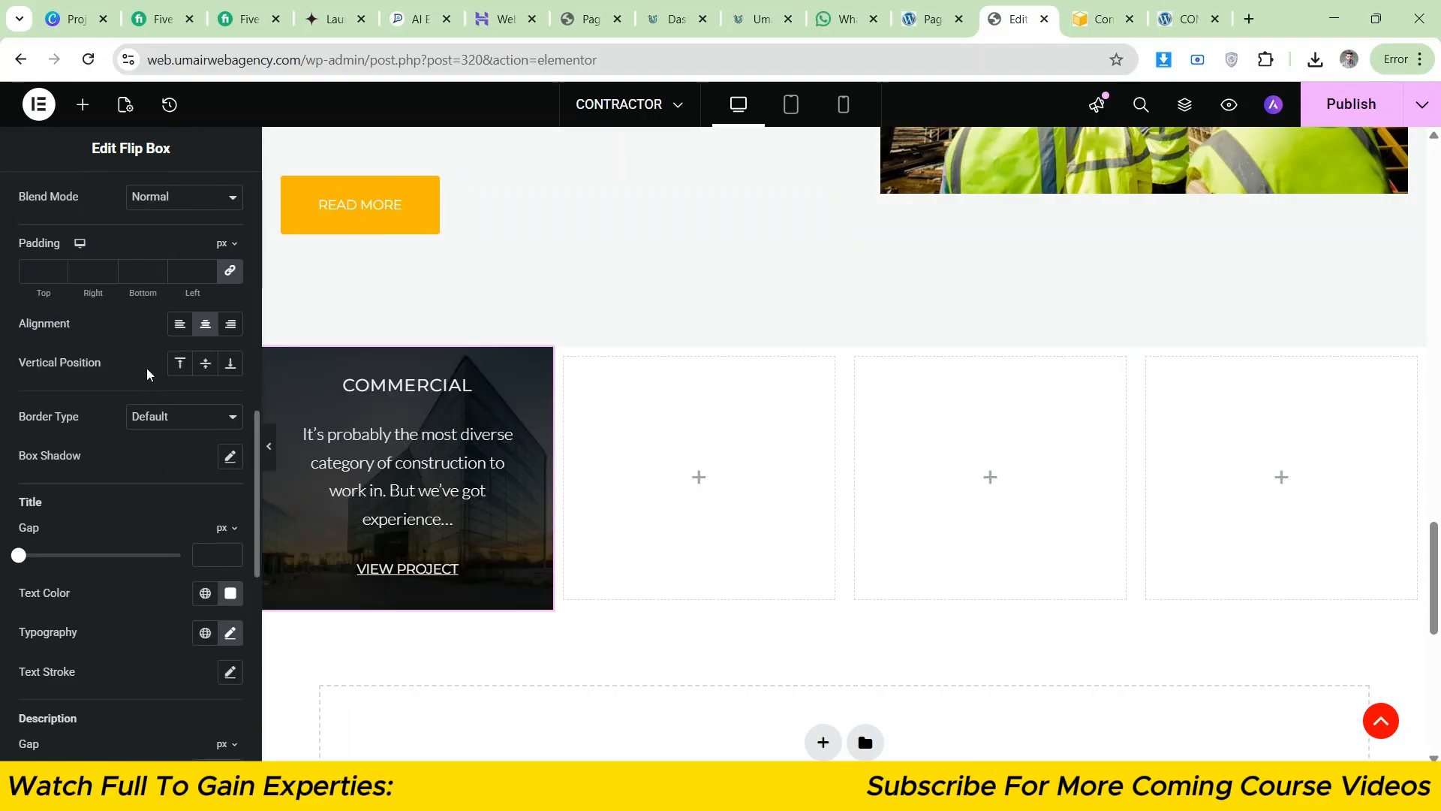
scroll(158, 377, down, 2)
scroll(116, 375, down, 5)
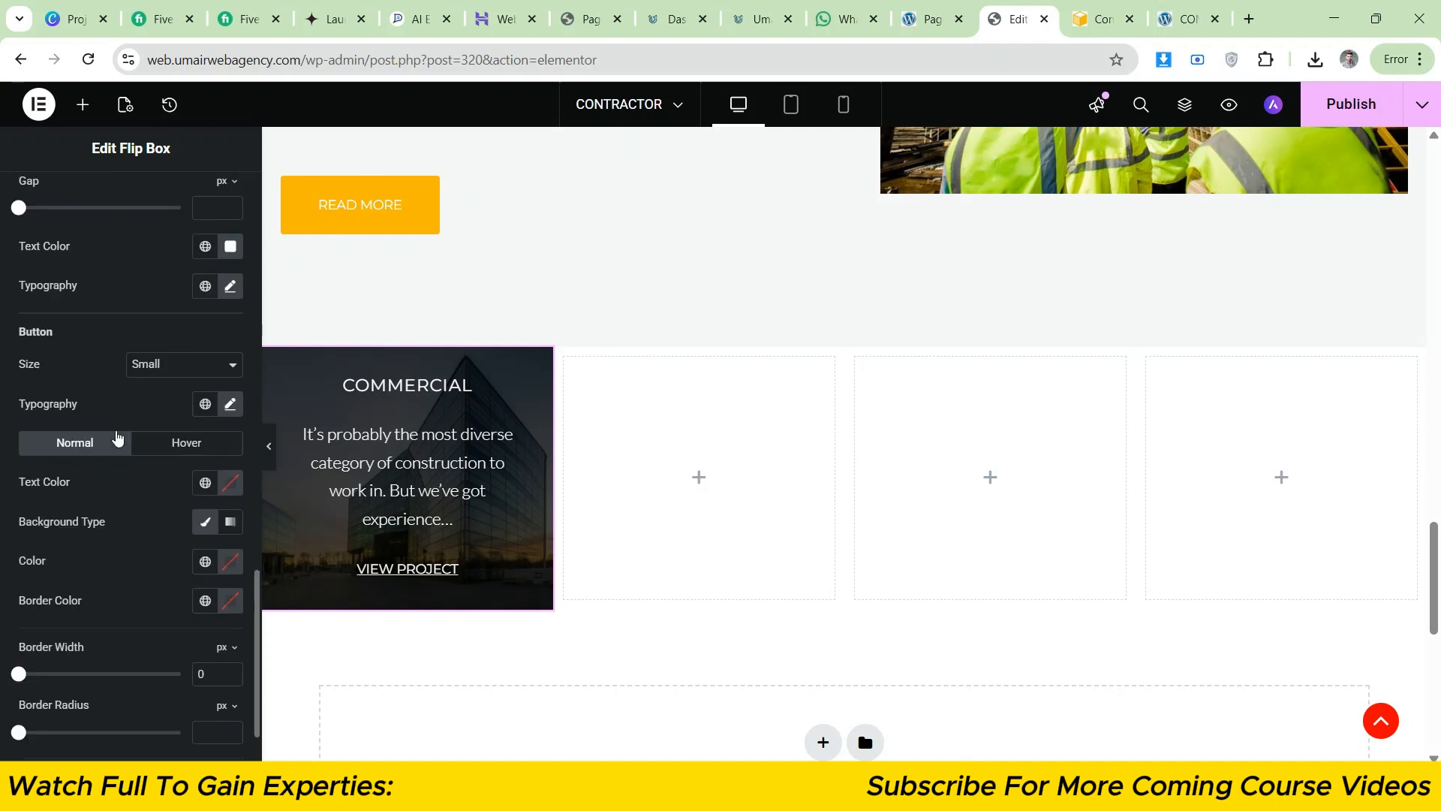
scroll(116, 437, down, 2)
click(230, 376)
click(122, 449)
click(165, 375)
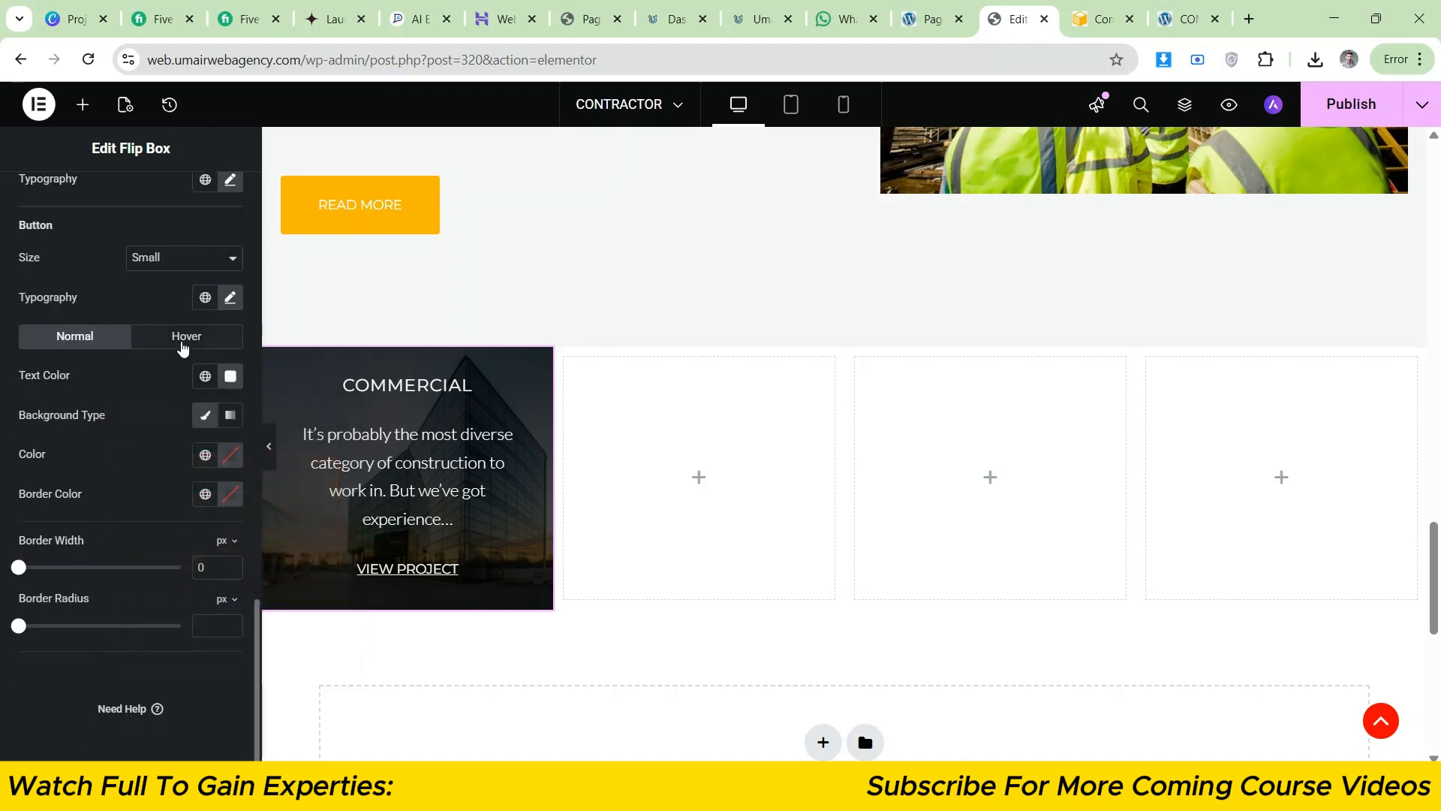
- Paste the copied yellow as the View Project button's hover text color
click(182, 338)
click(231, 374)
right_click(188, 643)
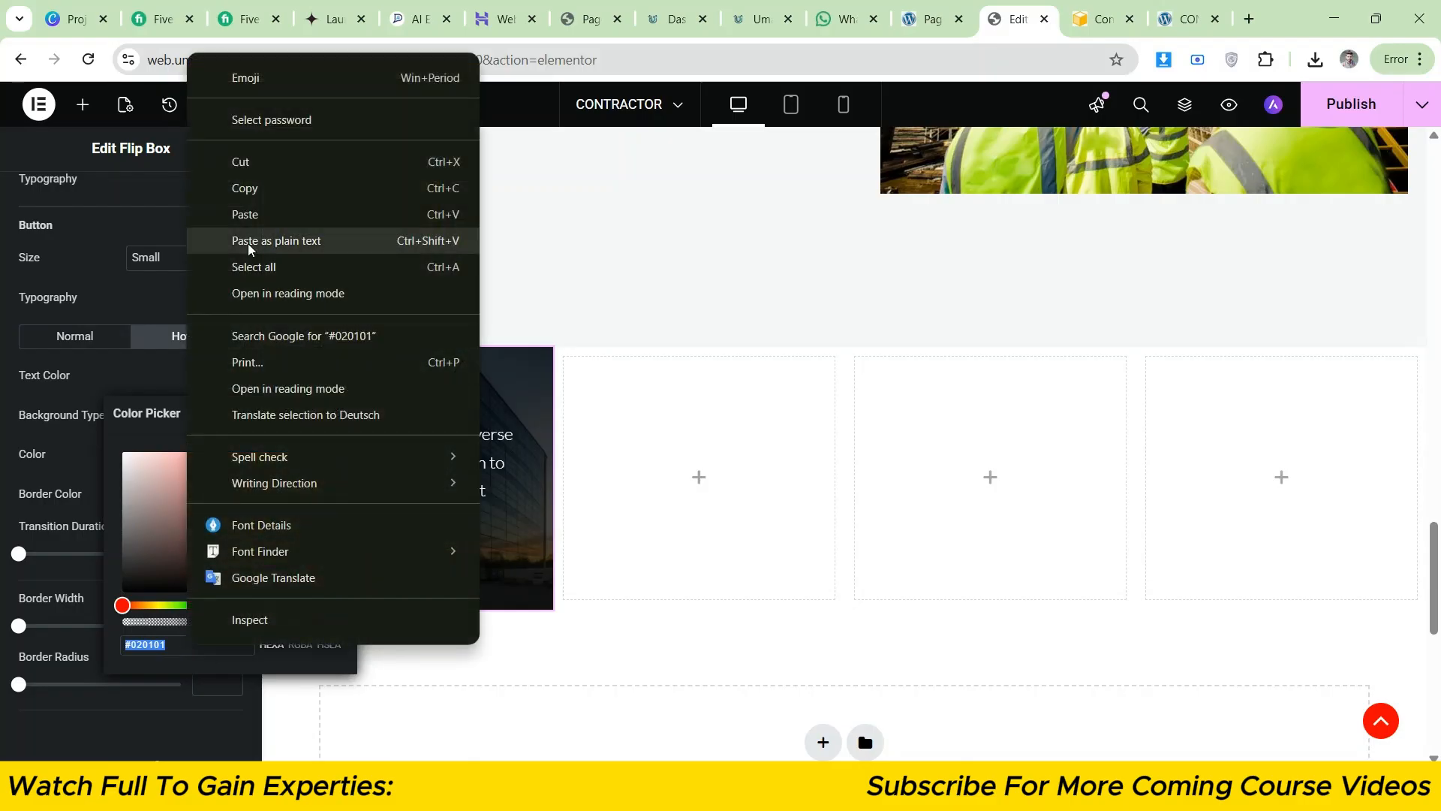
click(249, 218)
click(119, 359)
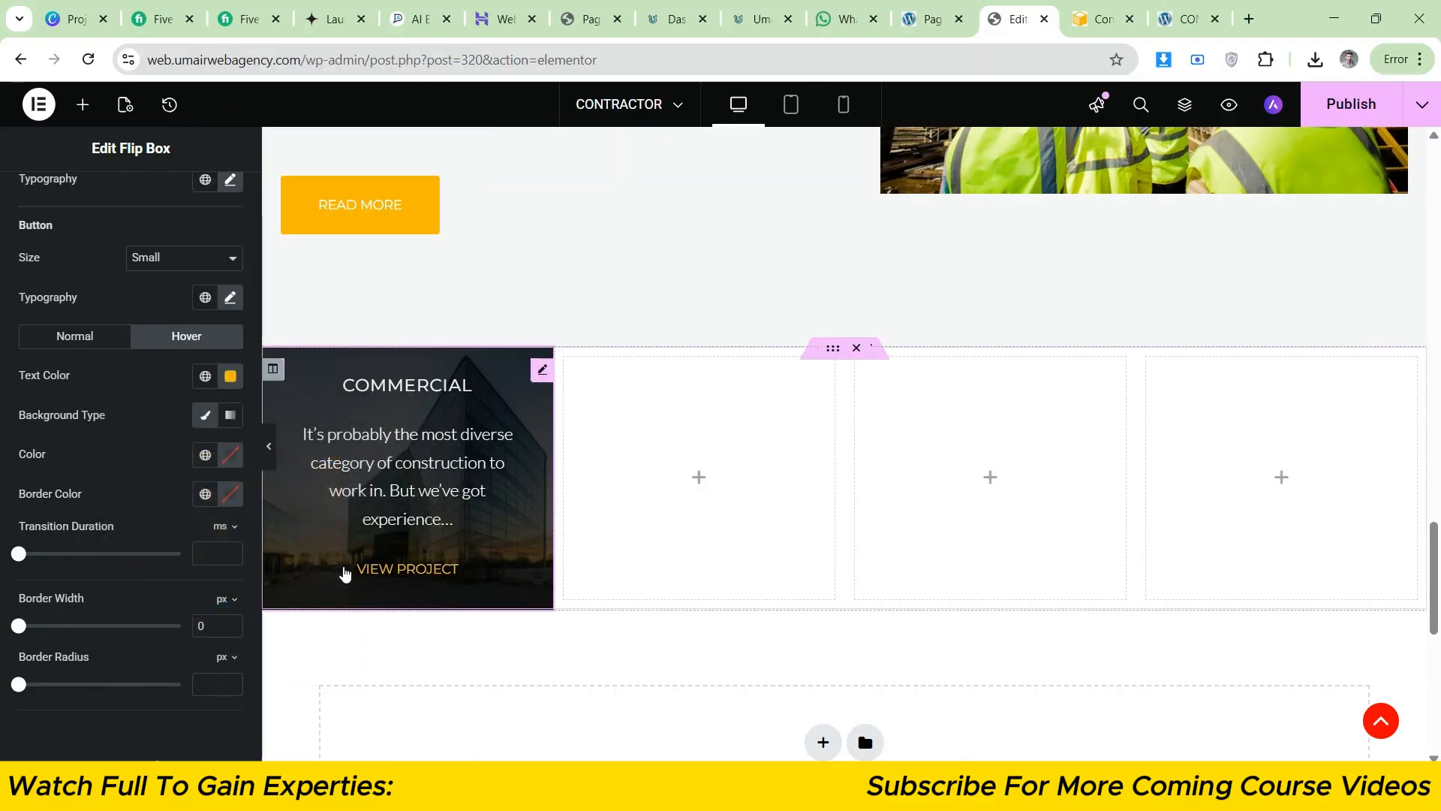
- Set the text decoration in the View Project button's typography to Underline
click(229, 299)
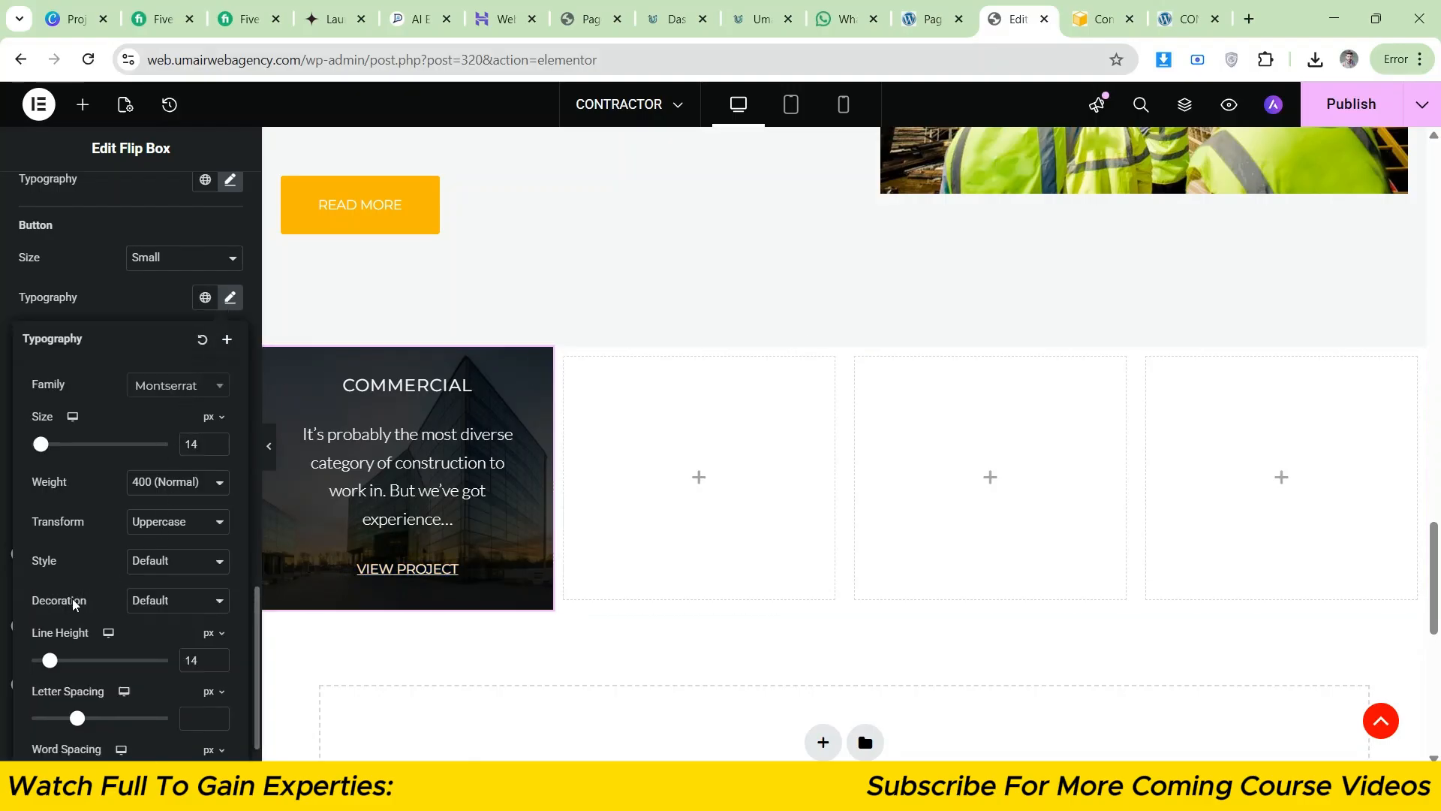
click(160, 603)
click(161, 647)
click(2, 549)
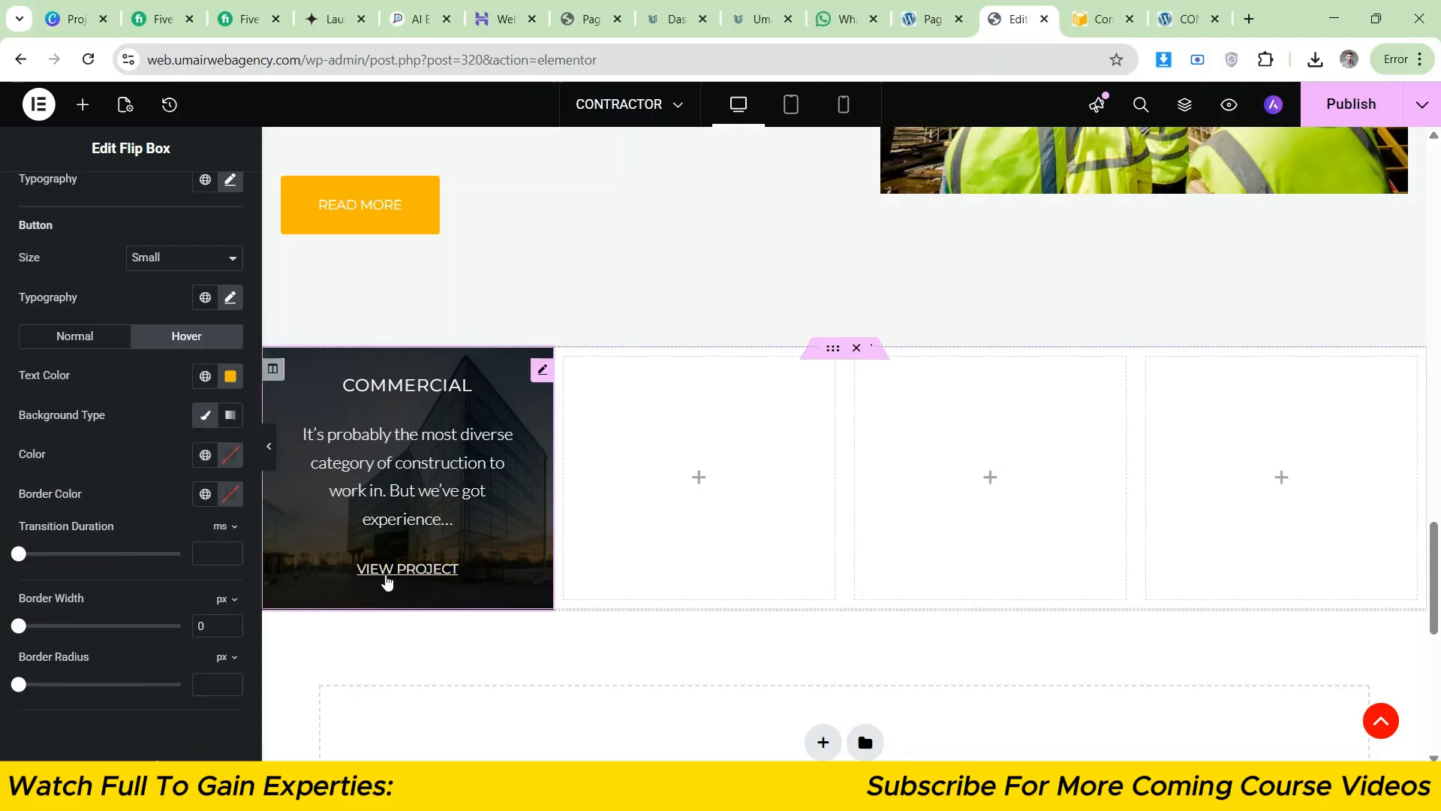
- Preview the tile without the editing panel, and set the content width of the outer section holding the grid to Full Width
click(272, 457)
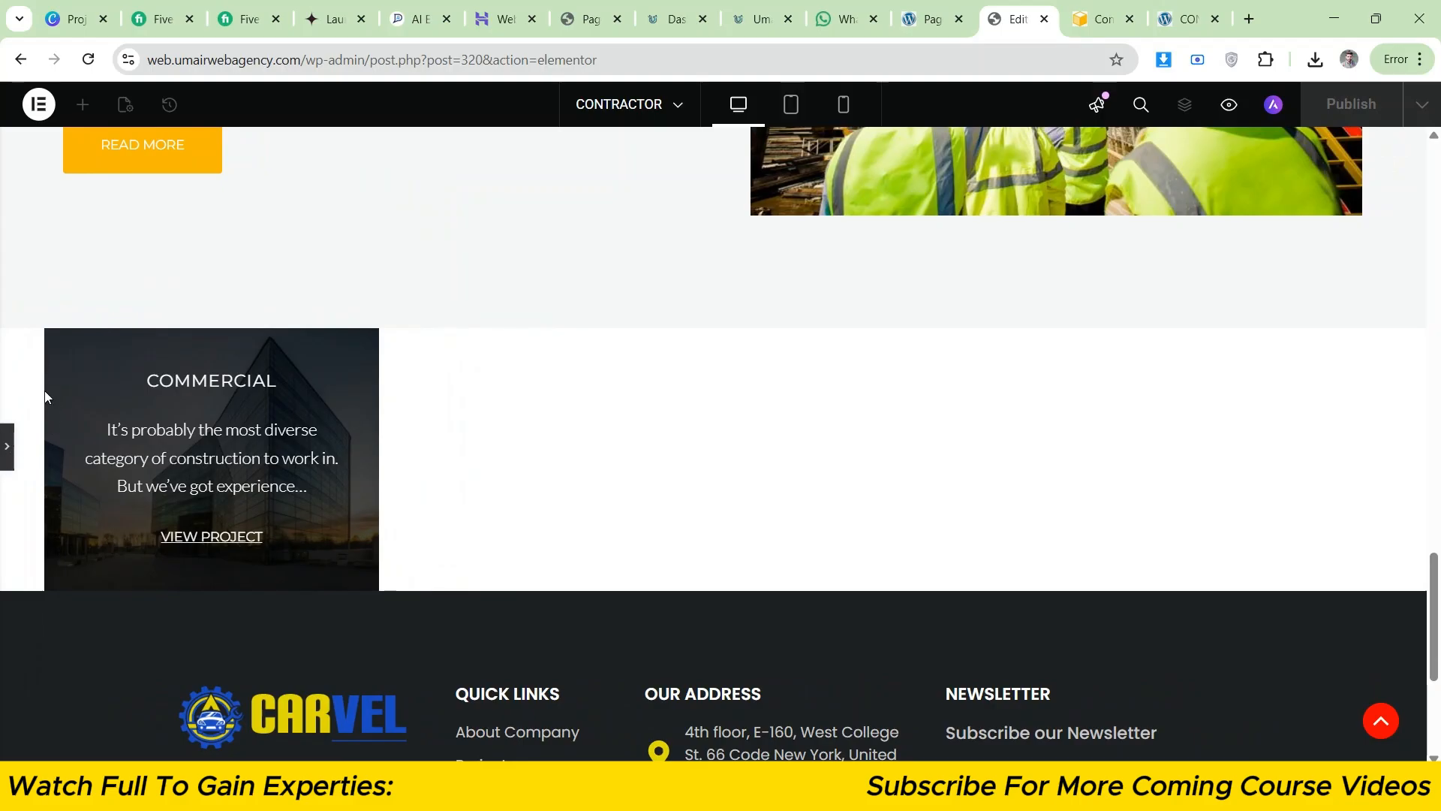
click(7, 446)
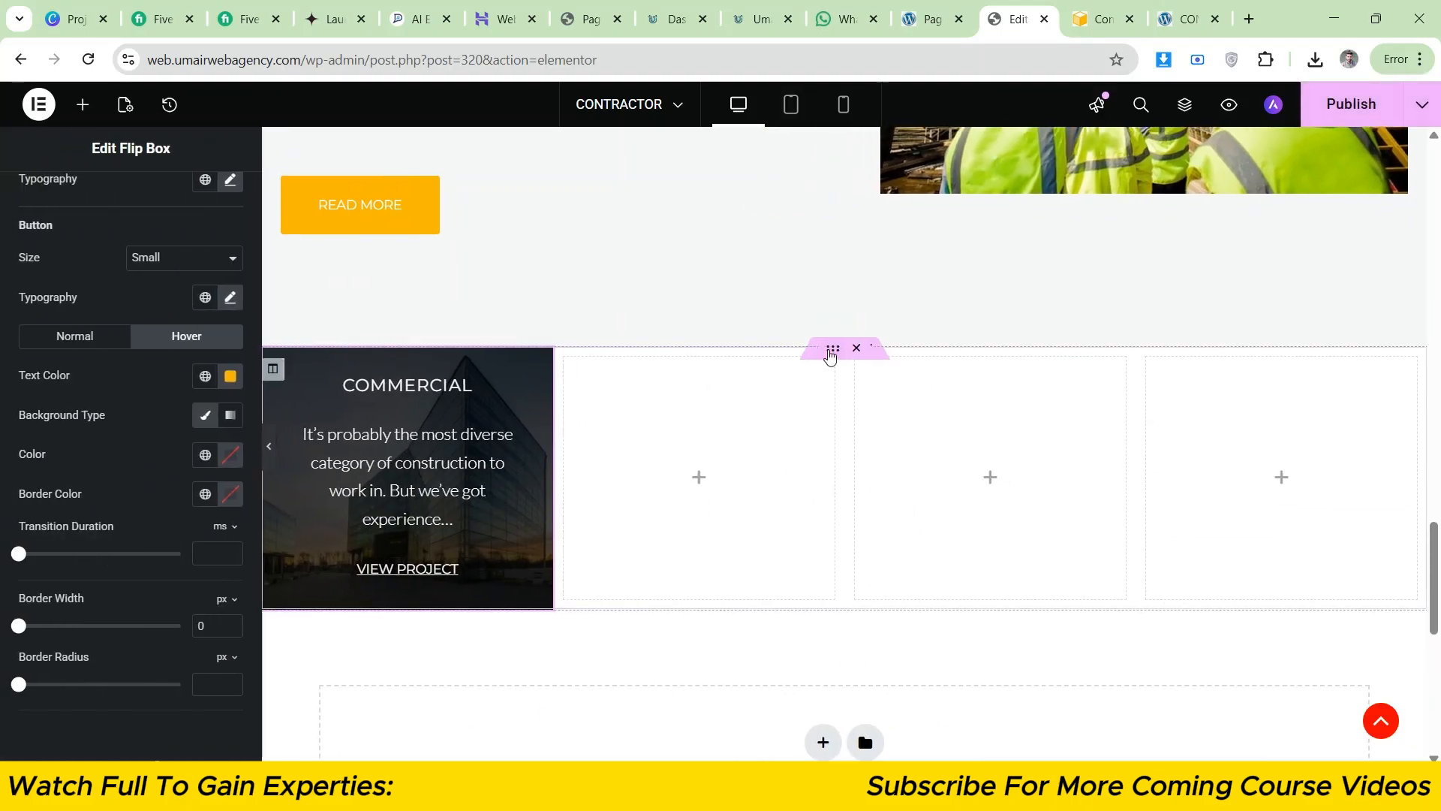
click(831, 352)
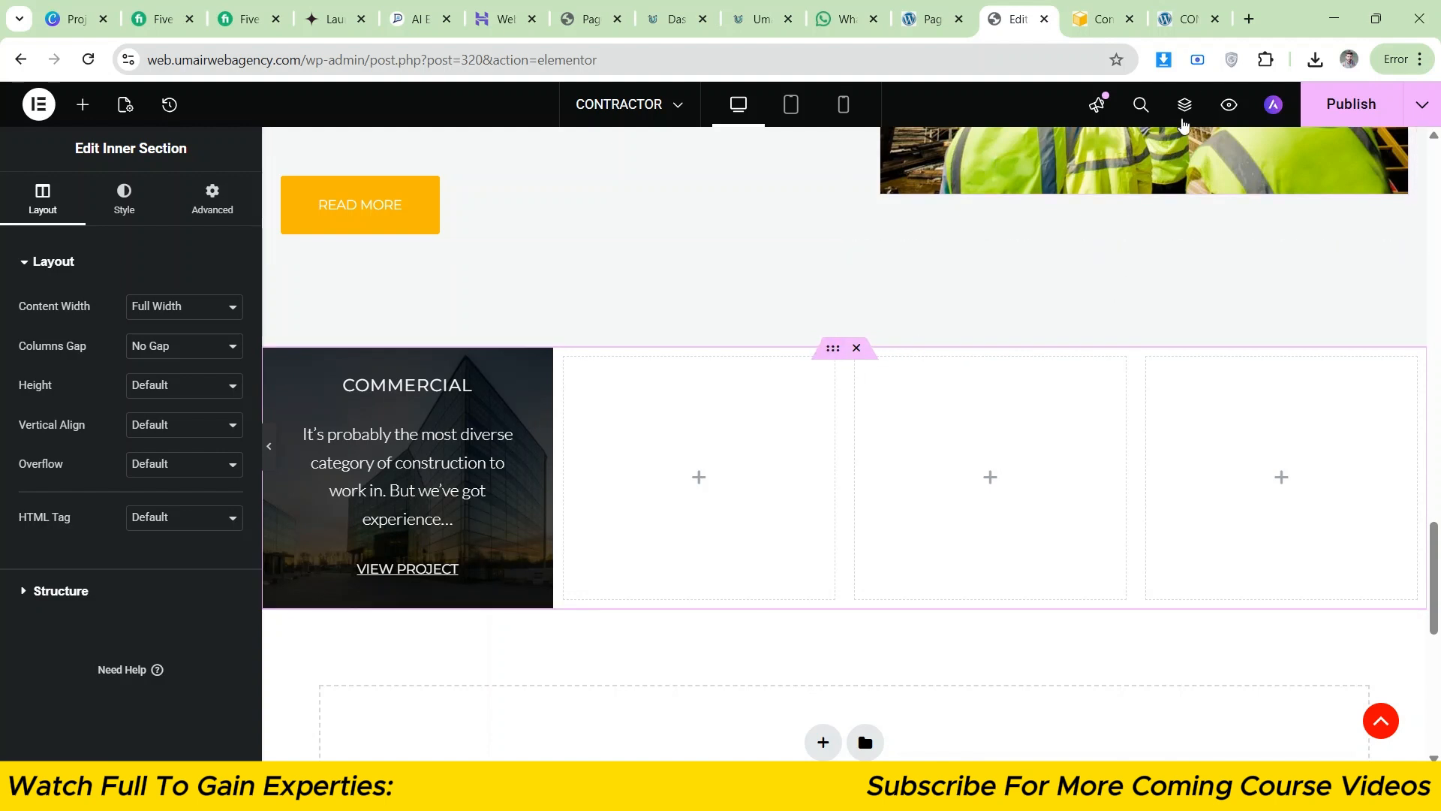
click(1184, 113)
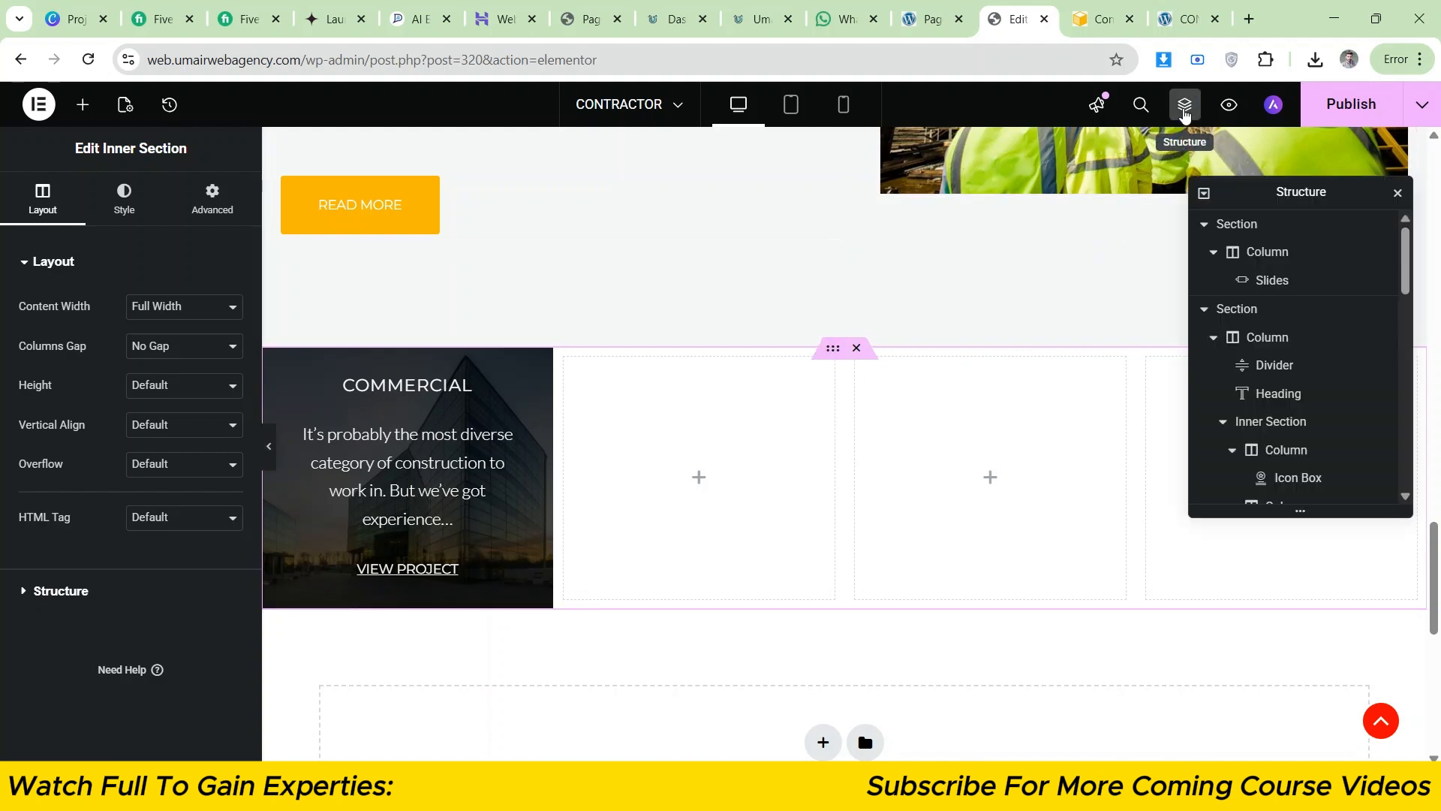
scroll(1243, 363, down, 2)
scroll(1242, 364, down, 3)
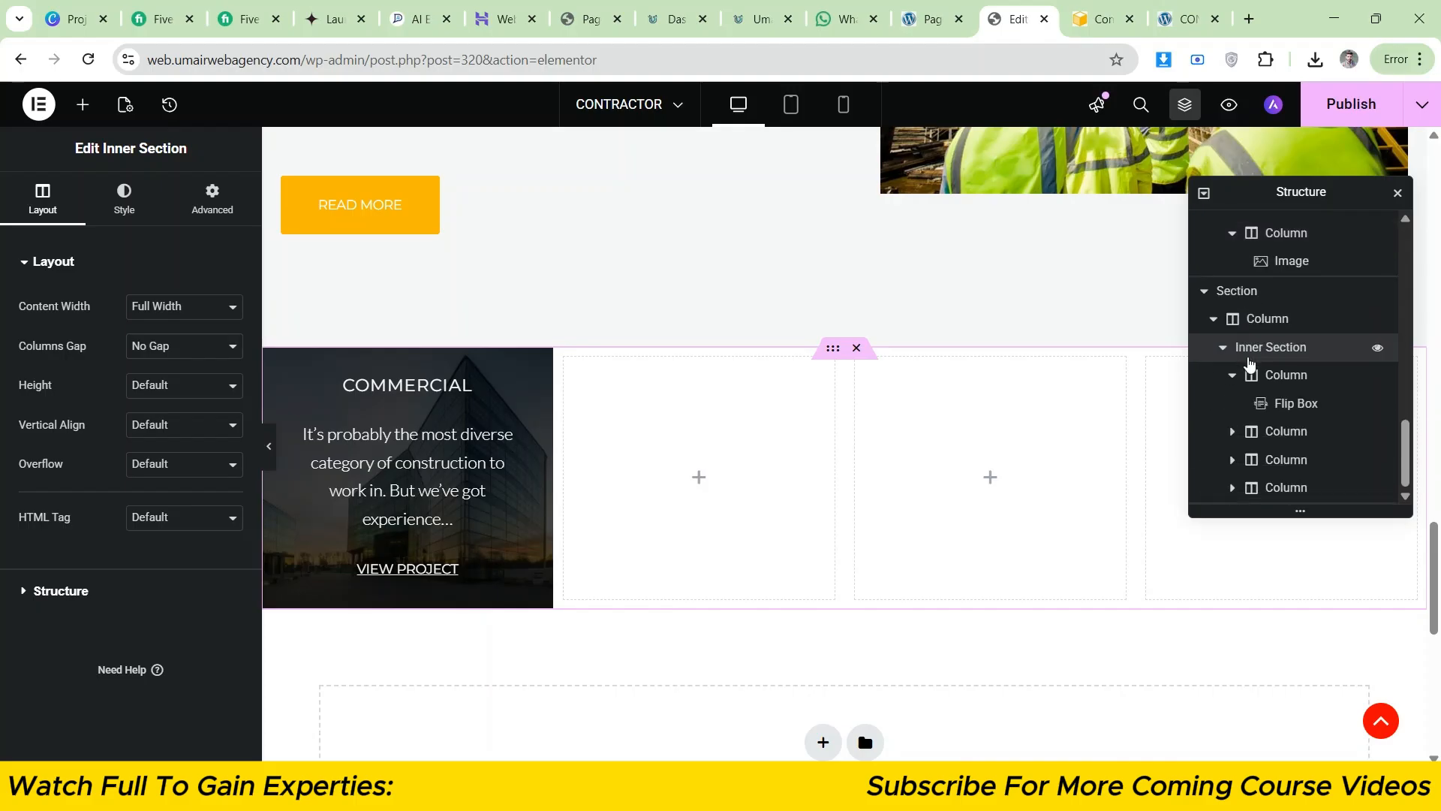
click(1264, 296)
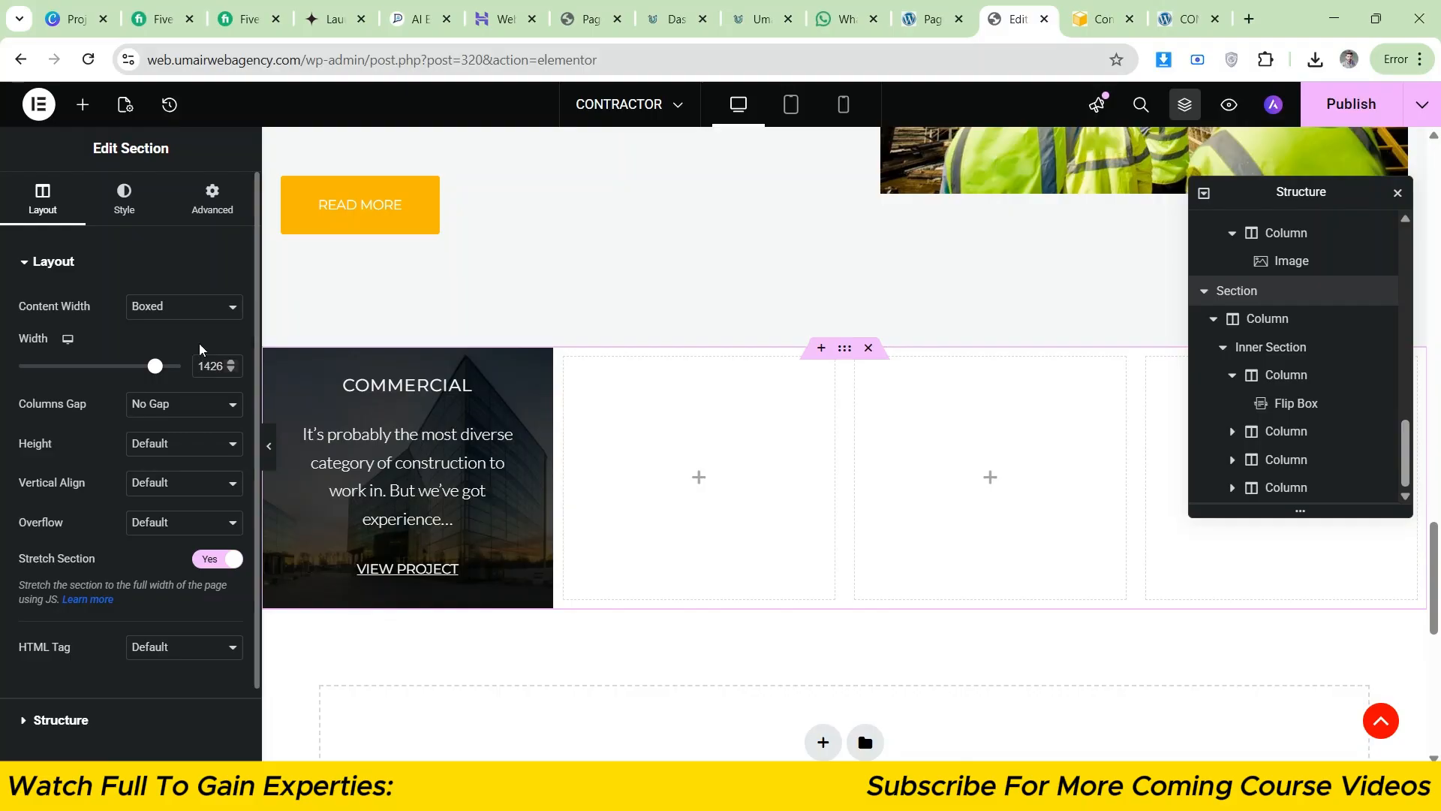
click(193, 310)
click(180, 347)
- Compare the full-width Commercial flip box with the matching tile on the reference page
click(1073, 16)
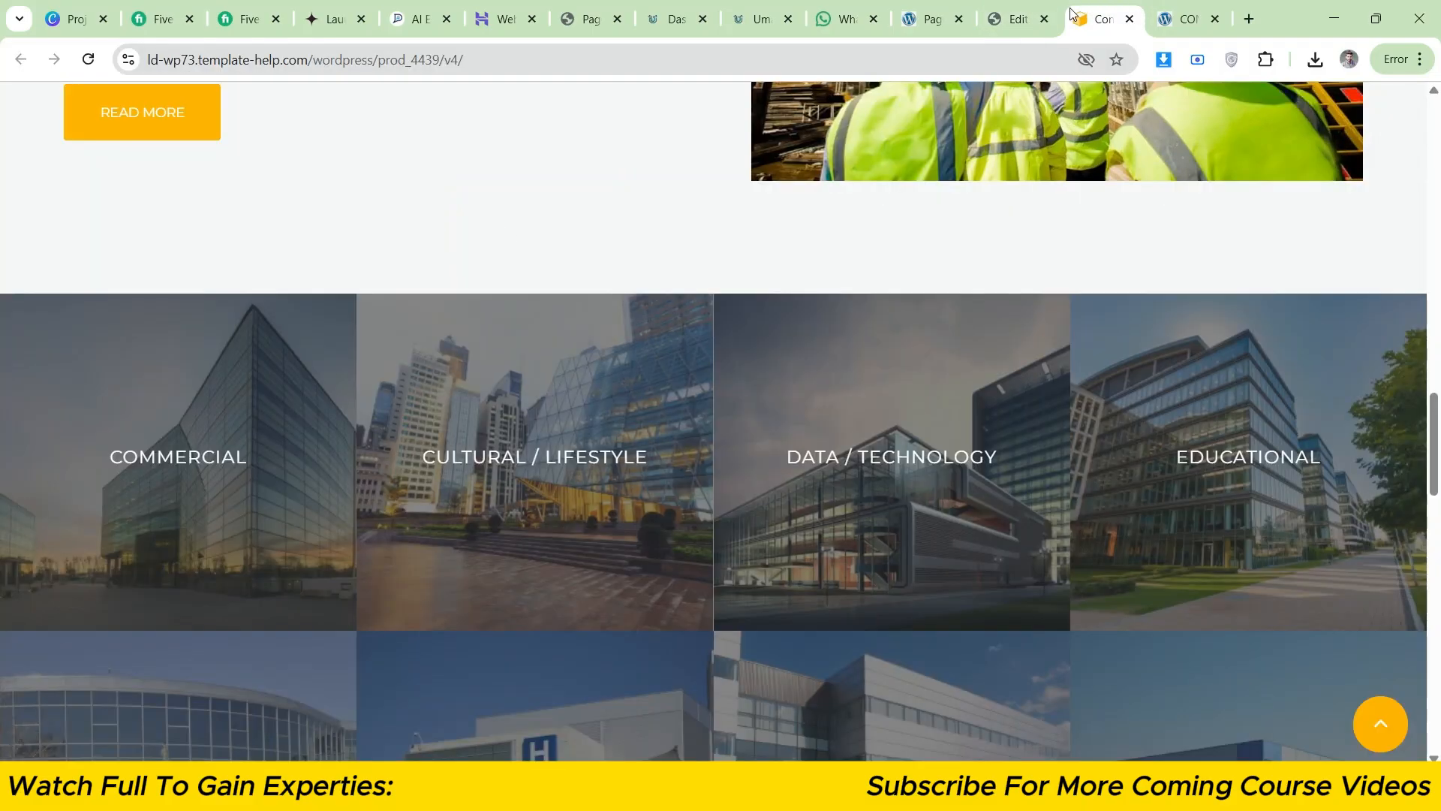
click(1013, 16)
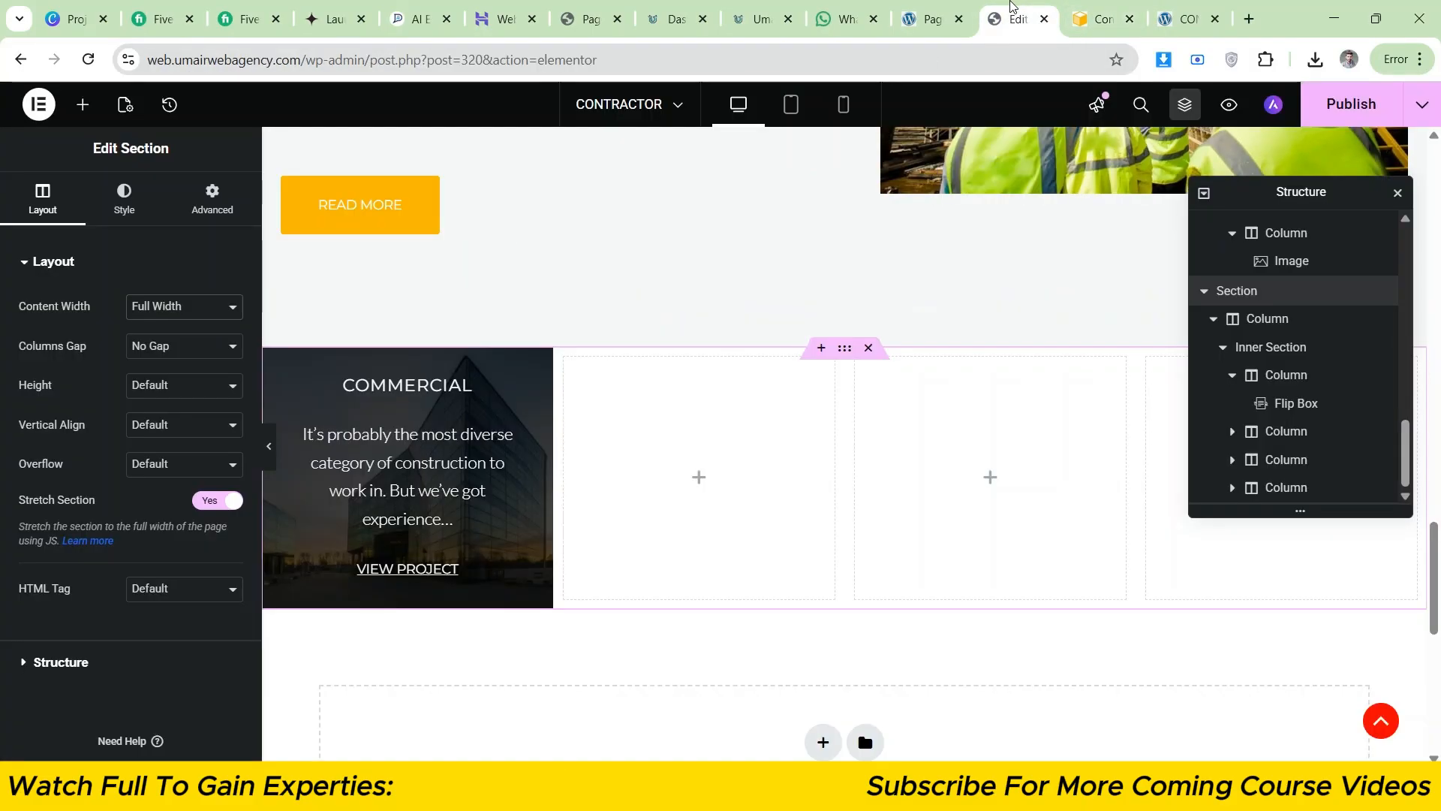
click(272, 449)
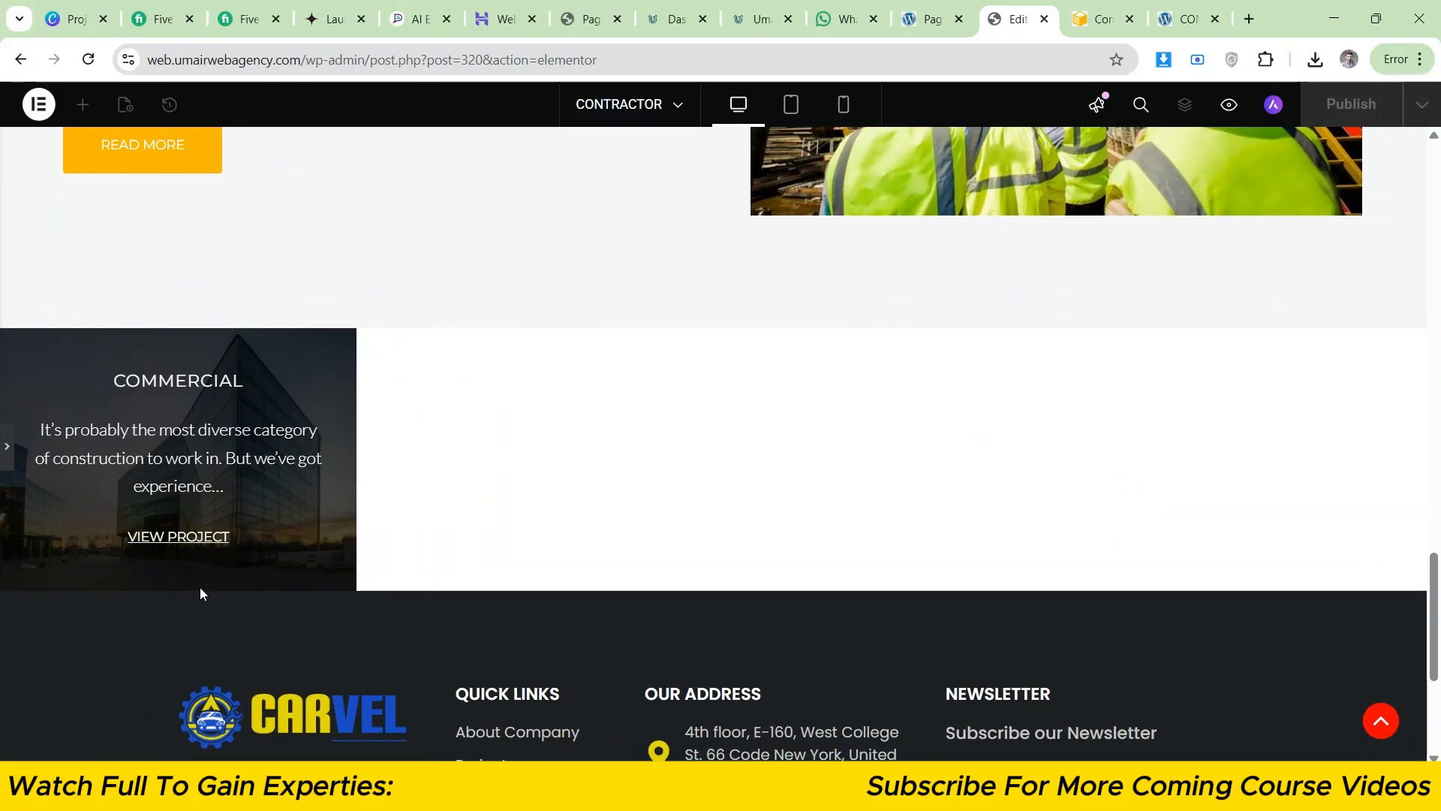
key(ctrl+Tab)
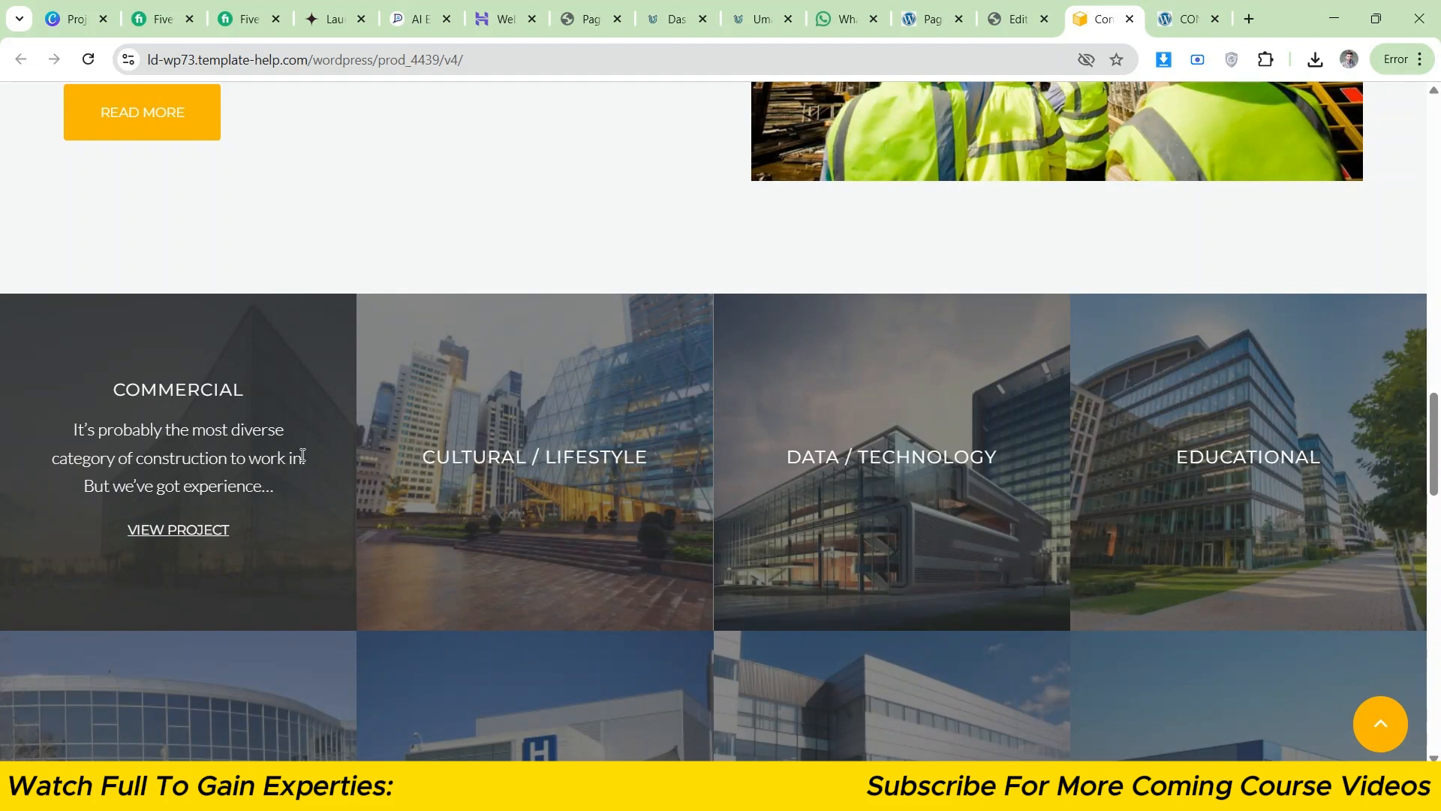
key(ctrl+shift+Tab)
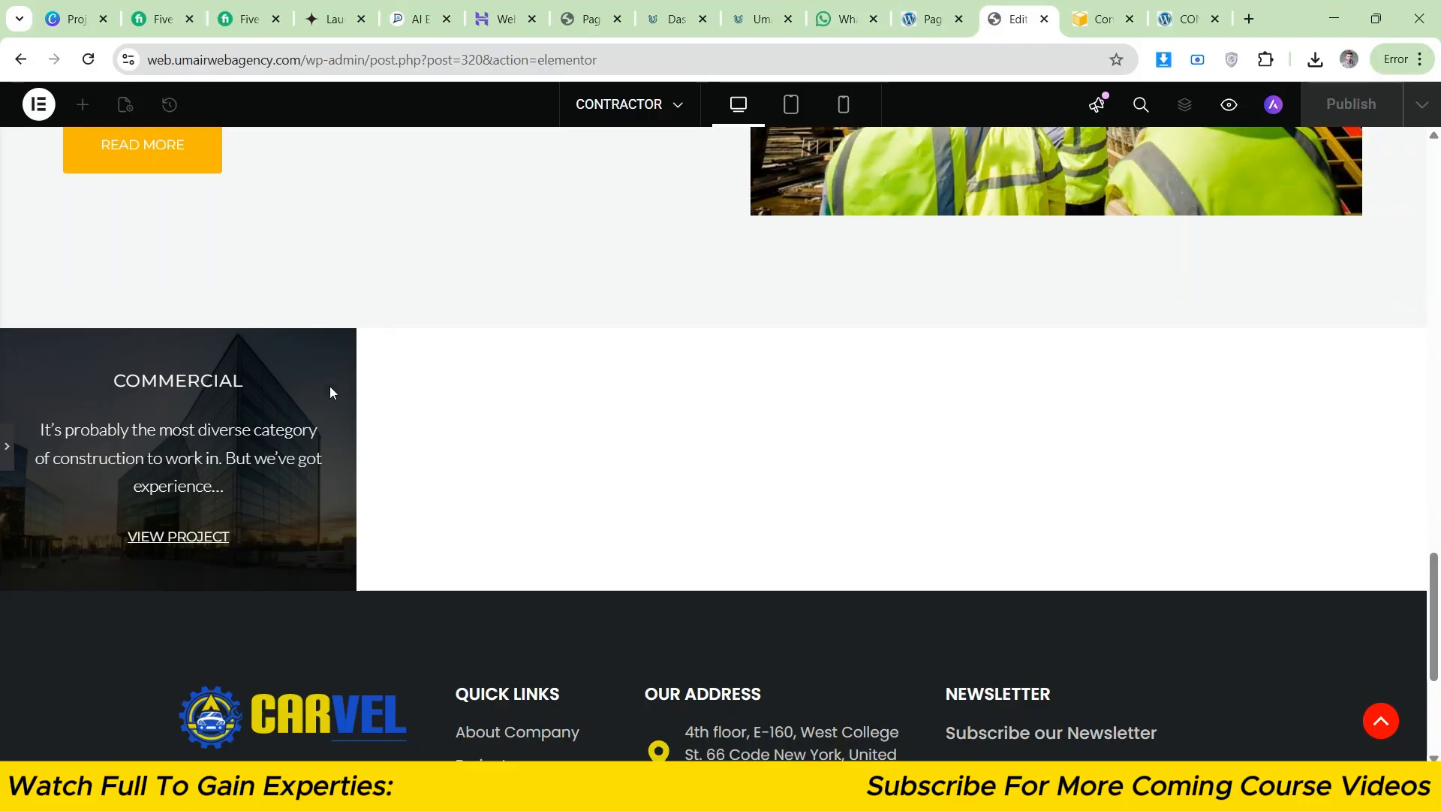
click(4, 466)
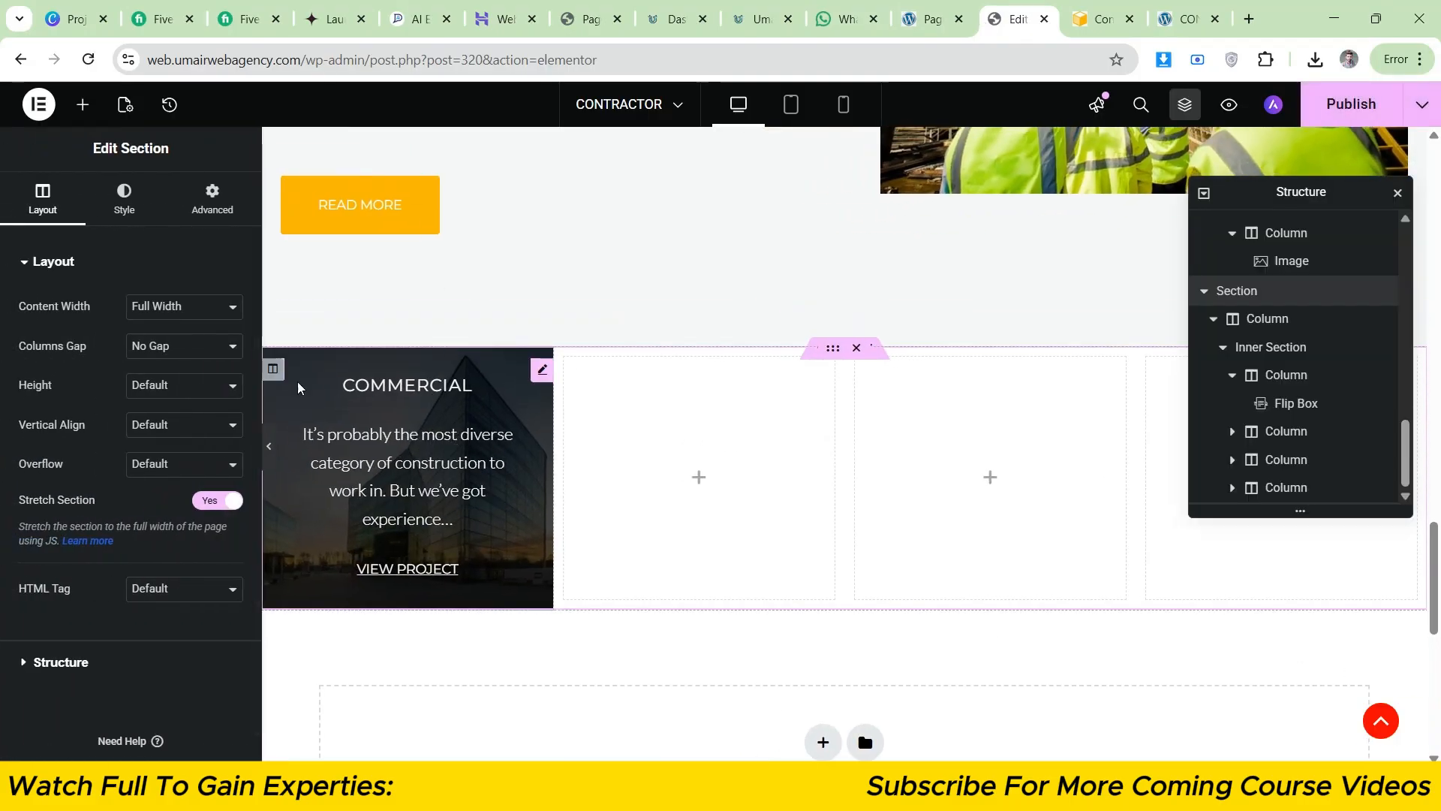
click(1088, 9)
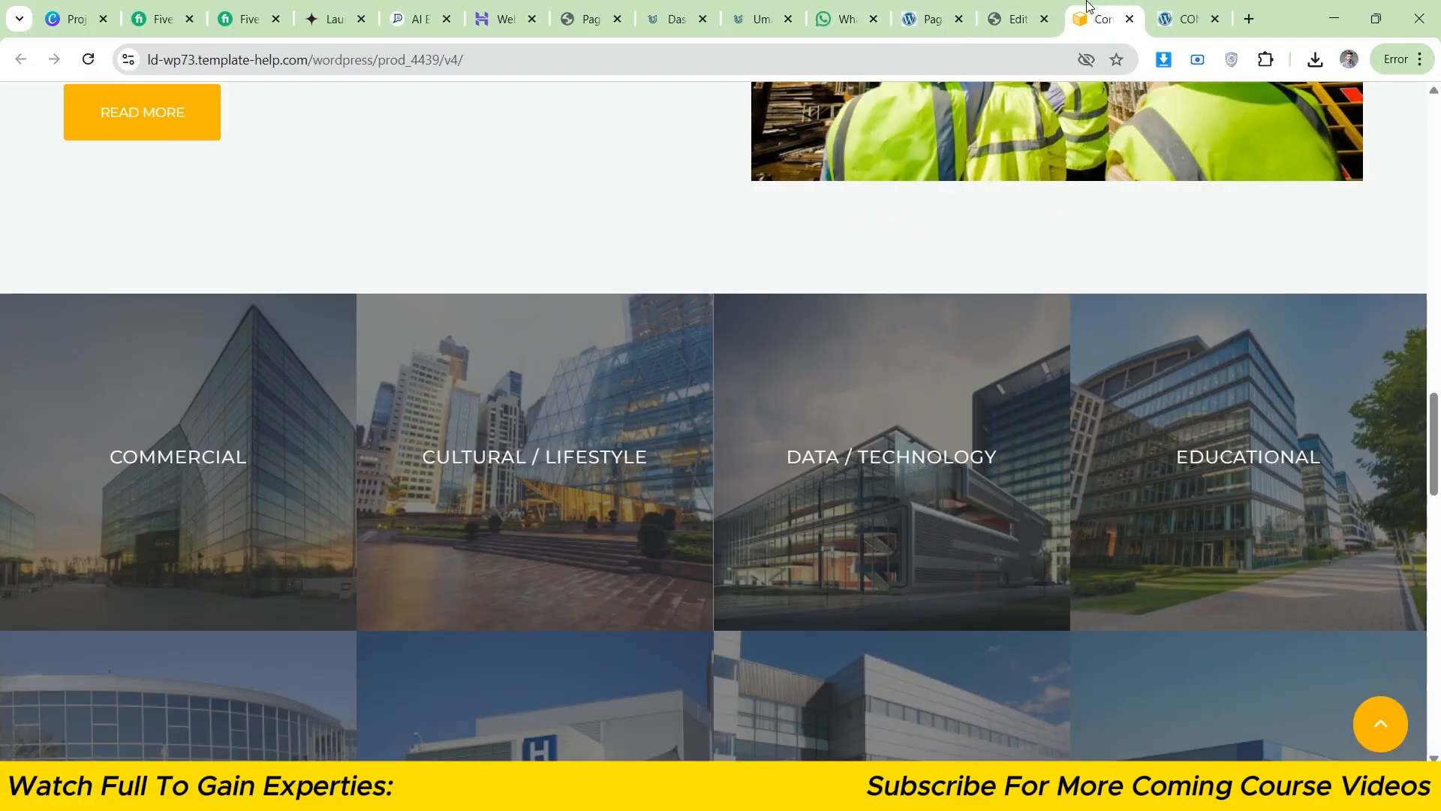
click(1015, 21)
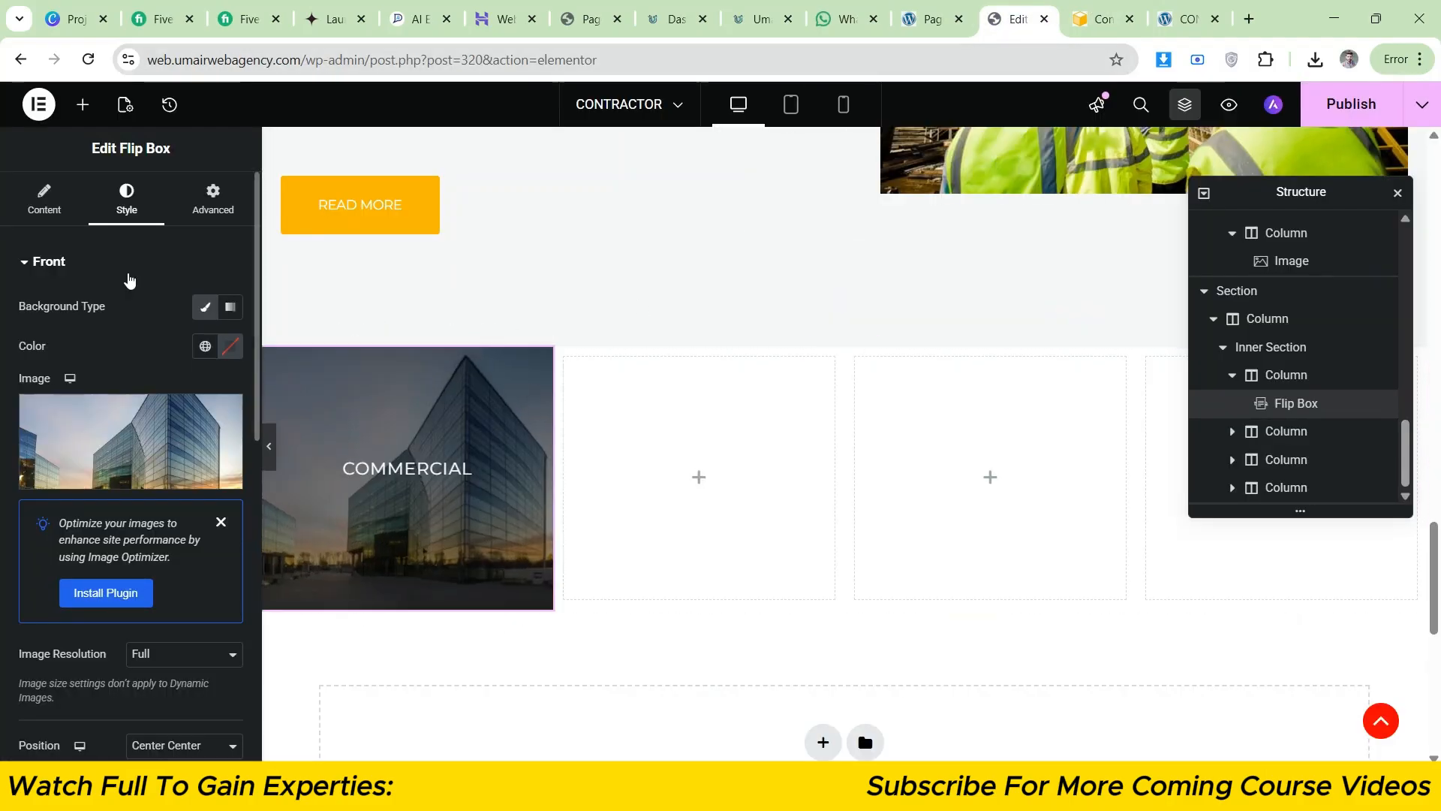
- Change the background overlay color of the flip box's front side to semi-transparent dark gray, #2323237A
scroll(148, 409, down, 7)
click(233, 362)
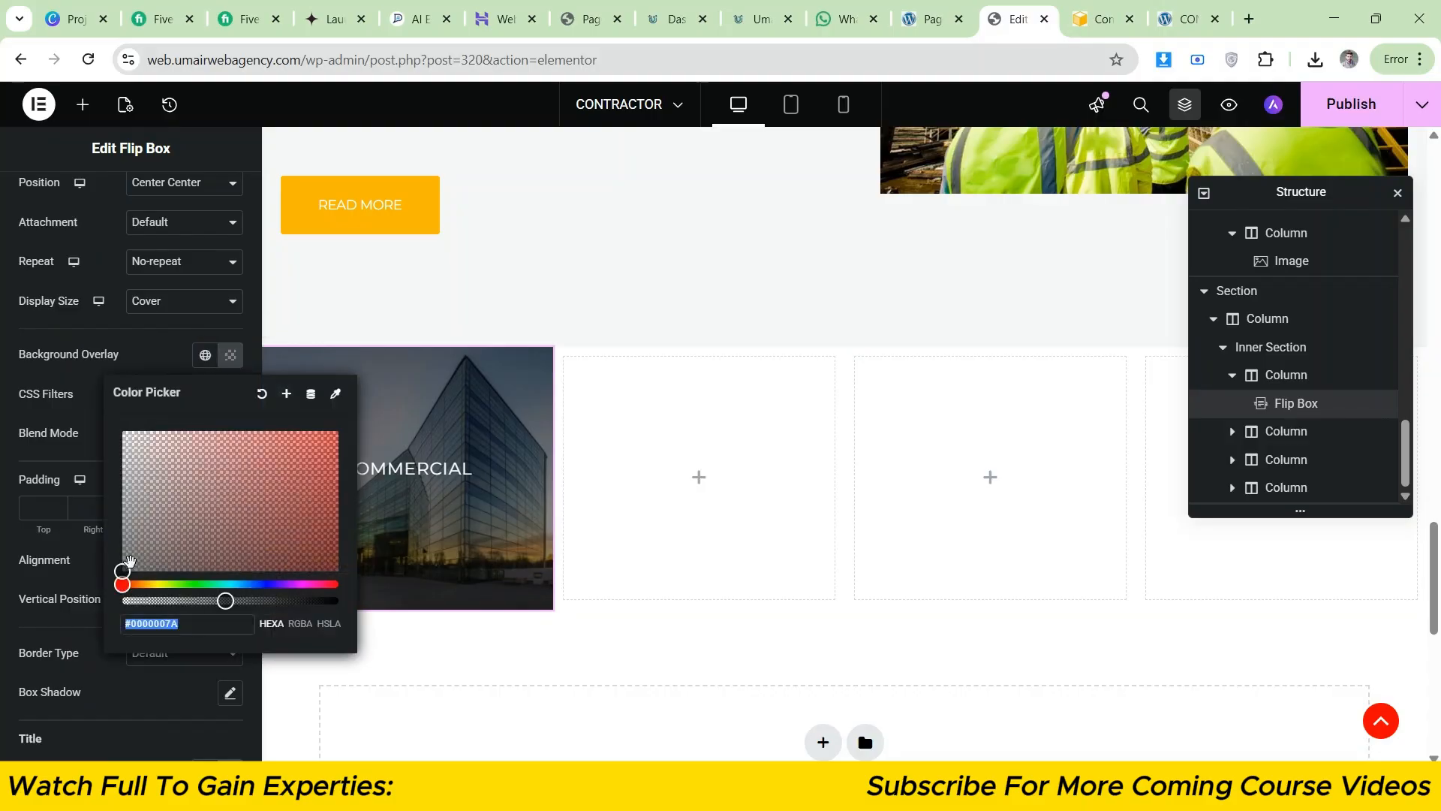
click(117, 561)
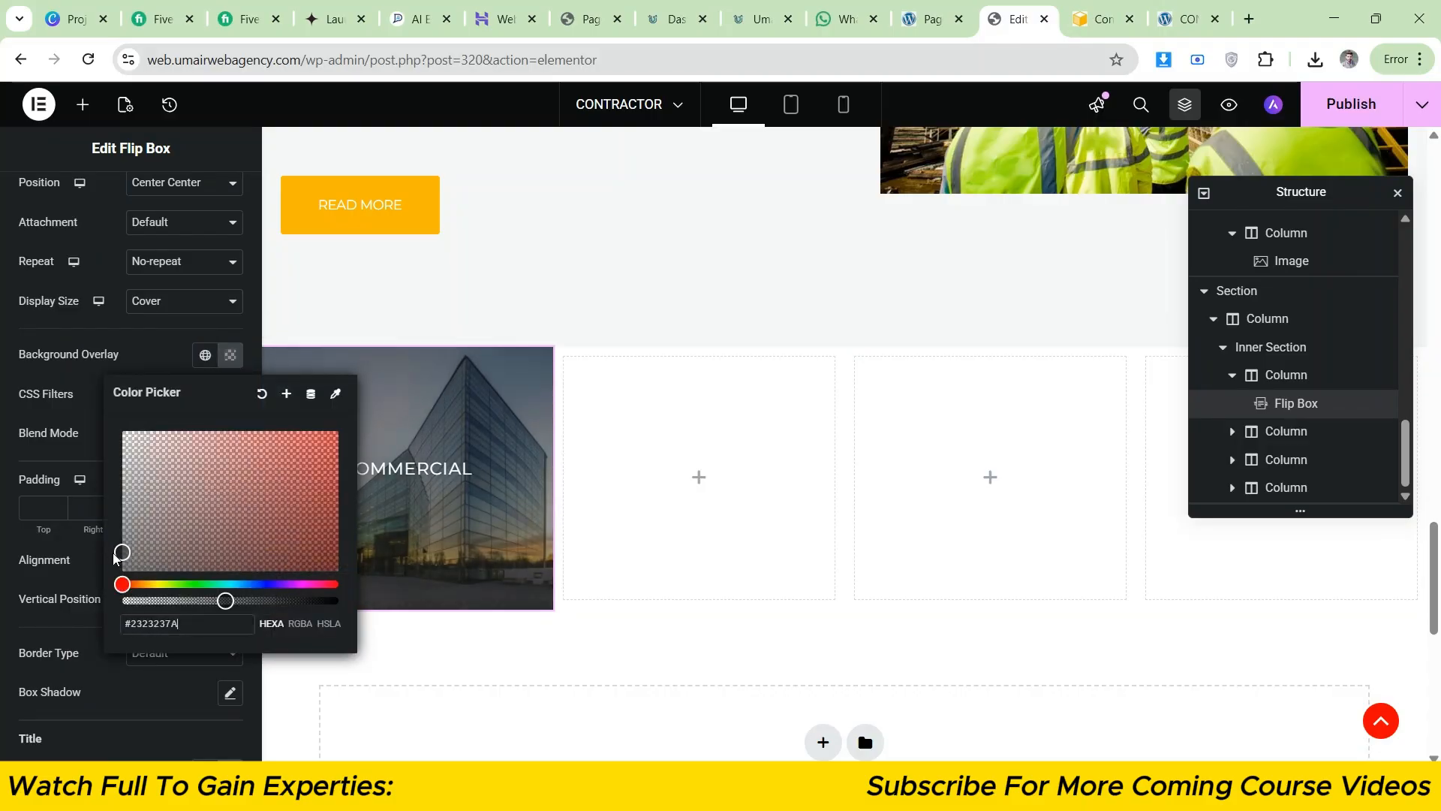
click(44, 499)
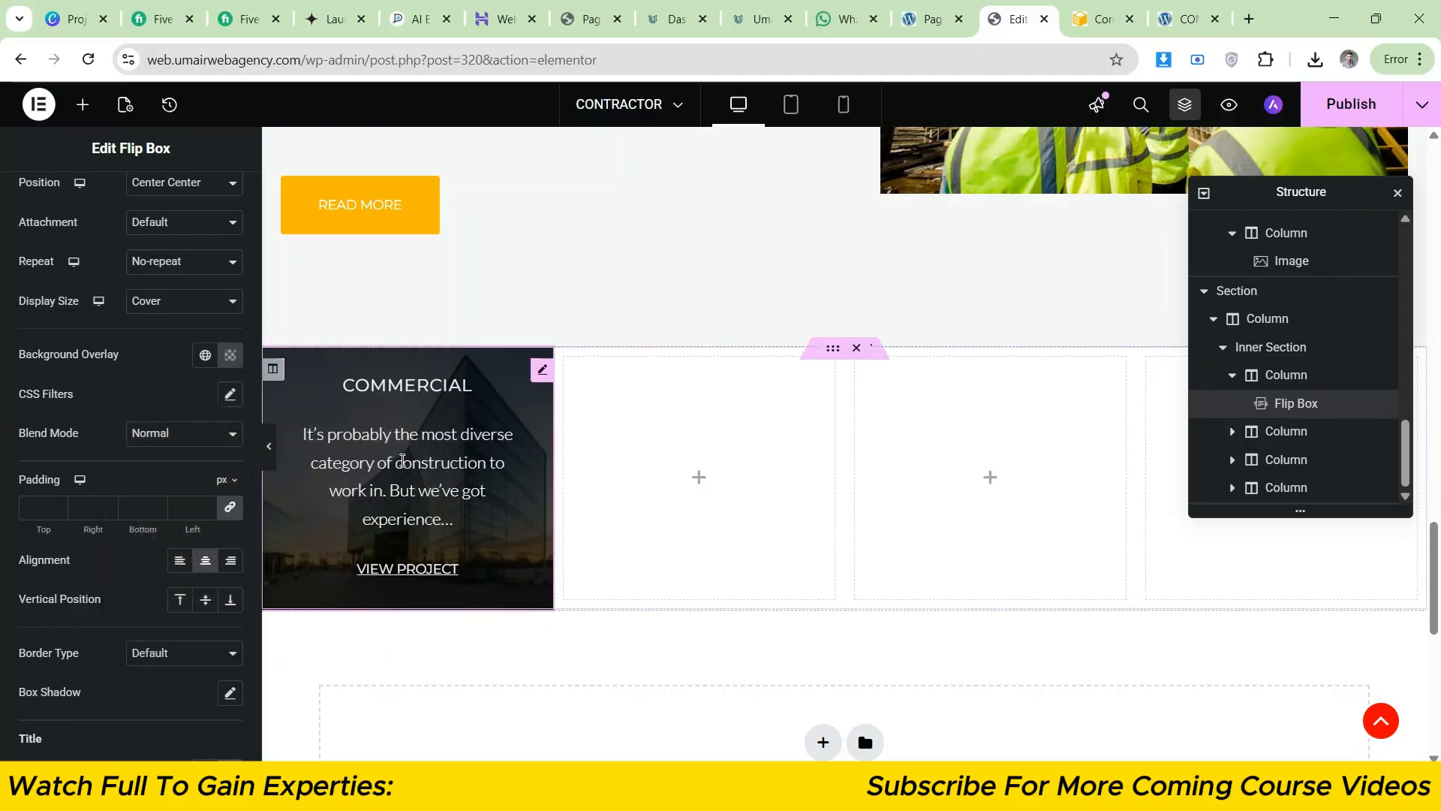
- Set the background overlay color of the flip box's back side to semi-transparent dark gray, #232323BA
scroll(130, 357, up, 1)
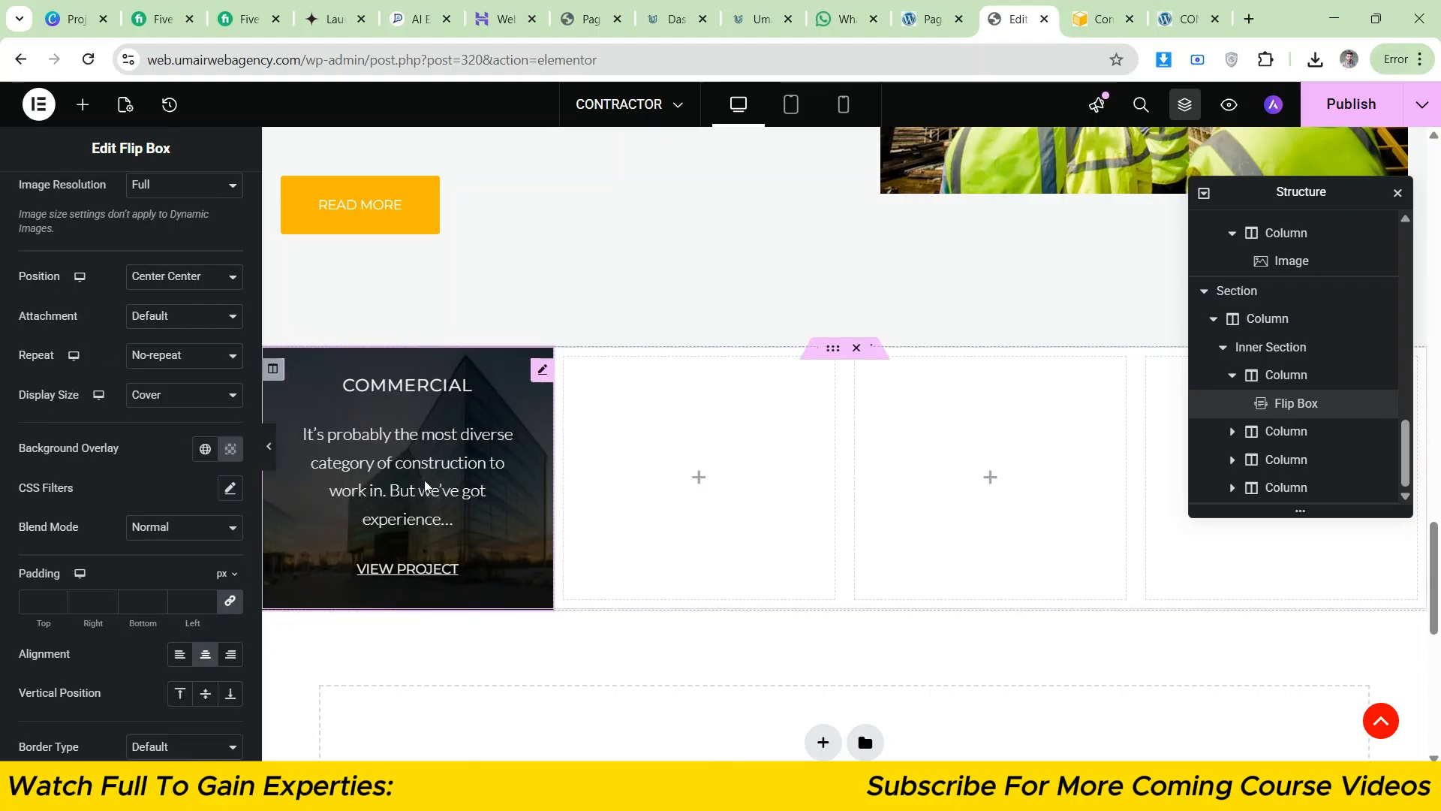
scroll(126, 398, up, 3)
scroll(126, 398, up, 4)
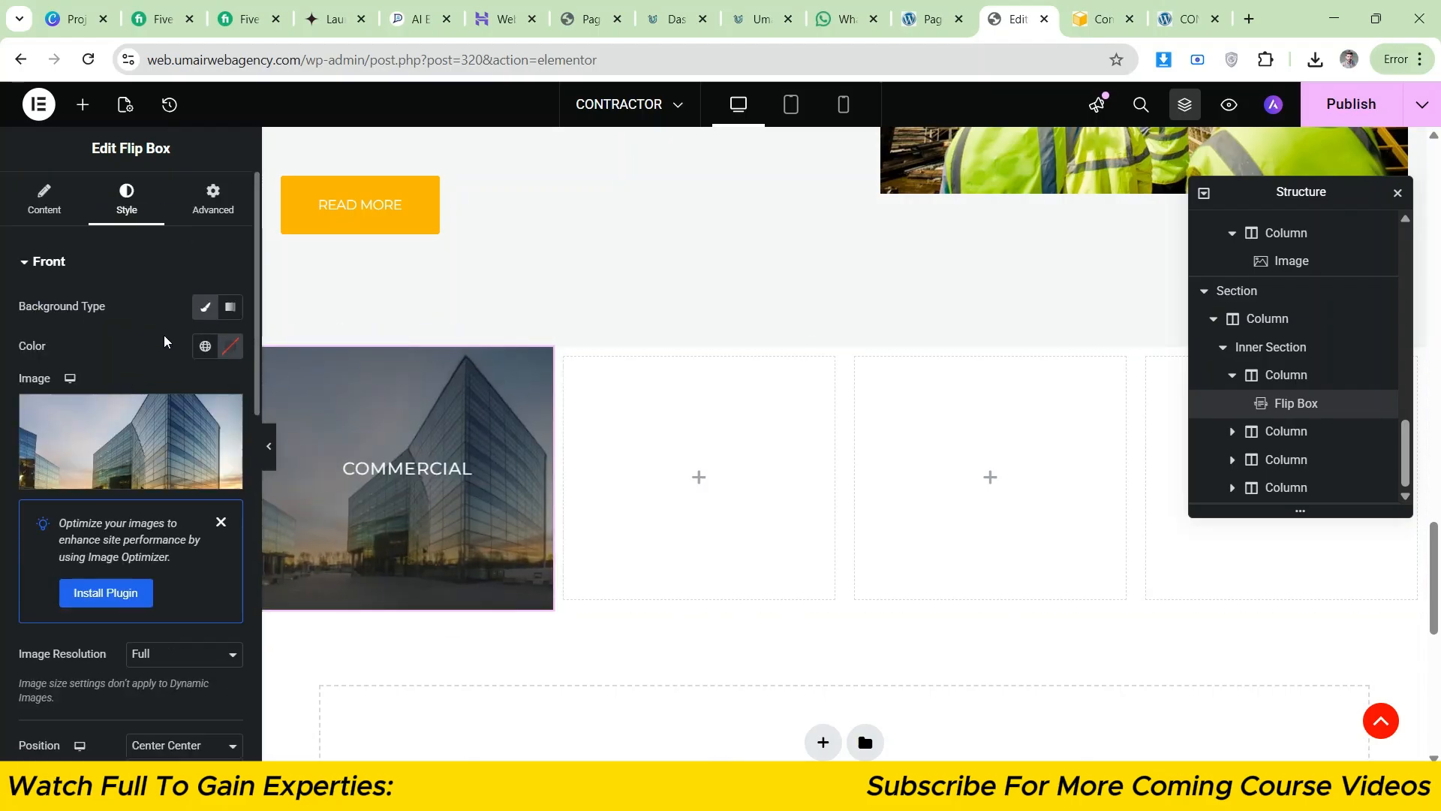
scroll(166, 336, down, 8)
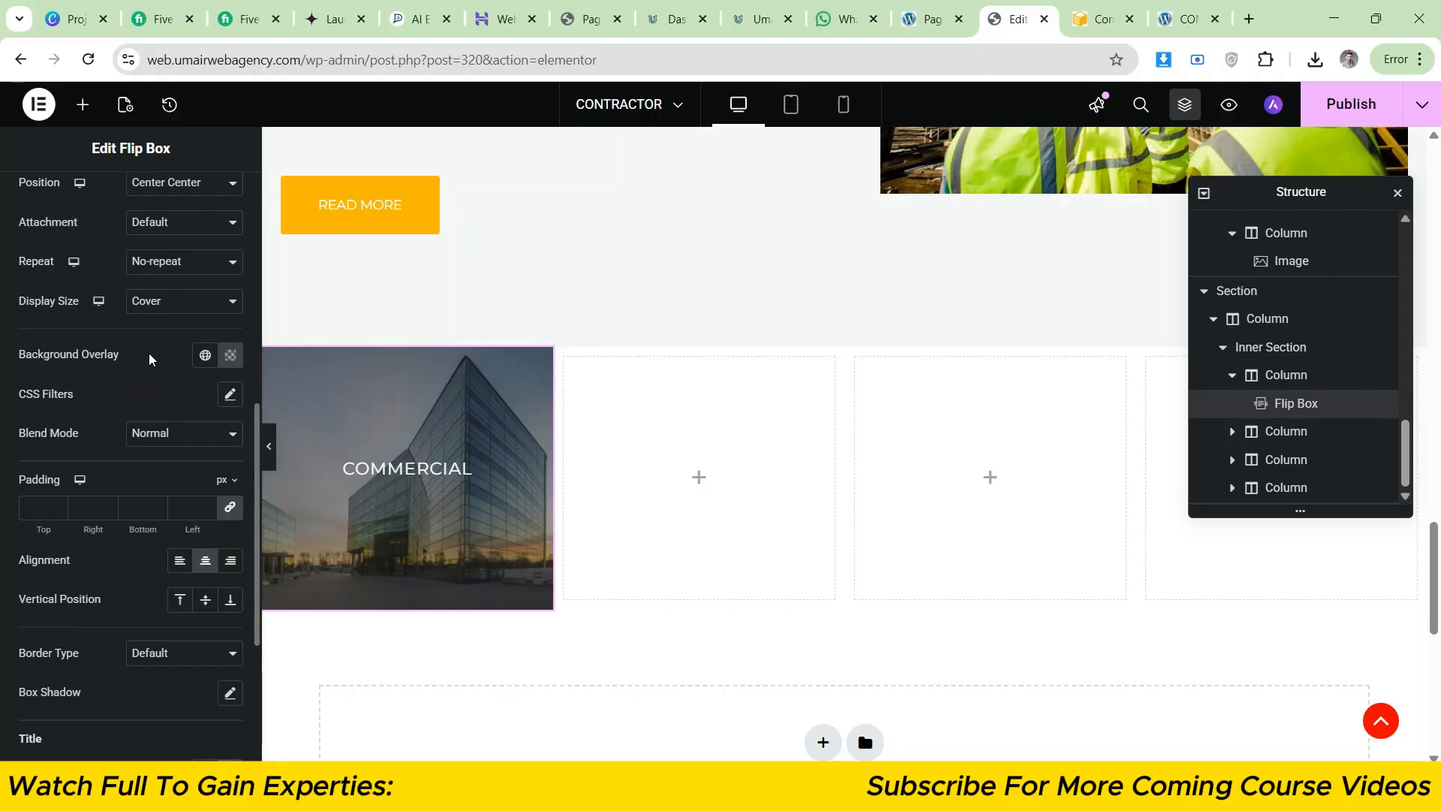
scroll(150, 359, down, 1)
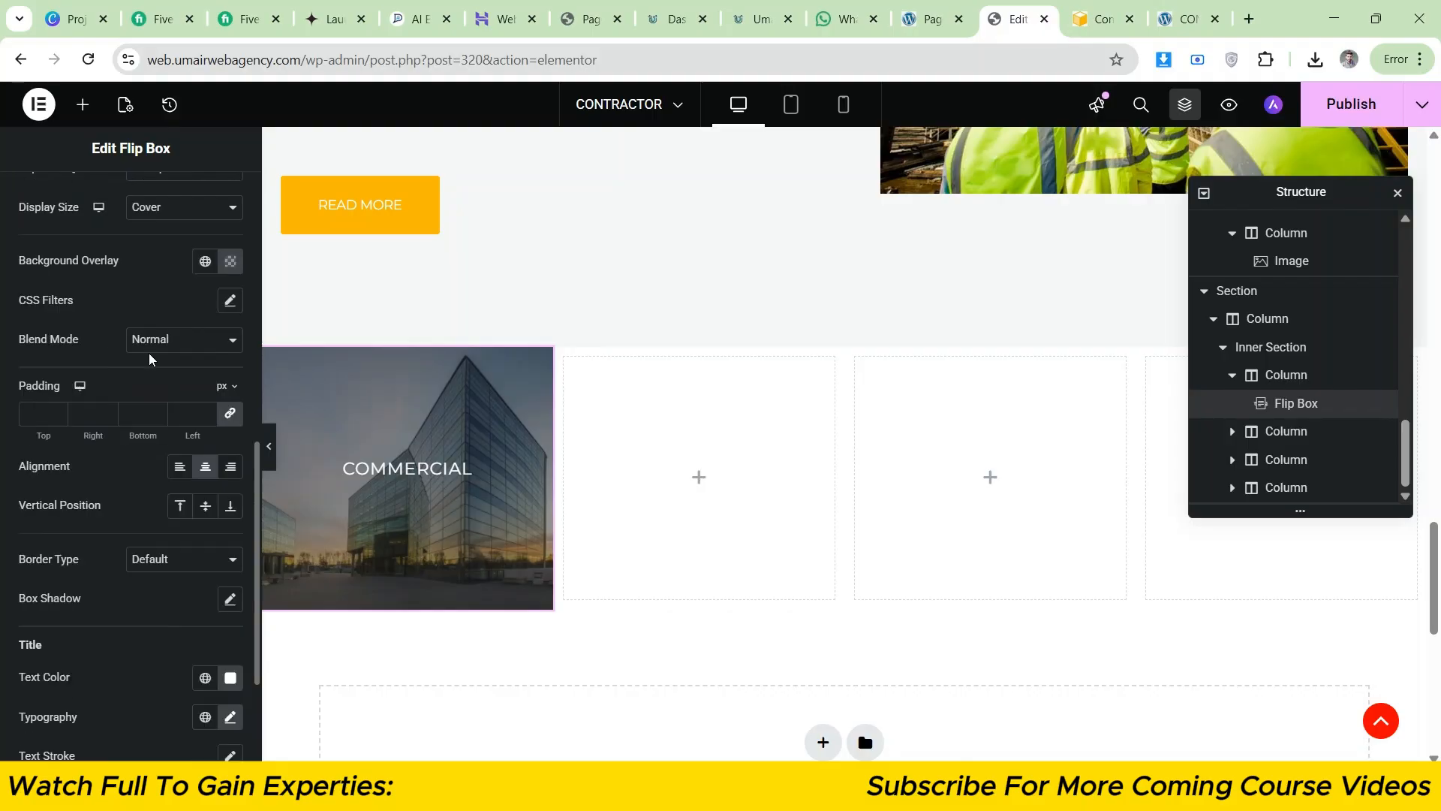
scroll(149, 358, down, 2)
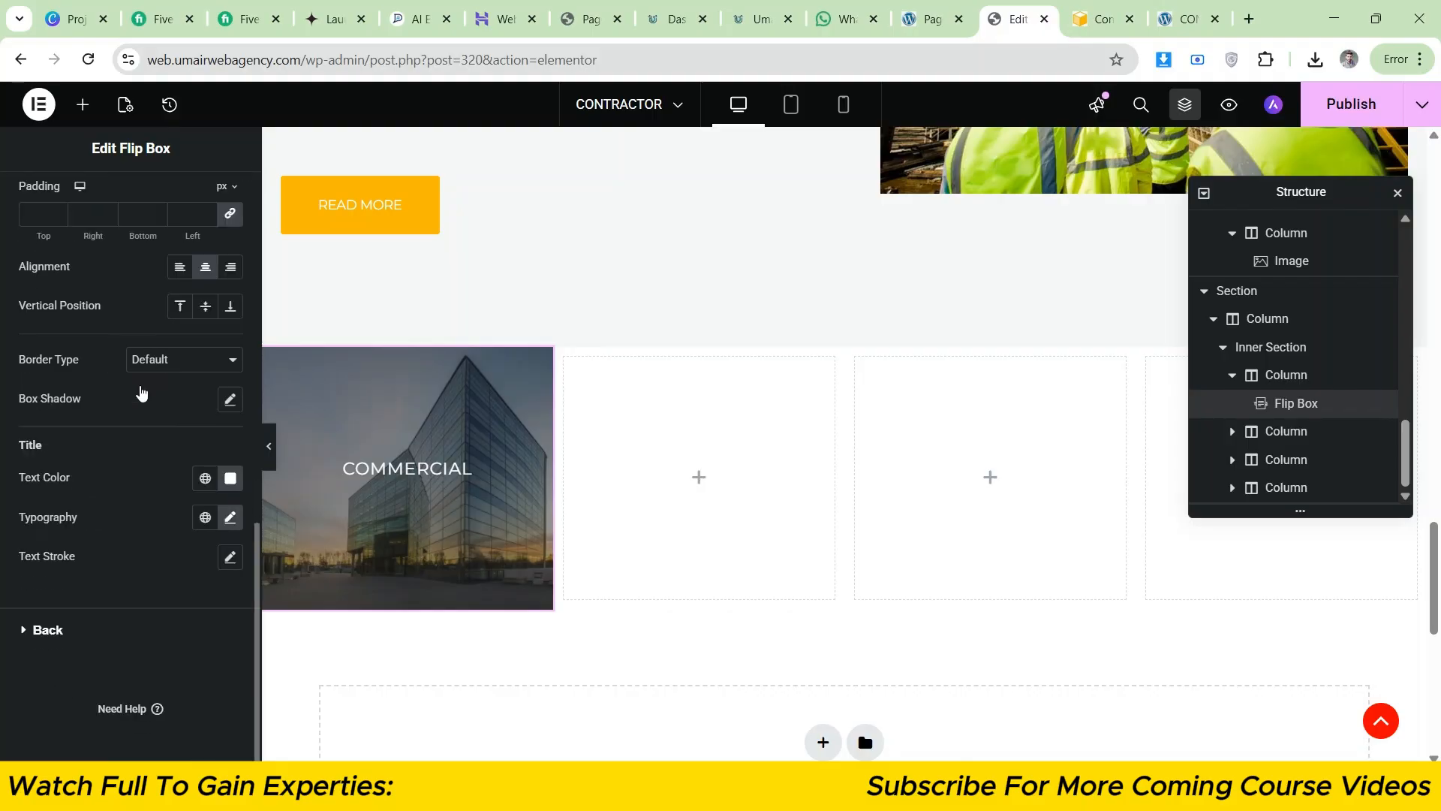
click(48, 629)
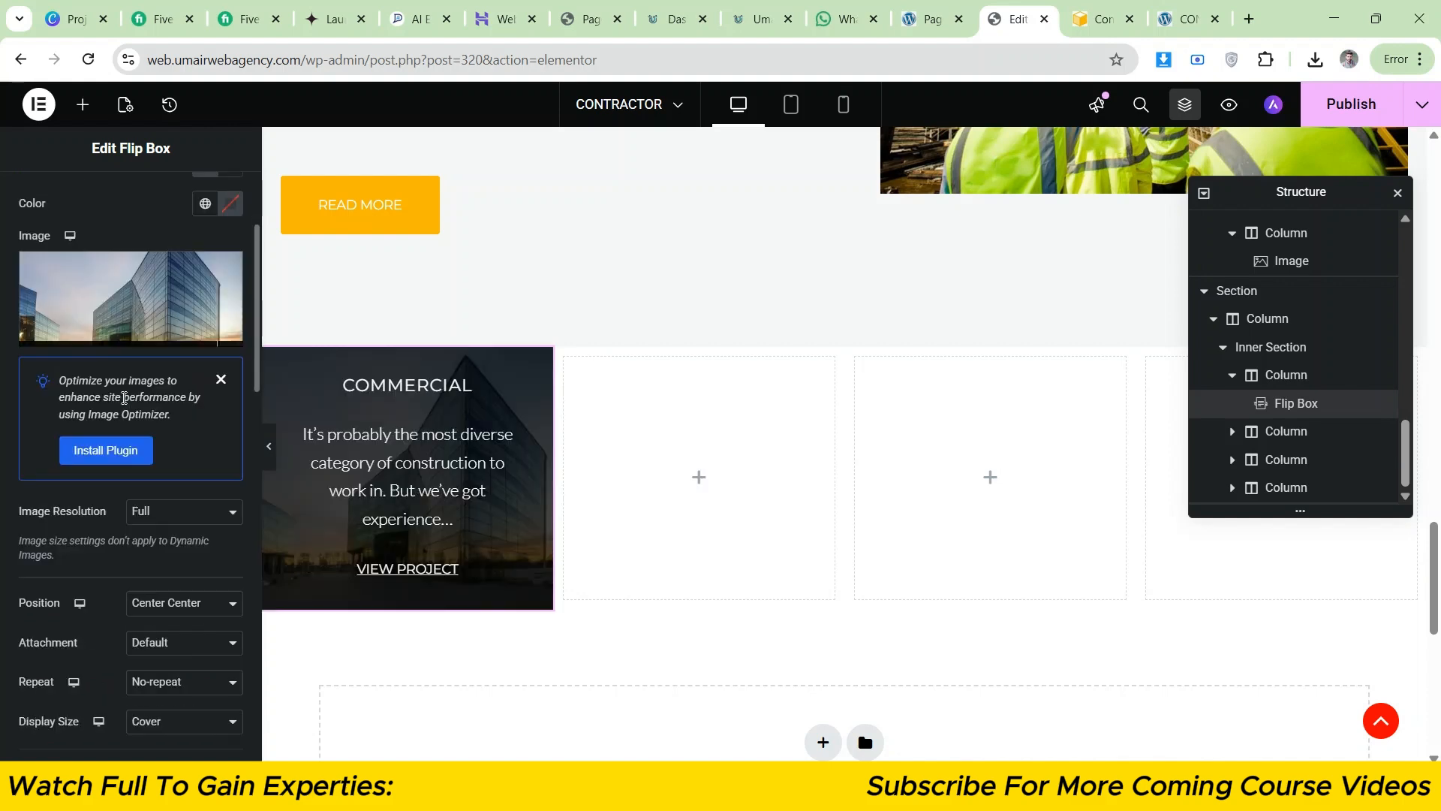
scroll(167, 399, down, 5)
click(230, 400)
drag(135, 590, 117, 594)
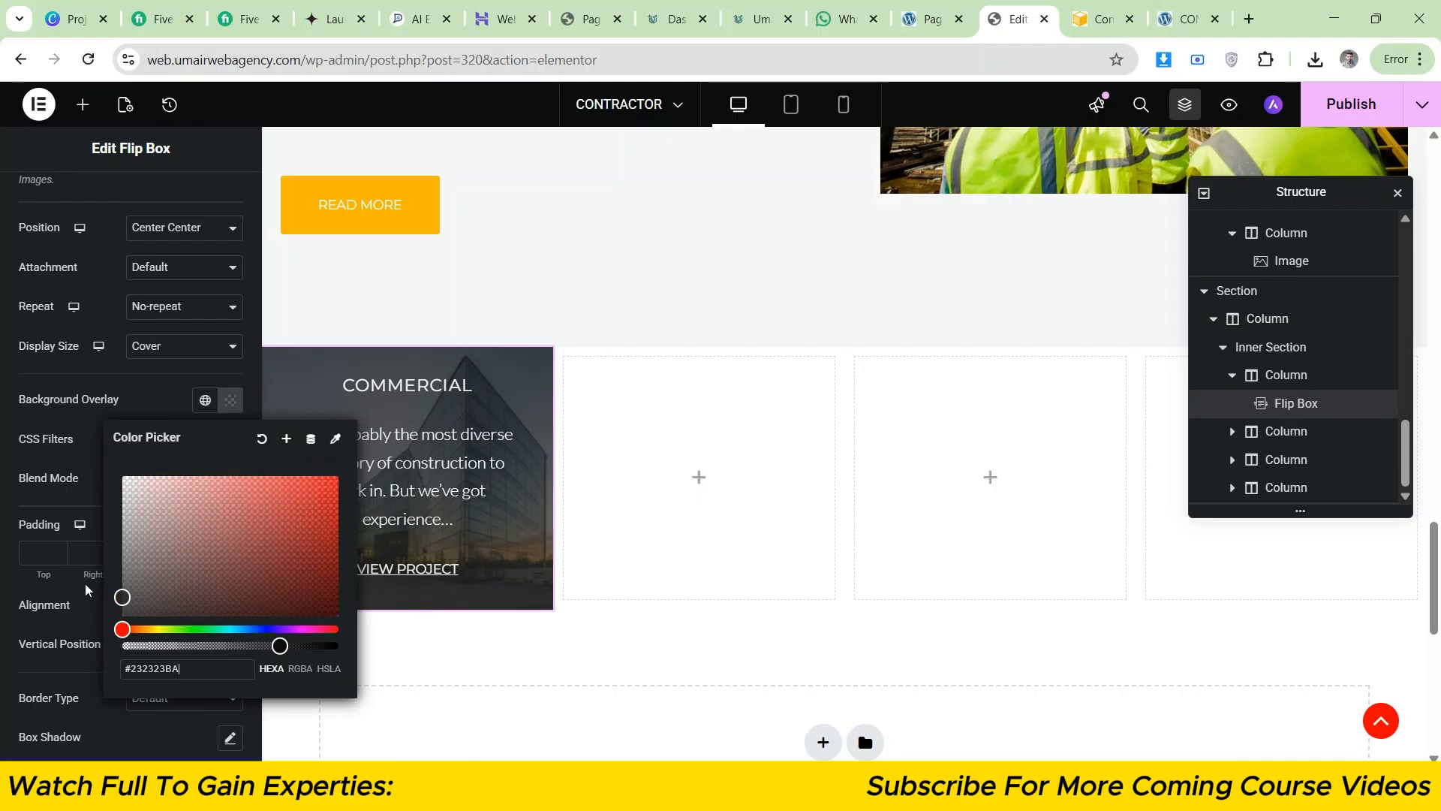
click(87, 590)
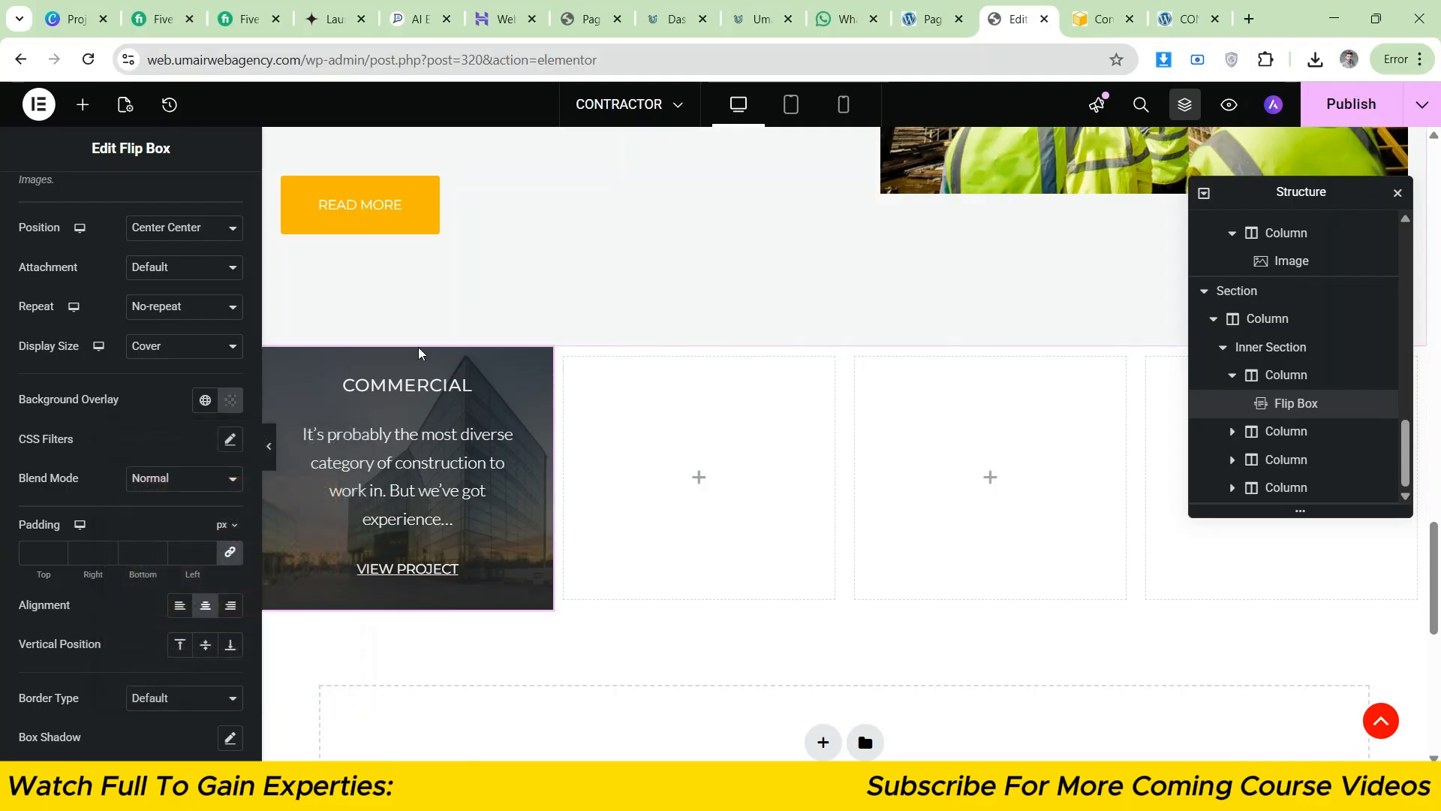
- Unlink the back side's padding values, set left and right padding to 30 px with 0 above and below, and preview the tile
scroll(45, 375, up, 7)
scroll(94, 326, down, 5)
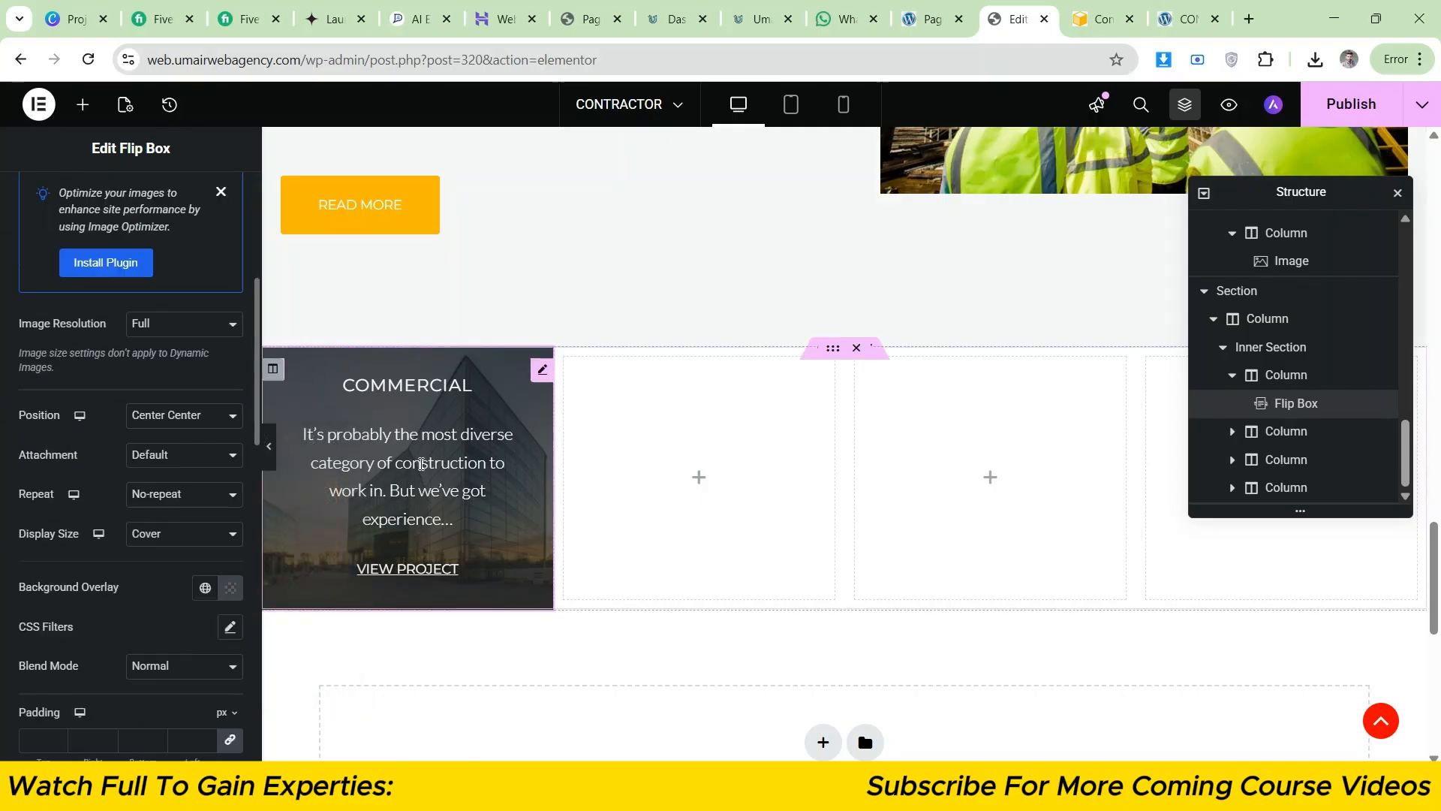
scroll(154, 449, down, 4)
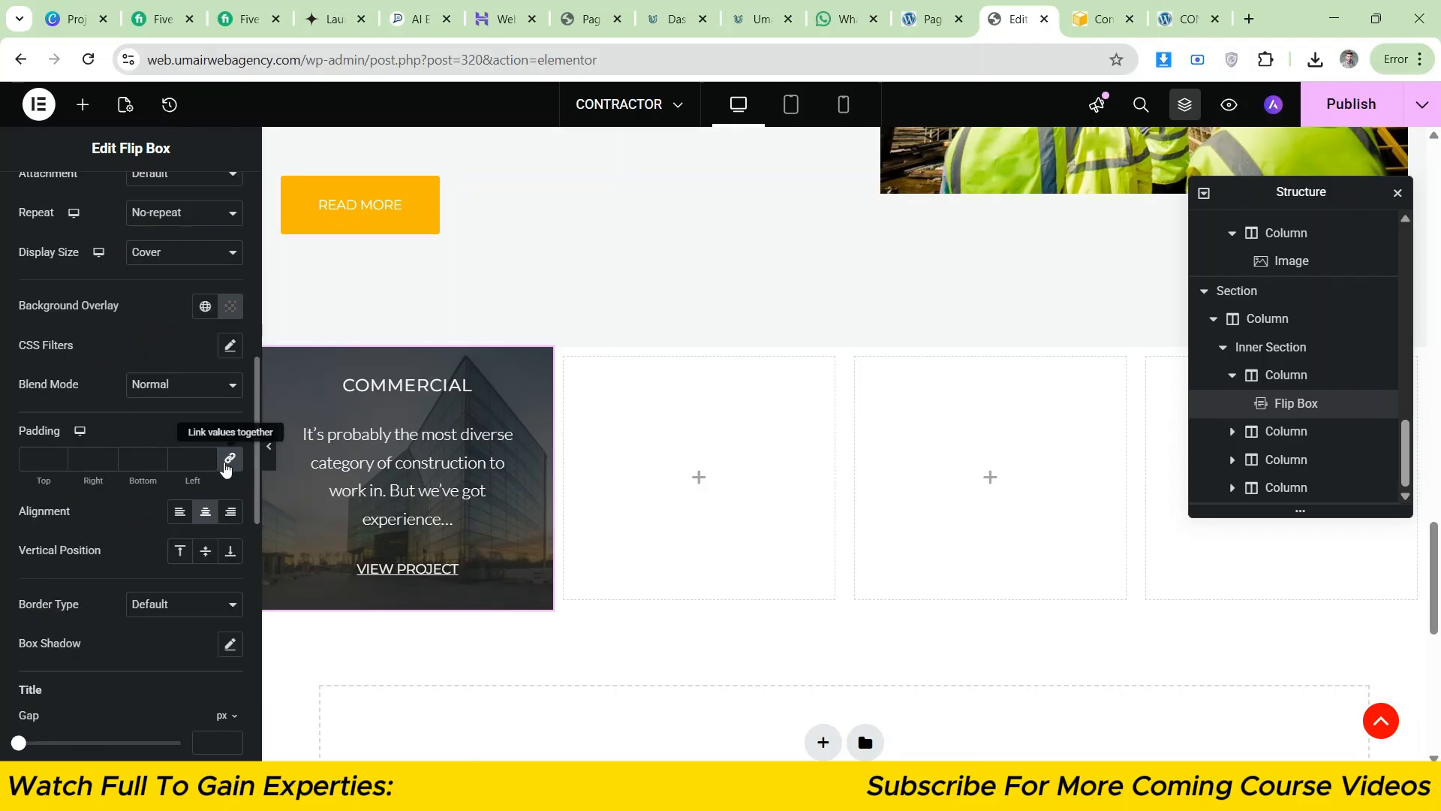
click(206, 463)
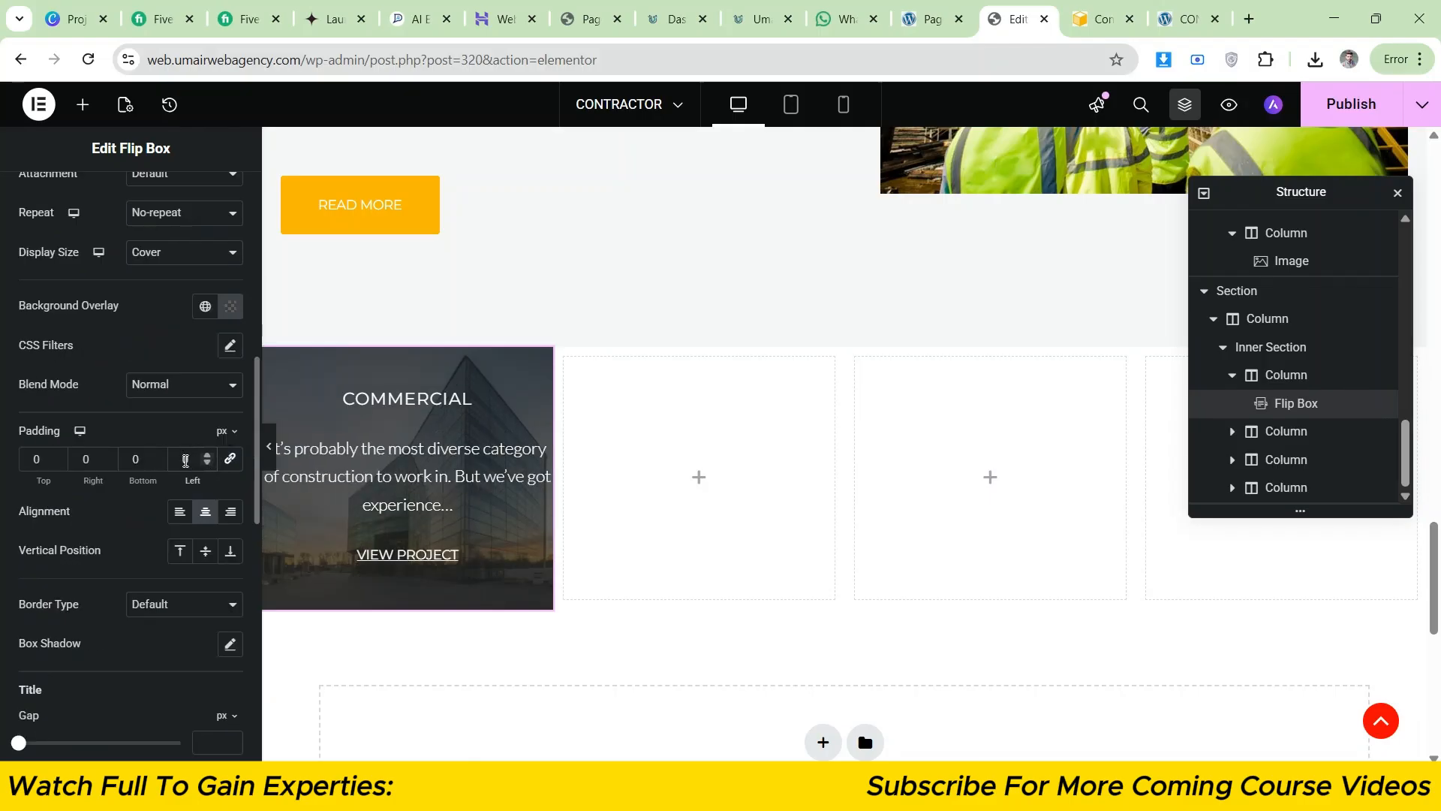
text(30)
drag(99, 462, 4, 452)
text(30)
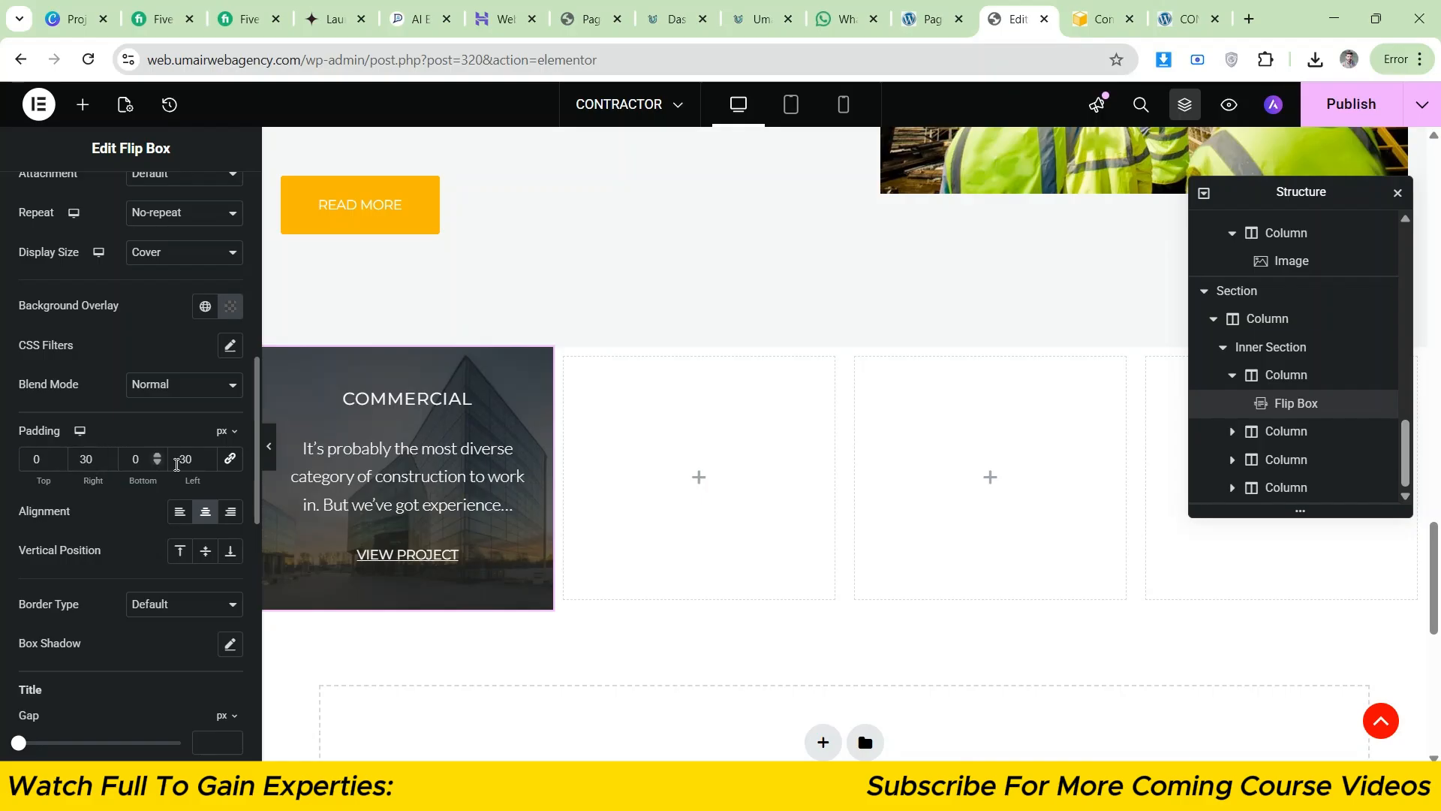
click(271, 451)
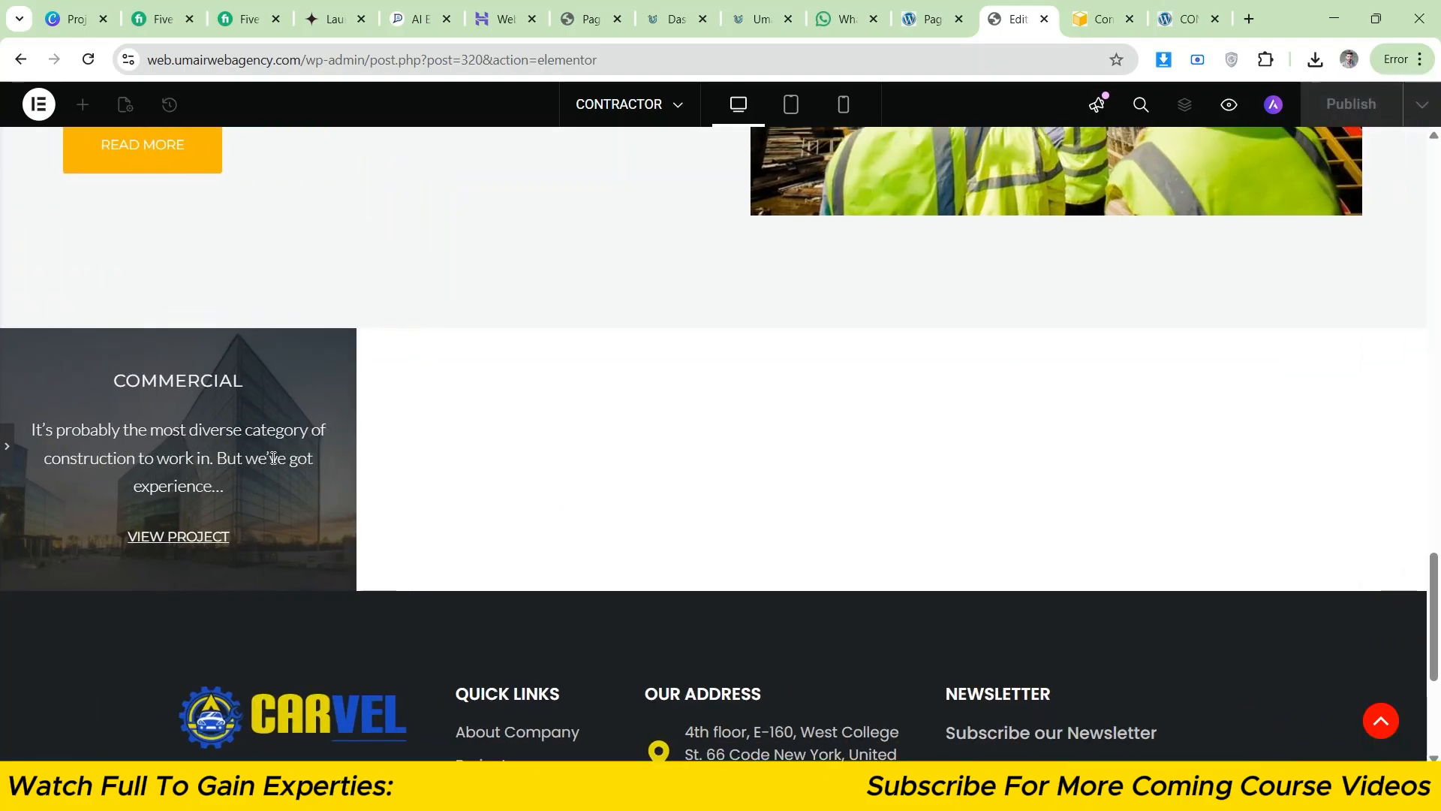
click(4, 451)
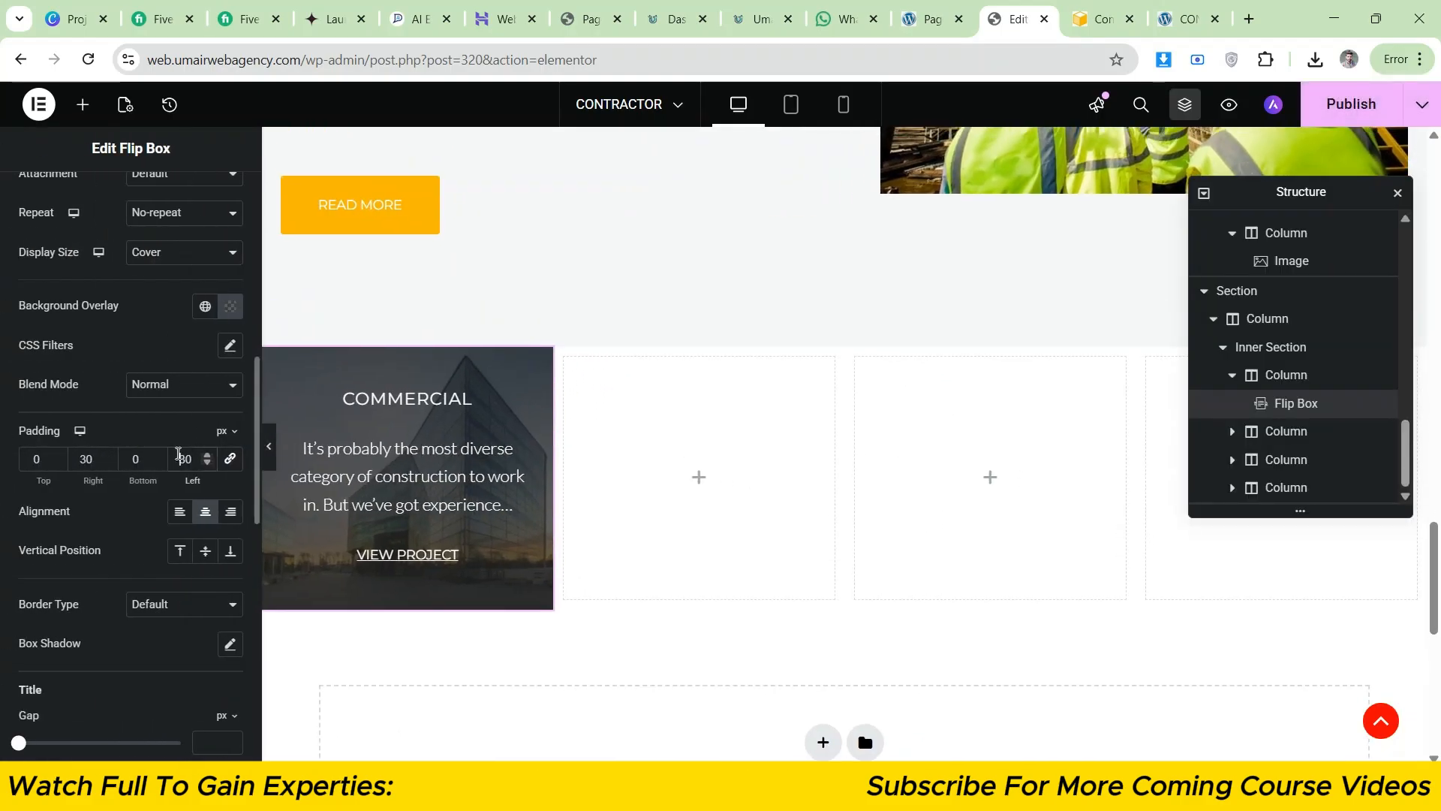
- Set the back side's left and right padding to 40 px and preview the tile without the editing panel
text(40)
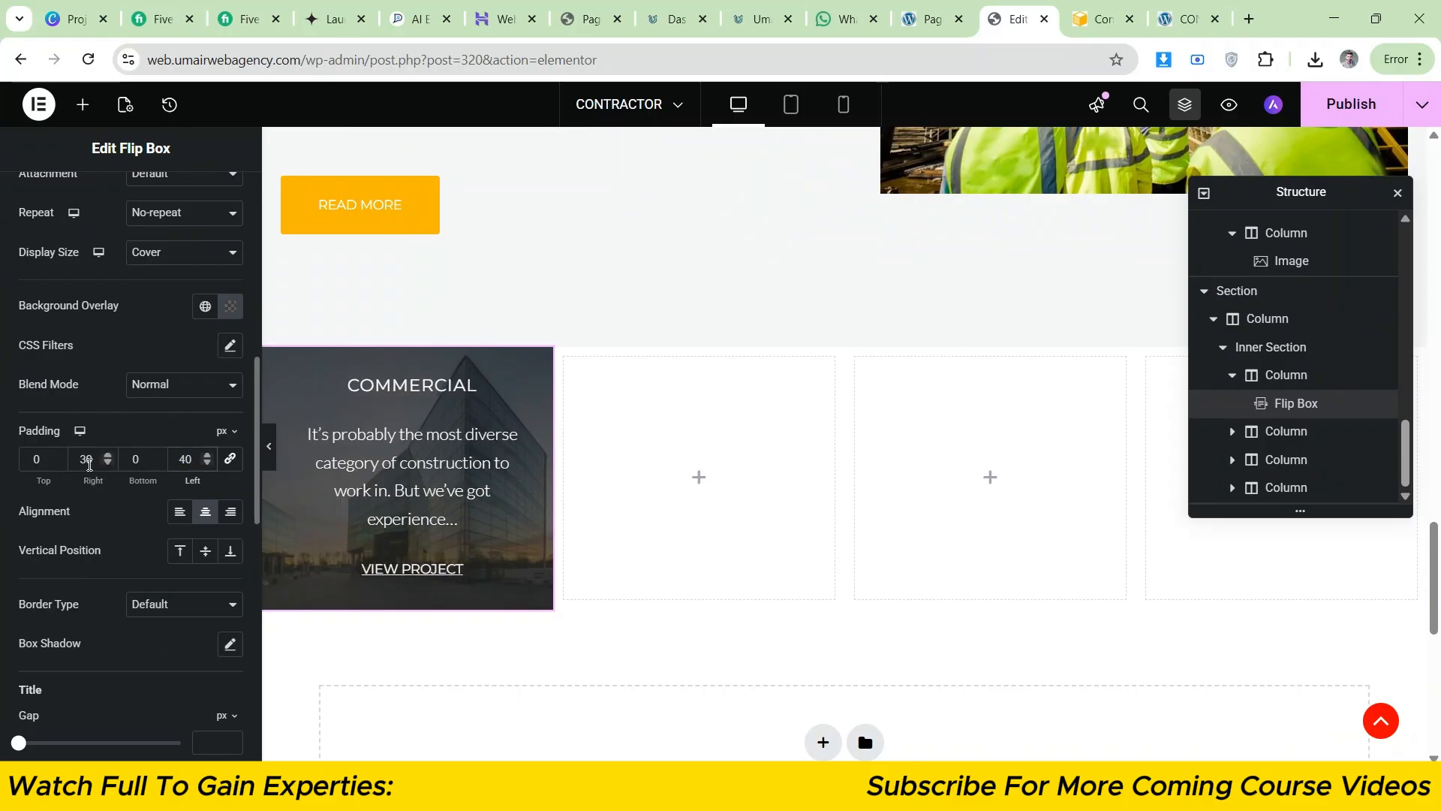
double_click(89, 459)
text(40)
click(269, 446)
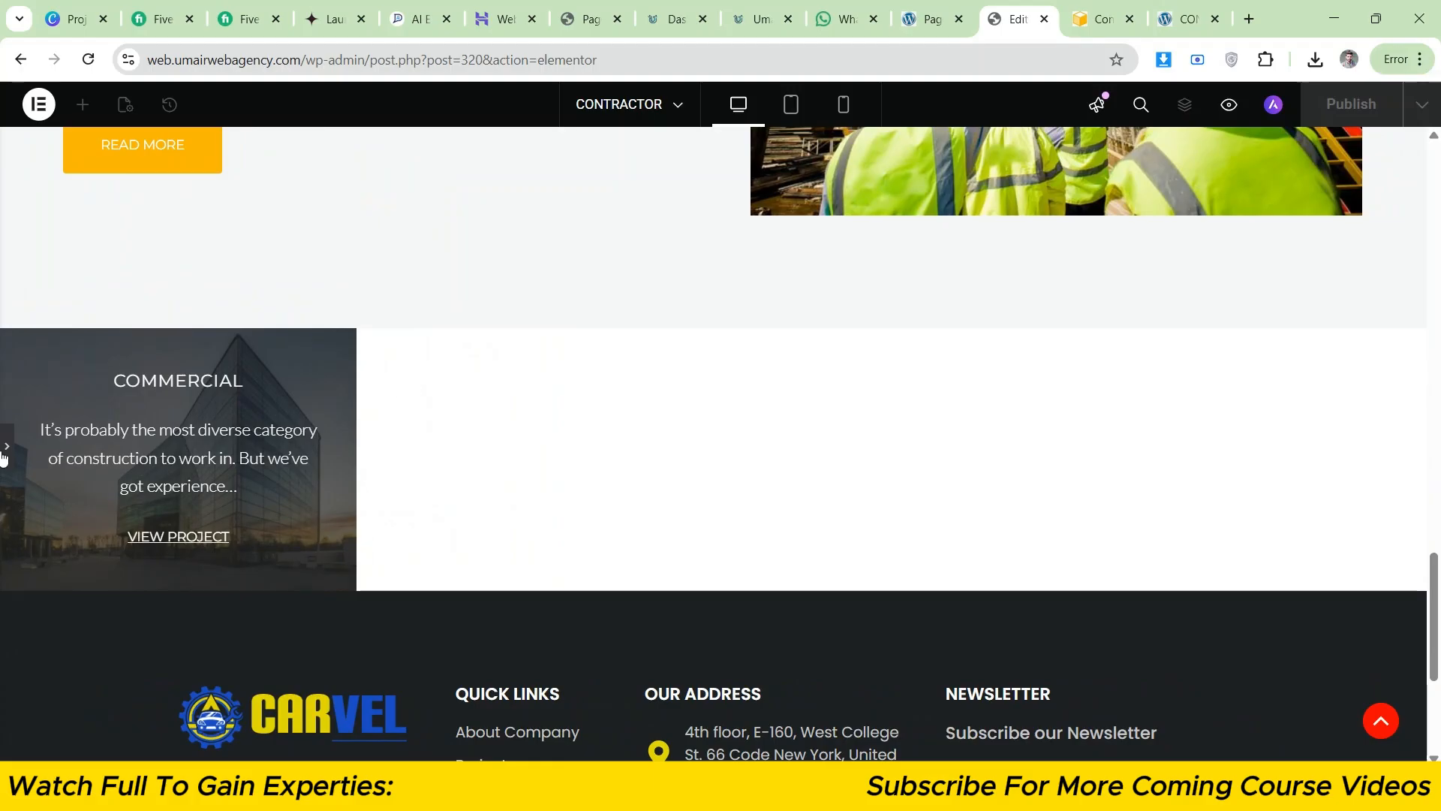
click(6, 448)
- Raise the left and right padding of the flip box's back side to 50 px each
click(207, 455)
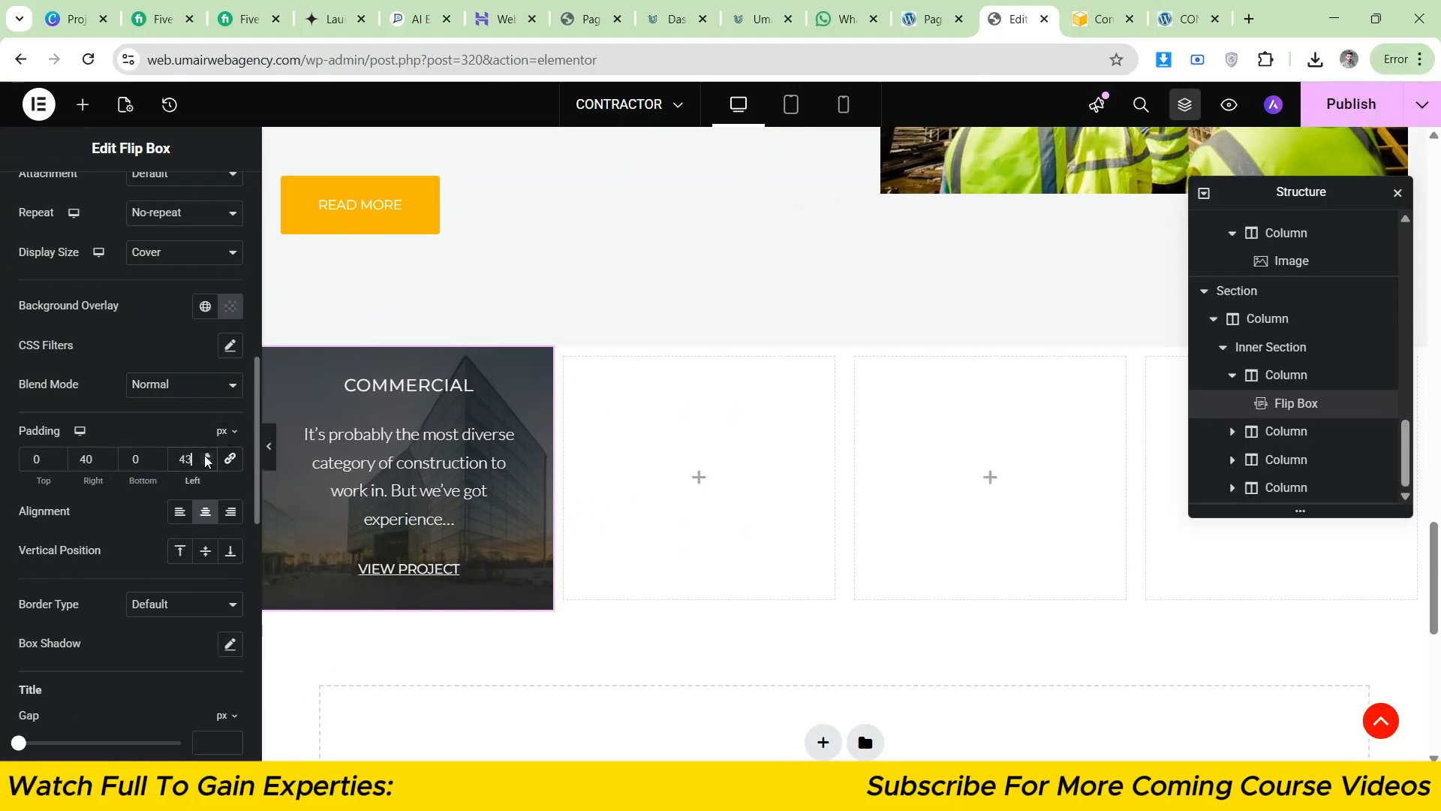
click(206, 456)
click(206, 456)
click(205, 456)
click(206, 456)
click(205, 455)
click(206, 455)
click(205, 456)
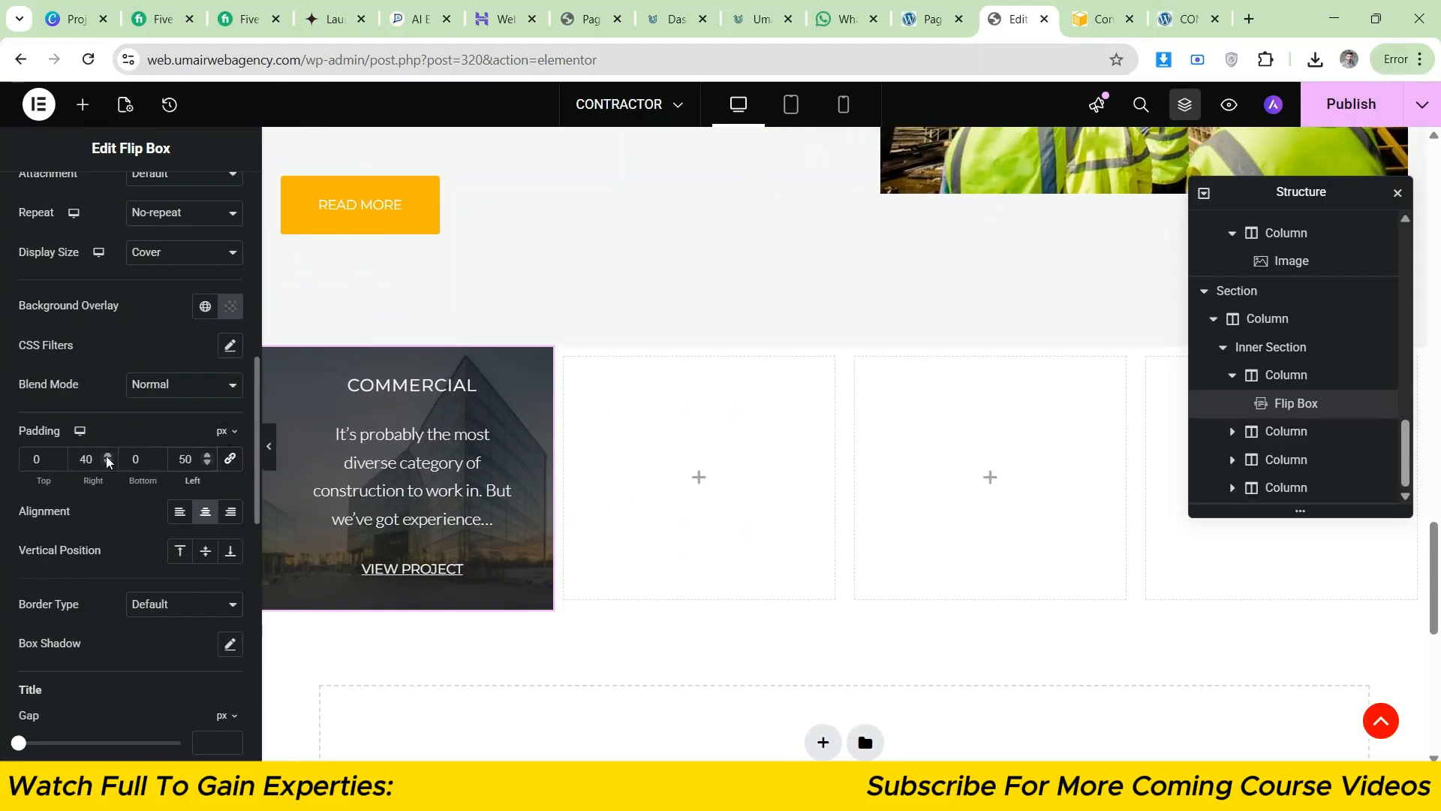
click(108, 456)
click(108, 456)
click(108, 456)
click(108, 456)
click(108, 456)
click(108, 455)
click(108, 456)
click(108, 456)
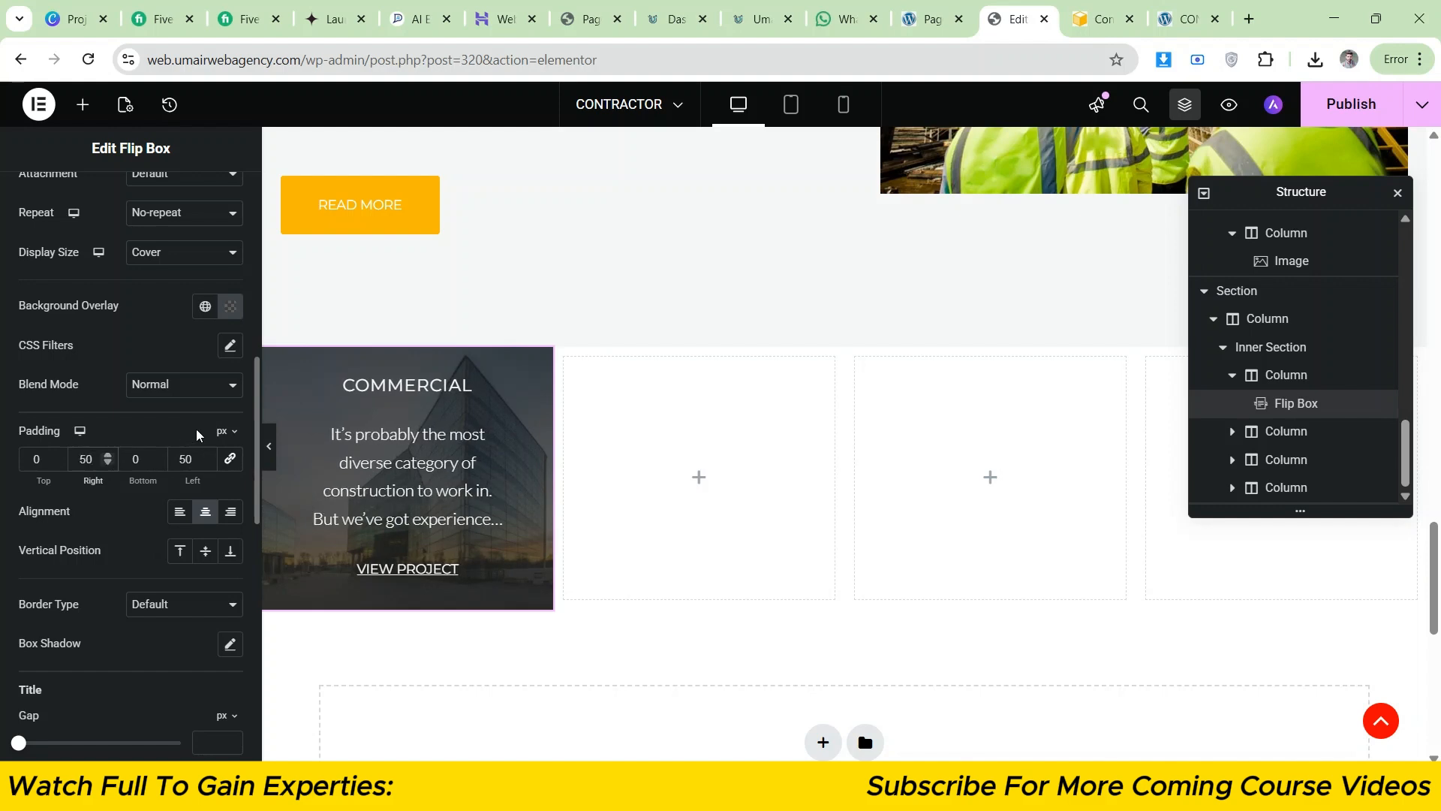
- Preview the Commercial tile without the editing panel and compare its text wrapping and size with the matching tile on the reference page
click(269, 446)
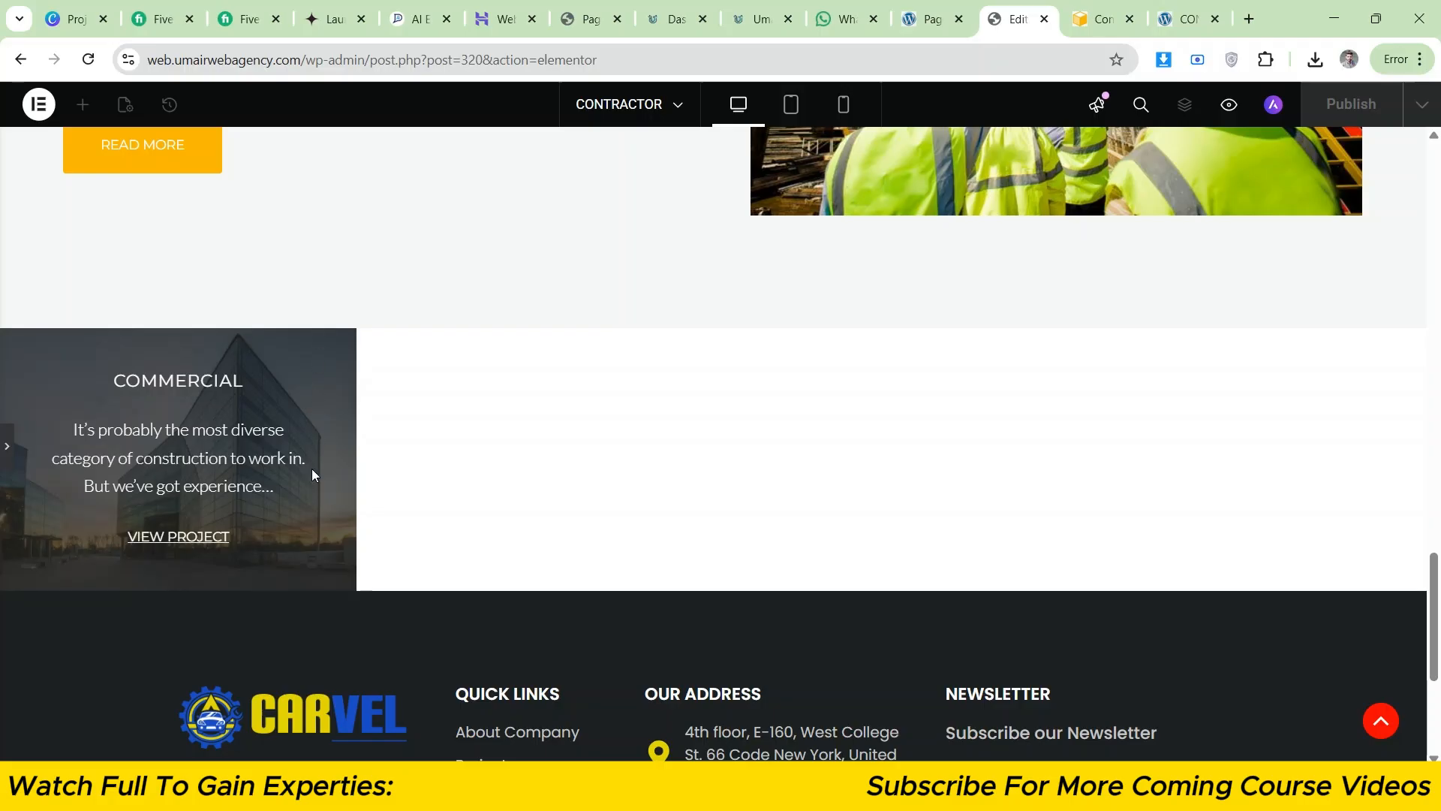
key(ctrl+Tab)
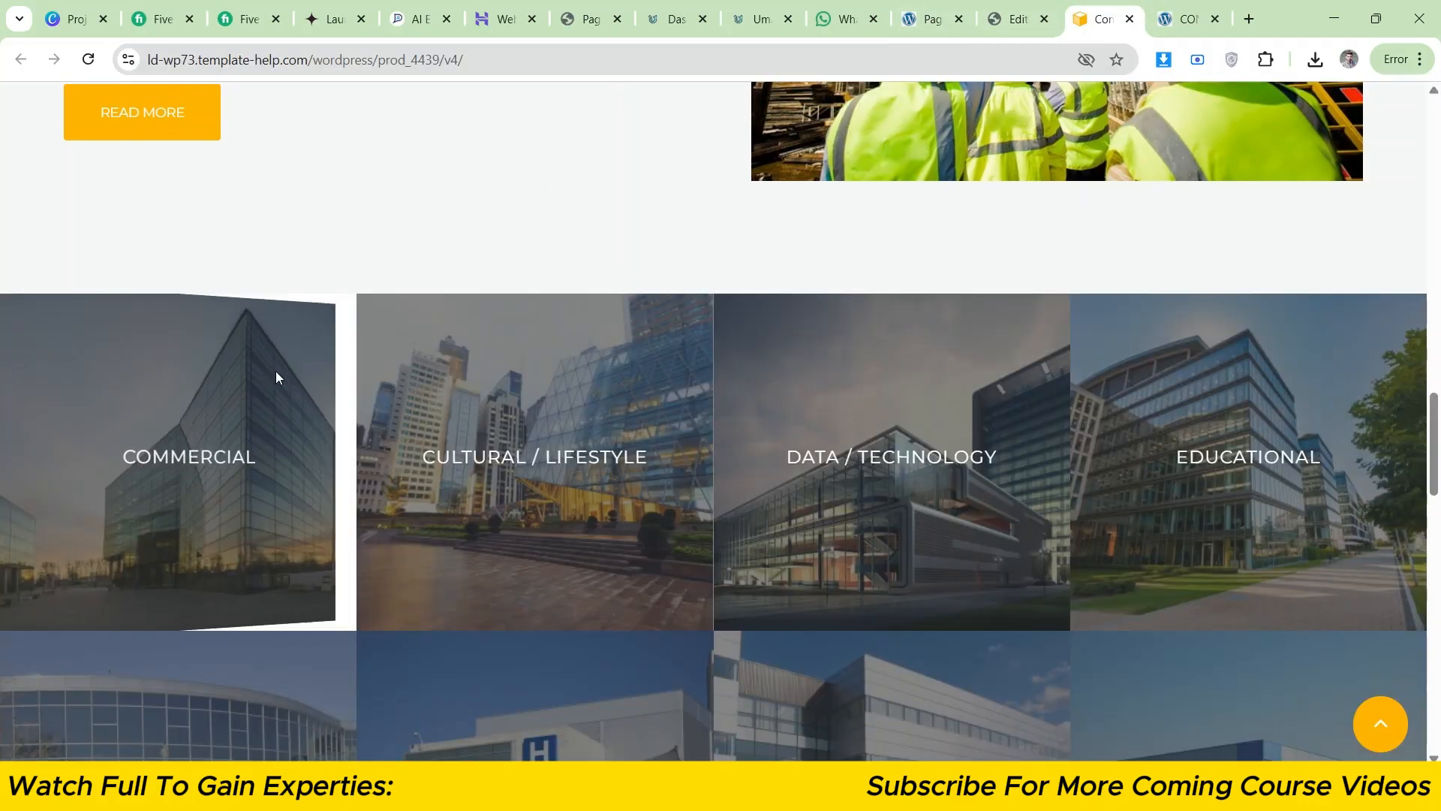
key(ctrl+shift+Tab)
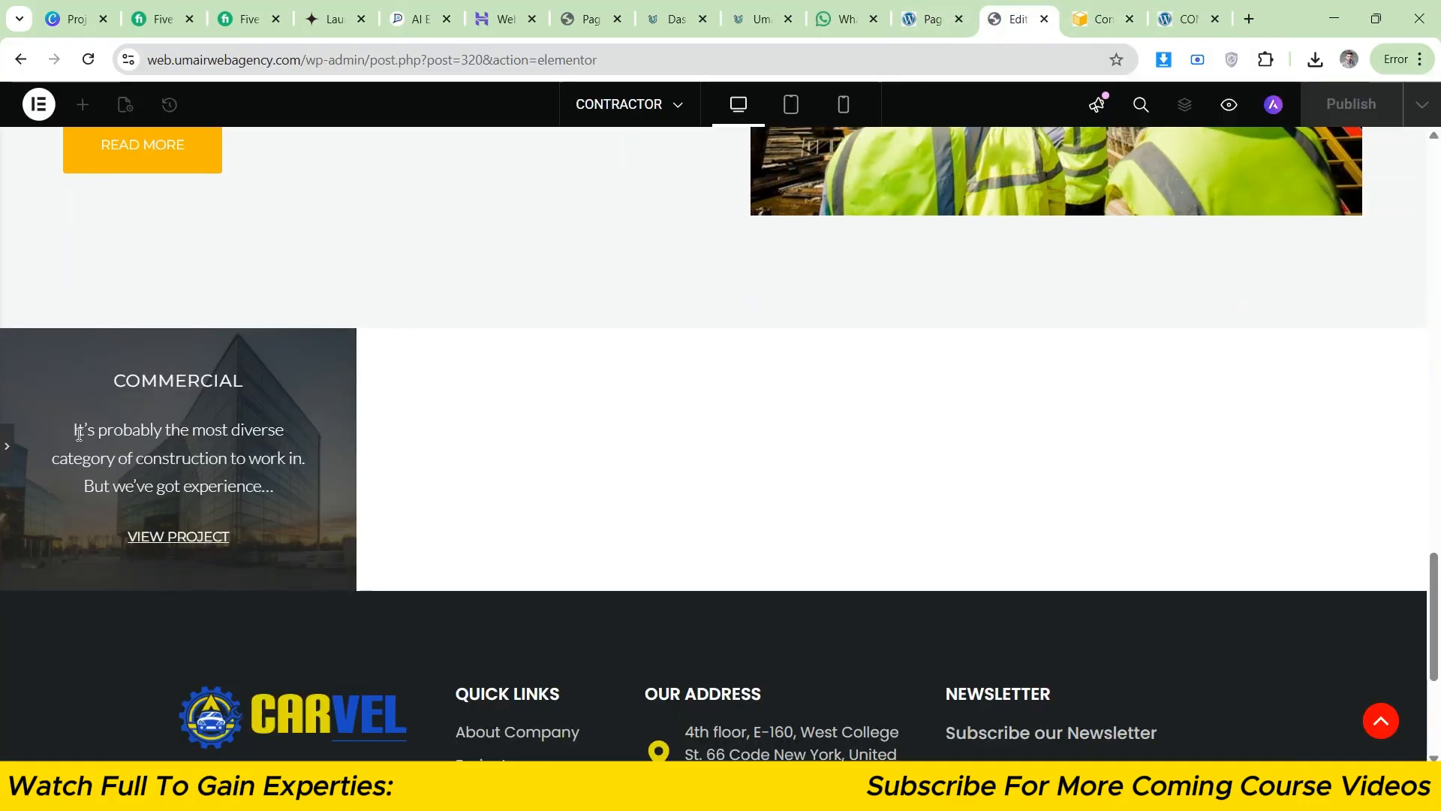
click(1100, 18)
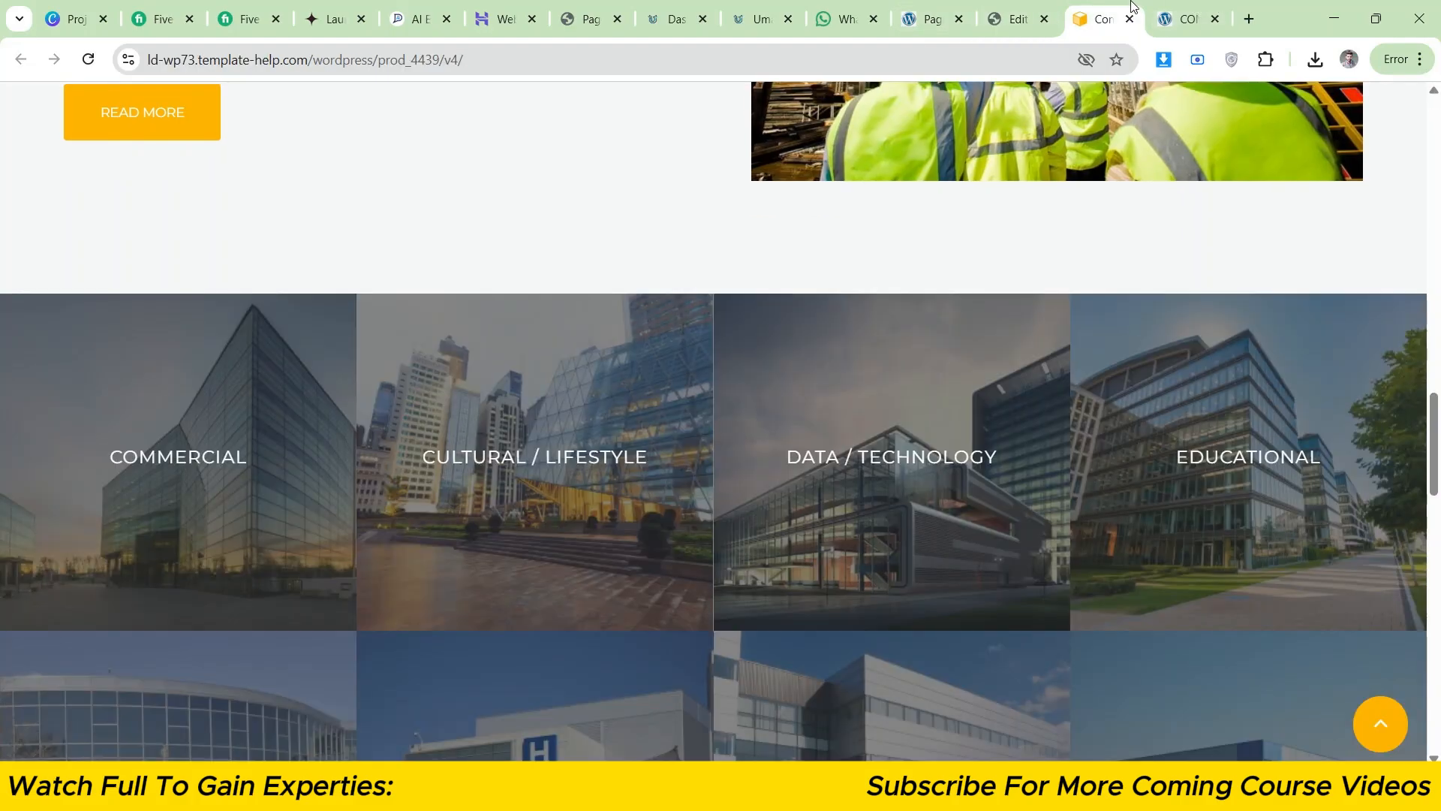
click(1025, 8)
- Set the height of the Commercial flip box to 380 px in its general content settings
click(4, 449)
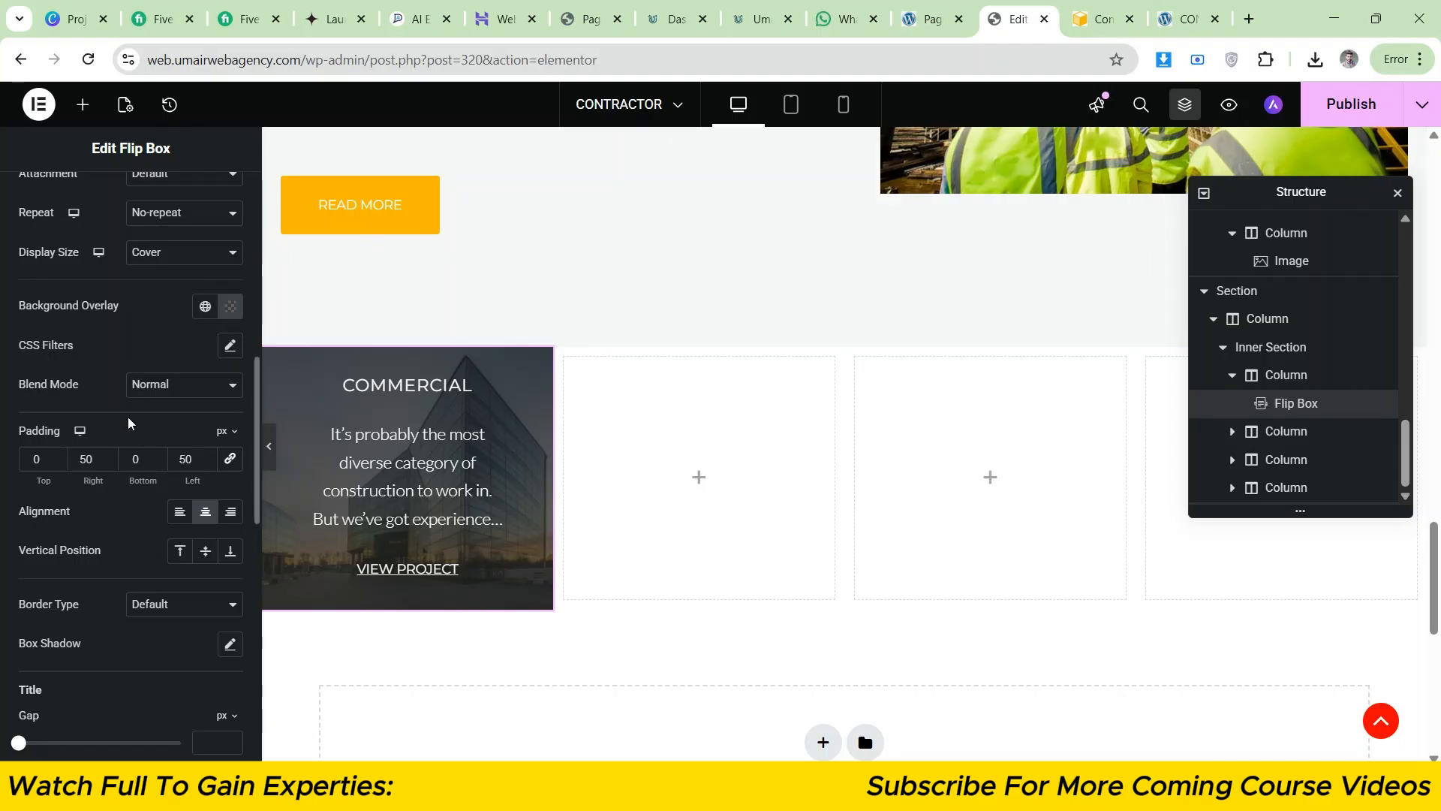
scroll(128, 422, up, 10)
click(79, 212)
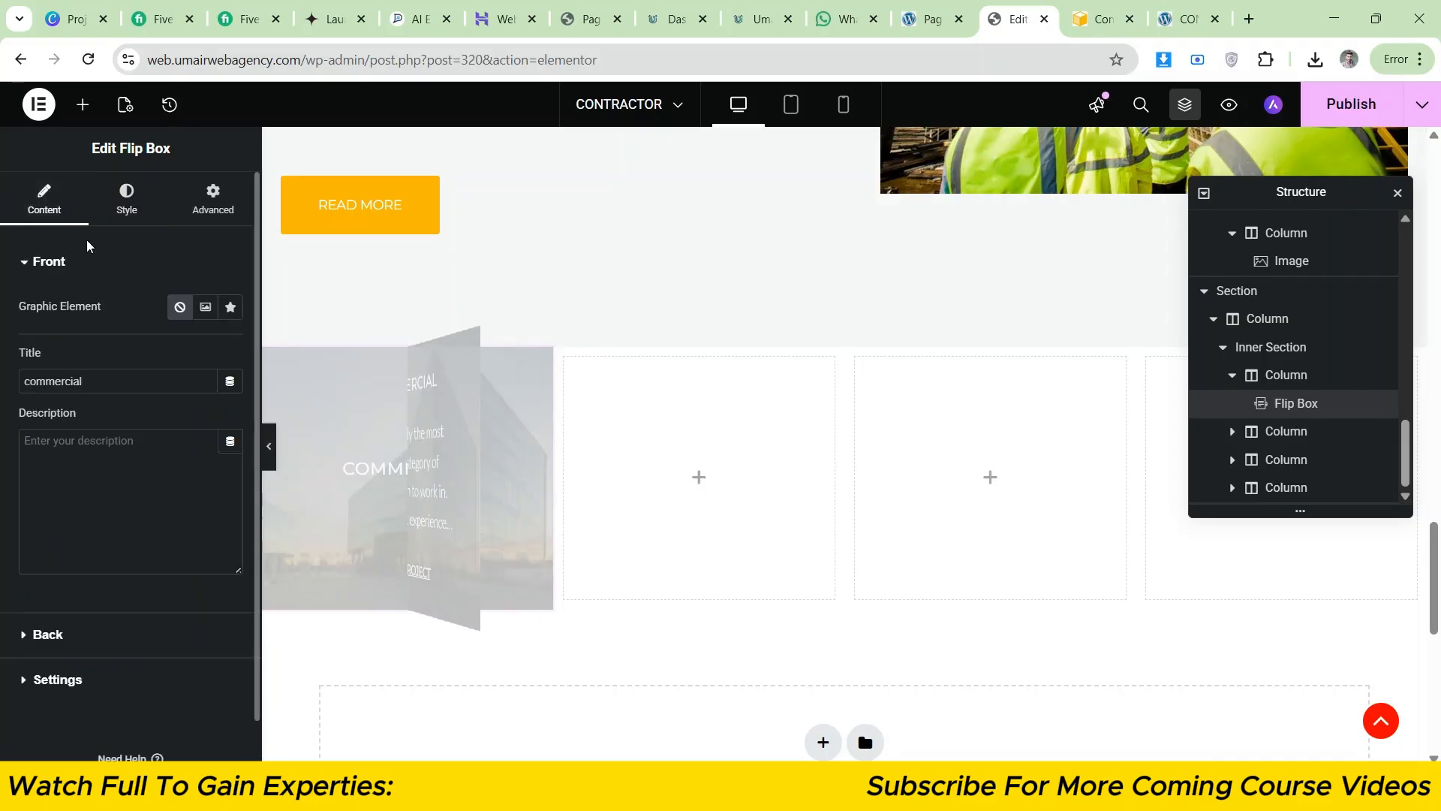
click(45, 261)
click(56, 354)
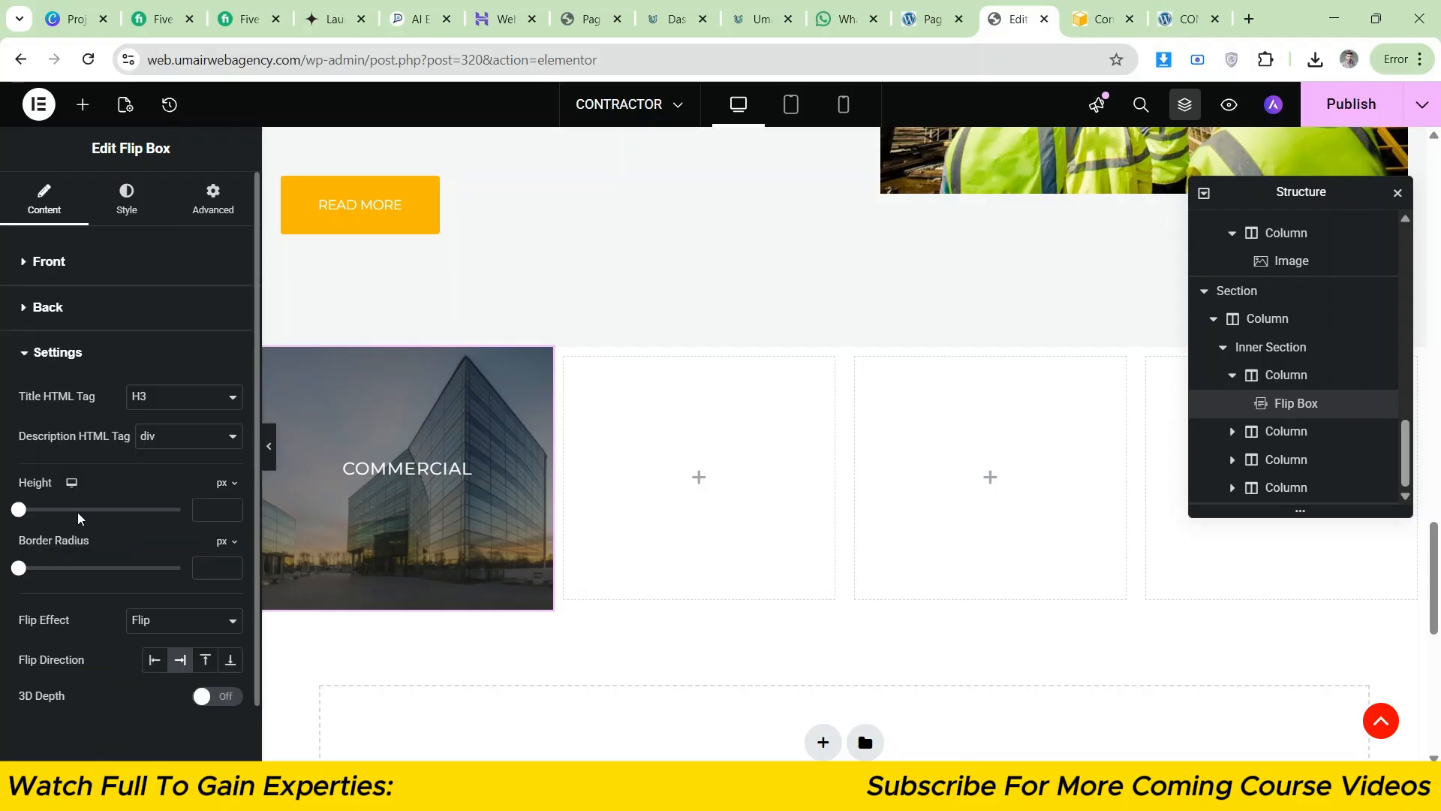
drag(22, 517, 72, 513)
click(231, 513)
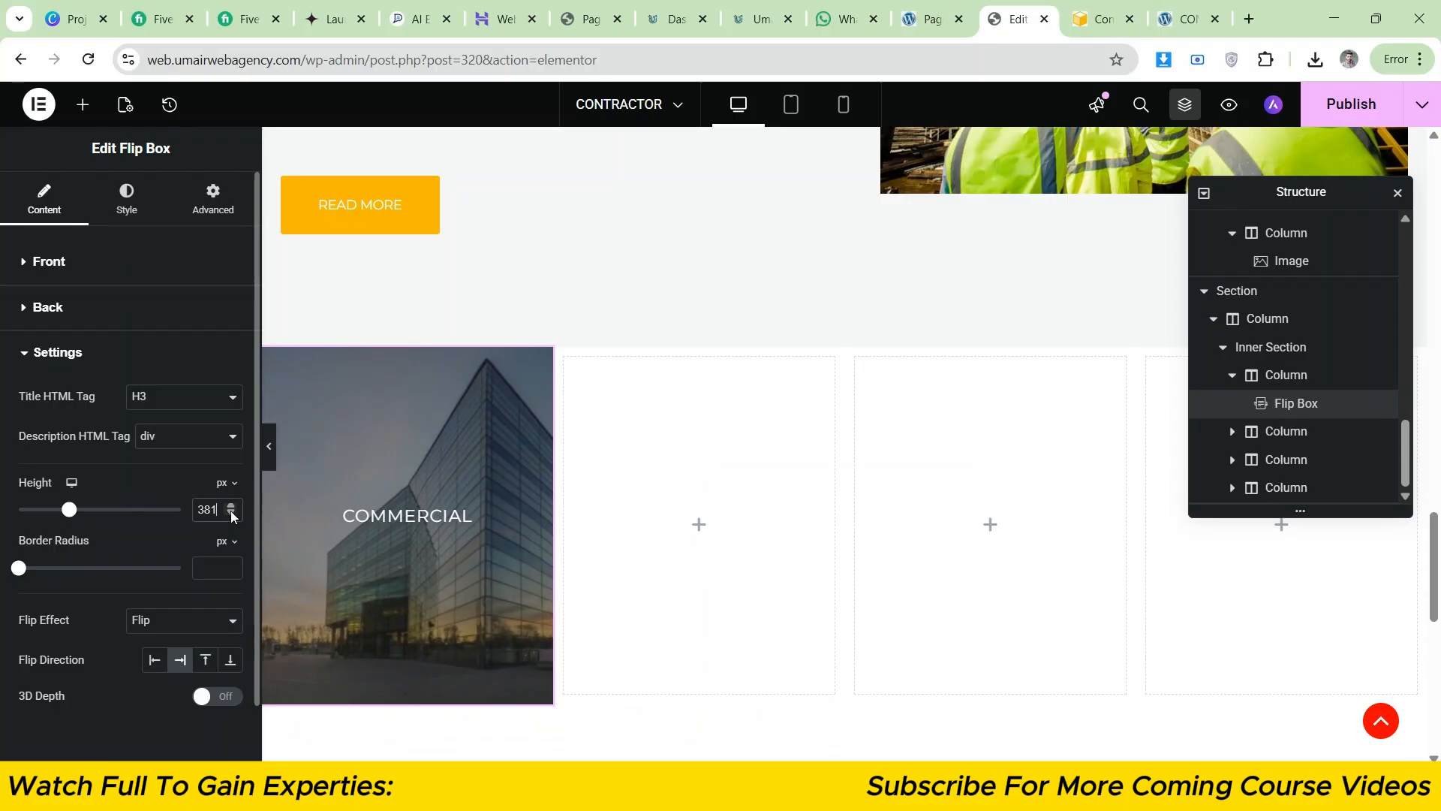
- Compare the height of the Commercial flip box with the matching tile on the reference page
click(269, 448)
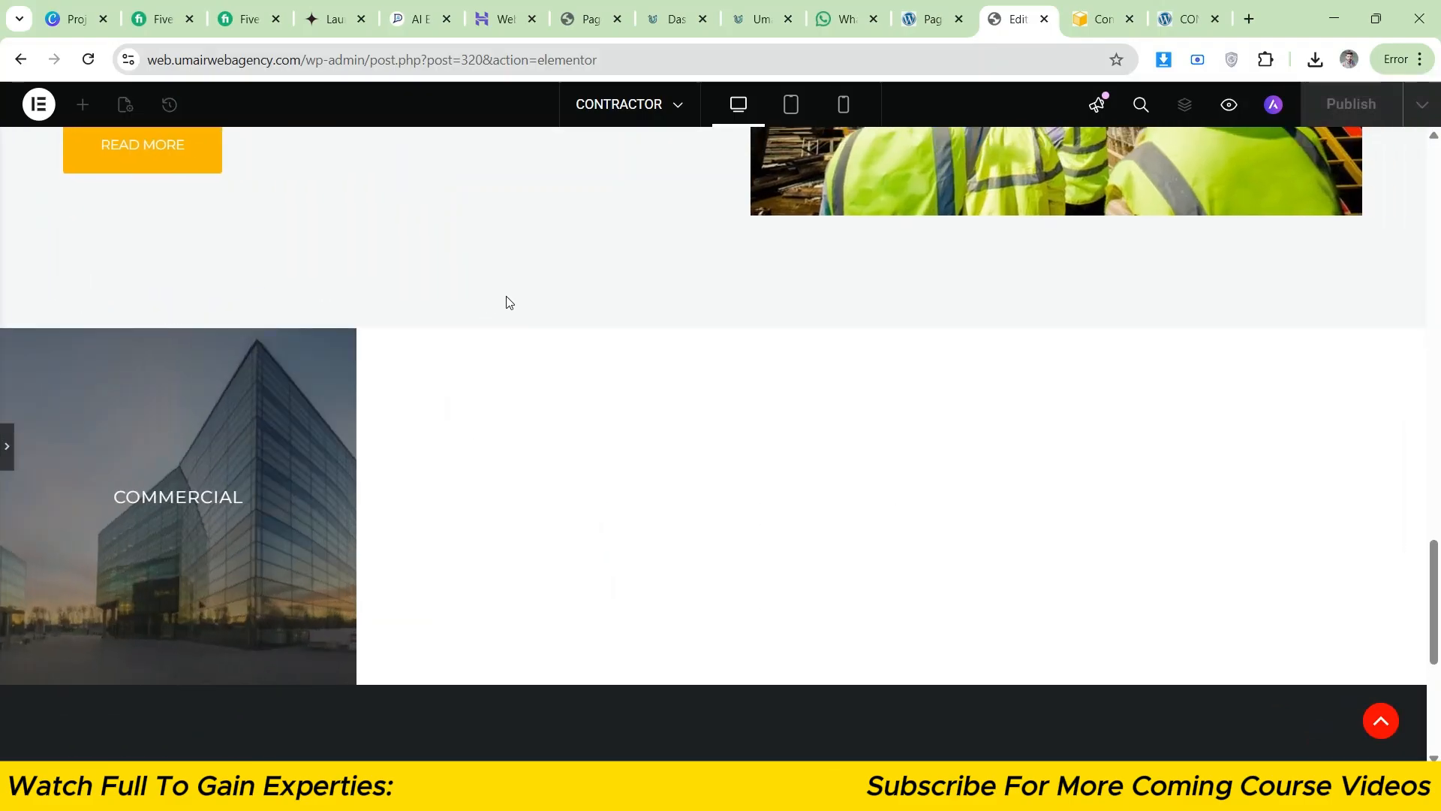
scroll(1437, 559, down, 1)
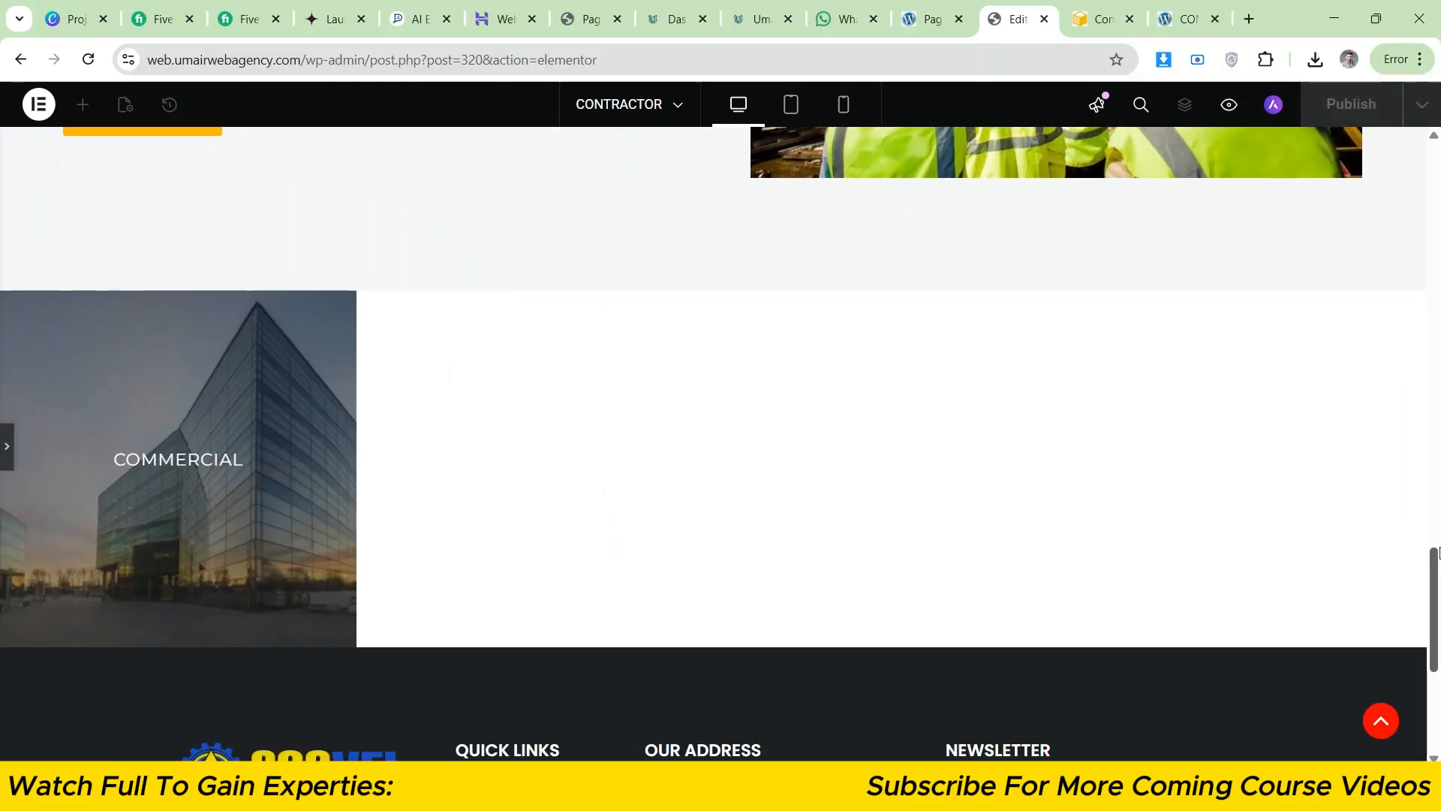
click(1090, 3)
click(1049, 2)
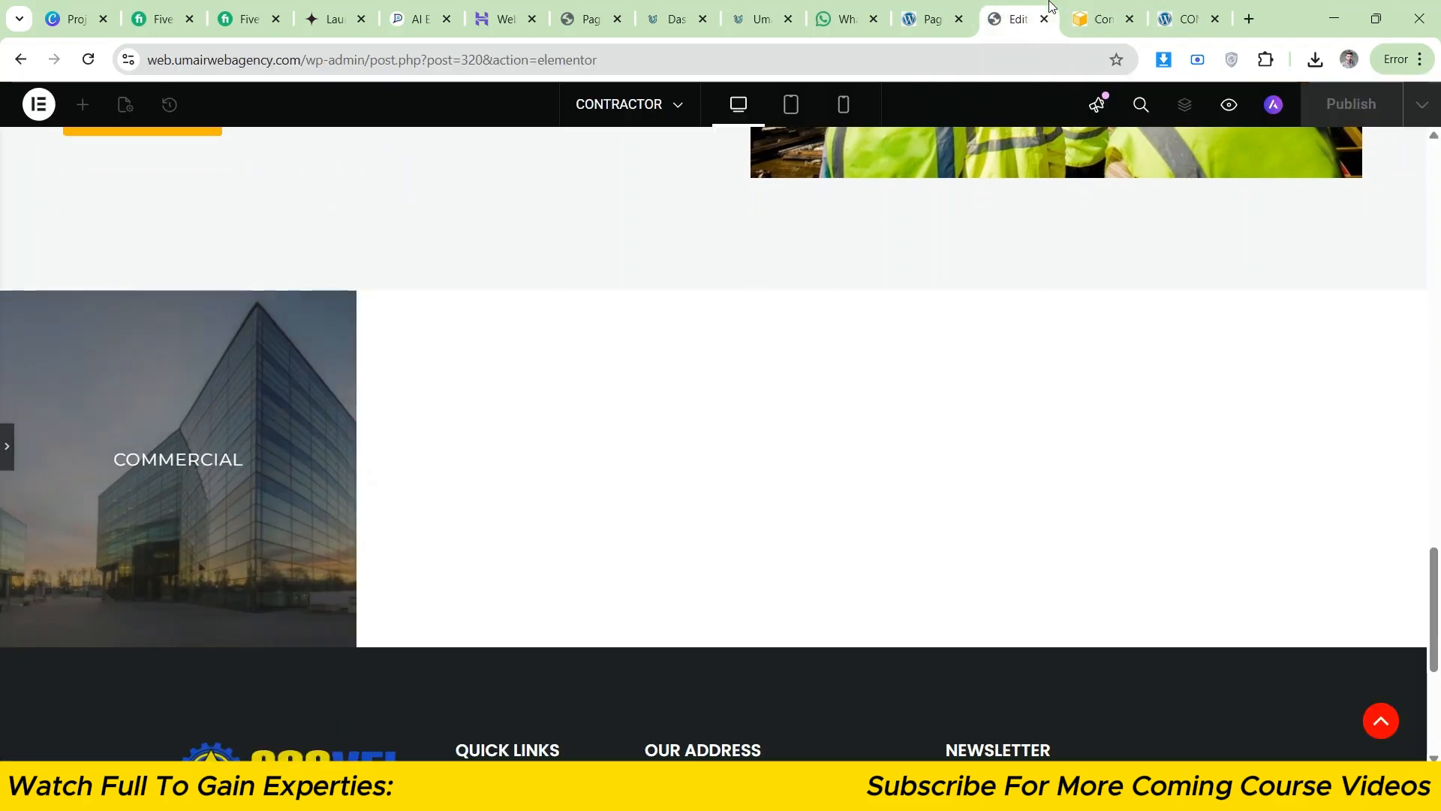
click(1104, 3)
click(1021, 9)
click(1090, 2)
click(925, 3)
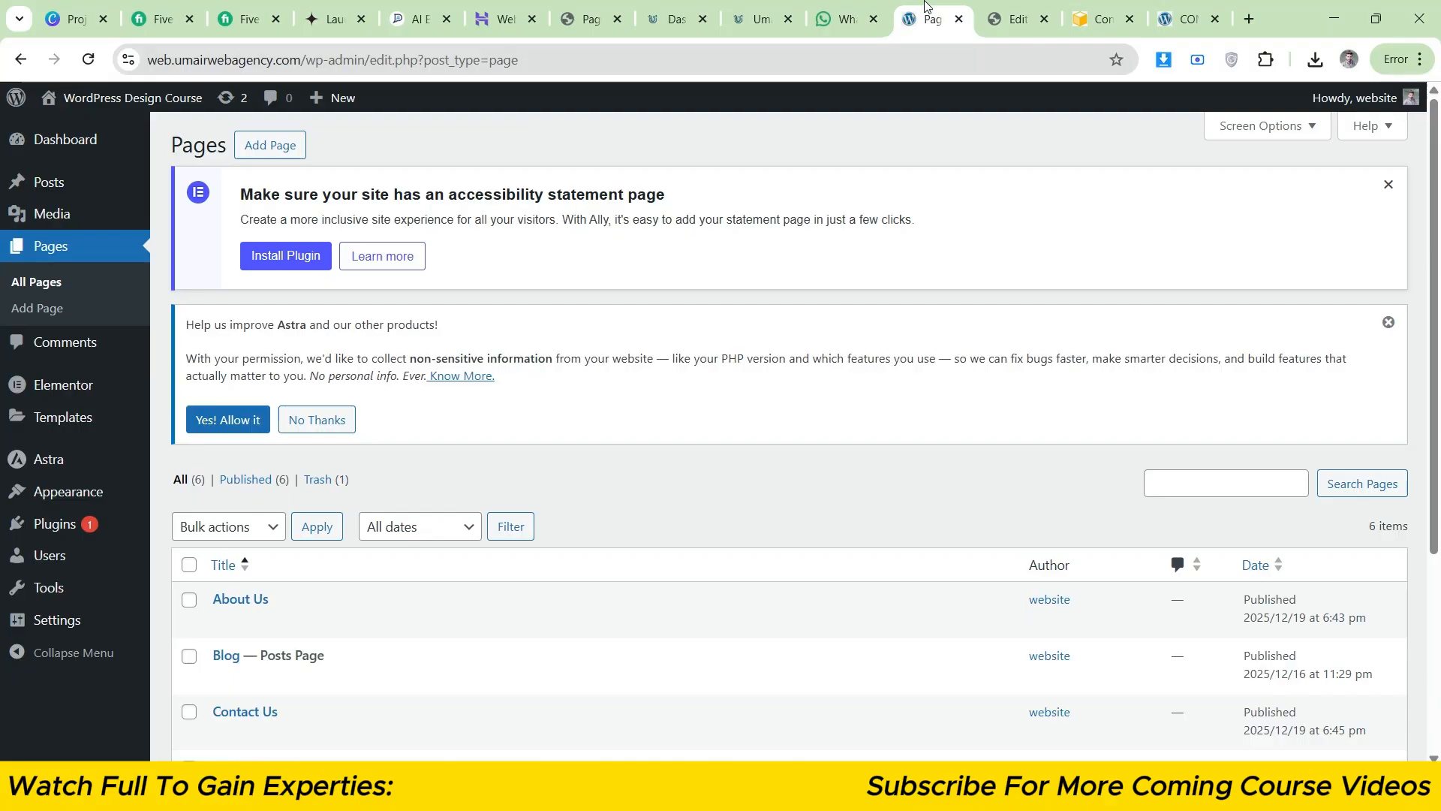
click(991, 4)
click(1081, 4)
click(1051, 4)
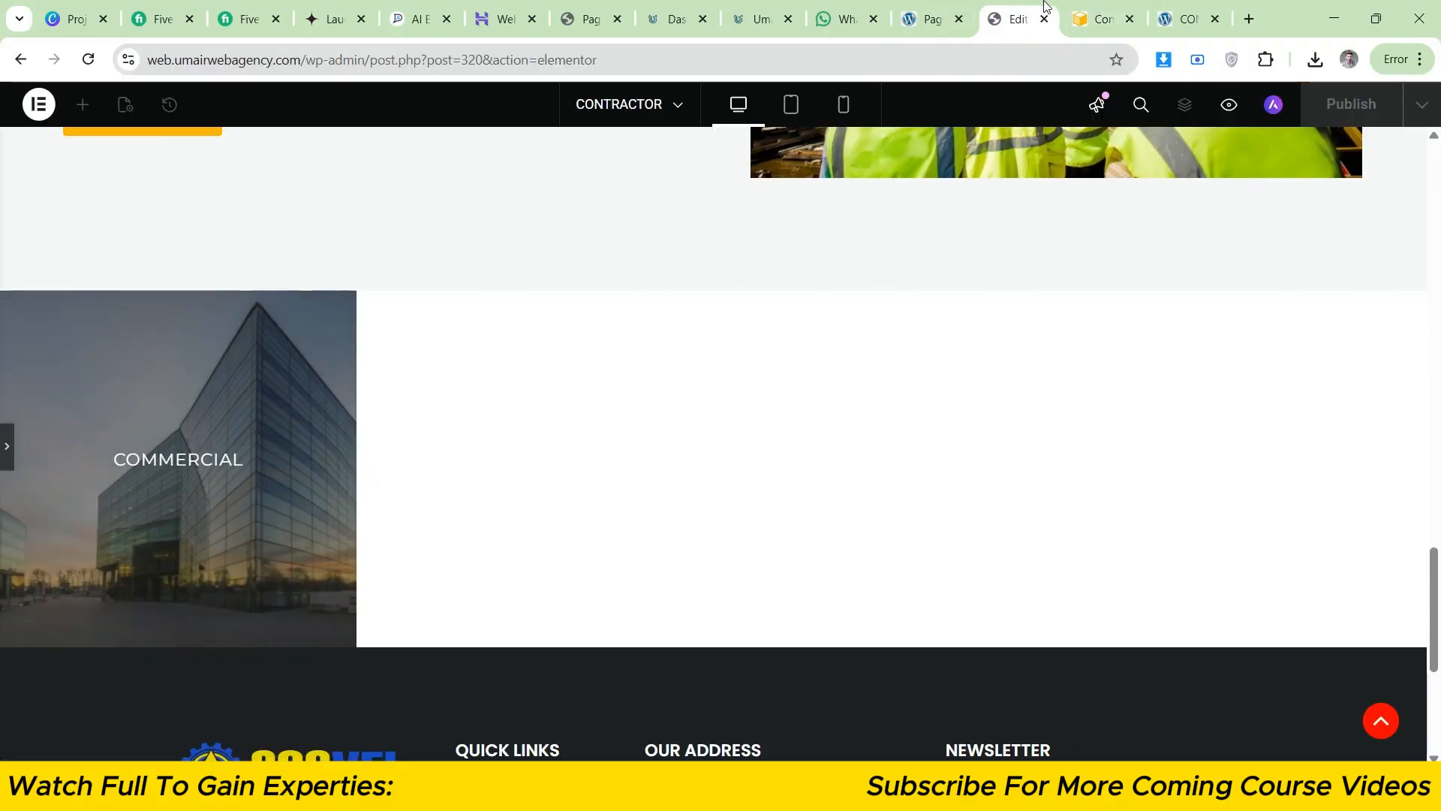
click(1082, 6)
click(1051, 4)
- Lower the Commercial flip box height to 370 px and compare it with the matching tile on the reference page
click(5, 439)
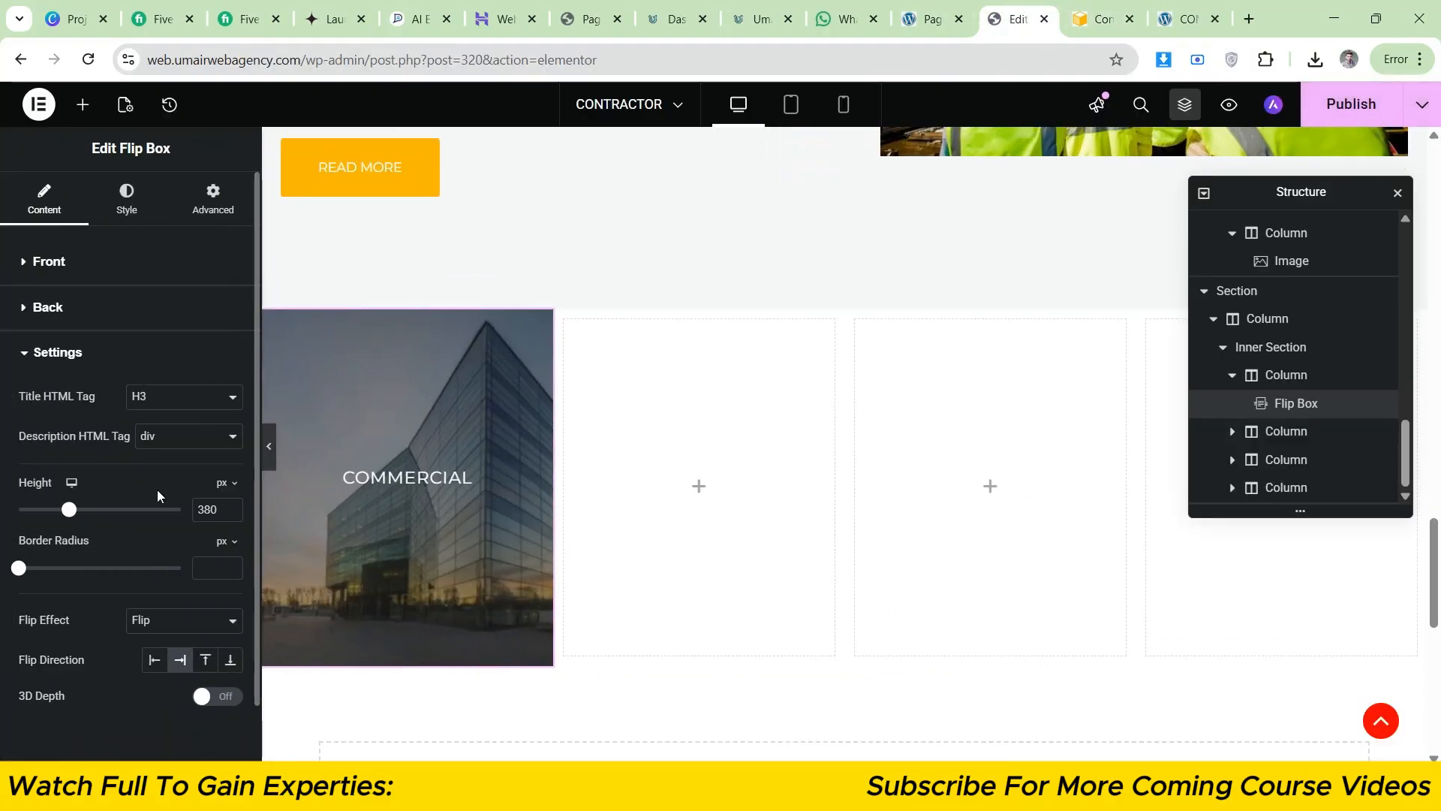
drag(230, 518, 230, 518)
click(230, 507)
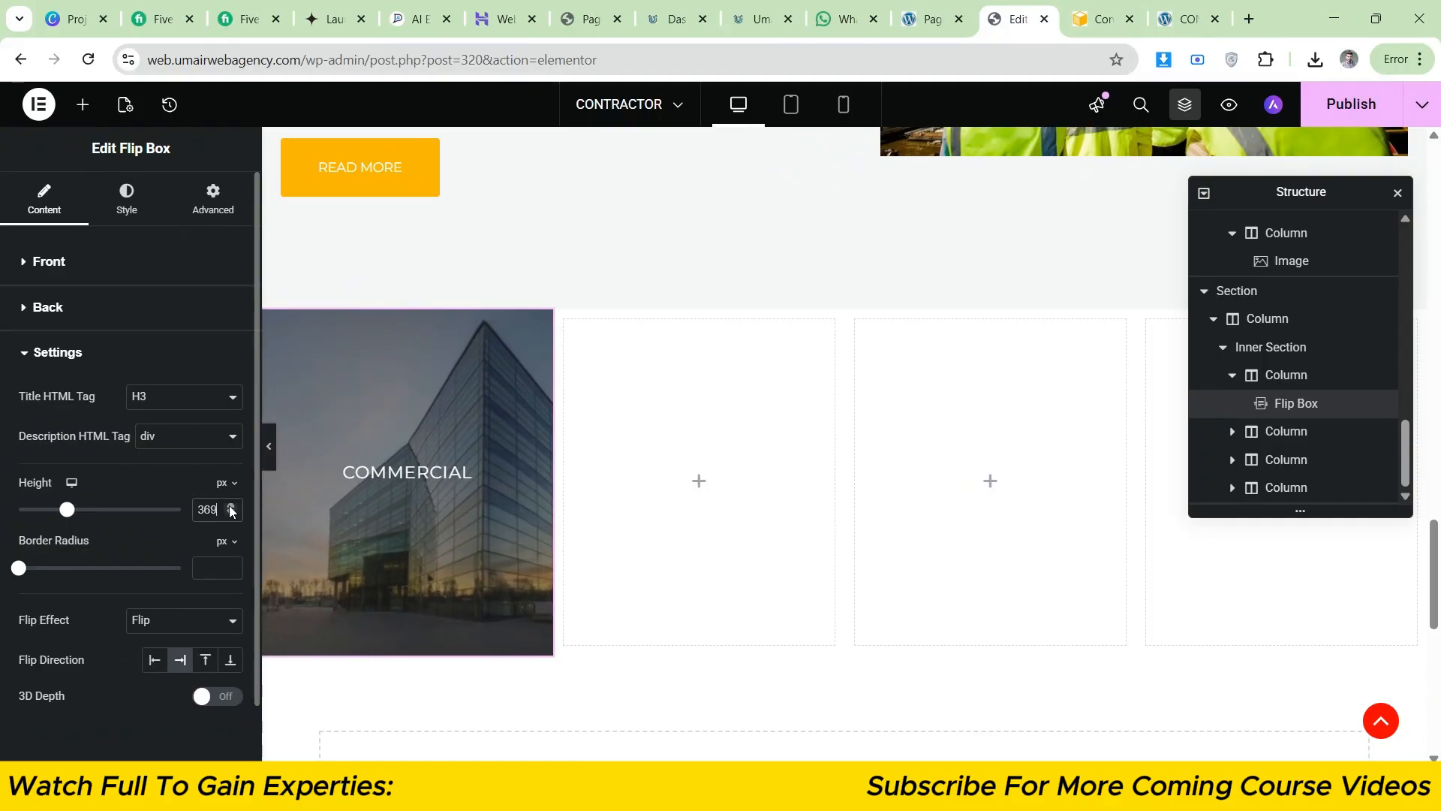
click(230, 506)
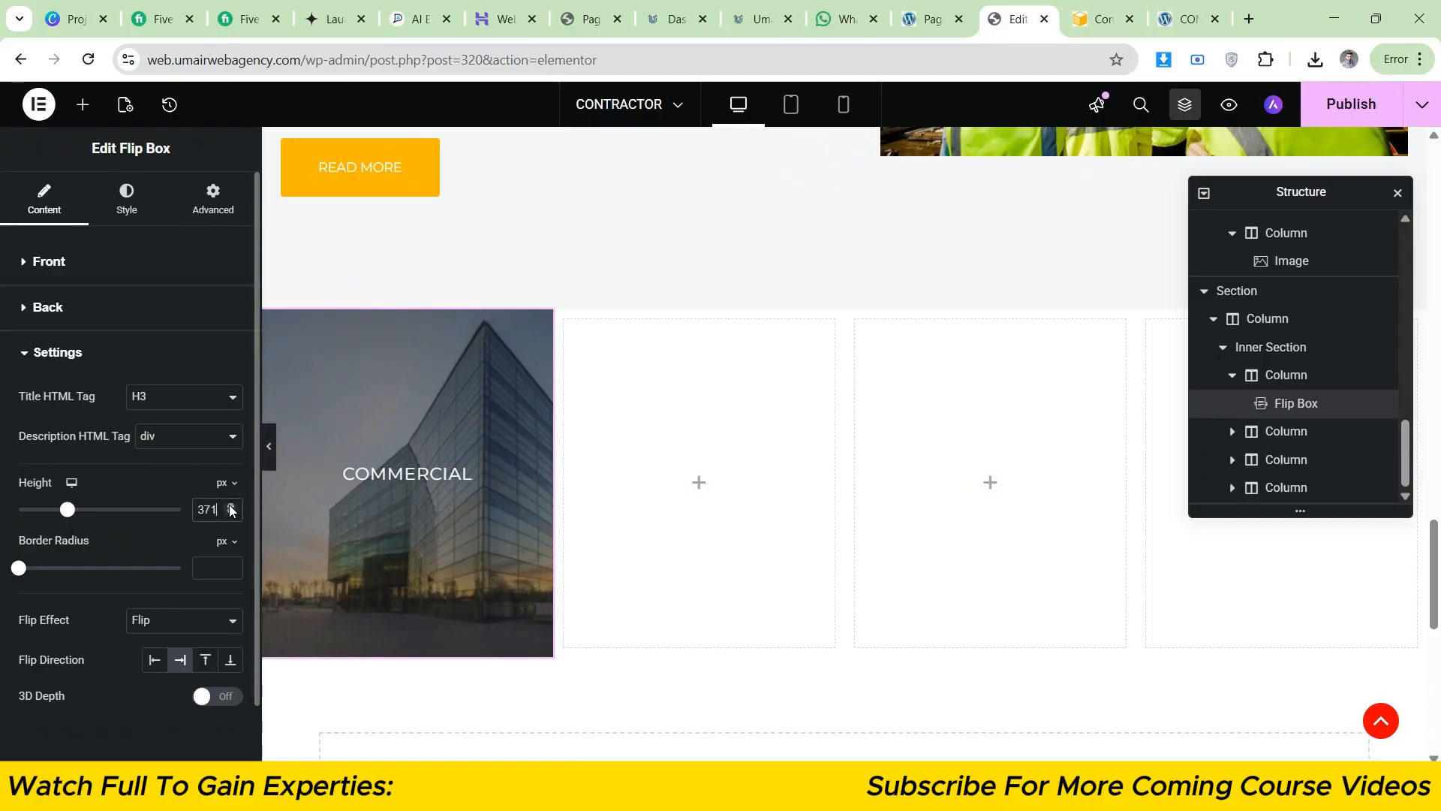
click(269, 446)
click(1100, 19)
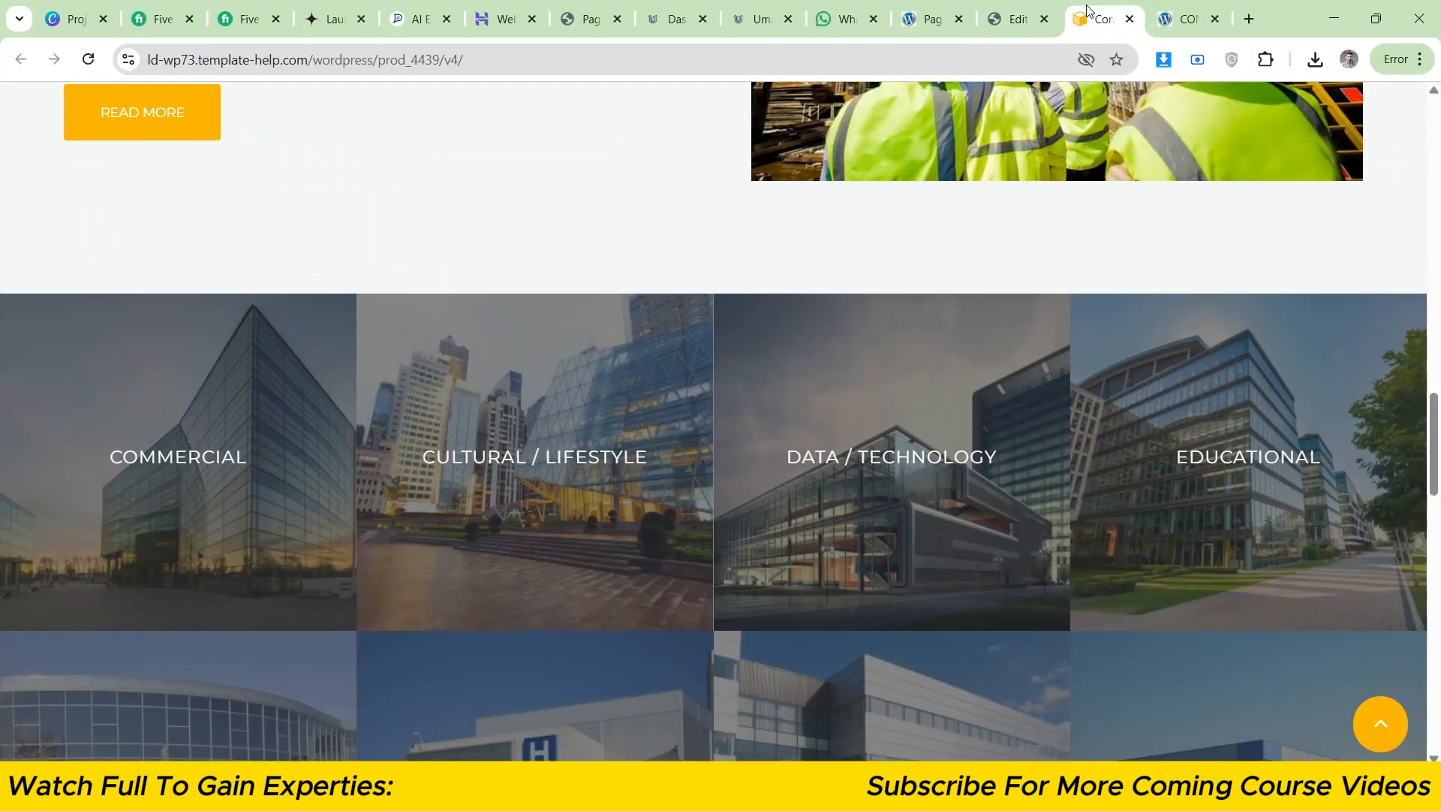
click(1015, 19)
- Reduce the height of the Commercial flip box to 360 px and preview it without the editing panel
click(3, 448)
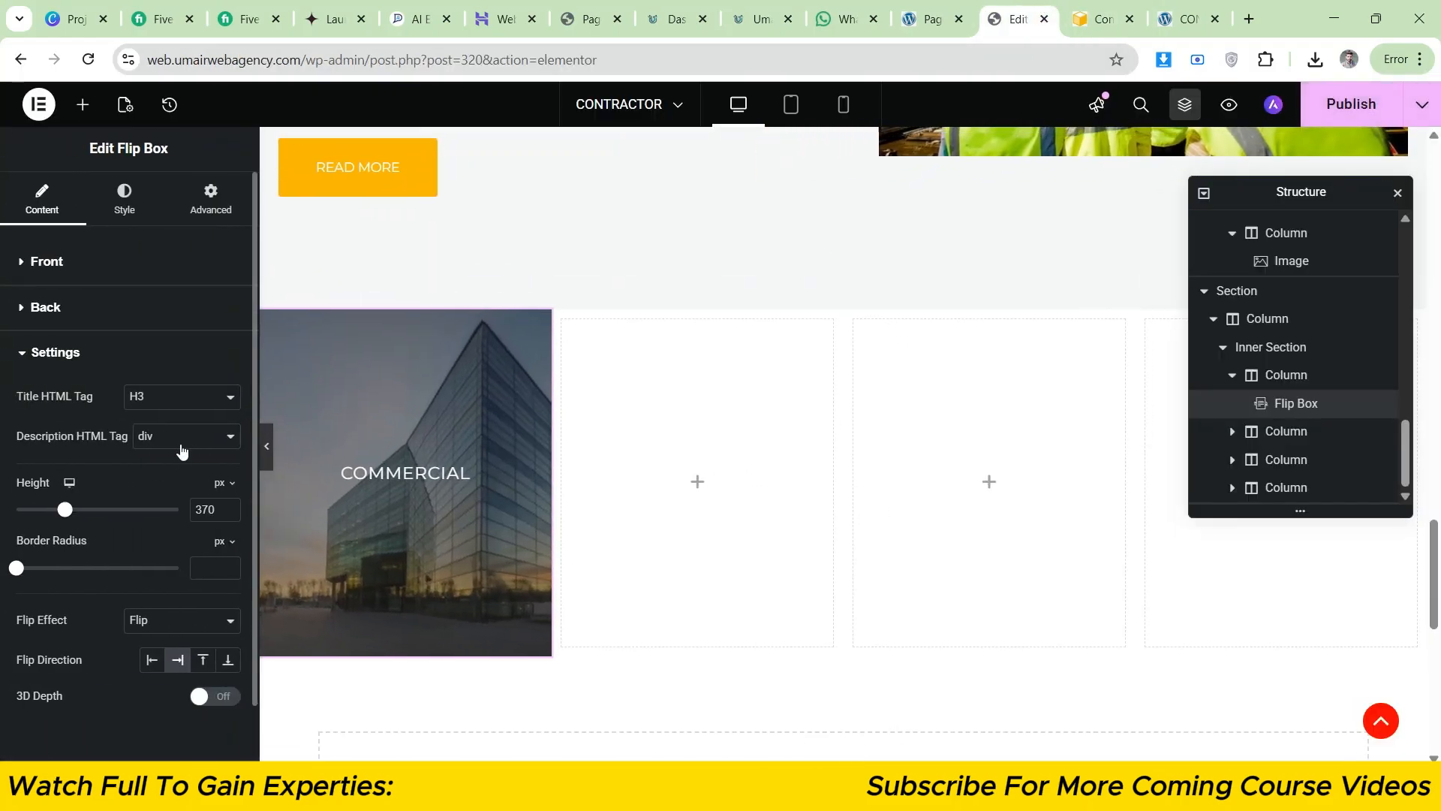
click(232, 514)
click(232, 514)
click(232, 515)
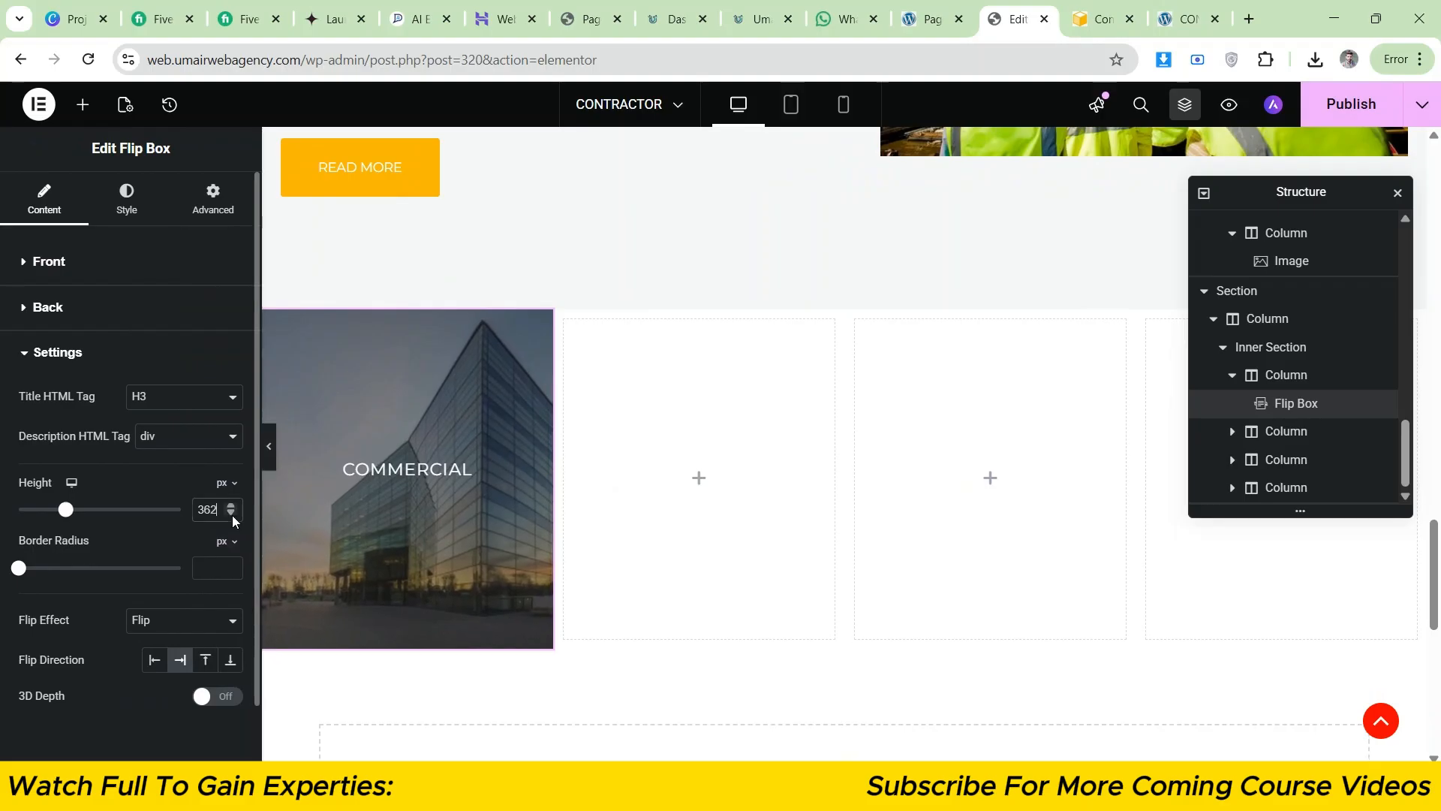
click(232, 515)
click(269, 458)
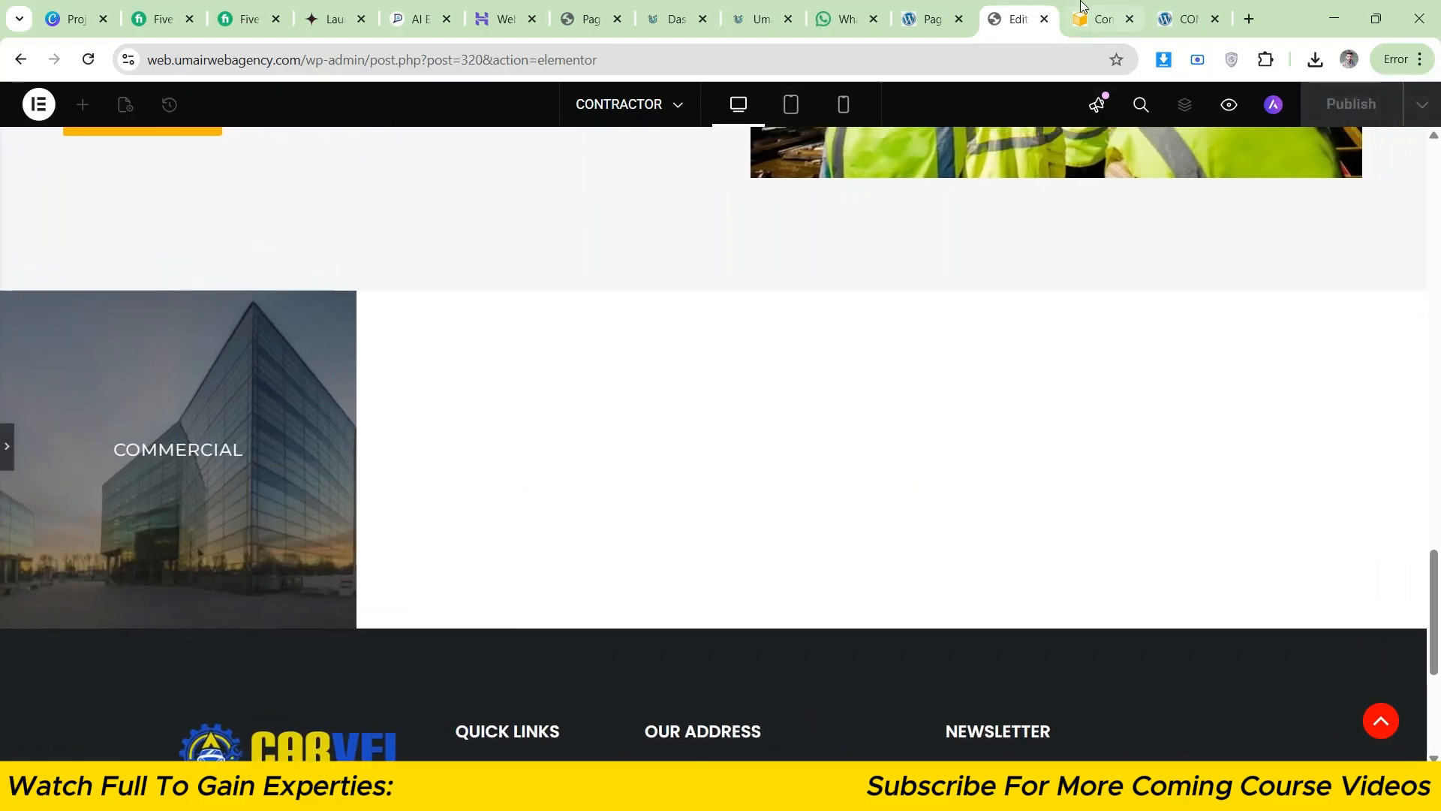
- Compare the previewed Commercial tile's bottom edge and title position with the matching tile on the reference page
click(1098, 12)
click(1059, 11)
click(1099, 9)
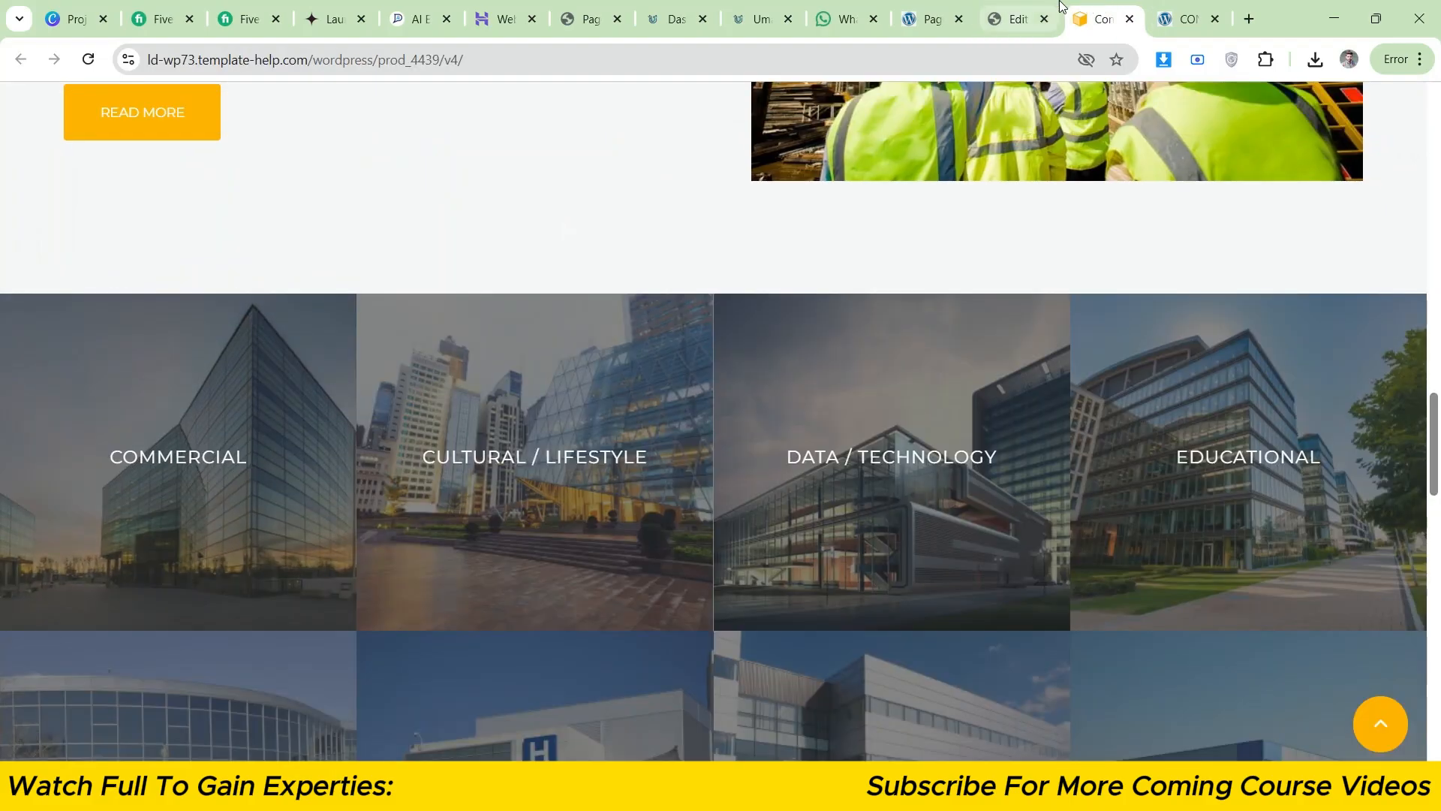
click(1057, 9)
click(1102, 12)
click(1054, 7)
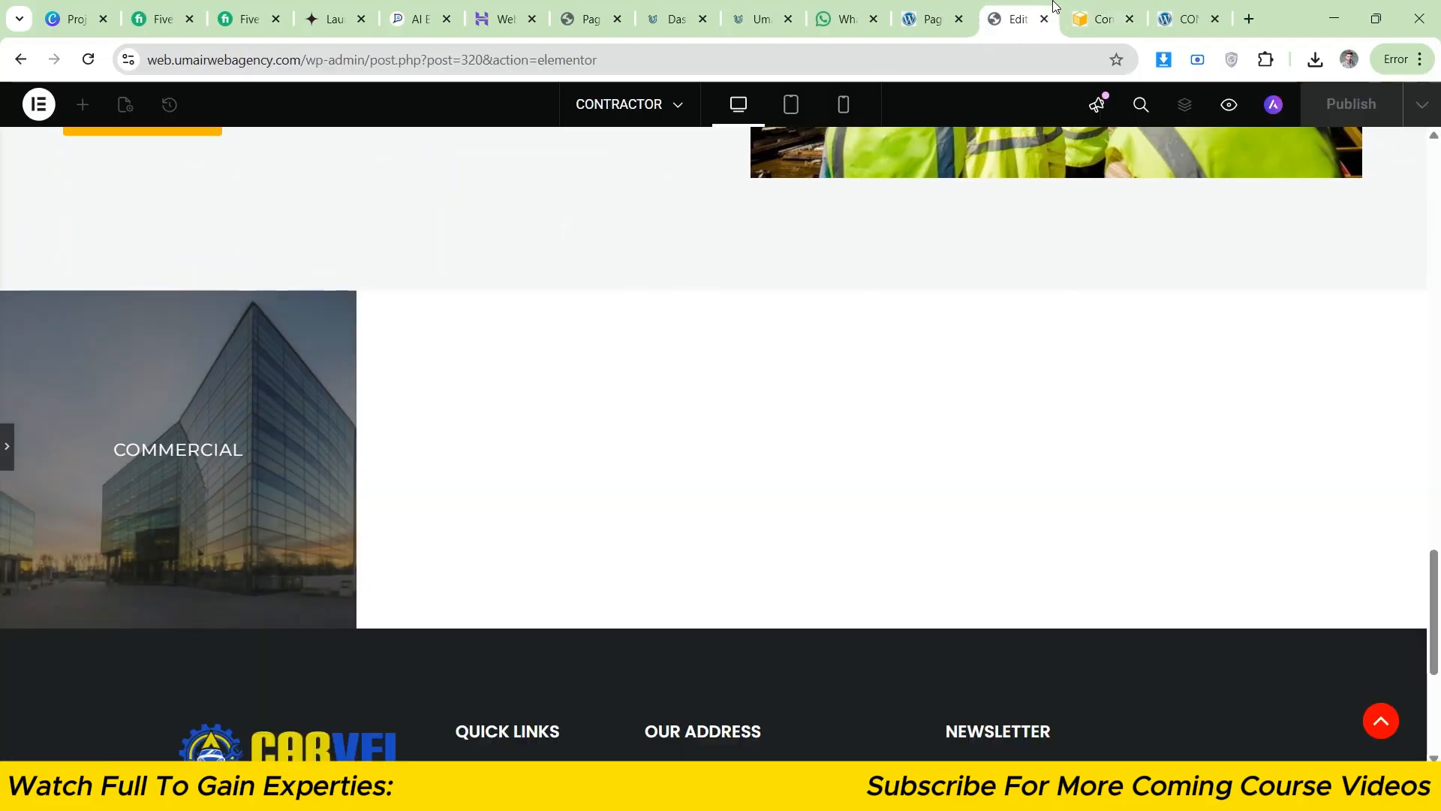
click(1099, 11)
click(1054, 9)
- Reduce the height of the Commercial flip box to 355 px and preview the full-width tile again
click(6, 448)
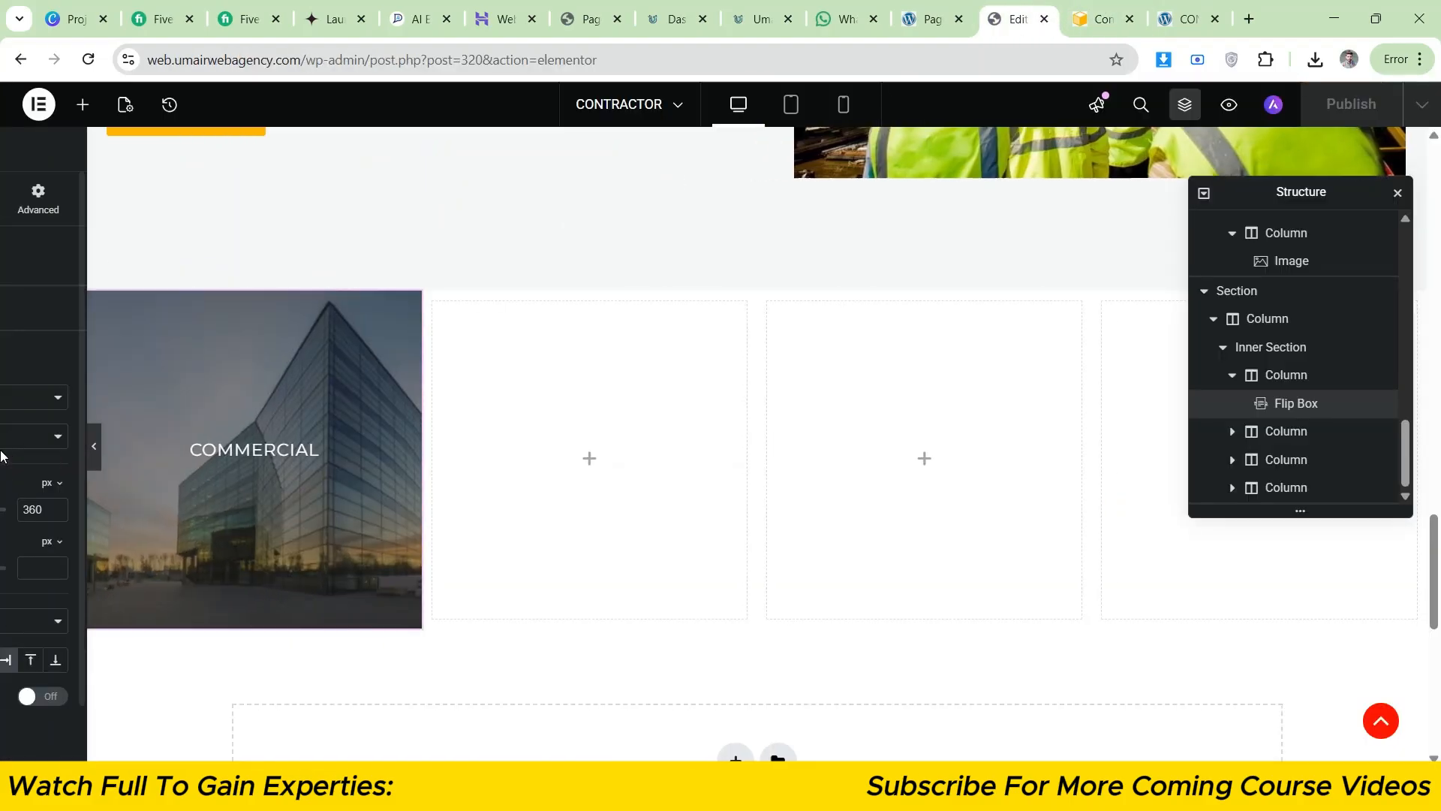
click(231, 515)
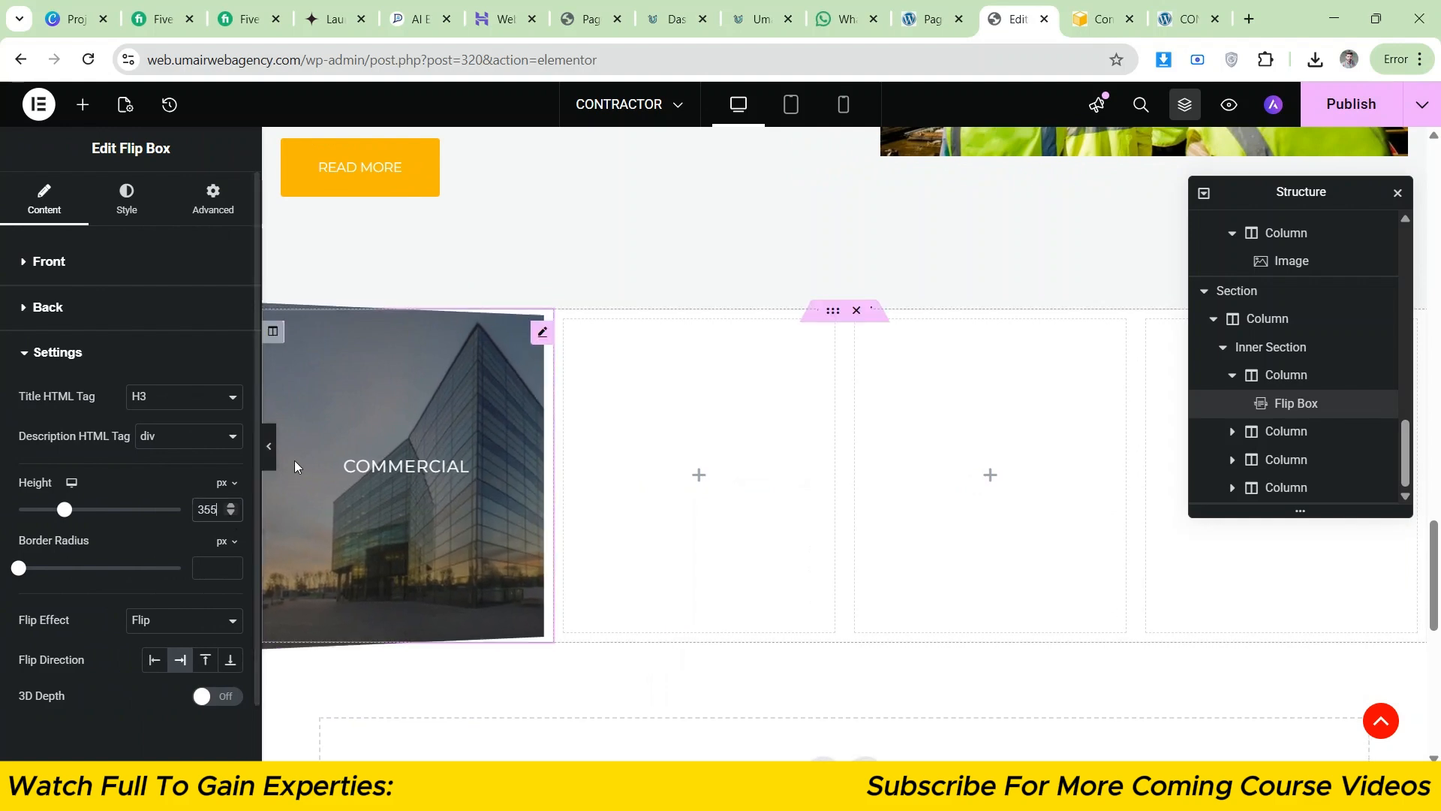
click(269, 446)
- Line up the preview with the reference page and compare the Commercial tile's top edge, bottom edge and title position
click(1099, 9)
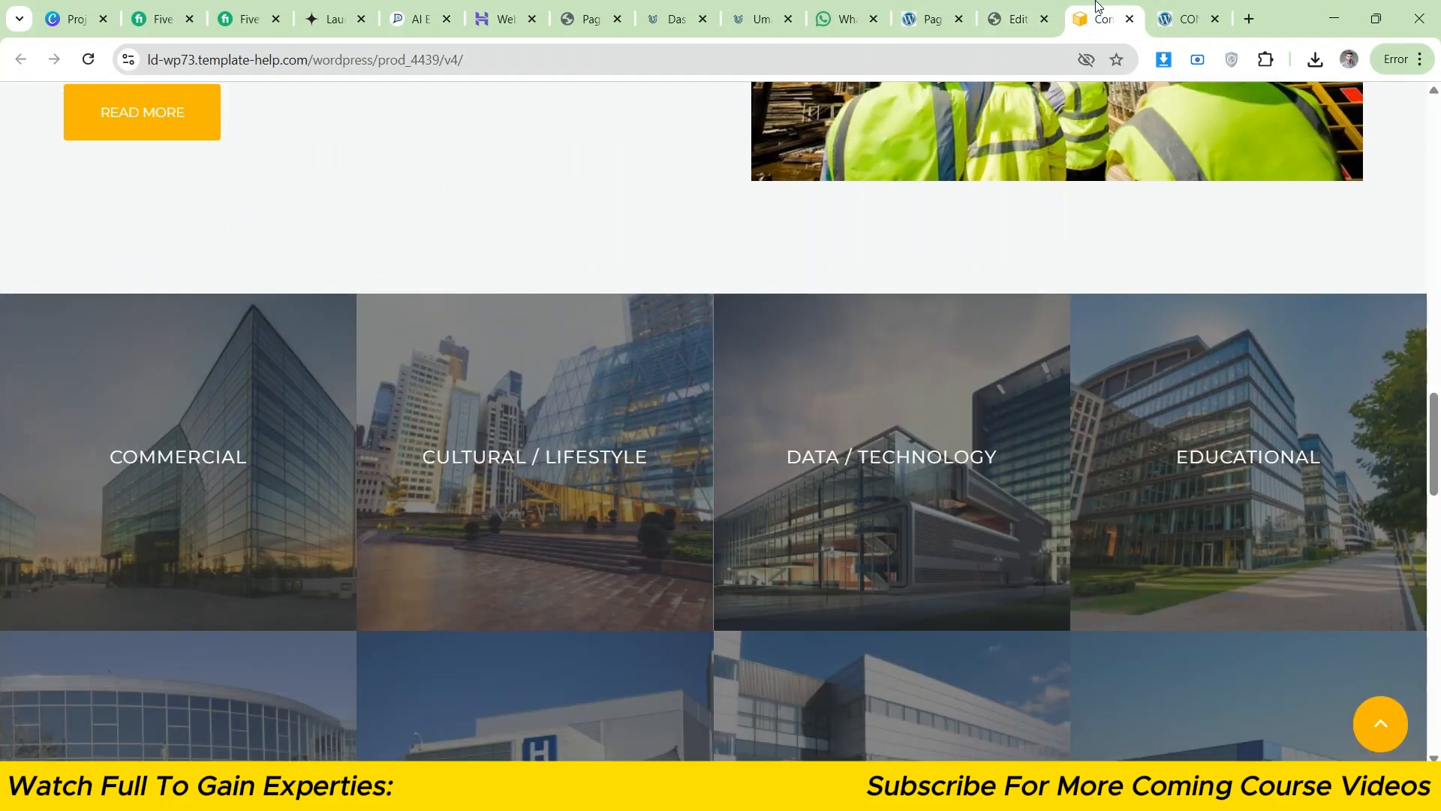
click(1036, 6)
click(1098, 4)
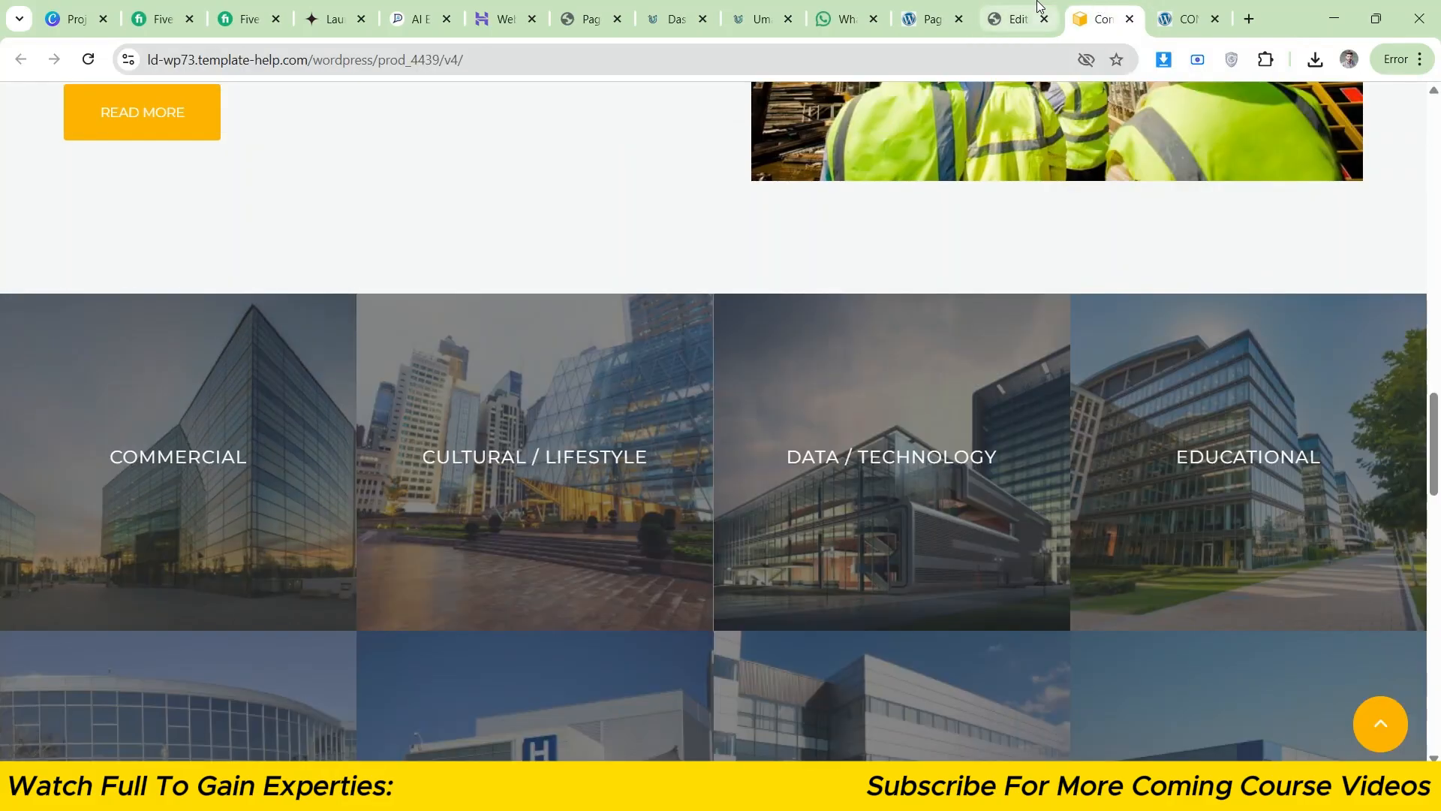
click(1057, 4)
click(1083, 5)
click(1003, 5)
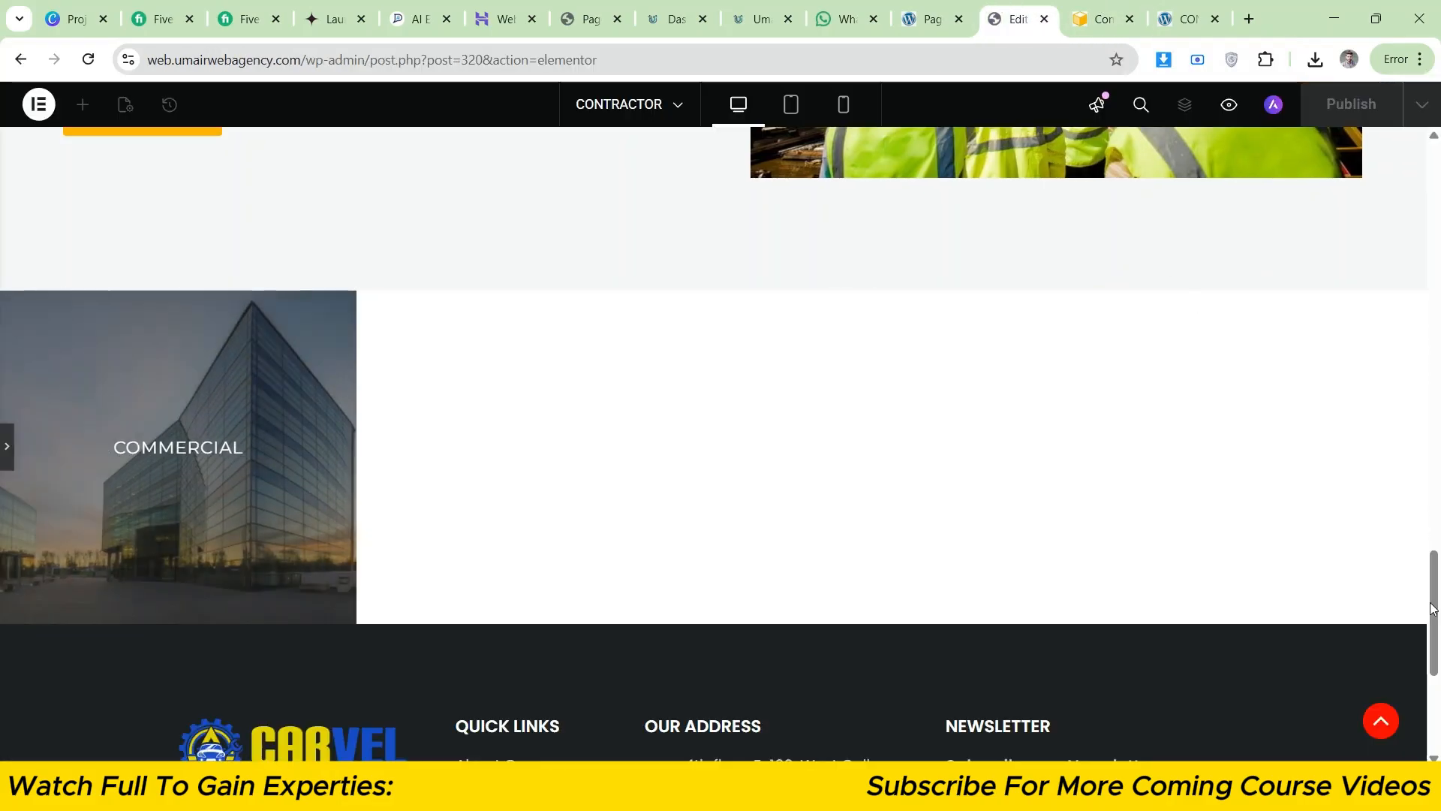
drag(1440, 606, 1439, 604)
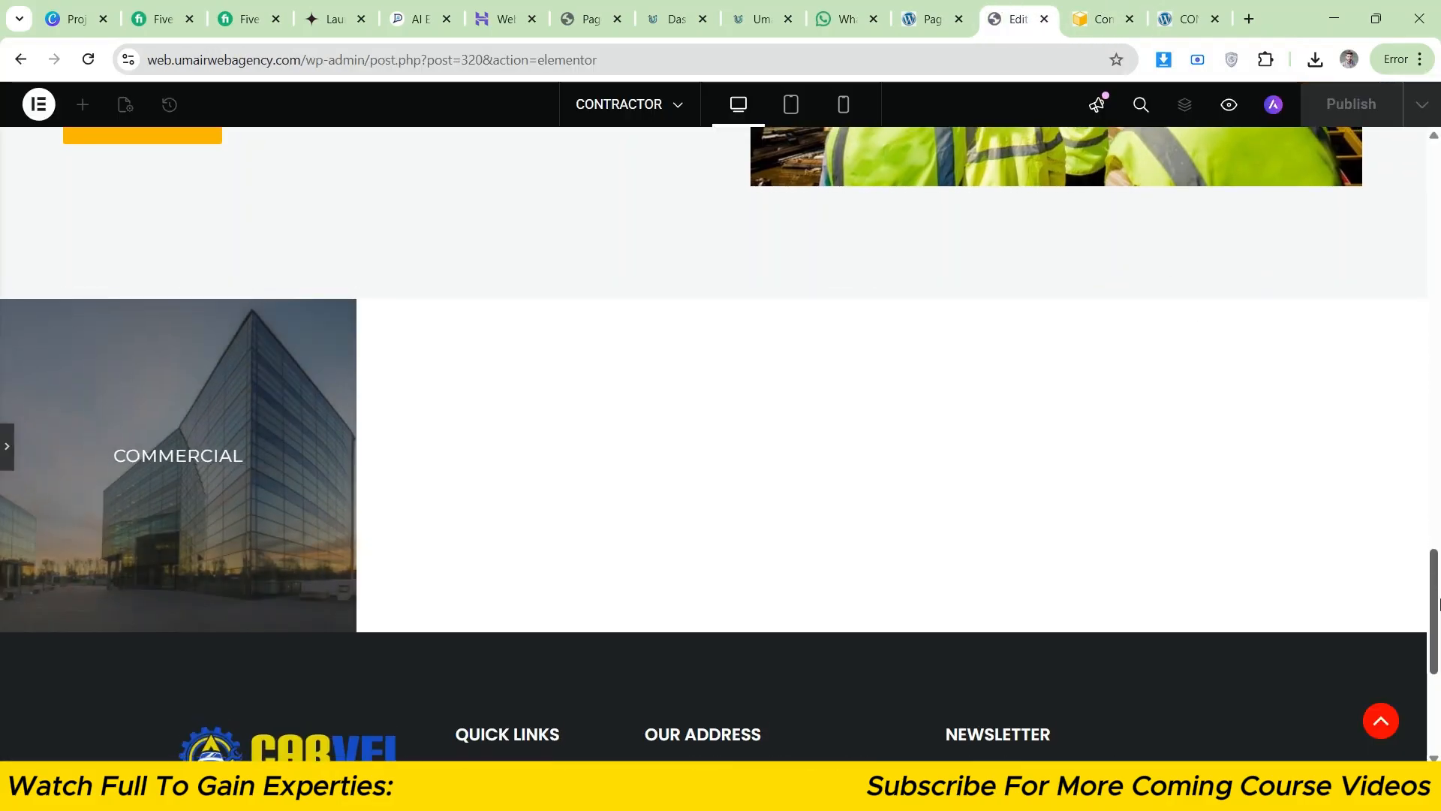
click(1107, 6)
click(1028, 6)
click(1107, 5)
click(1032, 4)
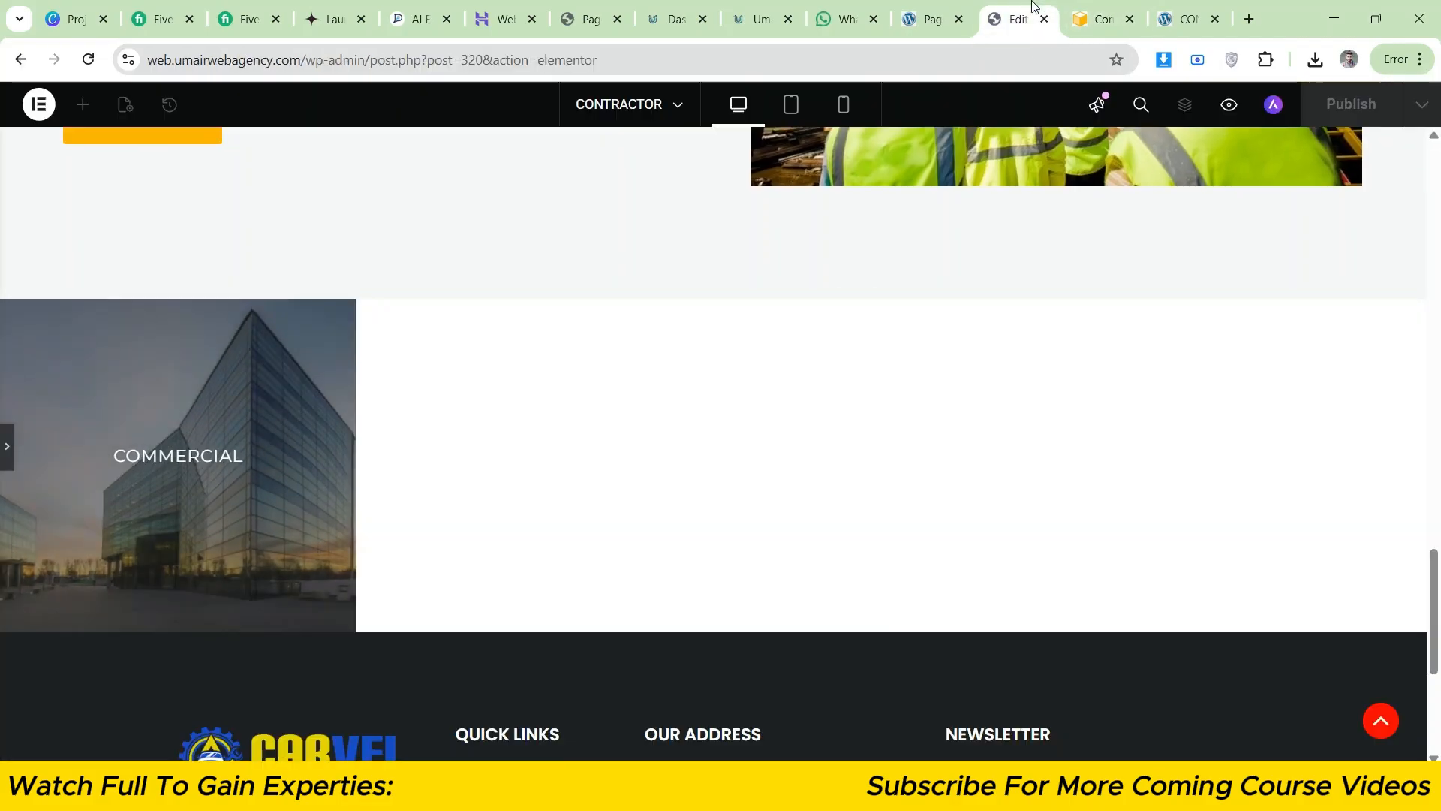
click(1067, 5)
click(1021, 8)
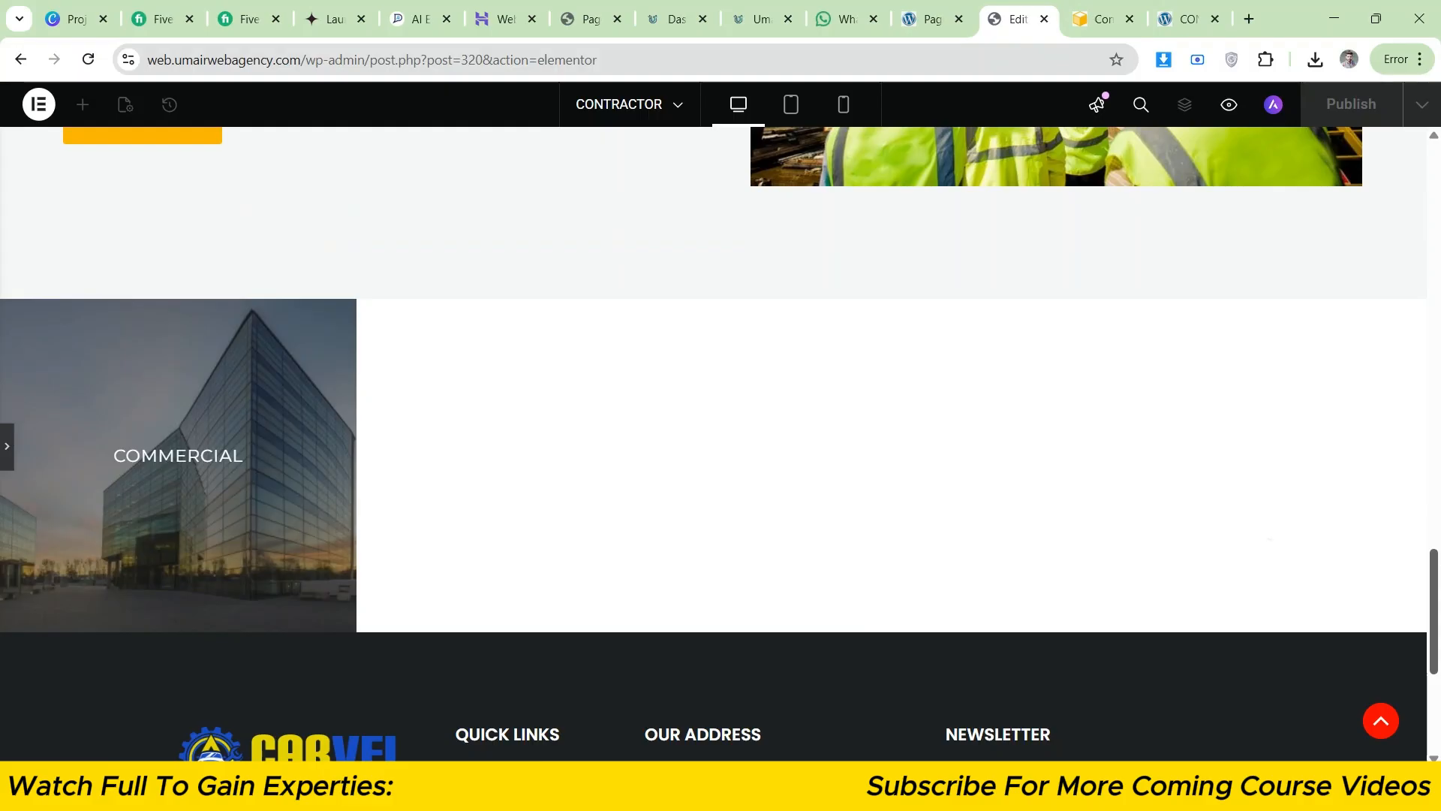
scroll(1276, 552, down, 1)
scroll(1276, 552, up, 1)
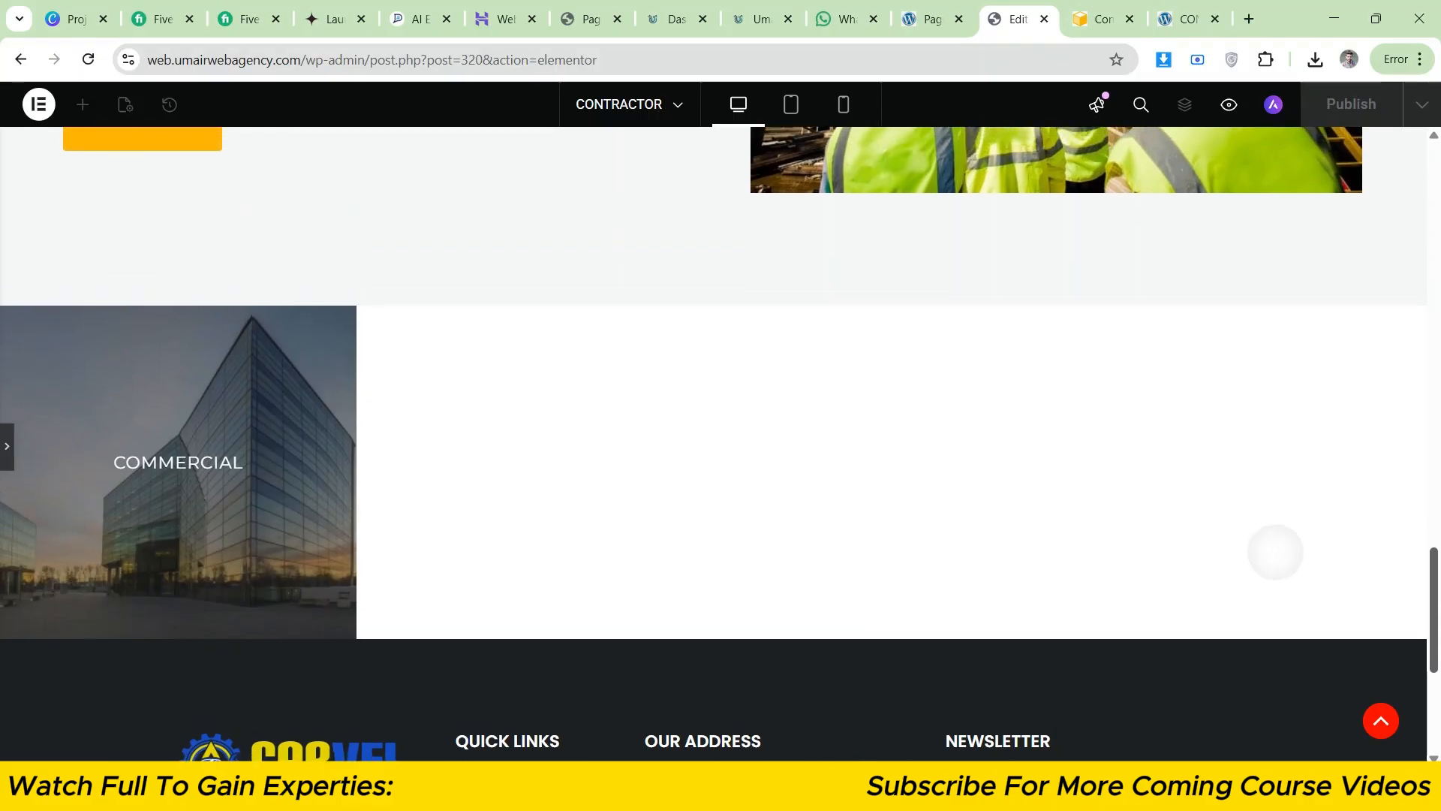
click(1104, 6)
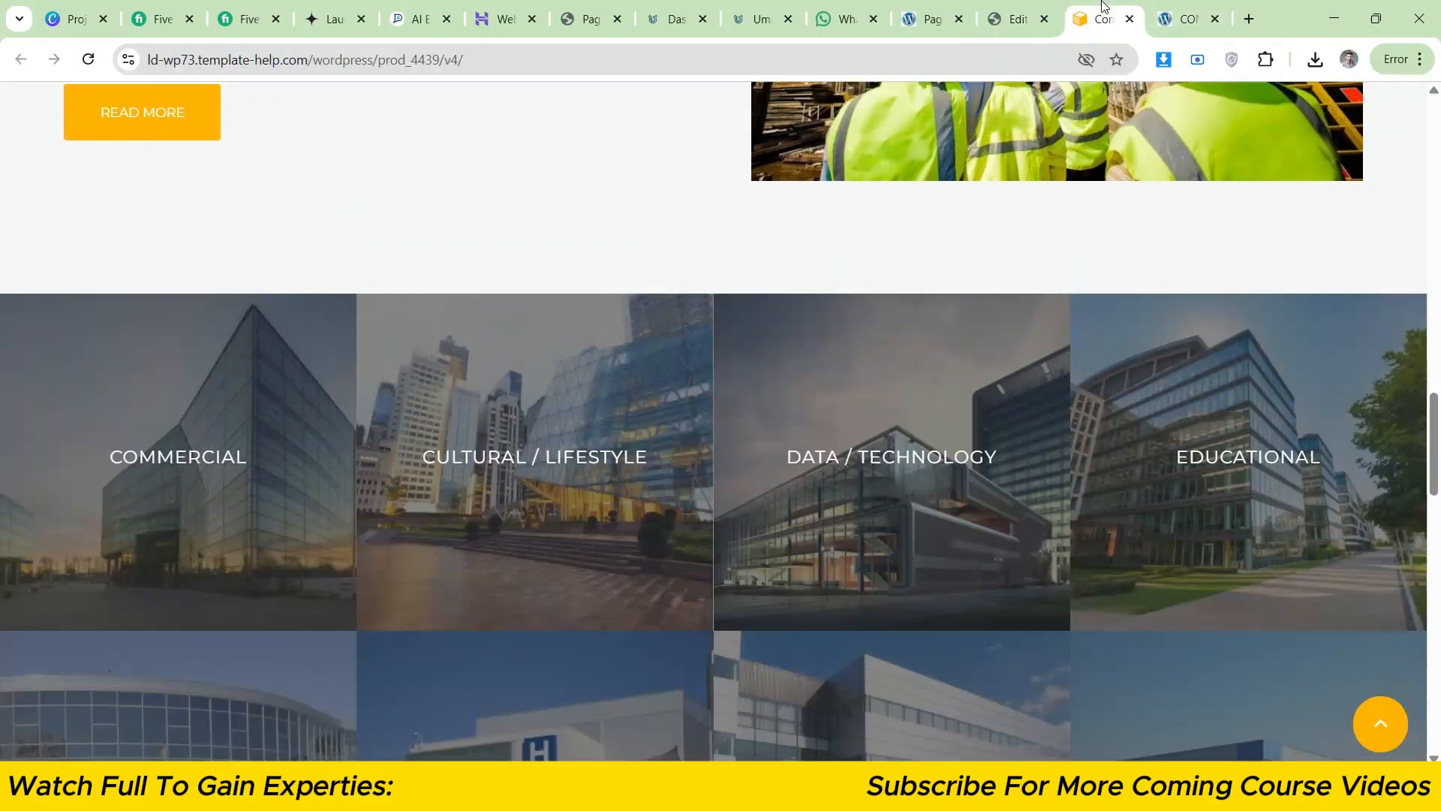
click(1049, 6)
scroll(1306, 561, down, 1)
scroll(1309, 560, up, 1)
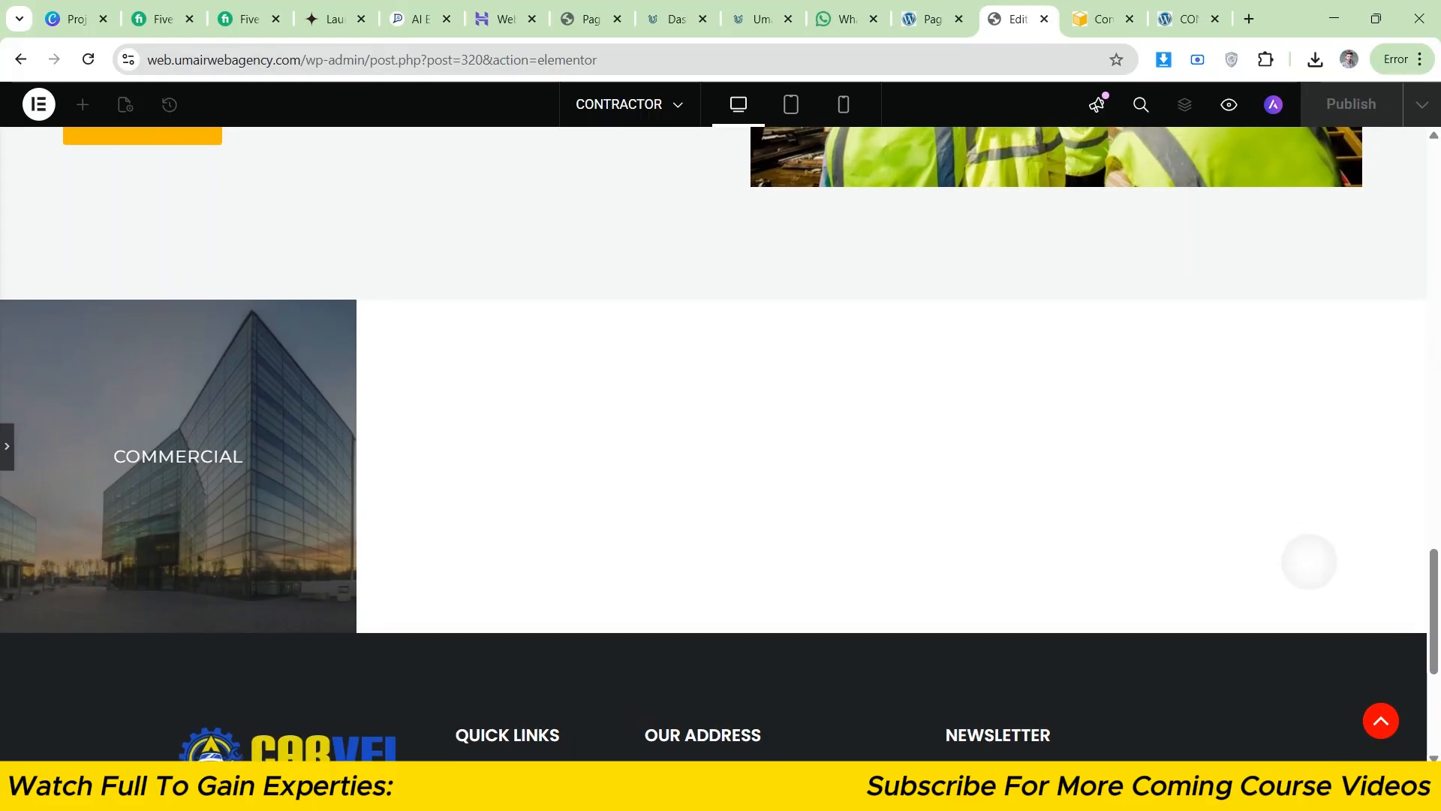
click(1096, 9)
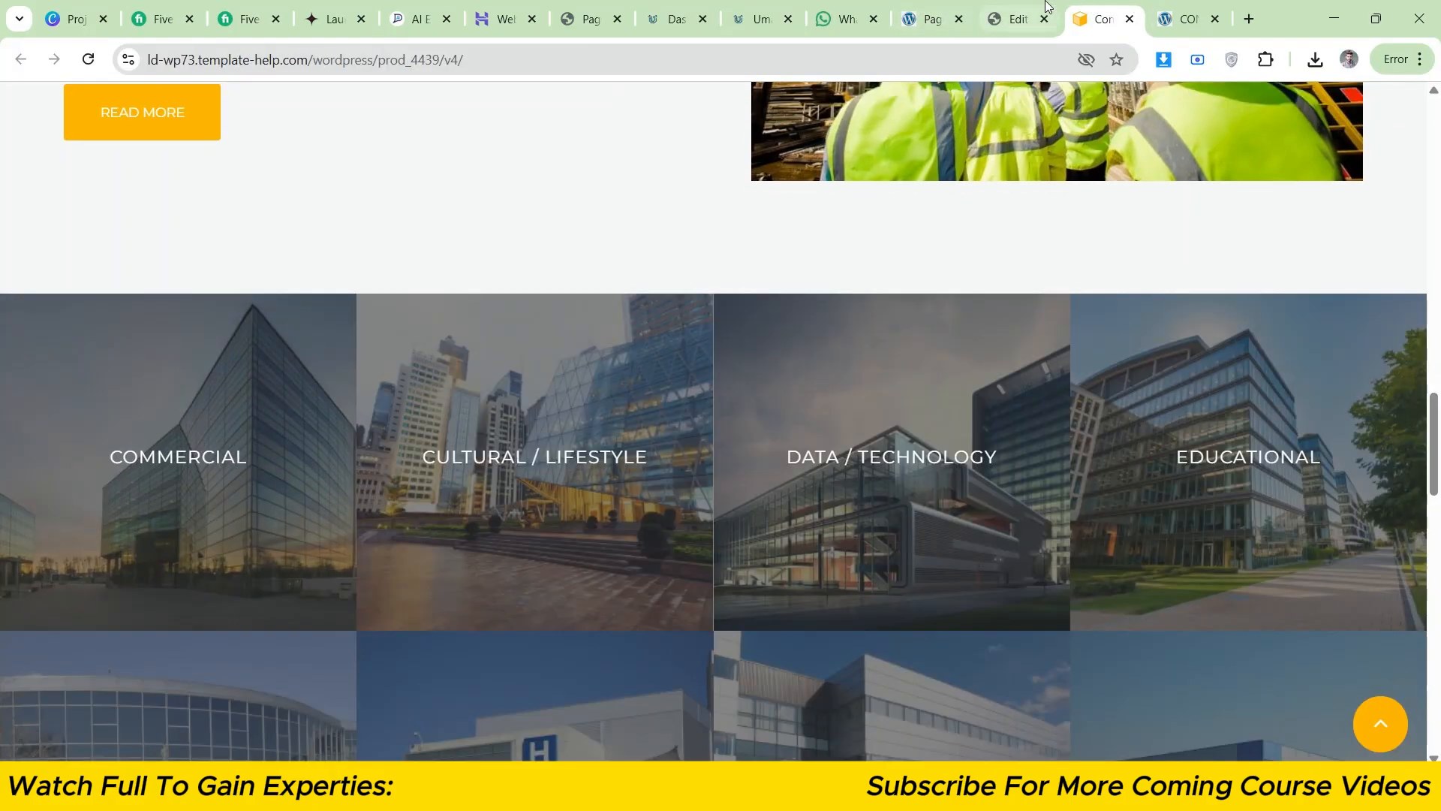
click(1039, 6)
scroll(1318, 604, down, 1)
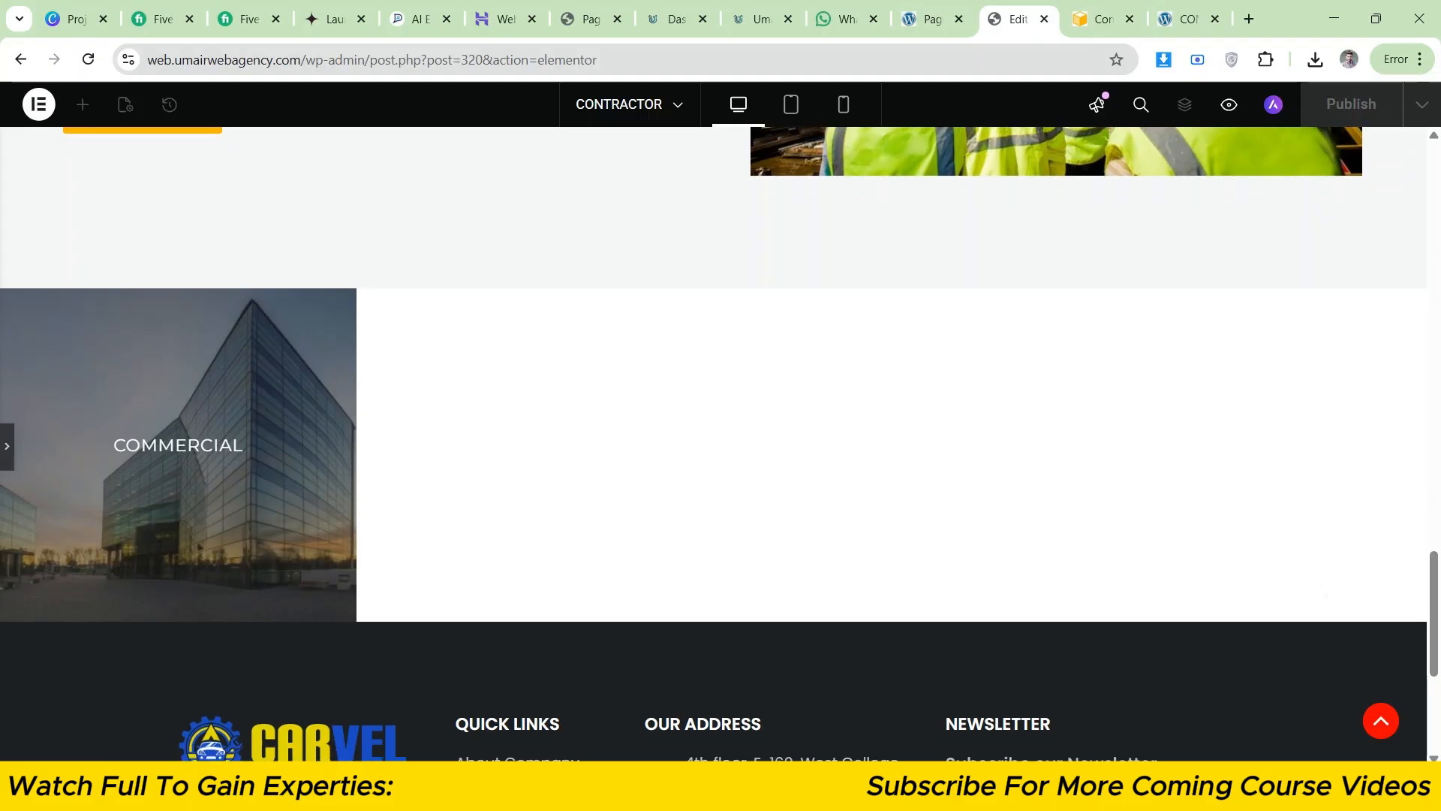
click(1113, 8)
click(1043, 9)
click(1114, 6)
click(1010, 9)
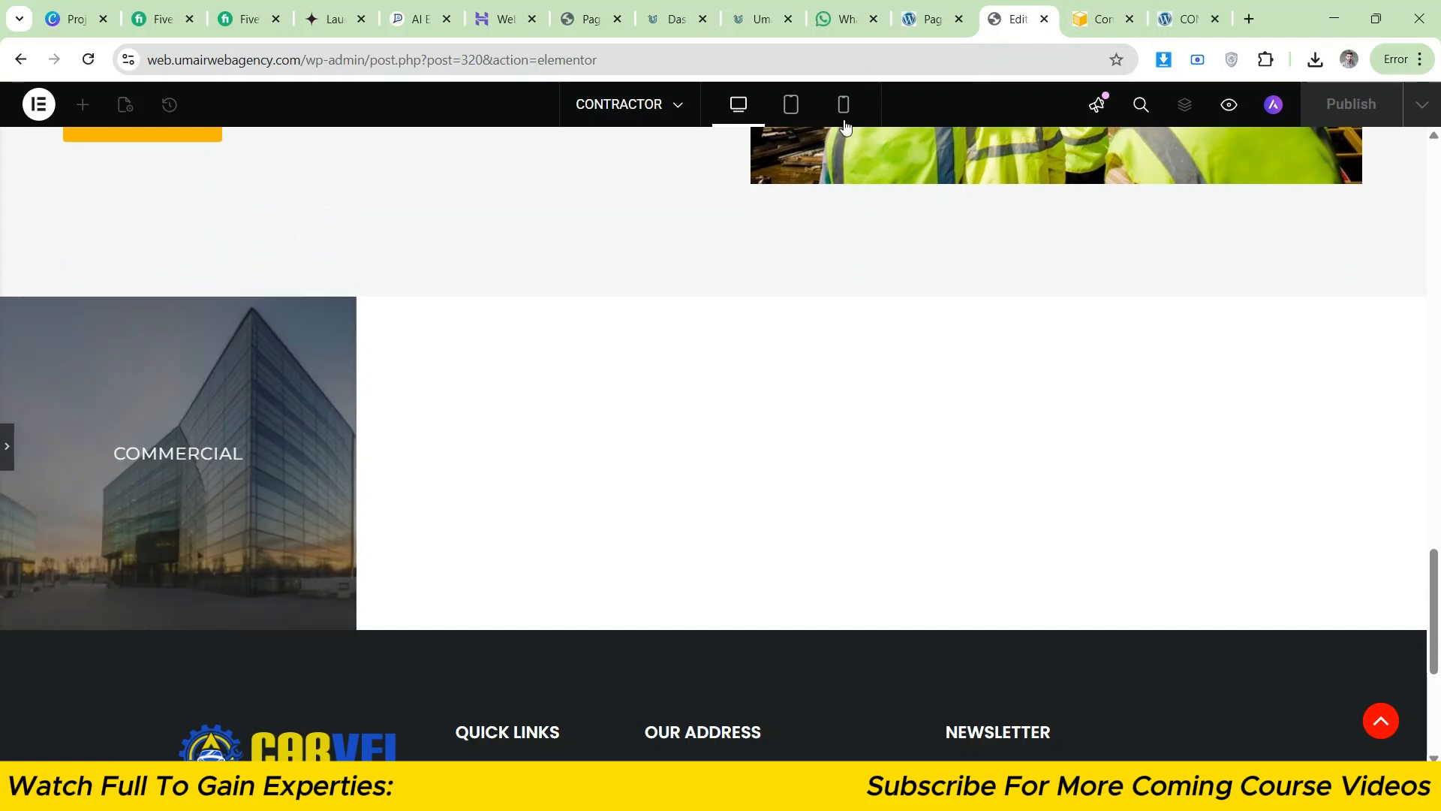
click(1105, 6)
click(1048, 6)
click(1086, 6)
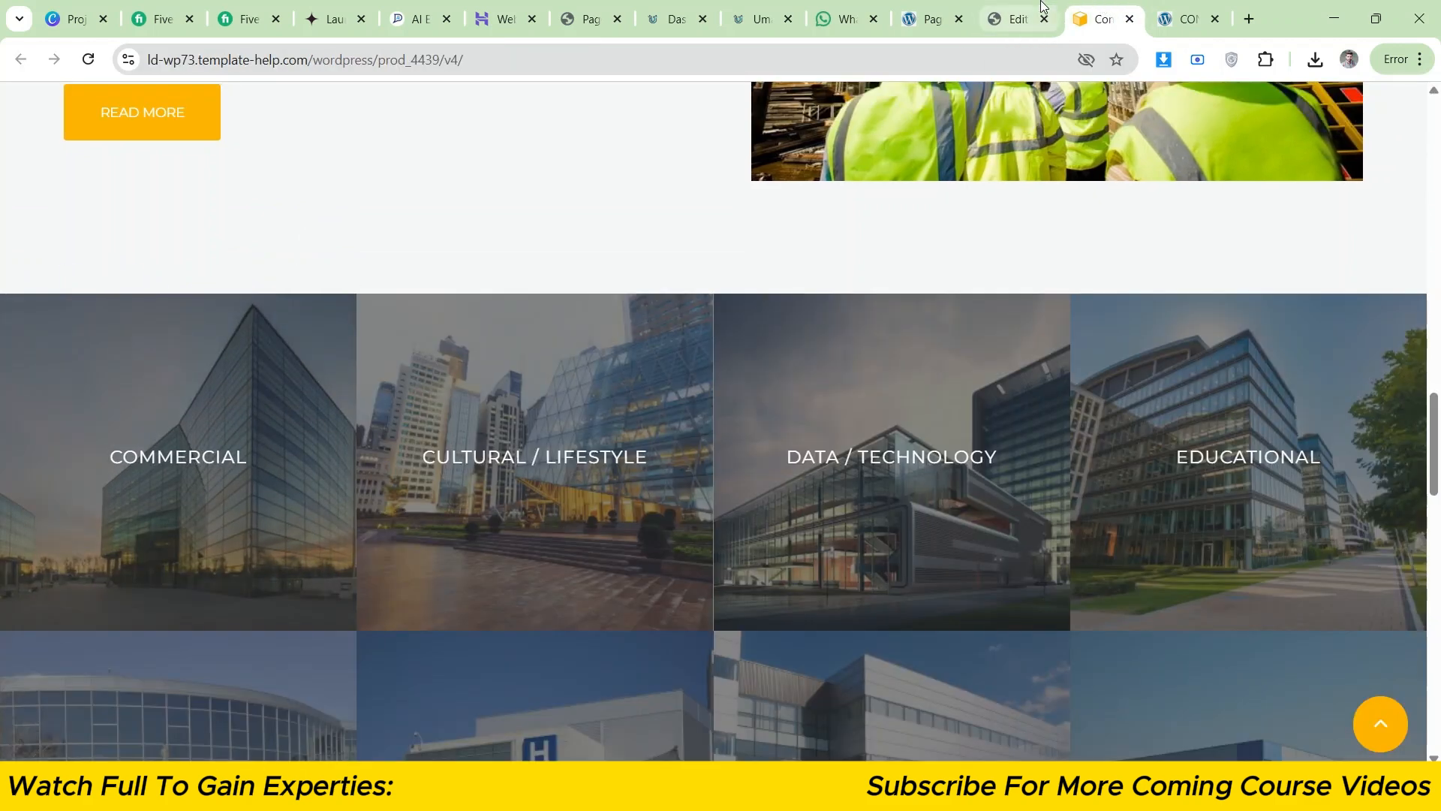
click(1040, 6)
click(1095, 4)
click(1042, 6)
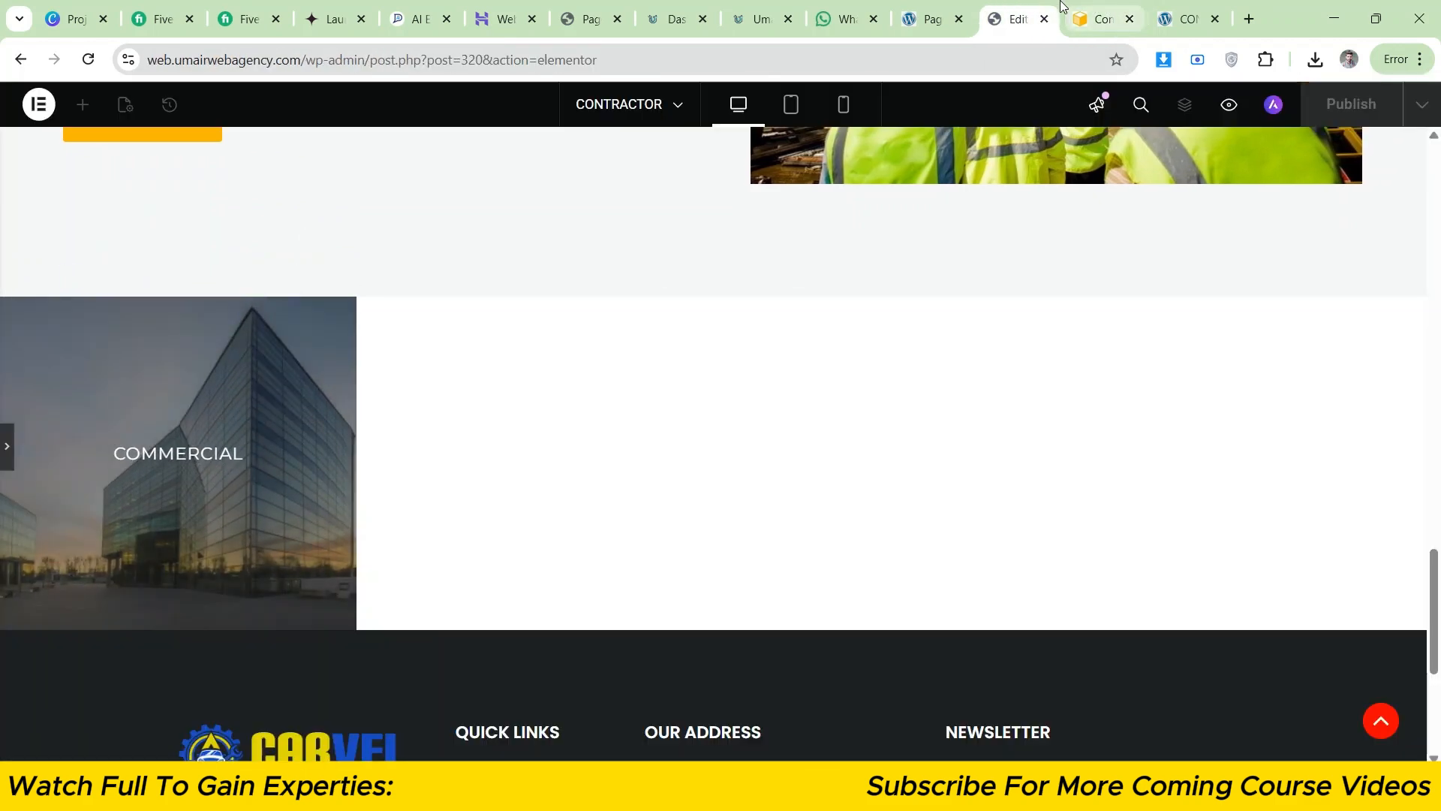
- Set the height of the Commercial flip box to 350 px and check it against the reference tile
click(5, 447)
click(236, 513)
click(236, 514)
click(236, 514)
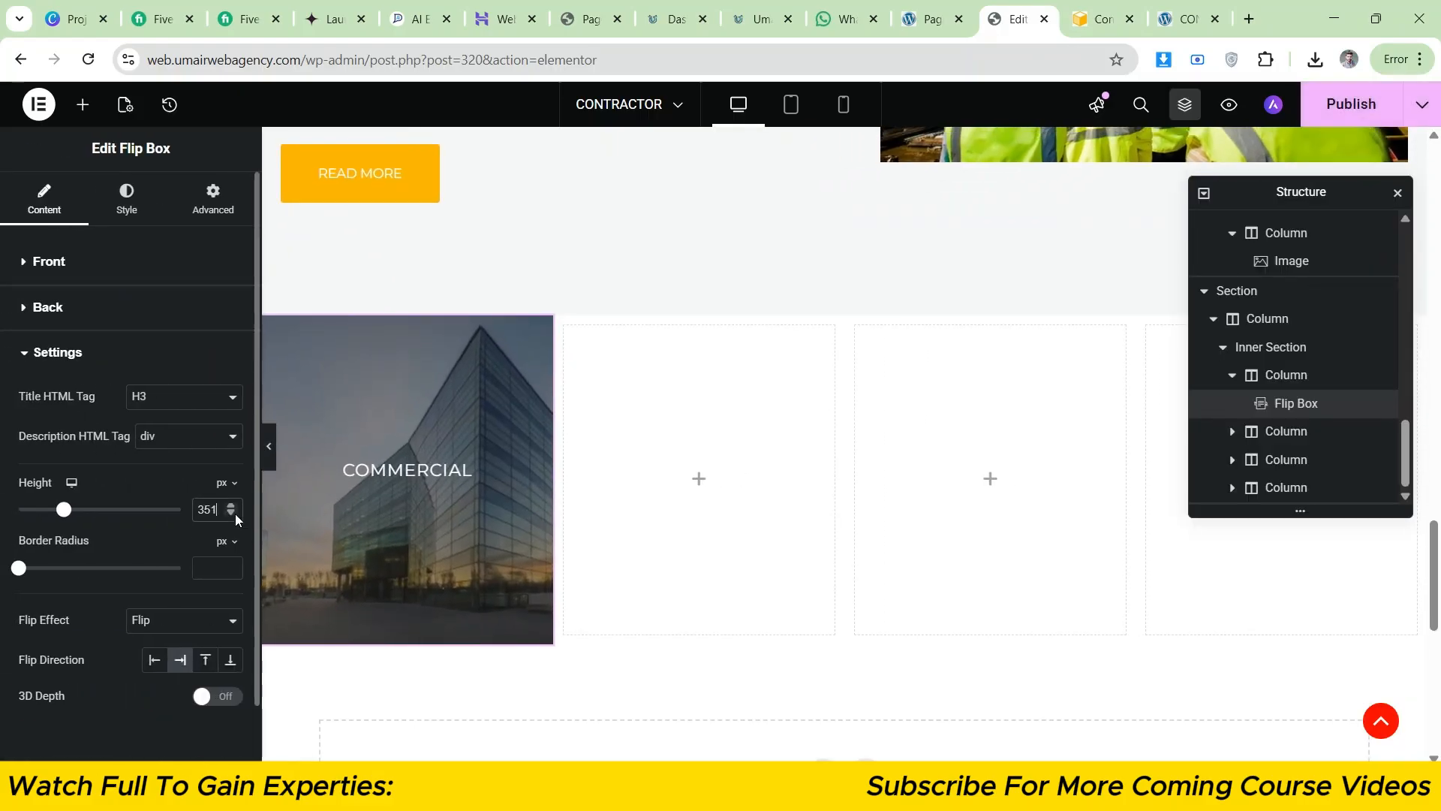
click(235, 513)
click(236, 514)
click(268, 447)
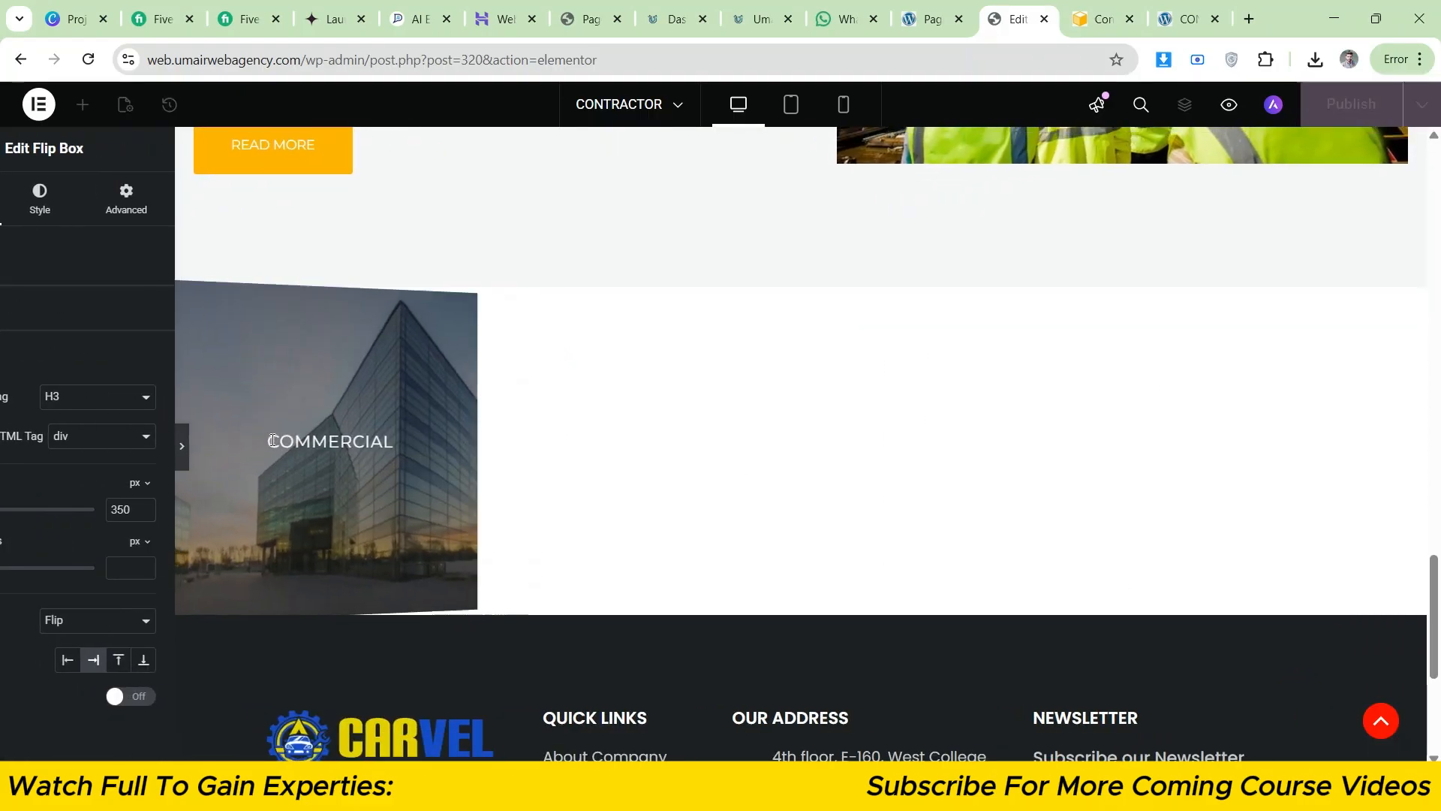
click(1096, 6)
click(1042, 6)
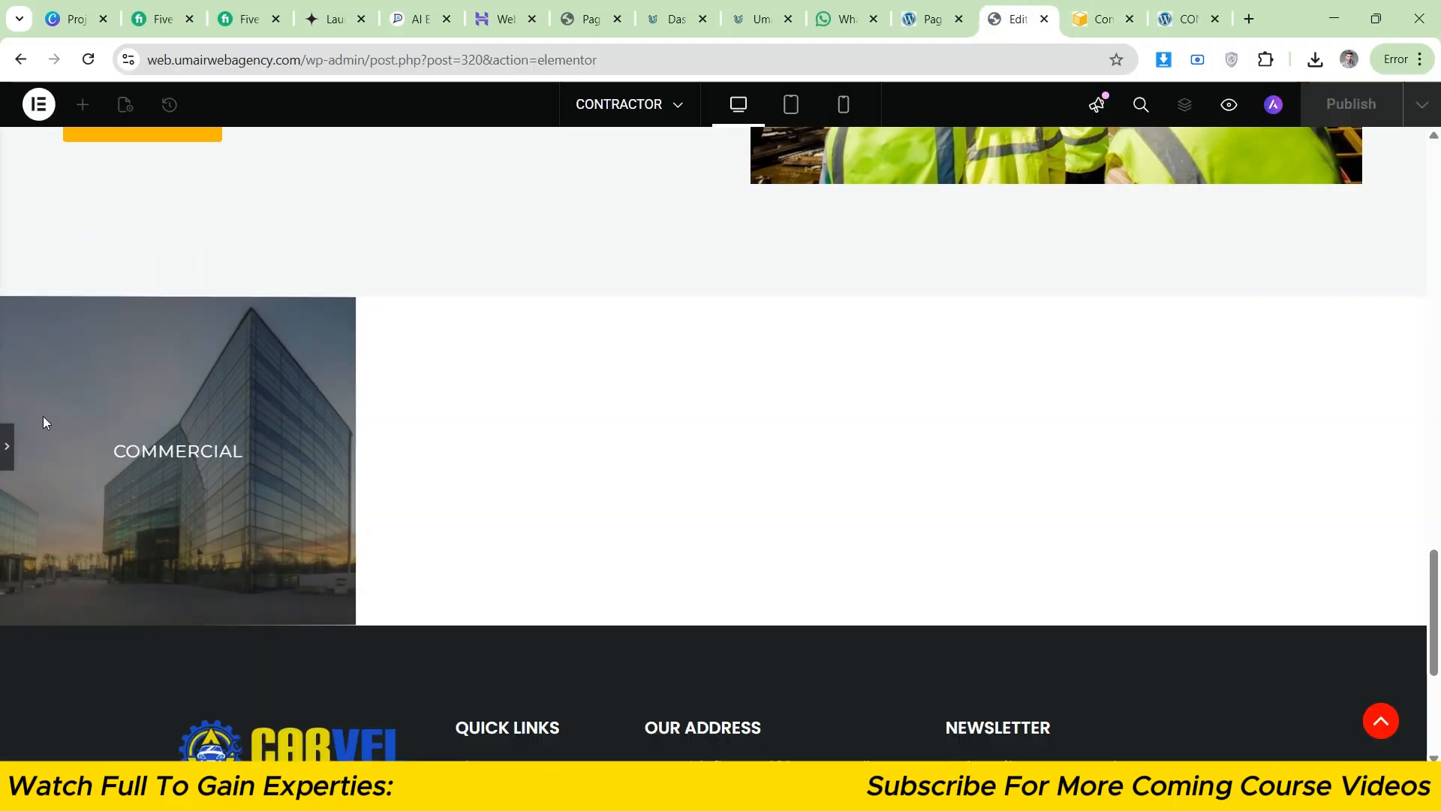
- Set the top padding of the flip box's front side to 15 px, keeping the other sides at 0
click(6, 447)
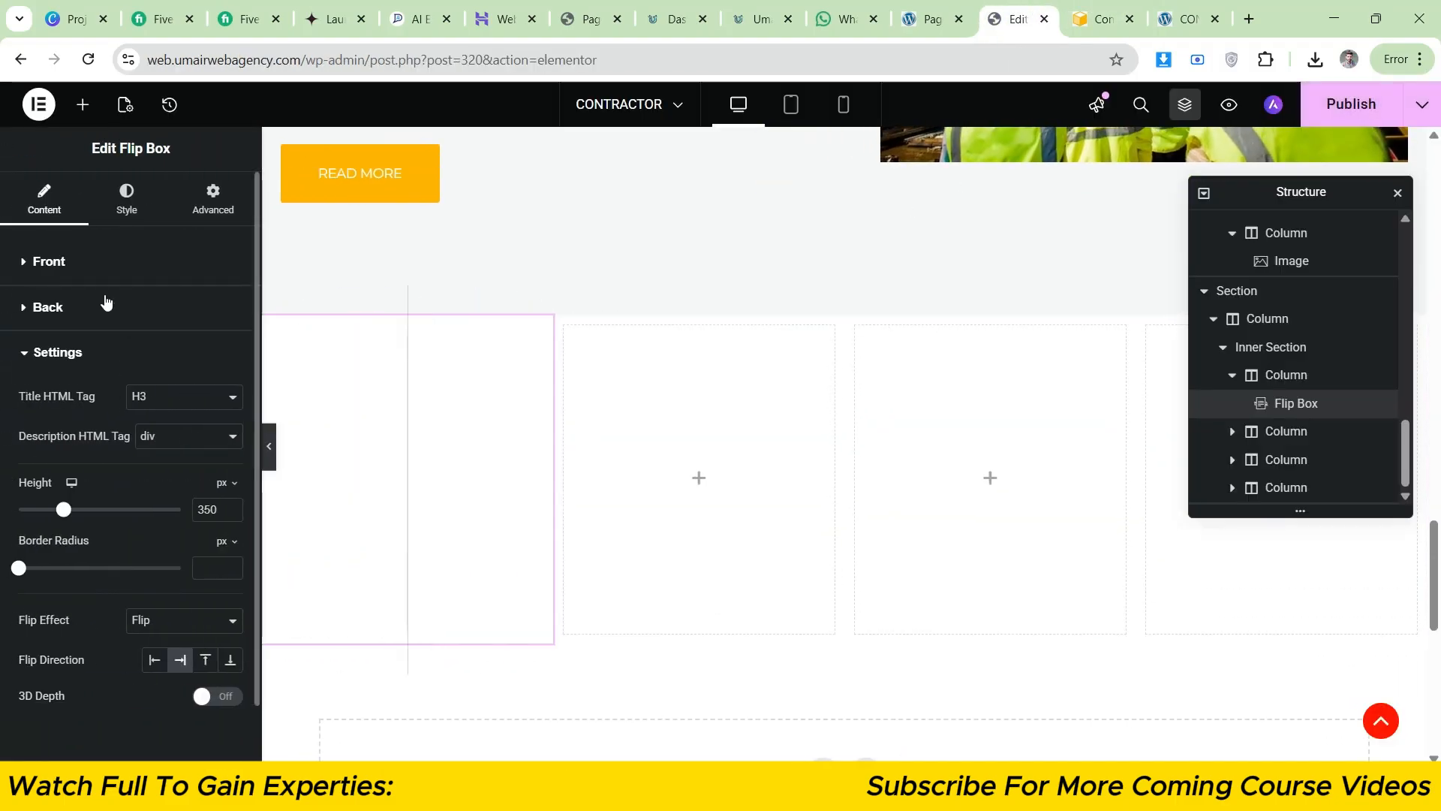
click(95, 313)
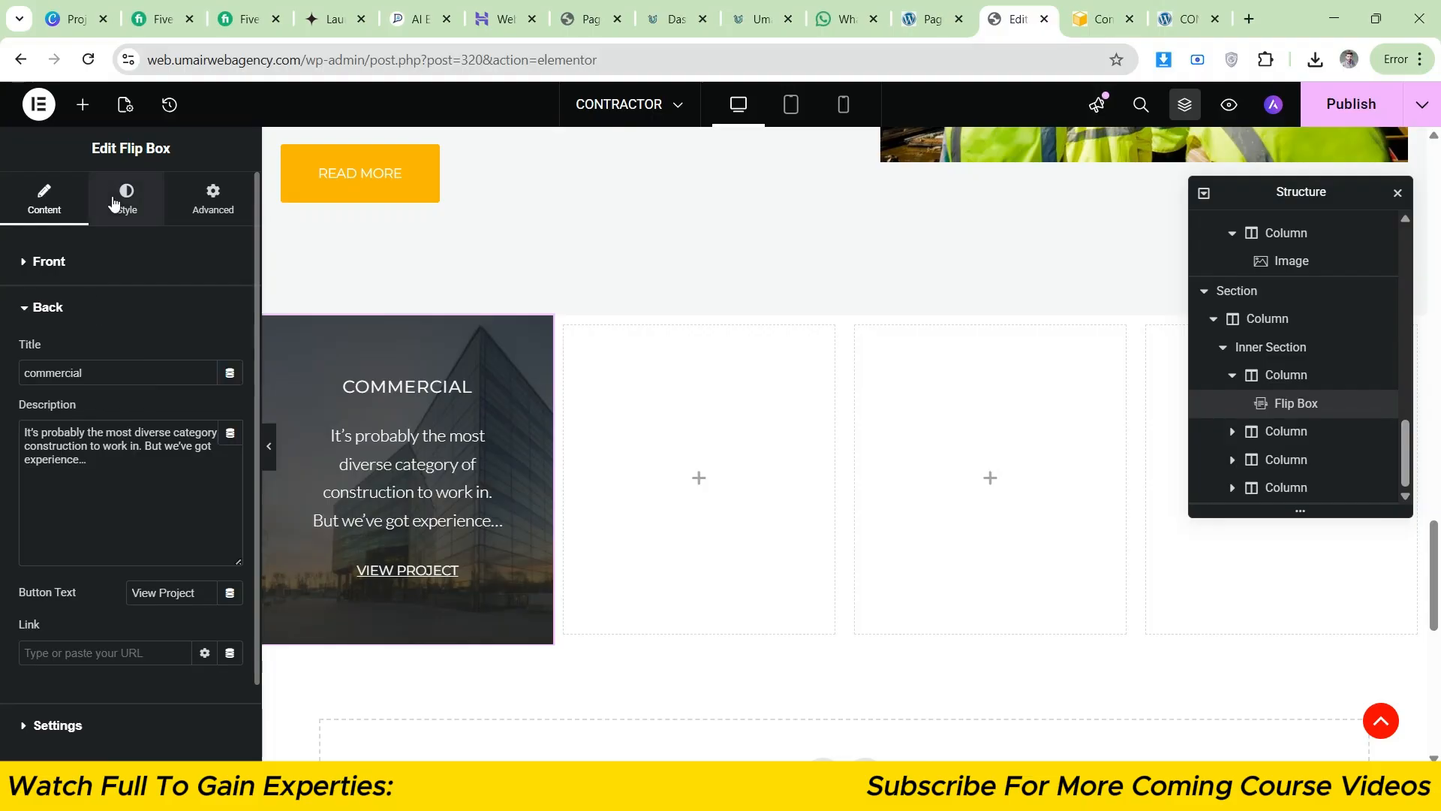
click(113, 203)
scroll(96, 300, down, 10)
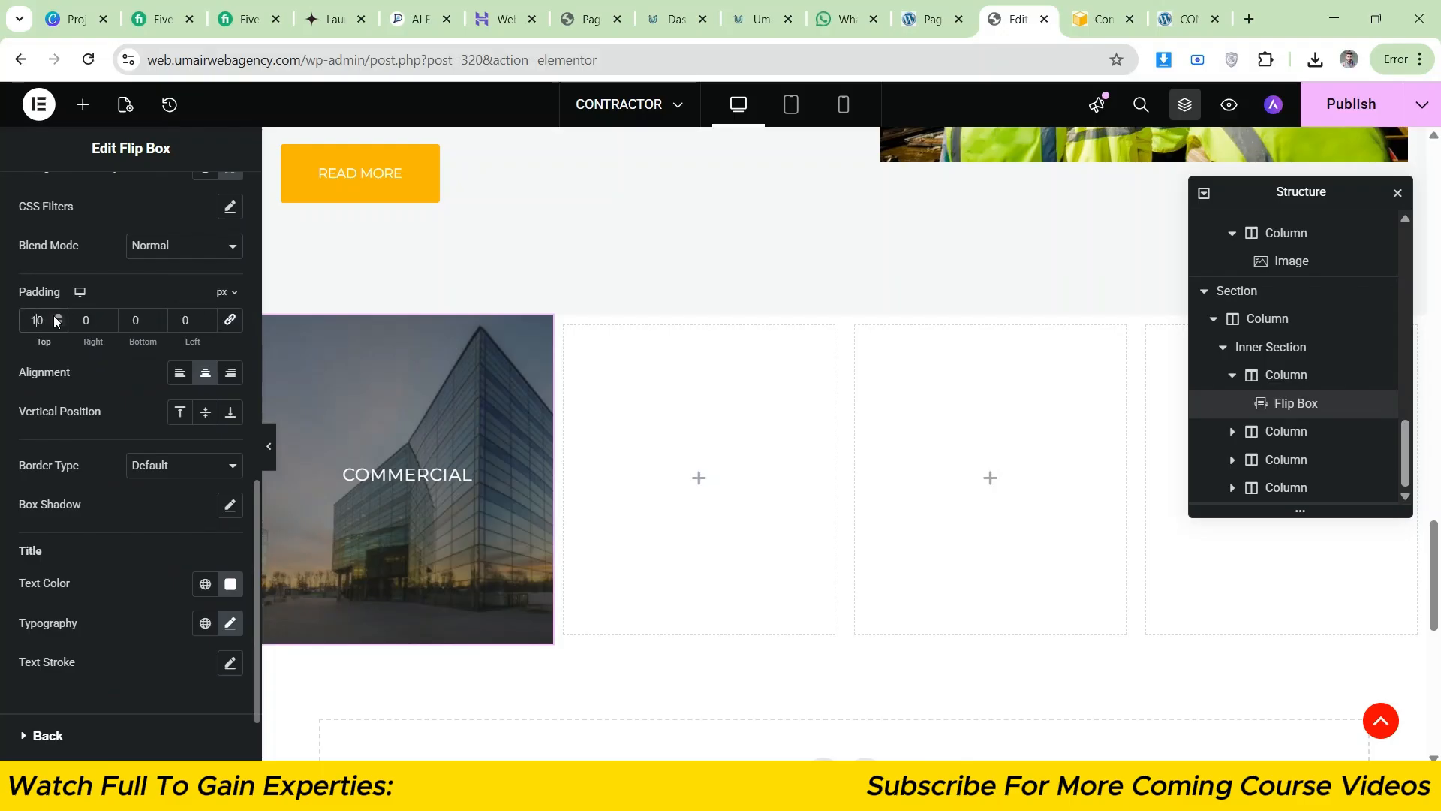
scroll(55, 321, up, 4)
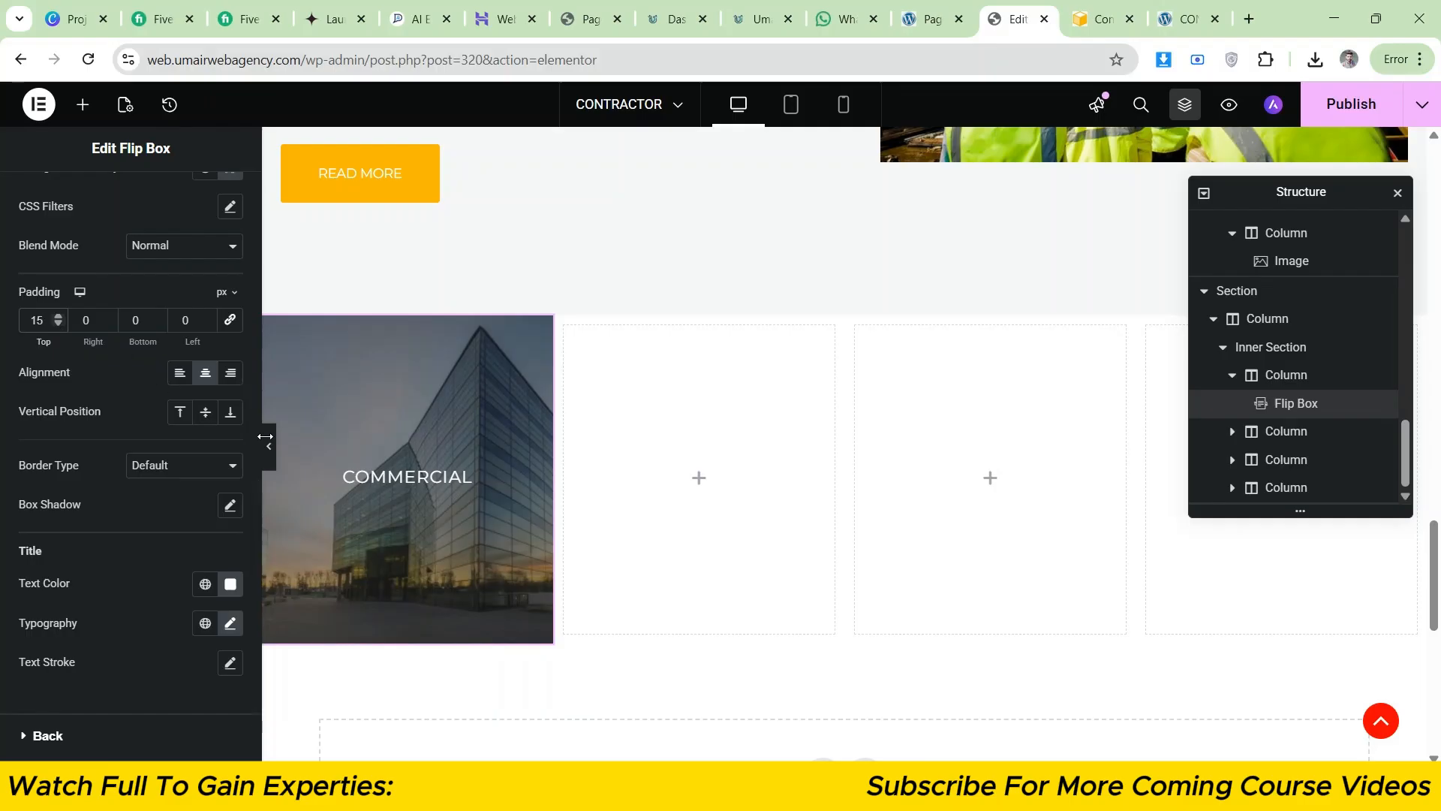
- Preview the tile, compare the front title's vertical position with the reference page, and return to the front side's style settings
click(268, 445)
click(1084, 15)
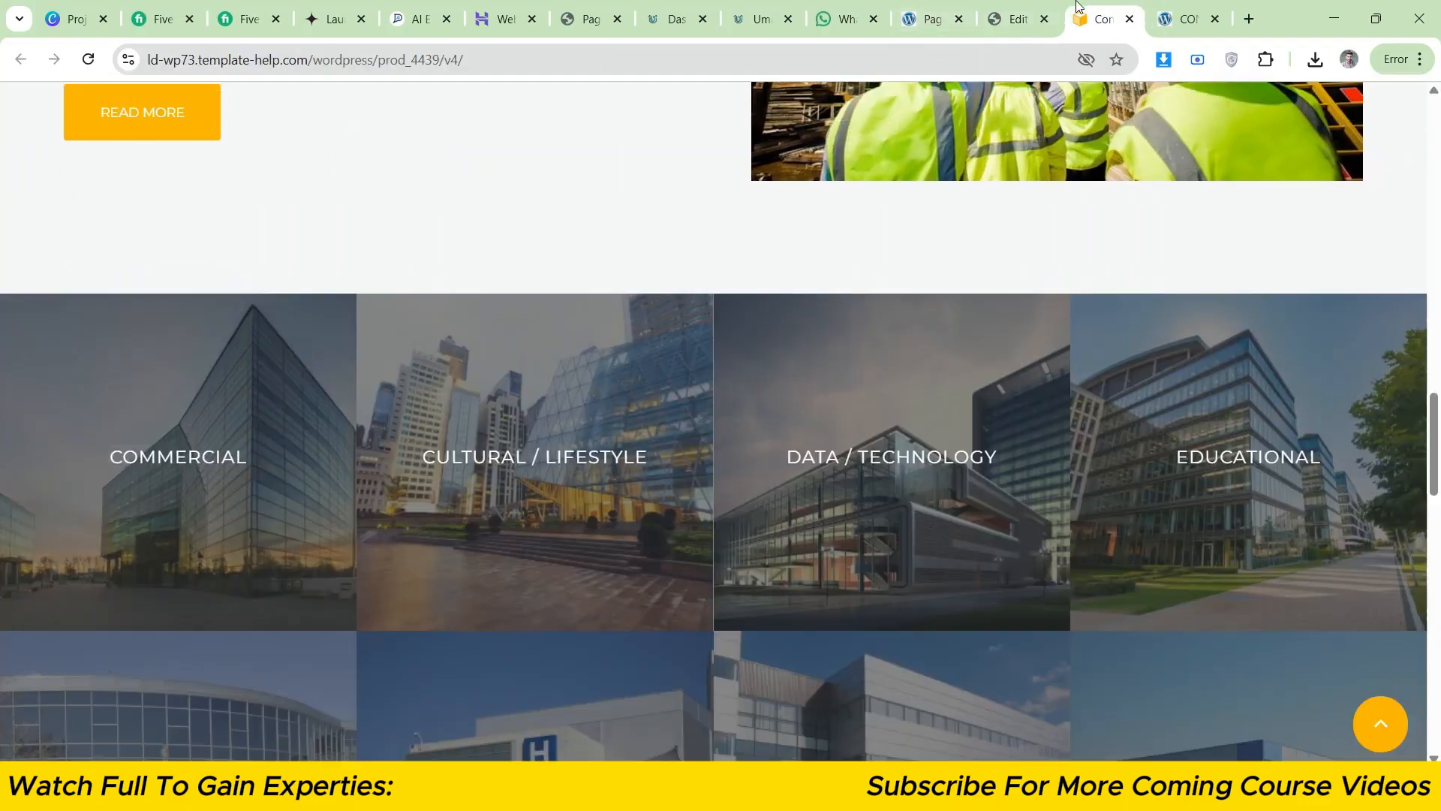
click(1040, 12)
click(1085, 15)
click(1039, 11)
click(3, 448)
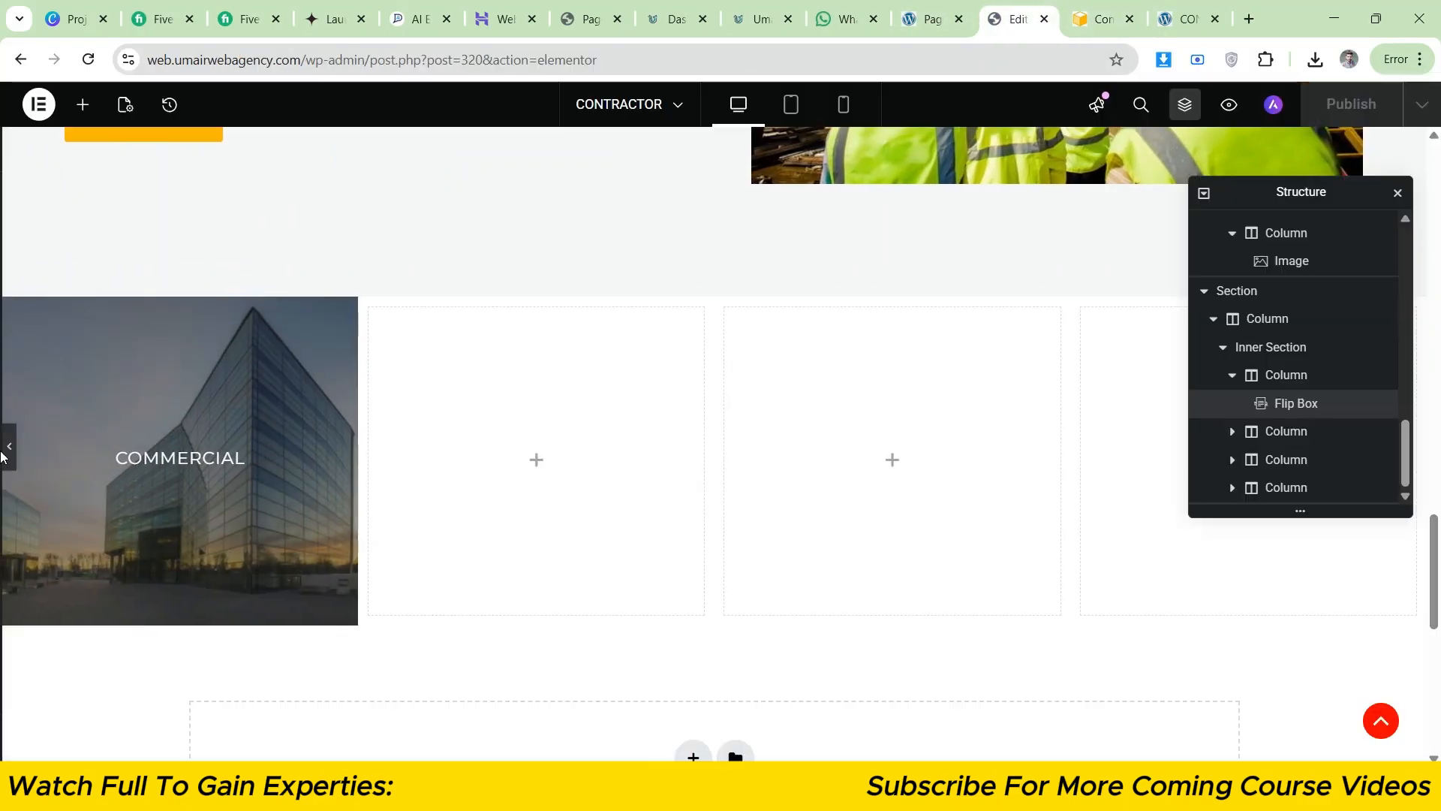
scroll(183, 342, up, 2)
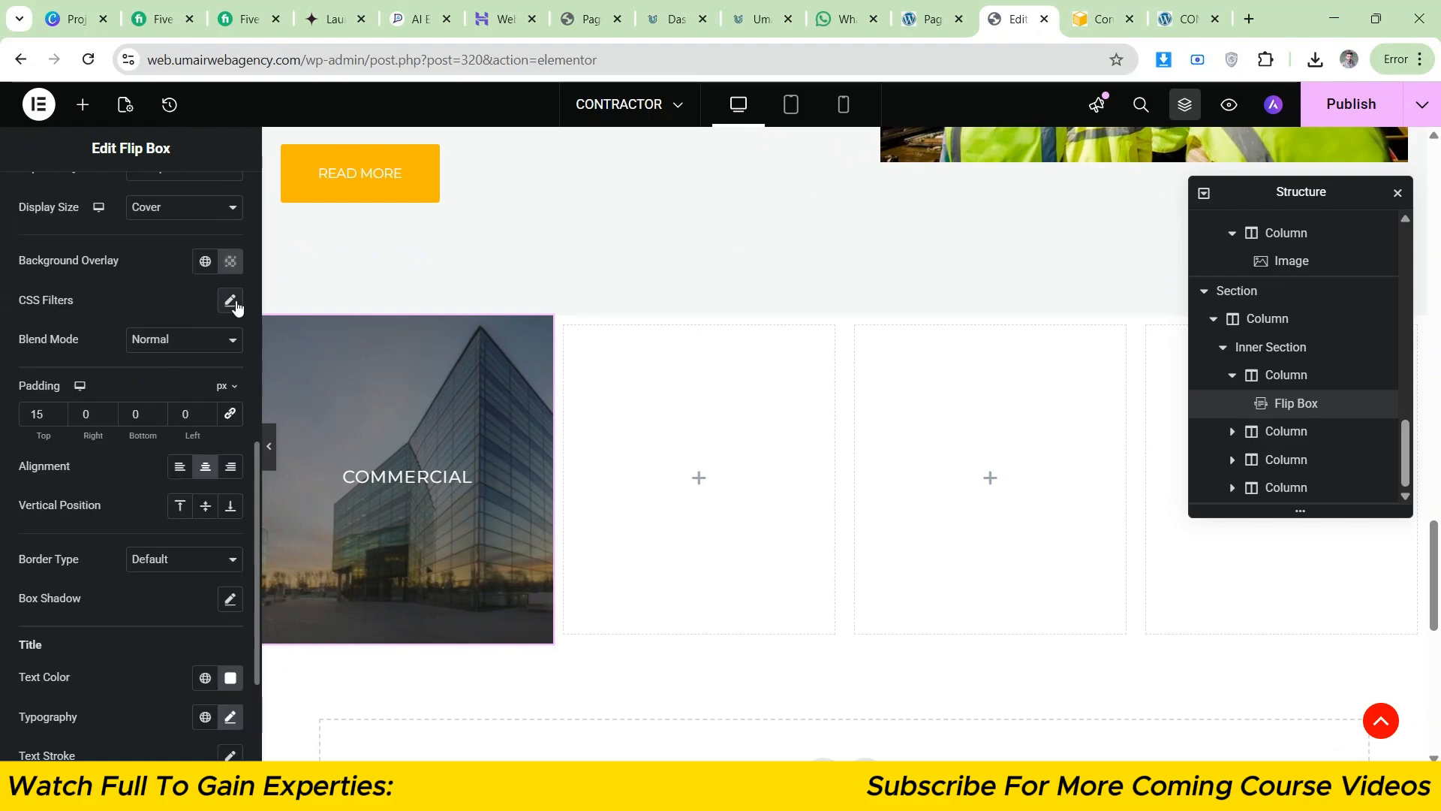
- Set the letter spacing of the flip box's front title to 1.5 px
scroll(211, 316, up, 3)
scroll(199, 336, up, 6)
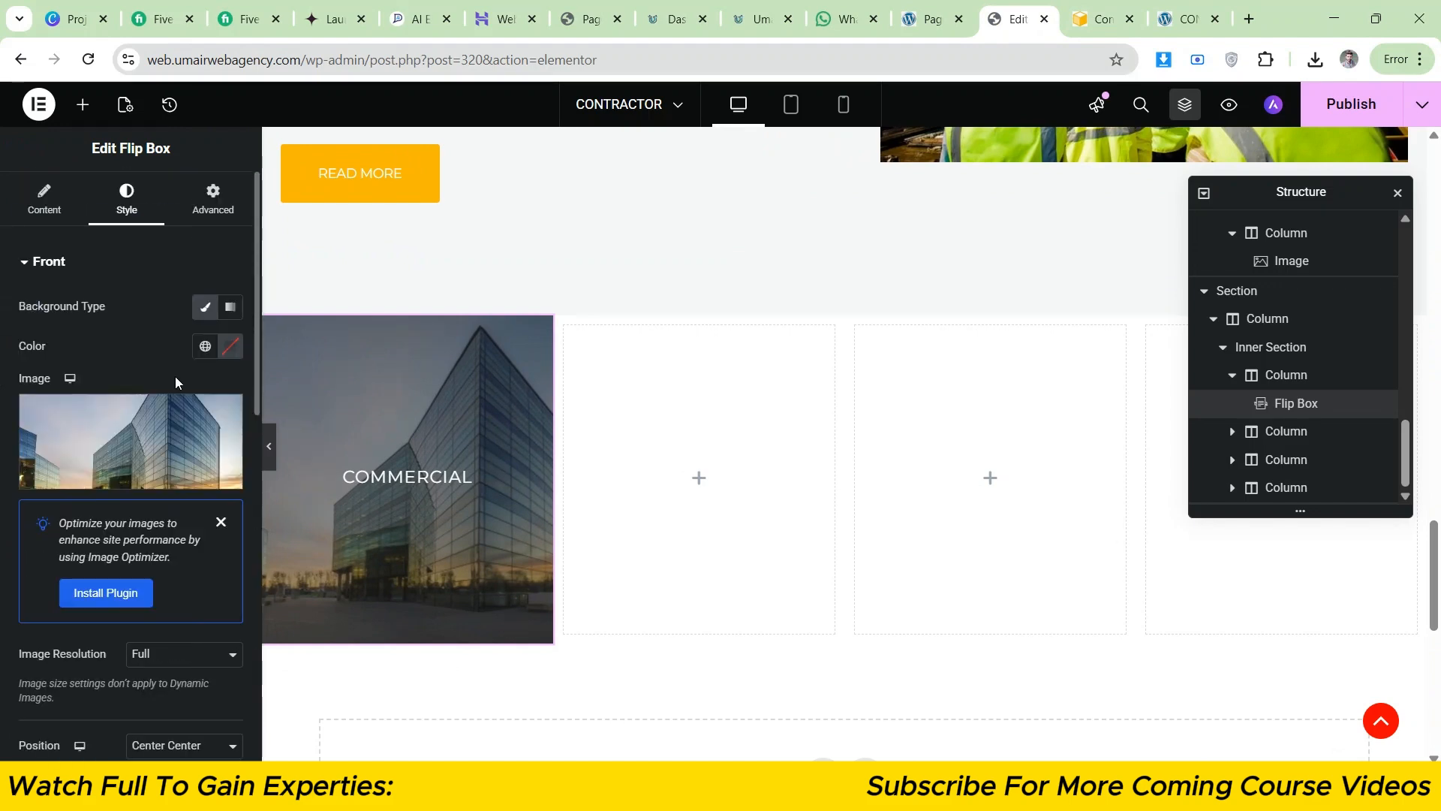
scroll(176, 379, down, 10)
scroll(175, 374, down, 1)
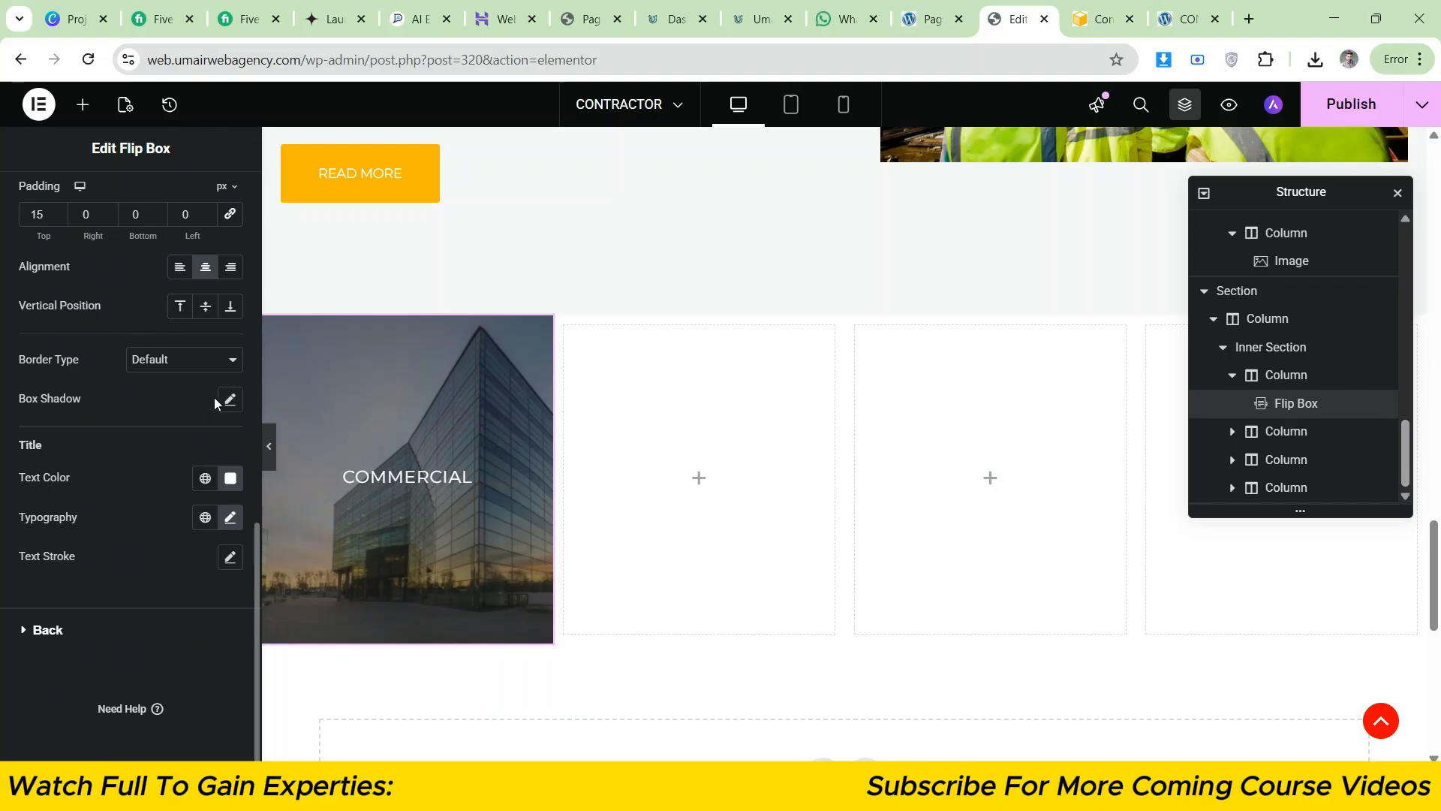
click(230, 518)
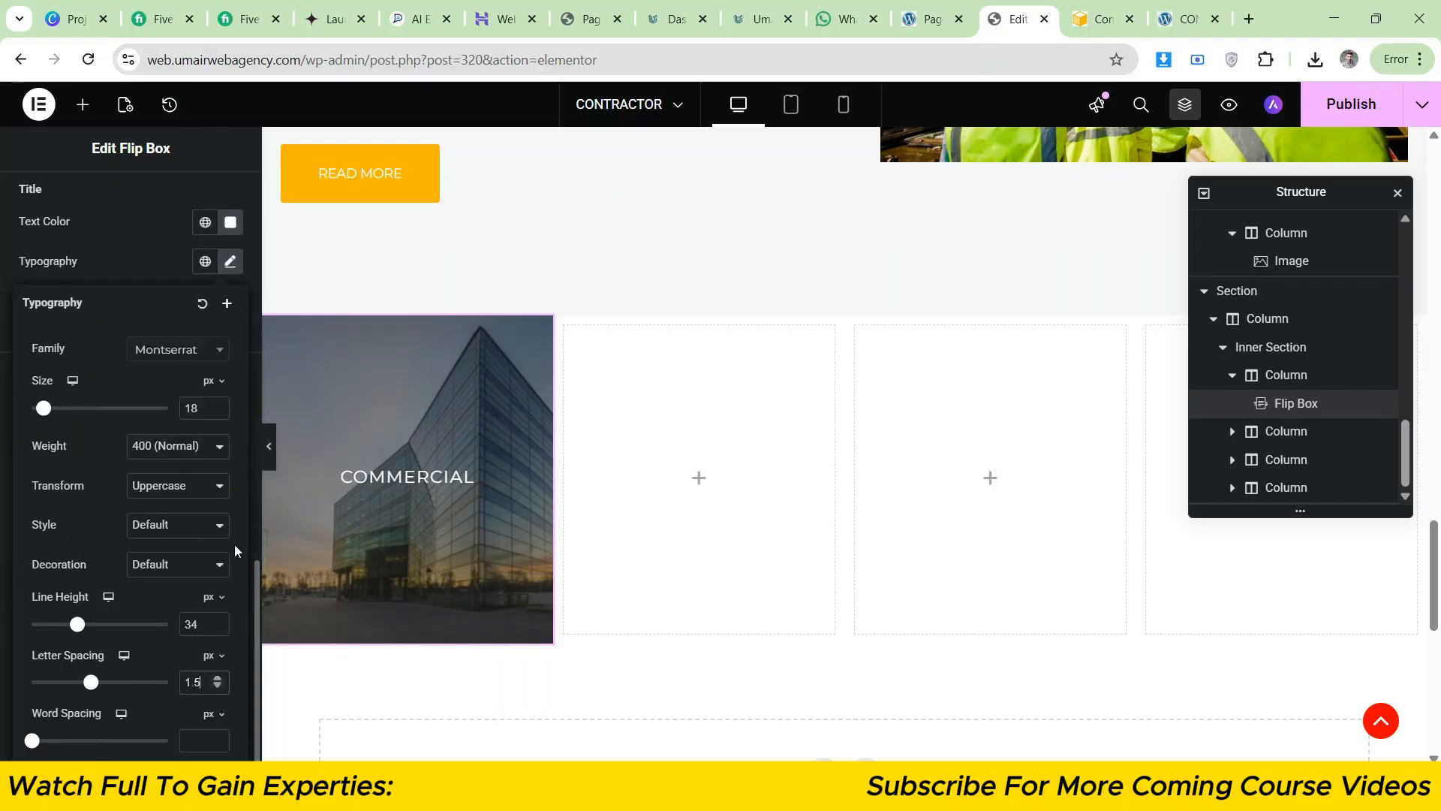
- Preview the Commercial tile and compare its front title's width and position with the reference page
click(272, 448)
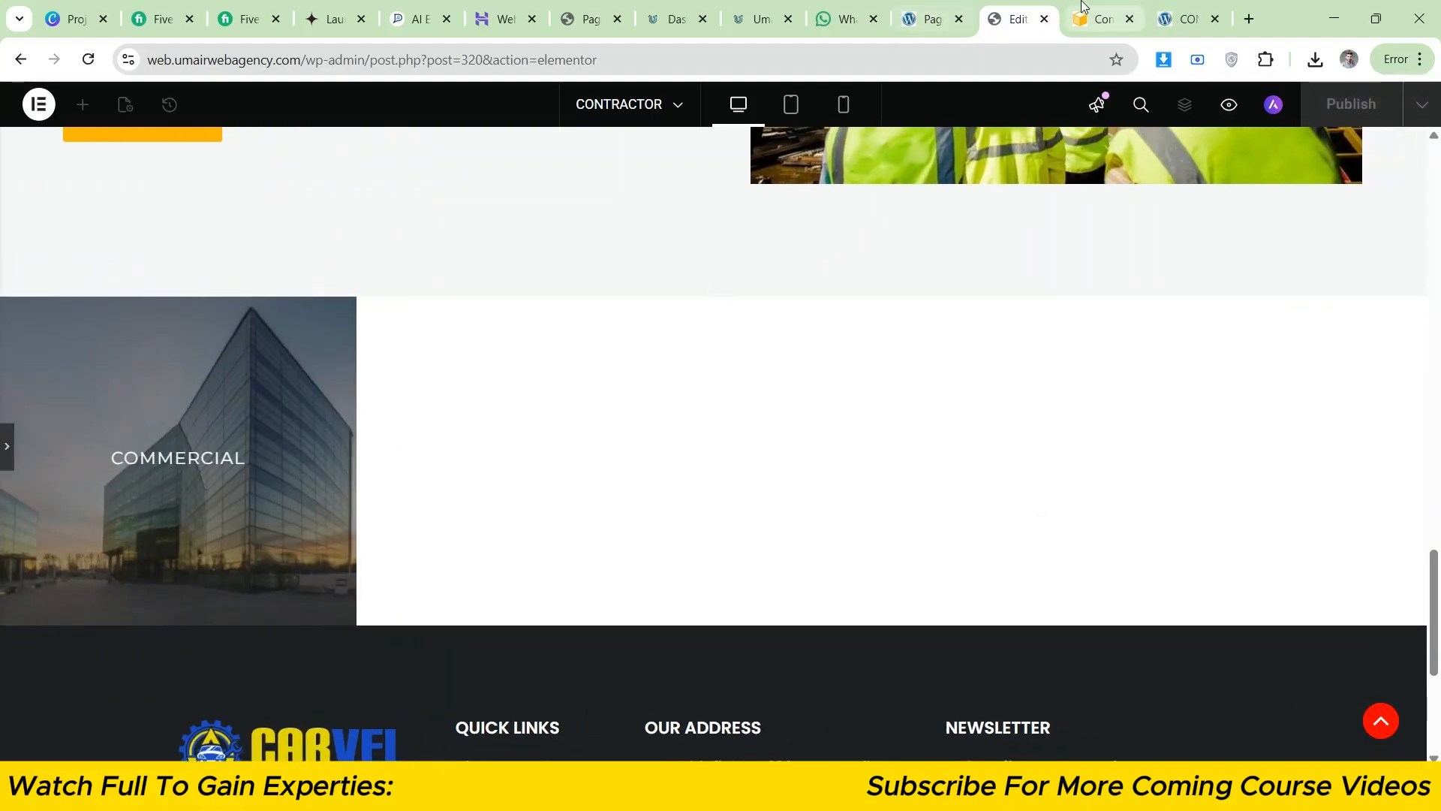
click(1084, 8)
click(1049, 7)
click(1081, 8)
click(1049, 8)
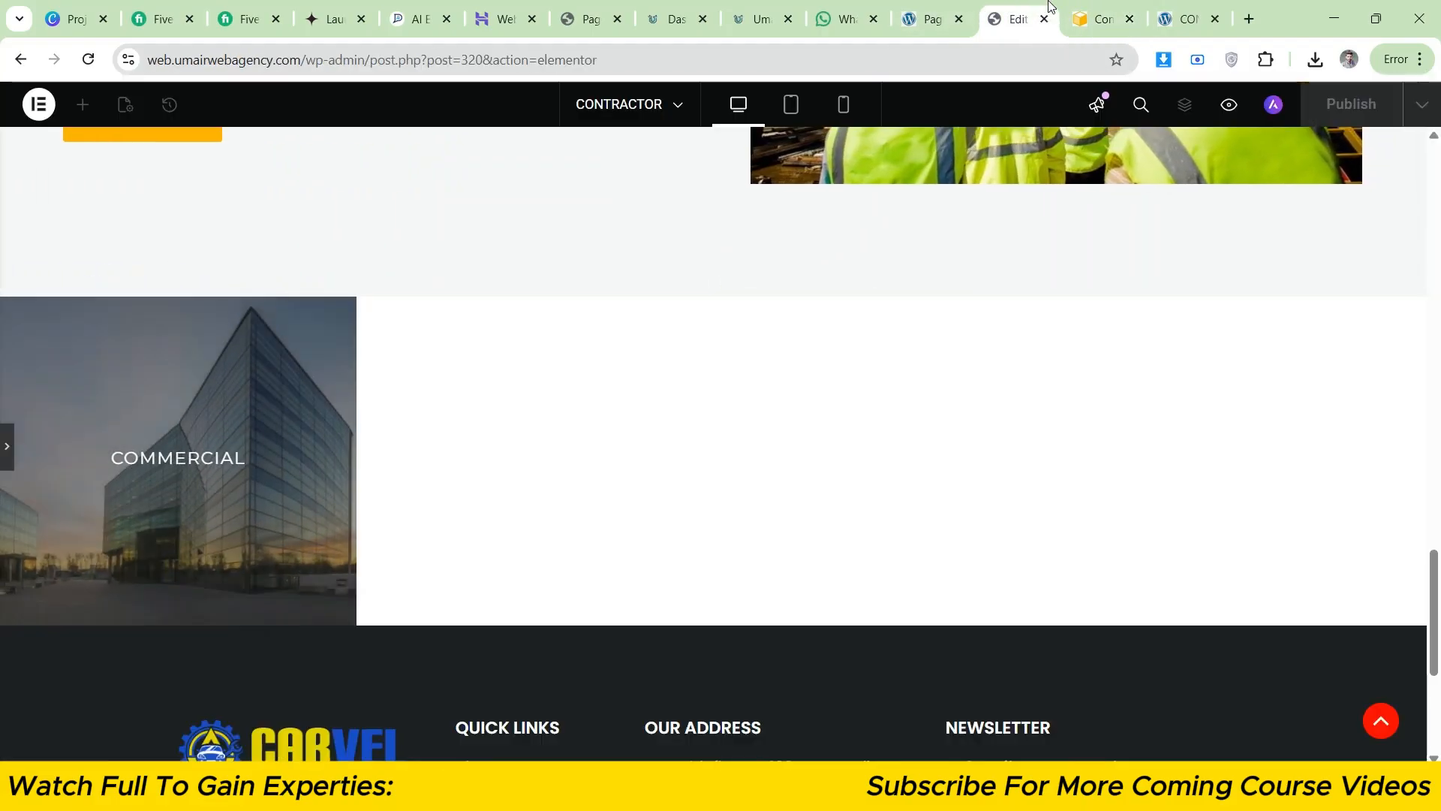
click(1084, 8)
click(1050, 7)
- Set the top padding of the flip box's front side to 13 px
click(4, 450)
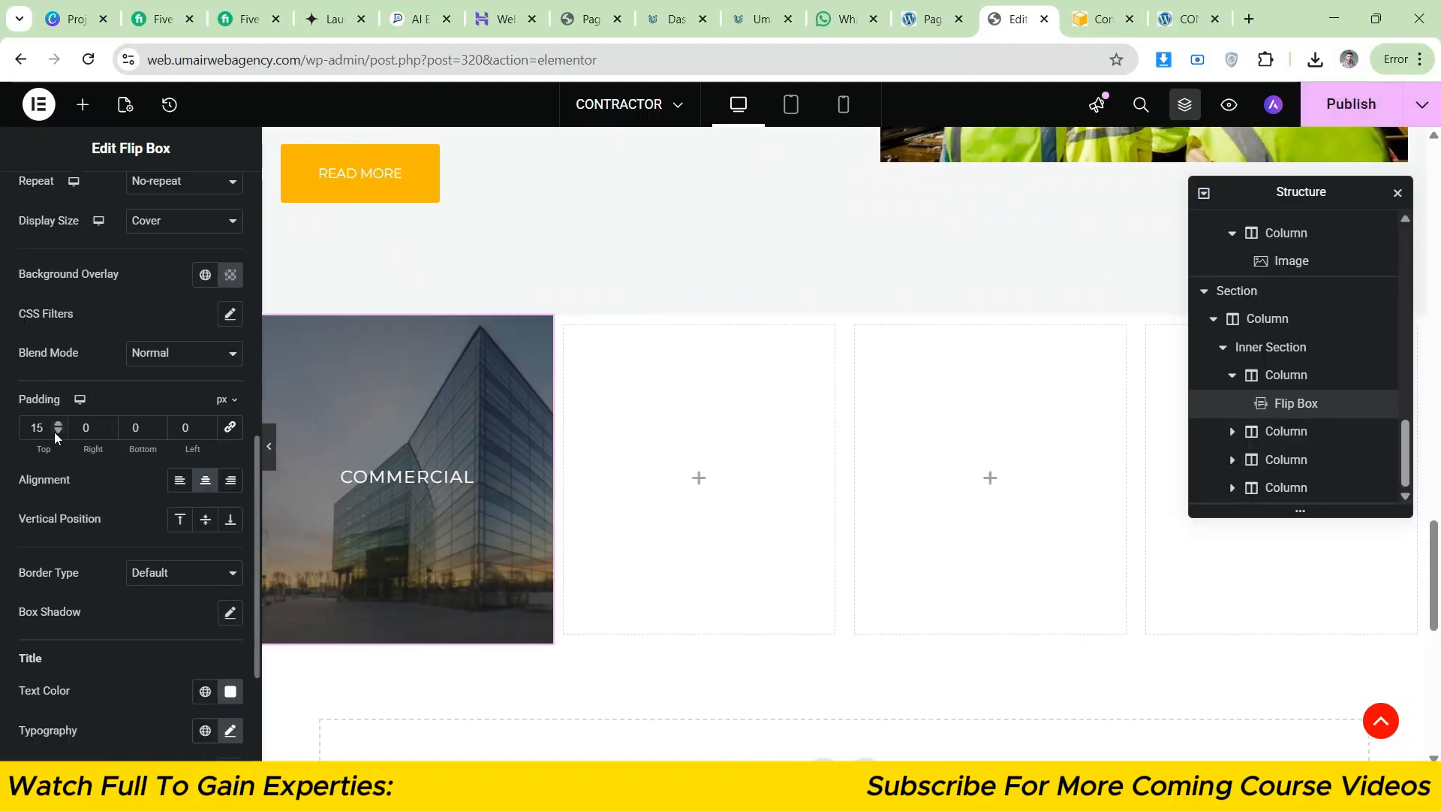
click(56, 431)
click(56, 431)
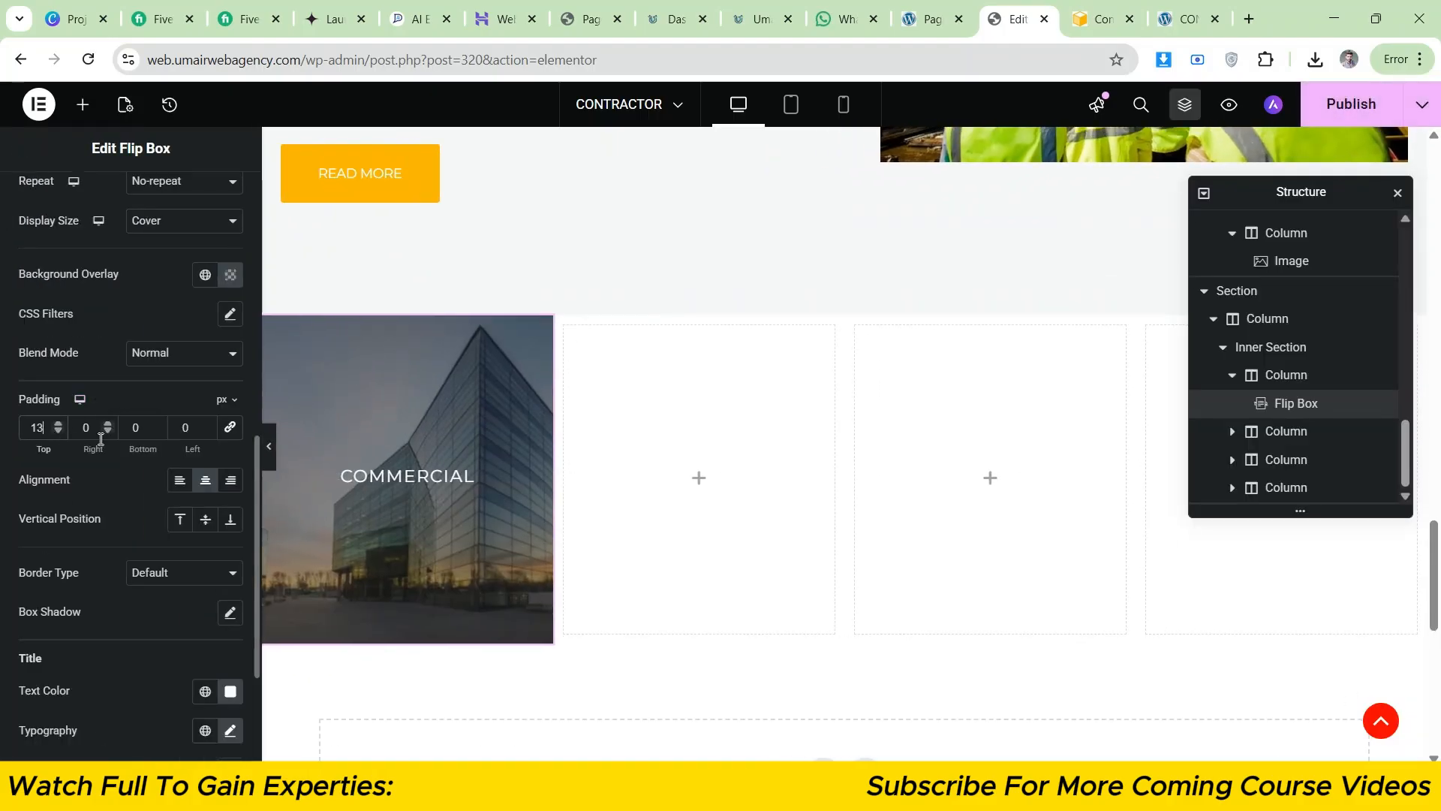
- Preview the page and repeatedly compare the Commercial title's vertical position and the tile's edges with the reference tile
click(270, 459)
click(1083, 6)
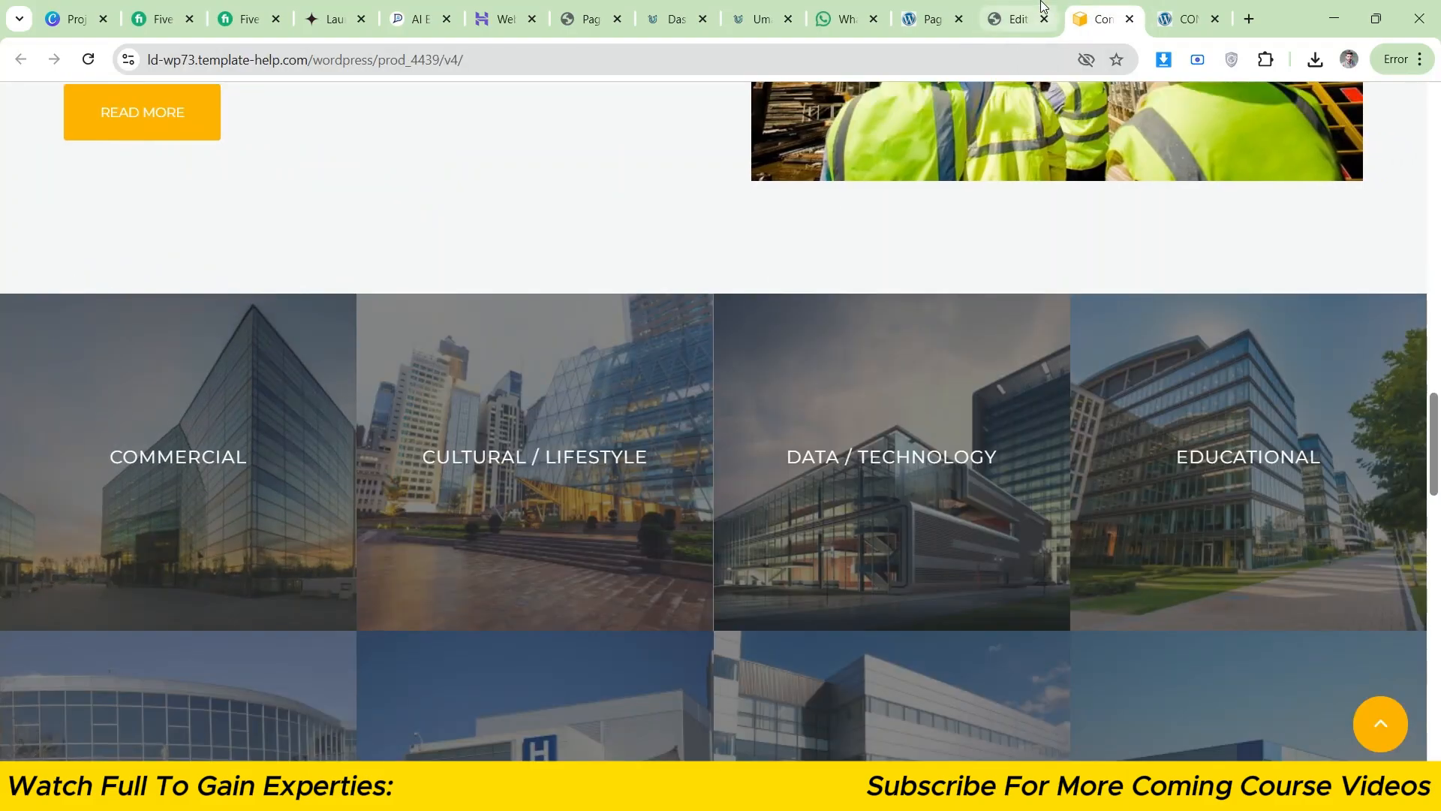
click(1025, 6)
click(1089, 6)
click(1029, 3)
click(1077, 8)
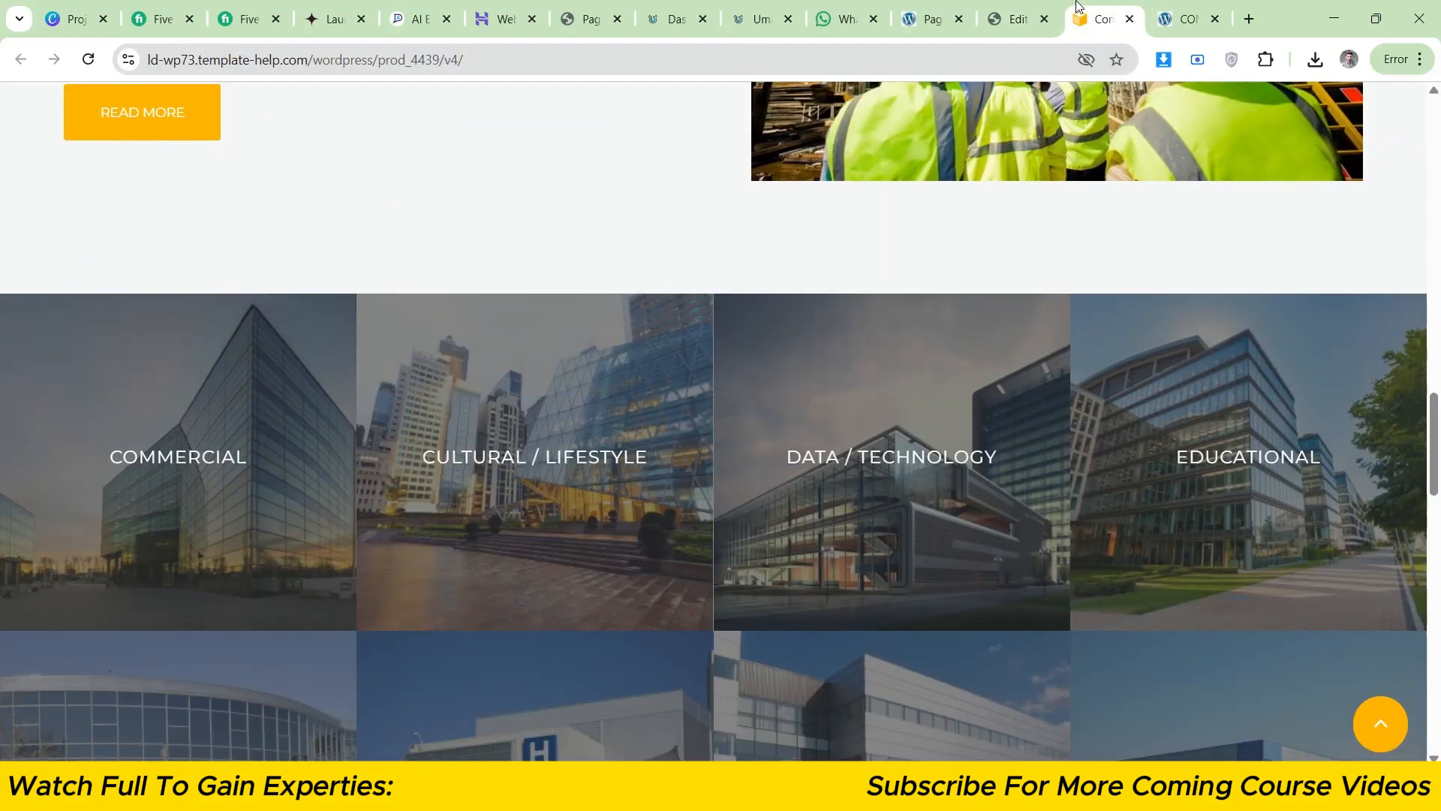
click(1021, 6)
click(1081, 6)
click(1025, 6)
click(1083, 6)
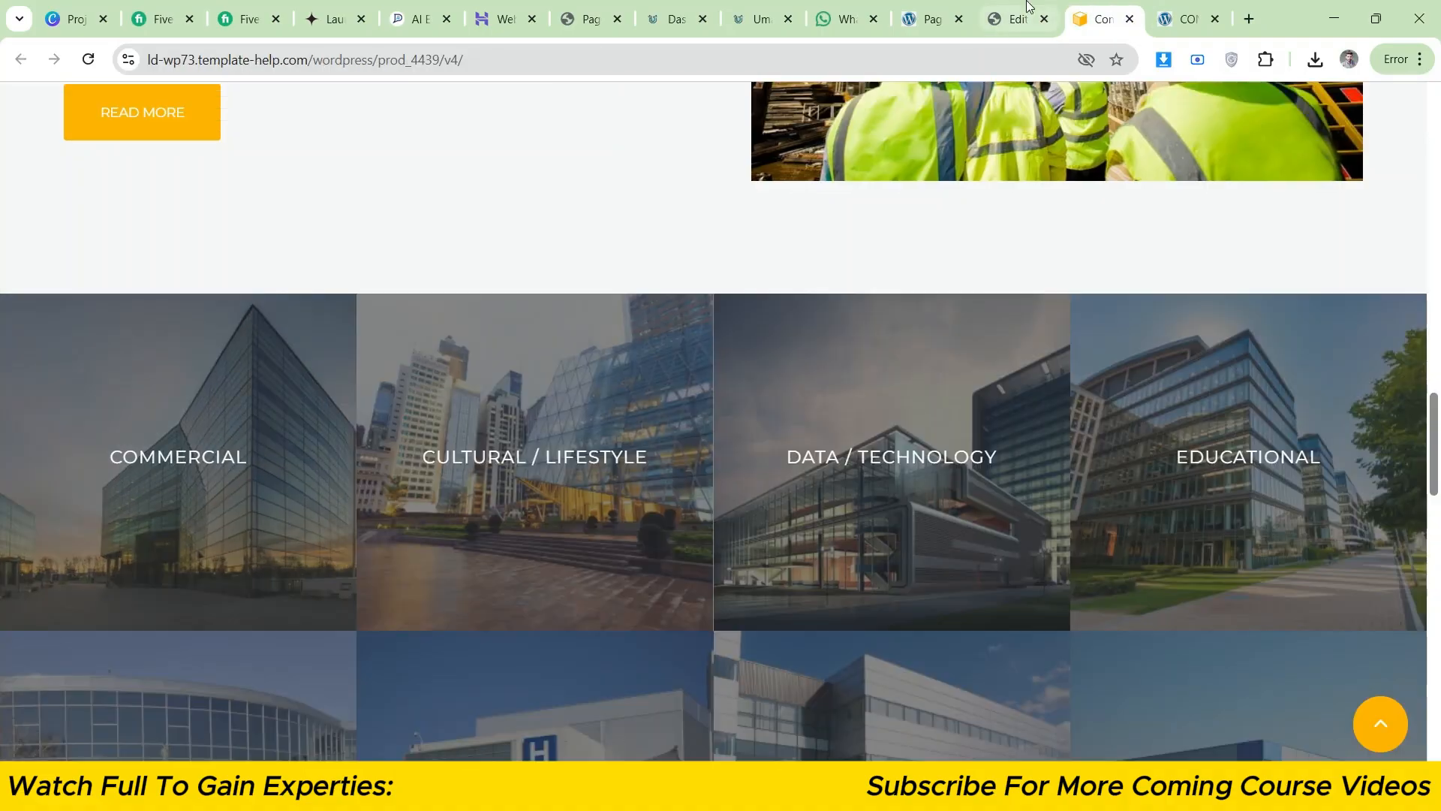
click(1027, 6)
click(1085, 7)
click(1007, 5)
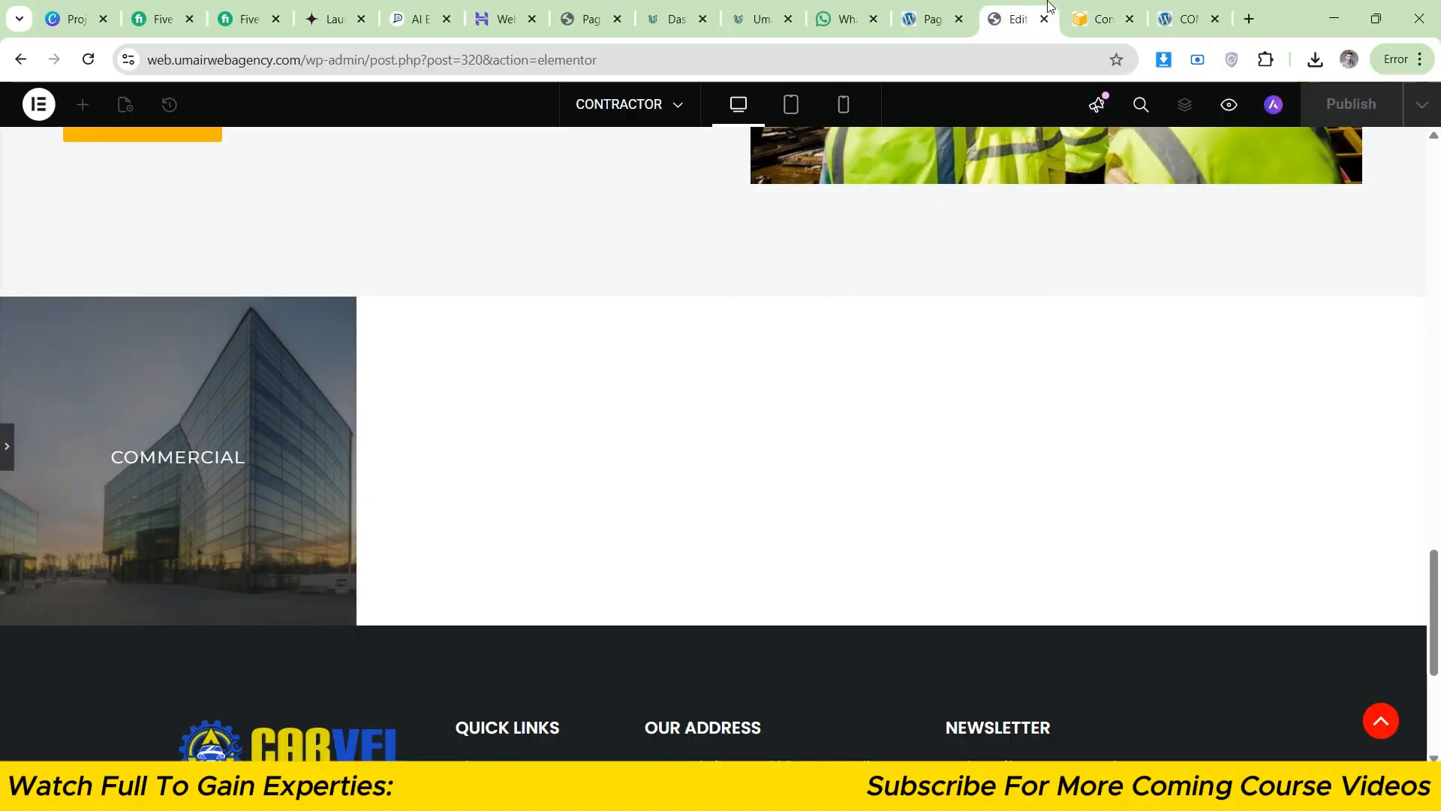
click(1087, 8)
click(1024, 7)
click(6, 450)
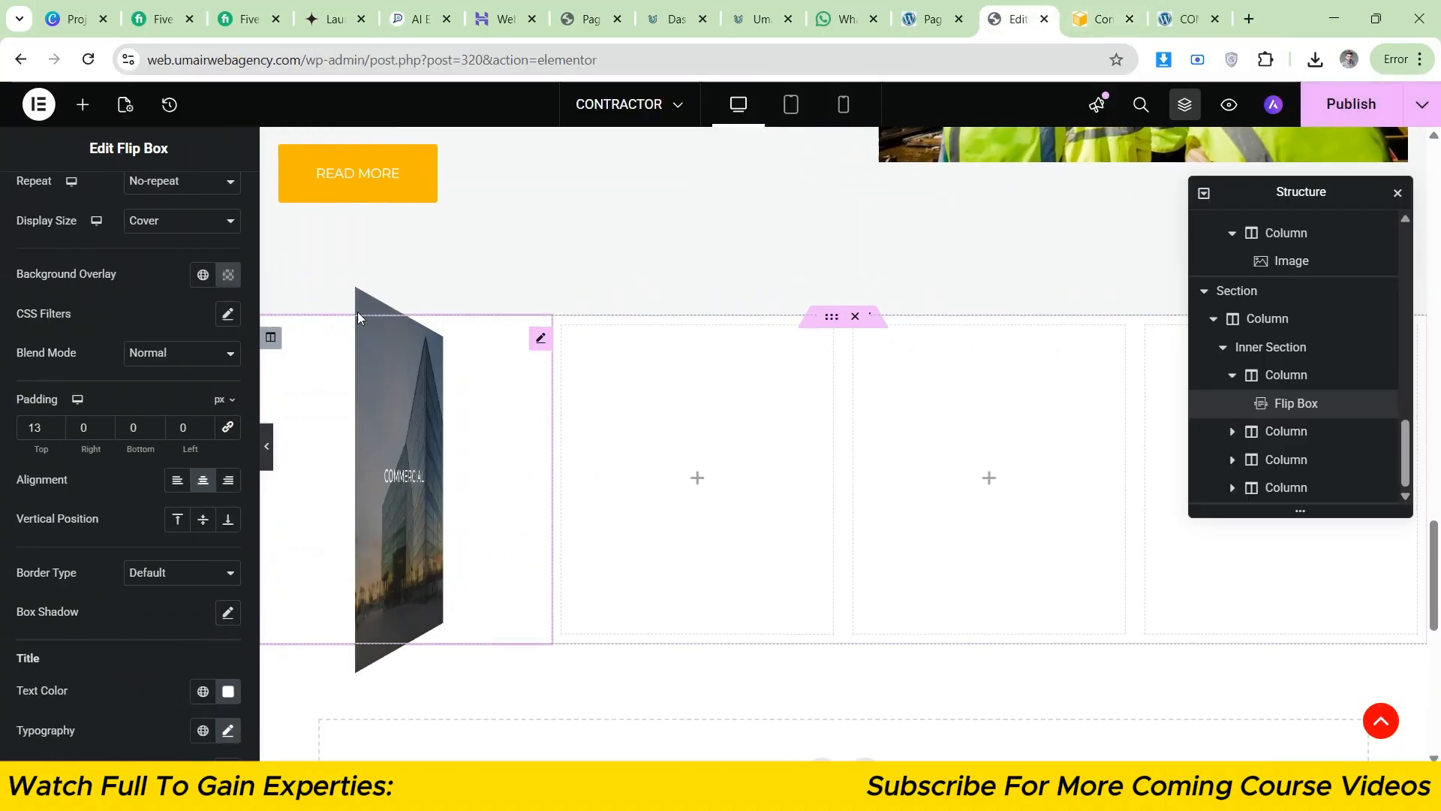
- Compare the back side of the Commercial tile with the flipped tile on the reference page
right_click(359, 390)
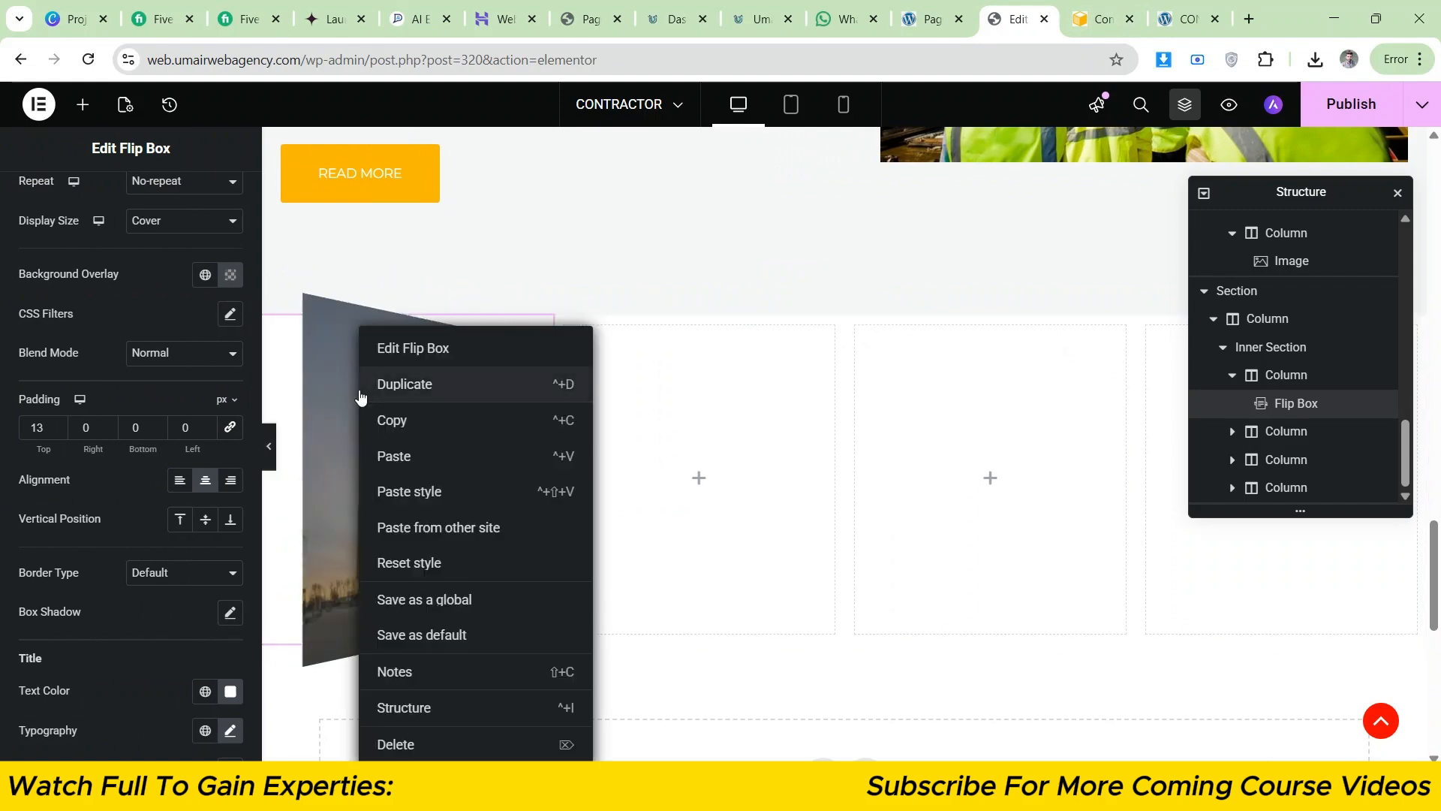
click(455, 243)
click(1081, 8)
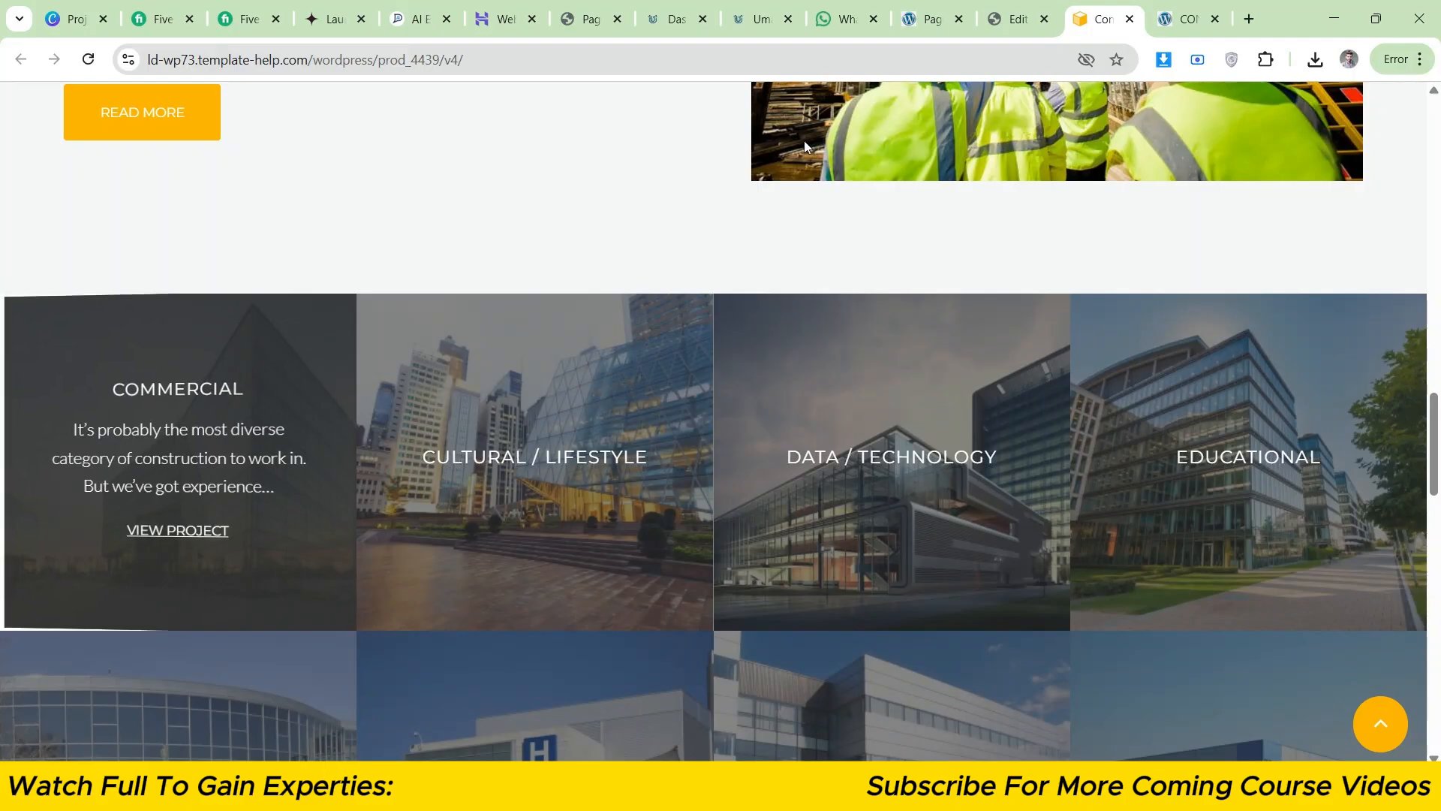
click(1018, 18)
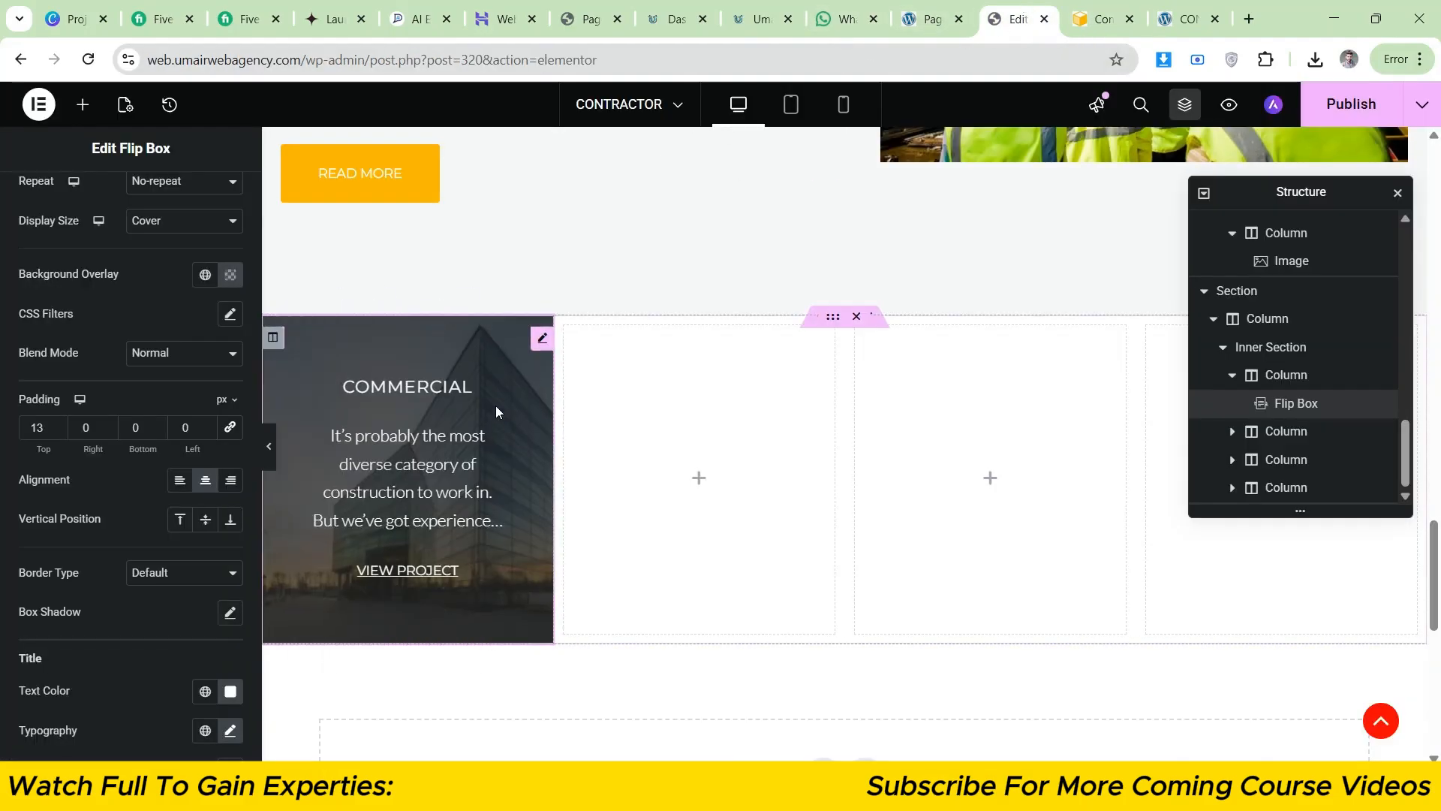
- Set the background overlay color of the flip box's back side to #3C3C3CDE and publish the page
scroll(137, 603, down, 3)
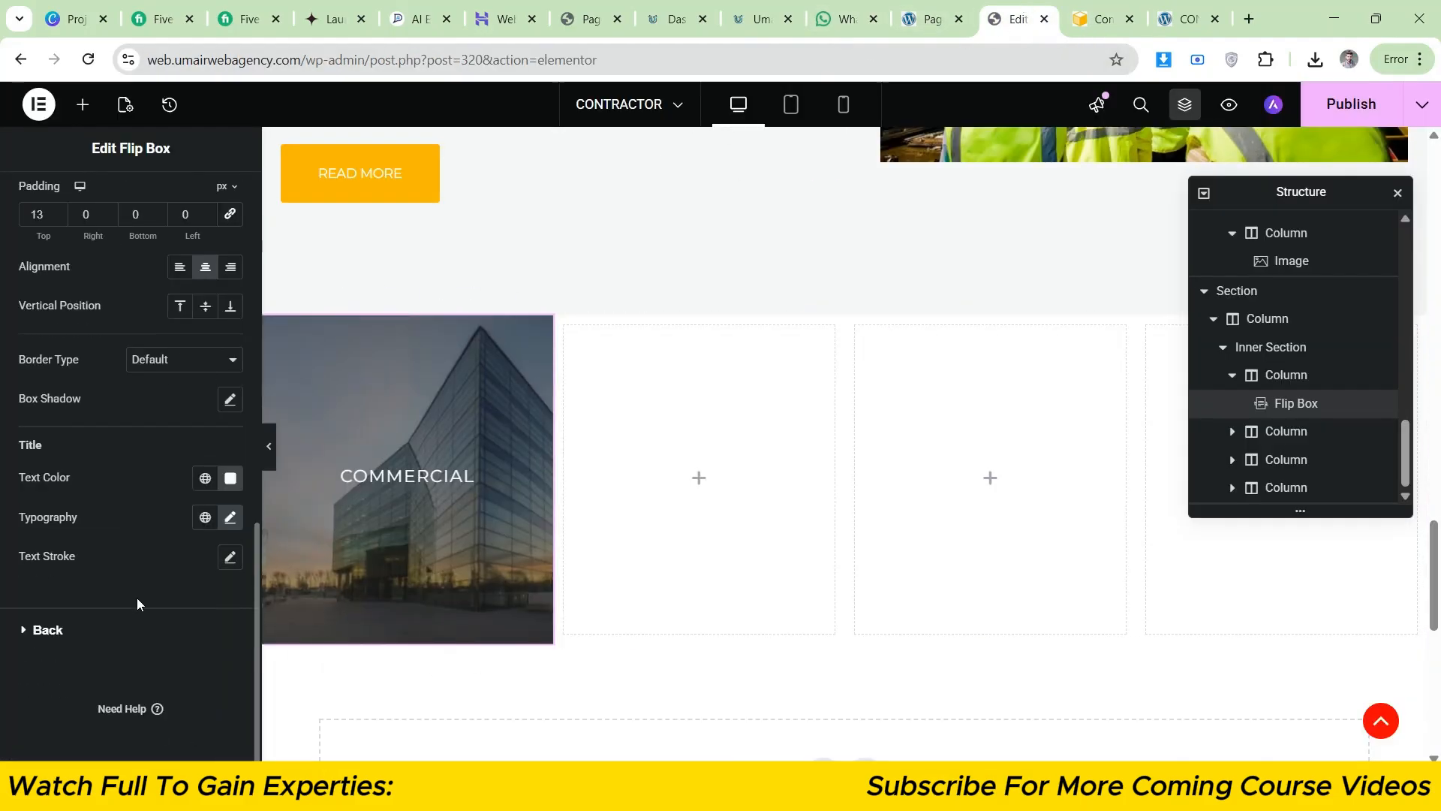
click(47, 629)
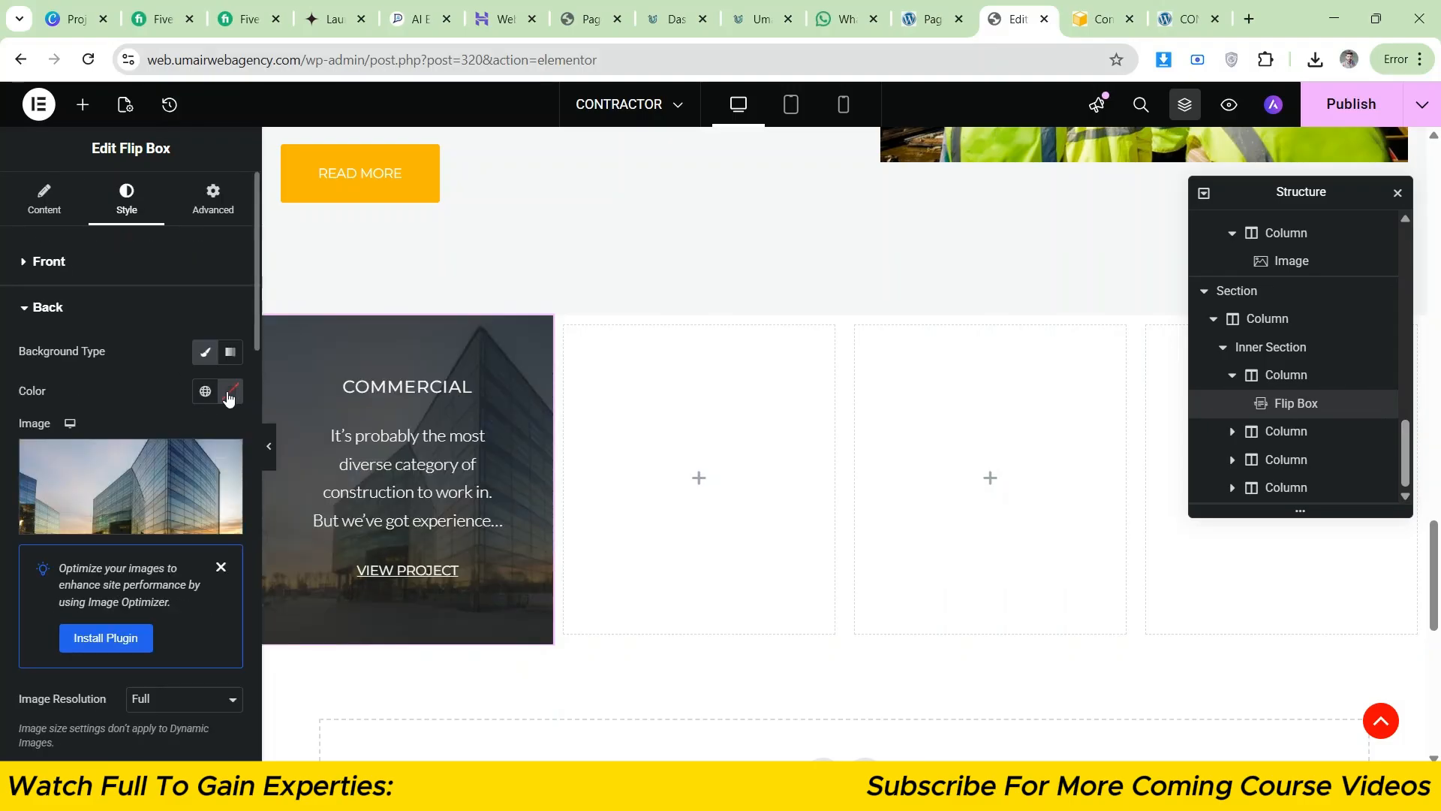
scroll(229, 398, down, 6)
click(230, 493)
drag(120, 373, 118, 363)
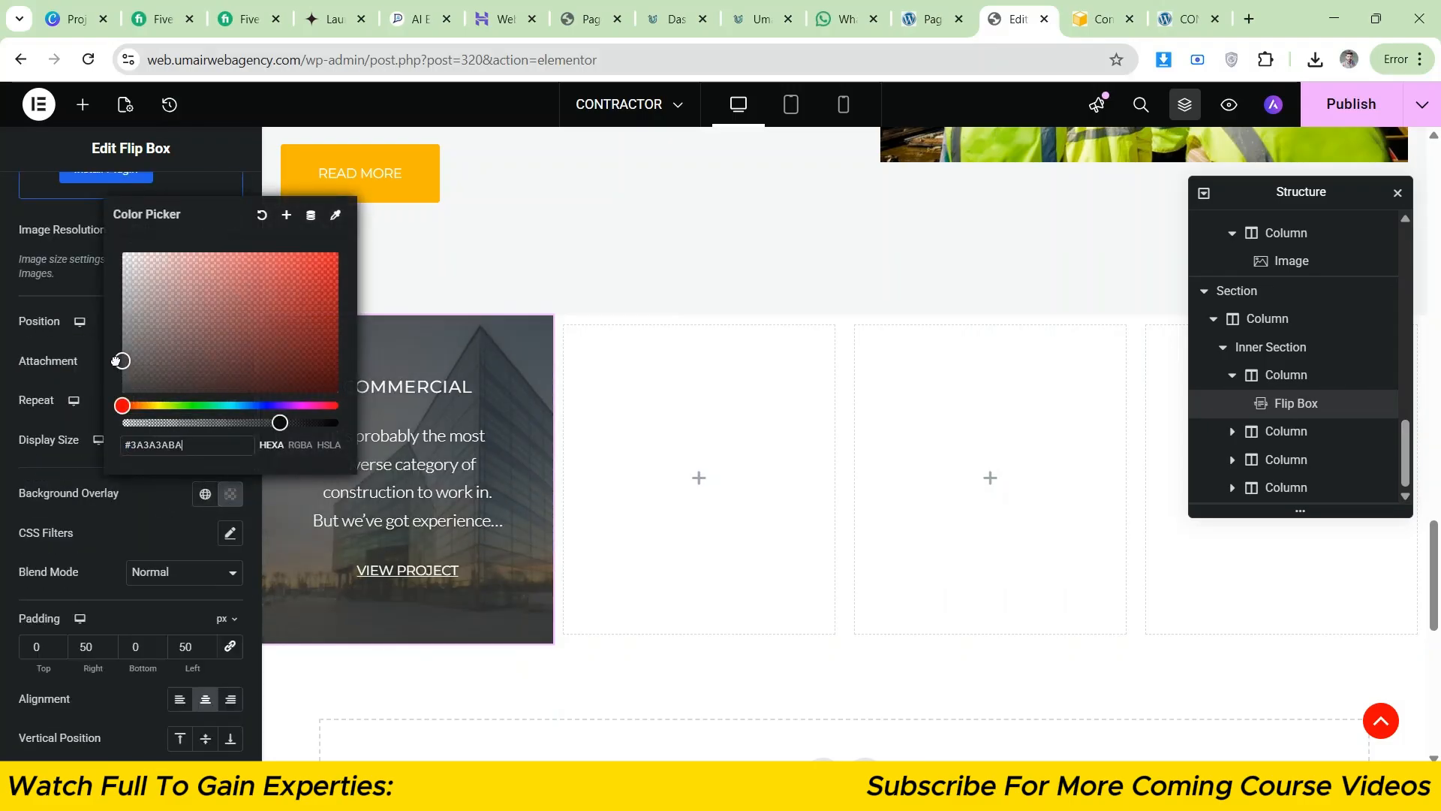
drag(290, 424, 302, 424)
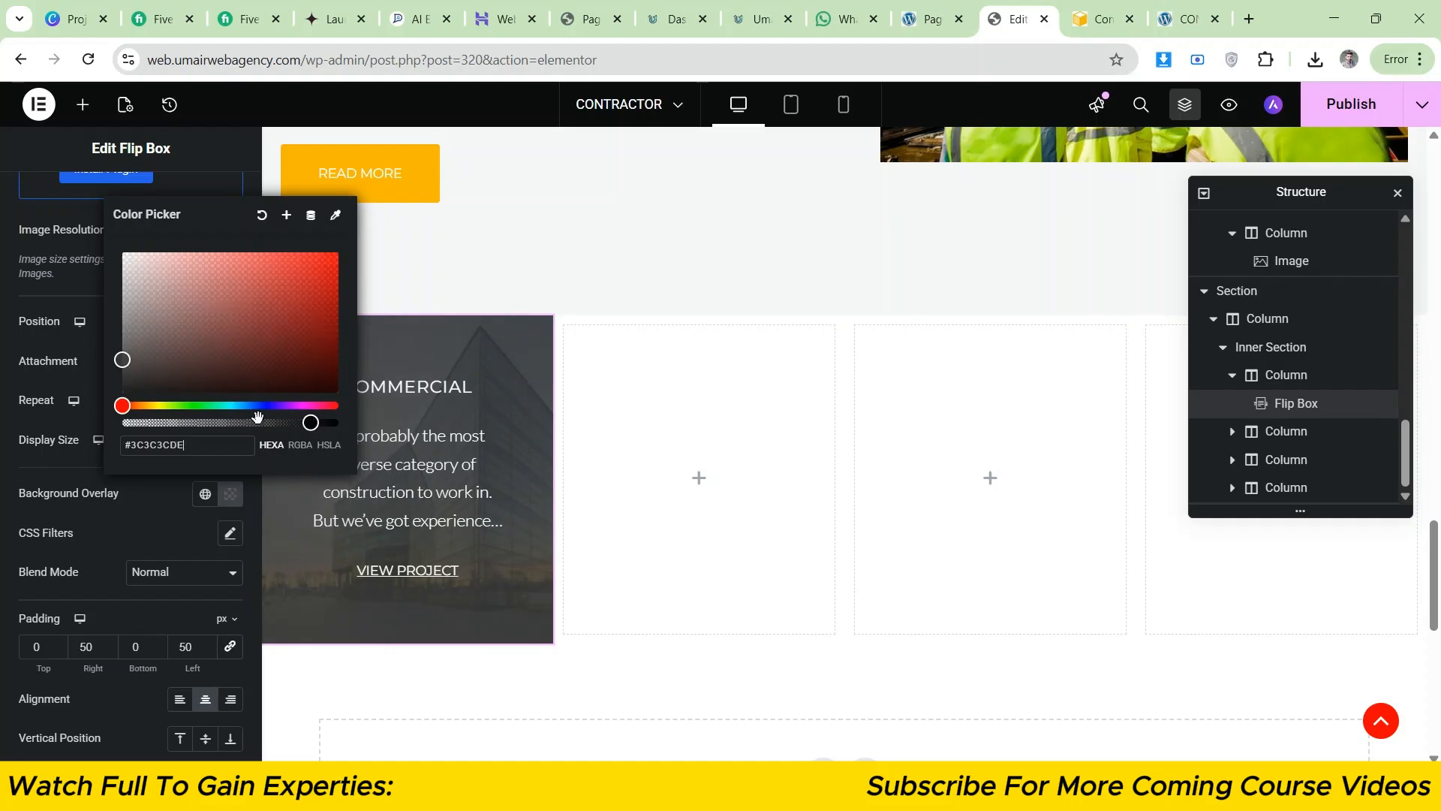
key(Escape)
click(1367, 109)
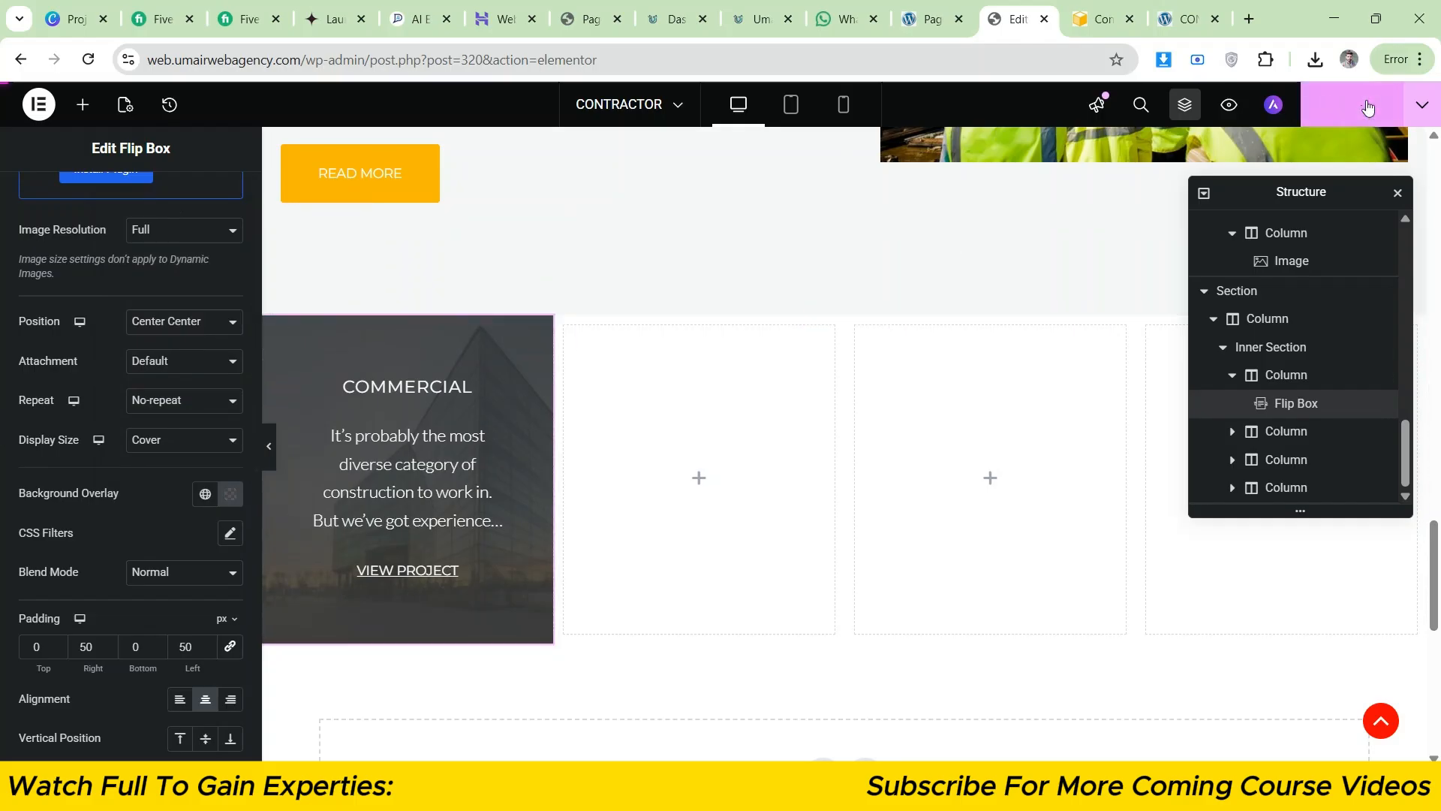
- Copy the Commercial flip box and paste it into the three empty columns beside it
right_click(409, 374)
click(445, 417)
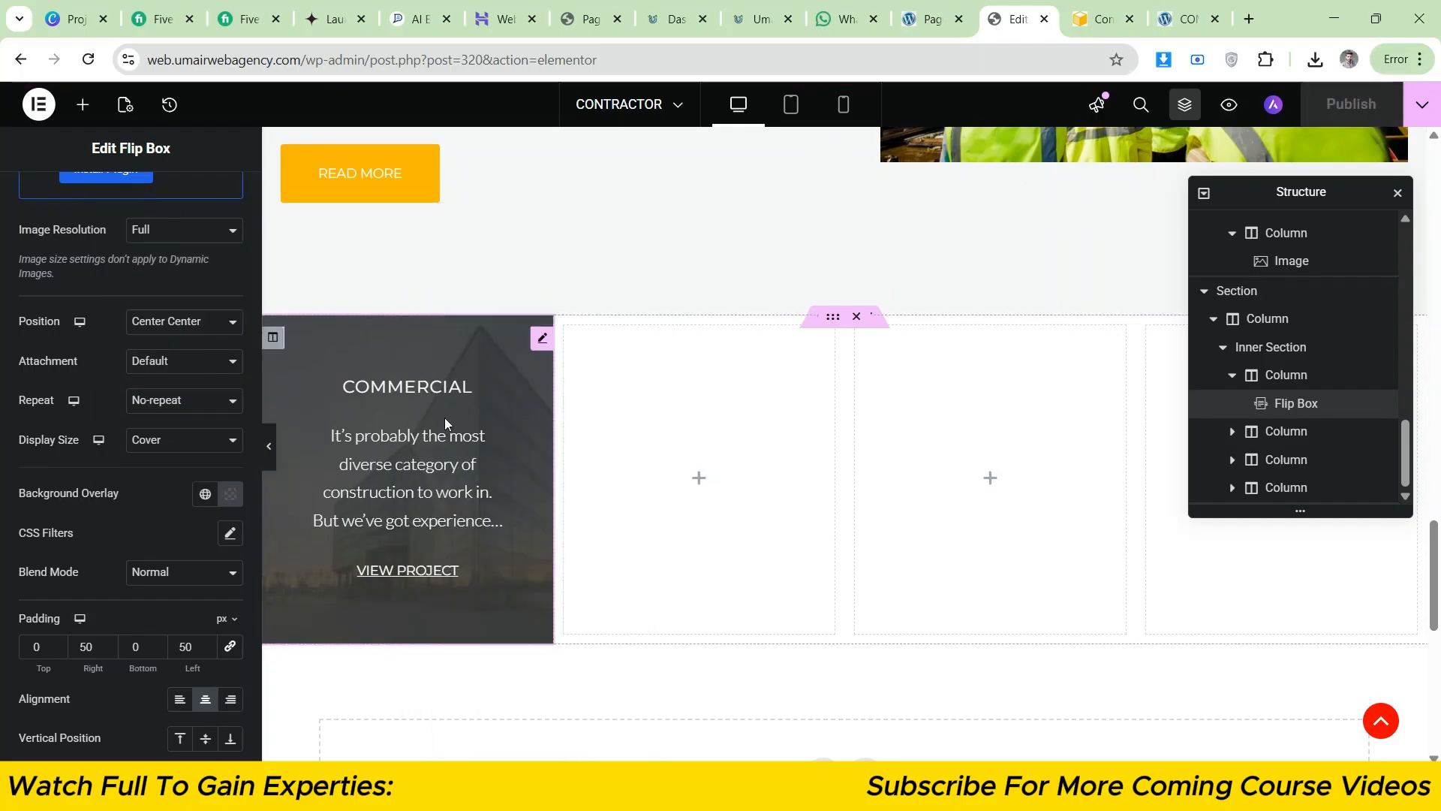
right_click(650, 481)
click(683, 542)
right_click(944, 493)
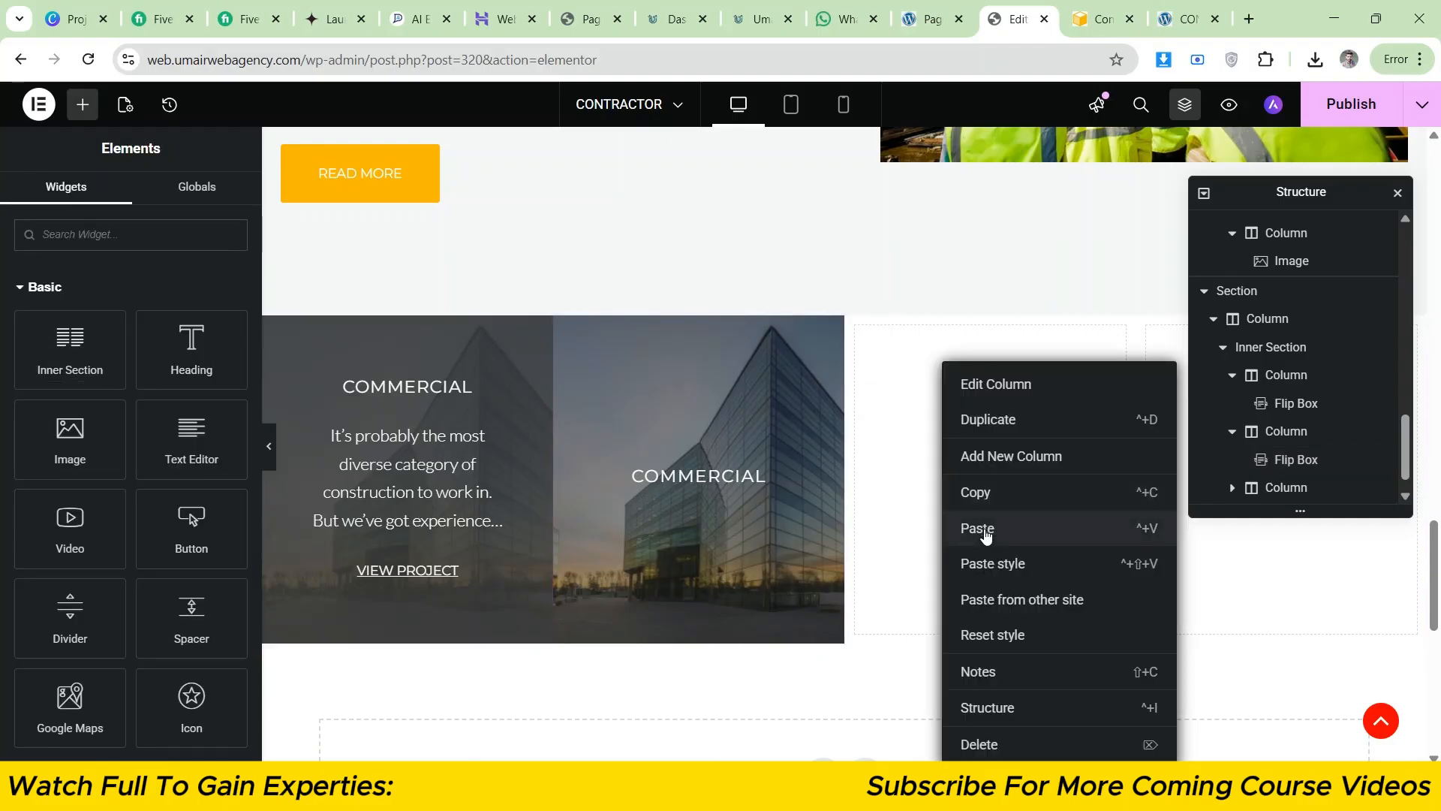
click(984, 537)
right_click(1200, 557)
click(1231, 542)
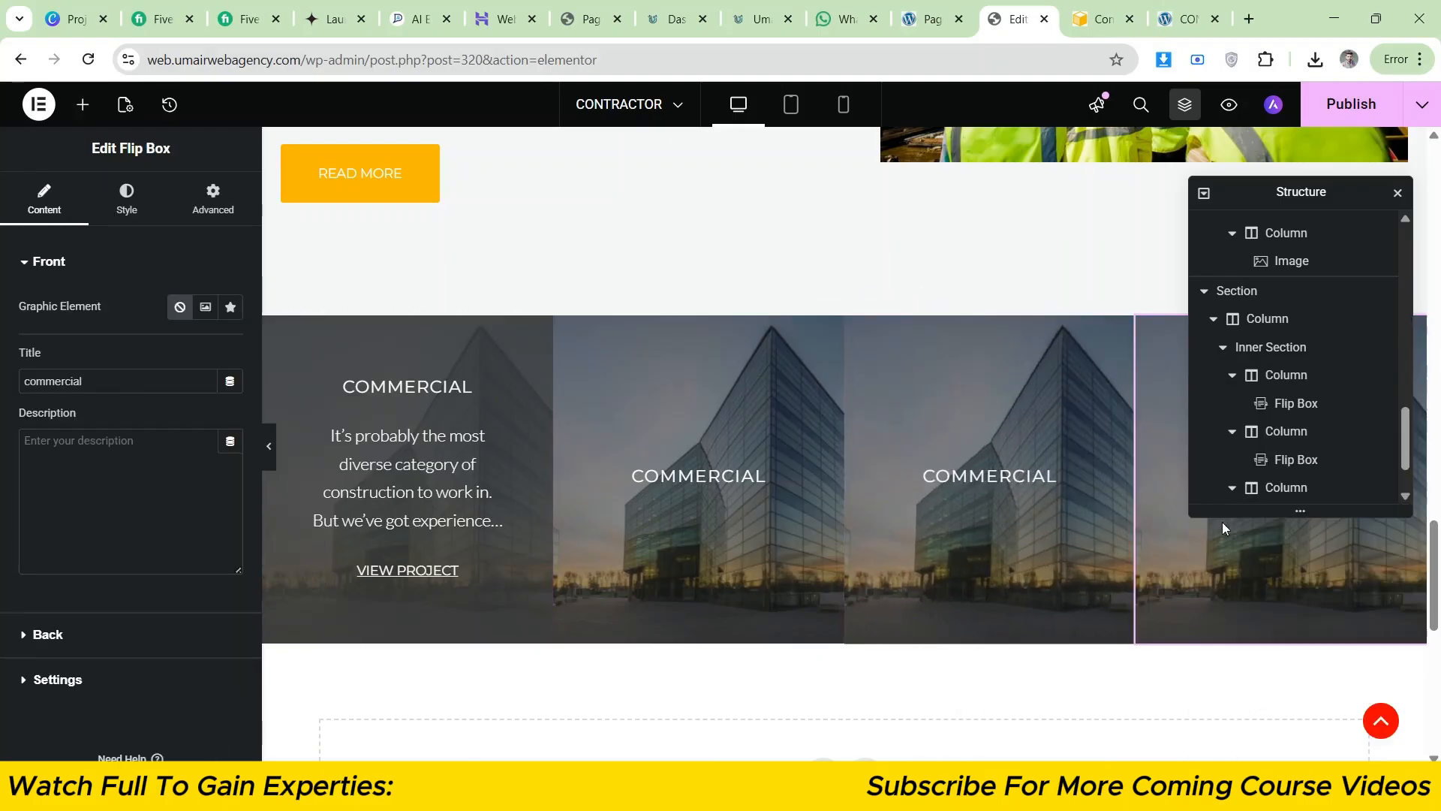
- Close the Structure navigator, duplicate the four-tile inner section as a second row, and publish the page
click(1397, 192)
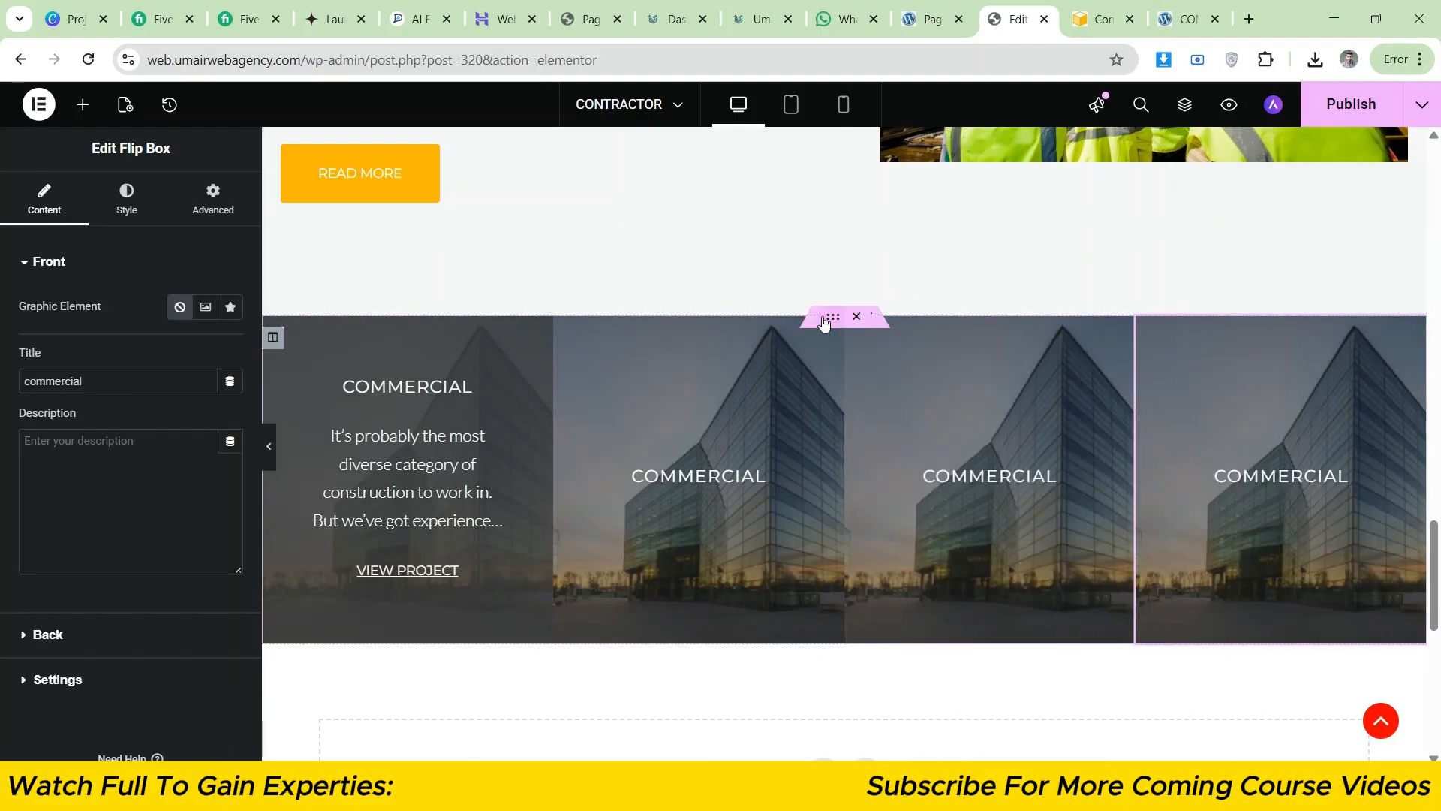
right_click(828, 321)
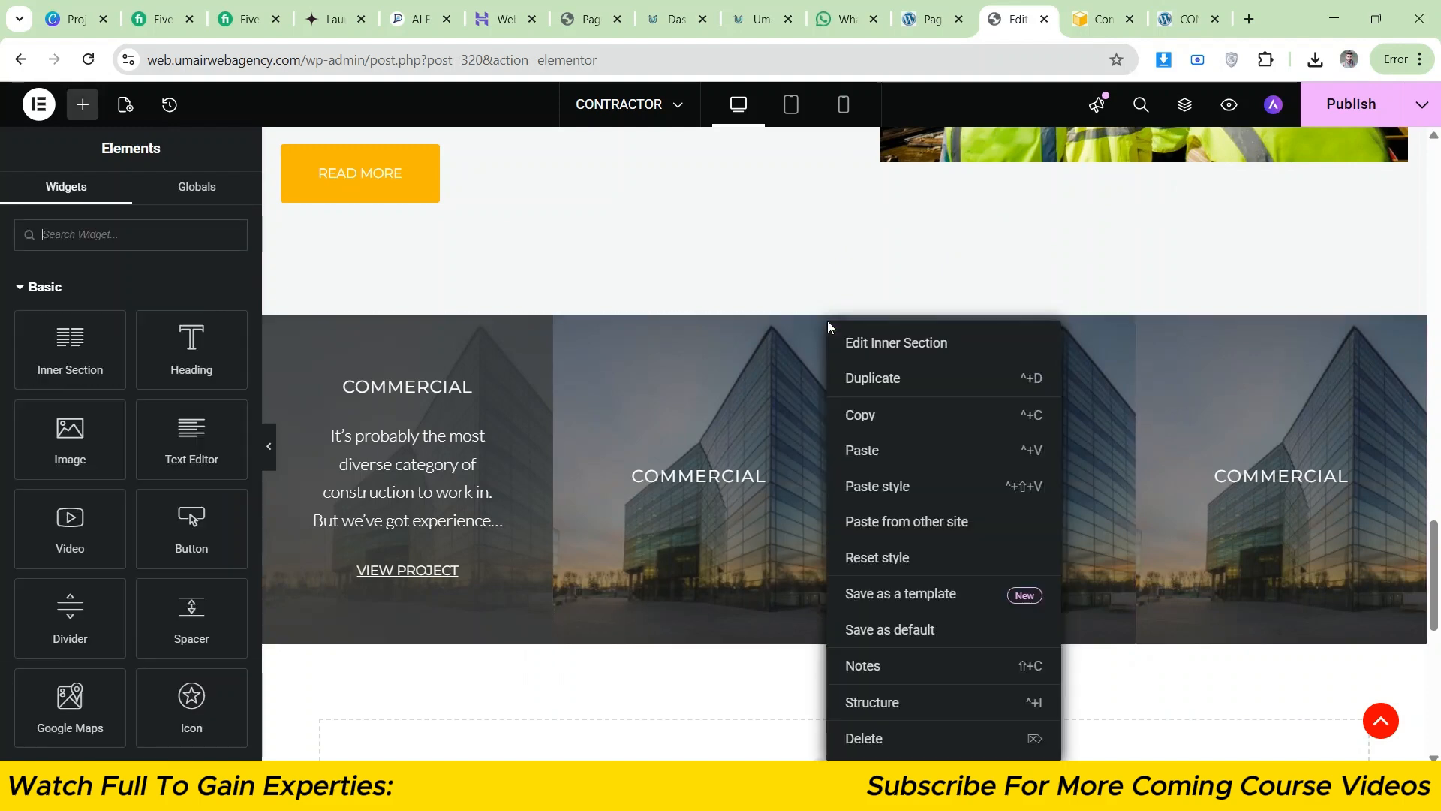
click(840, 378)
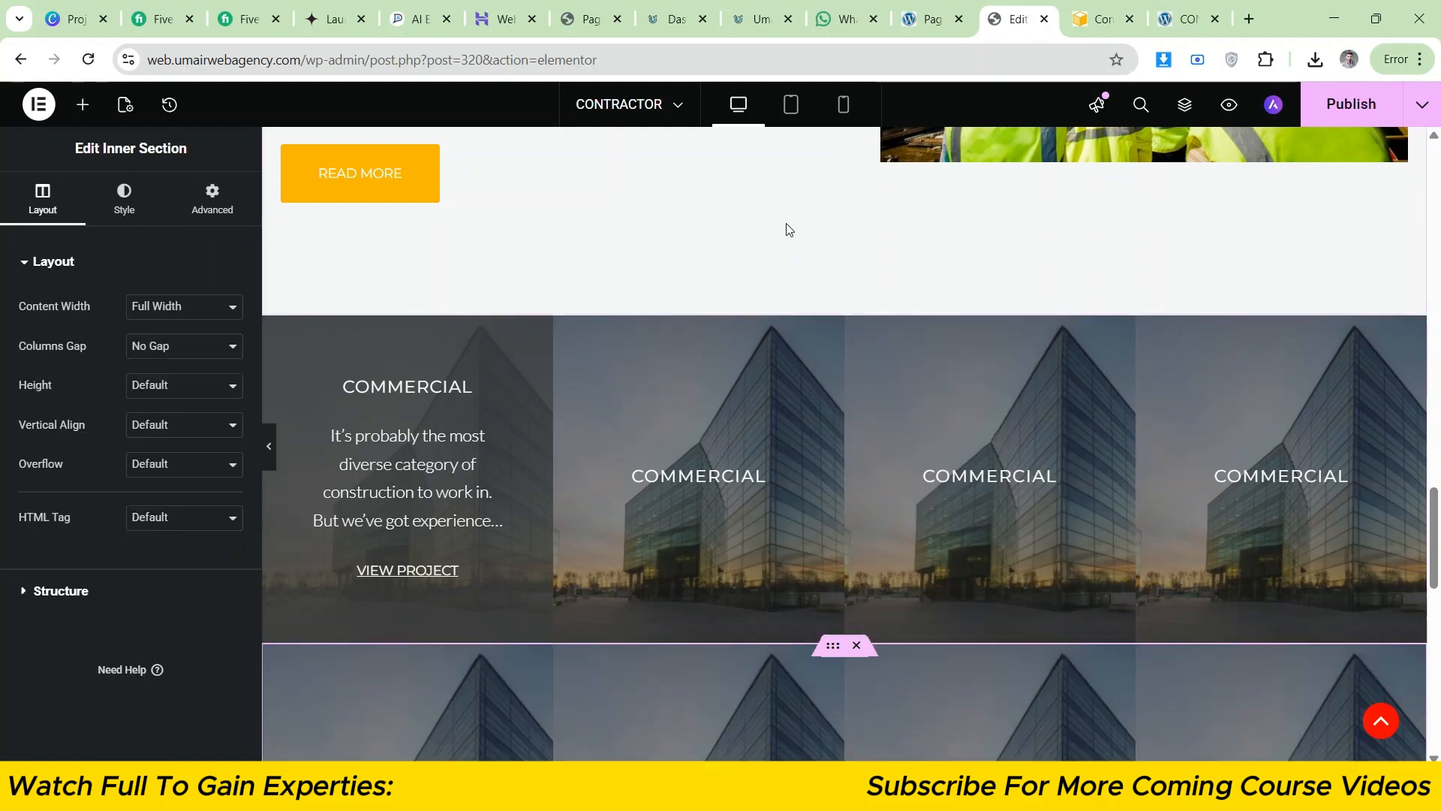
scroll(787, 229, down, 3)
click(400, 214)
click(29, 262)
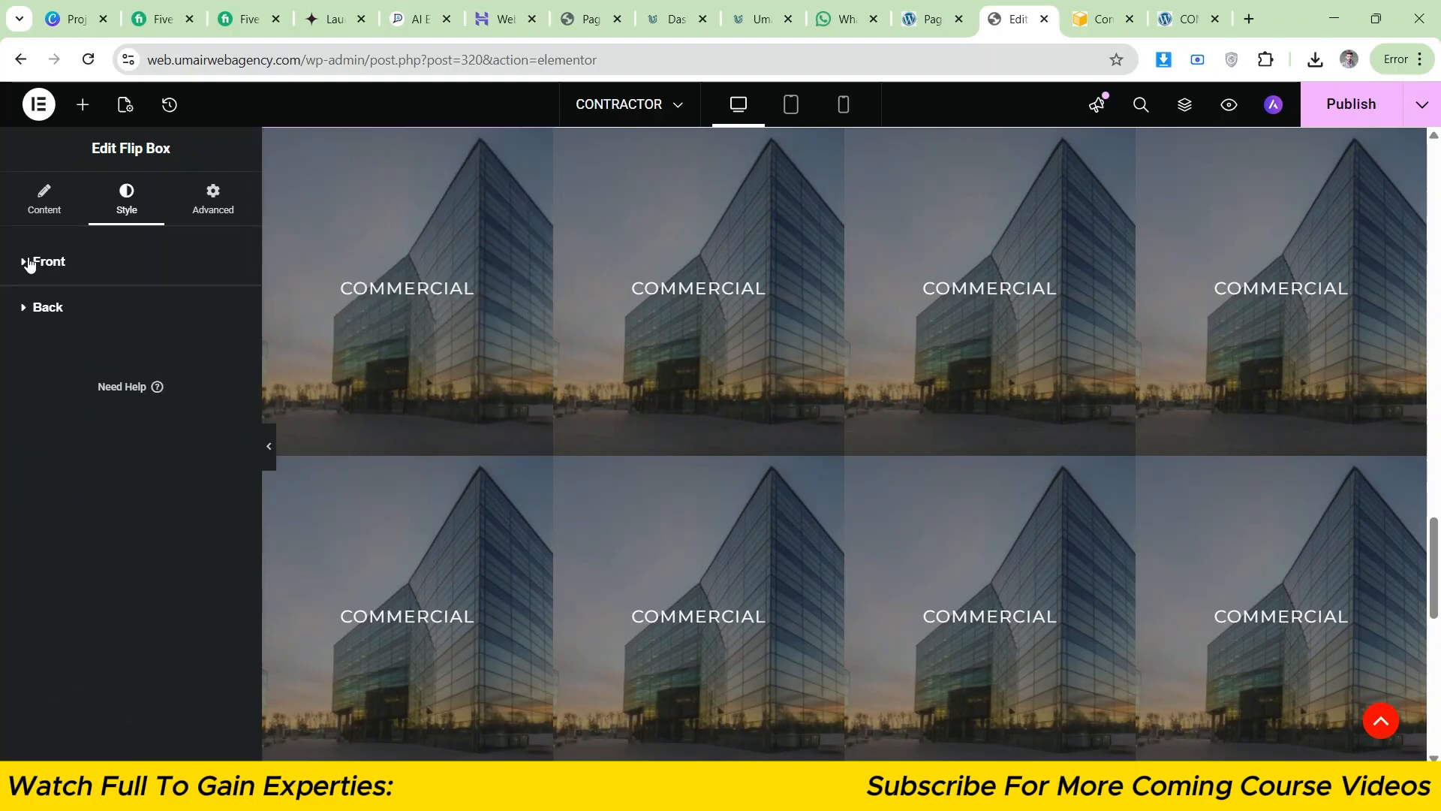
click(1351, 105)
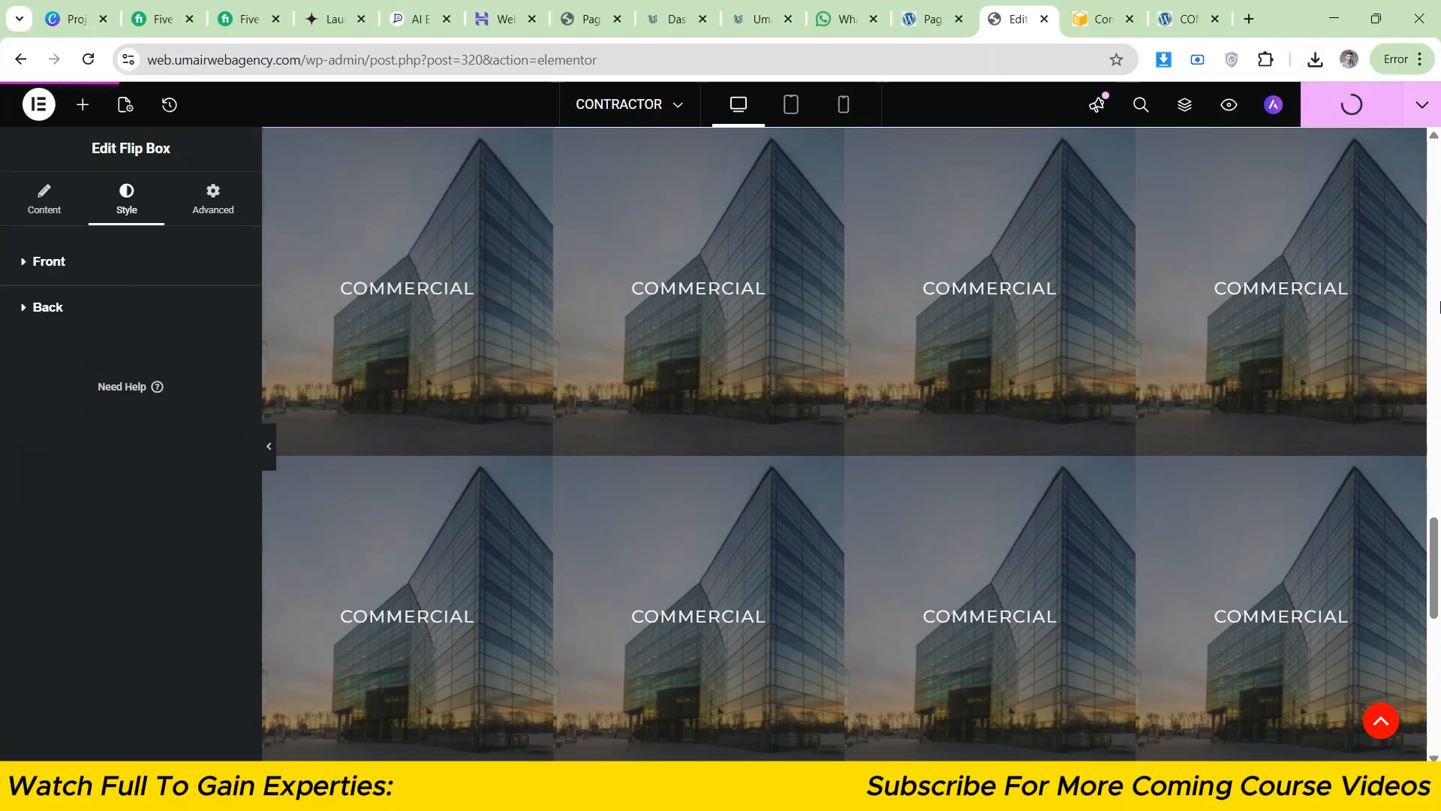
- Reload the live Contractor page and examine both rows of flip boxes, including their flip effect and View Project link
click(910, 8)
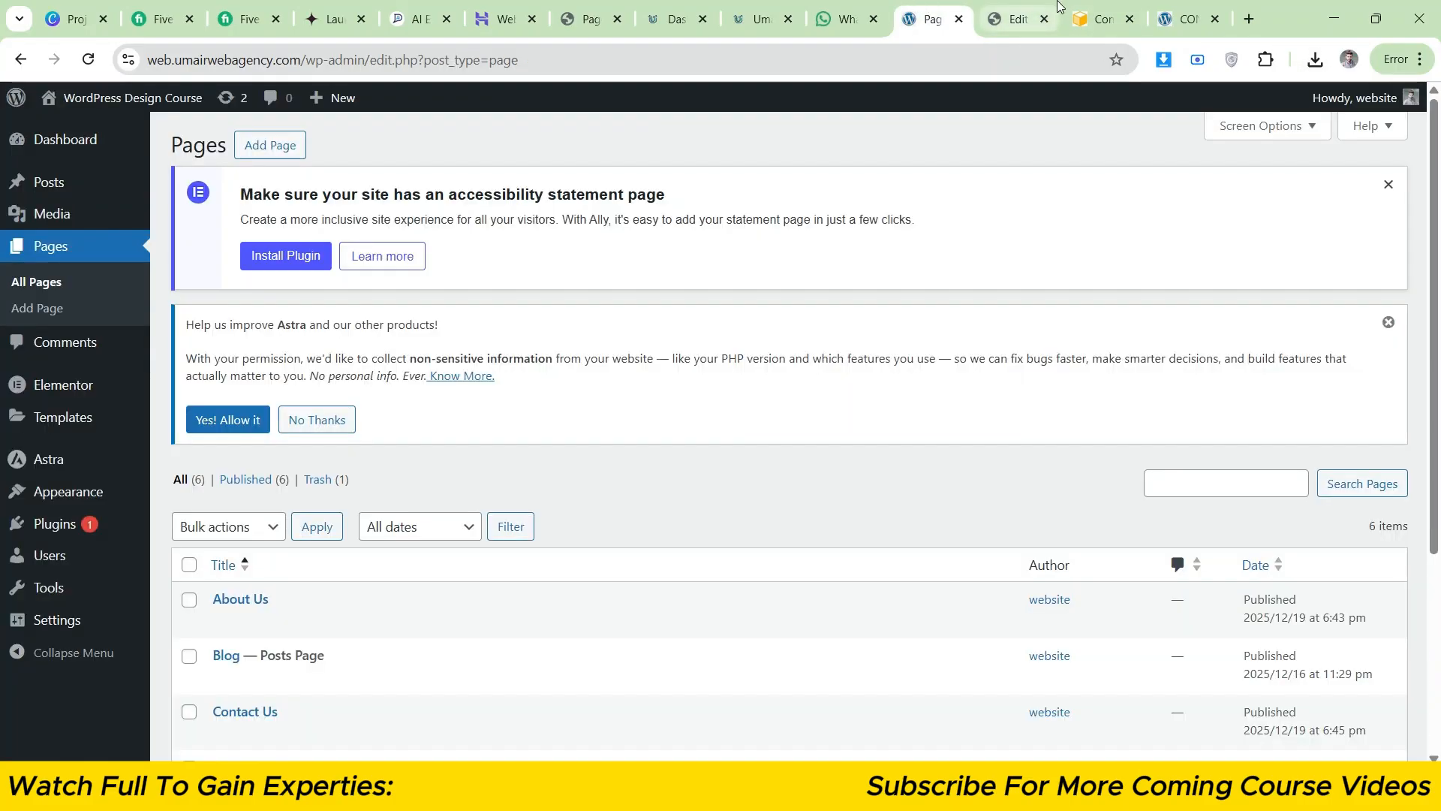
click(1087, 7)
click(1167, 9)
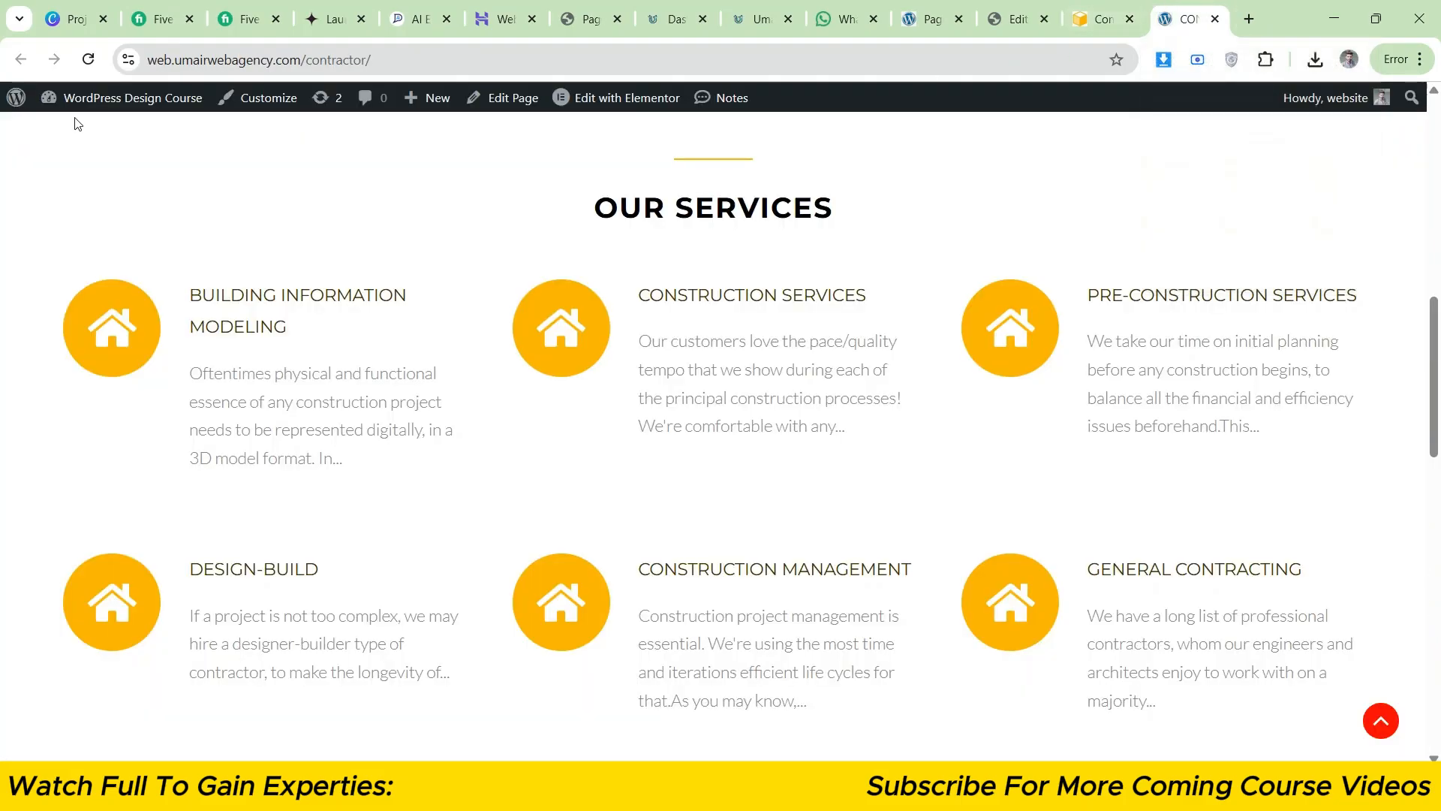
click(90, 60)
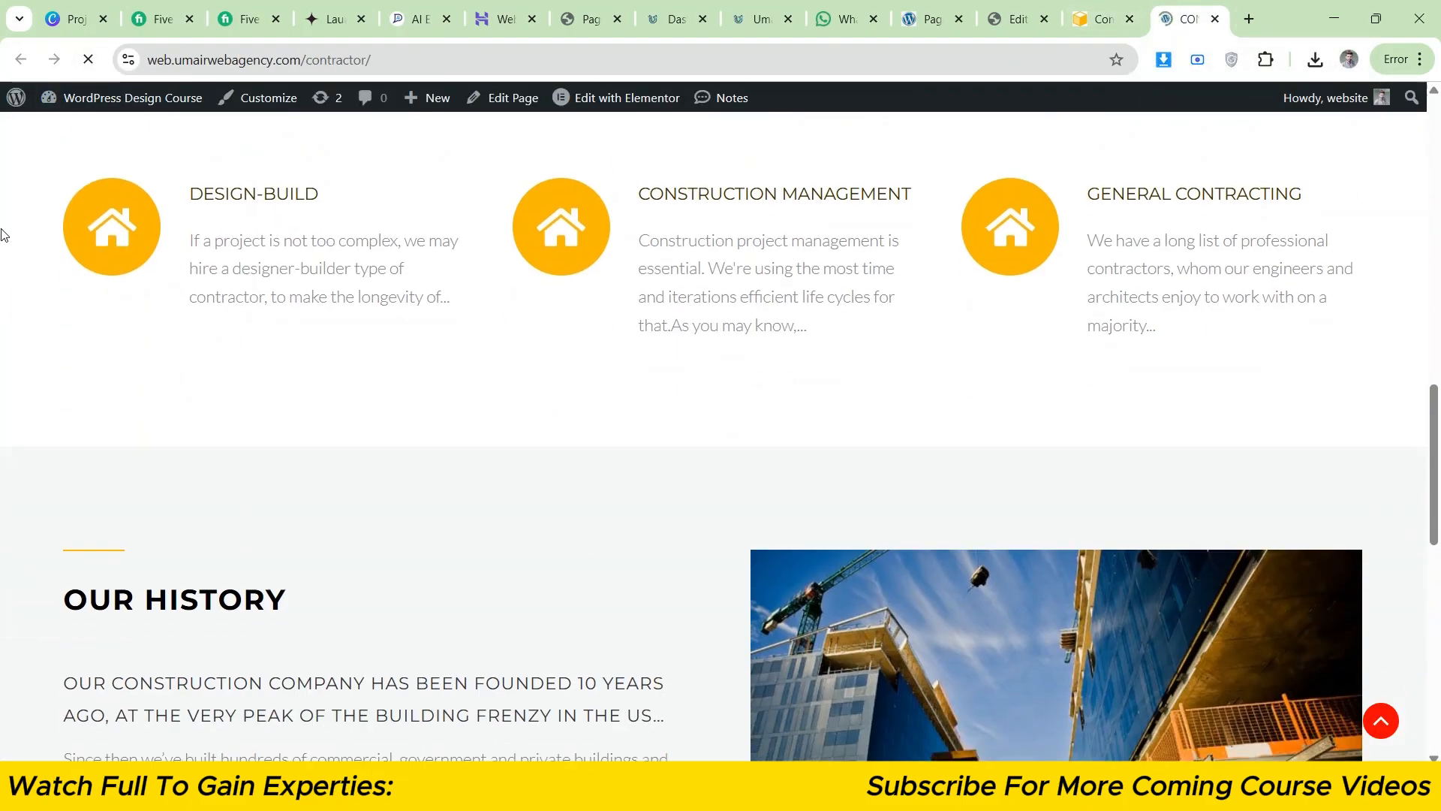
scroll(0, 254, down, 15)
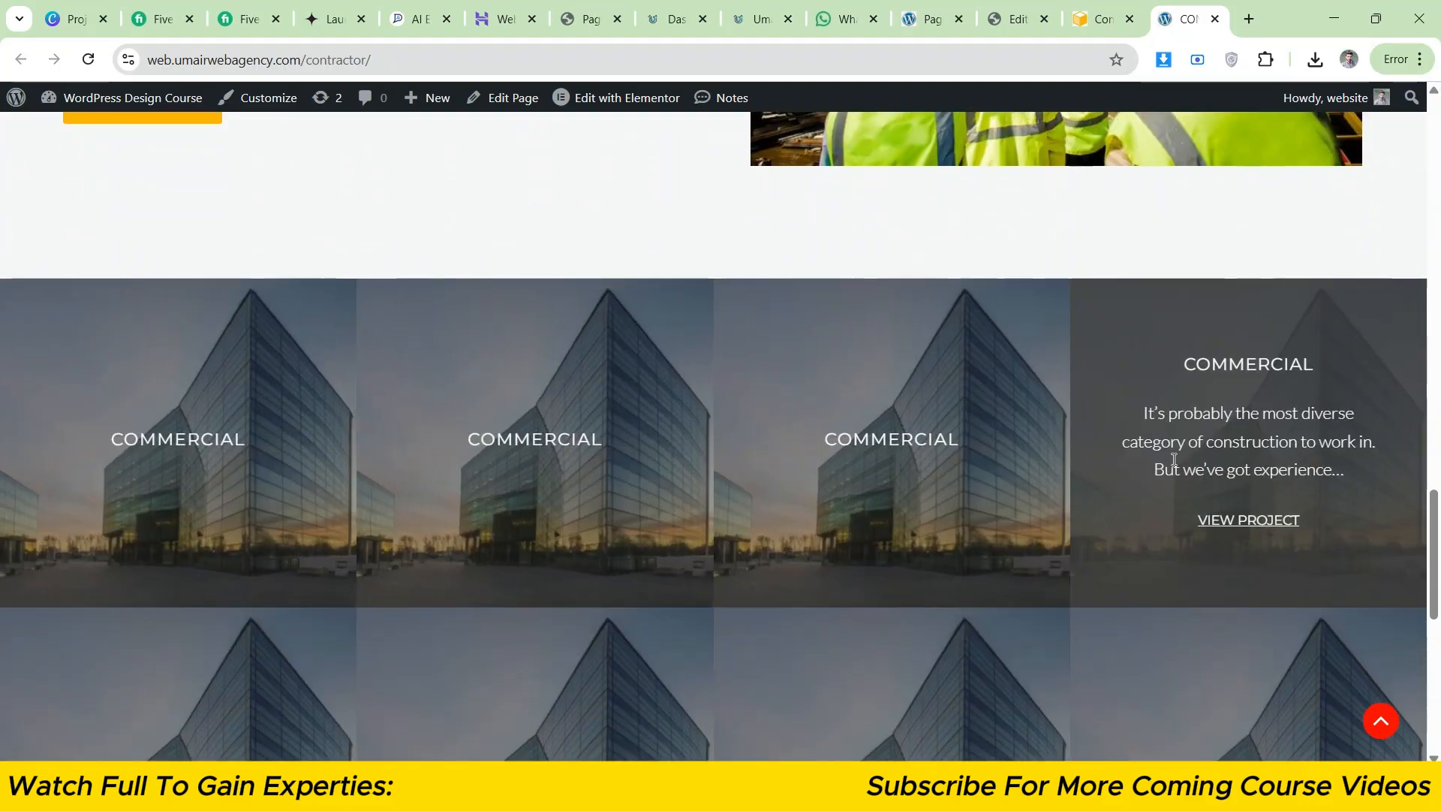
scroll(414, 403, down, 1)
scroll(414, 404, down, 6)
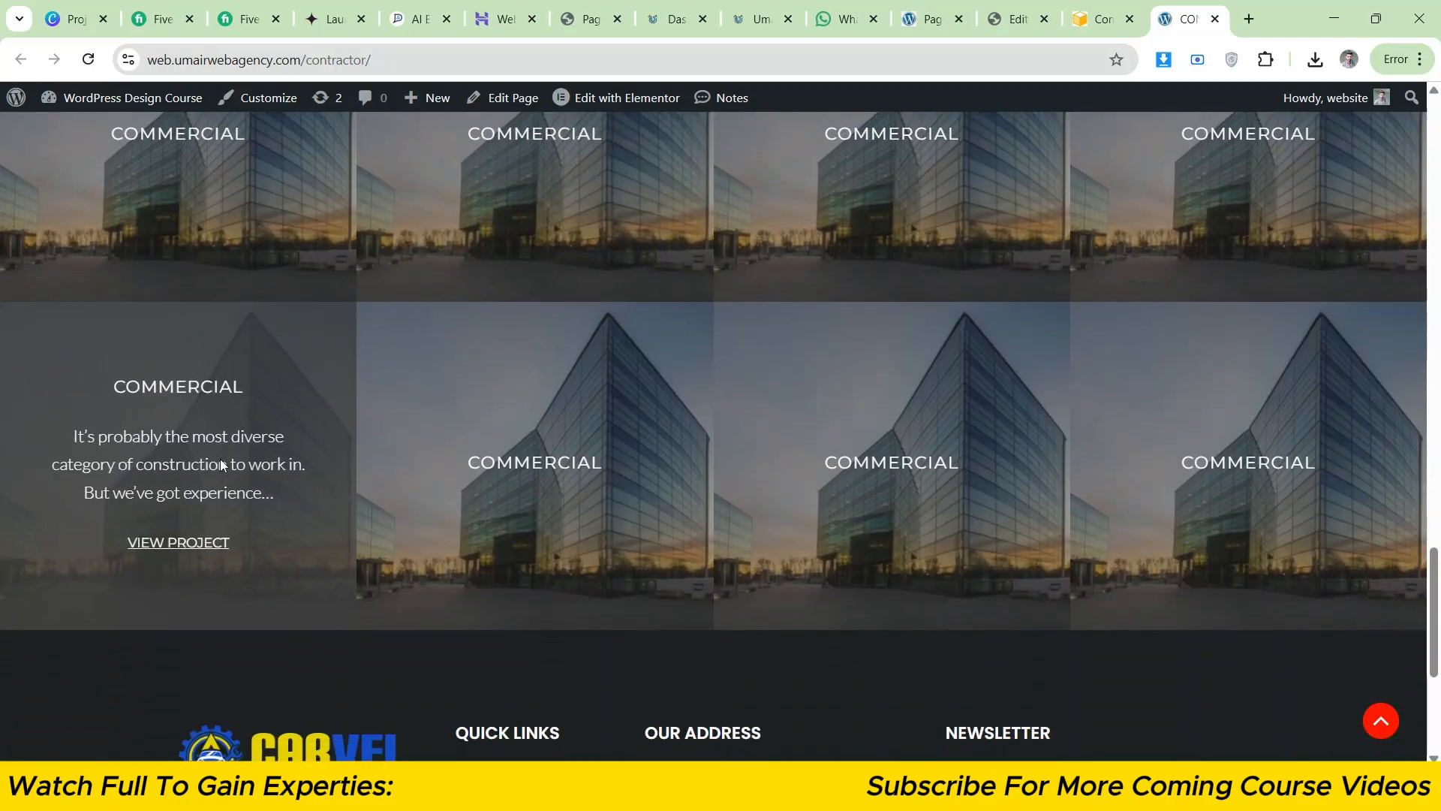
scroll(1201, 449, up, 6)
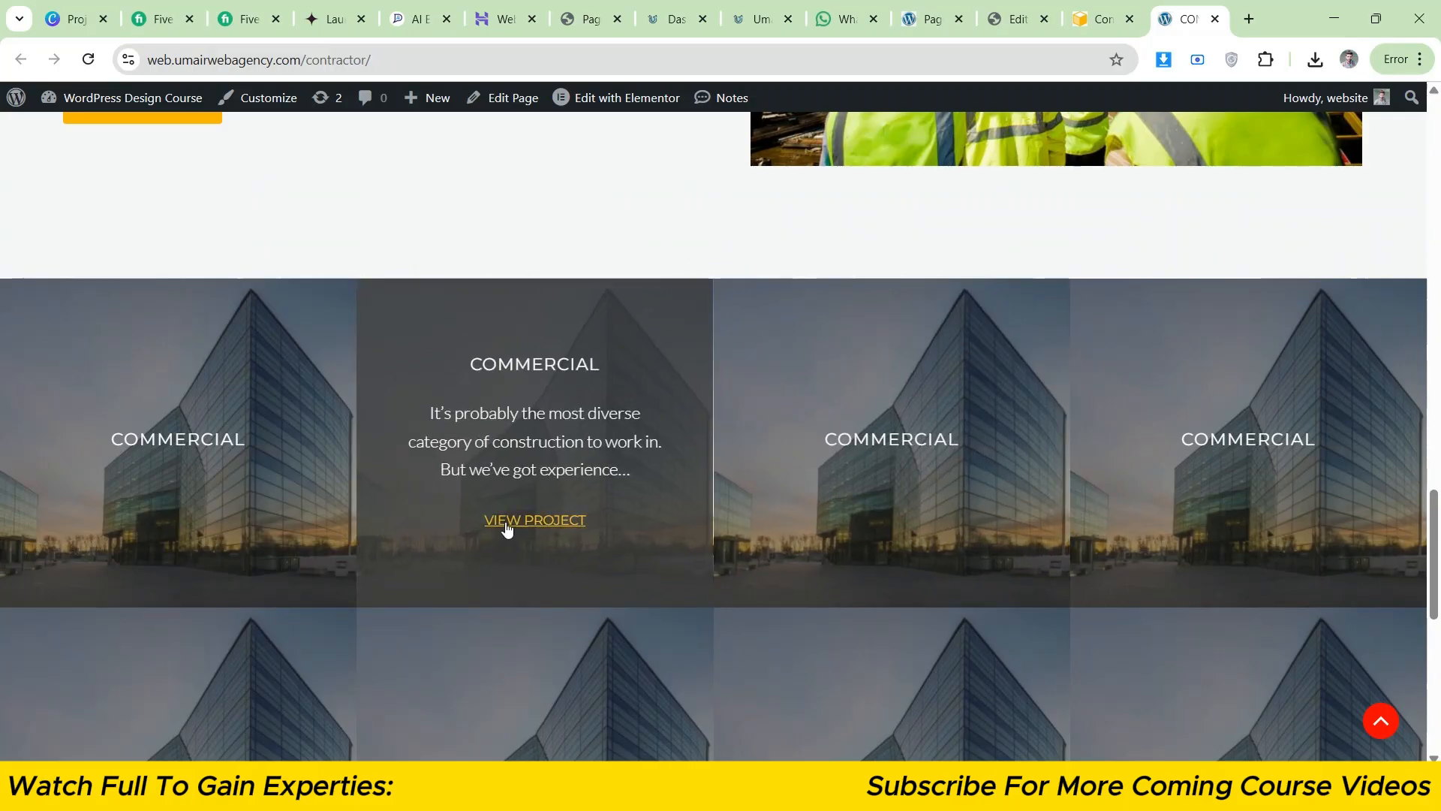
scroll(995, 415, down, 1)
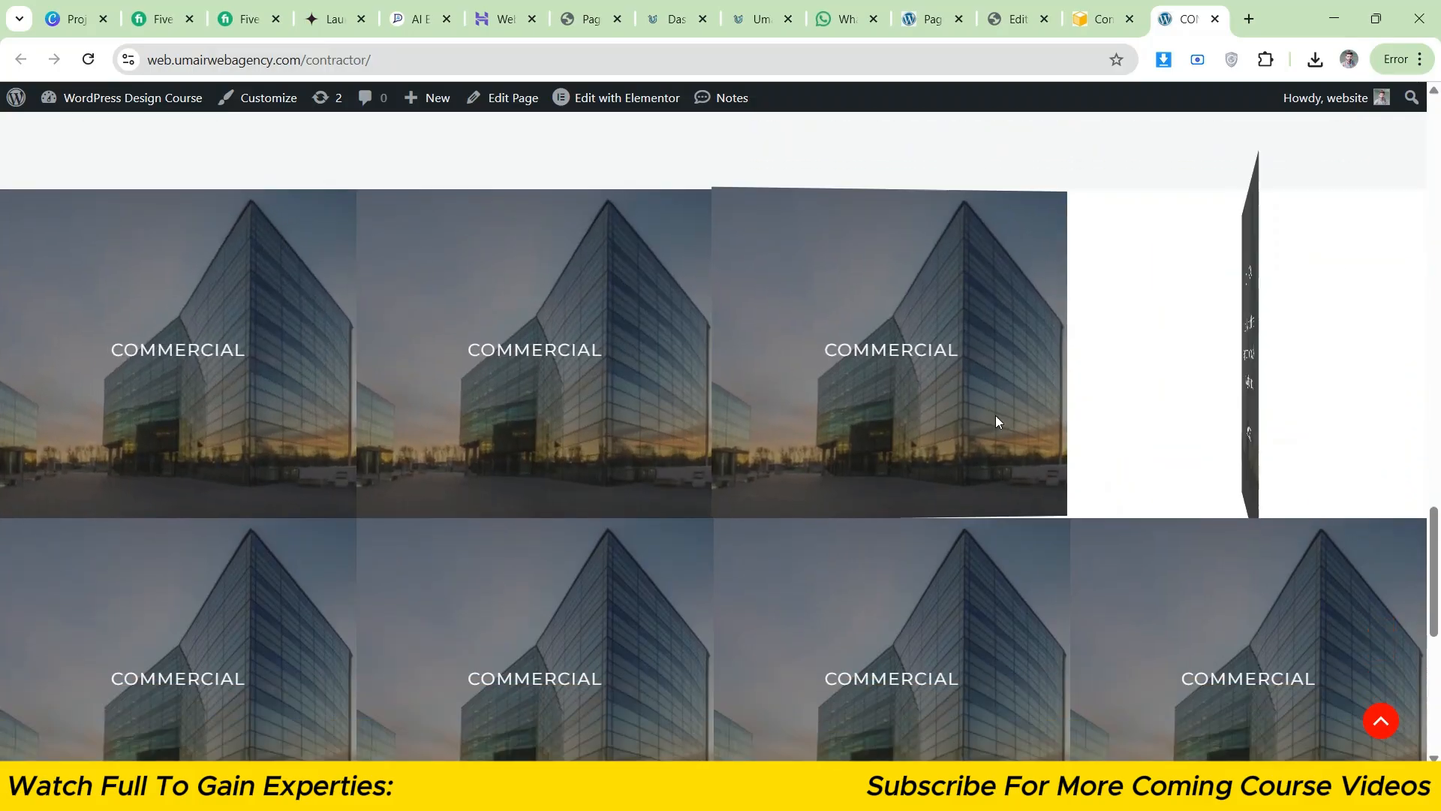
- Return to the Elementor editor and display the flip box's Front content settings
click(1018, 19)
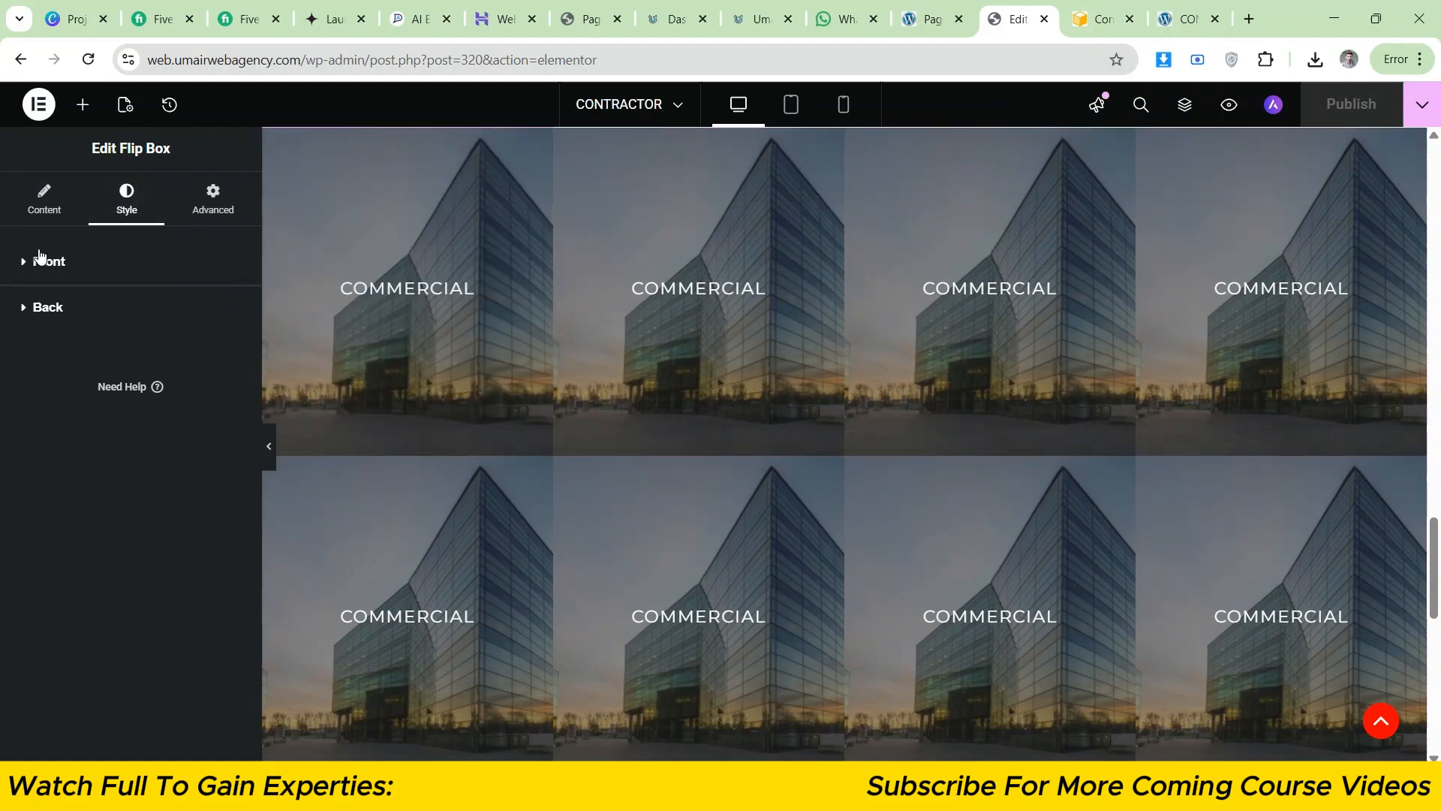
click(42, 261)
click(44, 202)
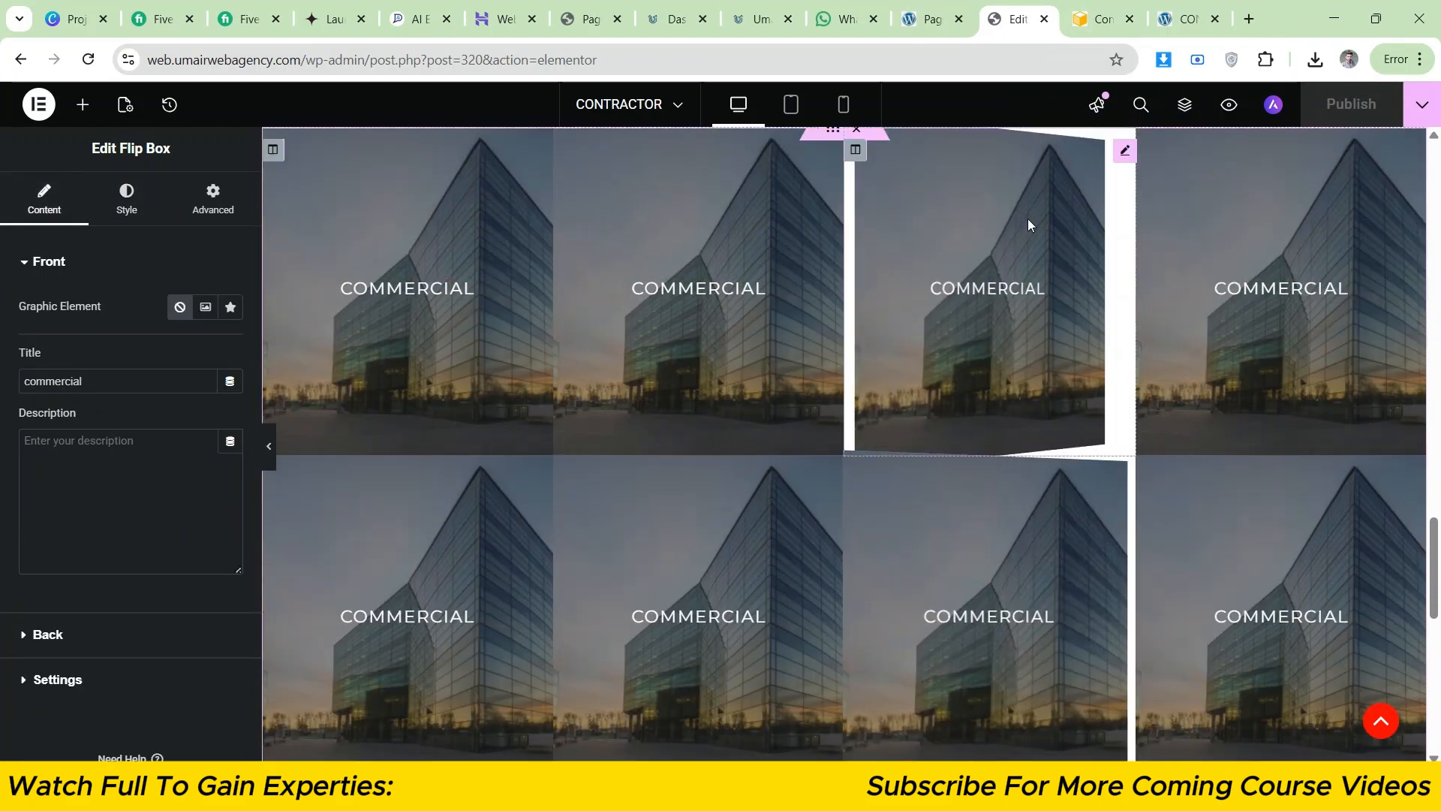
- Switch to the reference template and examine its category tiles, Recent News section, footer and the sections above up to the hero banner
click(1097, 19)
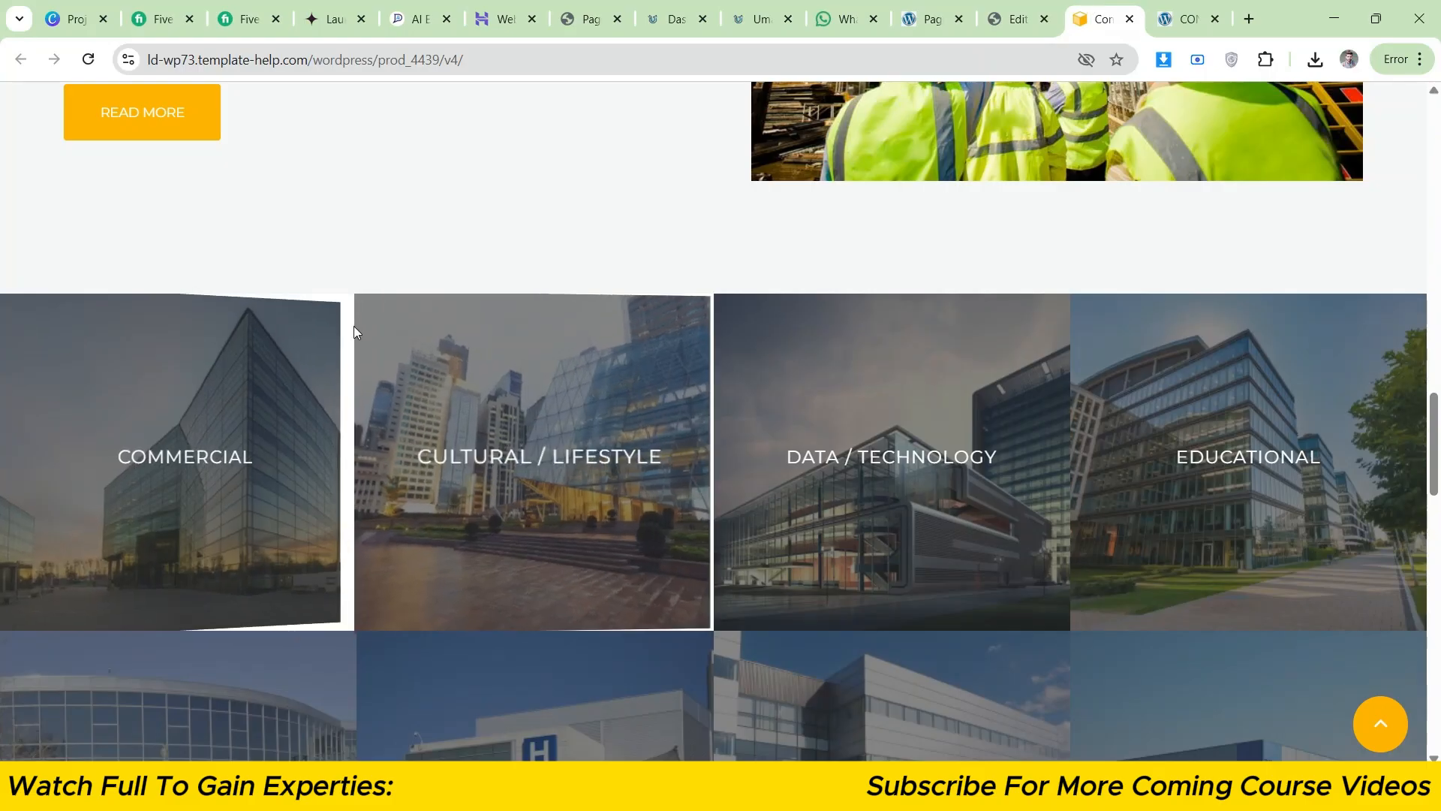
scroll(348, 341, down, 10)
scroll(683, 413, up, 3)
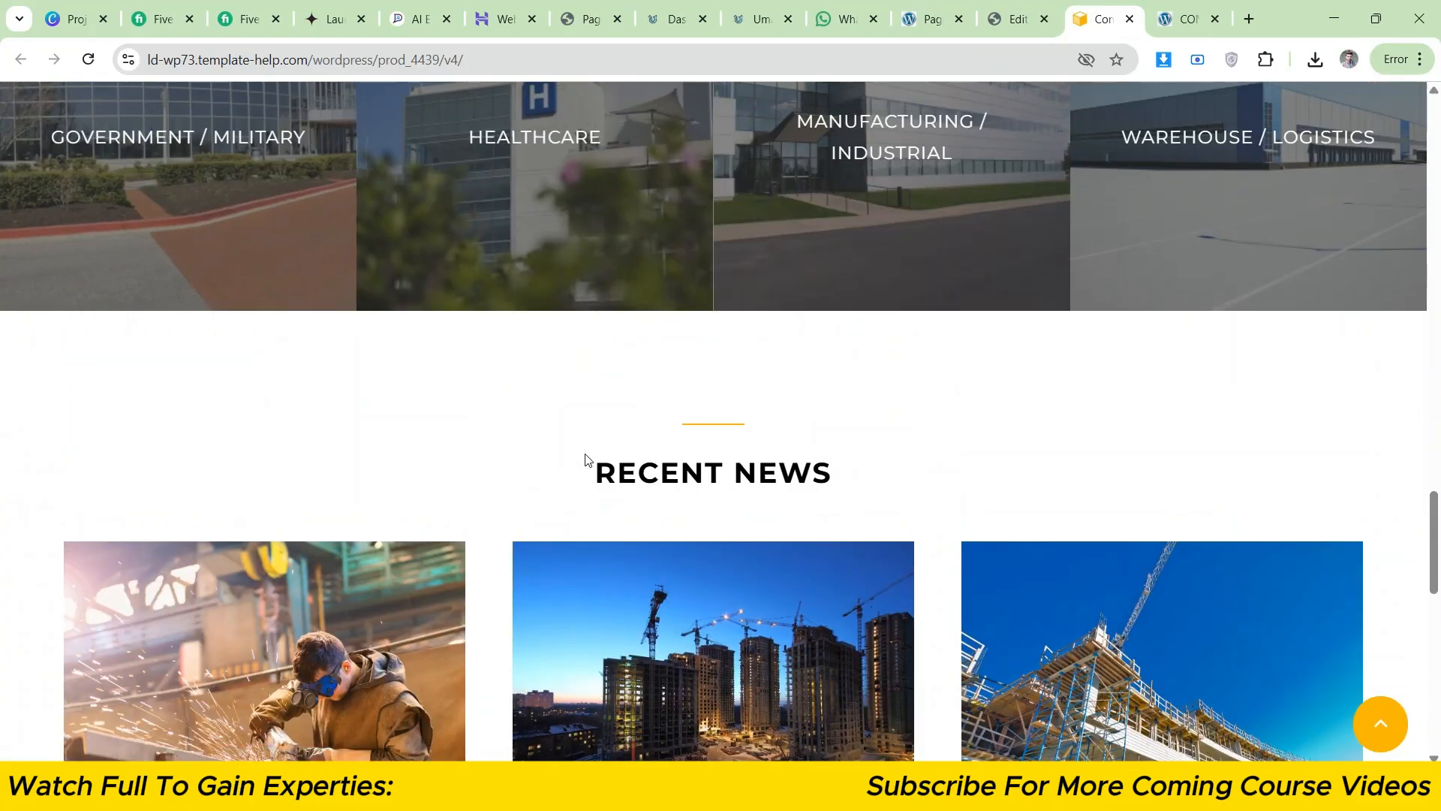
scroll(707, 463, down, 12)
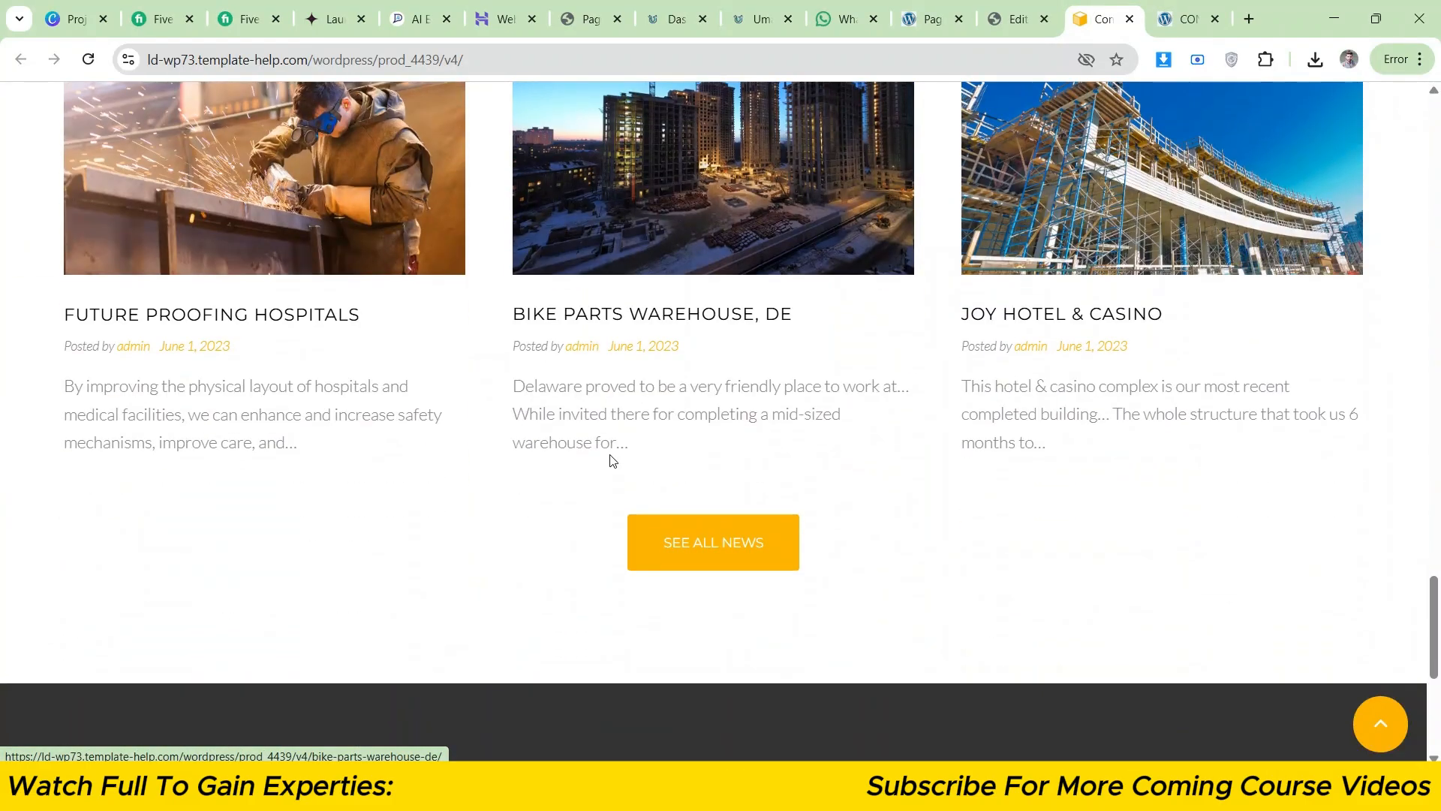
scroll(518, 395, down, 2)
scroll(485, 462, up, 2)
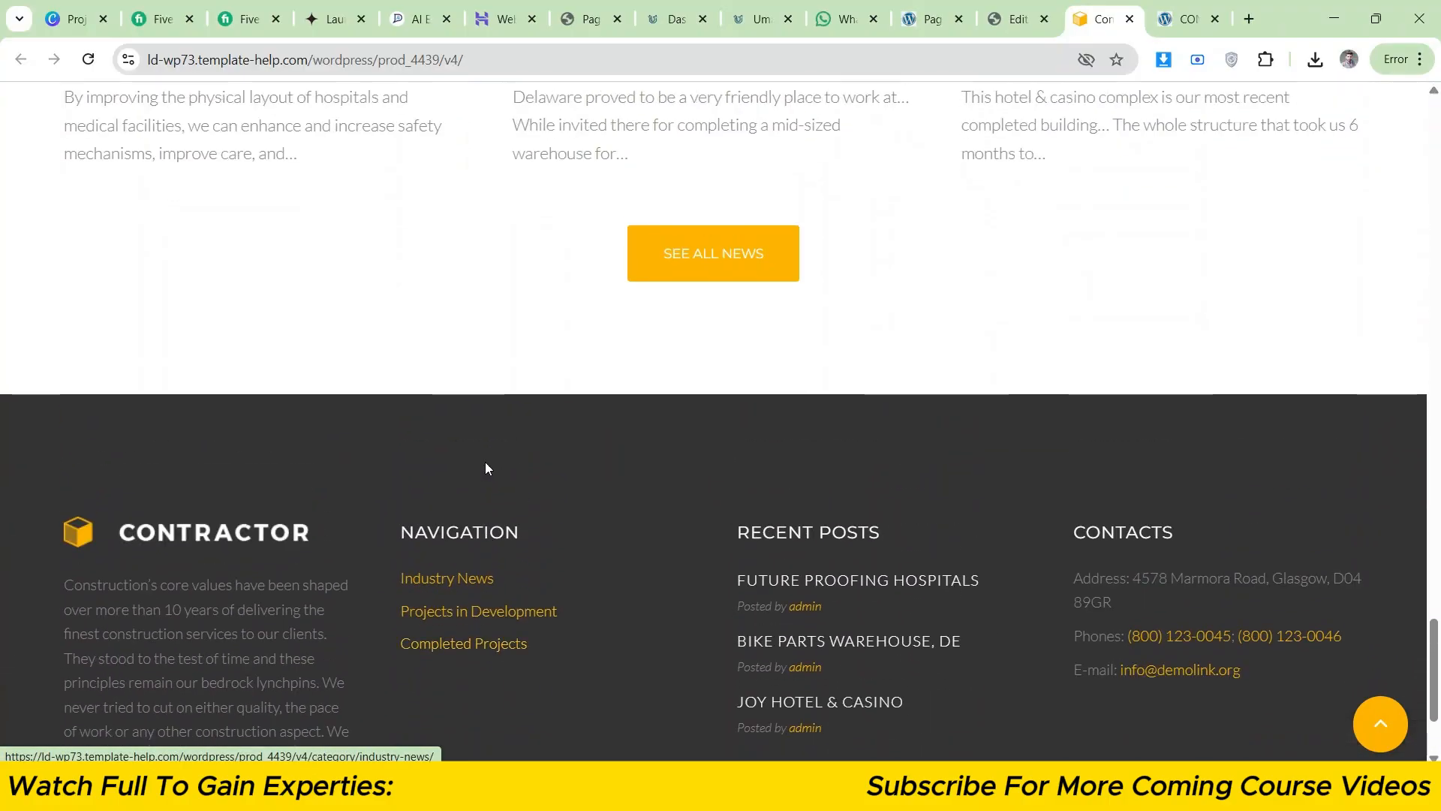
scroll(525, 469, down, 2)
scroll(538, 483, up, 1)
scroll(537, 483, up, 15)
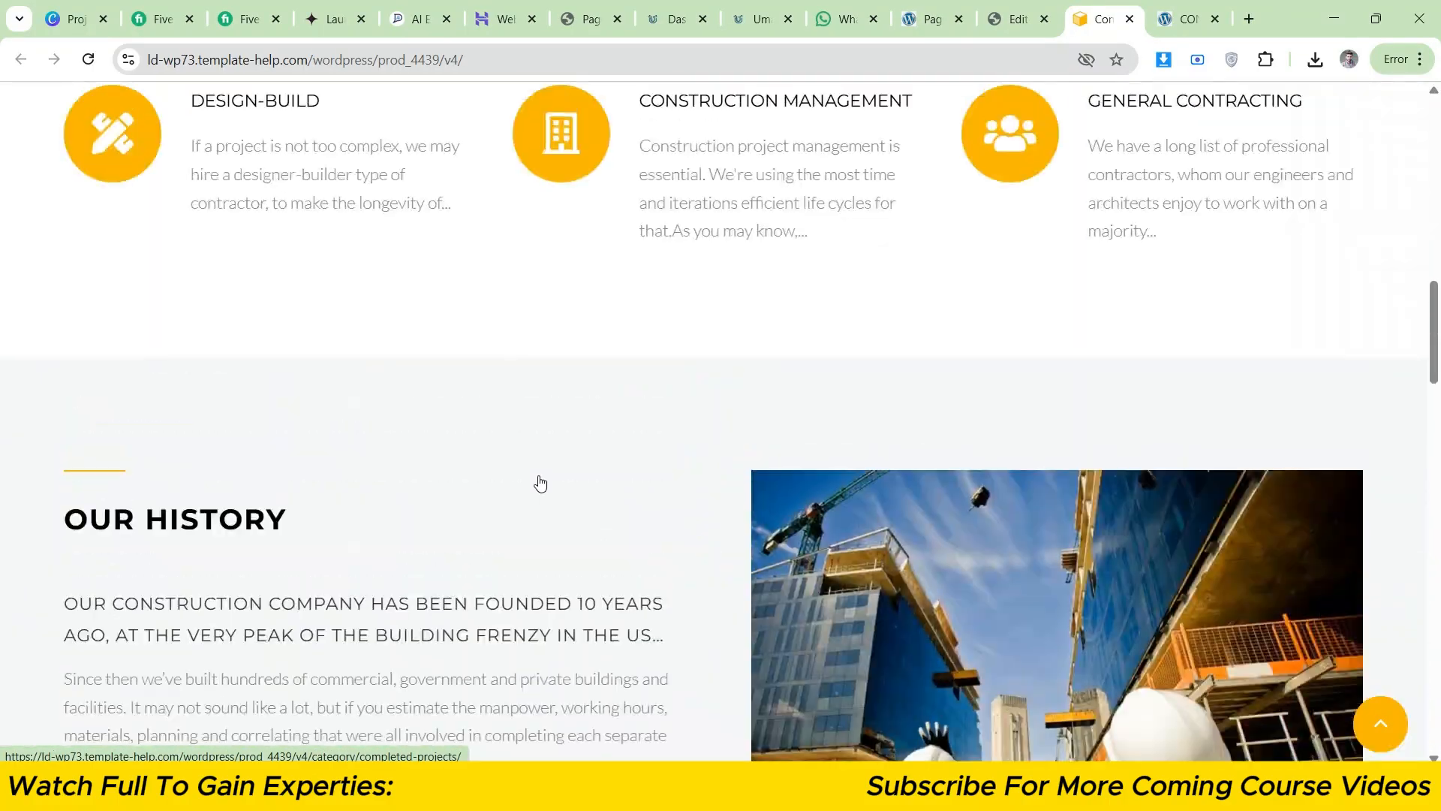
scroll(538, 483, down, 6)
scroll(406, 465, up, 20)
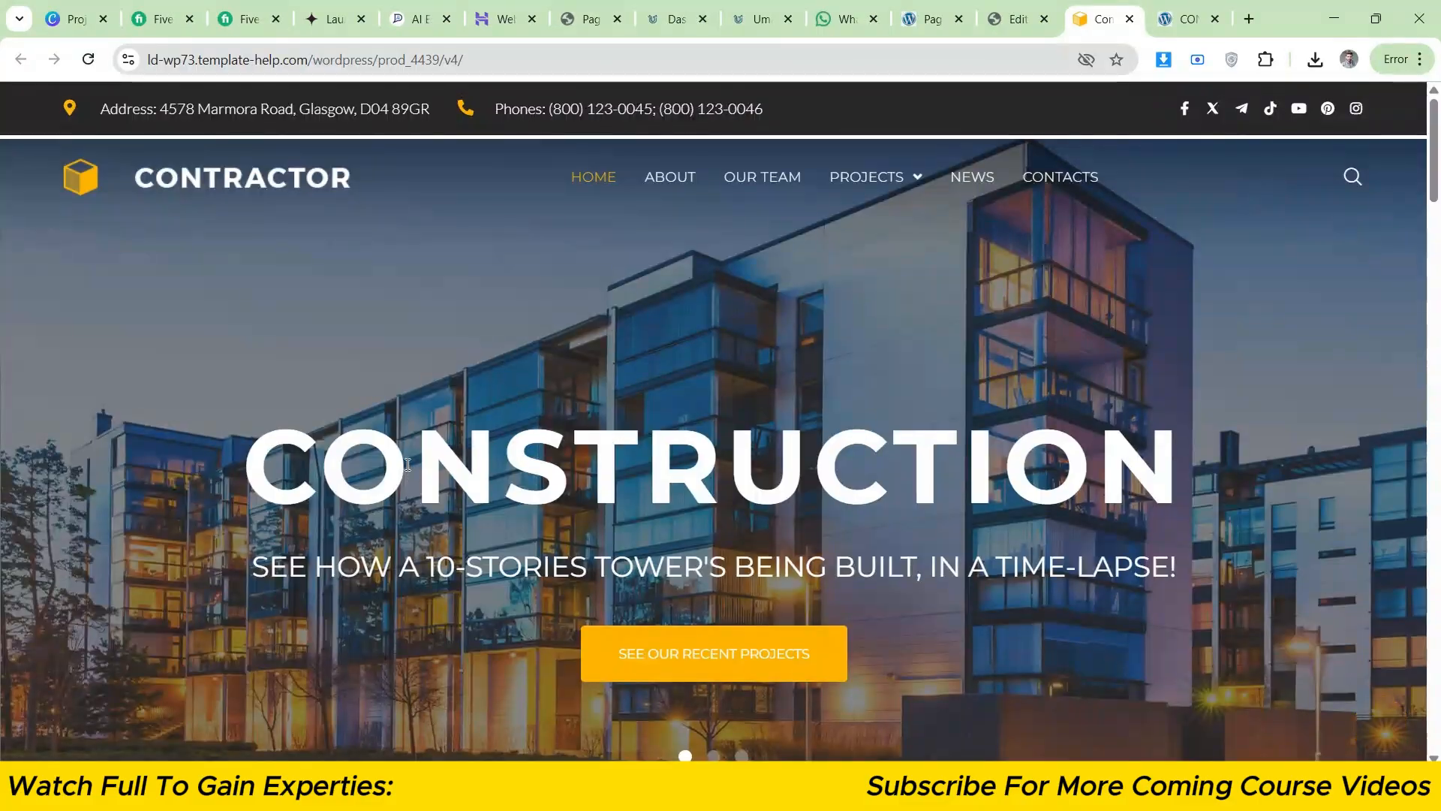
- Place the live Contractor page's browser tab before the reference template's and review the built page from the header to the footer
click(1013, 7)
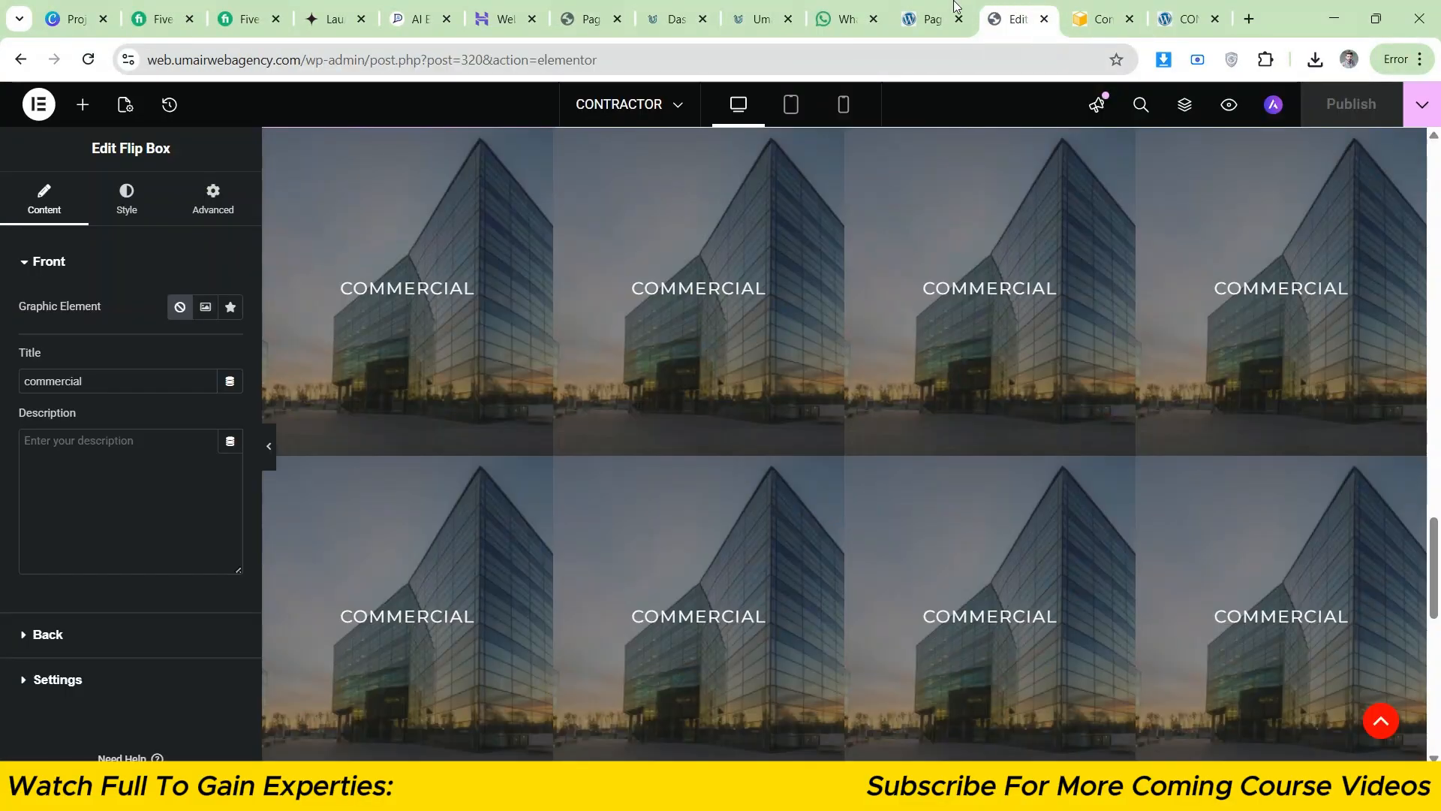
click(931, 19)
click(1102, 19)
drag(1190, 19, 1103, 18)
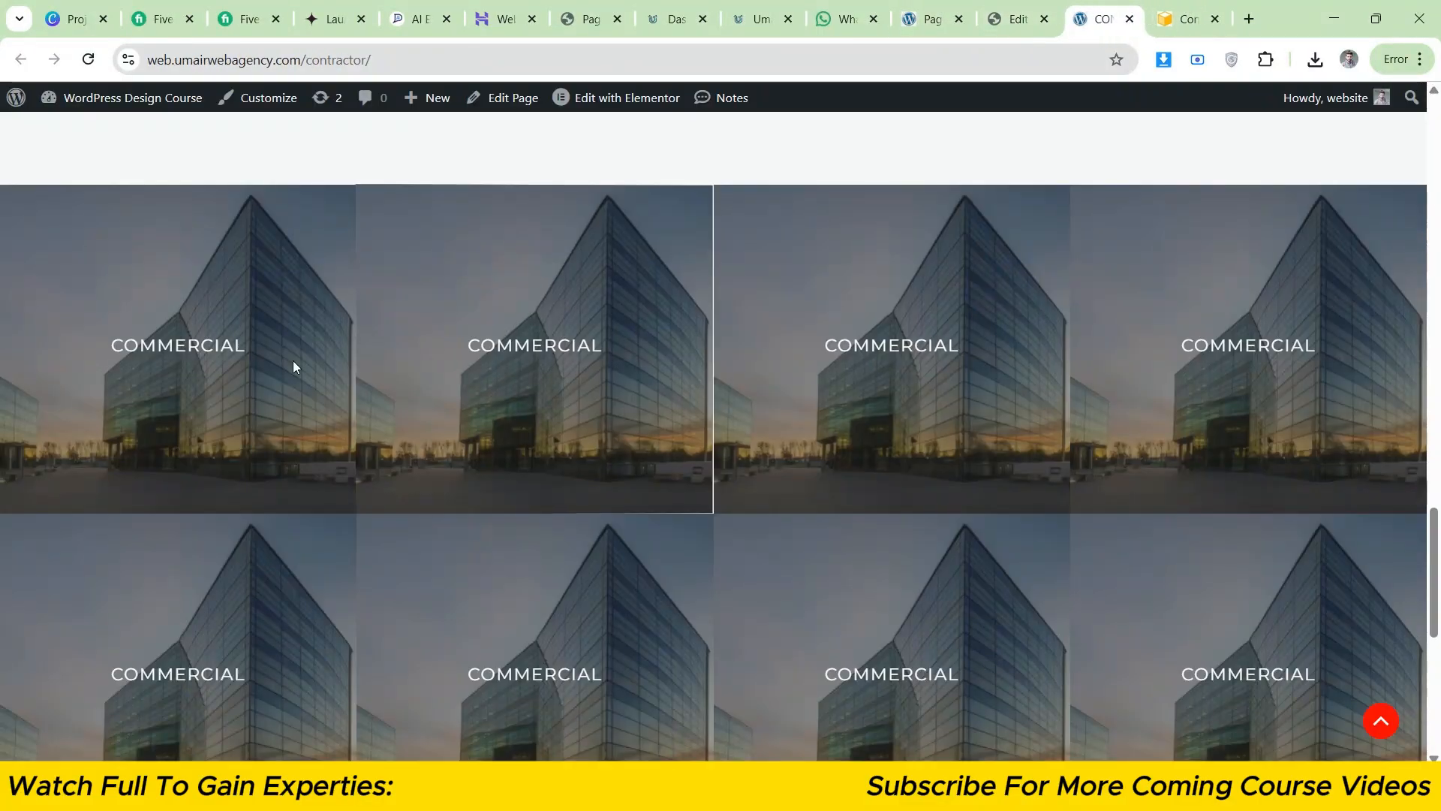
scroll(293, 366, up, 20)
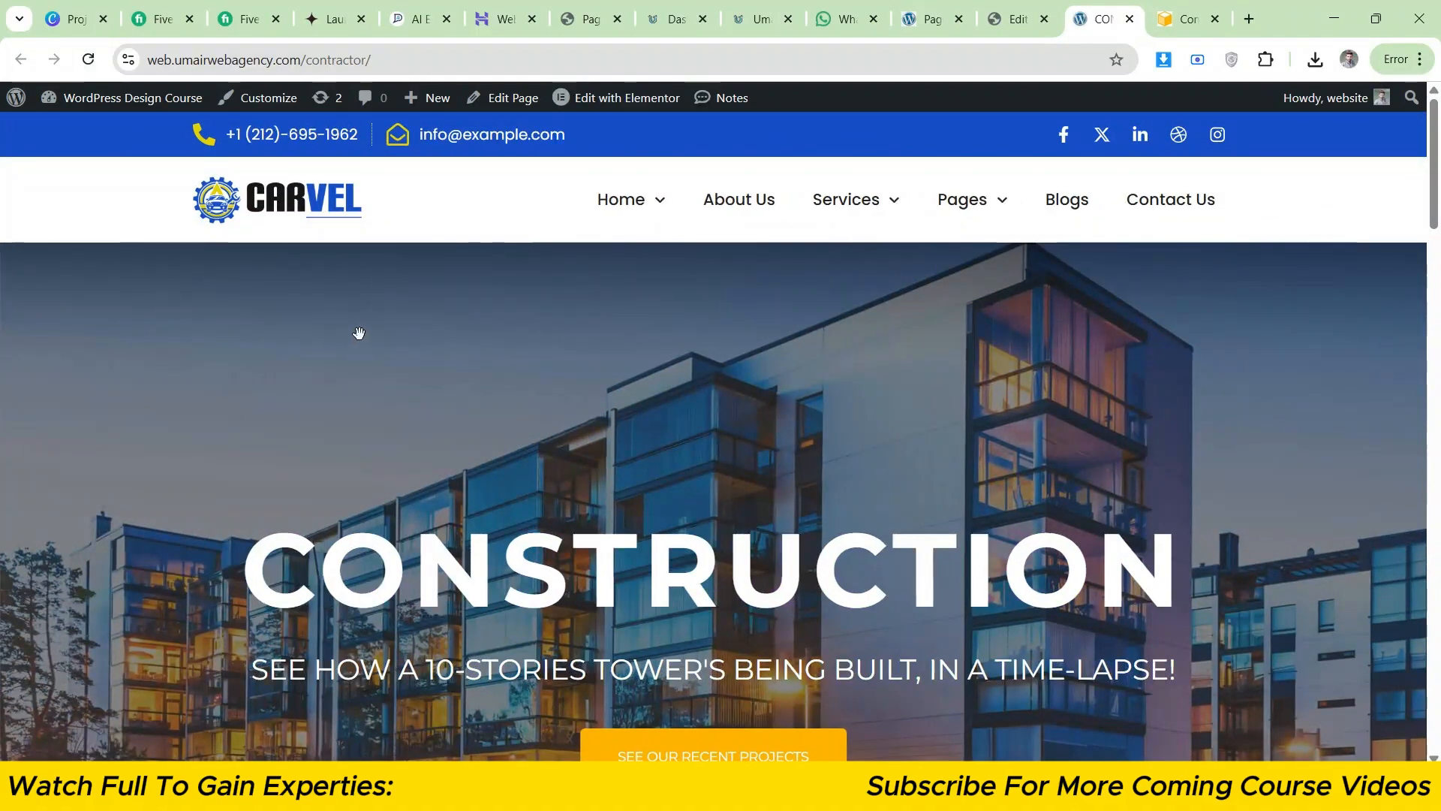
scroll(300, 321, down, 12)
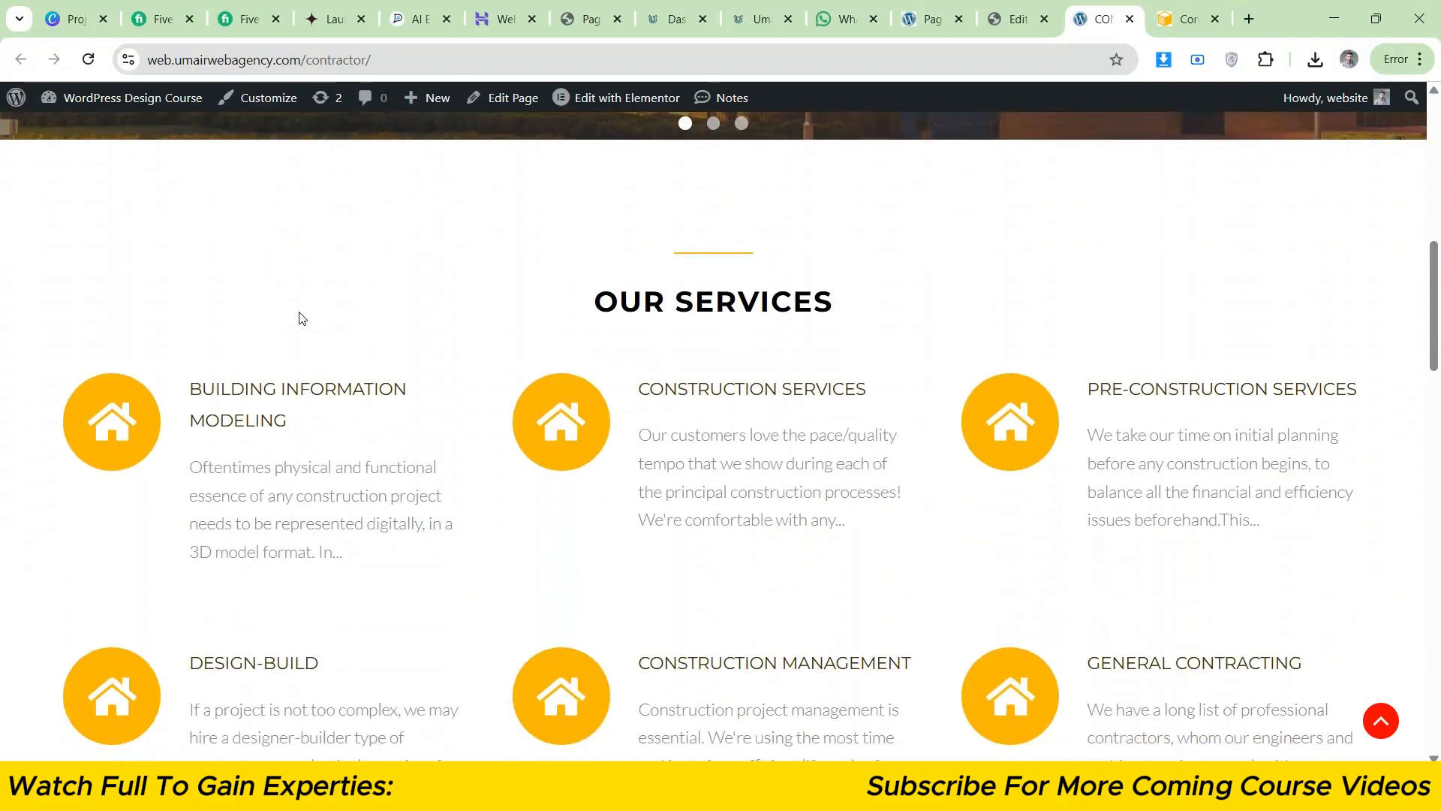
scroll(634, 428, down, 10)
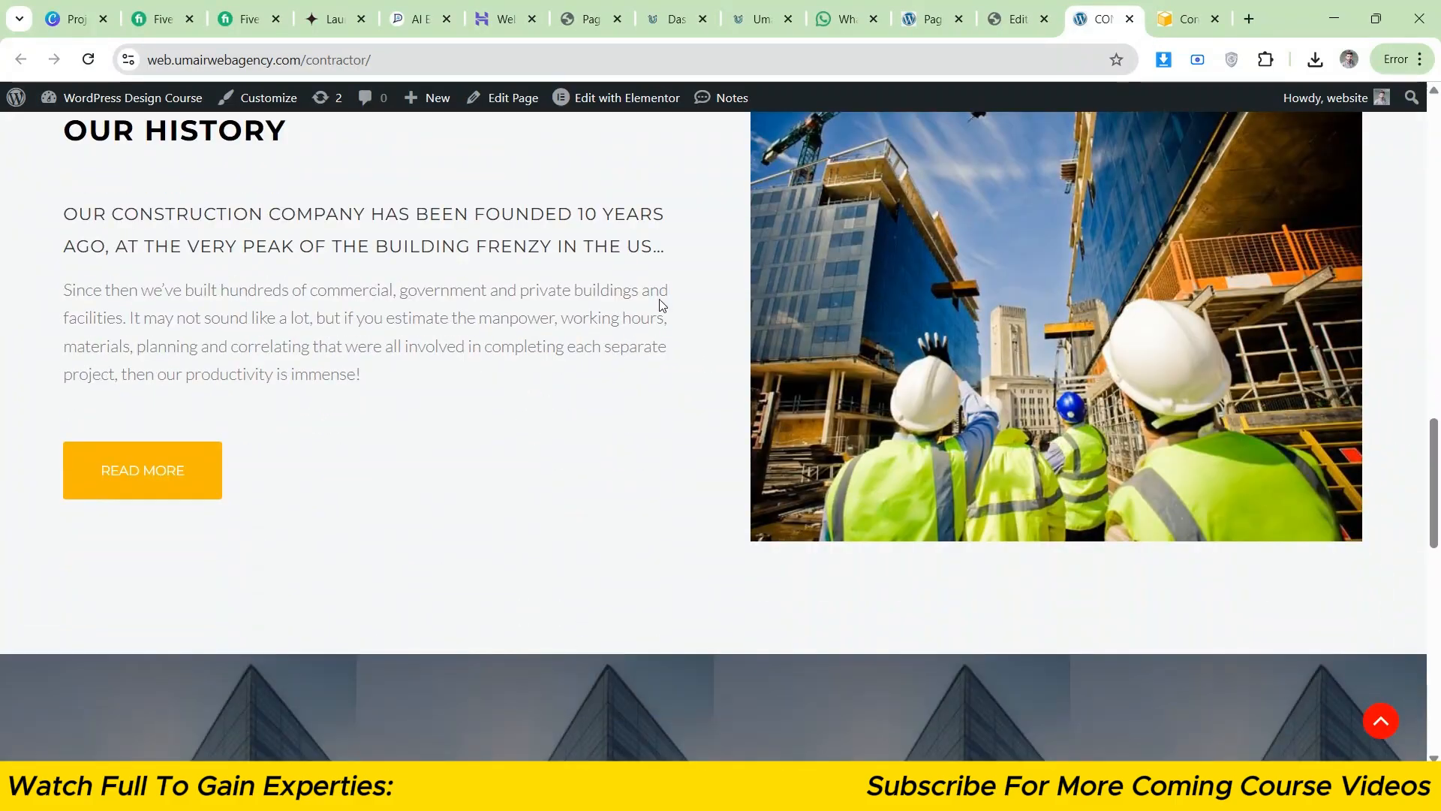
scroll(668, 304, down, 5)
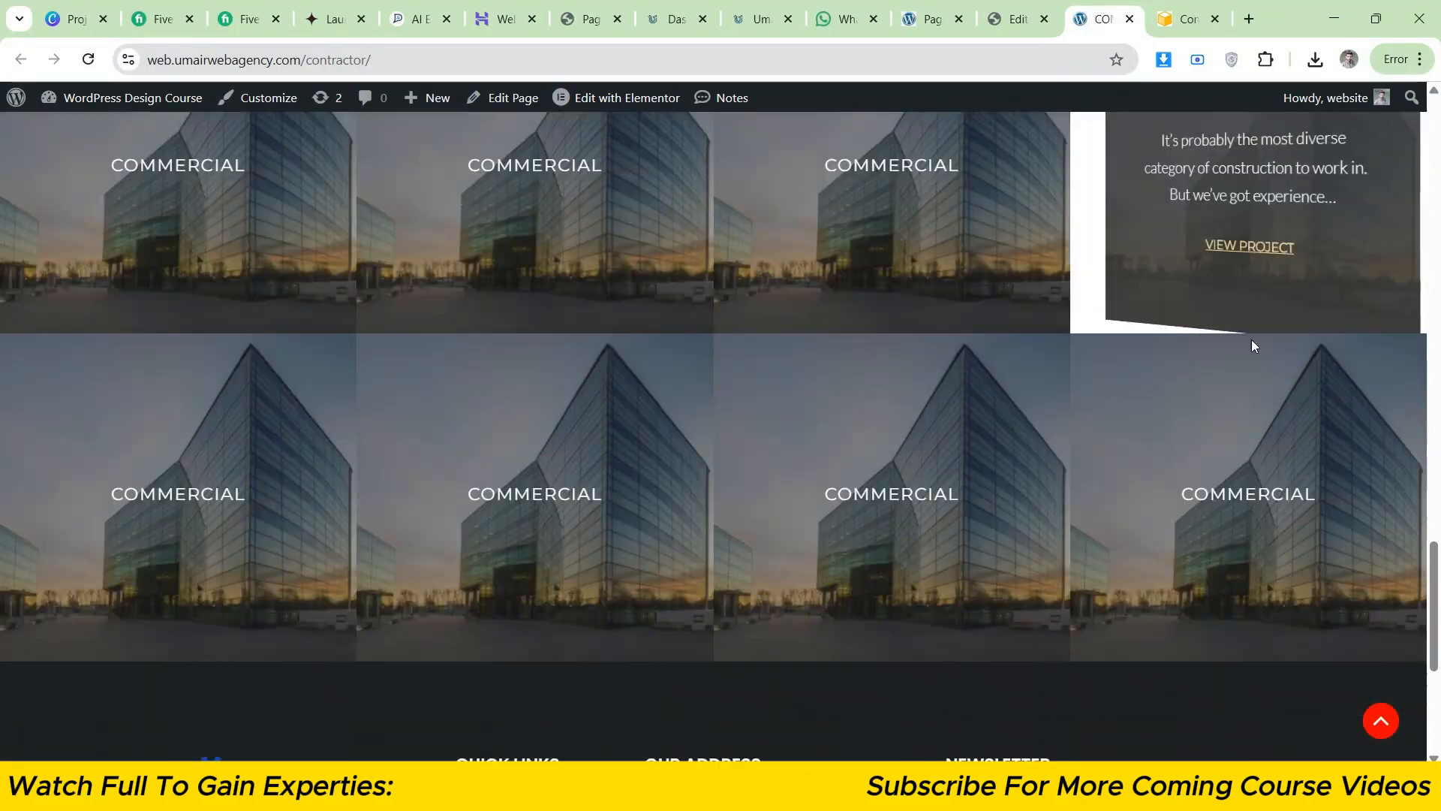
scroll(54, 402, down, 4)
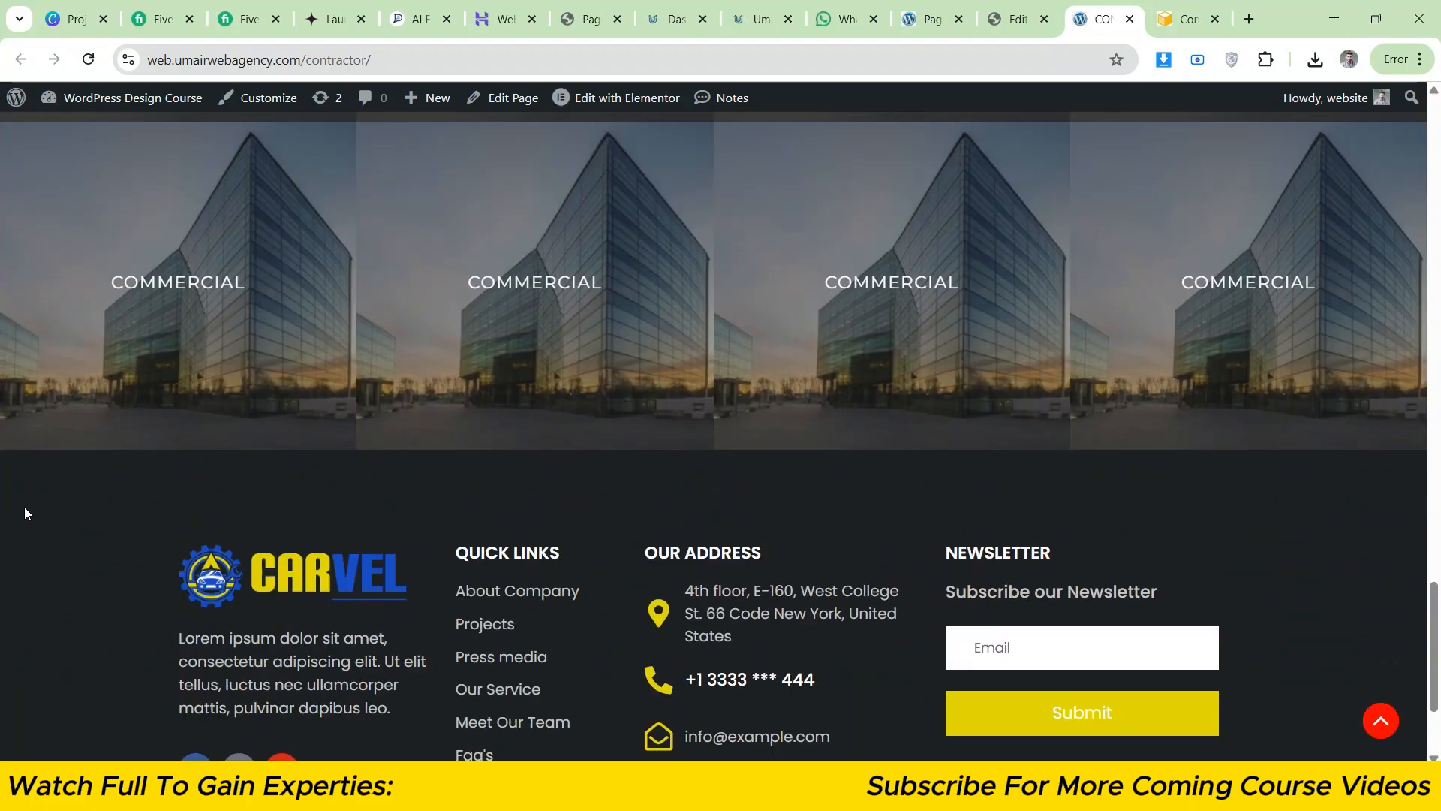
scroll(23, 512, up, 20)
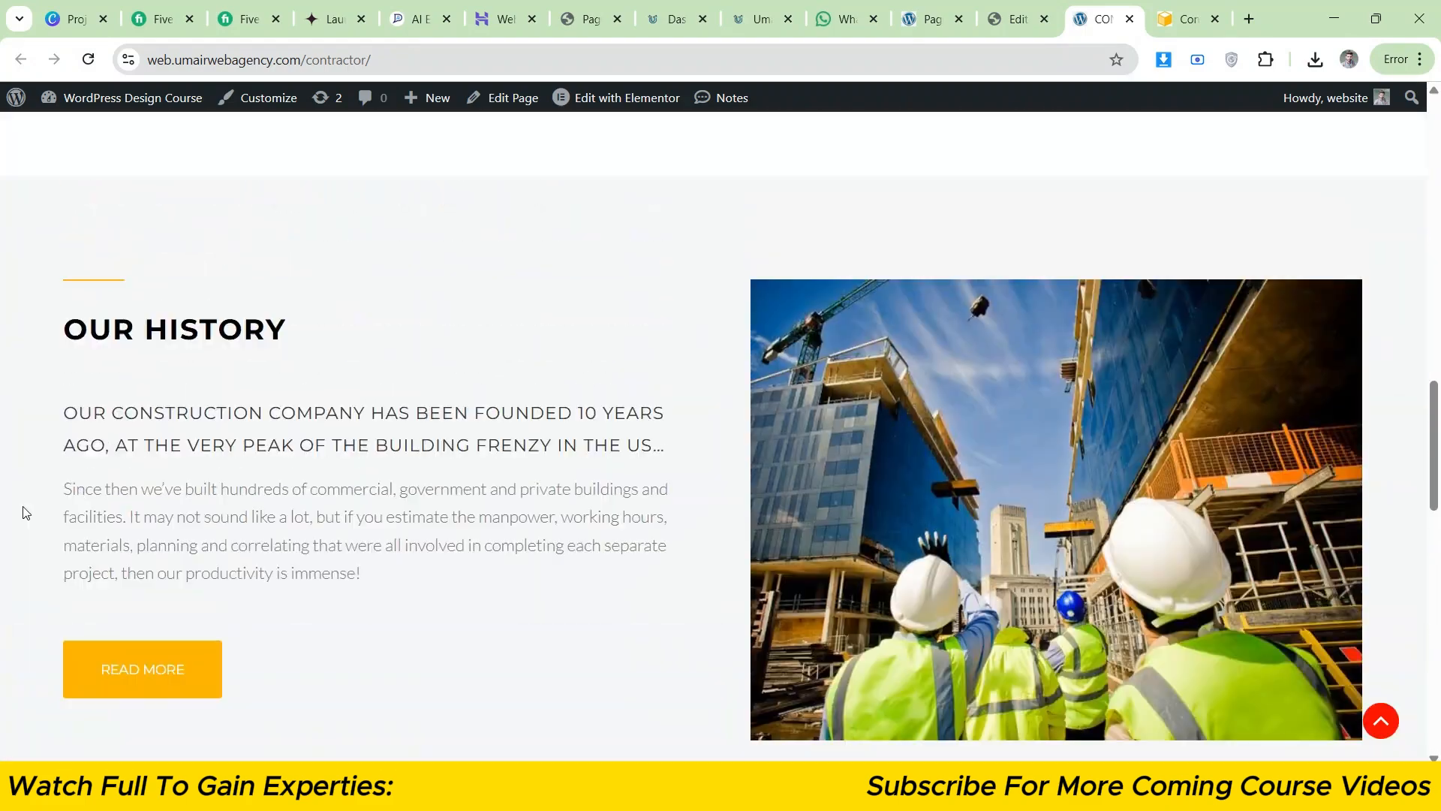
scroll(22, 512, up, 5)
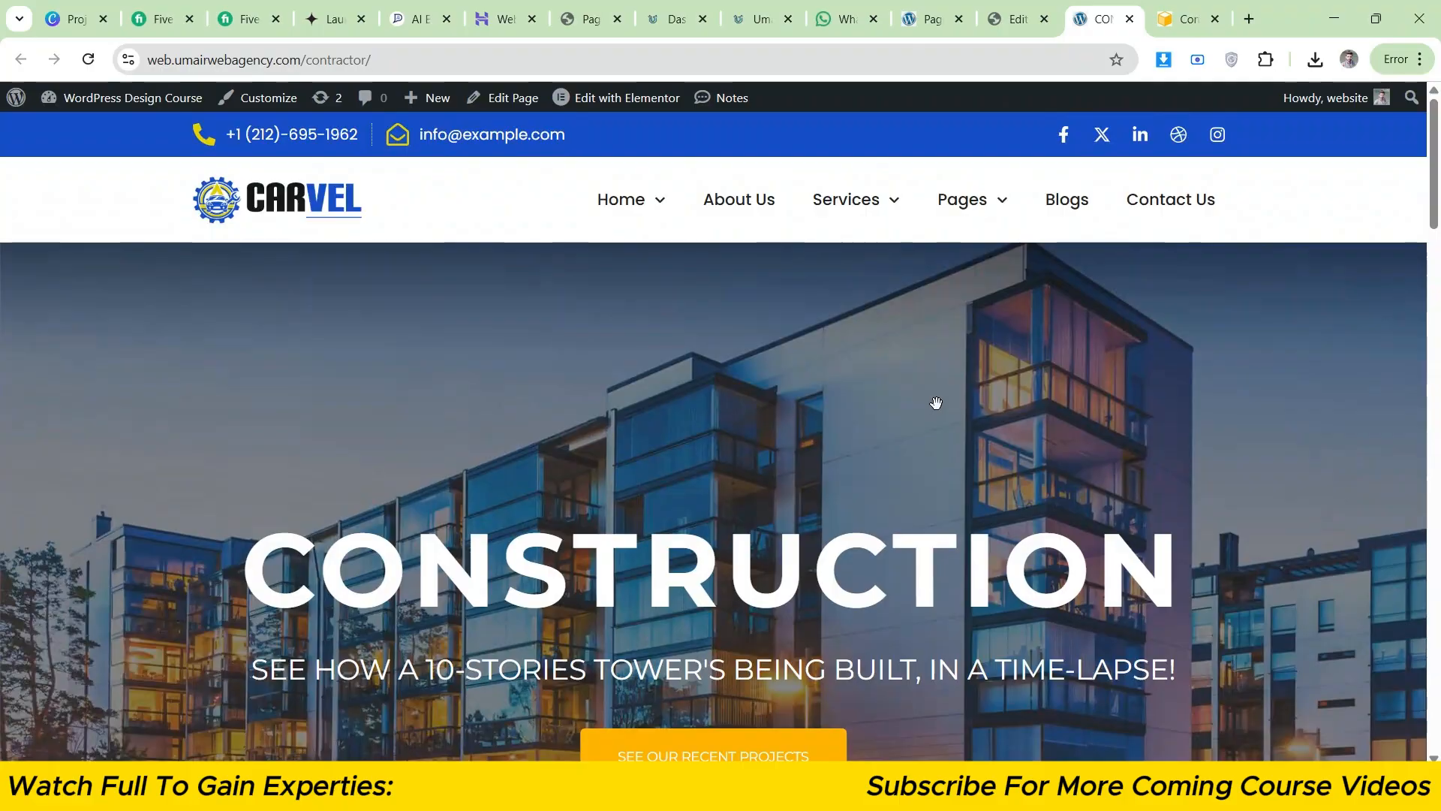